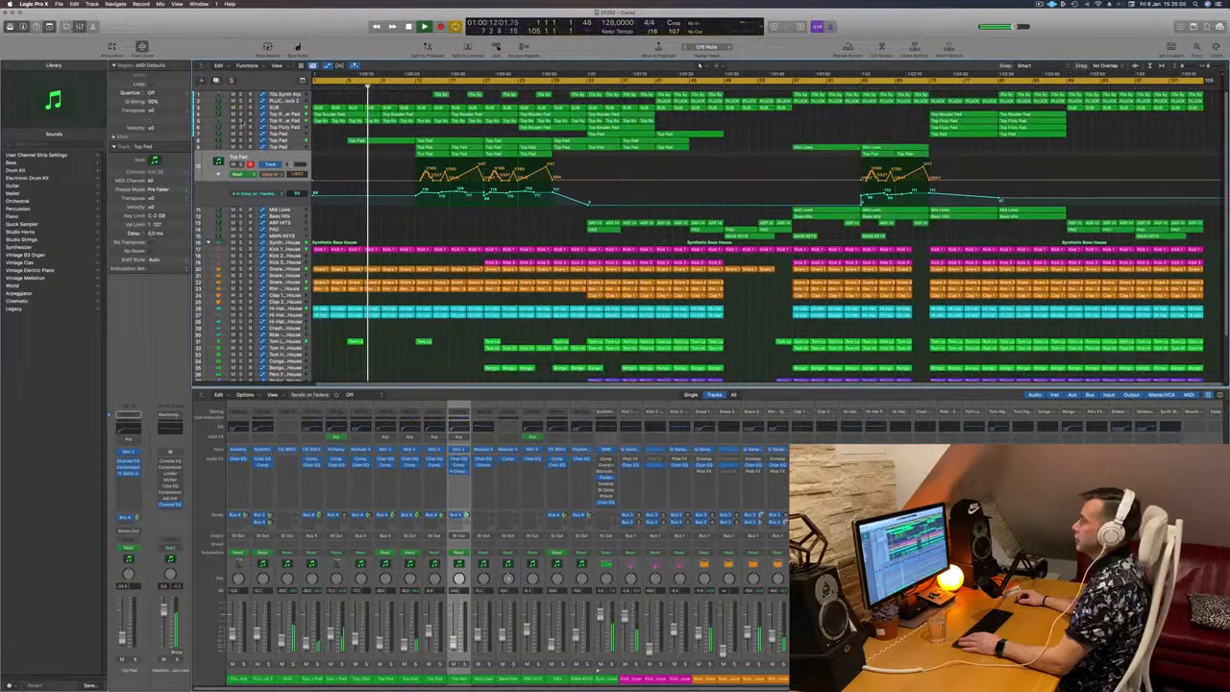
# Step: Solo the second Top Router Pad track briefly, and do the same with the ninth track, Top Pad, during playback
pyautogui.click(242, 121)
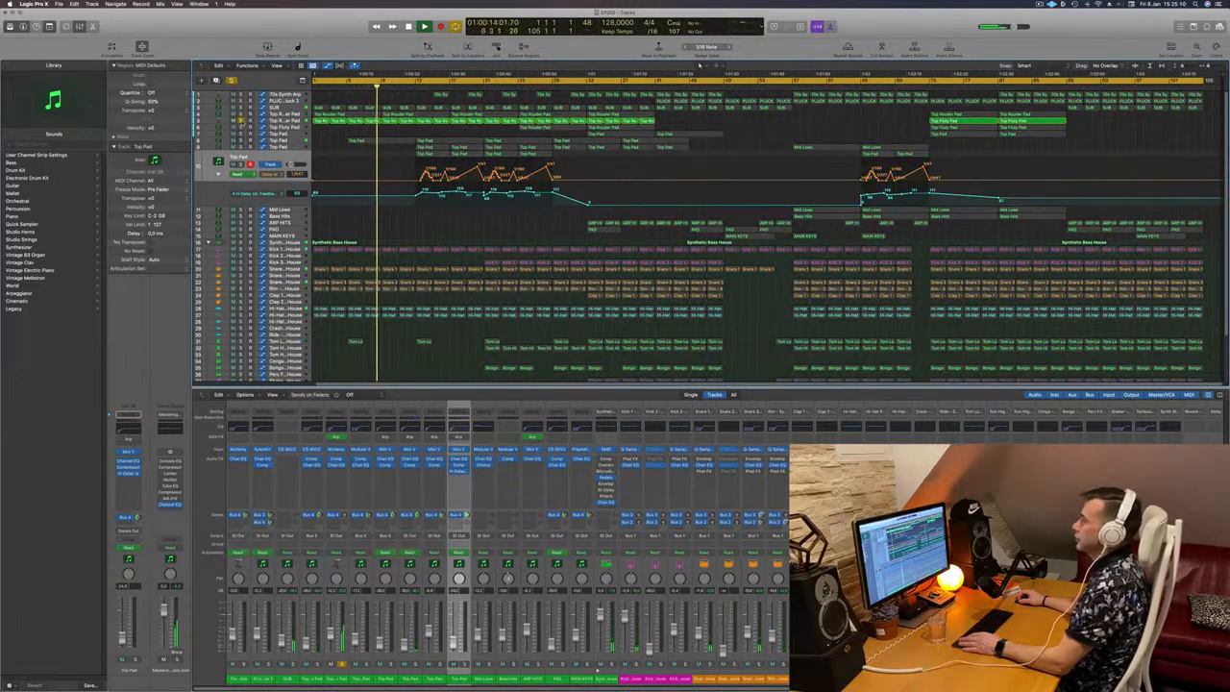
pyautogui.click(241, 123)
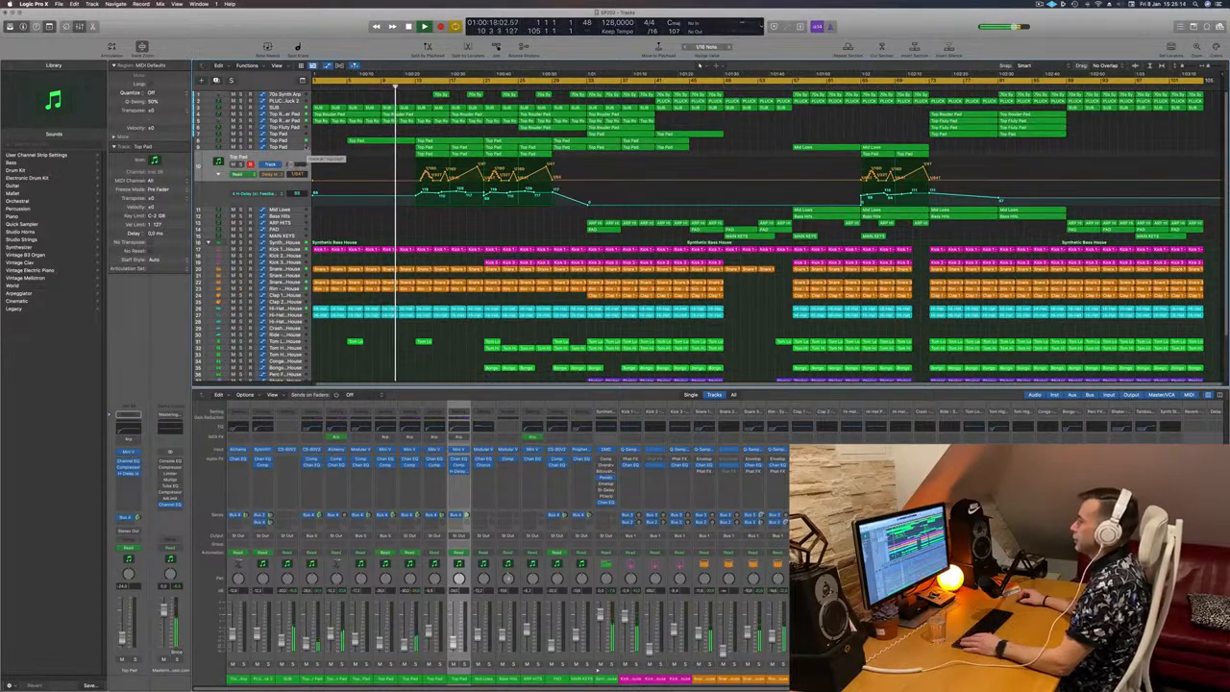
pyautogui.click(306, 148)
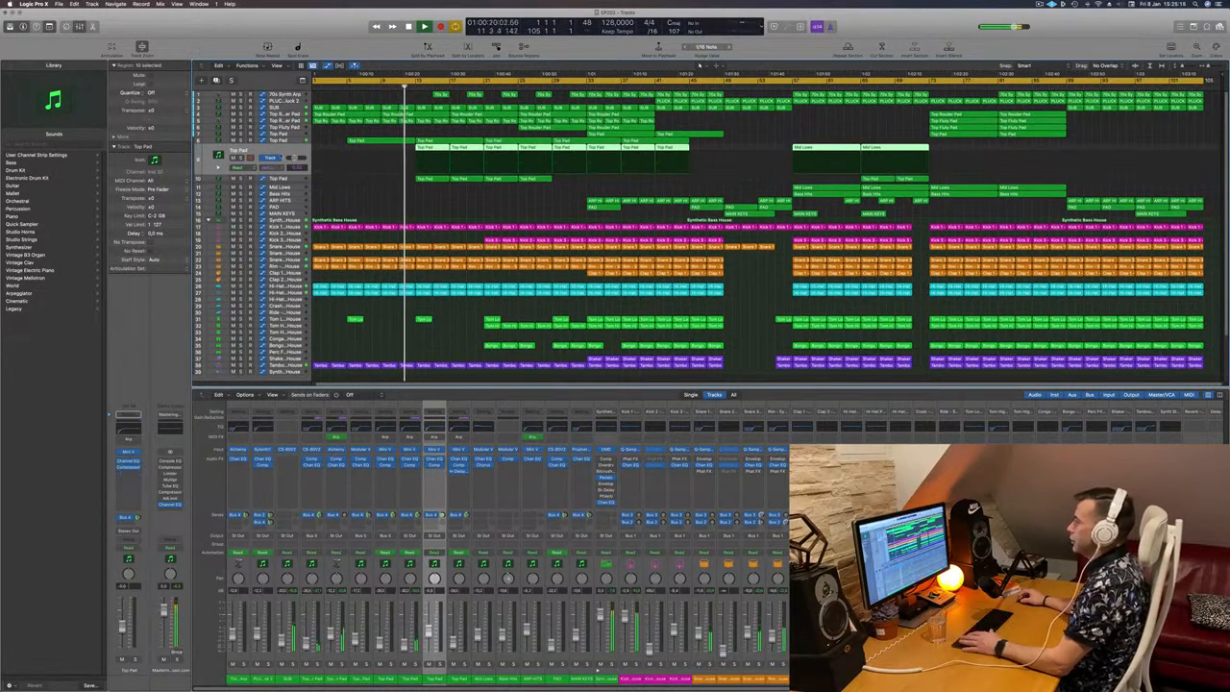
pyautogui.press('s')
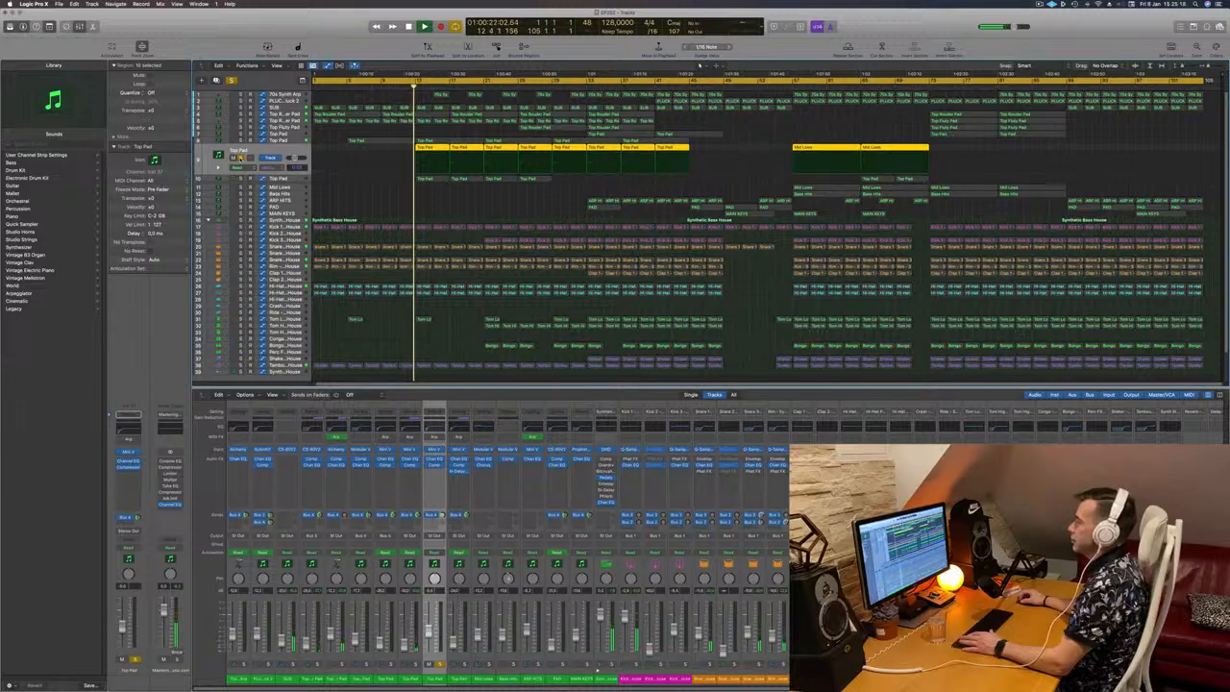
pyautogui.press('s')
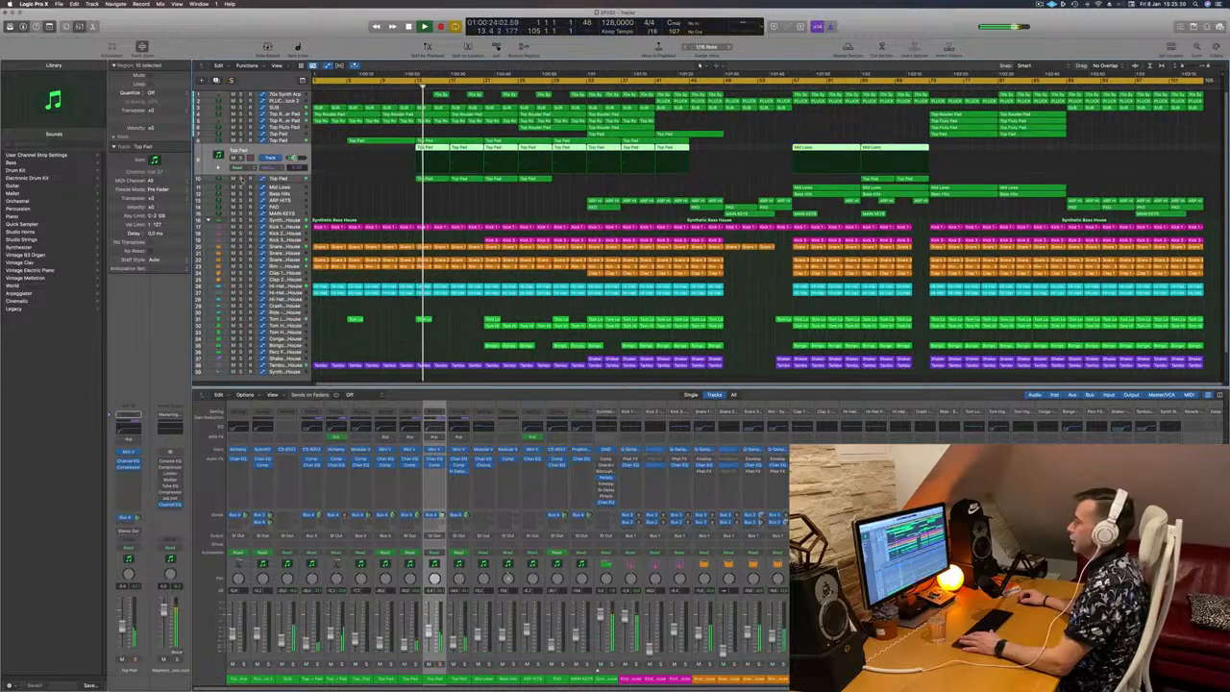
# Step: Audition the tenth track, Top Pad, in solo, return to the full mix and clear the region selection
pyautogui.press('s')
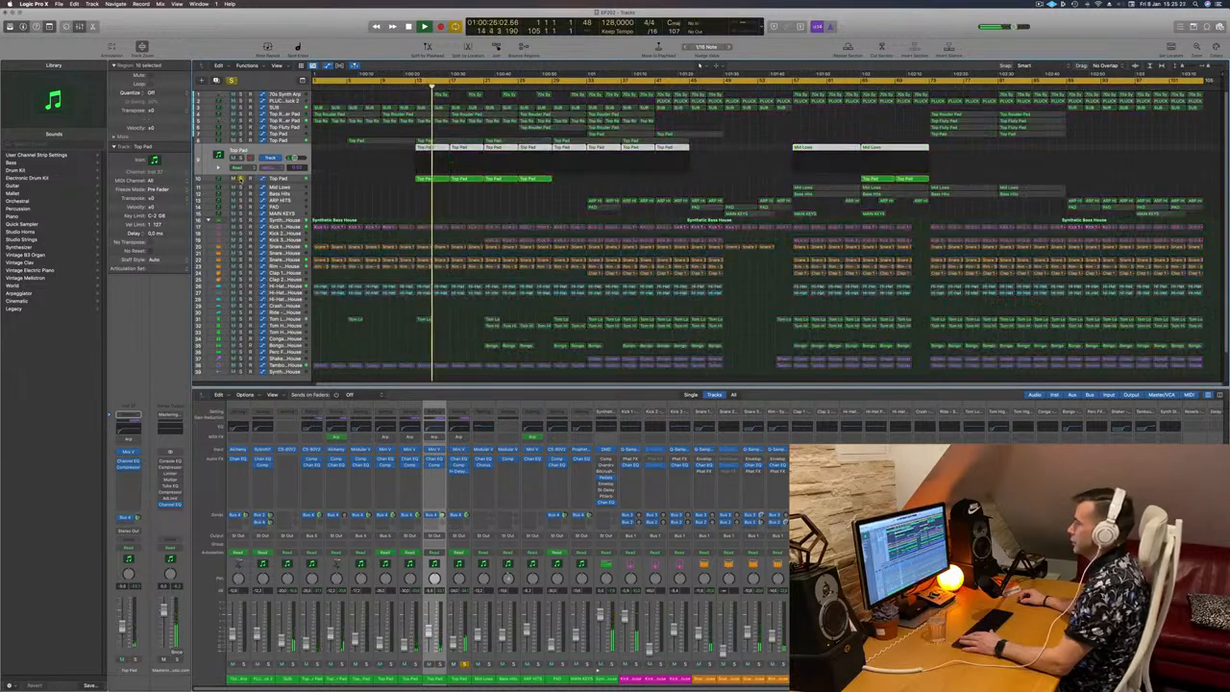
pyautogui.click(299, 180)
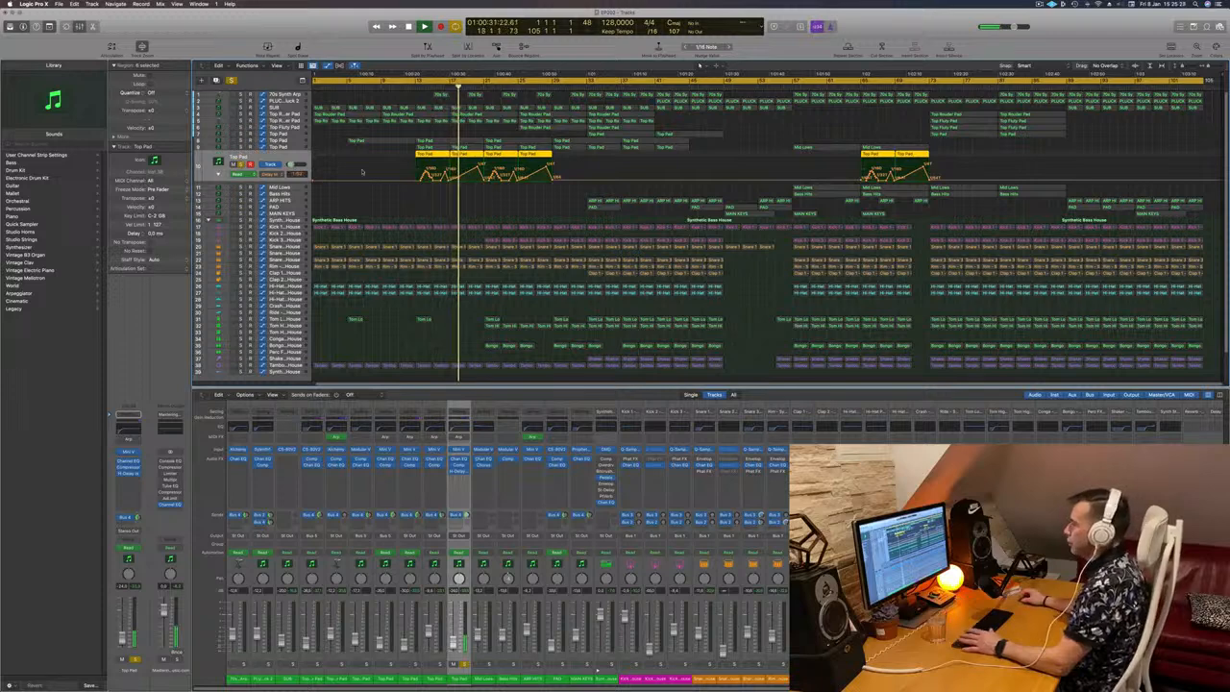
pyautogui.press('s')
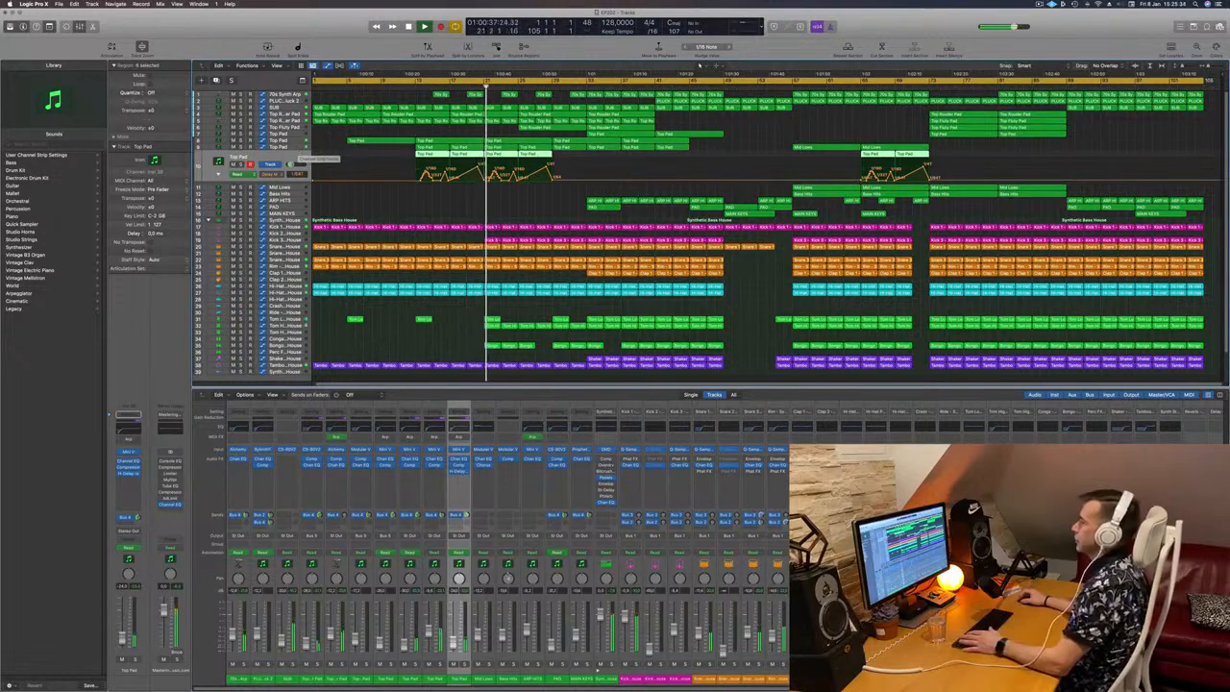
pyautogui.click(458, 137)
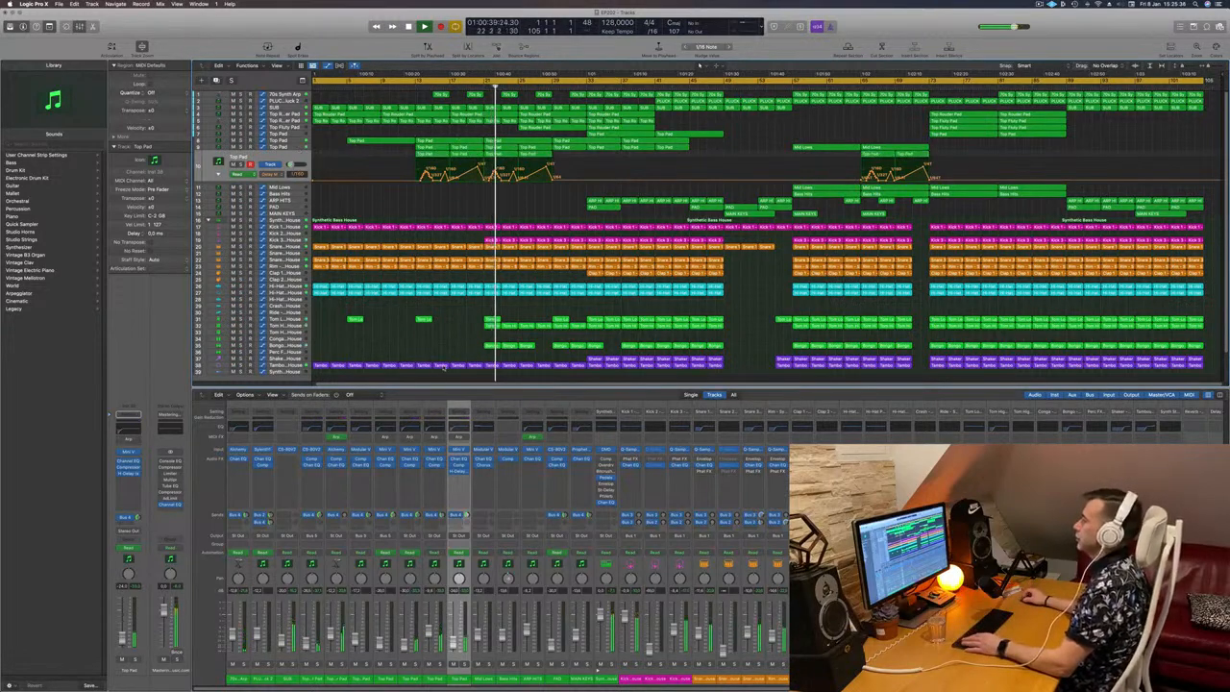
# Step: Audition the Kick 3 track in solo, return to the full mix and clear the region selection
pyautogui.click(285, 240)
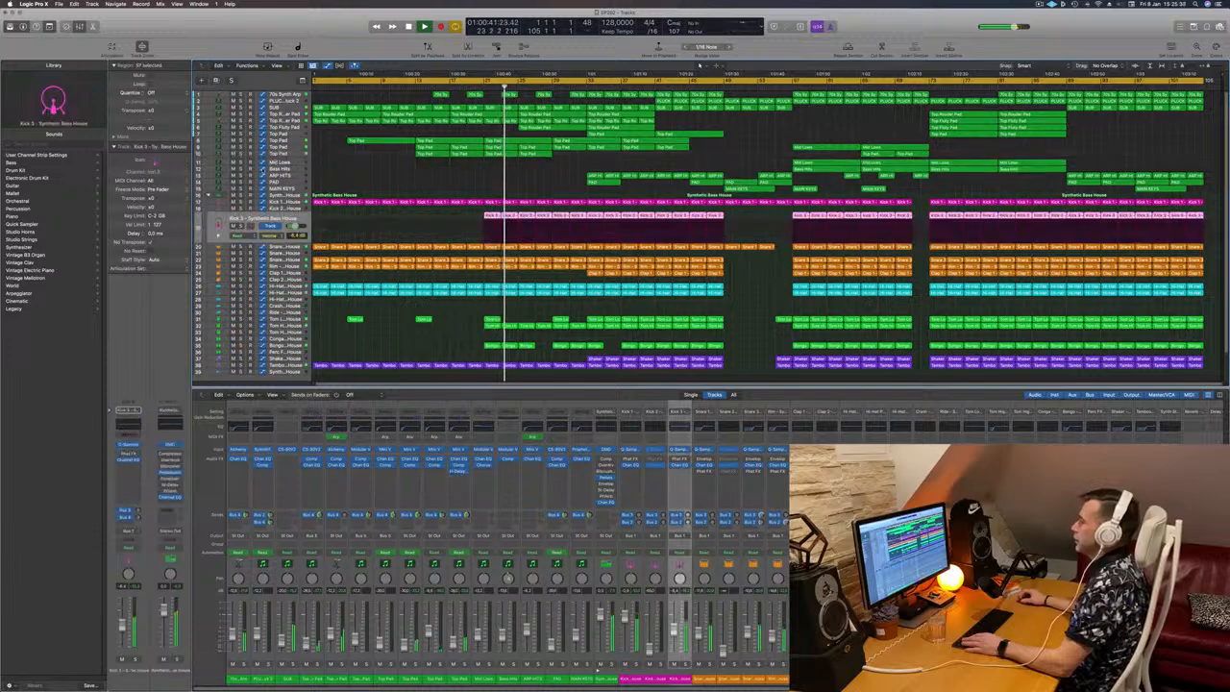
pyautogui.hotkey('ctrl', 's')
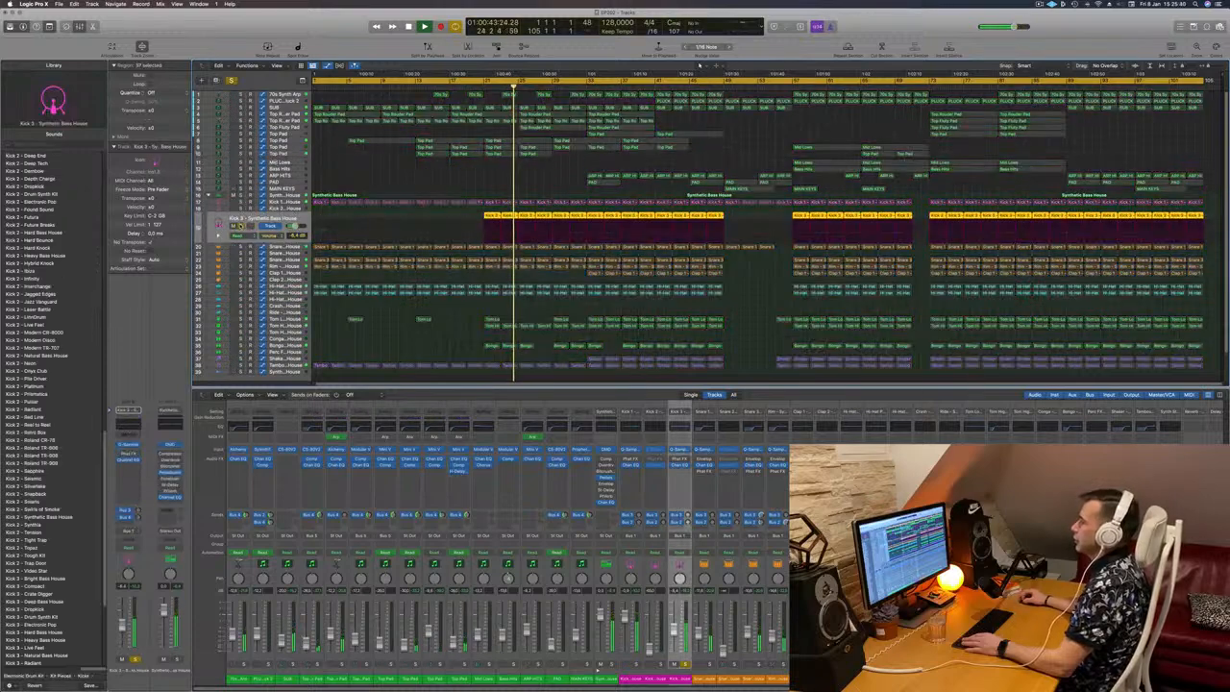
pyautogui.hotkey('ctrl', 's')
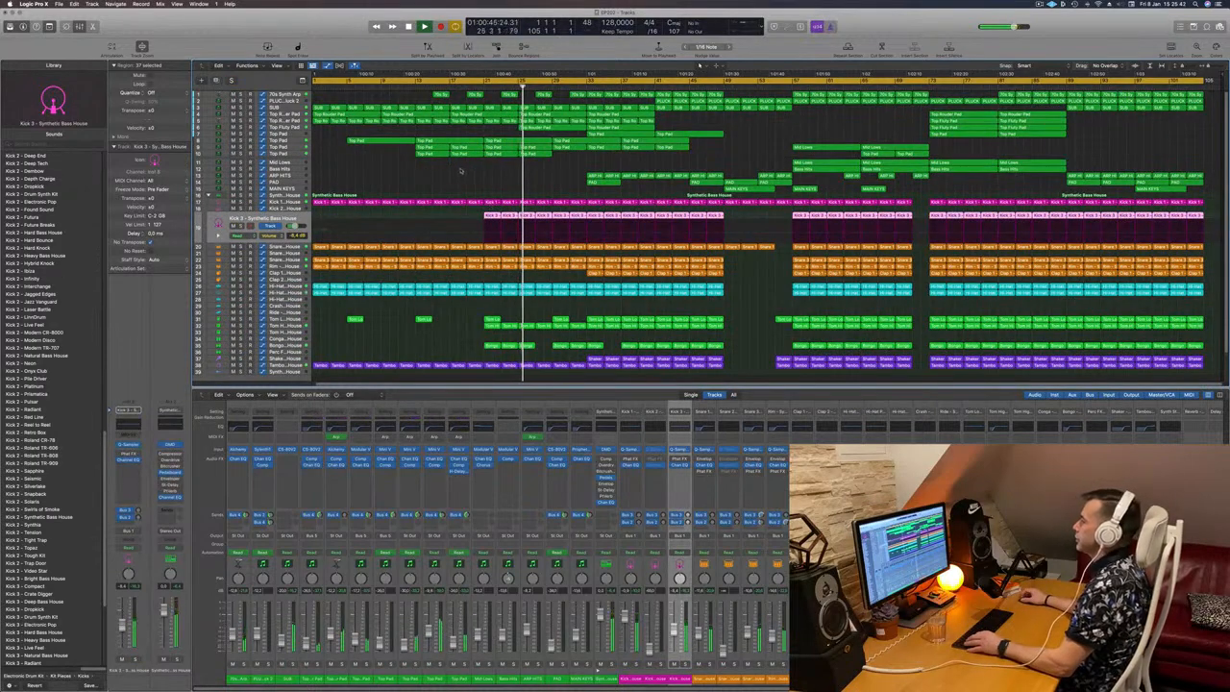
pyautogui.click(461, 171)
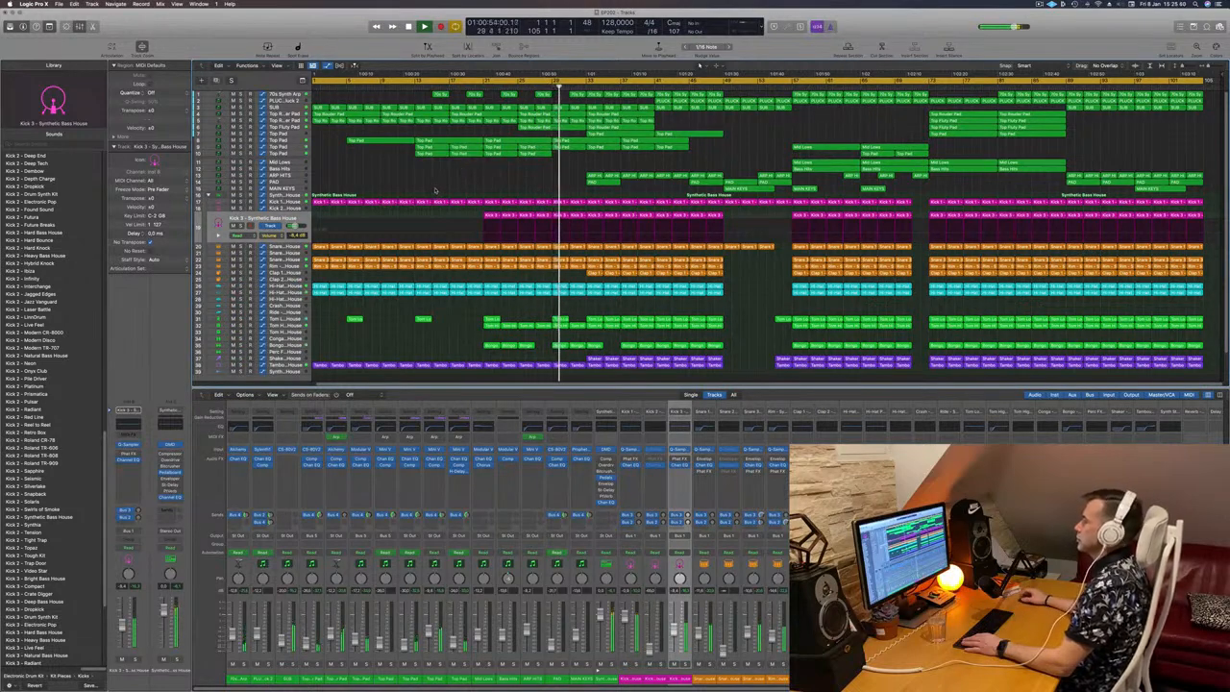
# Step: Examine both automation lanes of the tenth track, Top Pad, and inspect the PAD and MAIN KEYS tracks during playback
pyautogui.click(299, 155)
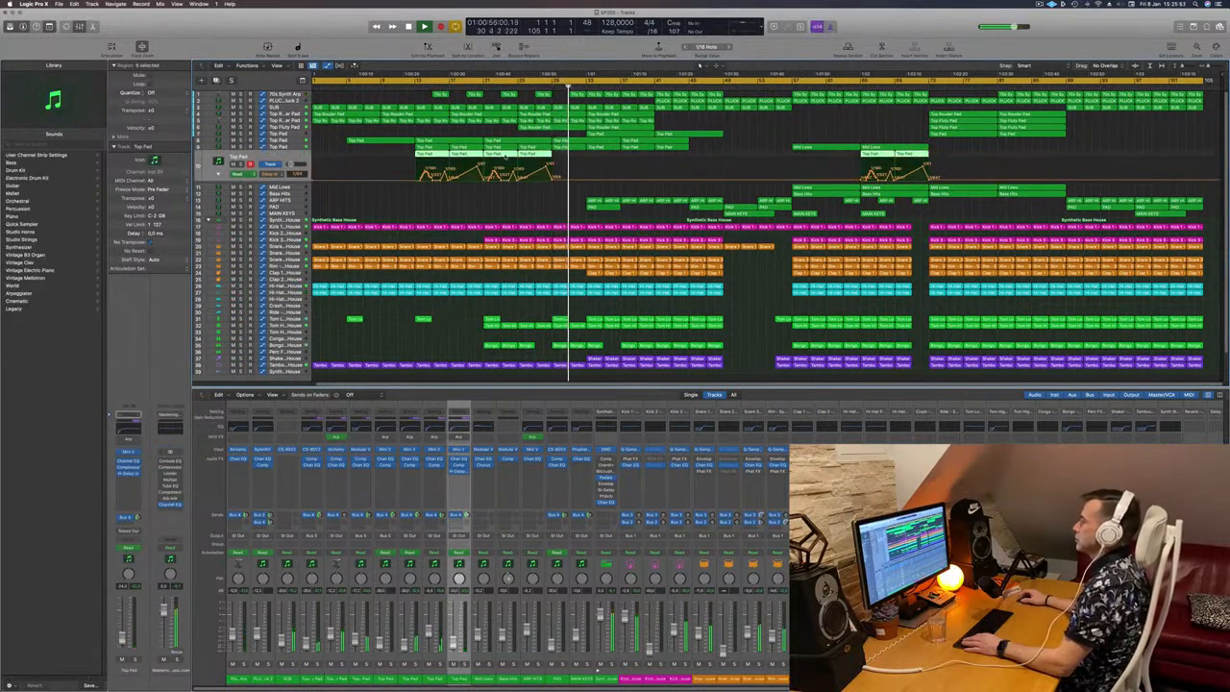
pyautogui.click(218, 175)
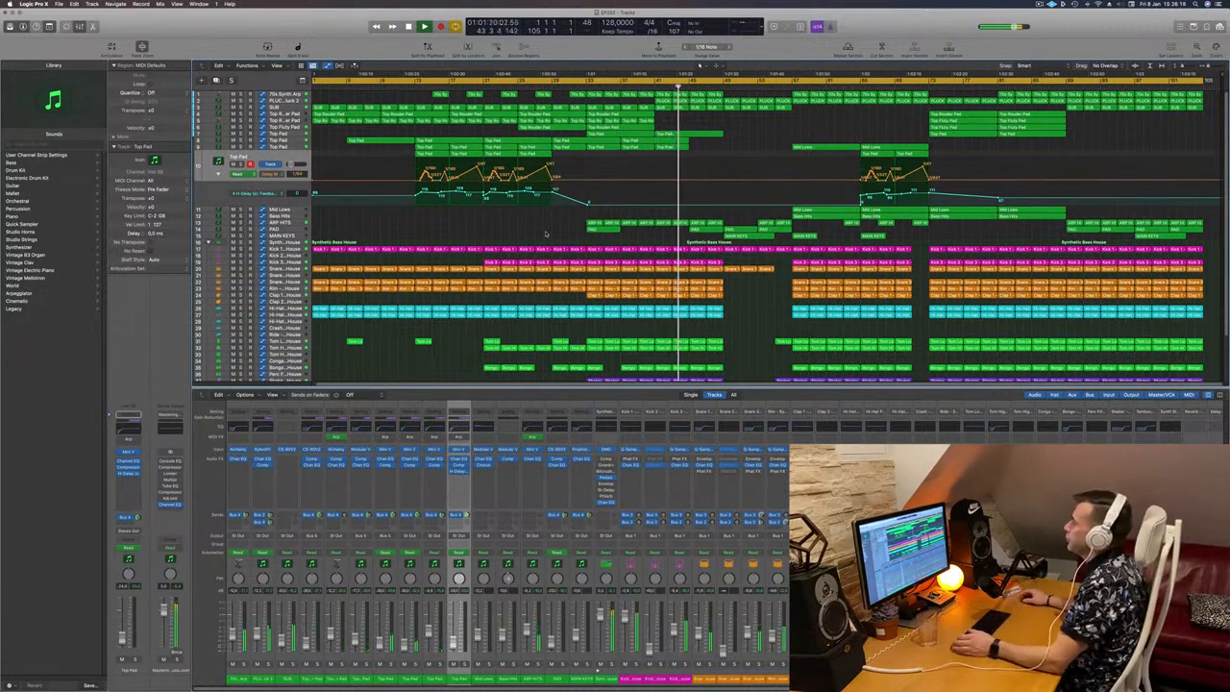
pyautogui.click(293, 231)
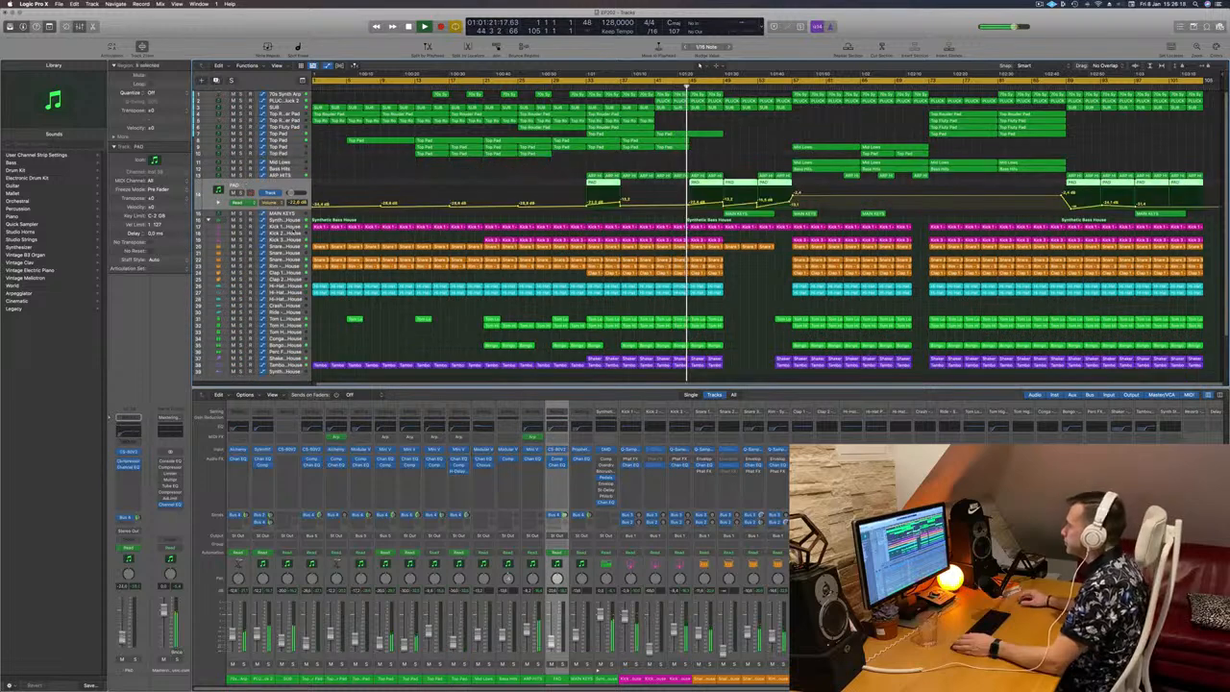
pyautogui.press('Down')
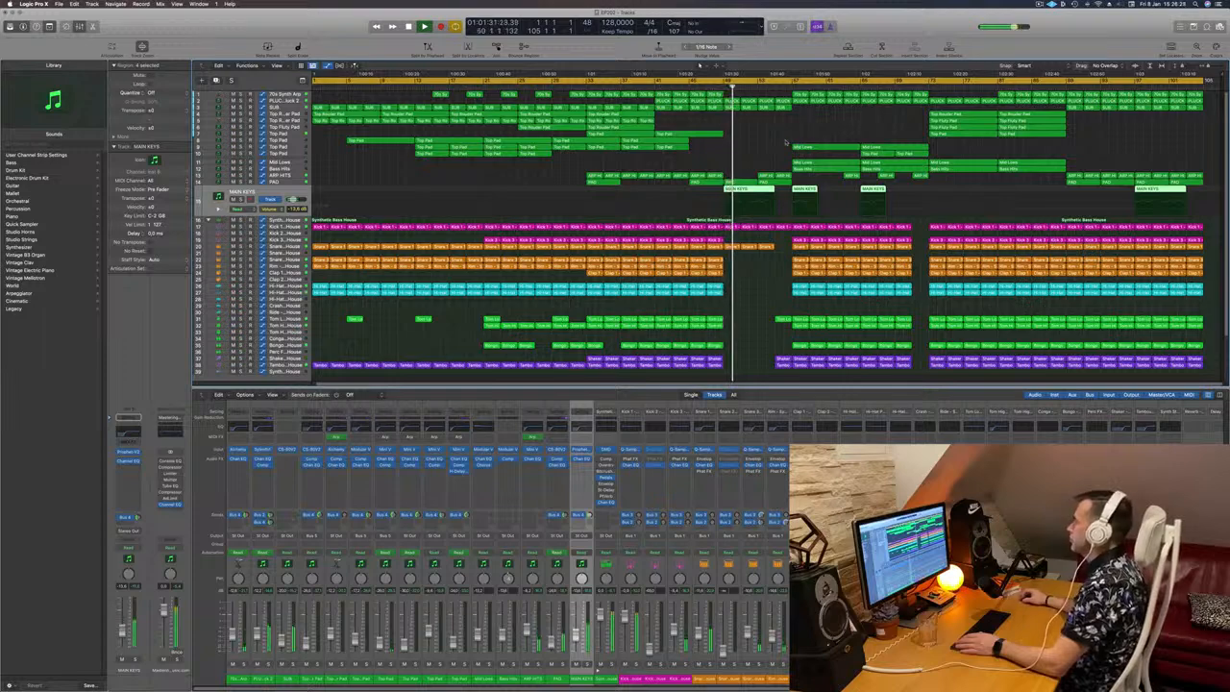
pyautogui.click(774, 142)
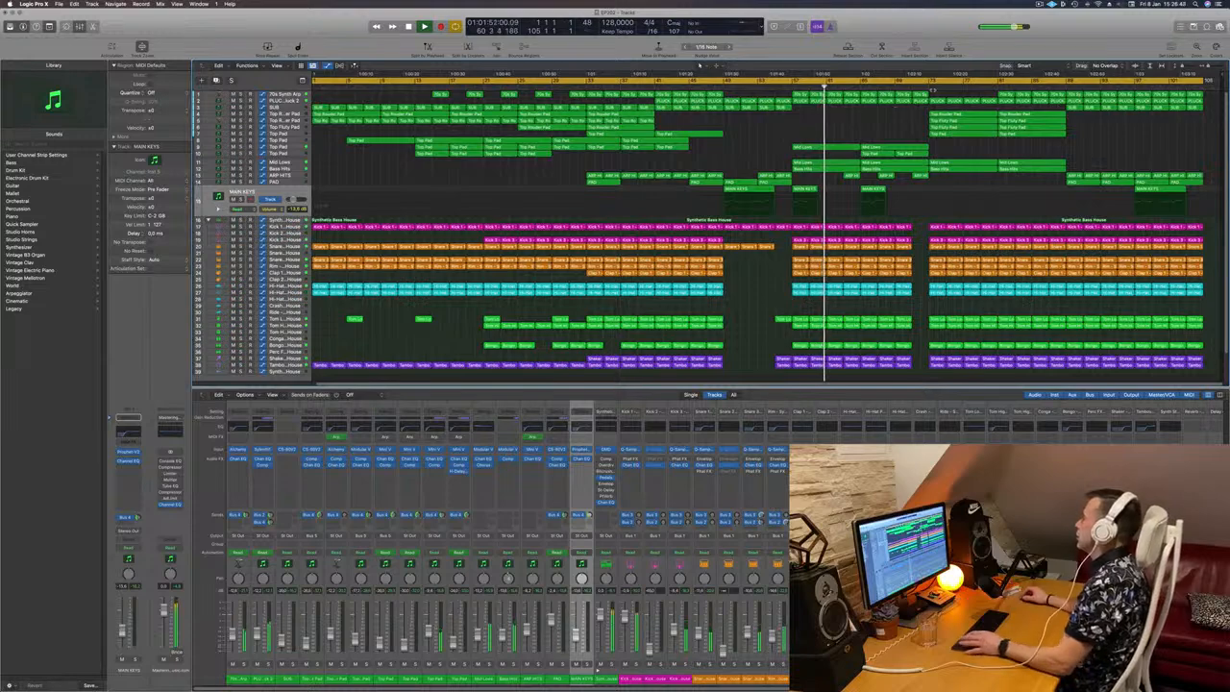
# Step: Jump playback to bar 73 and set the cycle range to bars 73 to 89
pyautogui.click(926, 80)
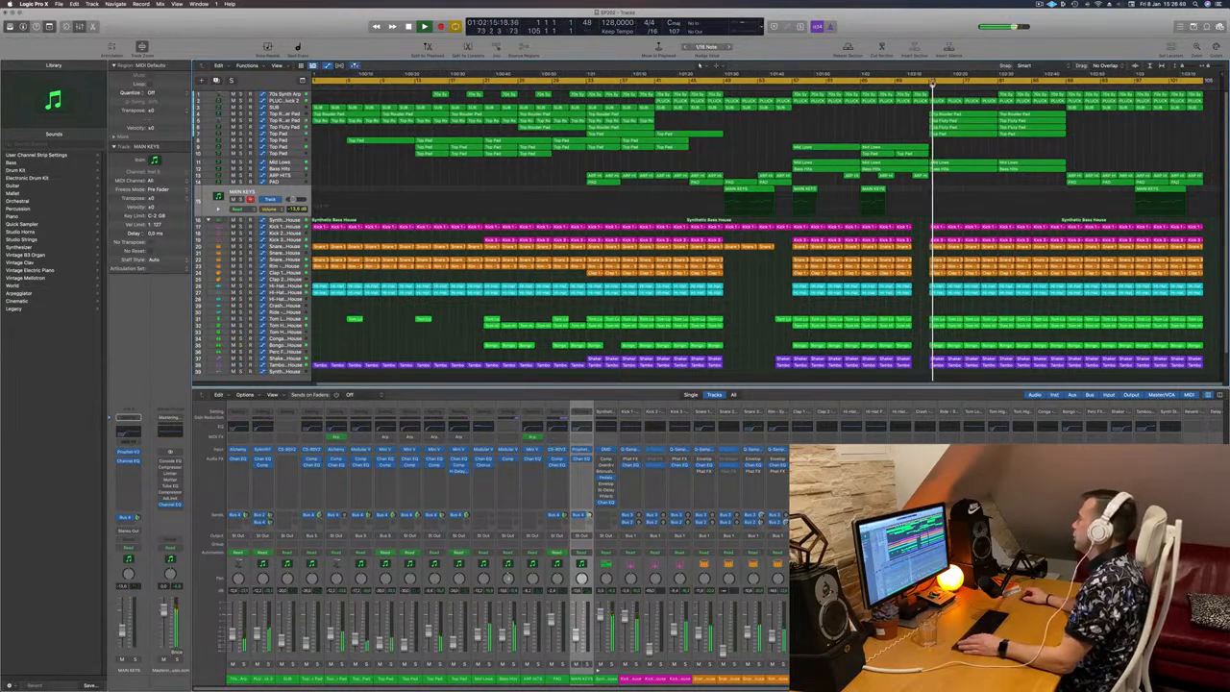
pyautogui.moveTo(969, 81); pyautogui.dragTo(1036, 81)
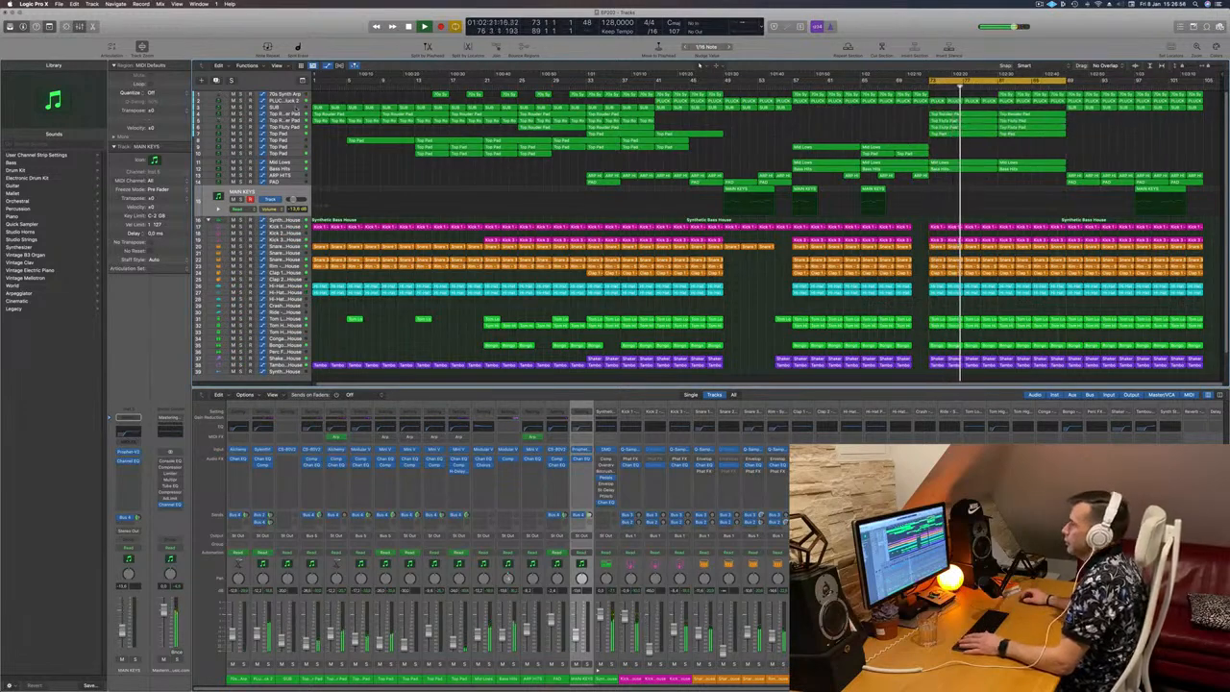
# Step: Step through the Top Router Pad and Top Fluty Pad tracks to review them while the section plays
pyautogui.click(295, 107)
pyautogui.press('Down')
pyautogui.press('Down')
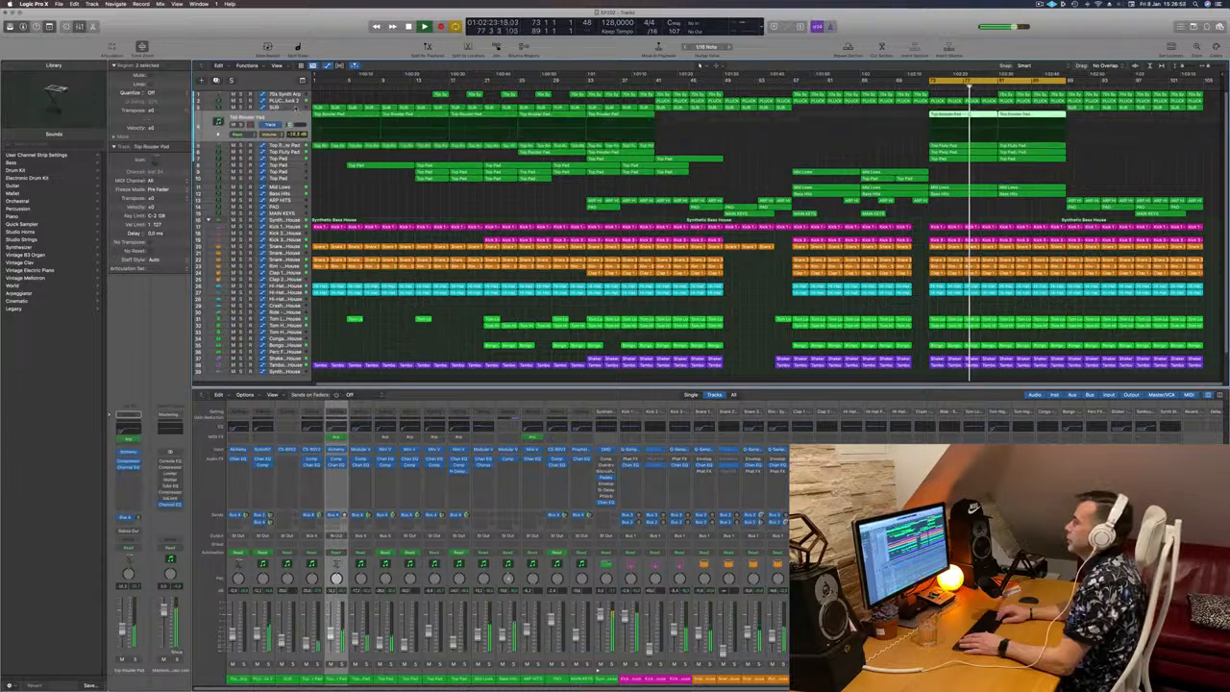
pyautogui.press('Up')
pyautogui.press('Up')
pyautogui.press('Down')
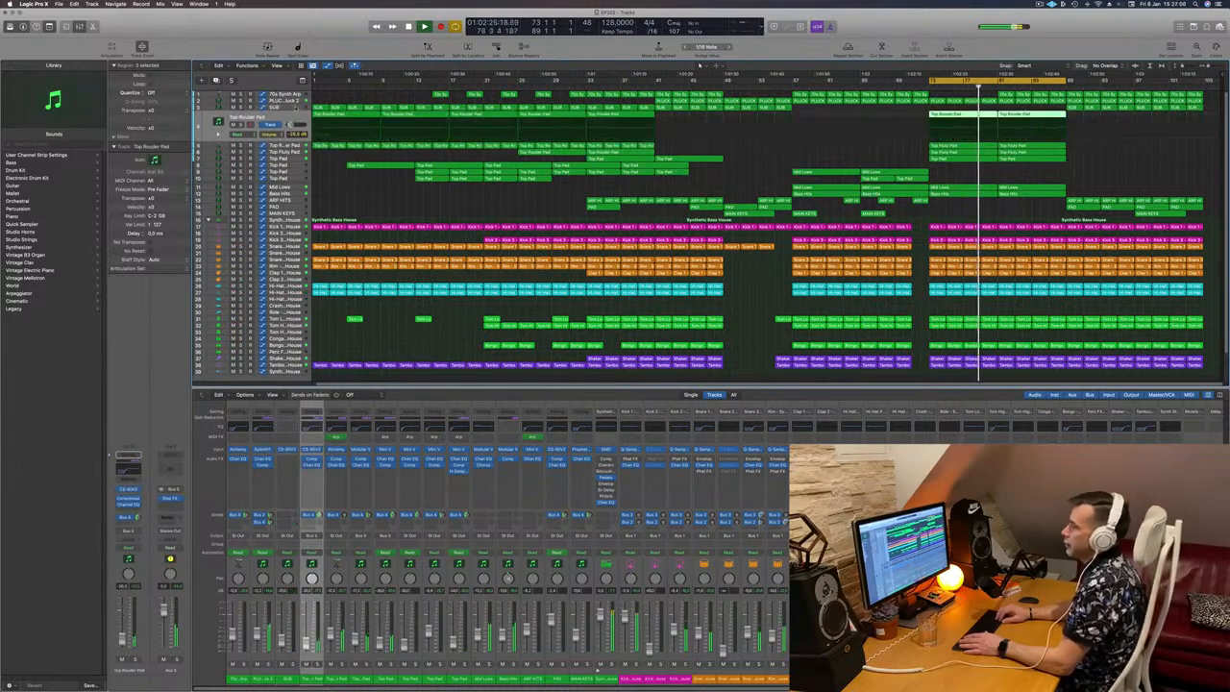
pyautogui.press('Down')
pyautogui.press('Down')
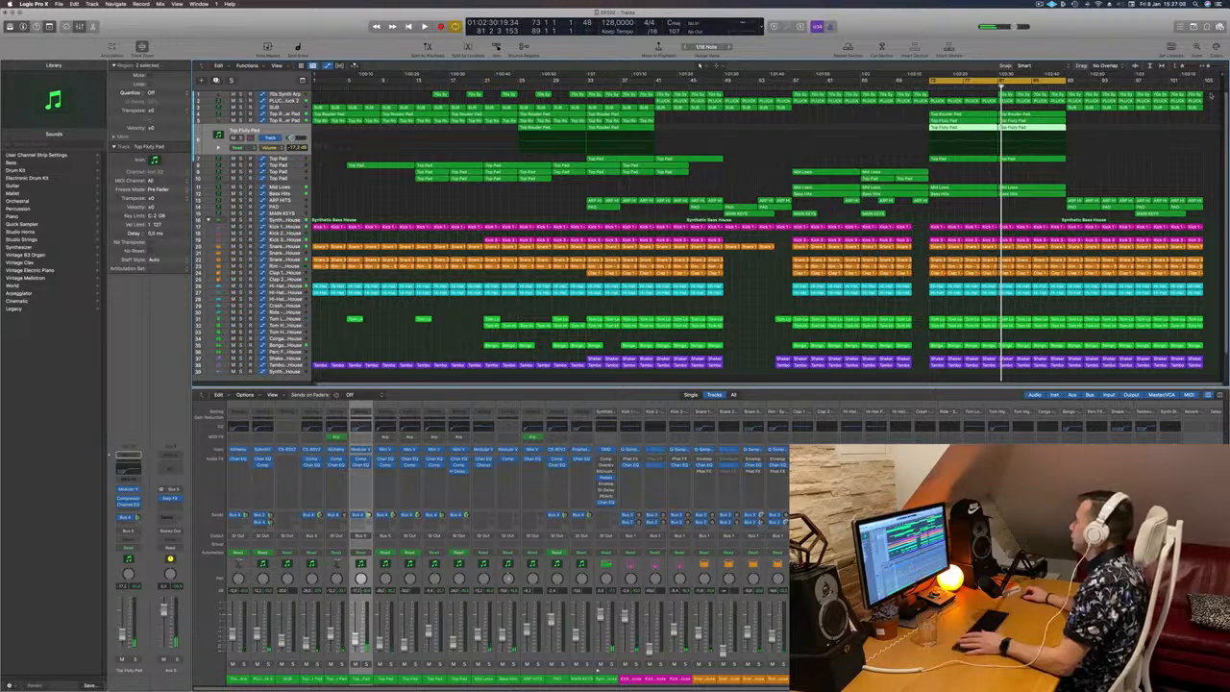
# Step: Delete all regions on every track from bar 89 to the end of the arrangement
pyautogui.moveTo(1209, 124); pyautogui.dragTo(1076, 380)
pyautogui.press('Delete')
pyautogui.scroll(3, 1095, 145)
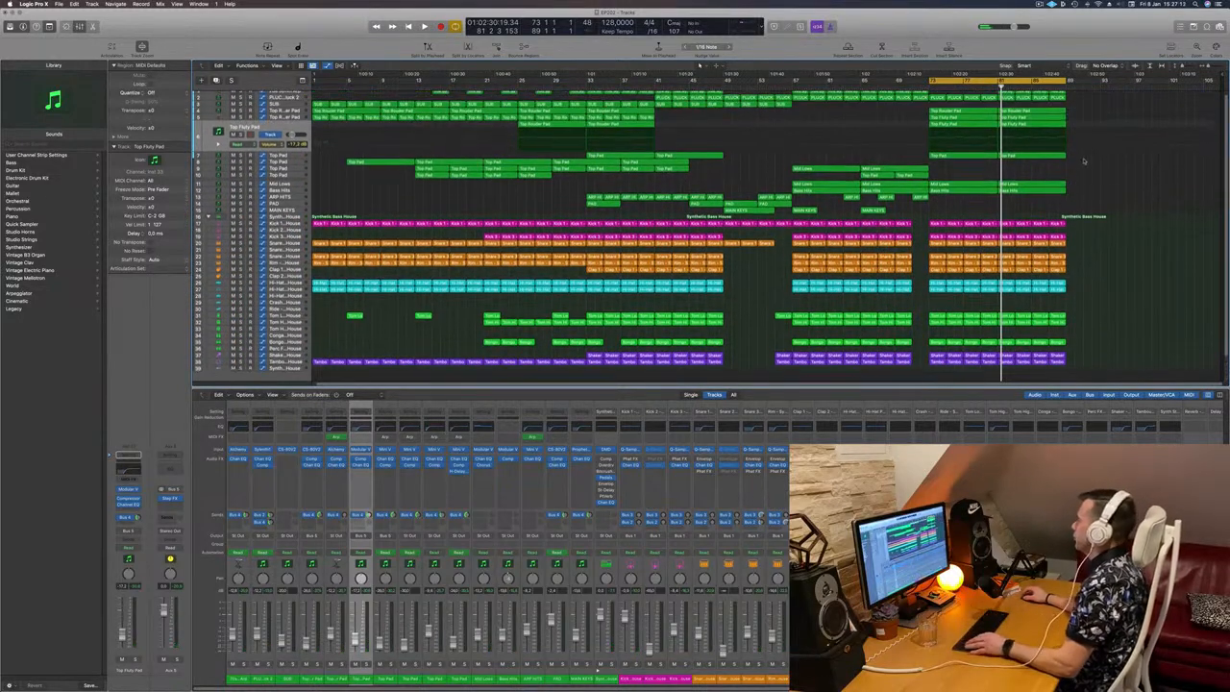
# Step: Repeat the regions of bars 73 to 89 on all tracks from bar 89 onward and play the arrangement
pyautogui.press('super+z')
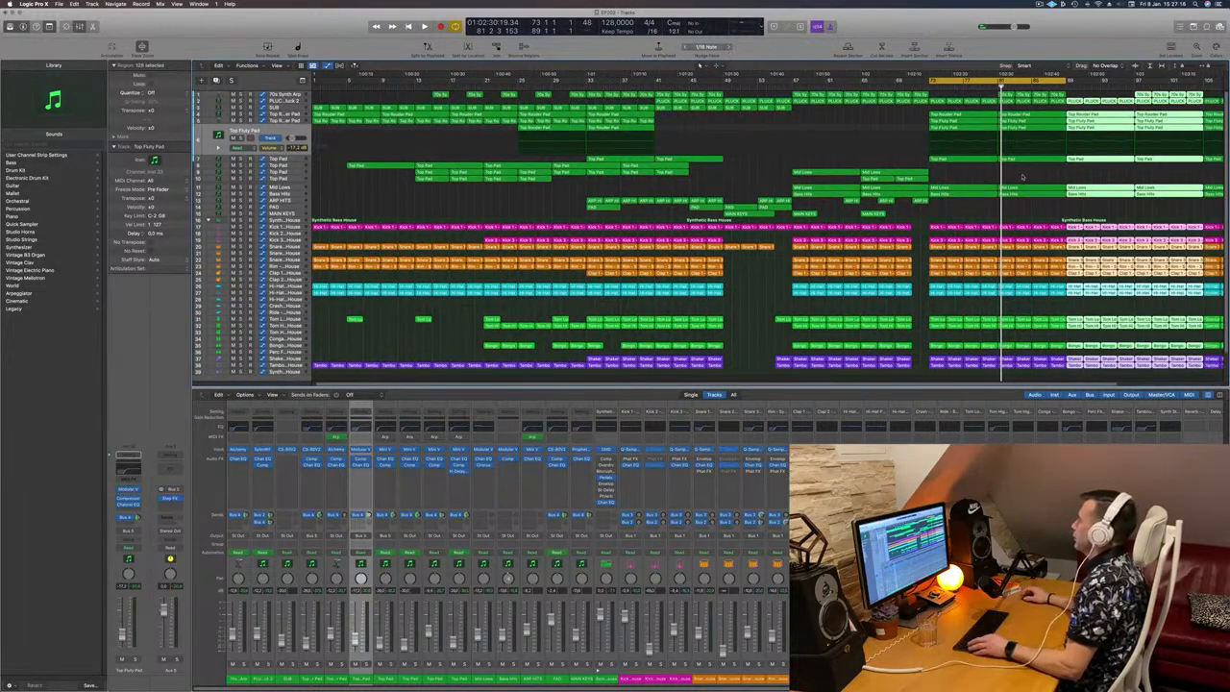
pyautogui.scroll(-2, 1023, 175)
pyautogui.press('space')
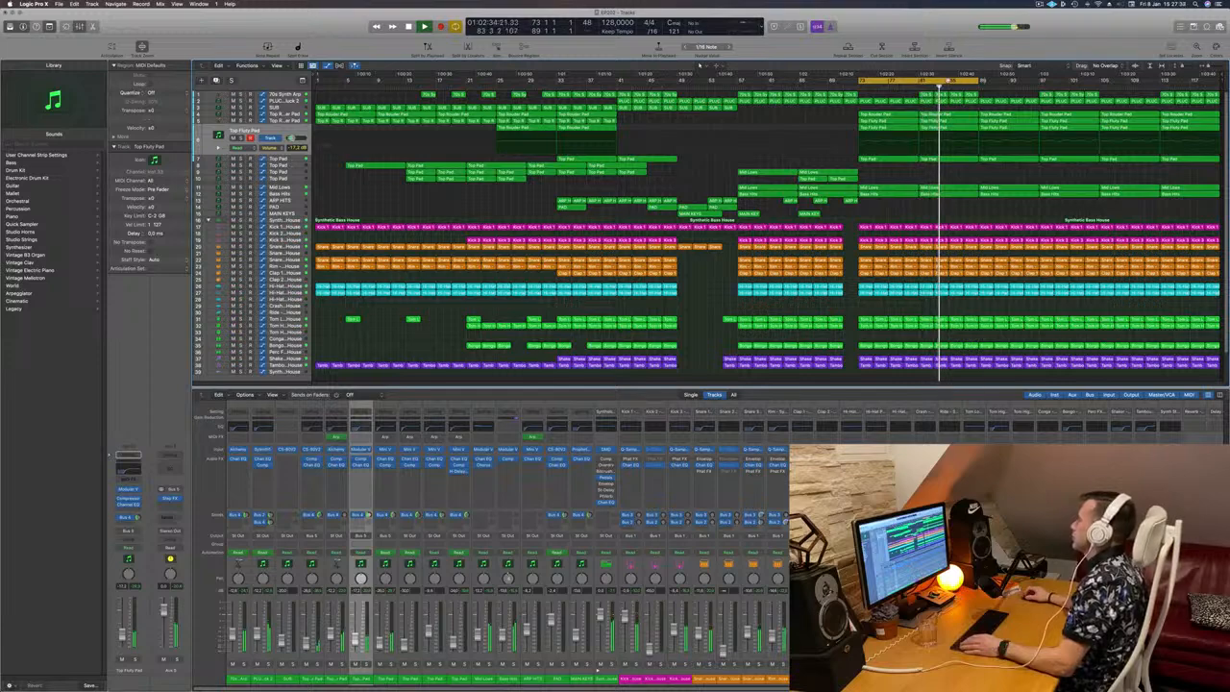
# Step: Move the cycle range to bars 89 to 105 and restart playback there
pyautogui.moveTo(988, 81); pyautogui.dragTo(1070, 82)
pyautogui.press('space')
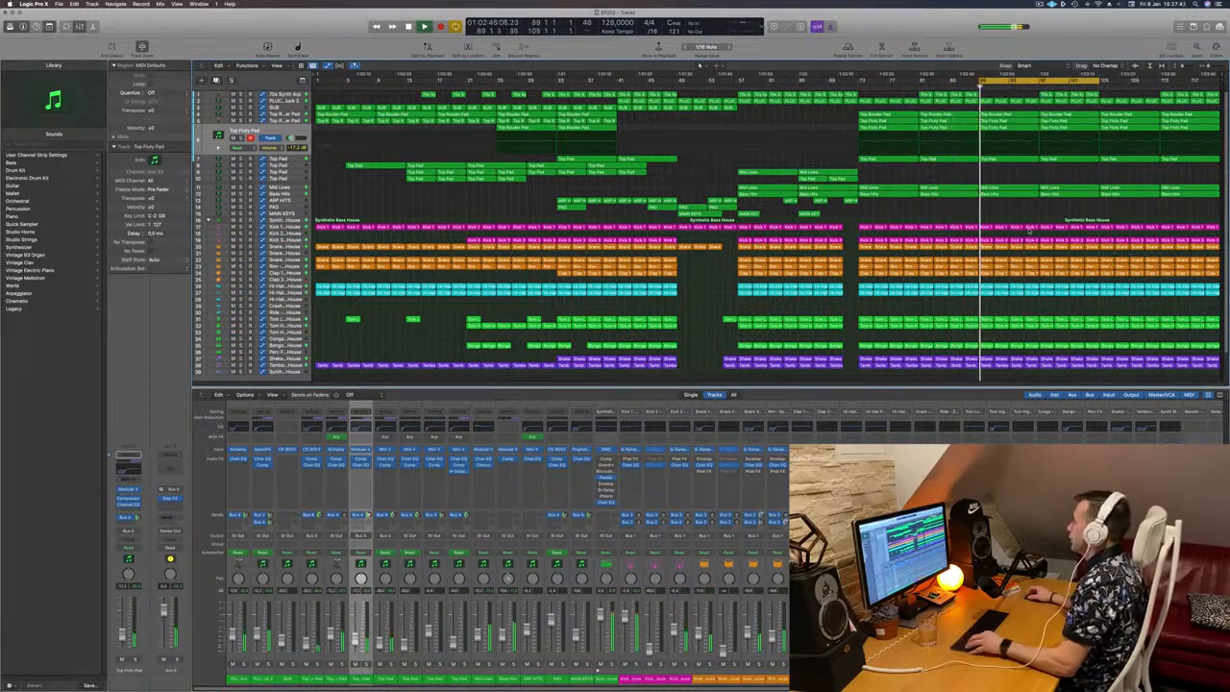
pyautogui.press('space')
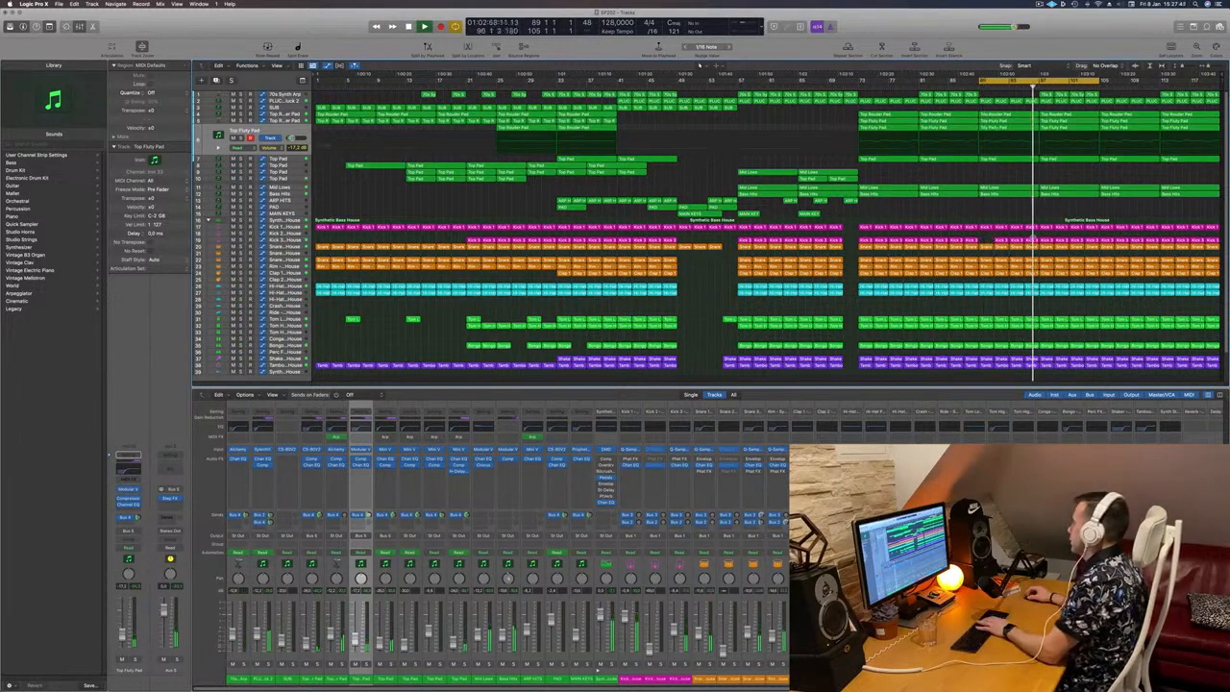
# Step: Thin out the first half of the repeated section by removing its Kick 3 regions, and replay from bar 89
pyautogui.keyDown('shift'); pyautogui.click(1020, 240); pyautogui.keyUp('shift')
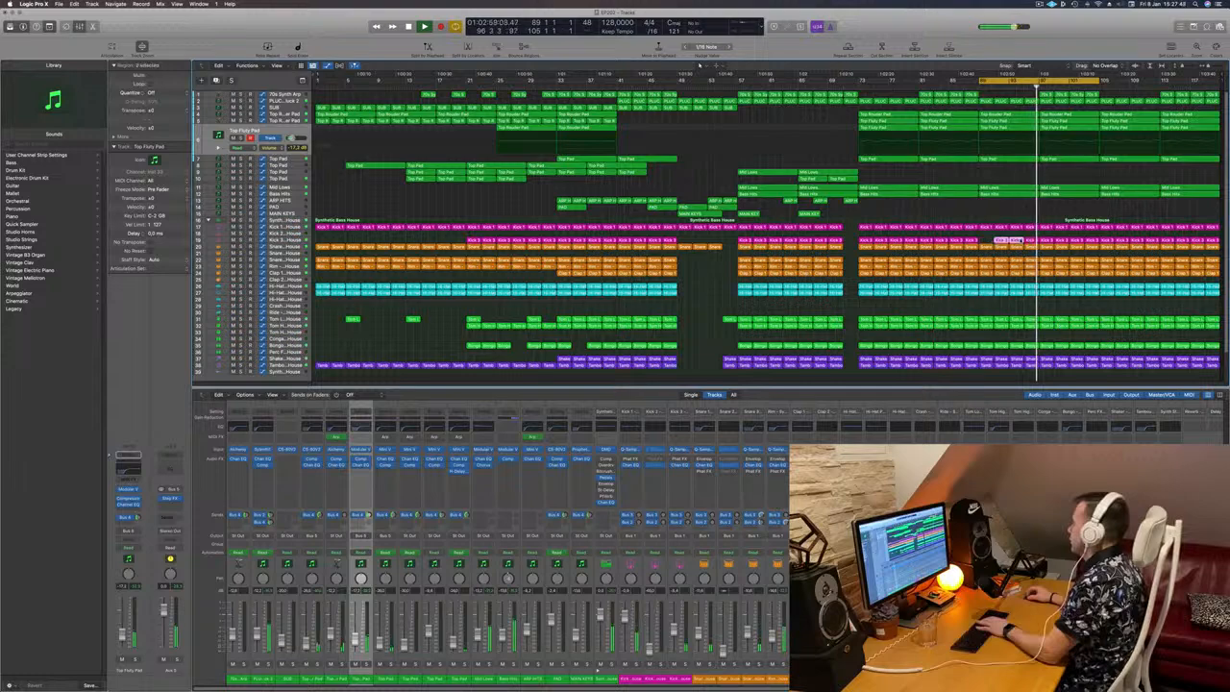
pyautogui.keyDown('shift'); pyautogui.click(1030, 240); pyautogui.keyUp('shift')
pyautogui.press('space')
pyautogui.press('space')
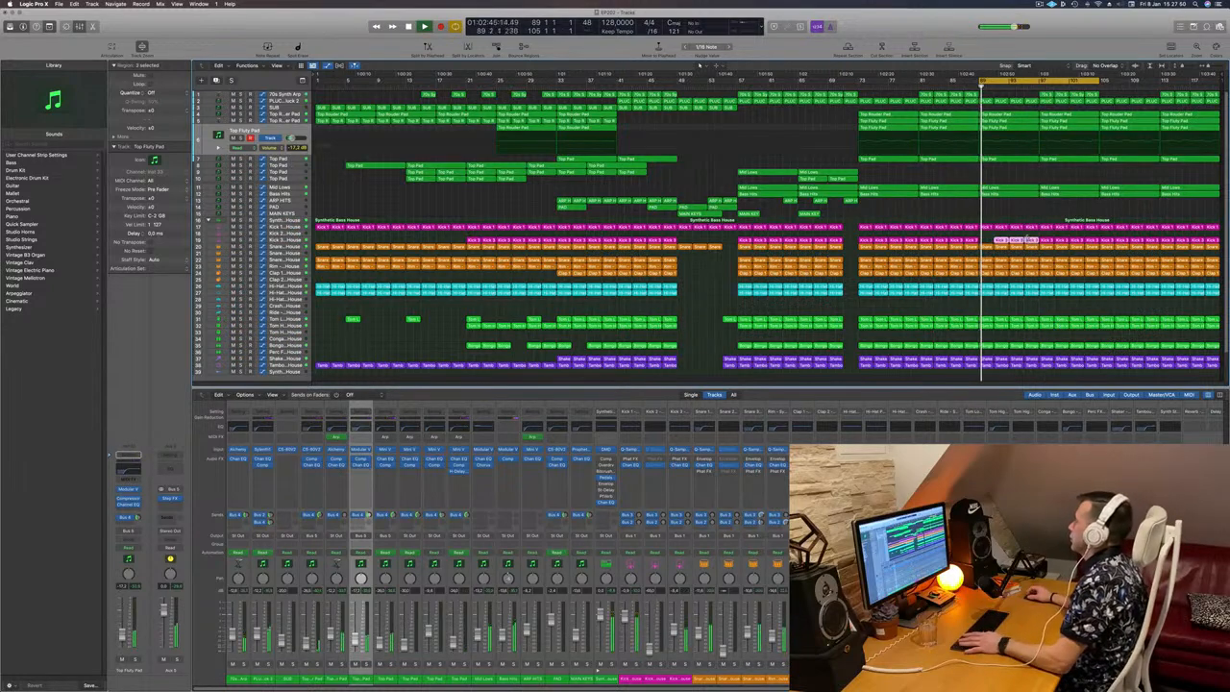
pyautogui.click(981, 303)
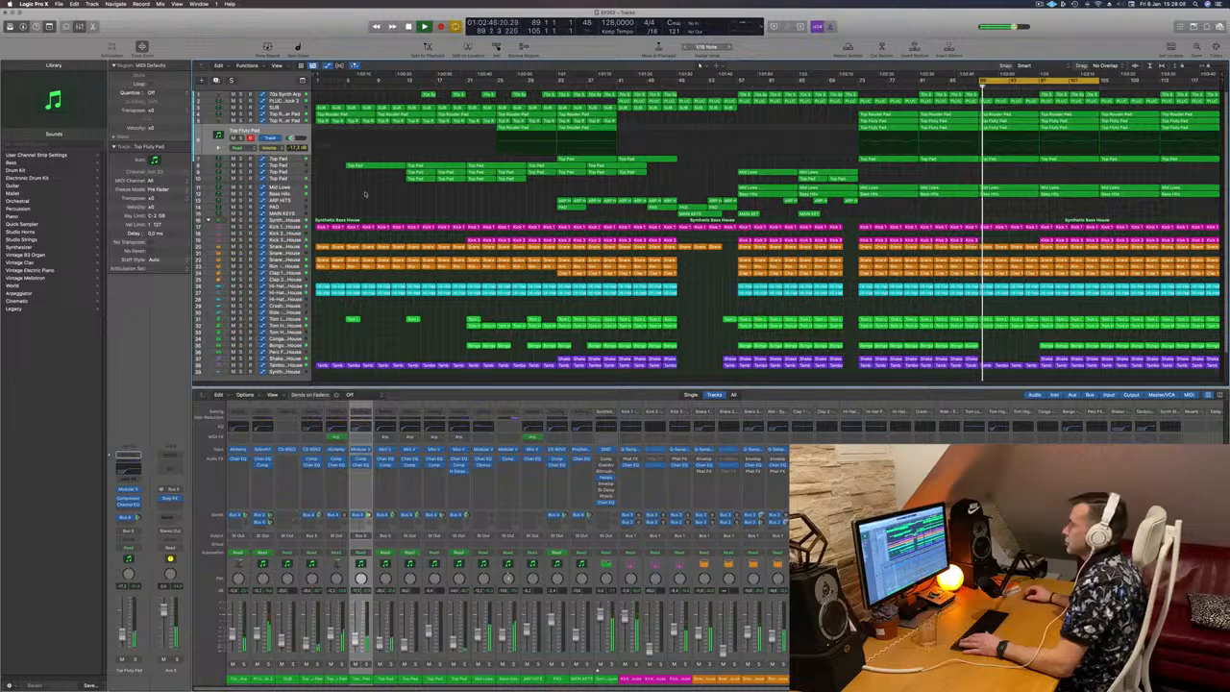
# Step: Step through the Top Pad tracks and audition the seventh track, Top Pad, in solo during playback
pyautogui.press('Down')
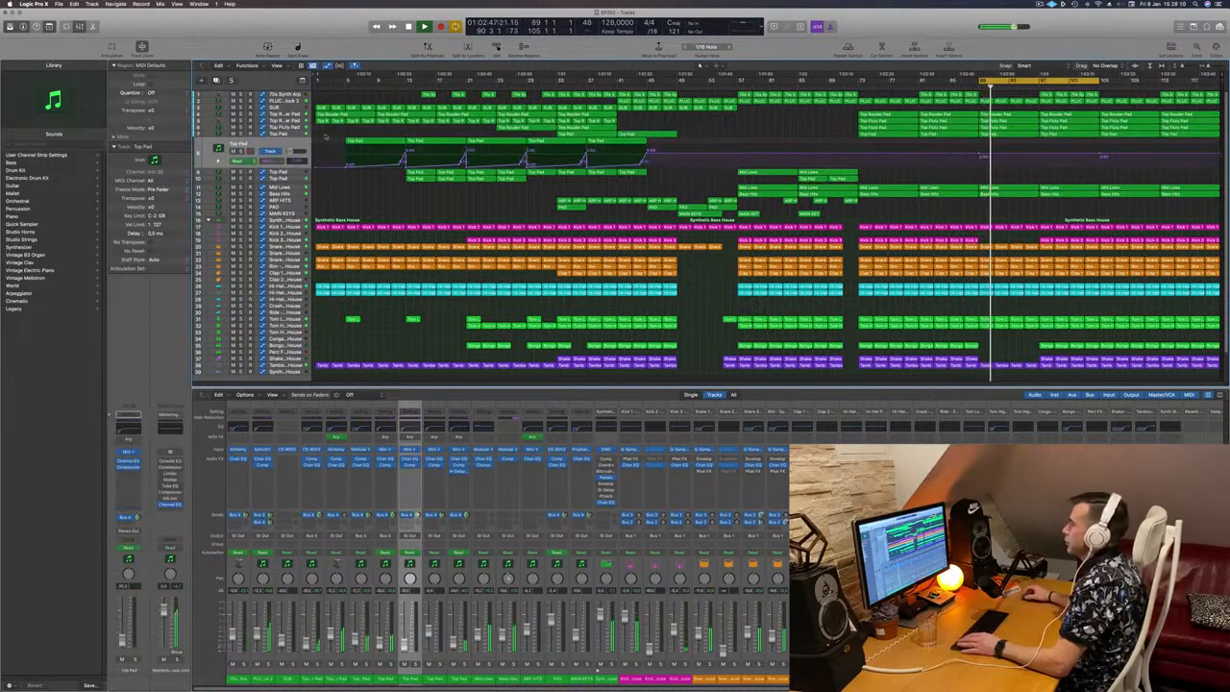
pyautogui.press('Down')
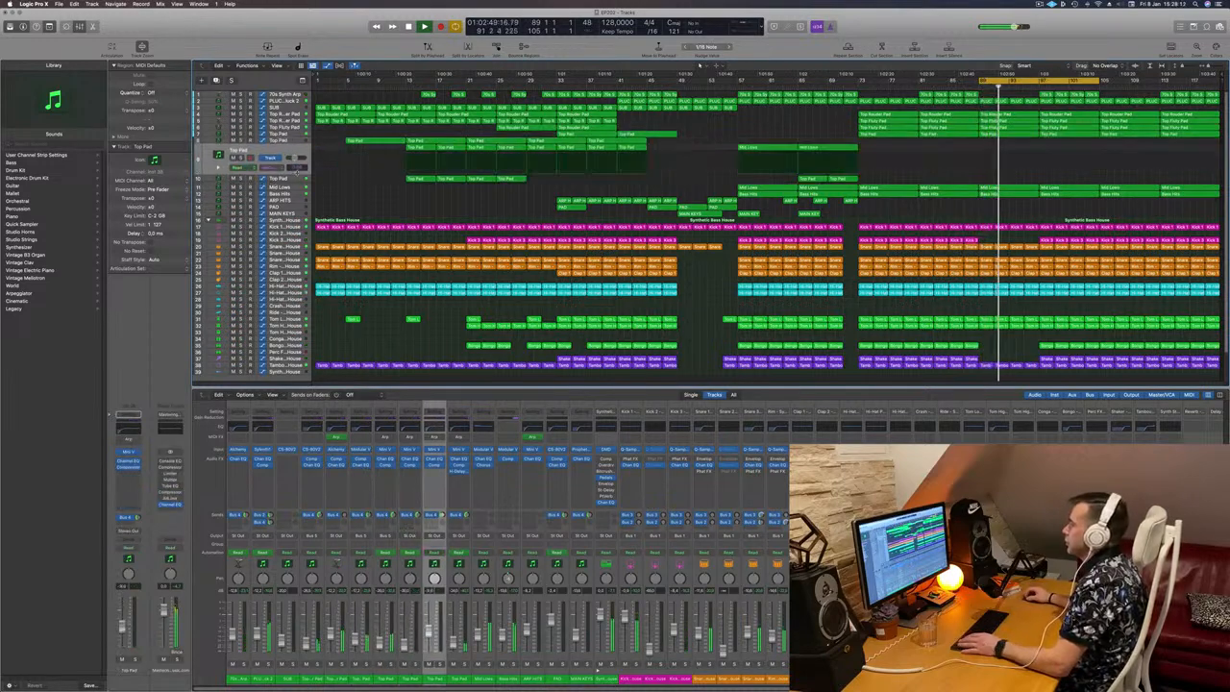
pyautogui.press('Up')
pyautogui.press('Up')
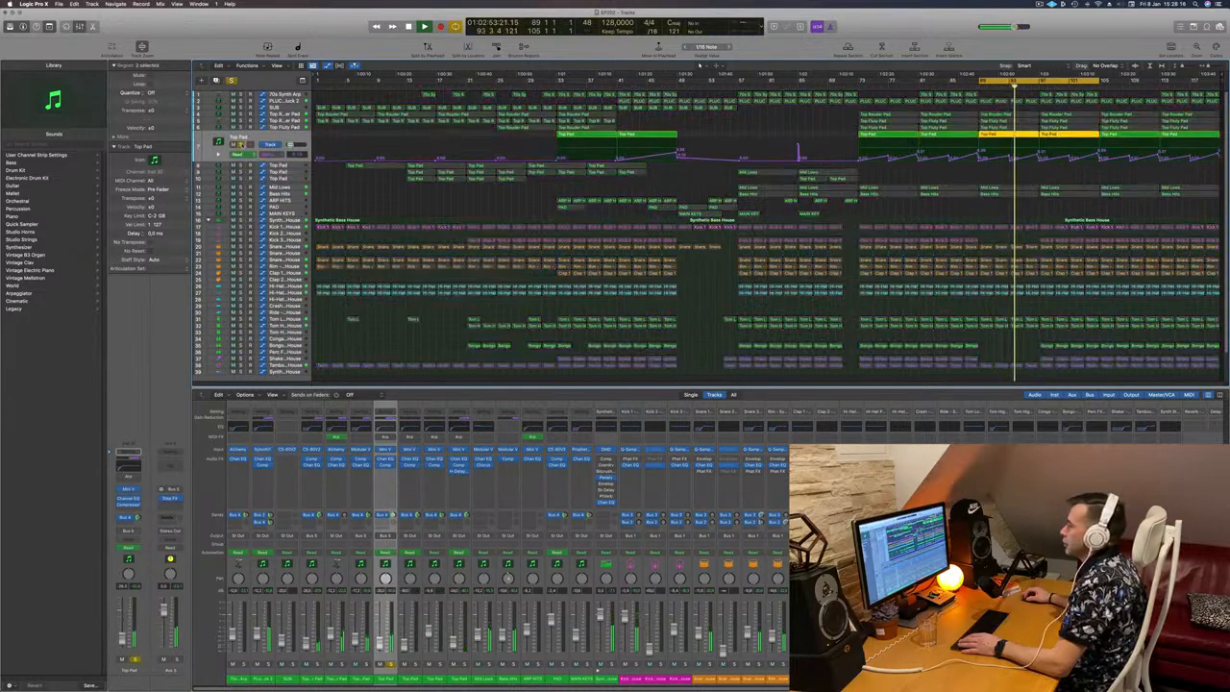
pyautogui.press('s')
# Step: Compare the seventh track, Top Pad, in solo against the full mix during playback
pyautogui.press('s')
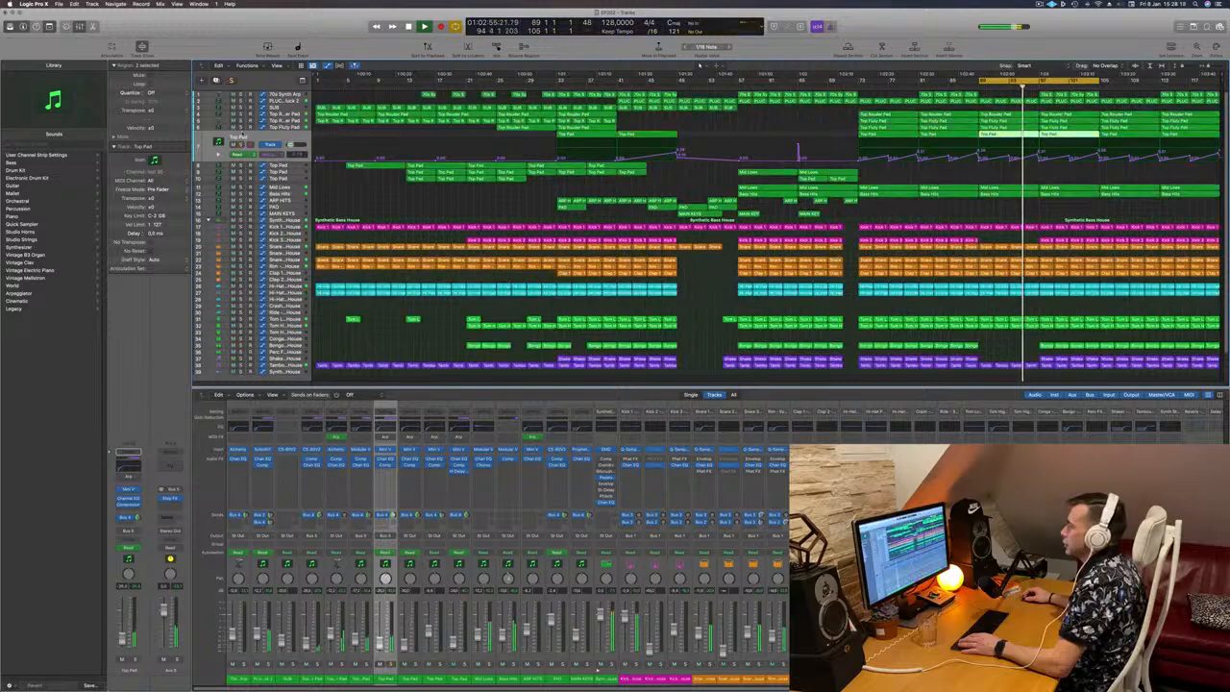
pyautogui.press('s')
pyautogui.press('s')
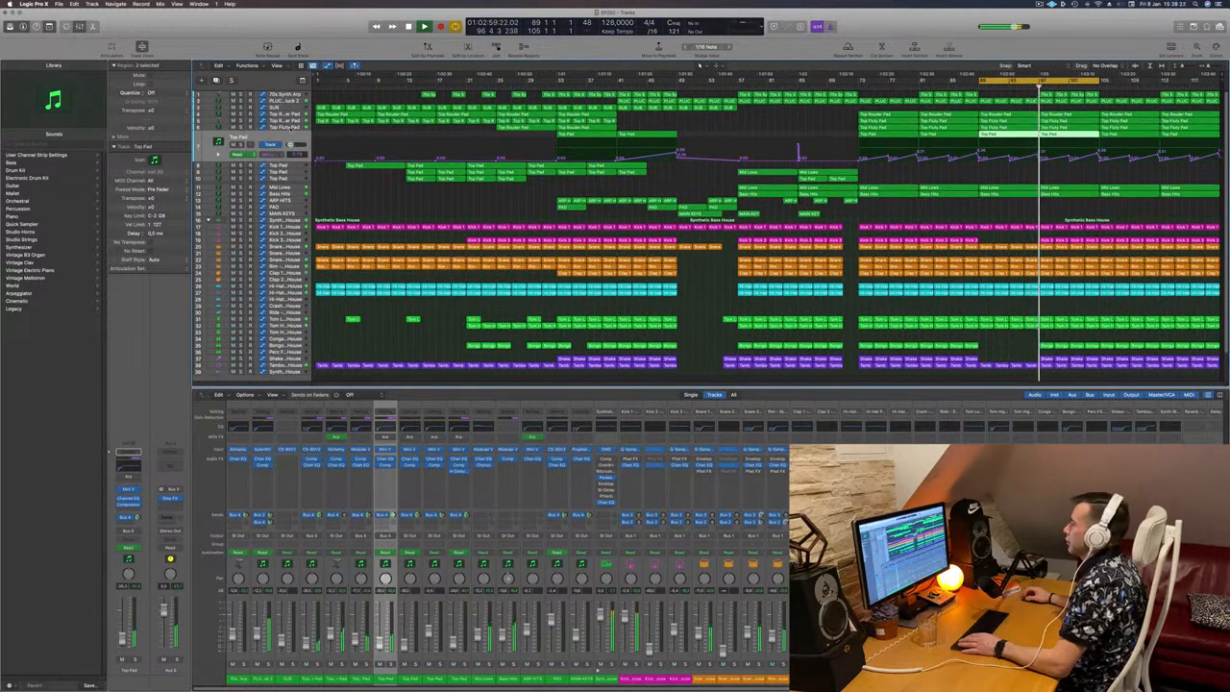
pyautogui.press('s')
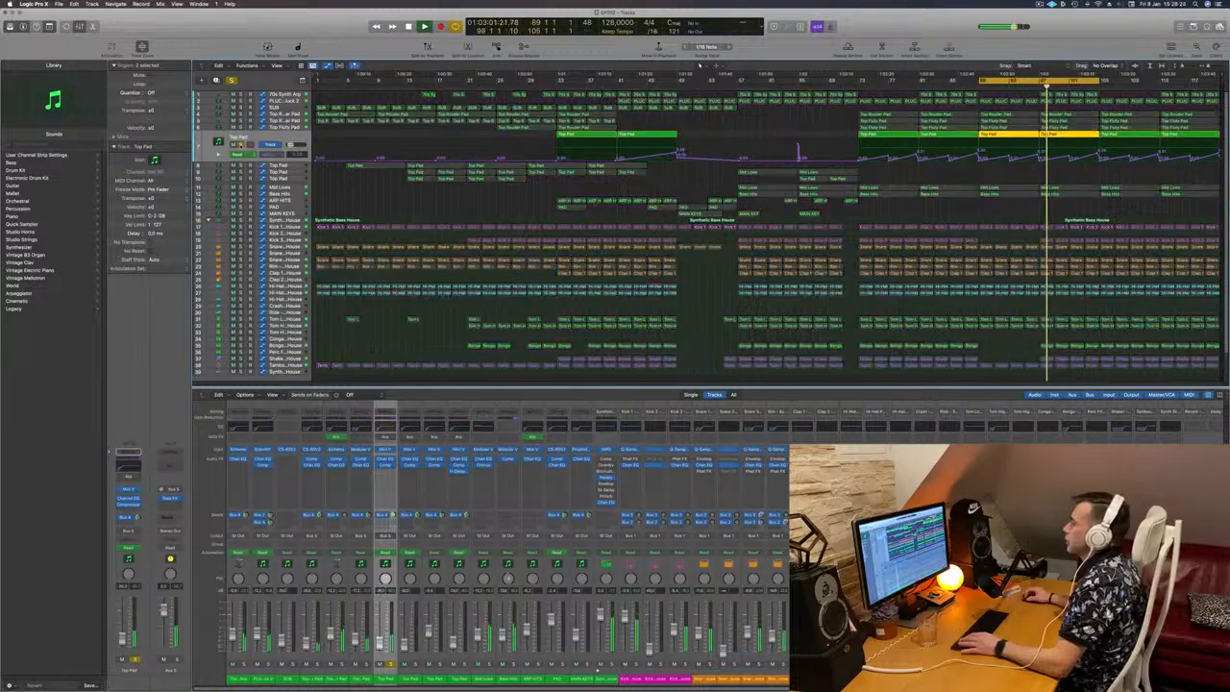
pyautogui.press('s')
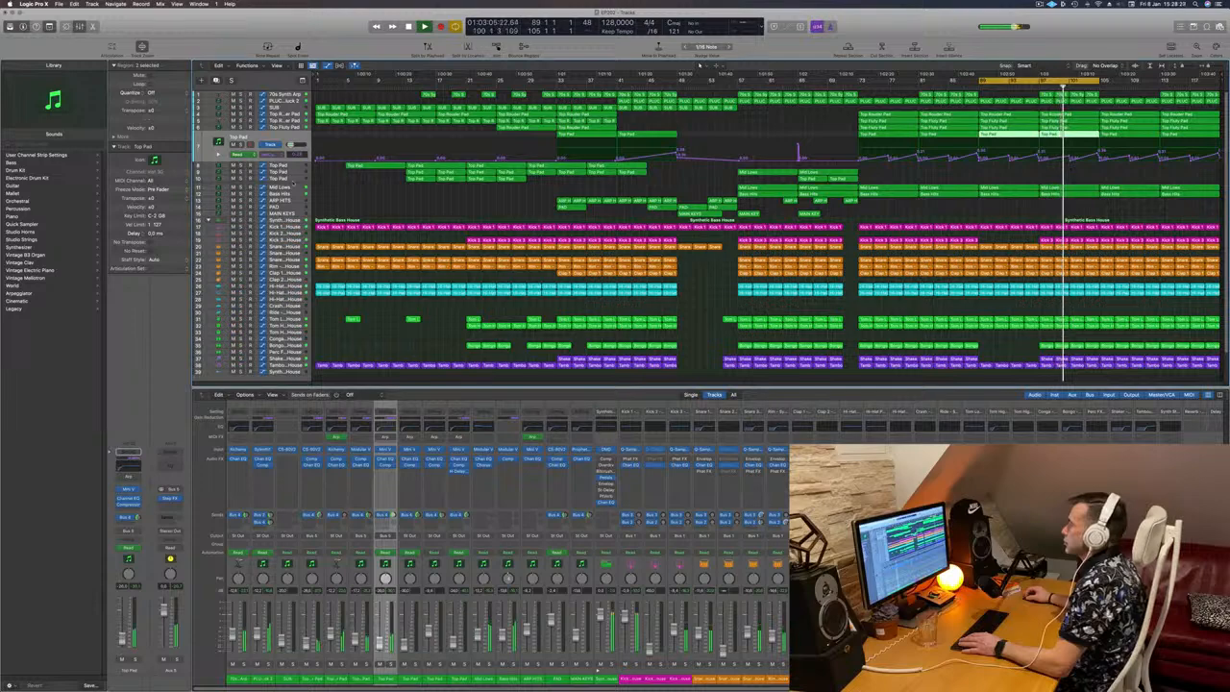
# Step: Rename the tenth track, a Top Pad, as FX
pyautogui.click(286, 195)
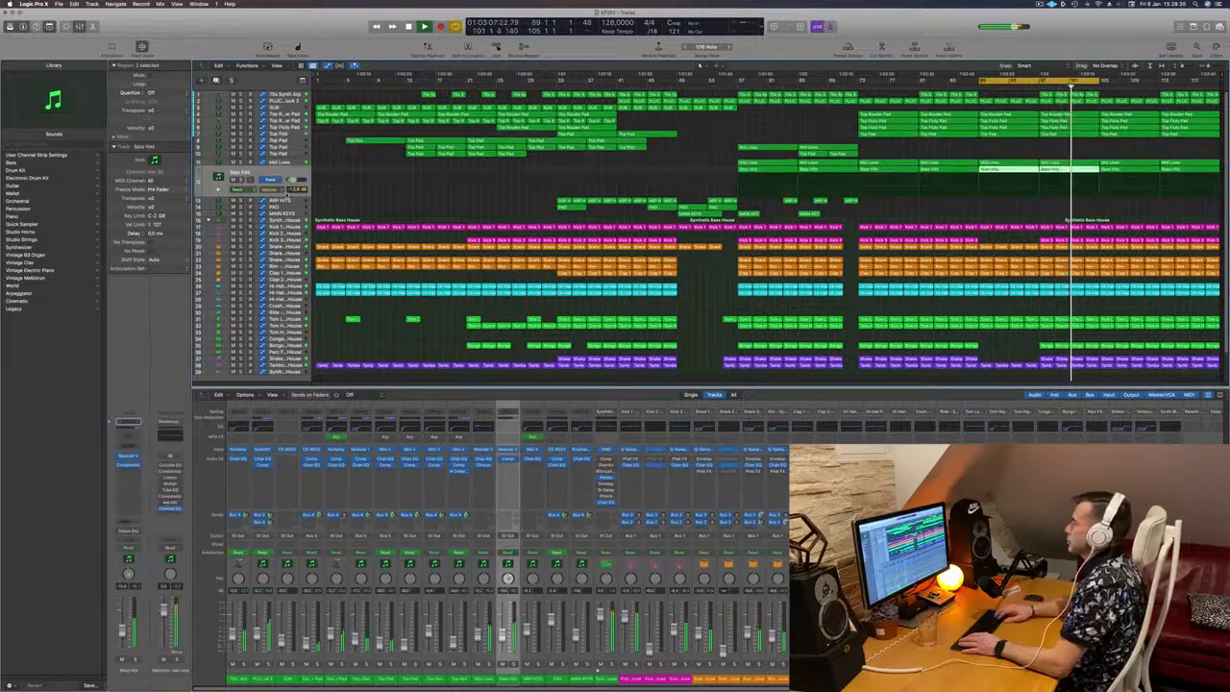
pyautogui.press('Up')
pyautogui.press('Up')
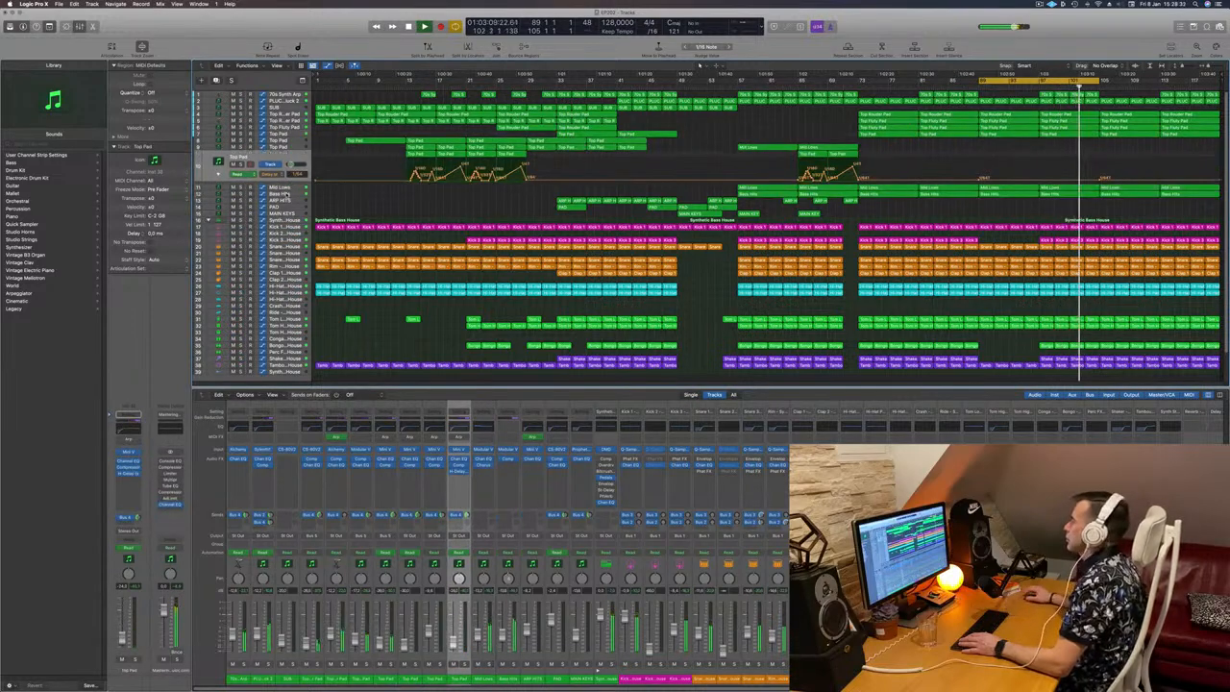
pyautogui.hotkey('shift', 'Return')
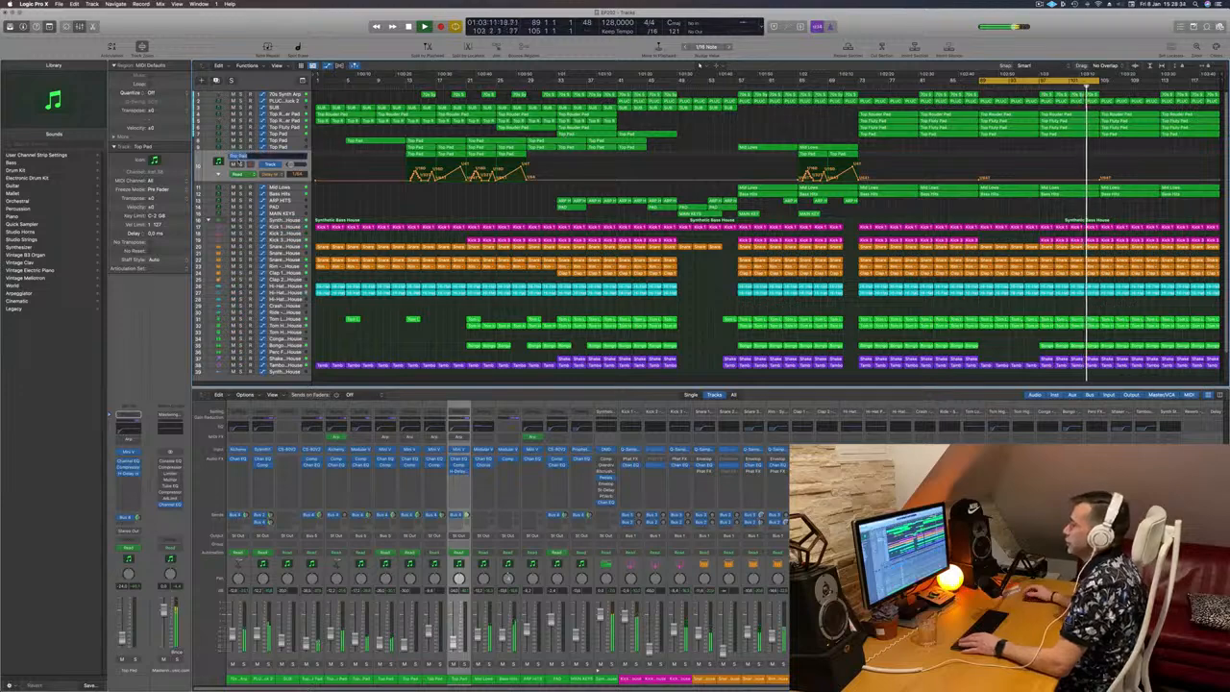
pyautogui.press('BackSpace')
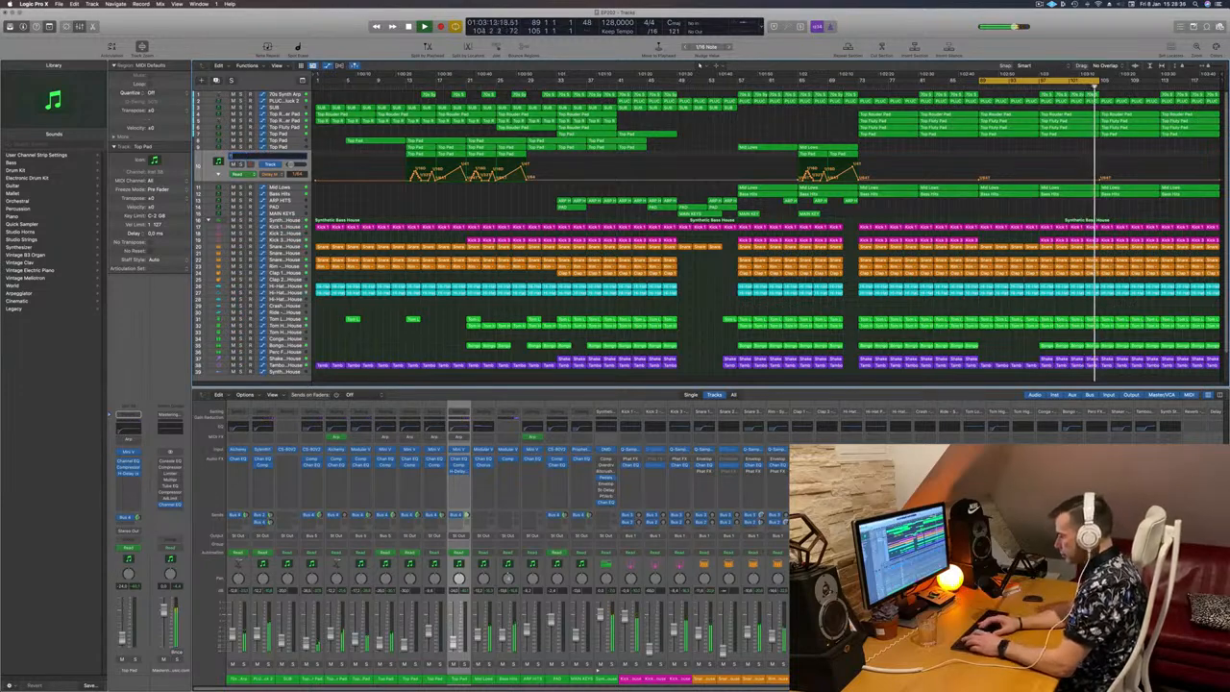
pyautogui.write('FX')
pyautogui.press('Return')
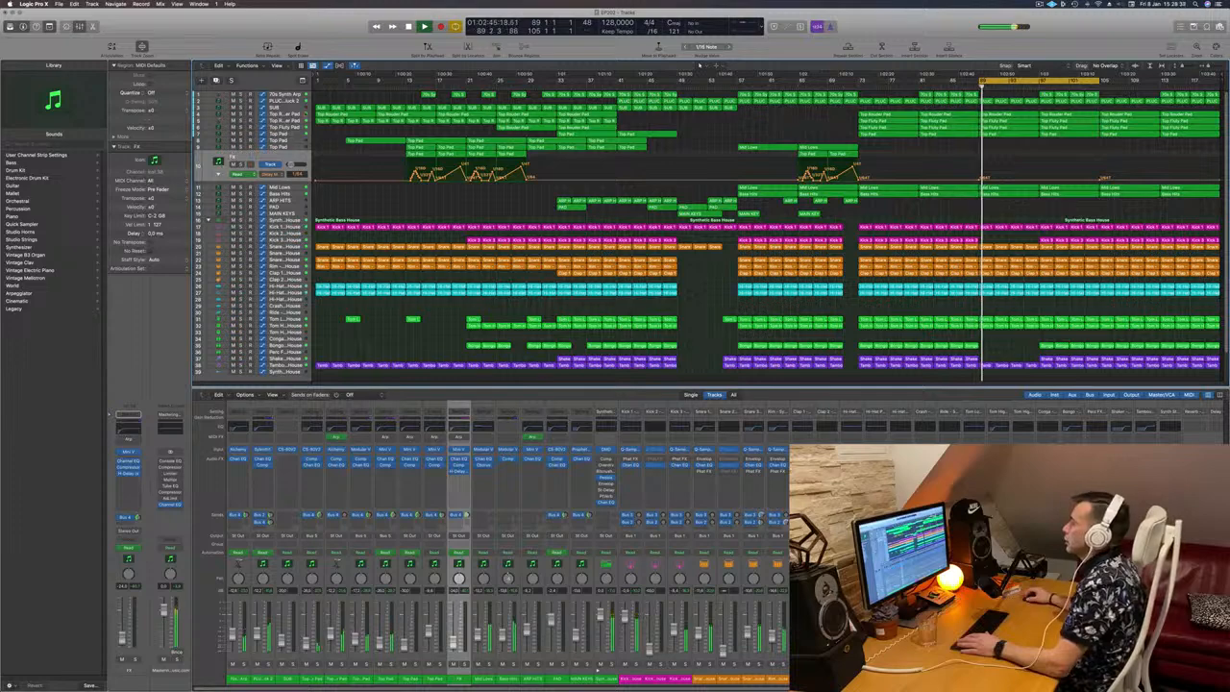
# Step: Move to bar 57, copy the ninth track's two Mid Lows regions there to bar 89, and audition the Top Pad track in solo
pyautogui.press('Up')
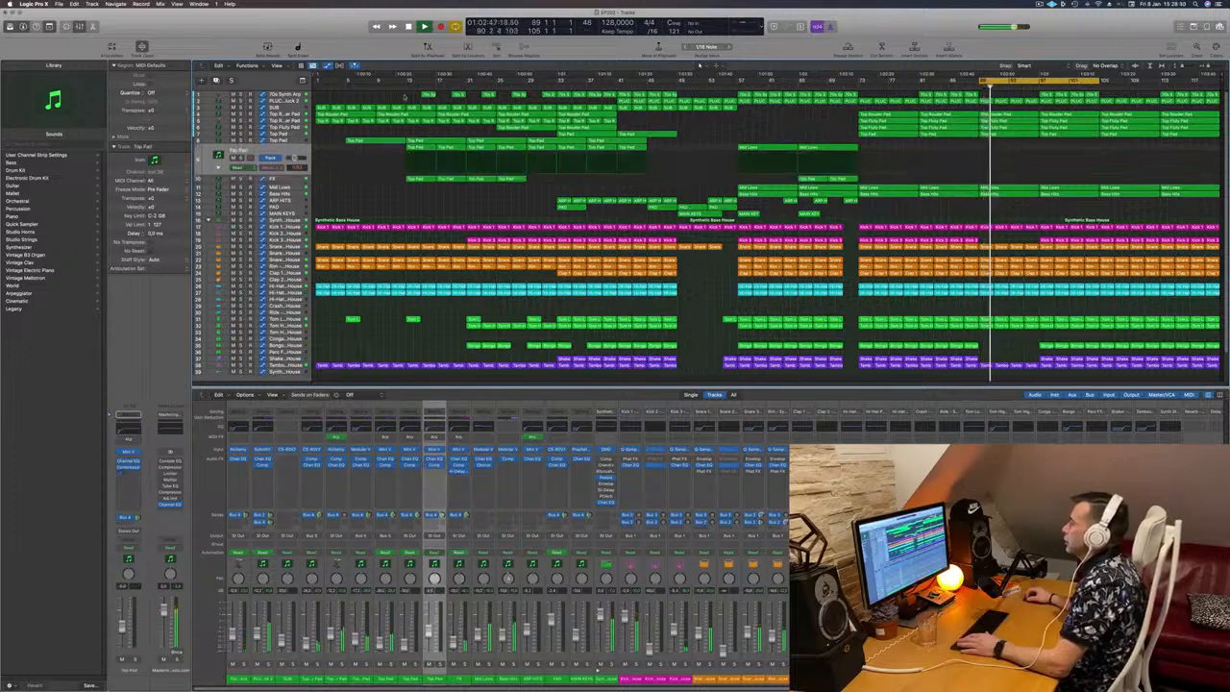
pyautogui.press('space')
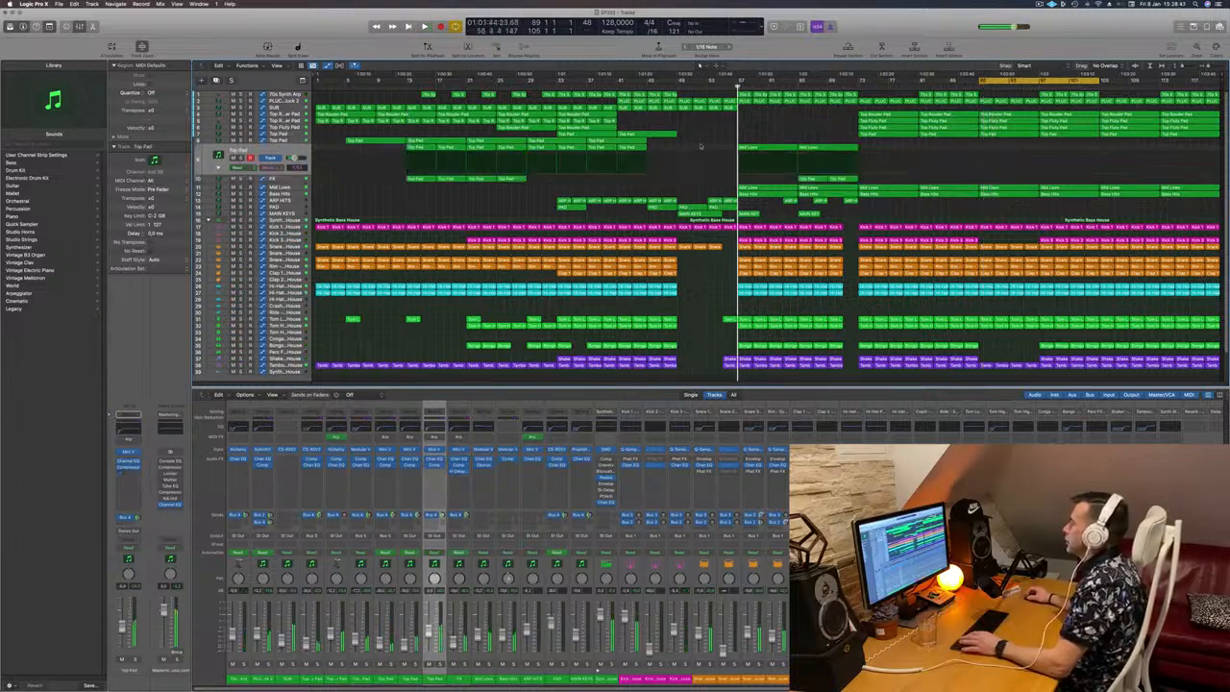
pyautogui.press('space')
pyautogui.click(774, 149)
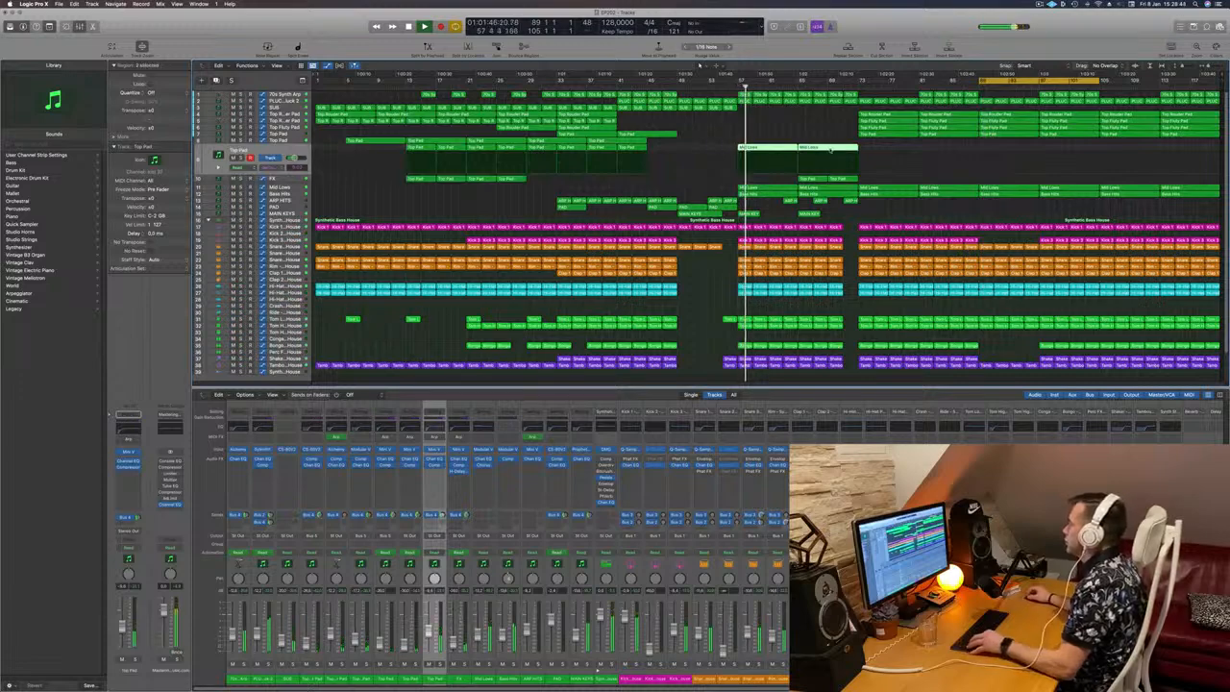
pyautogui.moveTo(831, 150); pyautogui.dragTo(1010, 147)
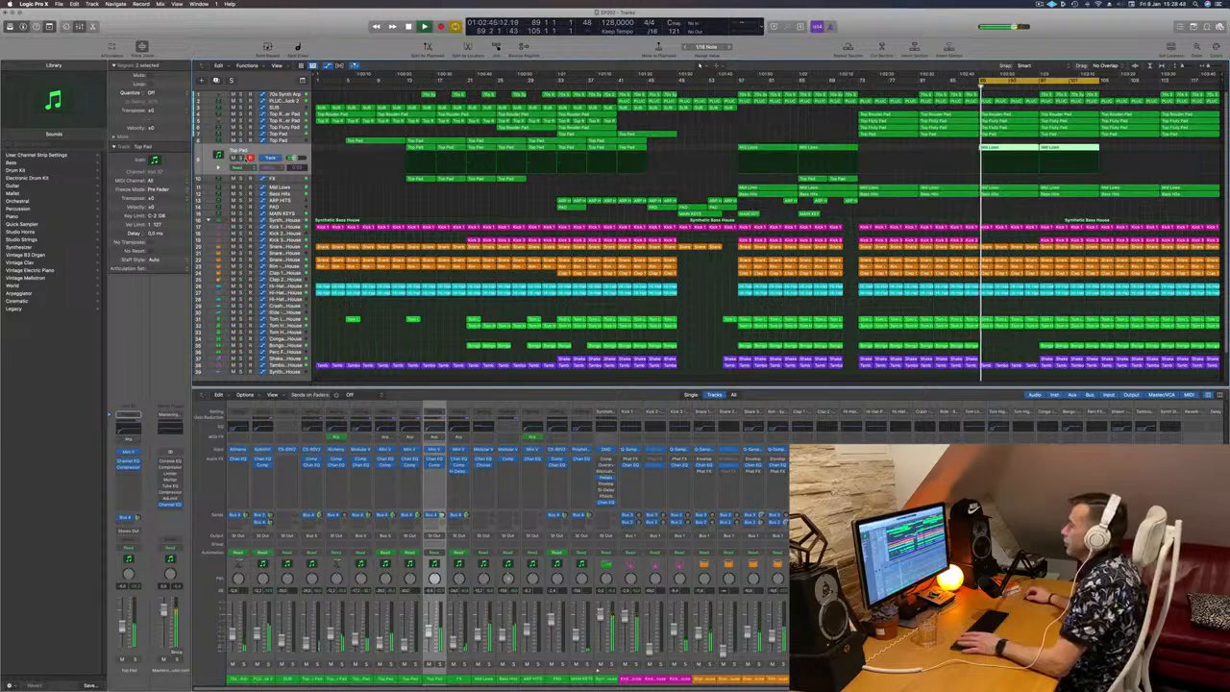
pyautogui.hotkey('ctrl', 's')
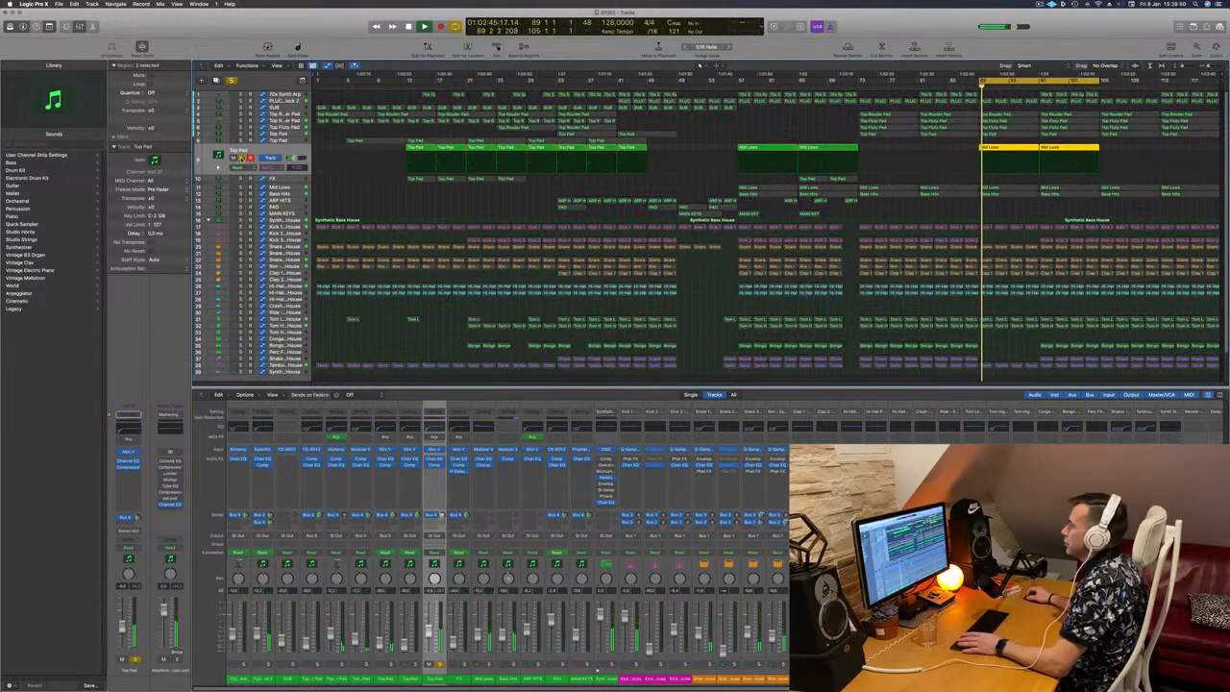
pyautogui.hotkey('ctrl', 's')
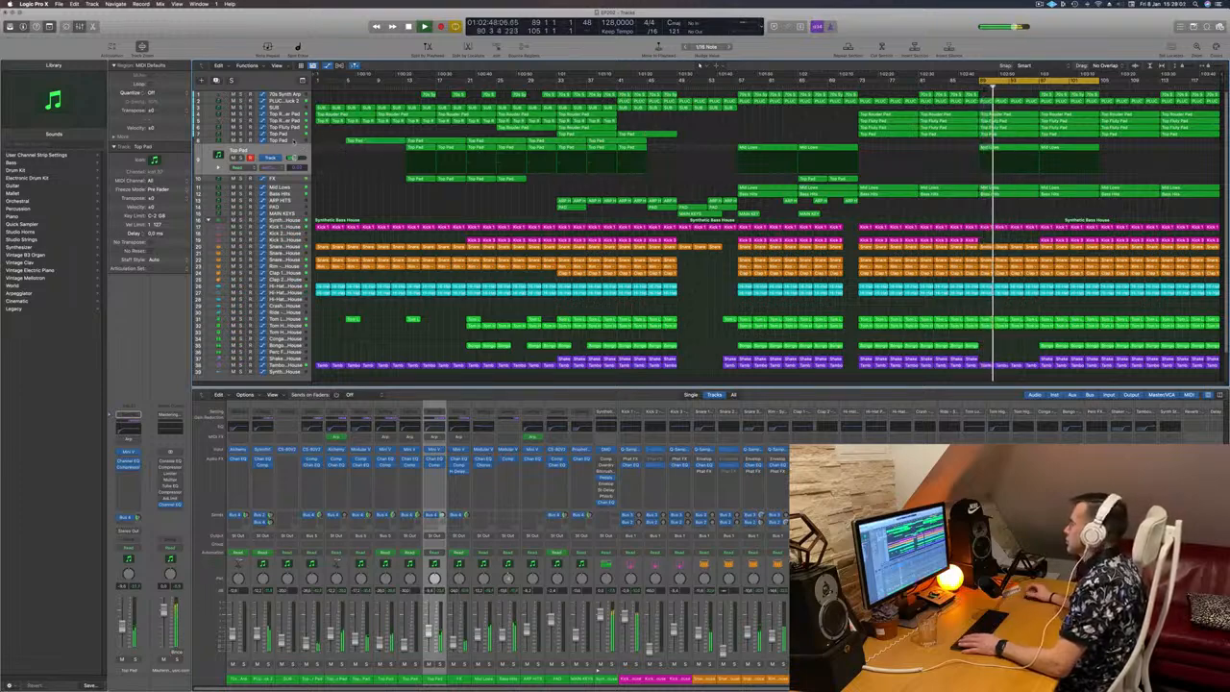
# Step: Go through the Top Pad and Bass Hits tracks and briefly audition the Mid Lows track in solo during playback
pyautogui.click(294, 142)
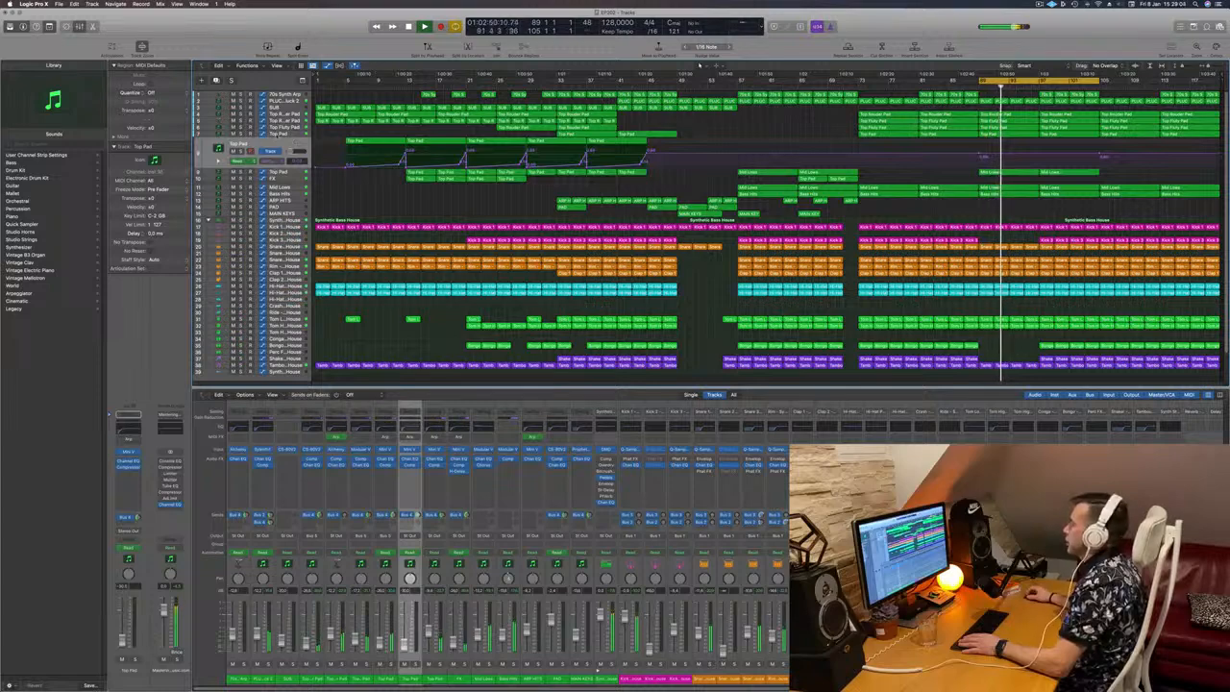
pyautogui.click(274, 136)
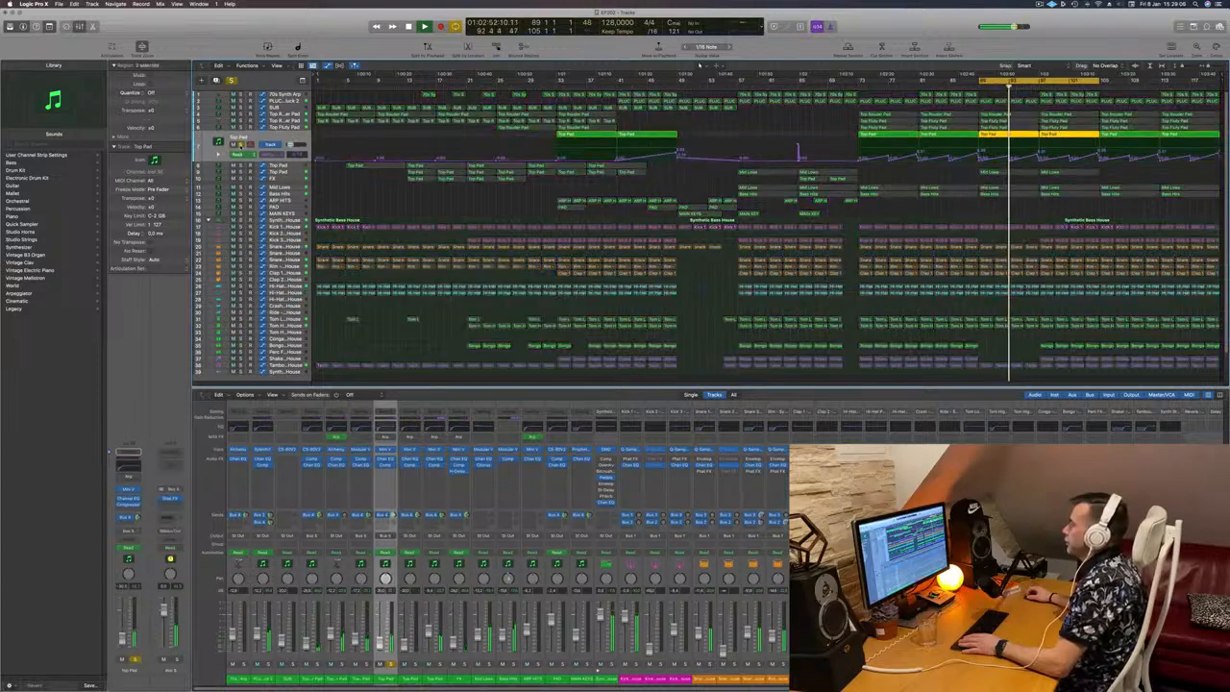
pyautogui.click(294, 195)
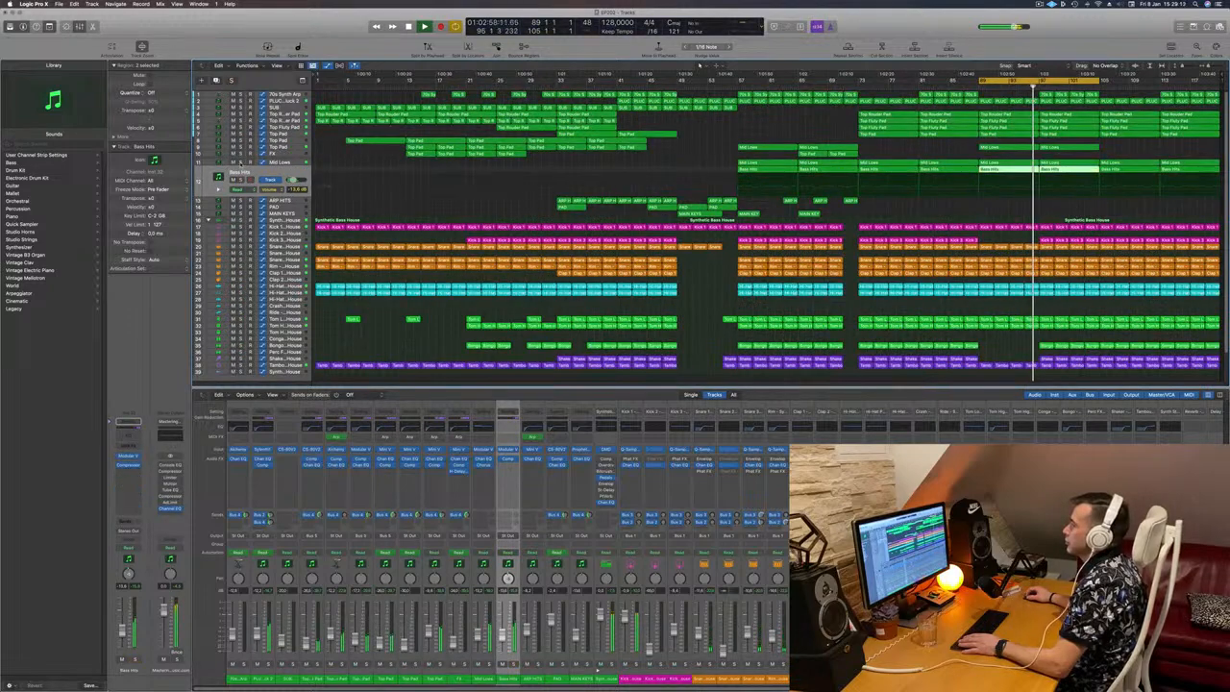
pyautogui.click(240, 163)
pyautogui.click(241, 162)
pyautogui.click(294, 164)
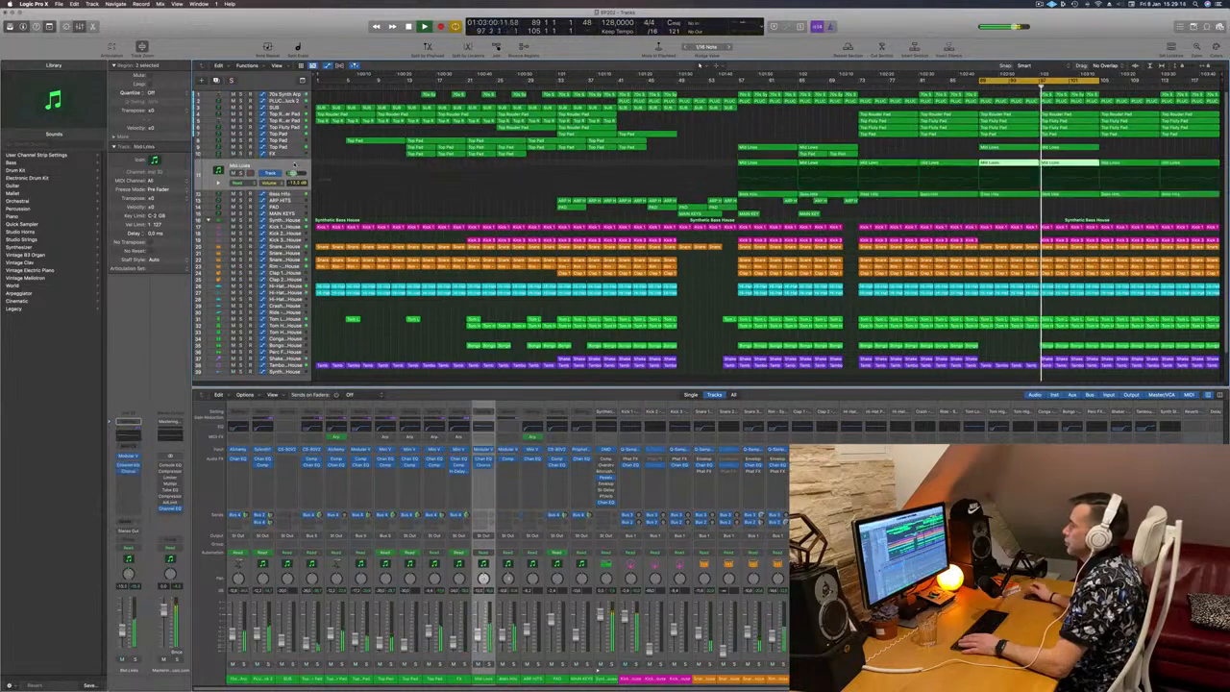
# Step: Restart playback from bar 89 and delete the 70s Synth Arp and Pluck regions from bars 97 to 105
pyautogui.click(960, 148)
pyautogui.press('super+Right')
pyautogui.press('super+Right')
pyautogui.press('super+Right')
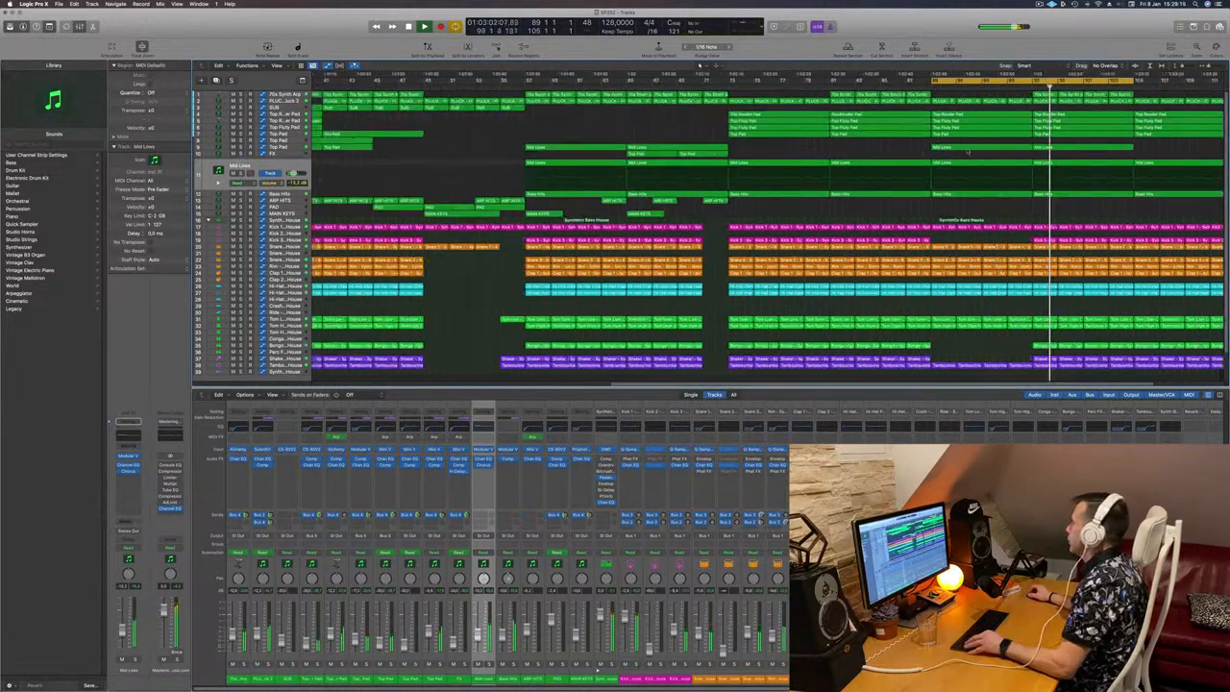
pyautogui.press('Return')
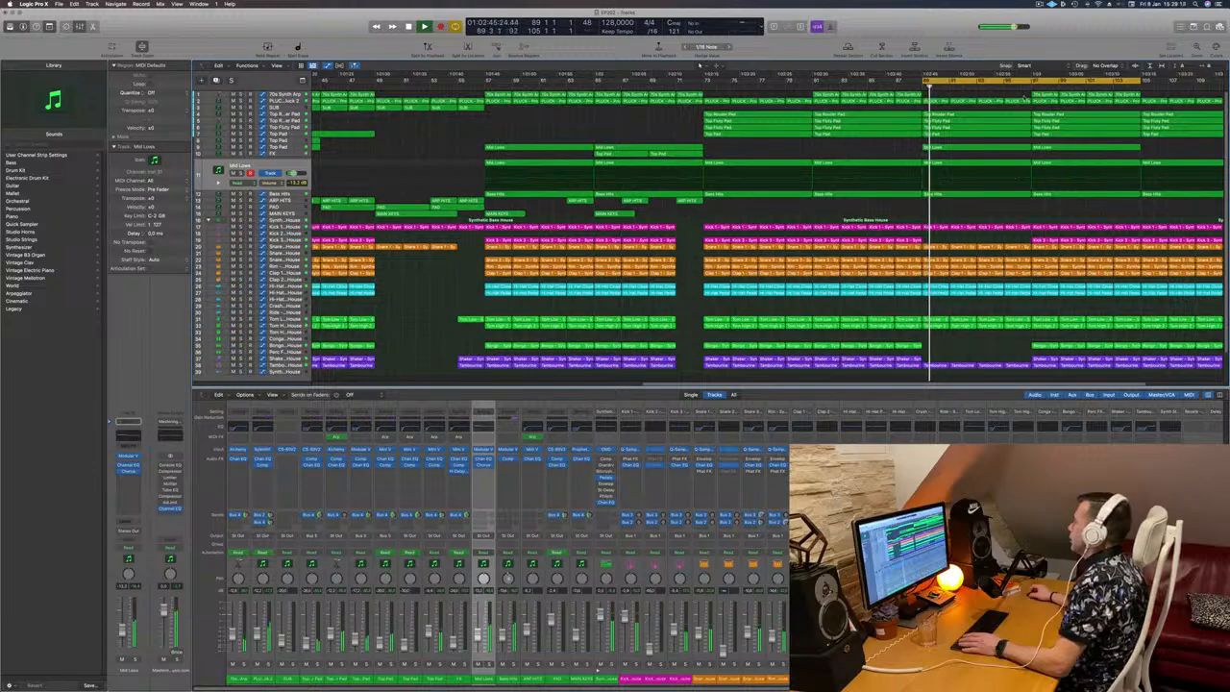
pyautogui.moveTo(1025, 94); pyautogui.dragTo(1137, 96)
pyautogui.press('Delete')
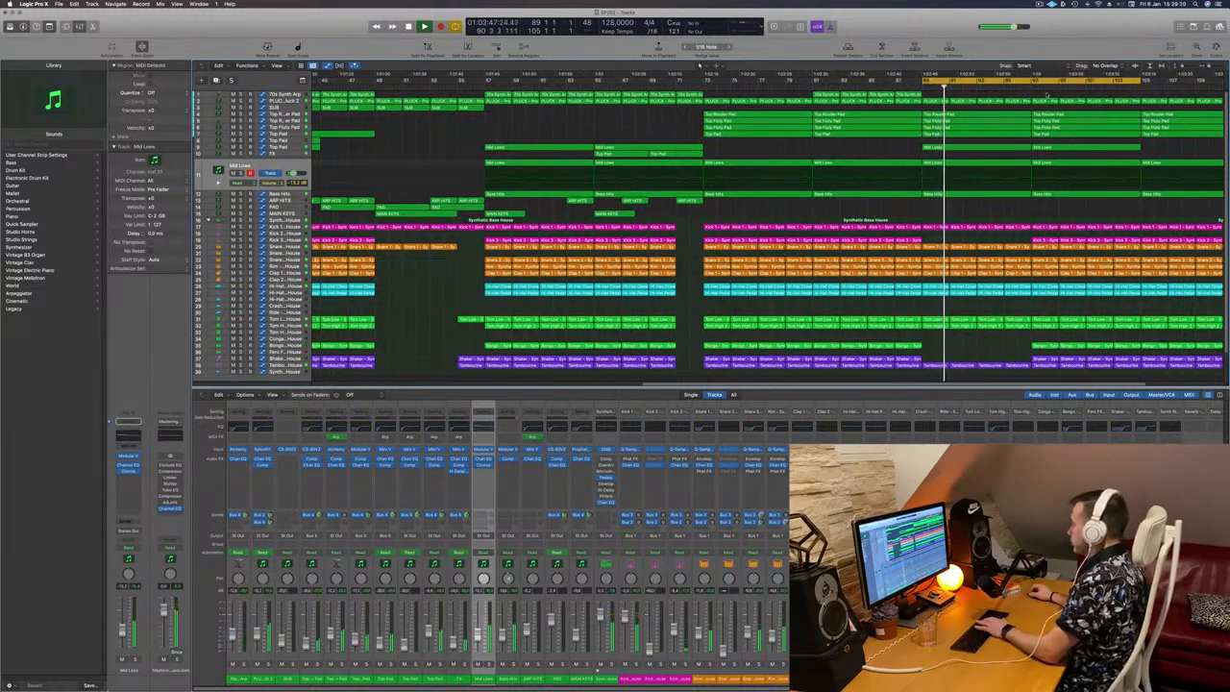
pyautogui.click(278, 102)
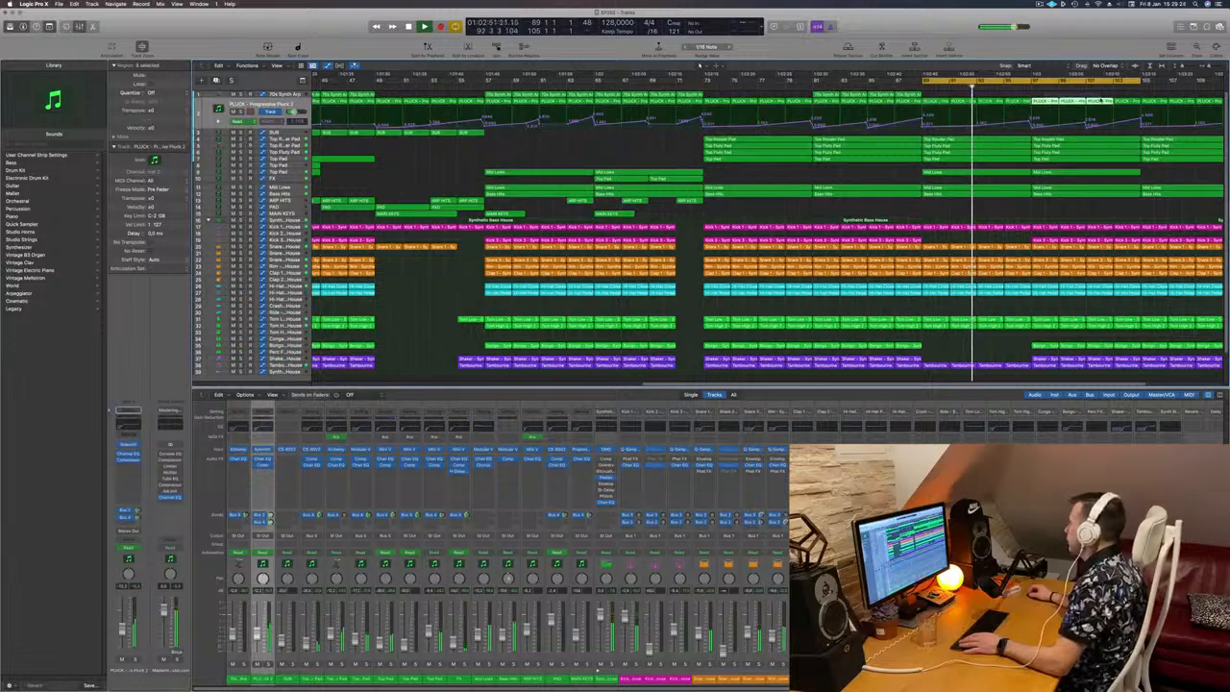
pyautogui.press('Delete')
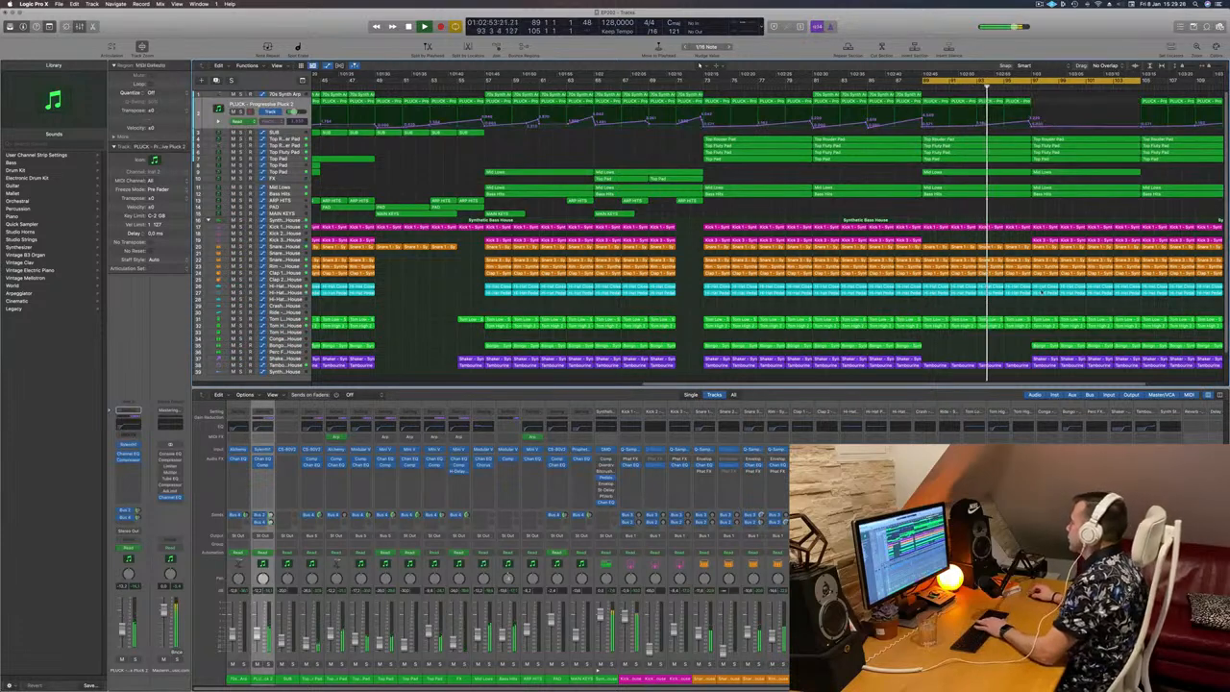
# Step: Delete the Kick 3, upper Snare, Bongo, Shaker and Tambourine regions from bars 97 to 105
pyautogui.moveTo(1043, 236); pyautogui.dragTo(1131, 250)
pyautogui.press('Delete')
pyautogui.moveTo(1046, 340); pyautogui.dragTo(1120, 371)
pyautogui.press('Delete')
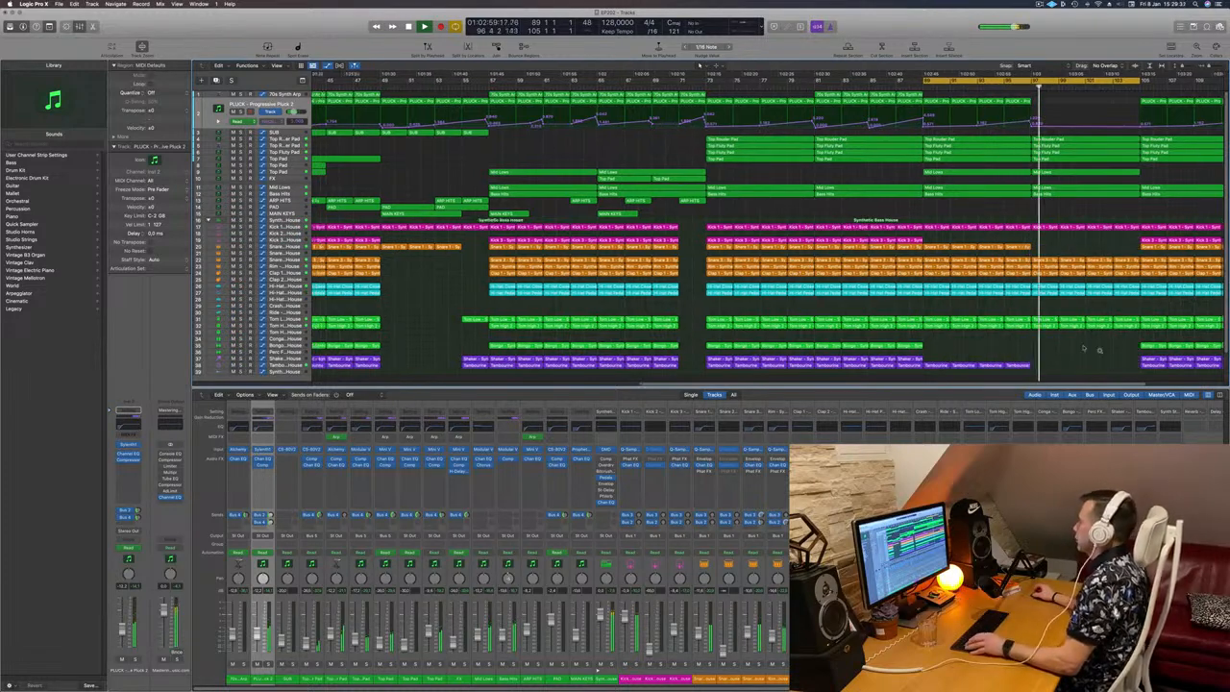
# Step: Delete the hi-hat and tom regions from bars 101 to 105
pyautogui.press('super+Left')
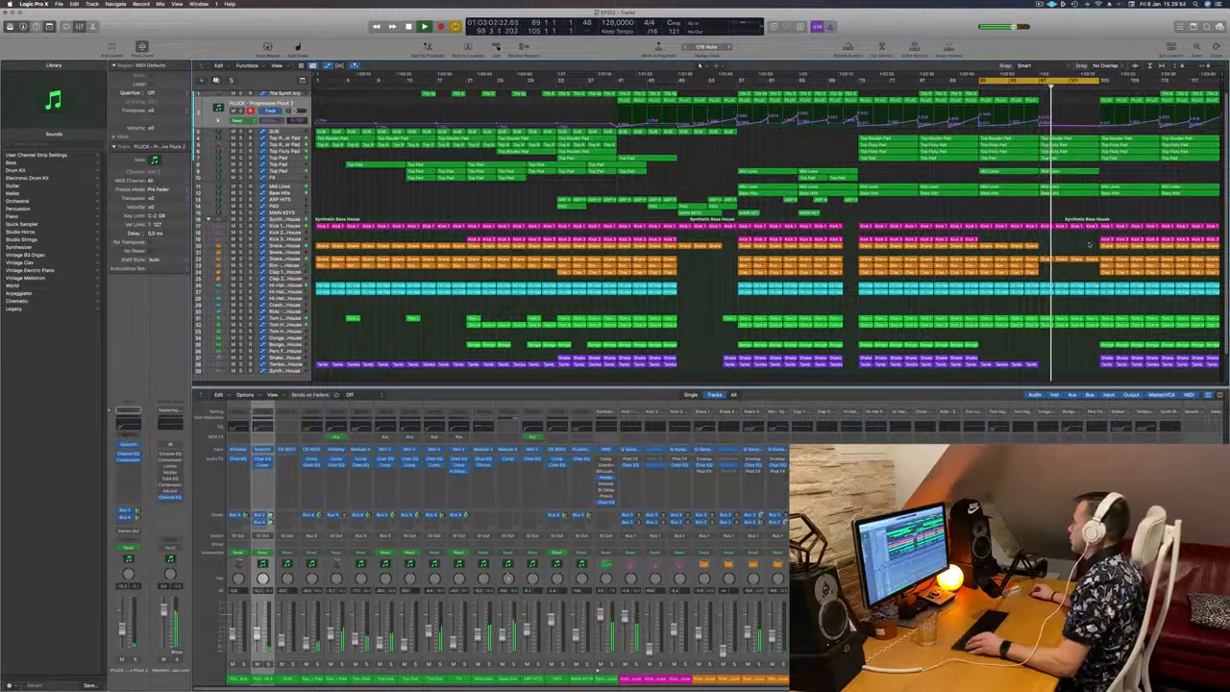
pyautogui.click(1084, 287)
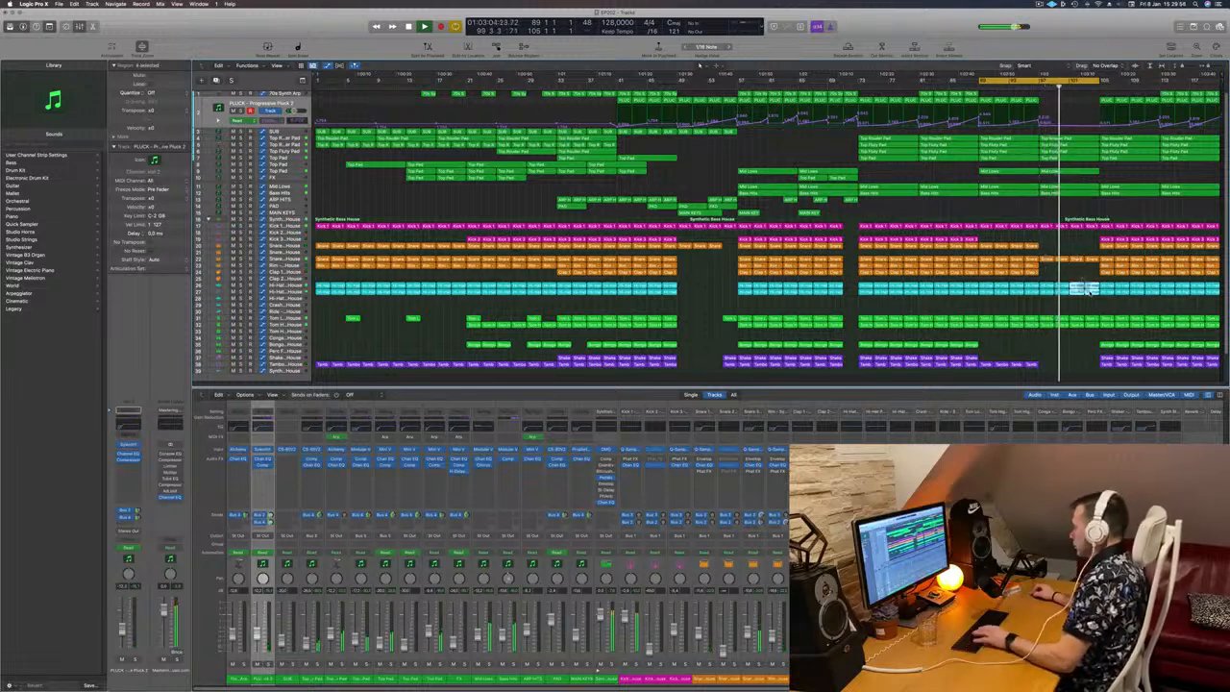
pyautogui.press('Delete')
pyautogui.click(1082, 318)
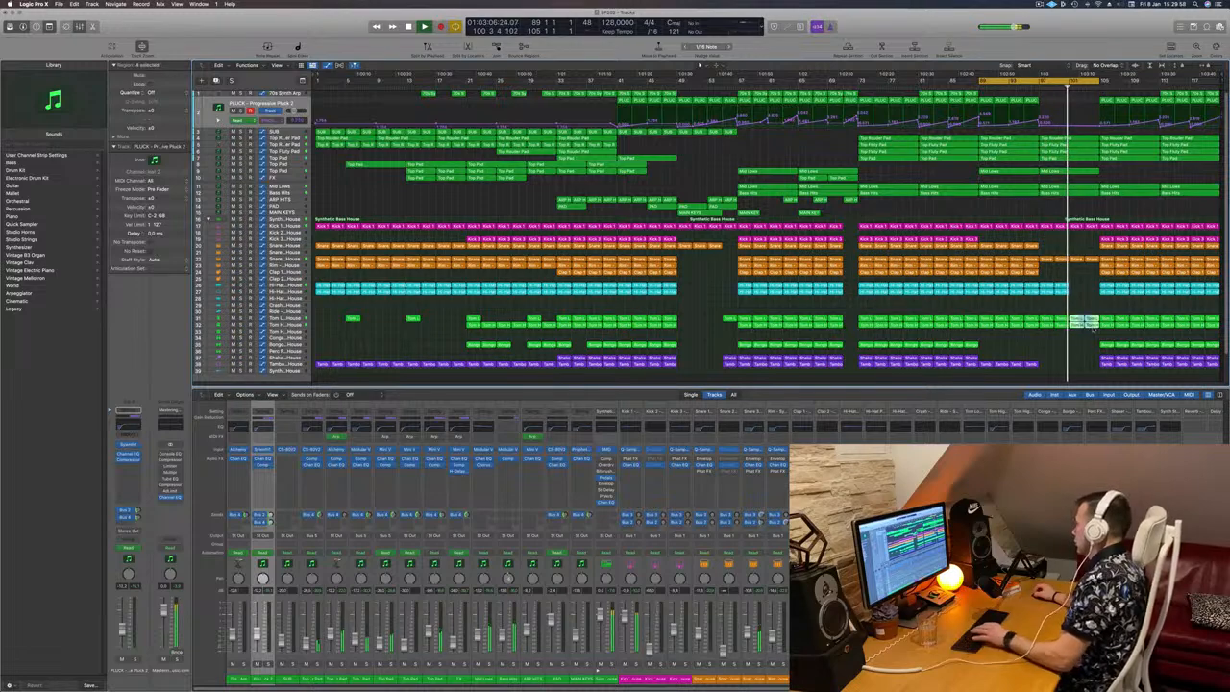
pyautogui.press('Delete')
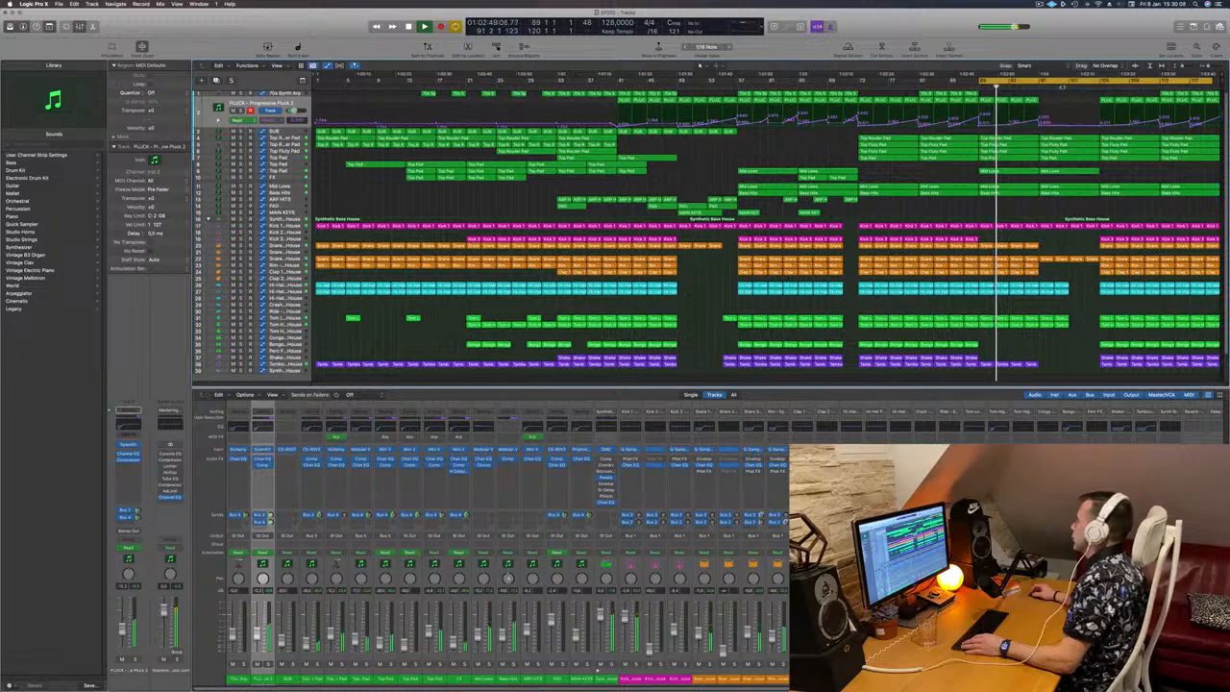
# Step: Delete all drum regions and the Pluck regions from bars 105 to 113 while playing the passage
pyautogui.click(1061, 86)
pyautogui.moveTo(1107, 217); pyautogui.dragTo(1154, 371)
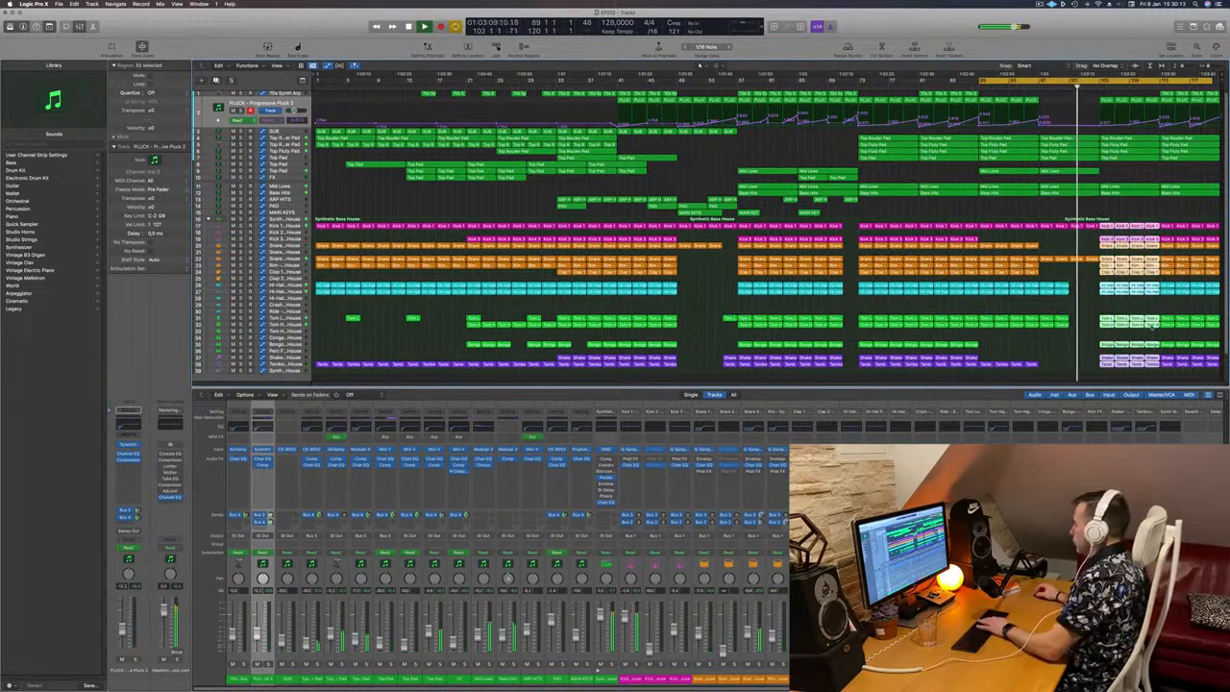
pyautogui.press('Delete')
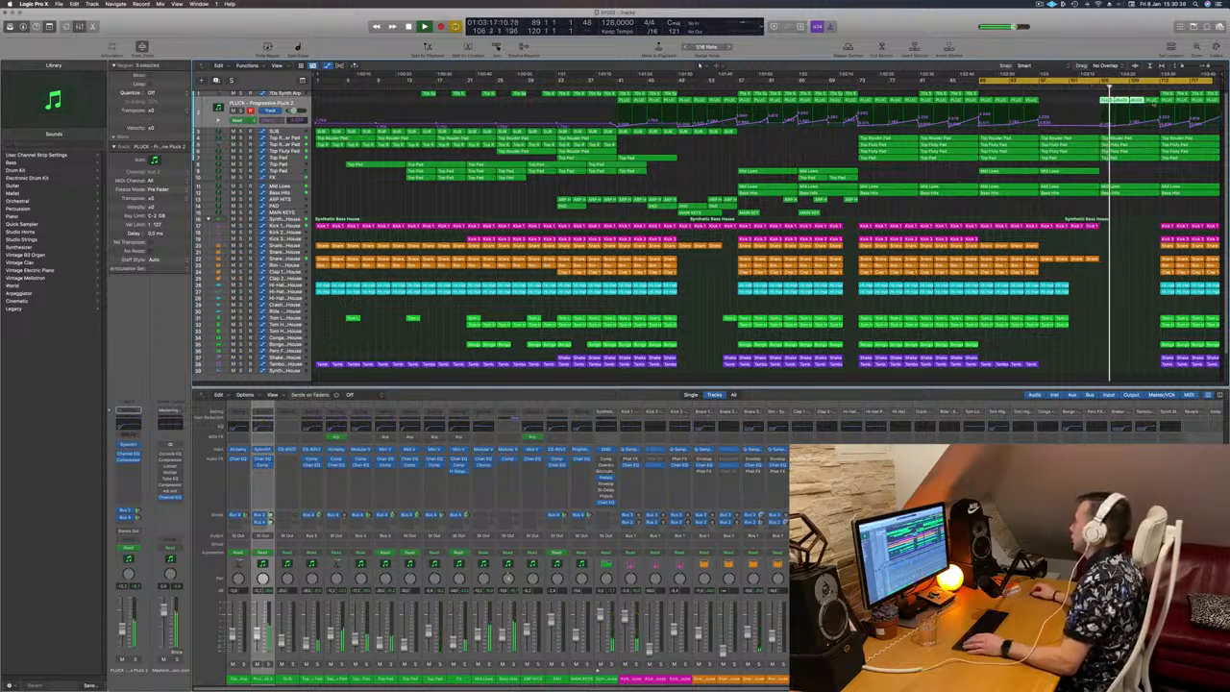
pyautogui.press('Delete')
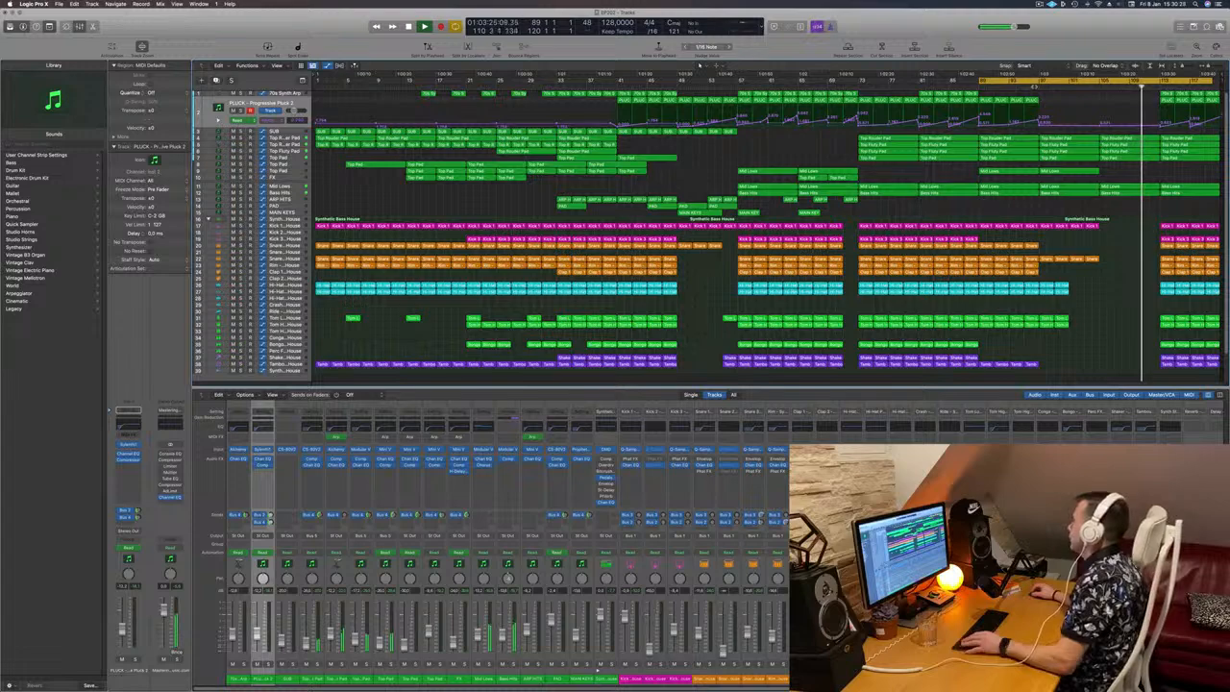
# Step: Replay the thinned-out passage from bar 97 and check the SUB and Top Rouder Pad tracks
pyautogui.click(1036, 86)
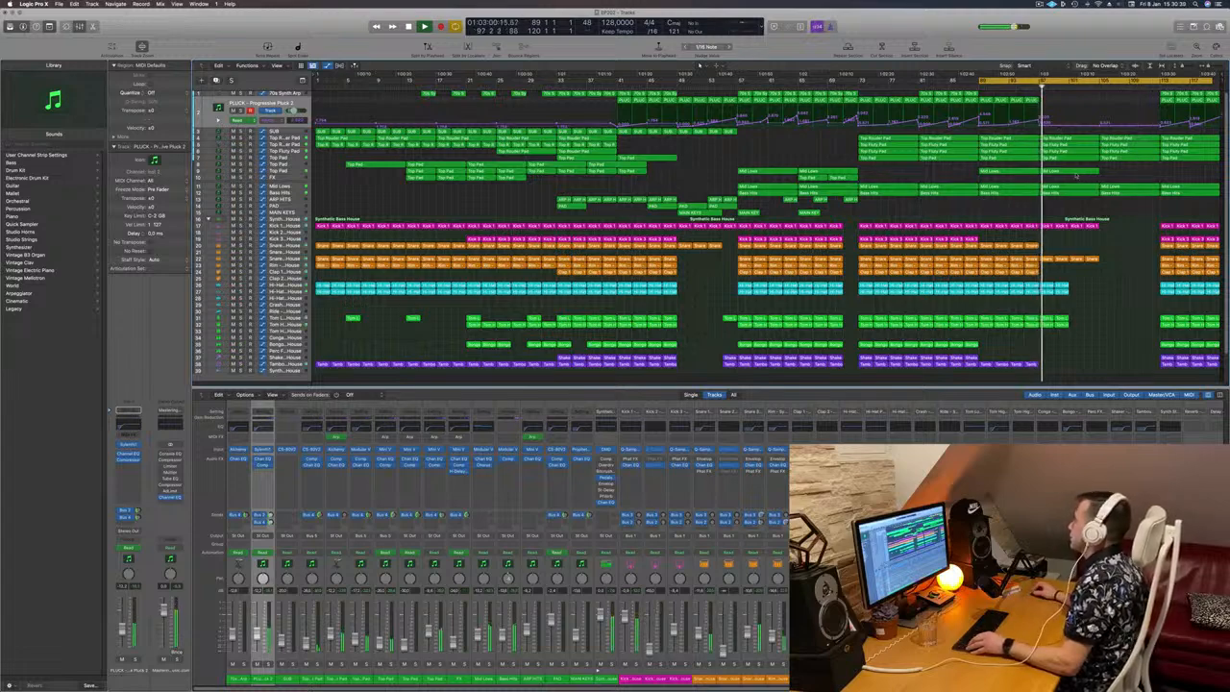
pyautogui.press('super+Right')
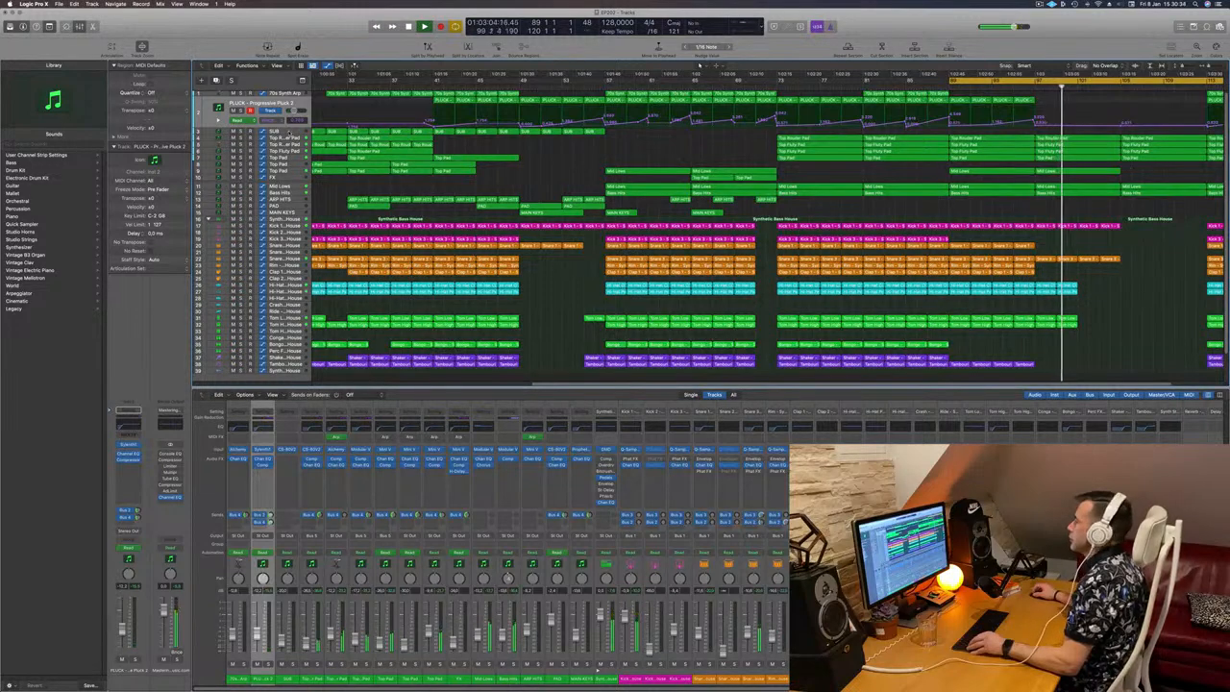
pyautogui.click(291, 133)
pyautogui.press('super+Left')
pyautogui.press('super+Left')
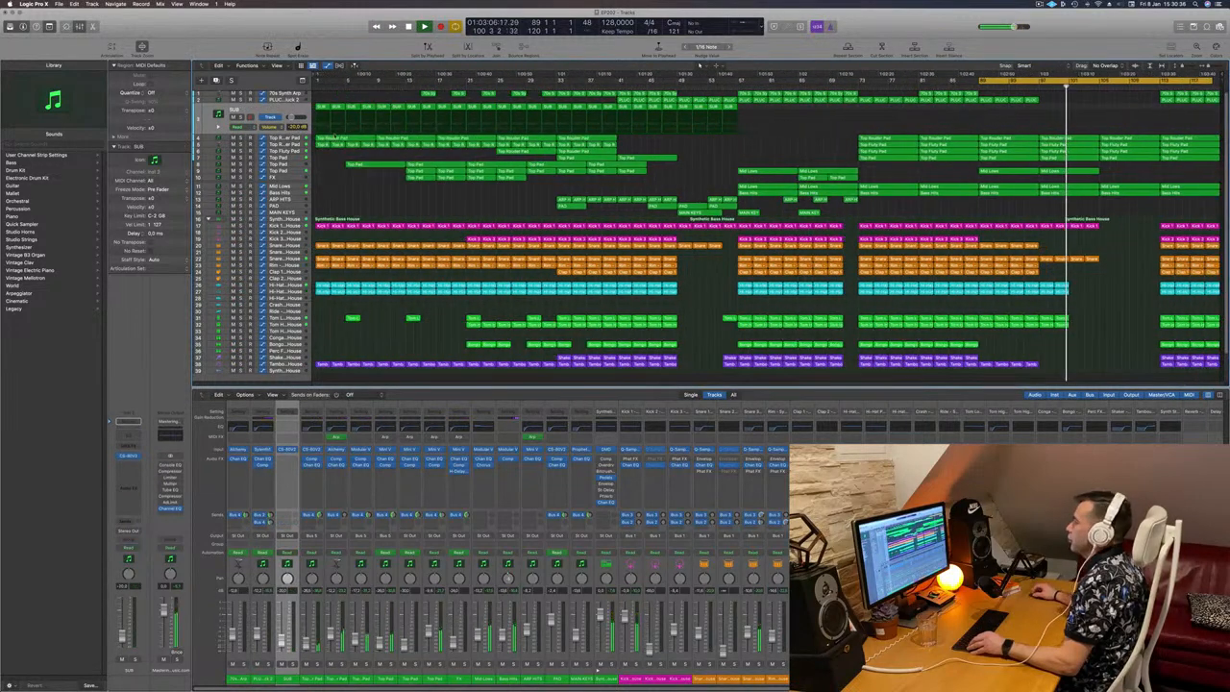
pyautogui.click(286, 138)
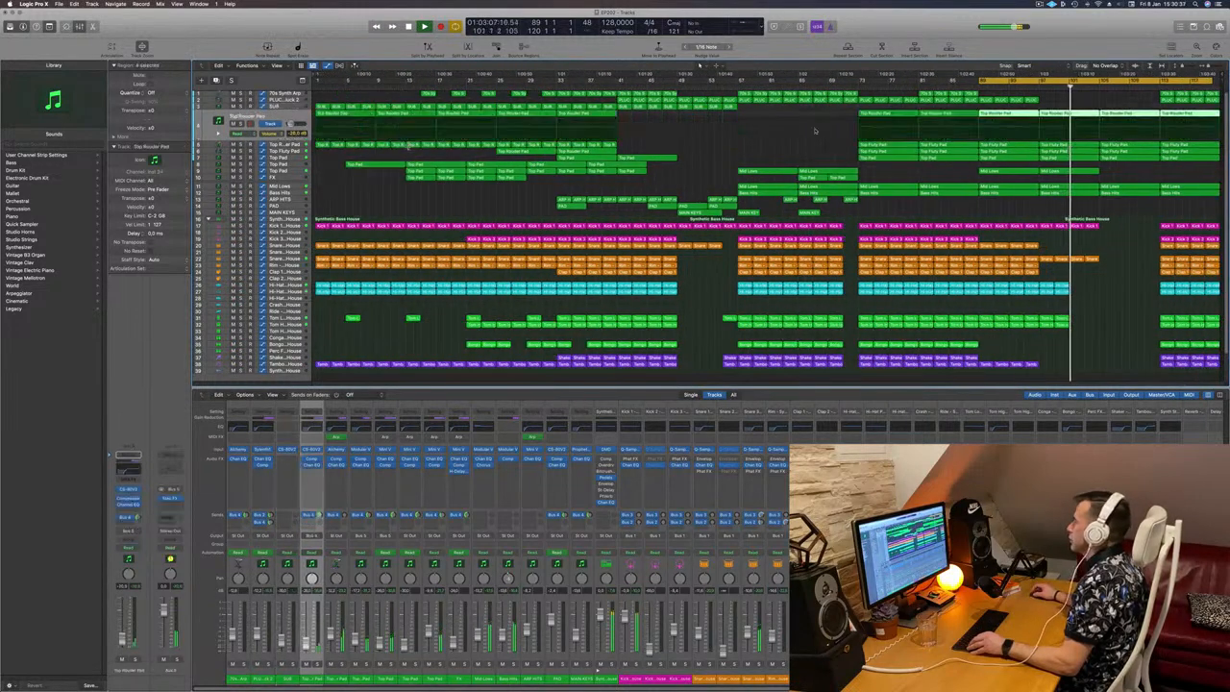
# Step: Delete the Bass Hits and Mid Lows regions from bars 105 to 113
pyautogui.click(1125, 194)
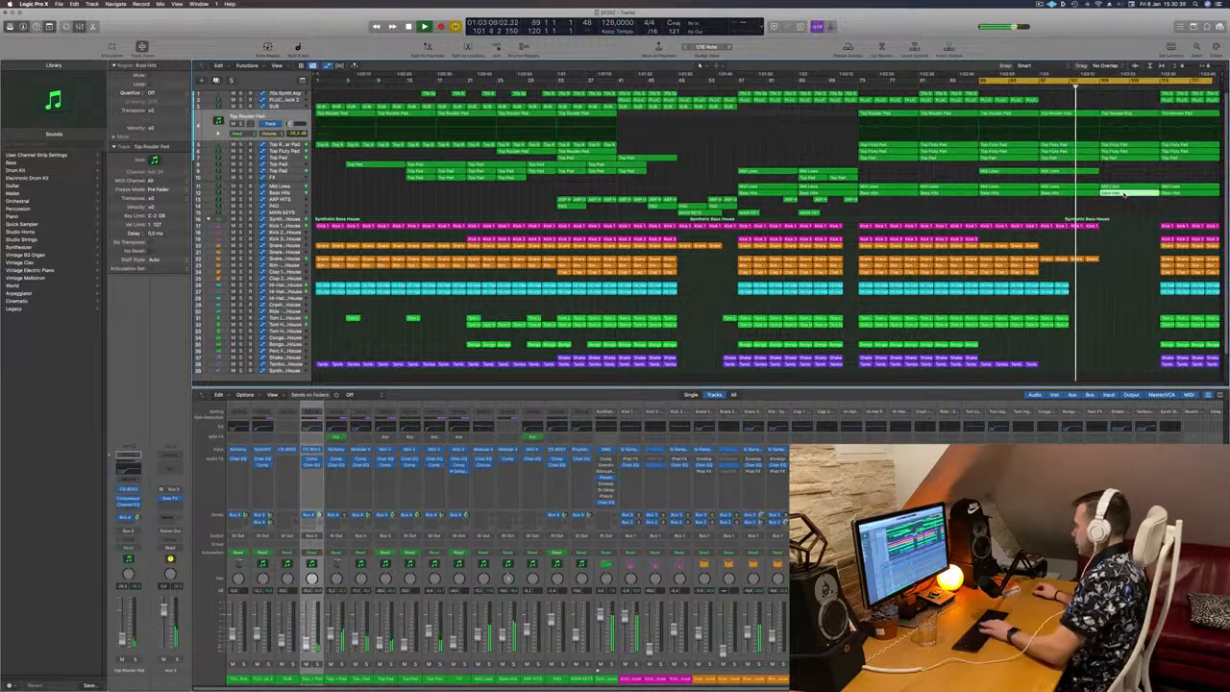
pyautogui.click(1126, 187)
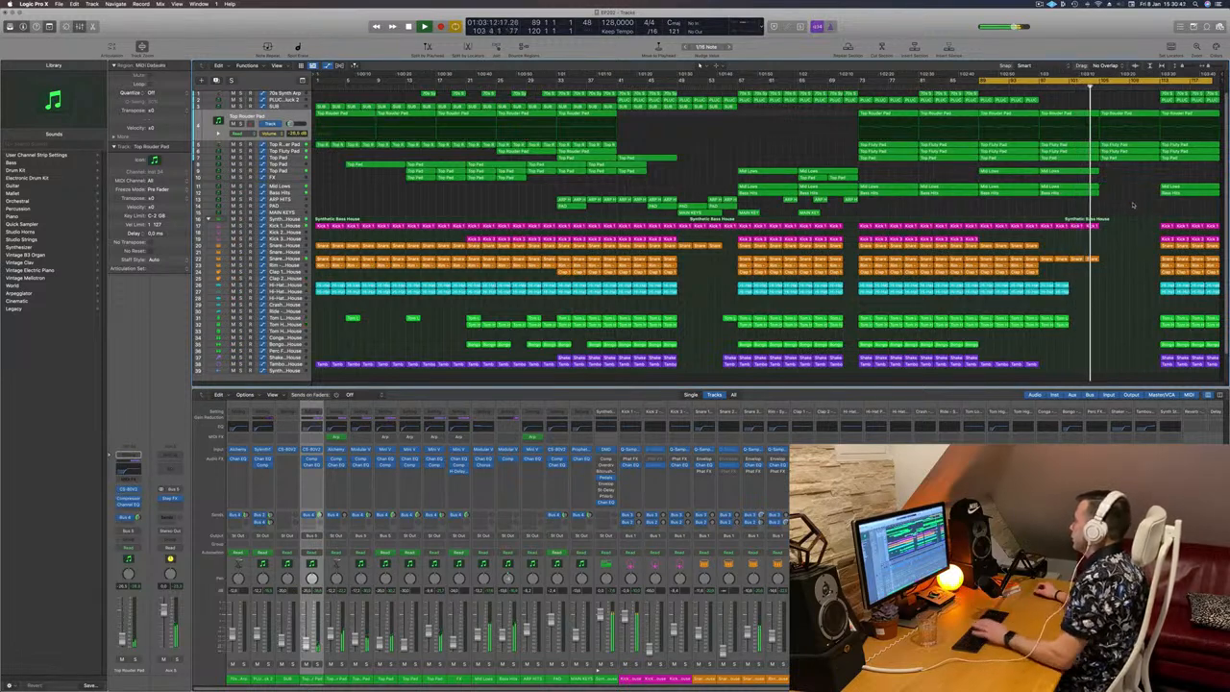
pyautogui.press('Delete')
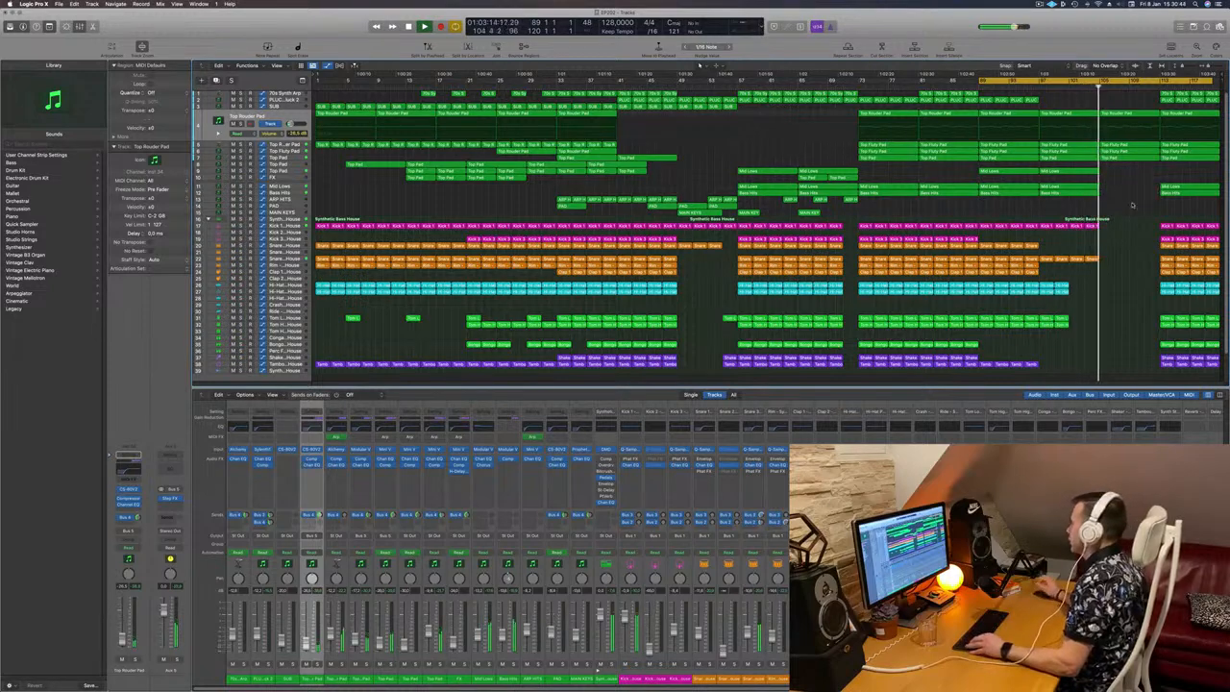
pyautogui.scroll(4, 1134, 200)
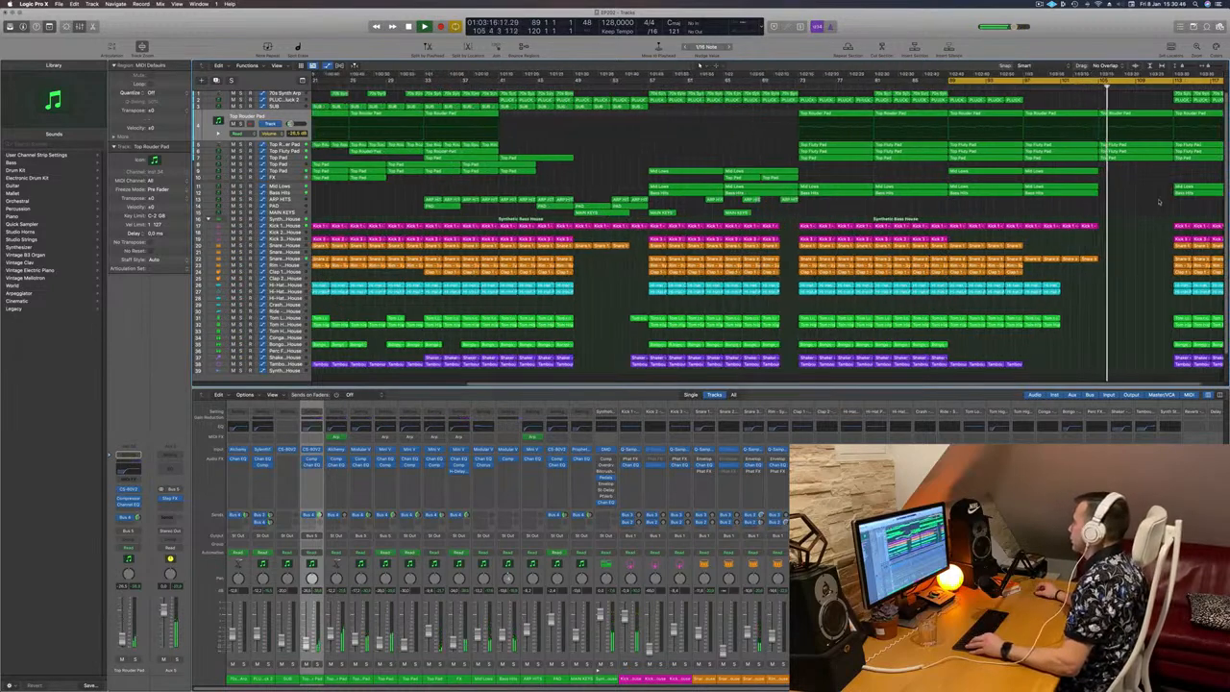
pyautogui.hscroll(2, 1167, 194)
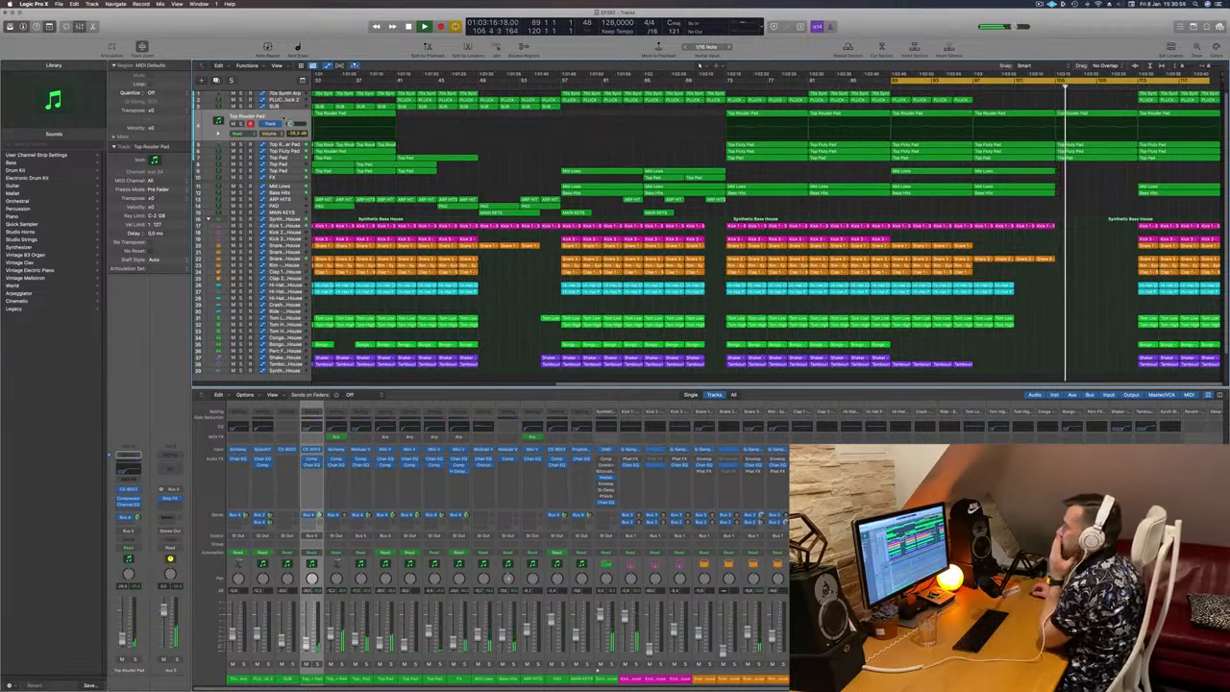
# Step: Open the Step FX effect on Aux 5, move it aside, and replay the breakdown from just before bar 105
pyautogui.click(290, 123)
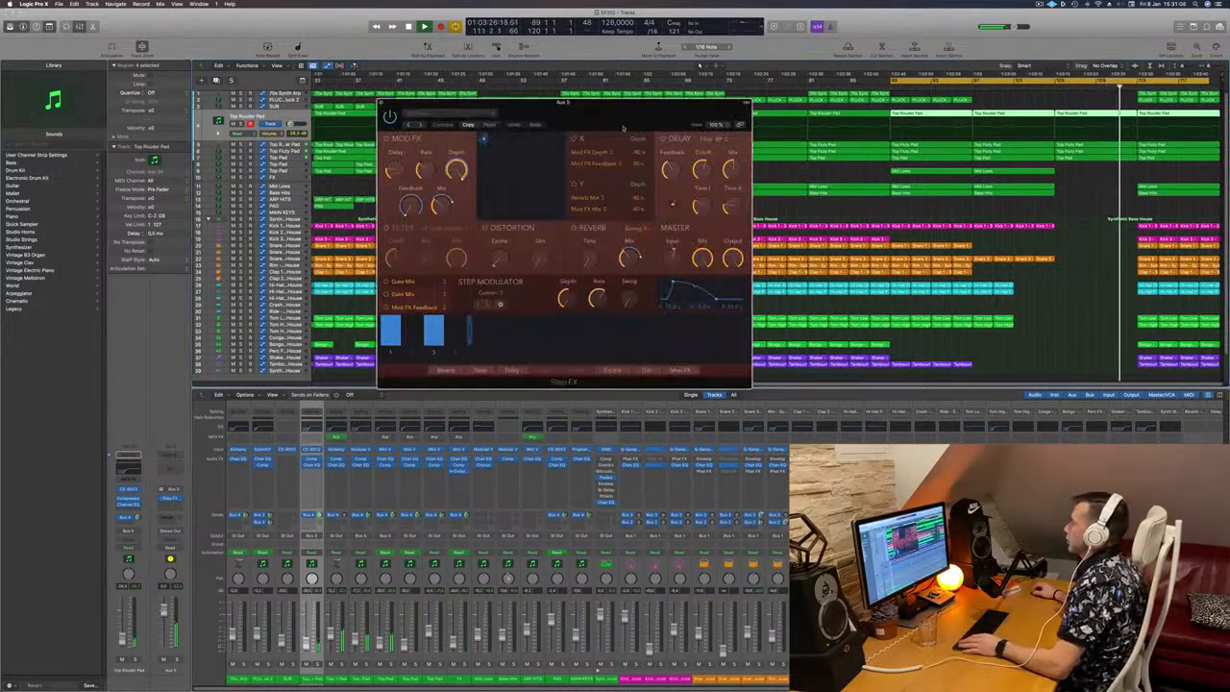
pyautogui.moveTo(624, 126); pyautogui.dragTo(582, 183)
pyautogui.click(340, 160)
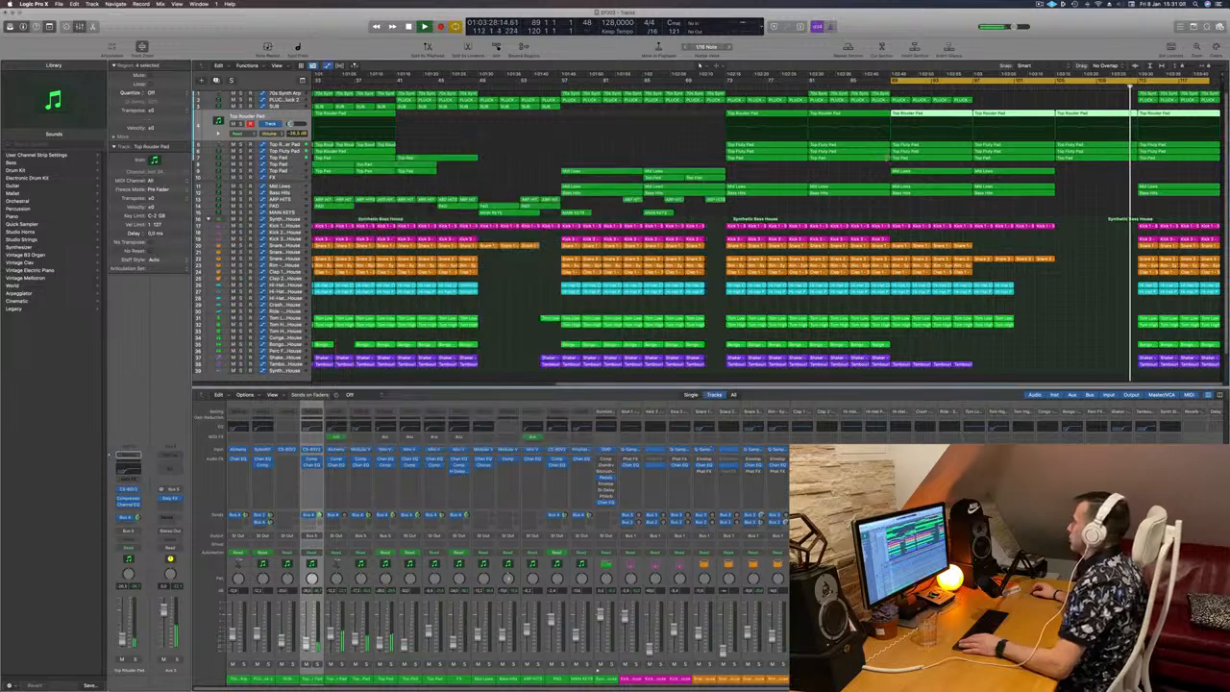
pyautogui.click(1046, 87)
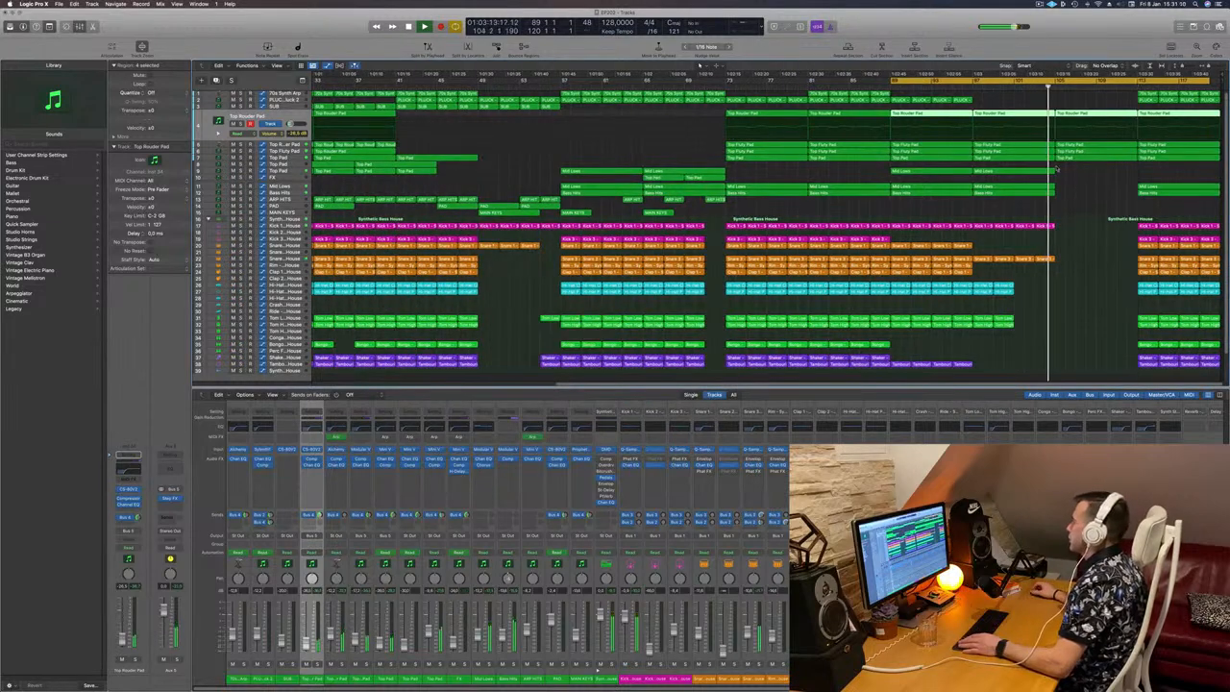
pyautogui.click(169, 498)
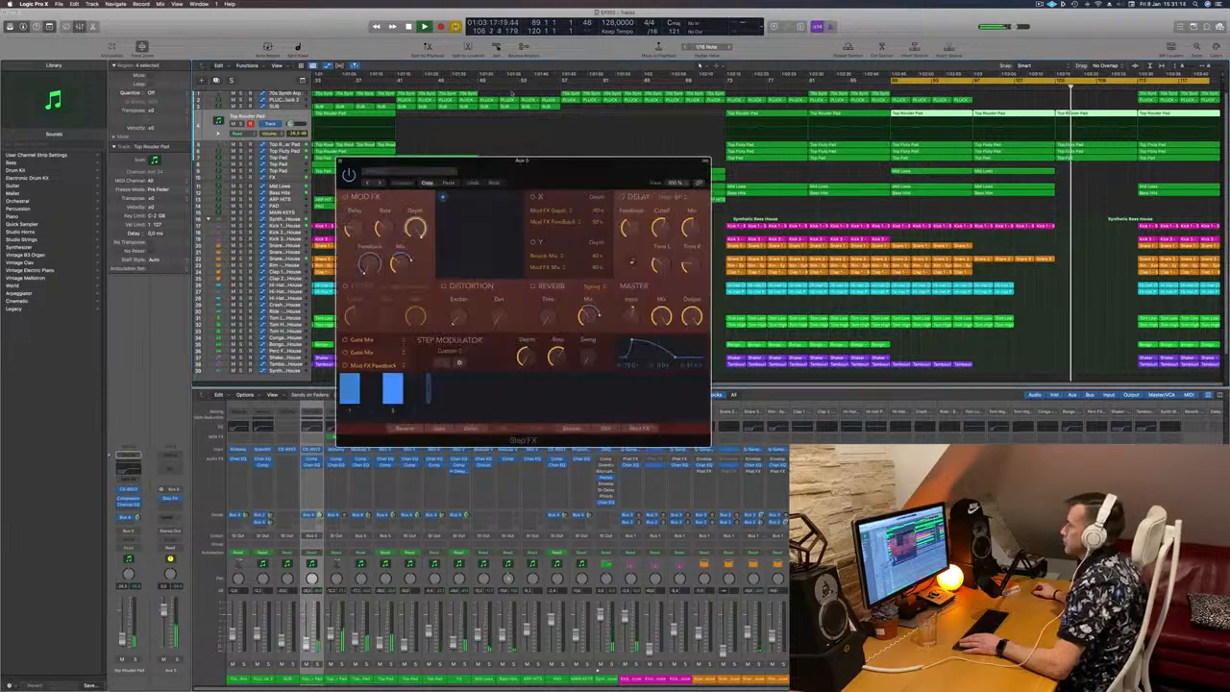
pyautogui.moveTo(572, 167); pyautogui.dragTo(832, 79)
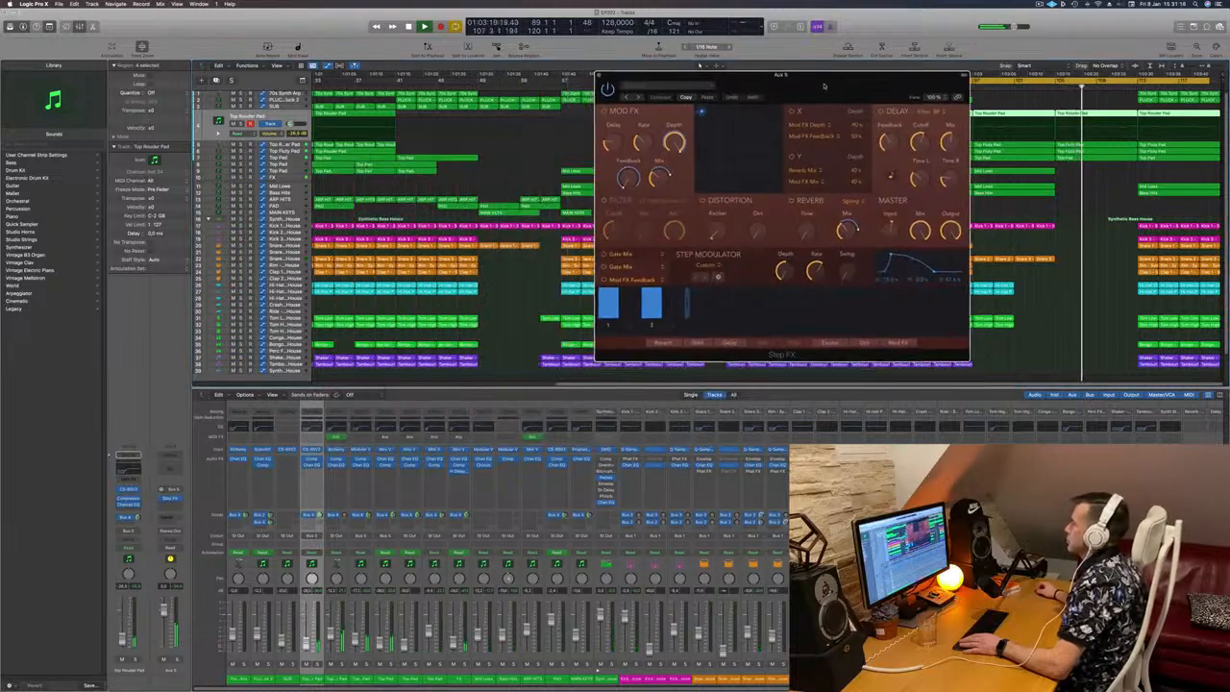
# Step: Insert the Ringshifter modulation effect after Step FX on Aux 5 and place its window beside Step FX
pyautogui.click(170, 499)
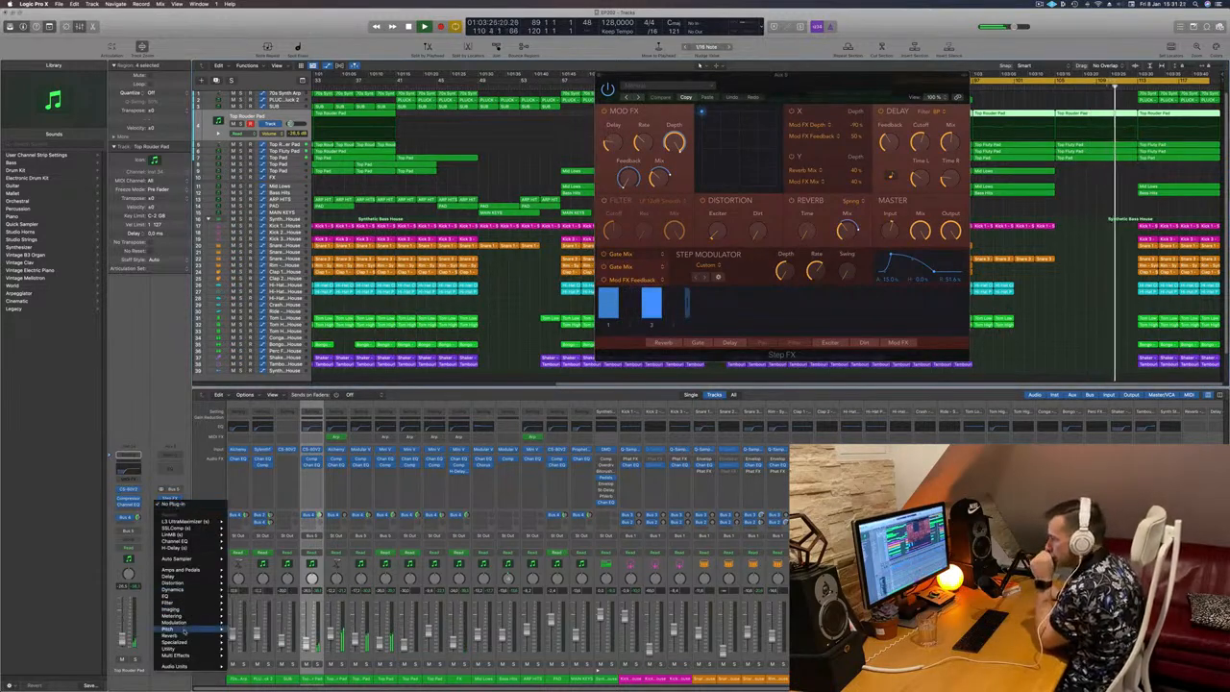
pyautogui.moveTo(188, 629)
pyautogui.moveTo(252, 632)
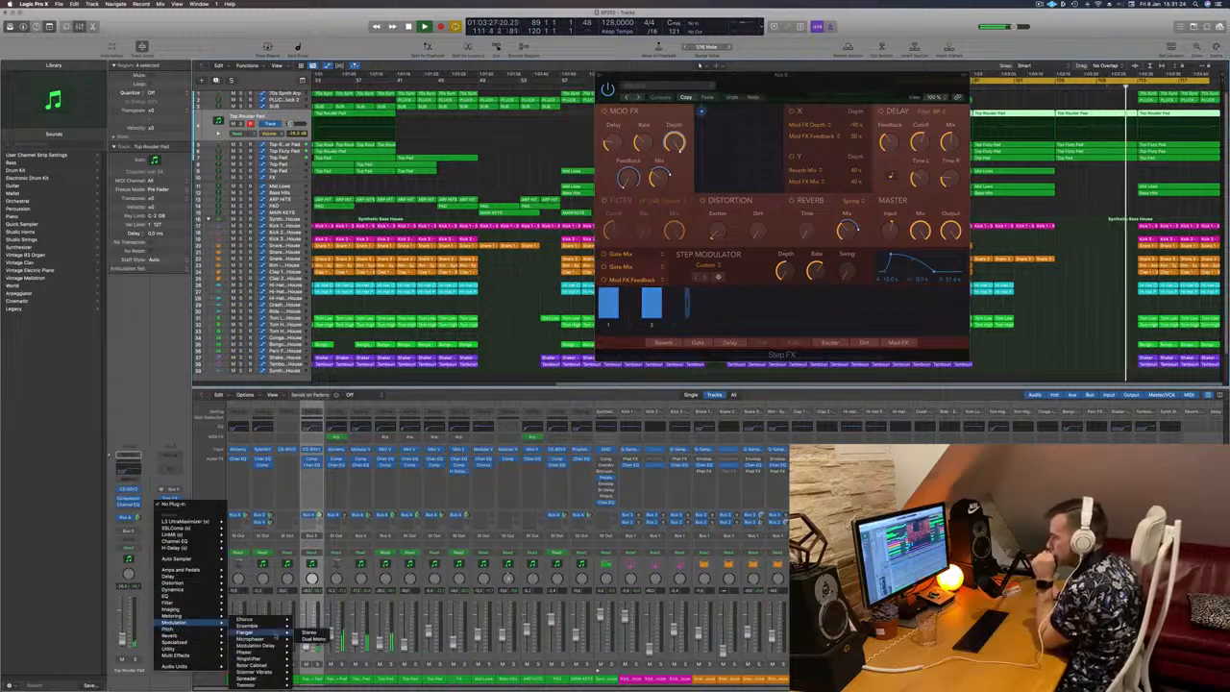
pyautogui.moveTo(274, 671)
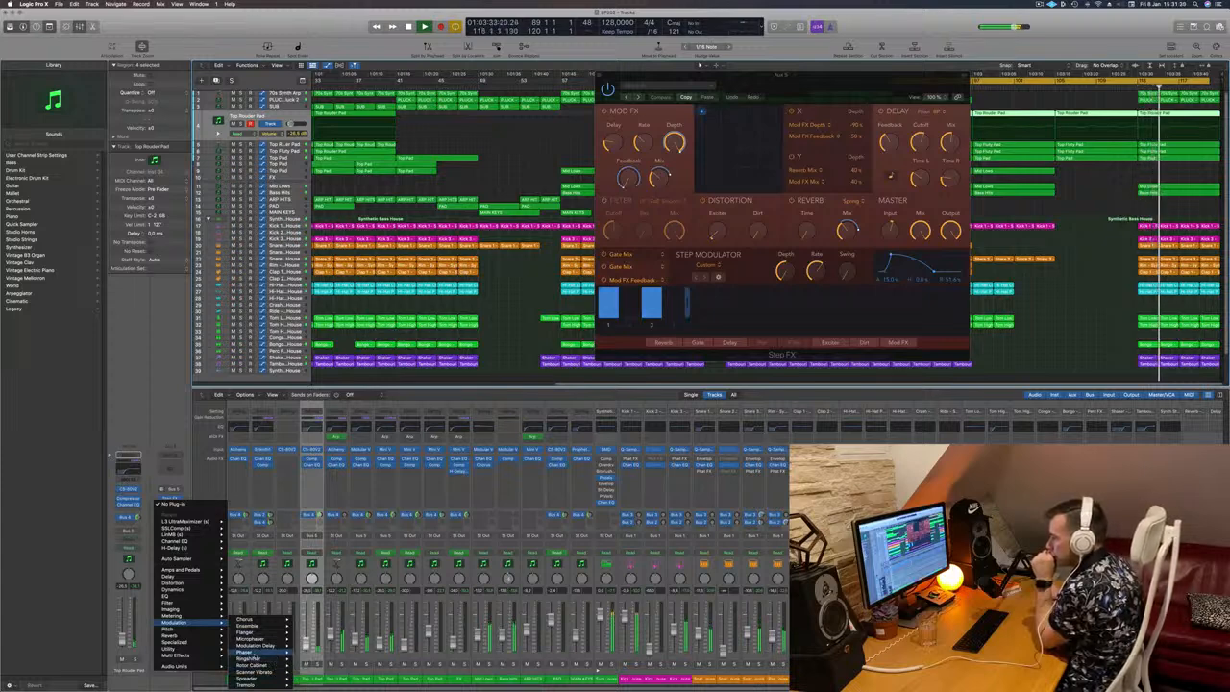
pyautogui.click(309, 655)
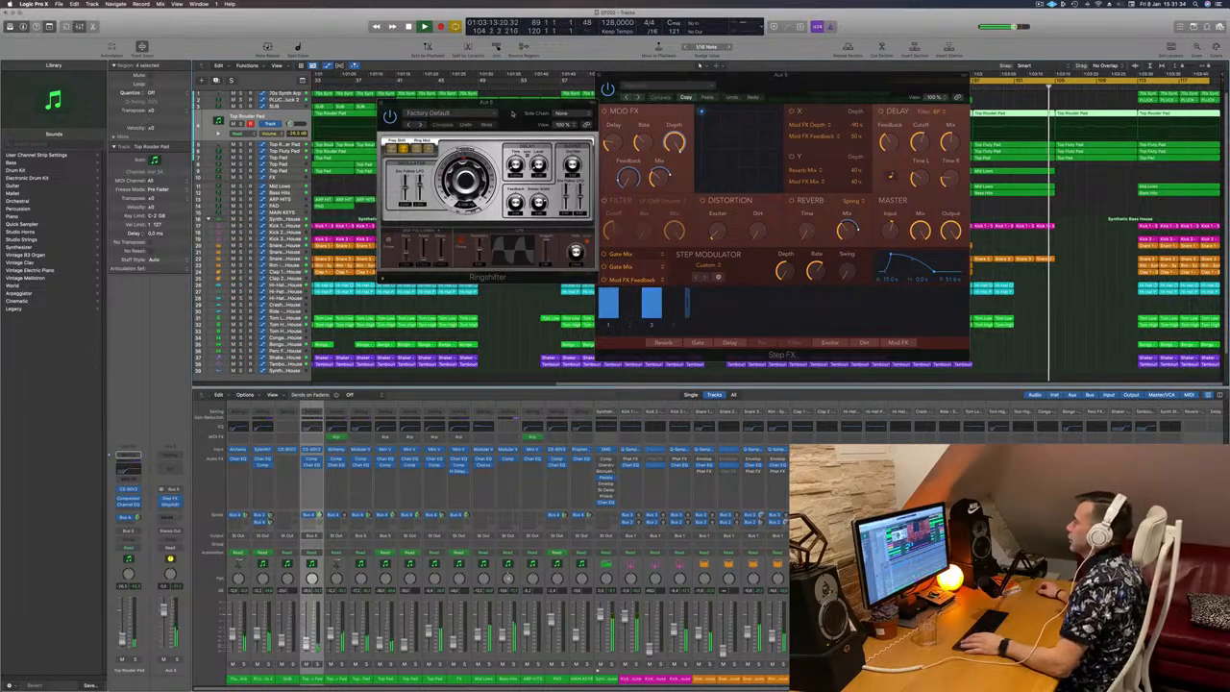
pyautogui.moveTo(465, 127); pyautogui.dragTo(311, 181)
# Step: Load Ringshifter's Crazy LFO preset from the Warped group and replay the passage from just before bar 105
pyautogui.click(288, 182)
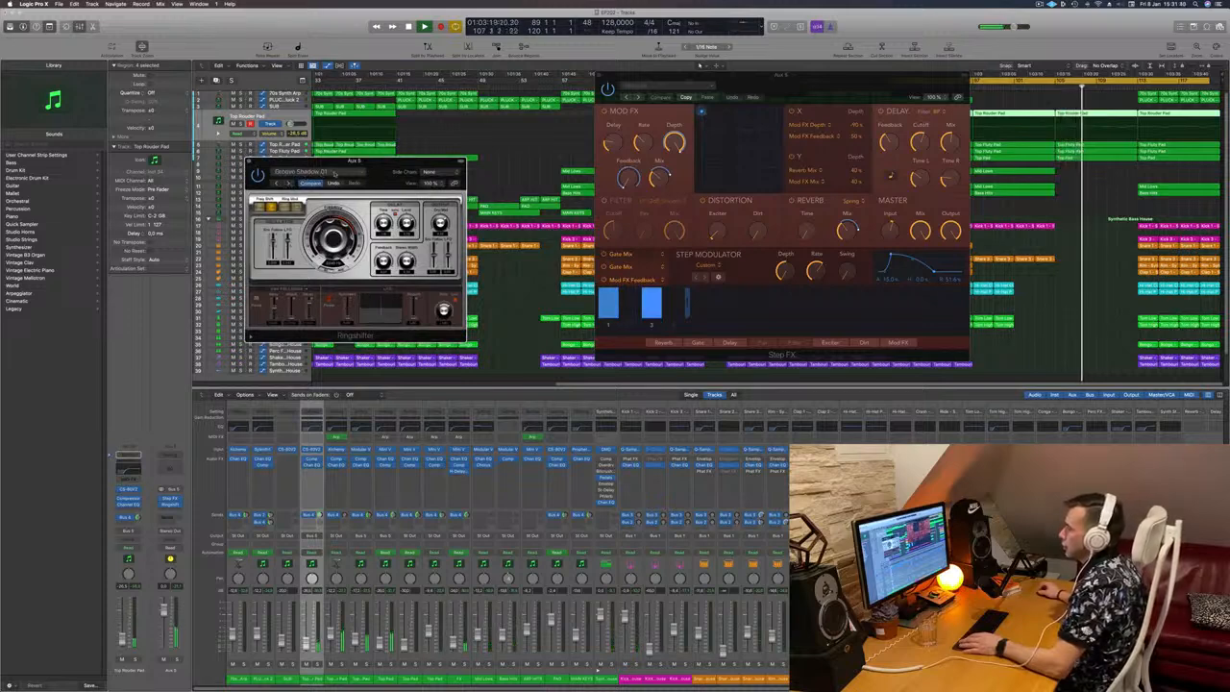
pyautogui.click(335, 173)
pyautogui.moveTo(357, 313)
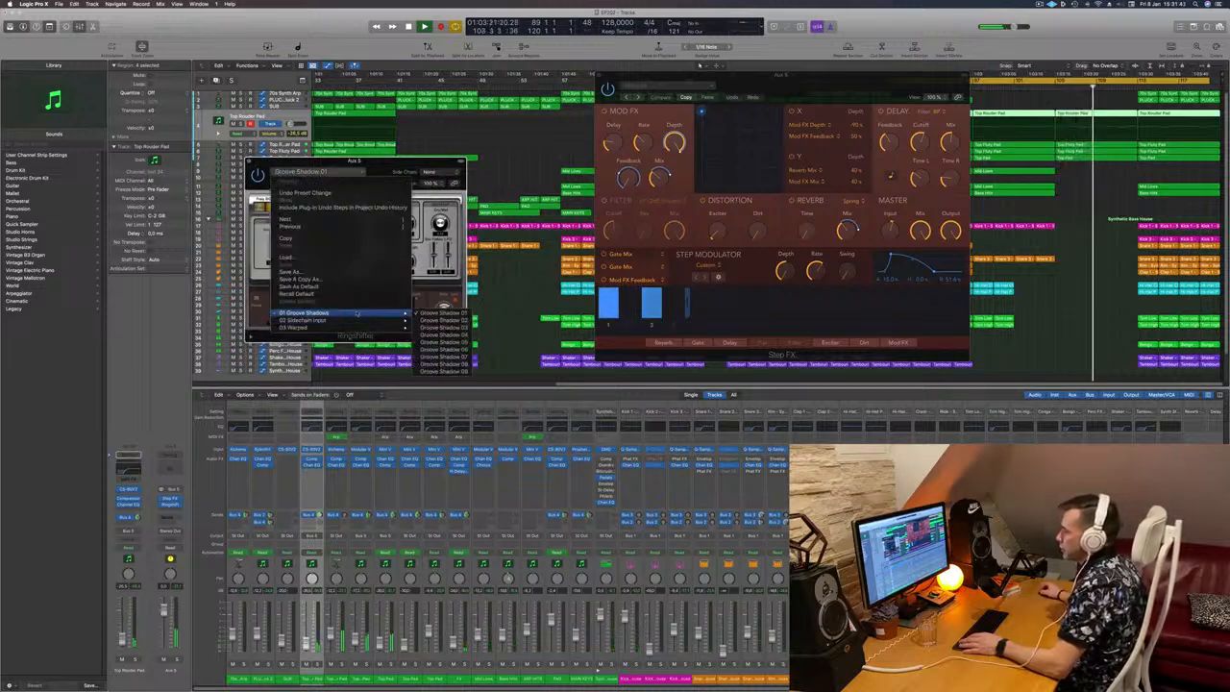
pyautogui.moveTo(308, 327)
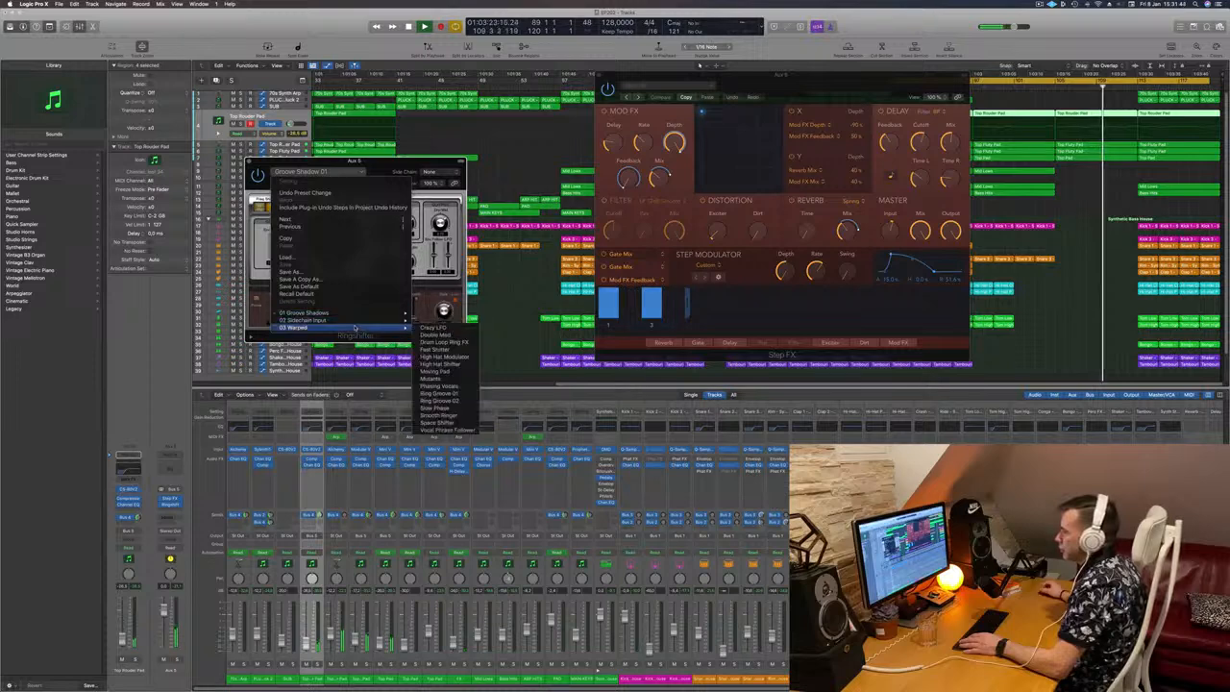
pyautogui.click(425, 328)
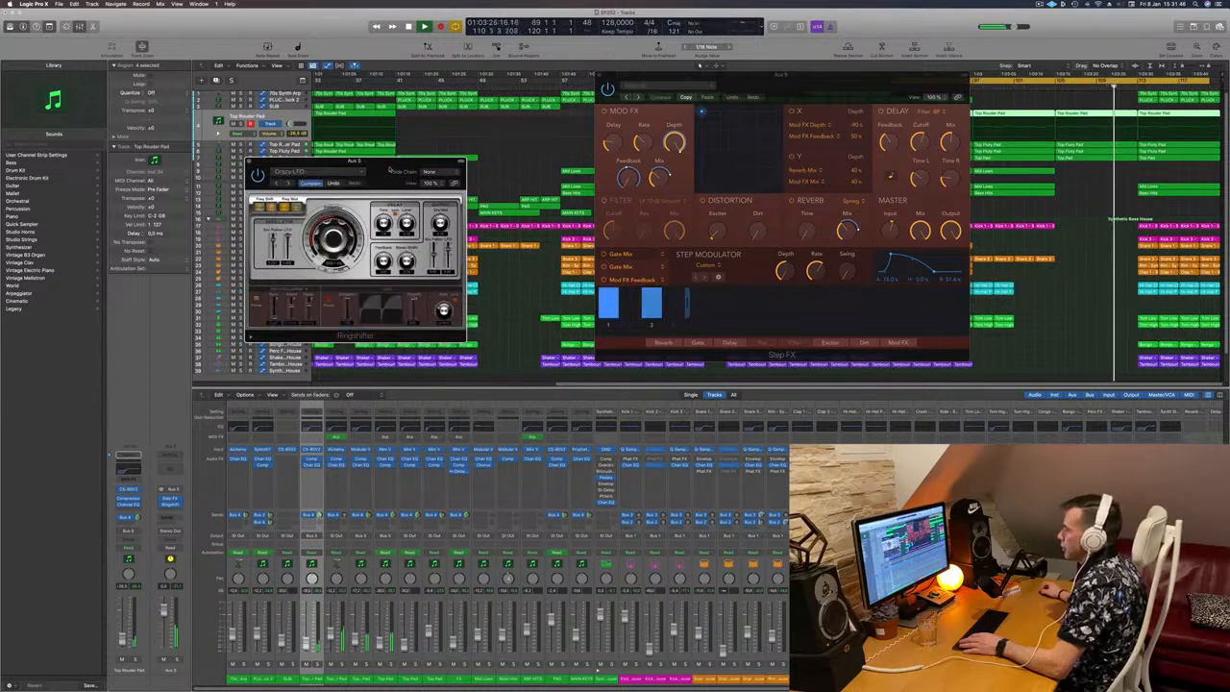
pyautogui.moveTo(400, 160); pyautogui.dragTo(436, 138)
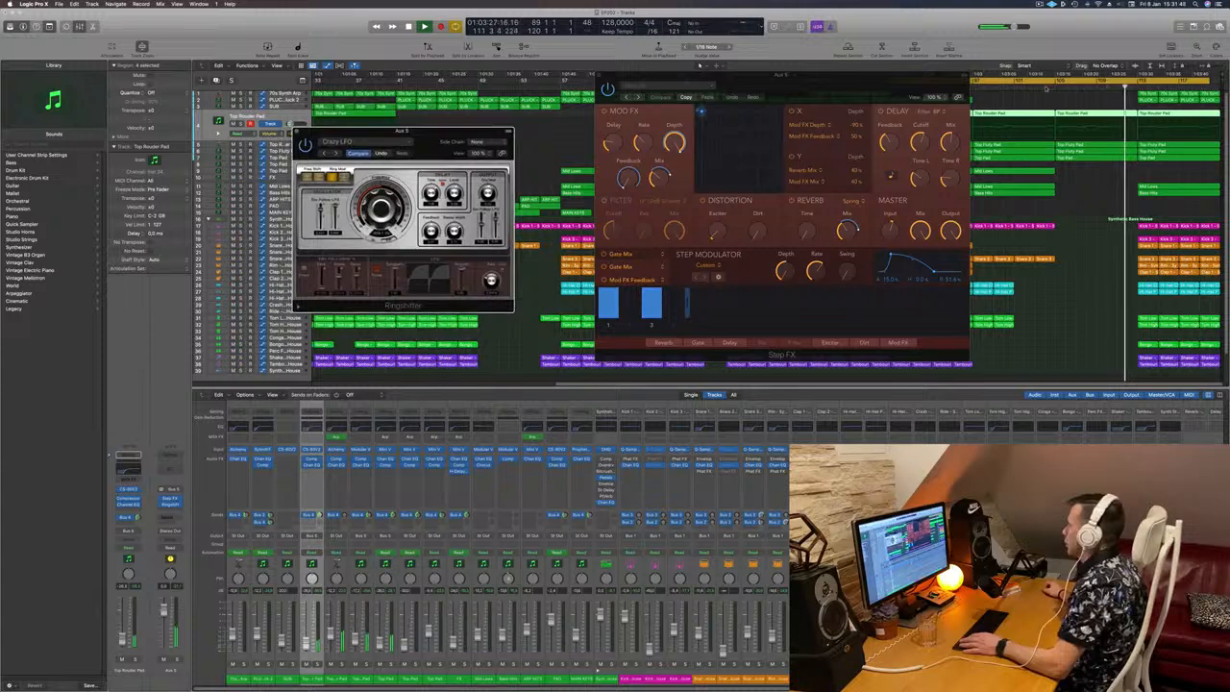
pyautogui.click(1044, 87)
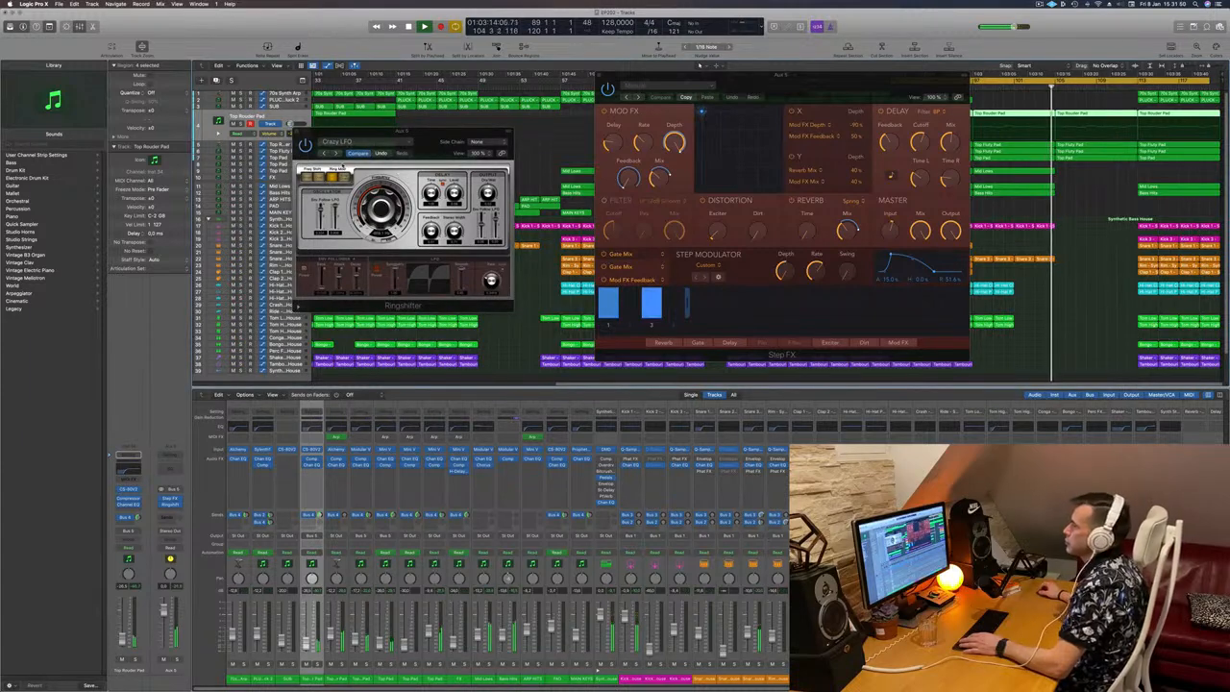
# Step: Audition the Warped presets of Ringshifter one after another, from Double Mod through Ring Groove 02
pyautogui.click(335, 154)
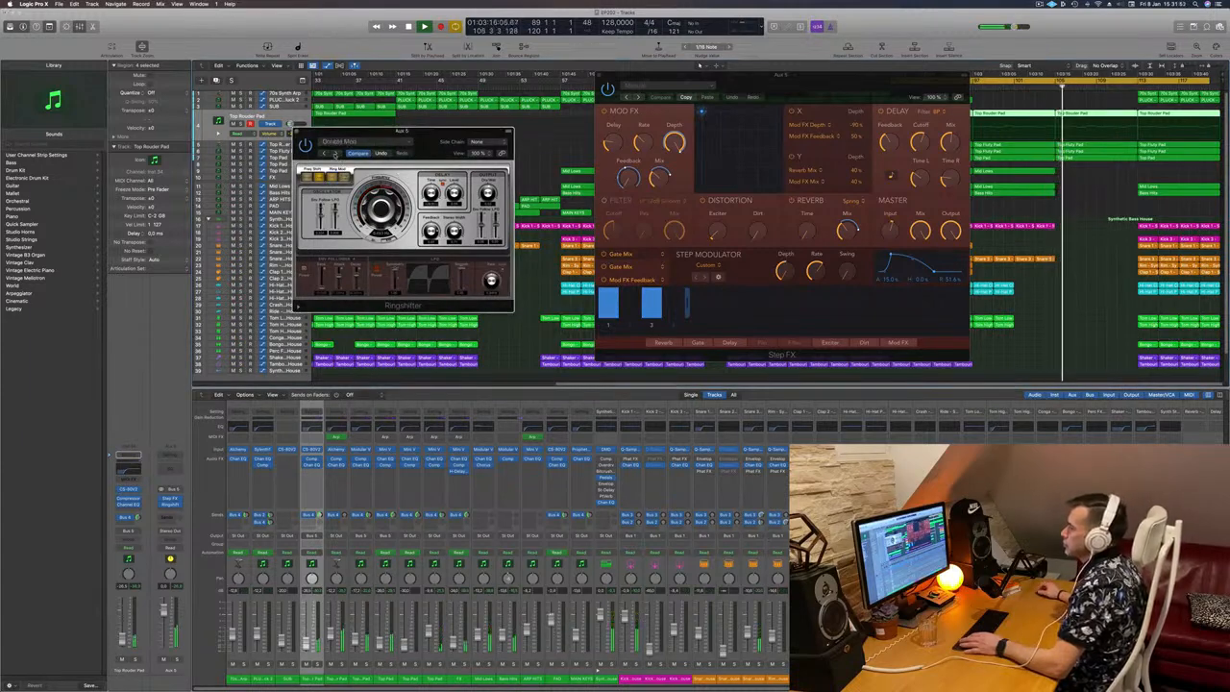
pyautogui.click(333, 154)
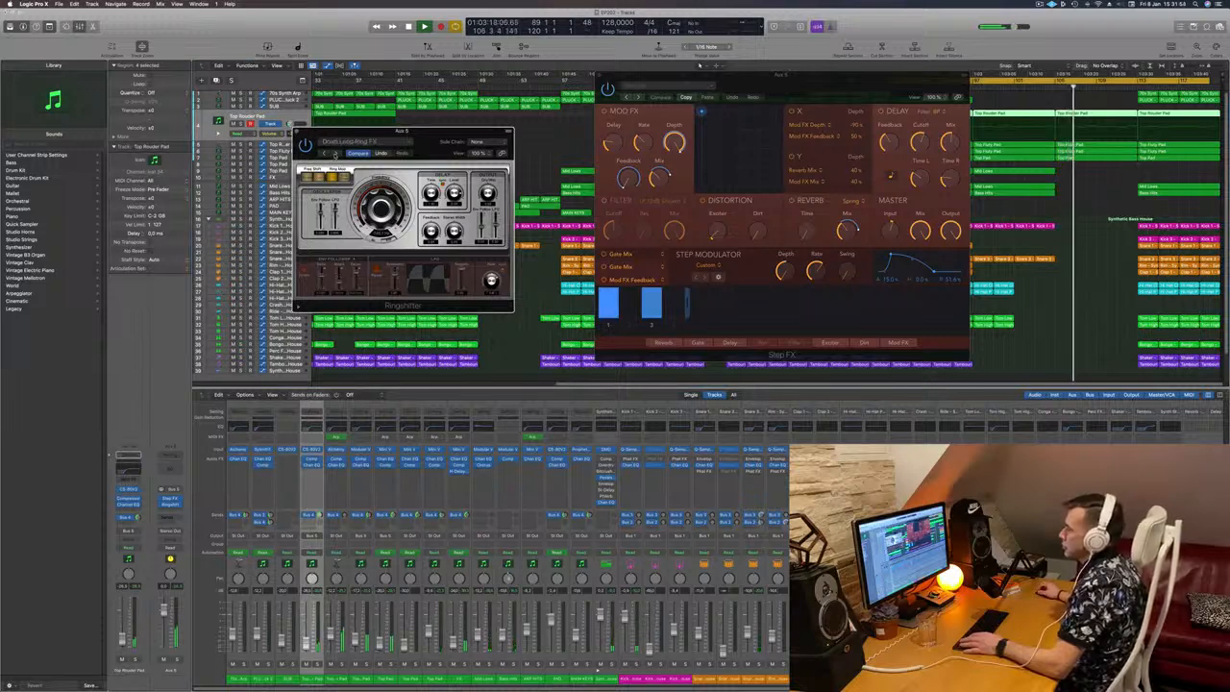
pyautogui.click(334, 154)
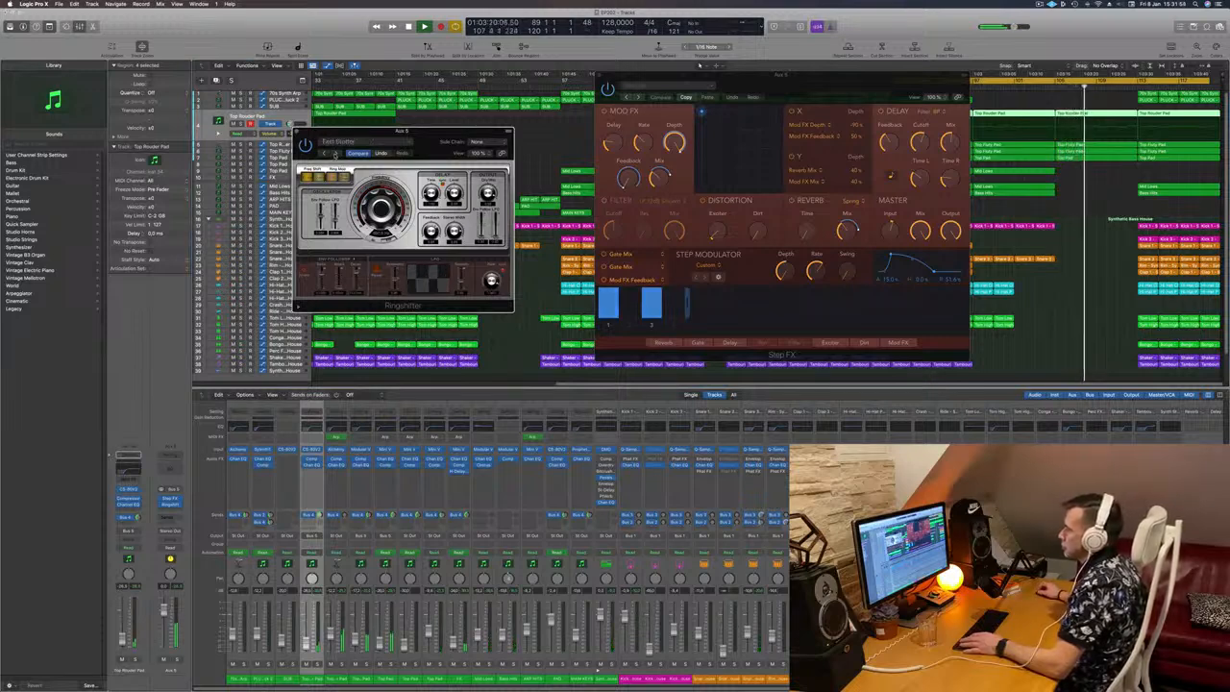
pyautogui.click(334, 154)
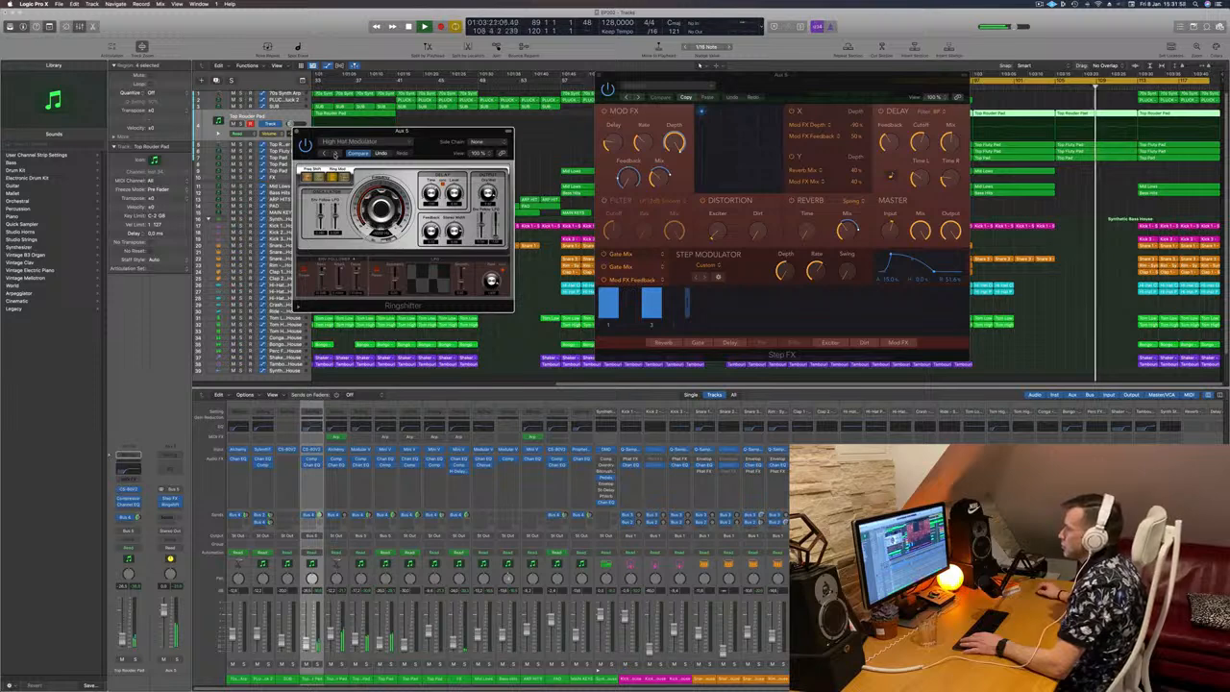
pyautogui.click(335, 154)
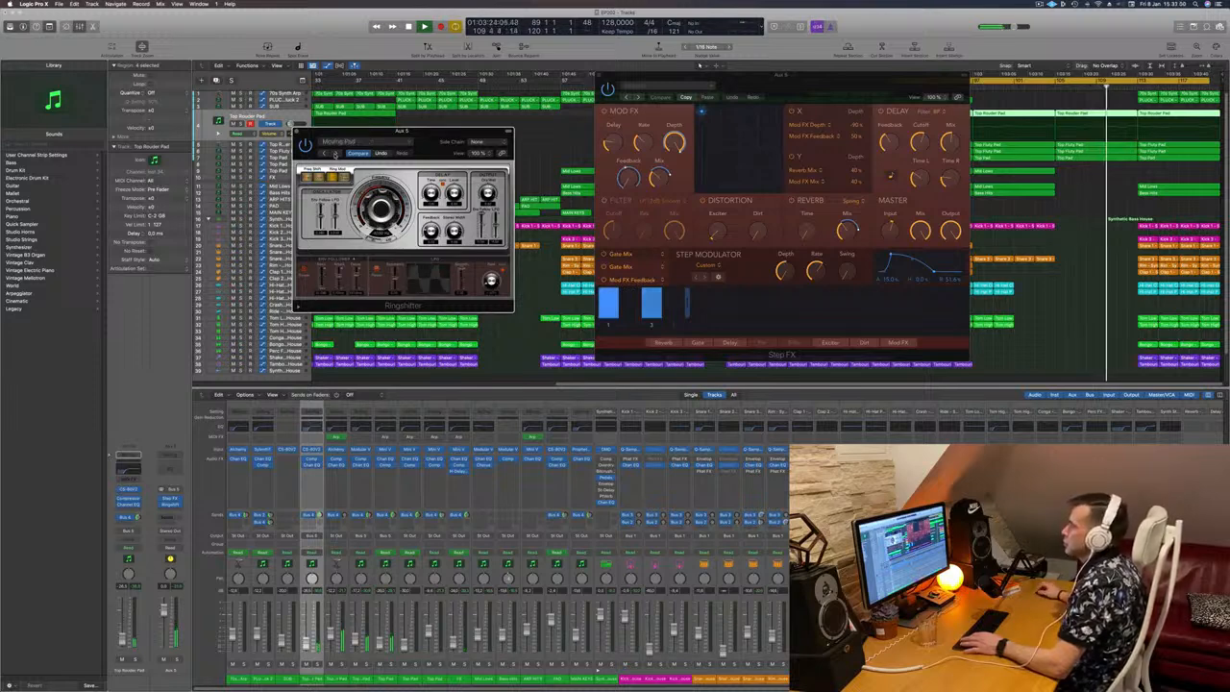
pyautogui.click(334, 154)
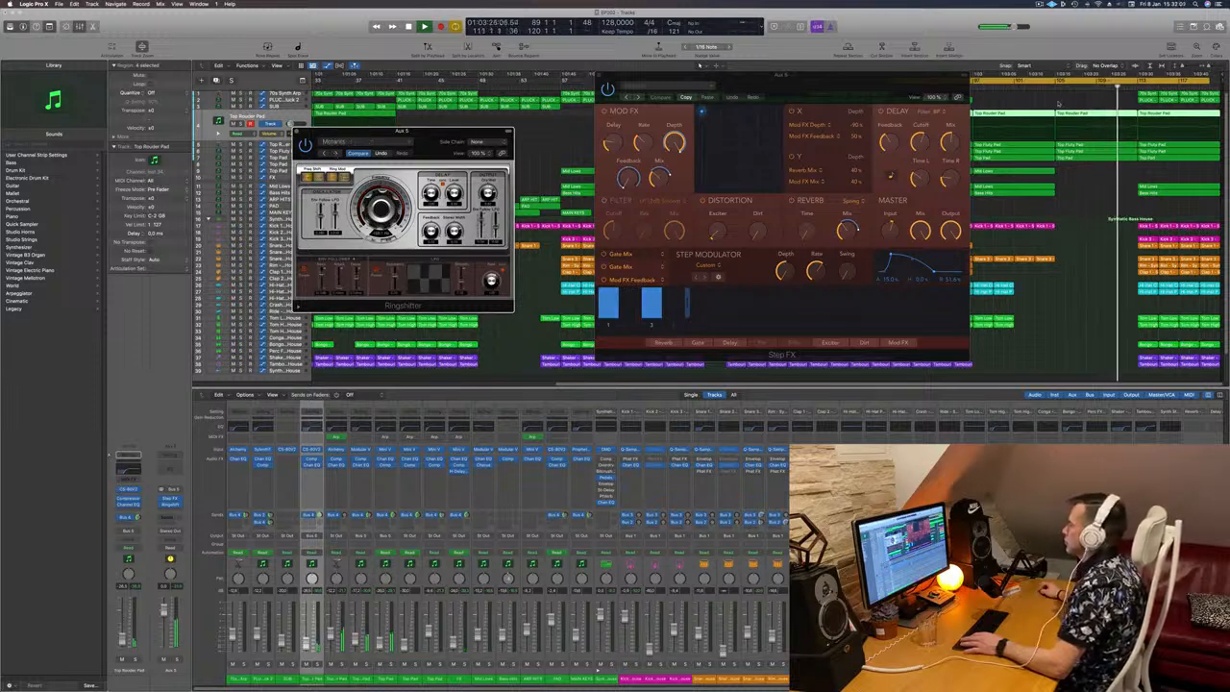
pyautogui.click(335, 153)
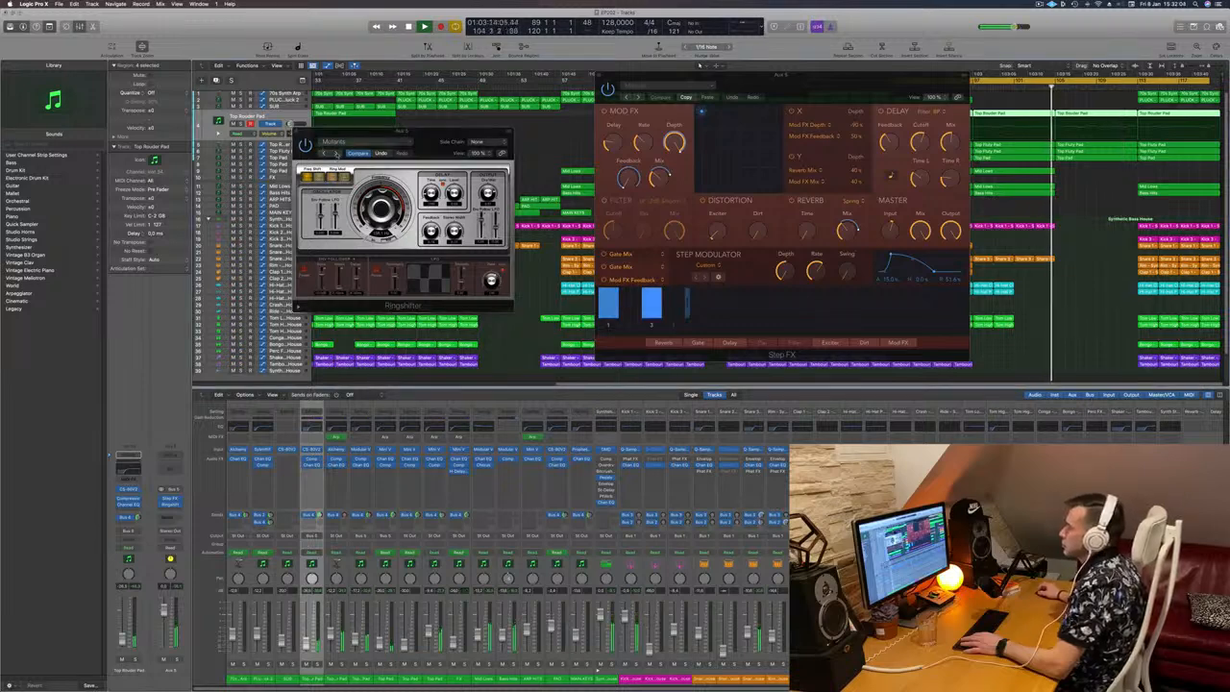
pyautogui.click(335, 154)
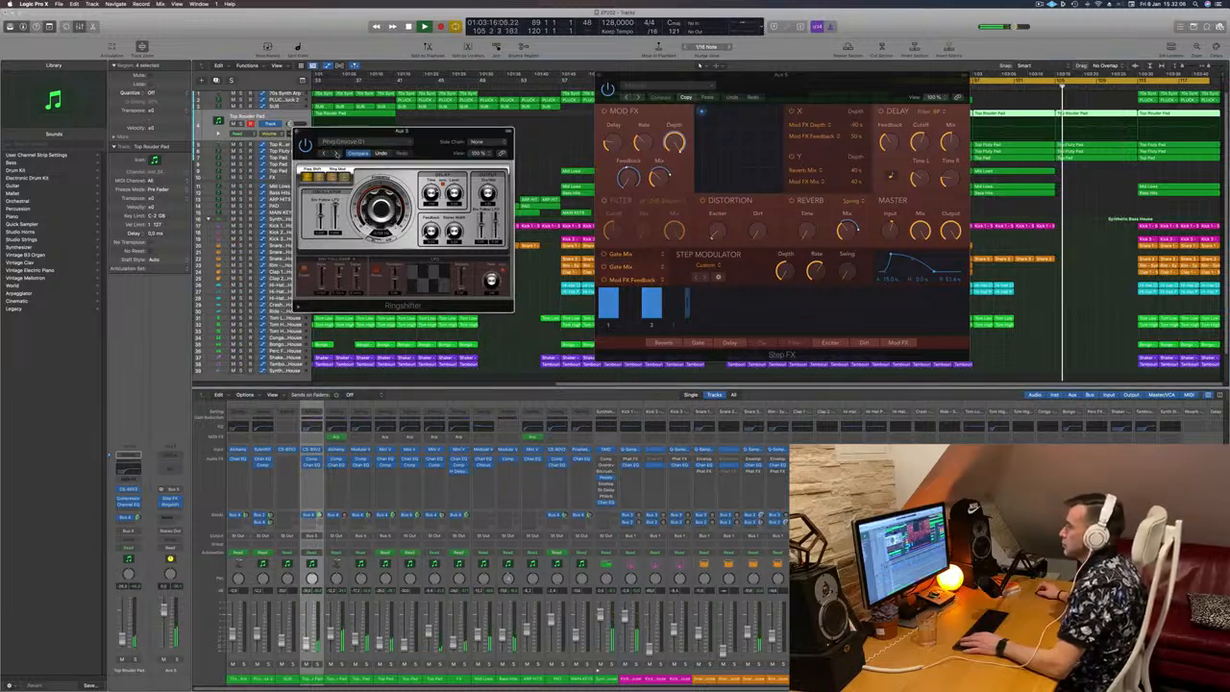
pyautogui.click(335, 153)
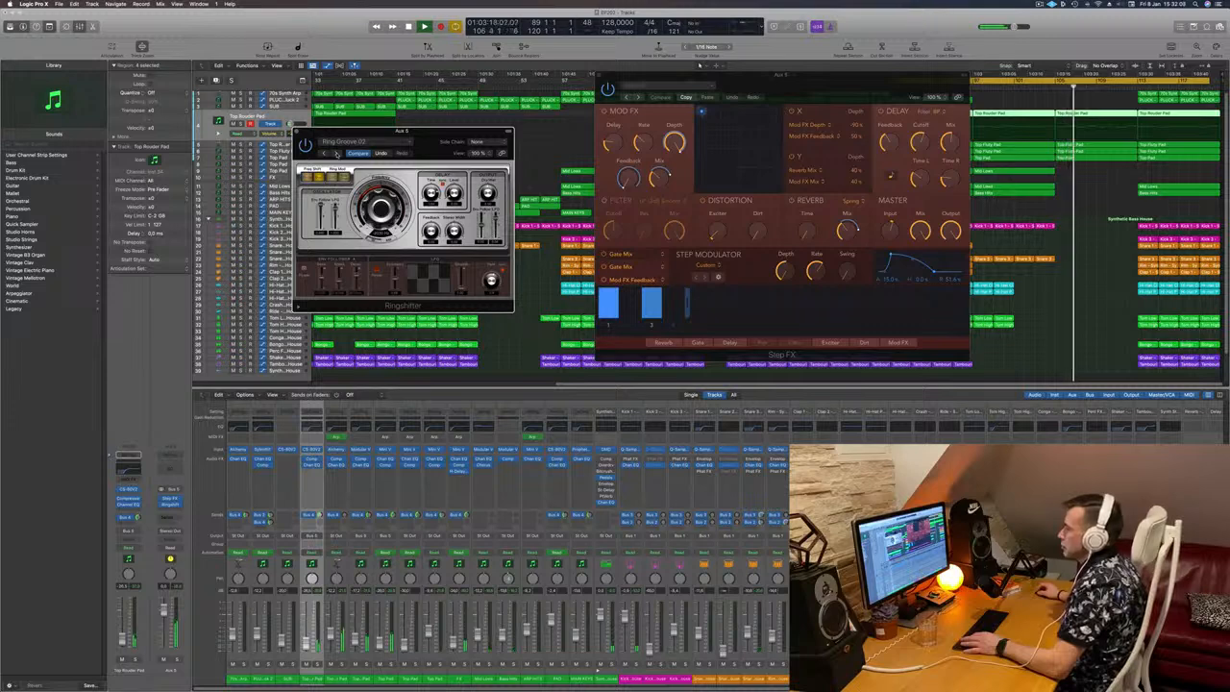
pyautogui.moveTo(336, 132); pyautogui.dragTo(308, 155)
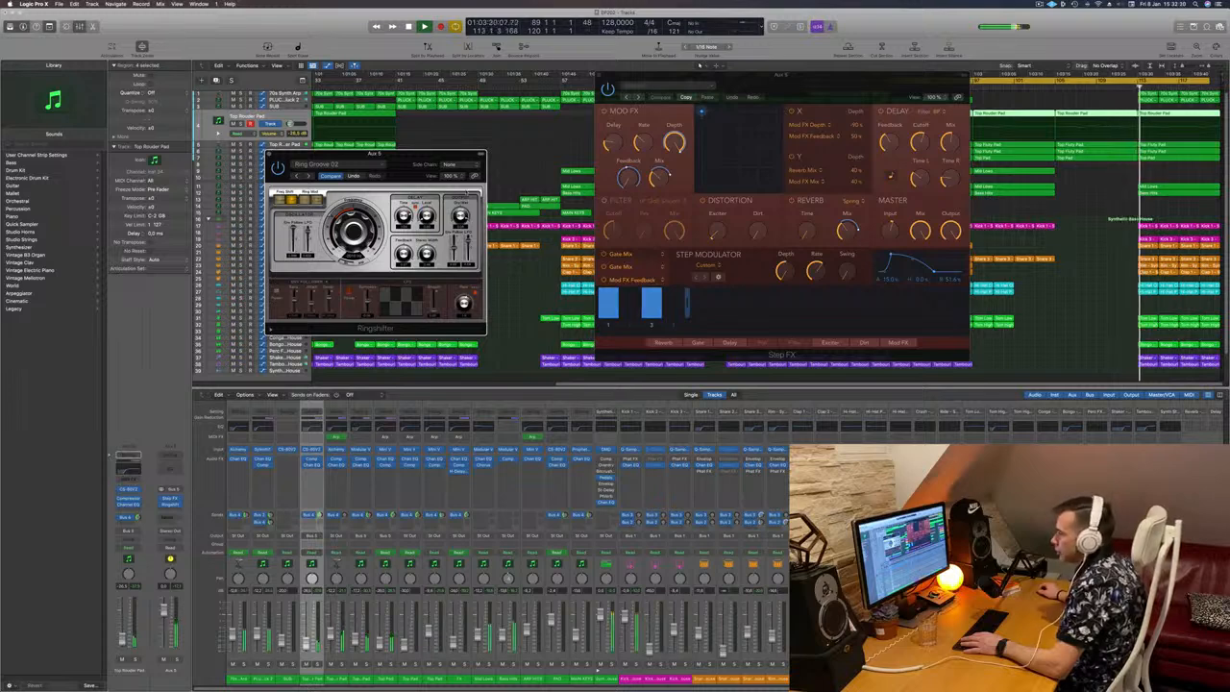
# Step: Replay from just before bar 105 and advance Ringshifter to the Space Shifter preset
pyautogui.click(1043, 86)
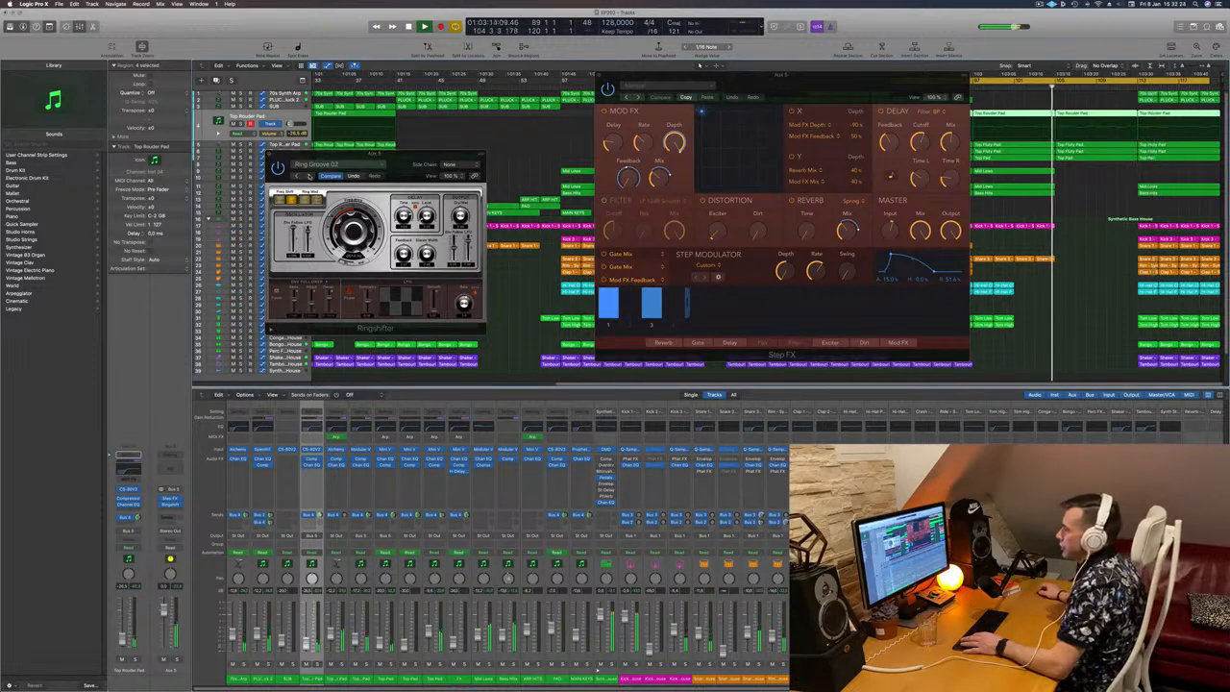
pyautogui.click(310, 176)
pyautogui.click(309, 176)
pyautogui.click(310, 176)
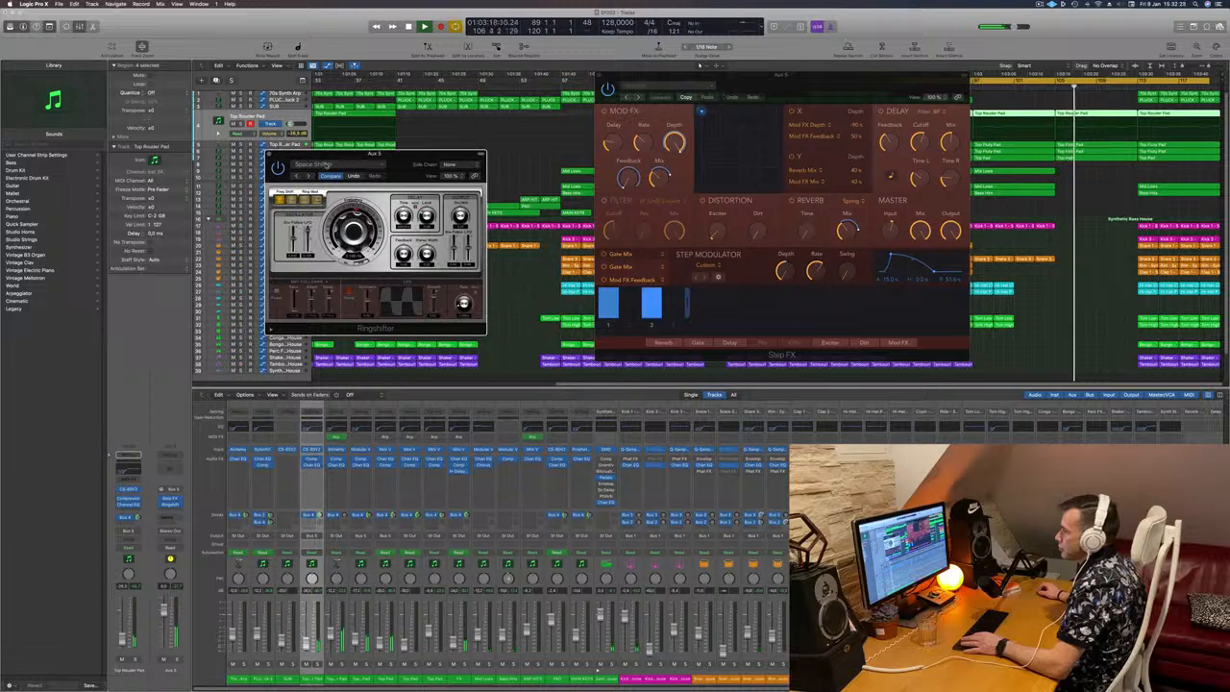
# Step: Choose a preset from the Groove Shadows group in Ringshifter
pyautogui.click(342, 165)
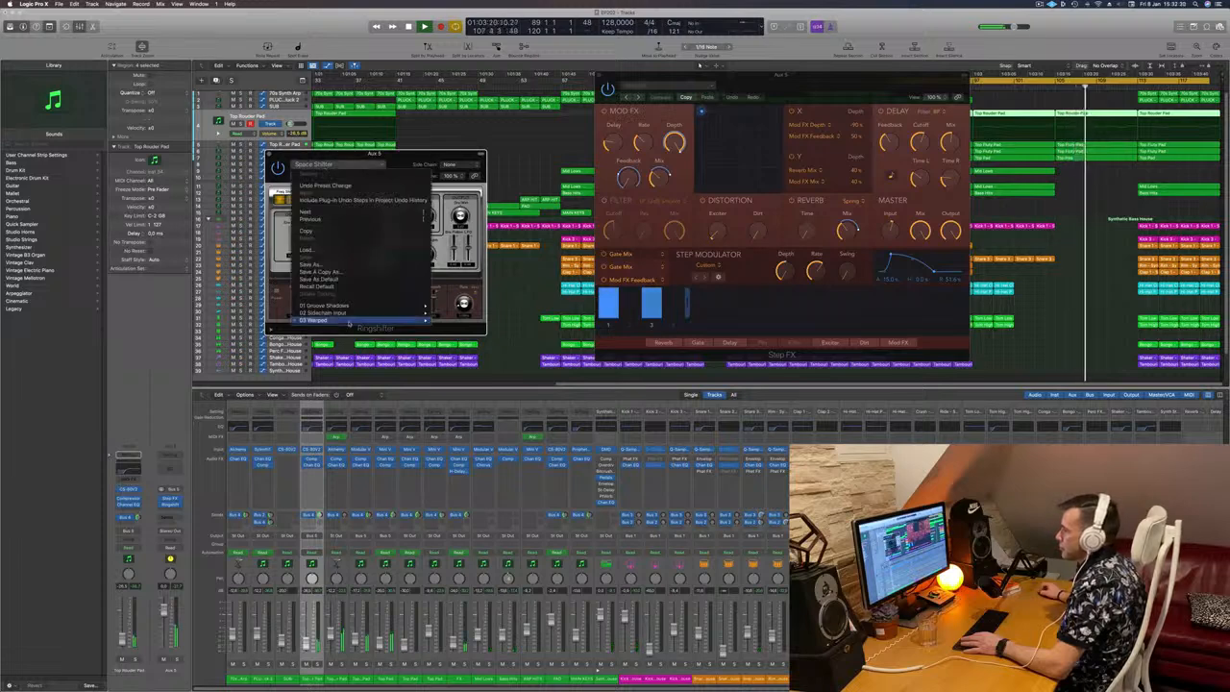
pyautogui.moveTo(350, 325)
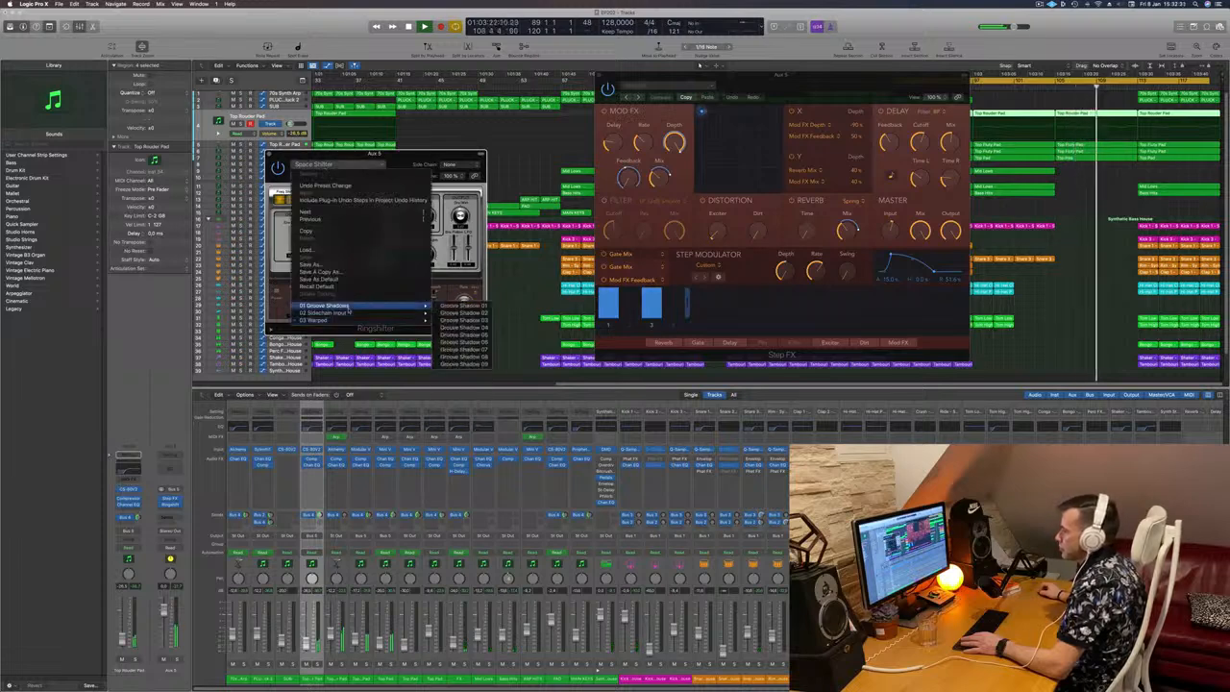
pyautogui.click(461, 321)
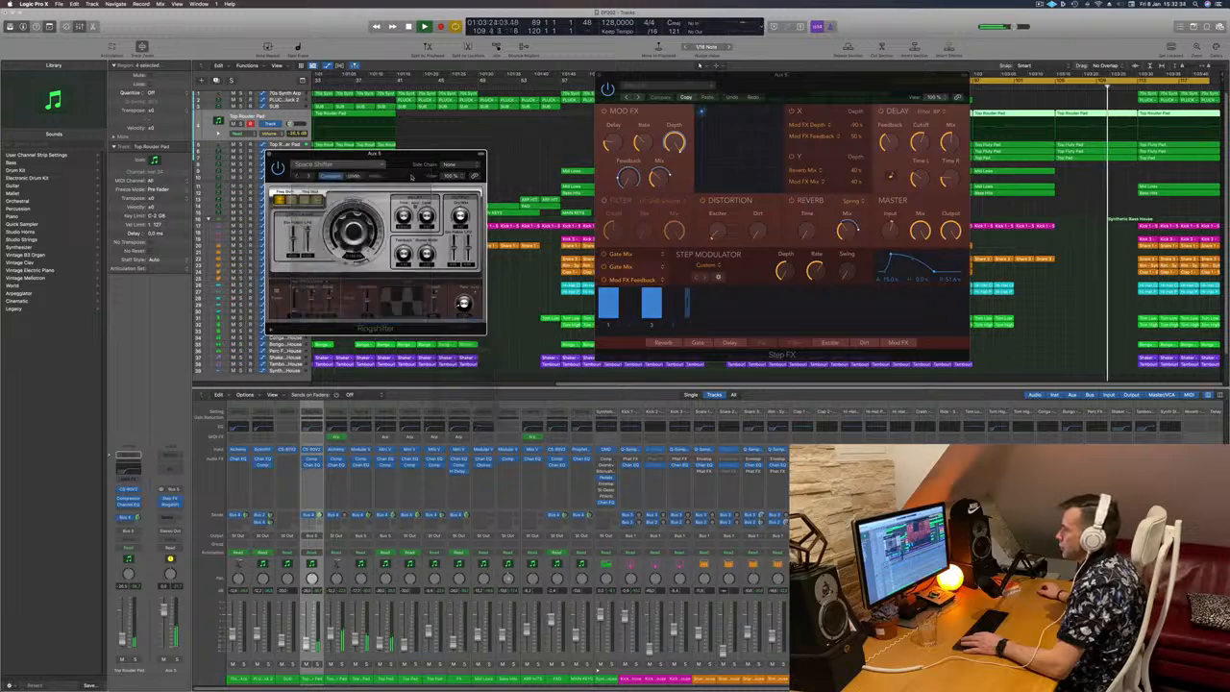
# Step: Return Ringshifter to the Crazy LFO preset, close its window and move the Step FX window clear of the breakdown bars
pyautogui.moveTo(385, 154); pyautogui.dragTo(383, 180)
pyautogui.hotkey('shift', ',')
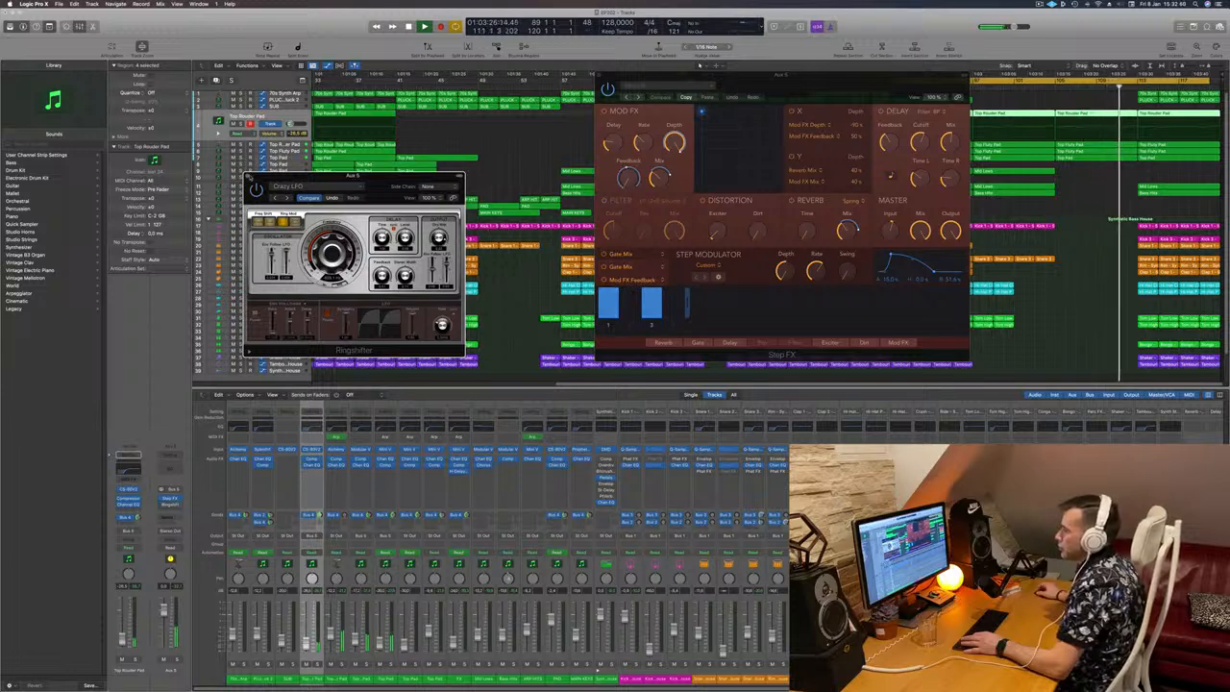
pyautogui.click(248, 176)
pyautogui.moveTo(876, 76); pyautogui.dragTo(670, 89)
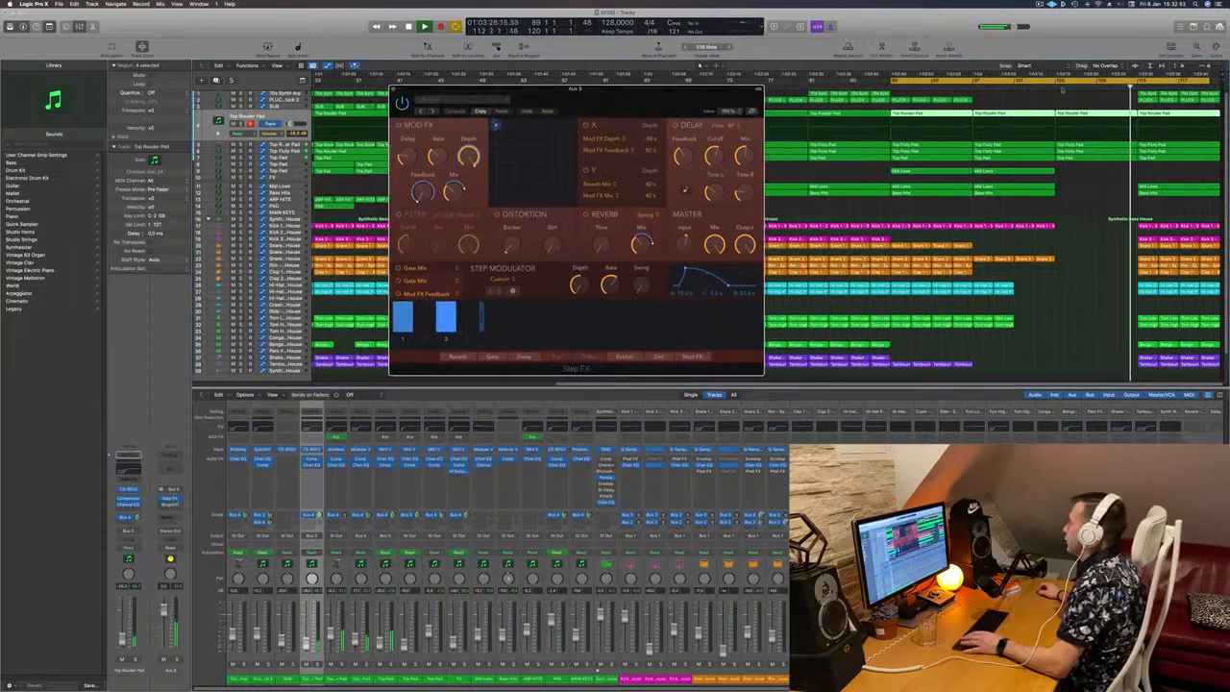
# Step: Move the start of the cycle range to bar 105 and replay the breakdown from there
pyautogui.press('space')
pyautogui.press('space')
pyautogui.moveTo(895, 83); pyautogui.dragTo(1057, 86)
pyautogui.press('space')
pyautogui.press('space')
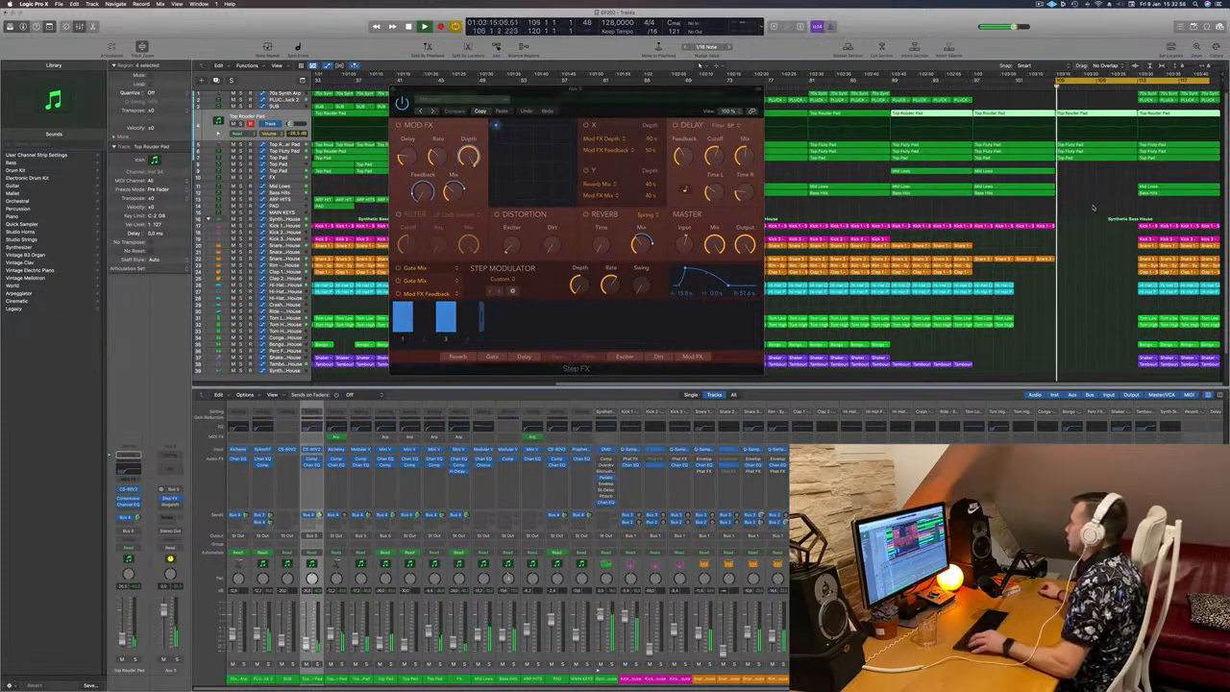
# Step: Try a shorter cycle range that starts at bar 113 and ends at bar 121
pyautogui.hscroll(-3, 1093, 206)
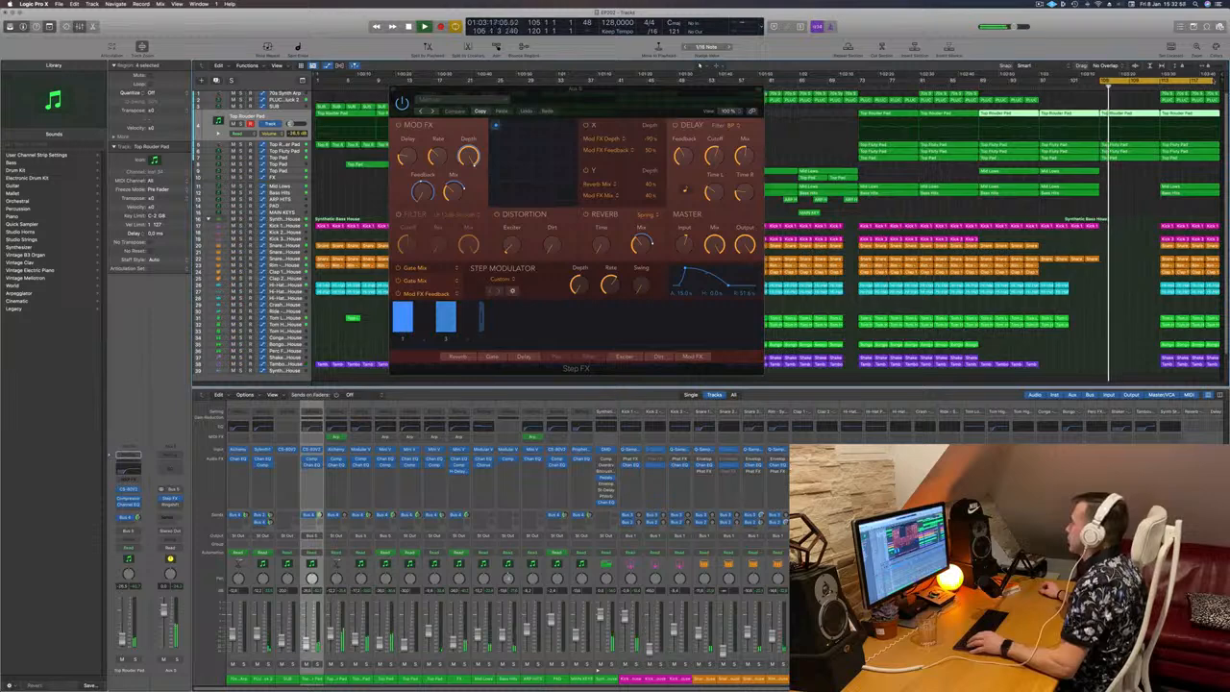
pyautogui.click(1162, 83)
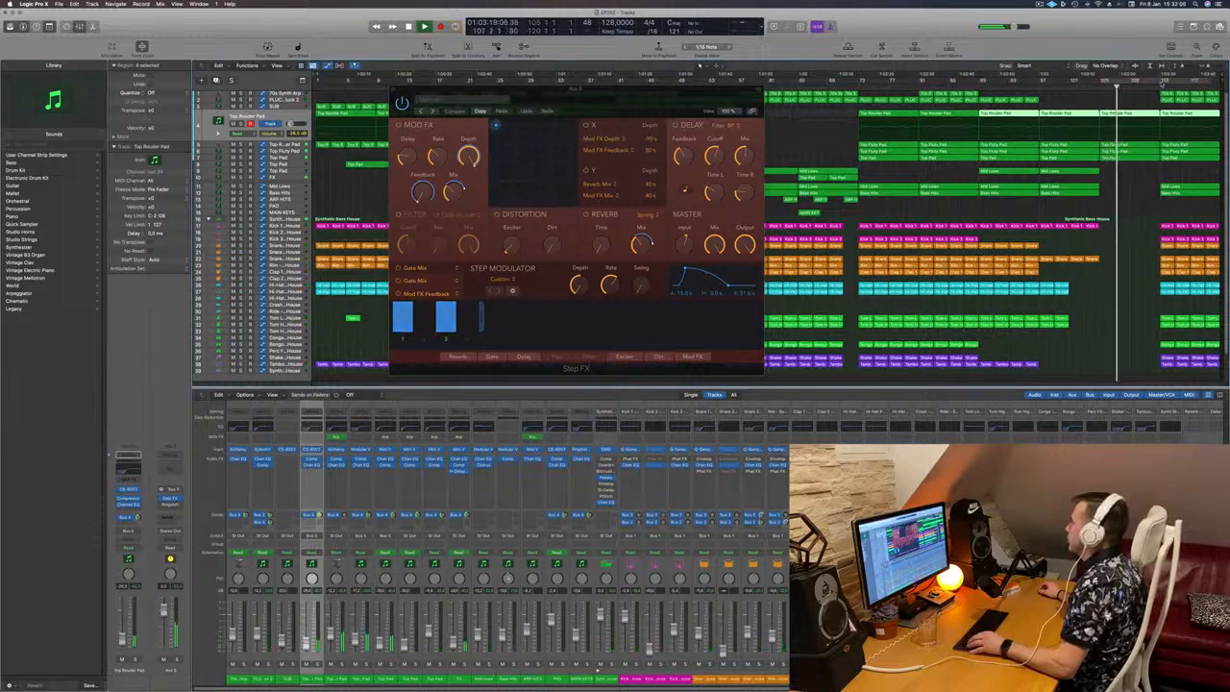
pyautogui.moveTo(1162, 83); pyautogui.dragTo(1227, 87)
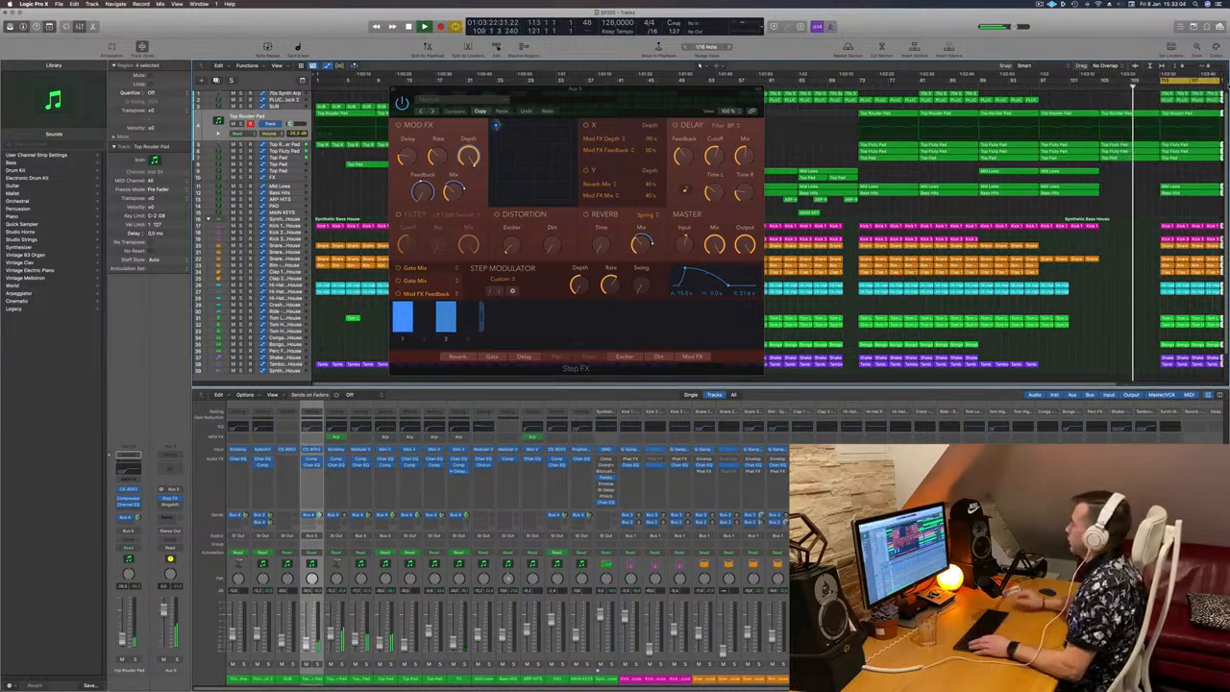
pyautogui.press('super+Left')
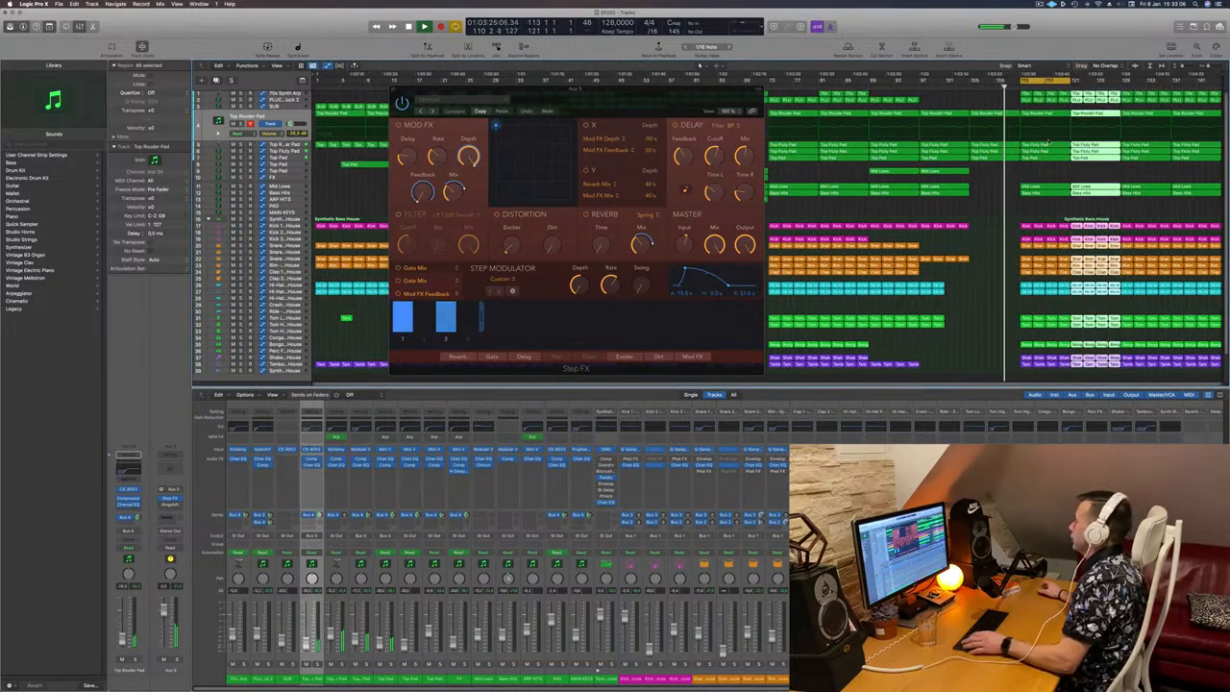
# Step: Extend the cycle range back to cover bars 105–121 and stop playback with the playhead just before bar 105
pyautogui.moveTo(759, 101); pyautogui.dragTo(797, 102)
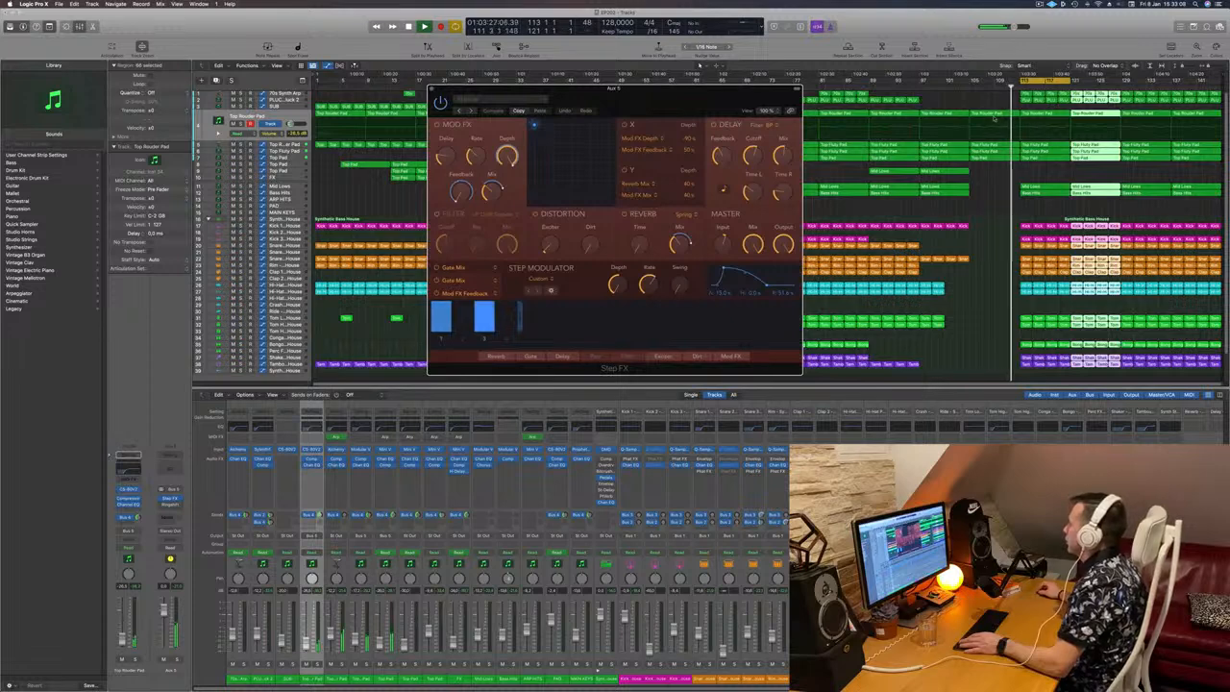
pyautogui.press('space')
pyautogui.click(964, 87)
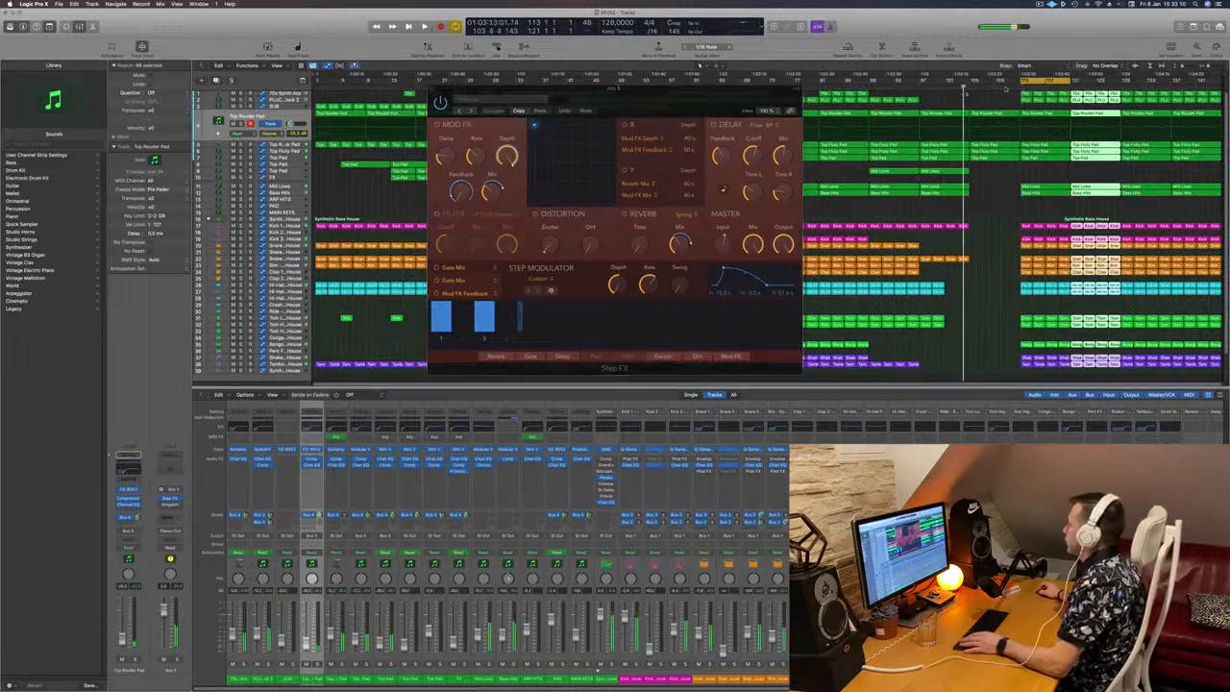
pyautogui.moveTo(1022, 81); pyautogui.dragTo(971, 83)
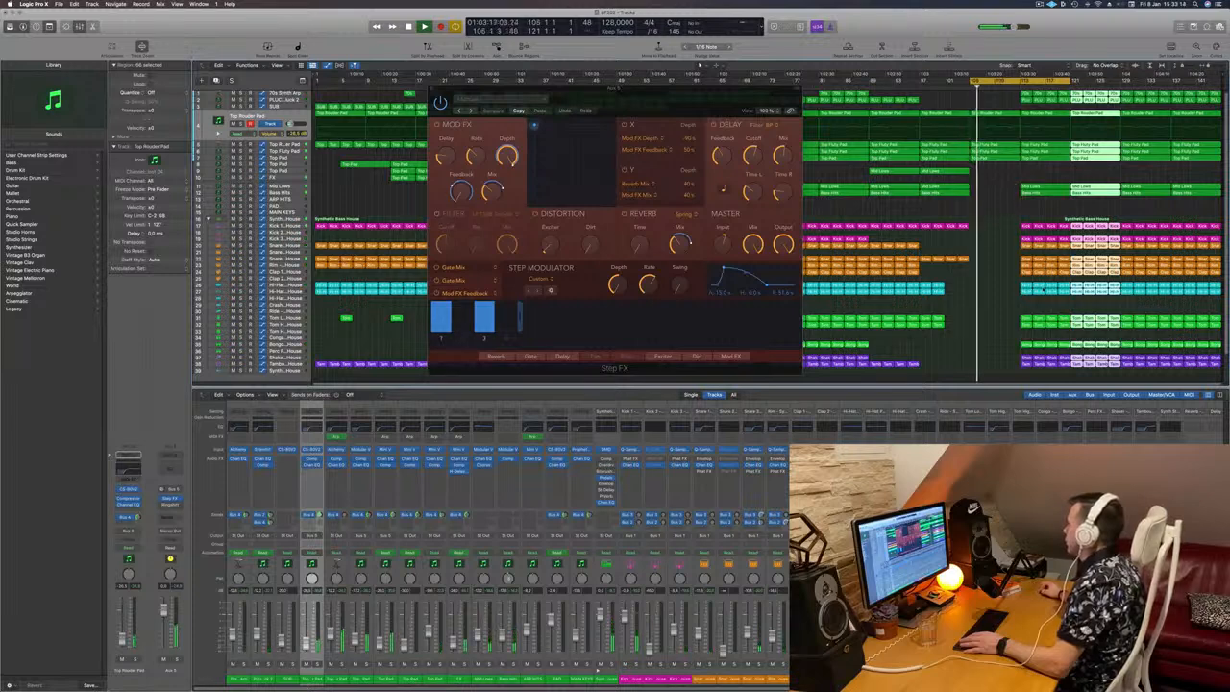
# Step: Delete all drum regions from bar 113 up to bar 129 and close the Step FX window
pyautogui.moveTo(1011, 216); pyautogui.dragTo(1114, 376)
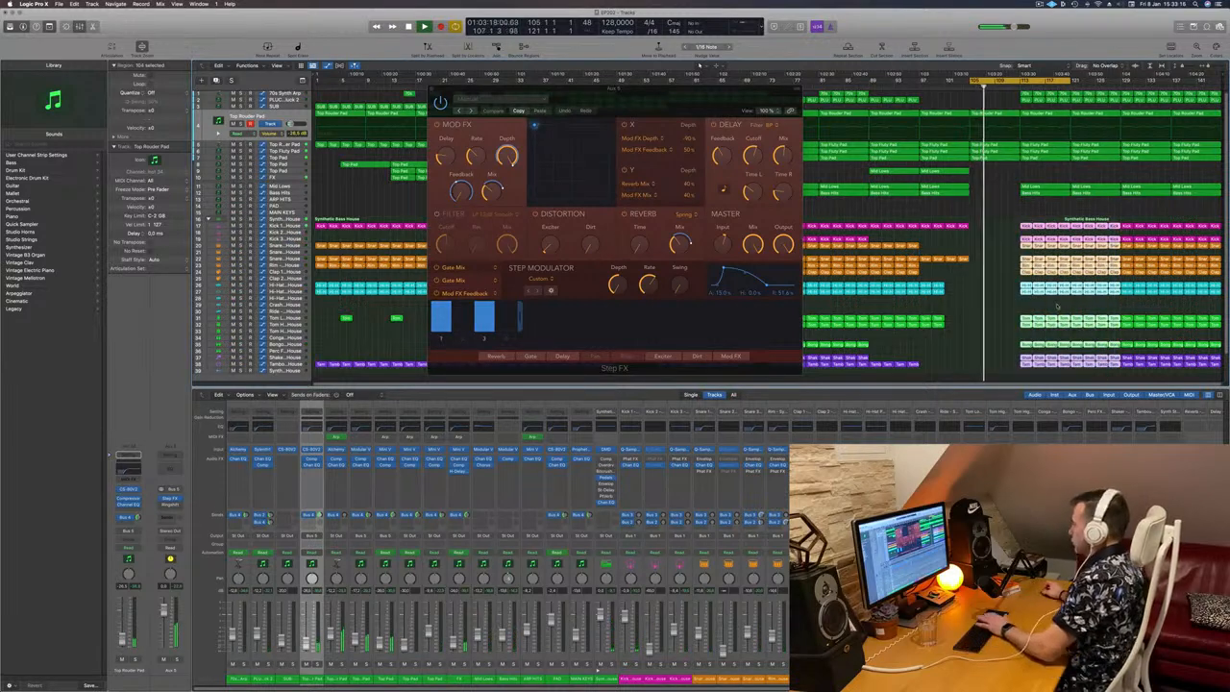
pyautogui.press('Delete')
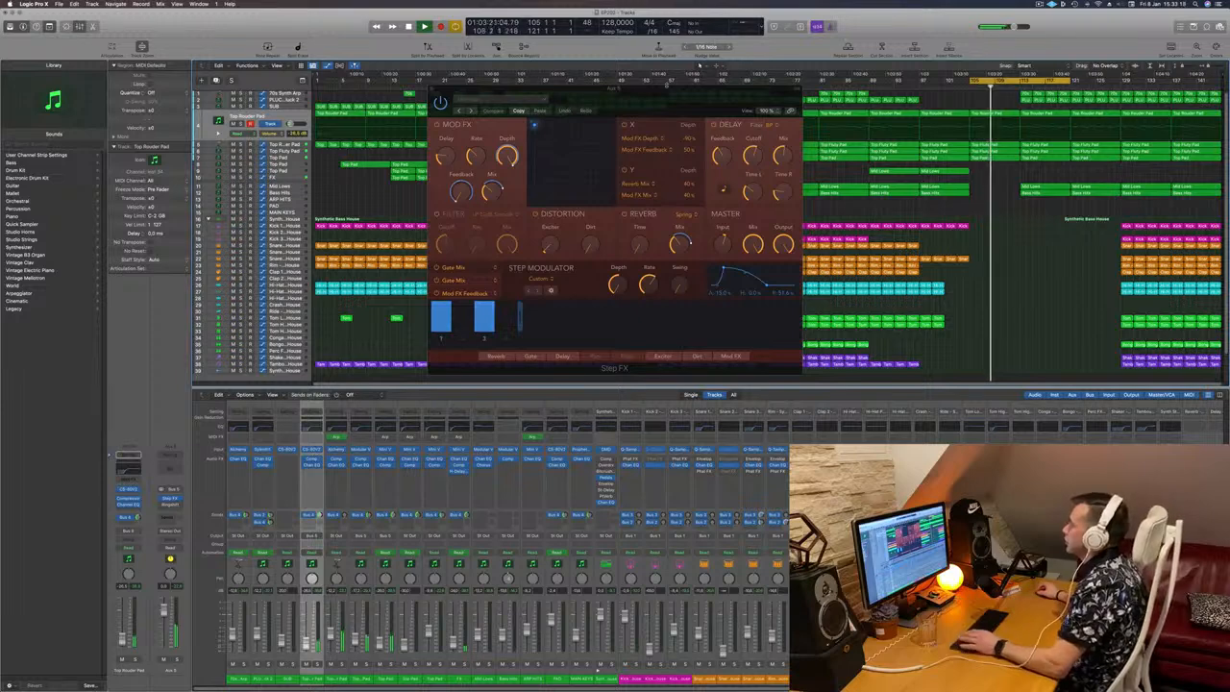
pyautogui.moveTo(661, 103); pyautogui.dragTo(597, 88)
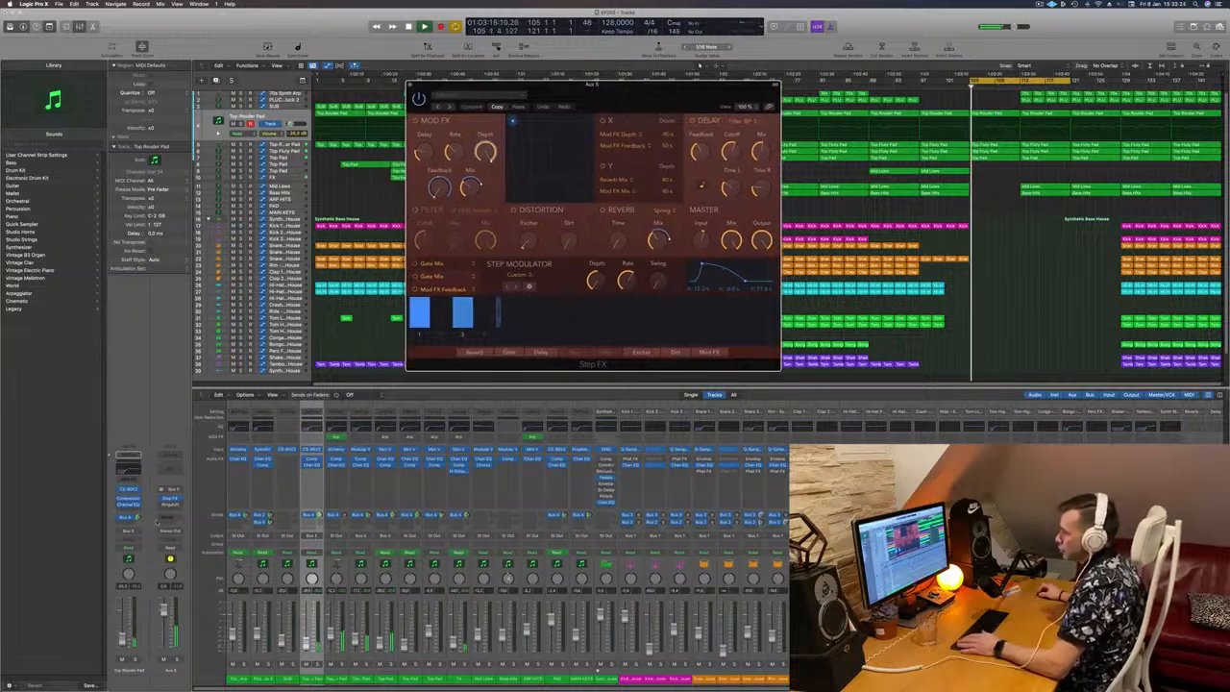
pyautogui.click(410, 86)
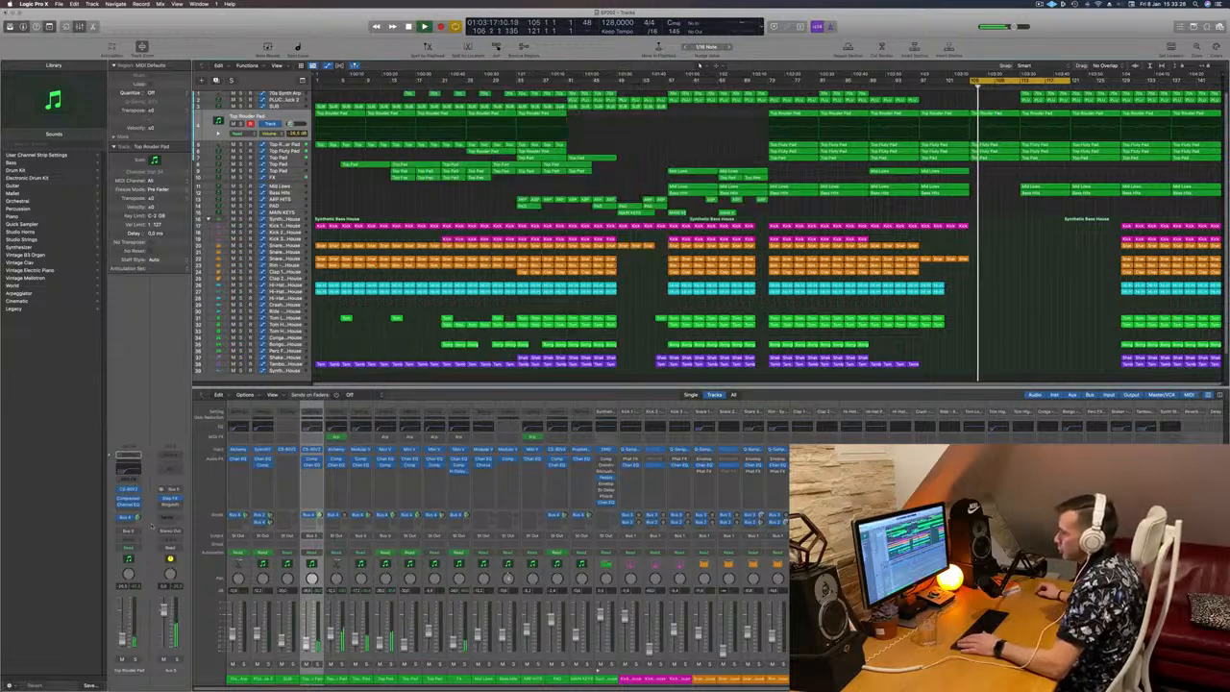
# Step: Add a send from Aux 5 to Bus 4, set Aux 5's automation mode to Touch and resume playback
pyautogui.click(169, 517)
pyautogui.moveTo(166, 528)
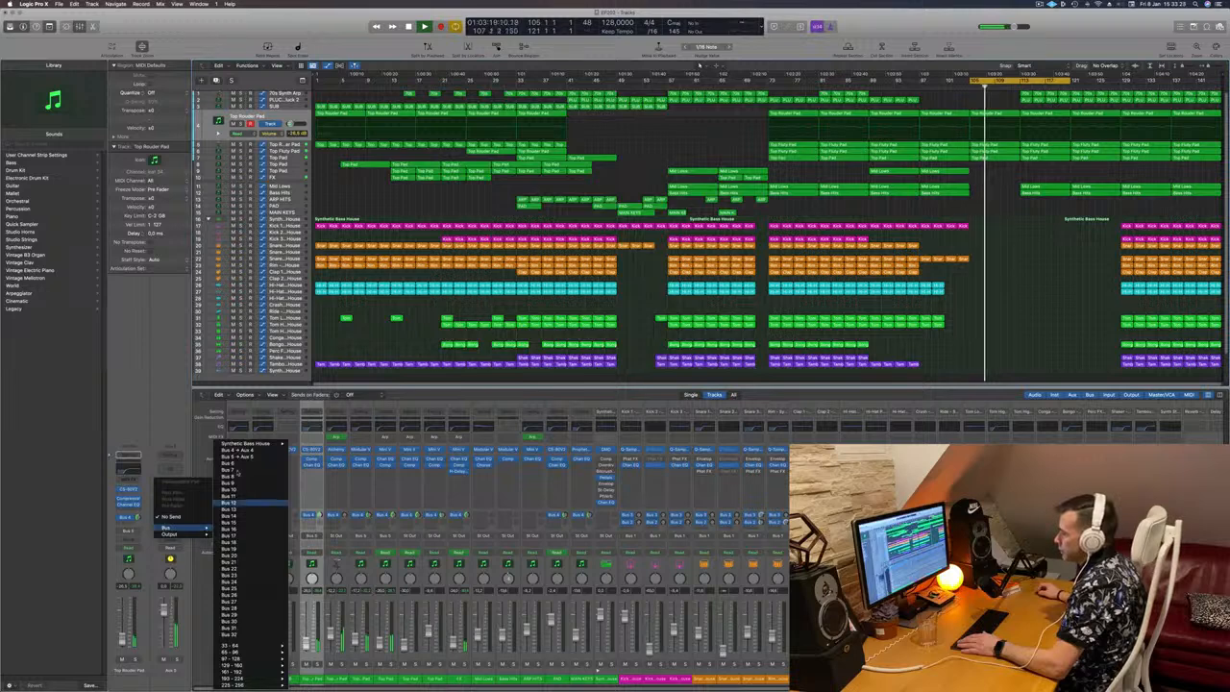
pyautogui.click(232, 464)
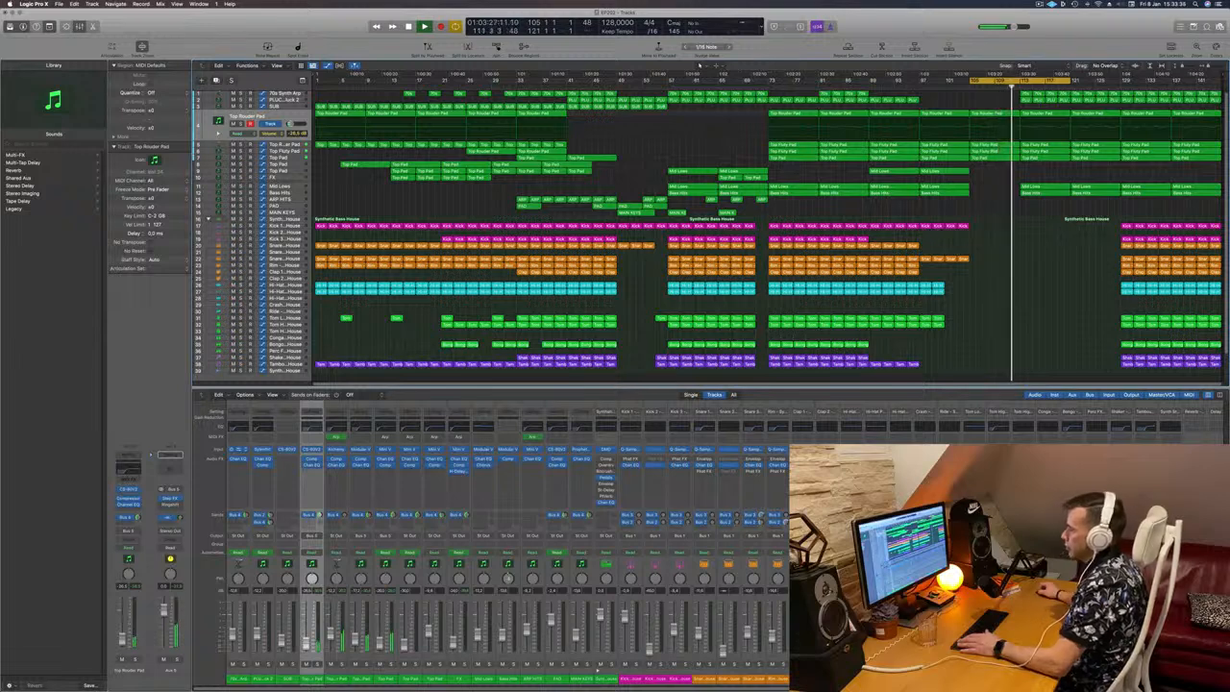
pyautogui.press('space')
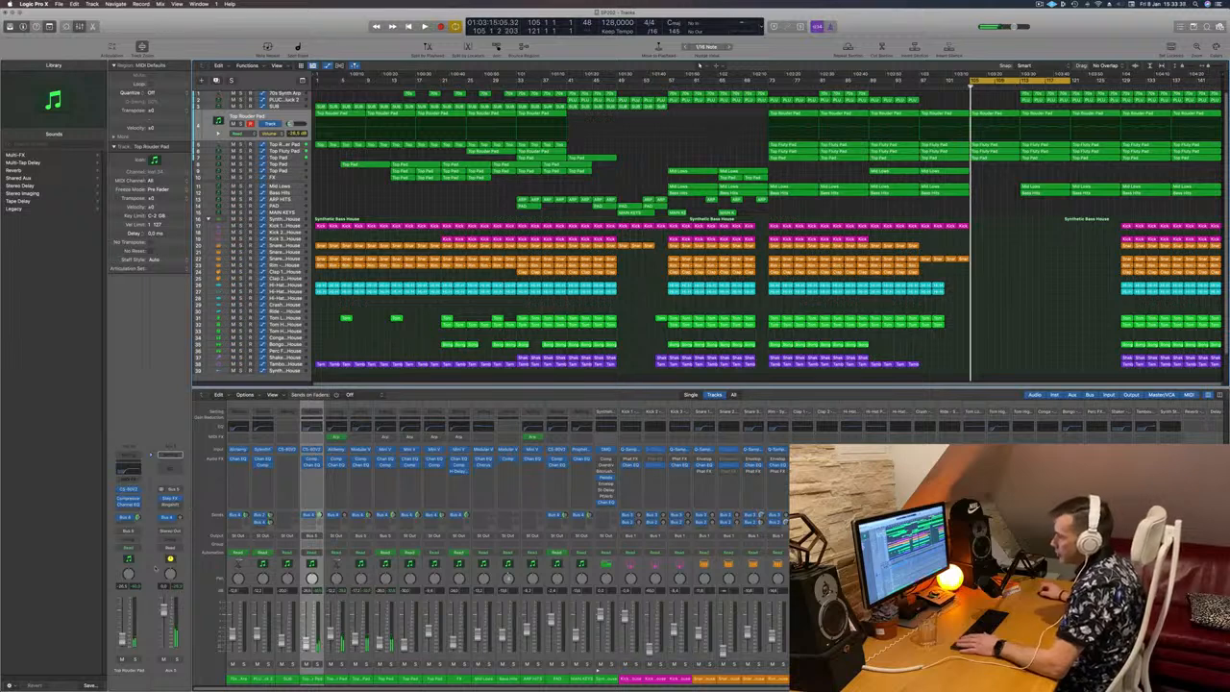
pyautogui.click(169, 550)
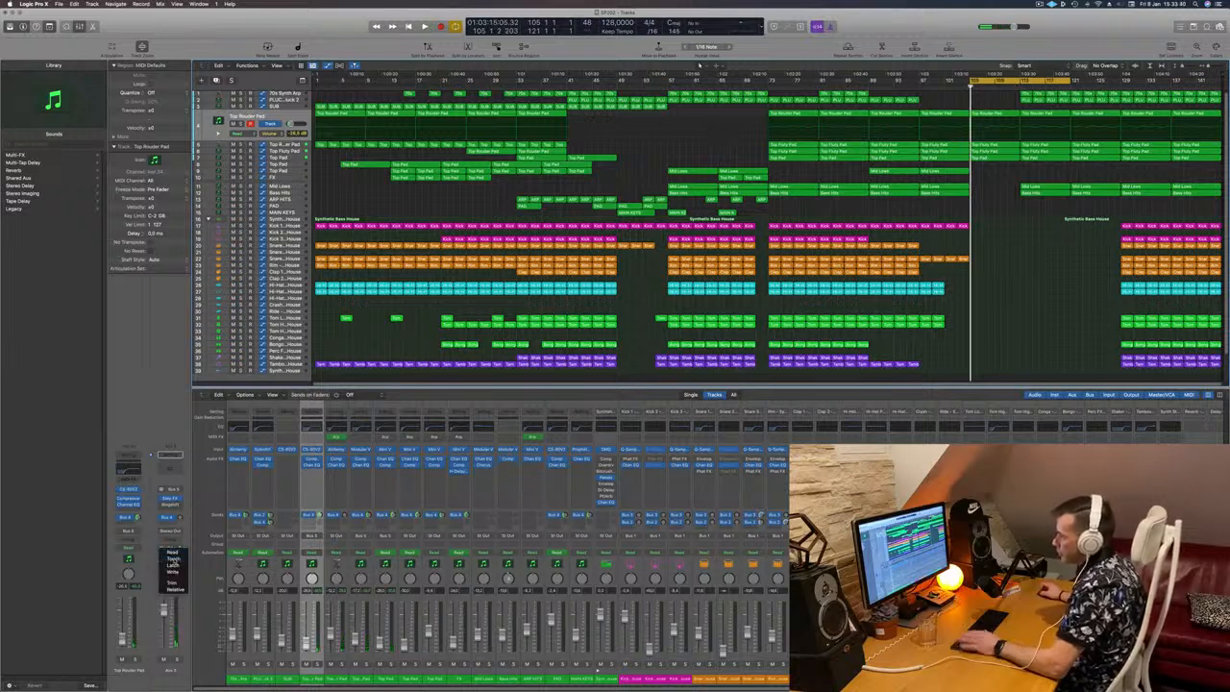
pyautogui.click(172, 559)
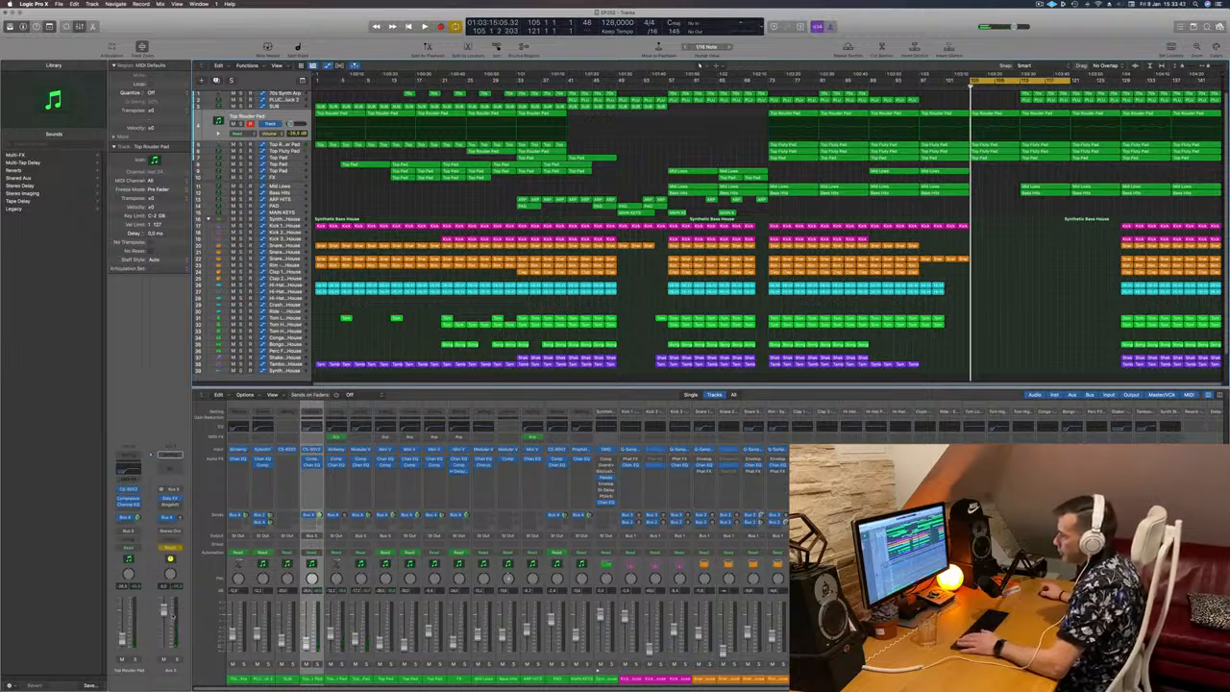
pyautogui.press('space')
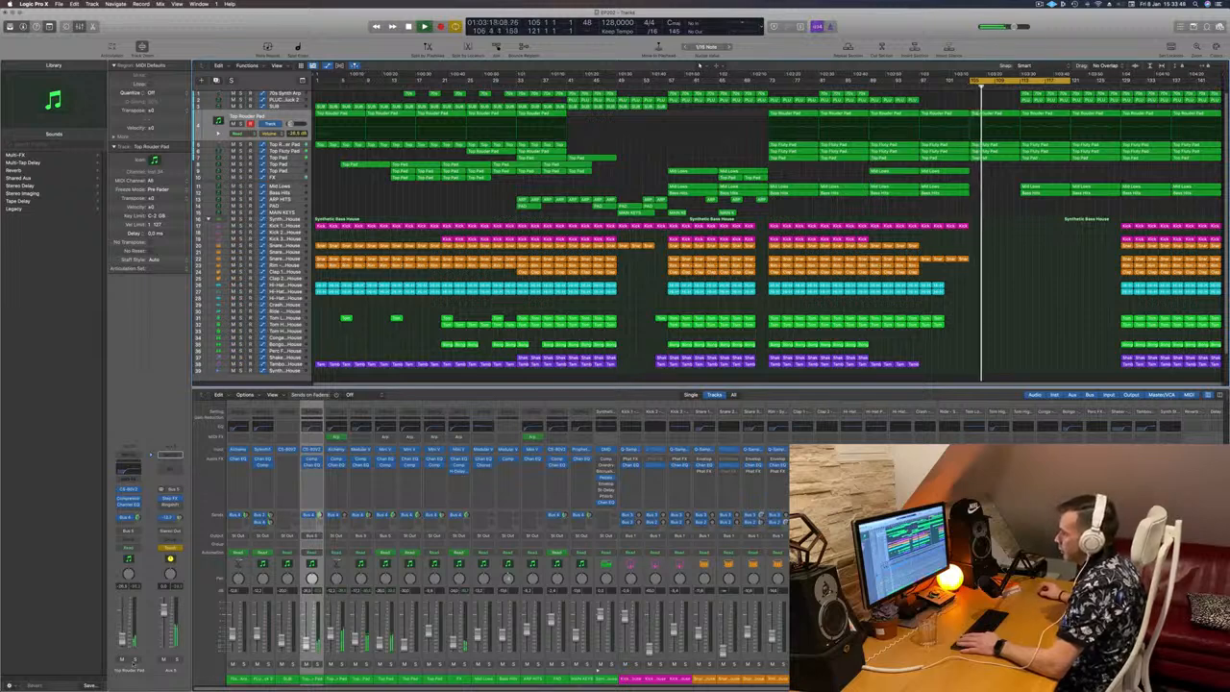
# Step: Create an arrangement track for Aux 5 and place it directly below the SUB track
pyautogui.rightClick(165, 671)
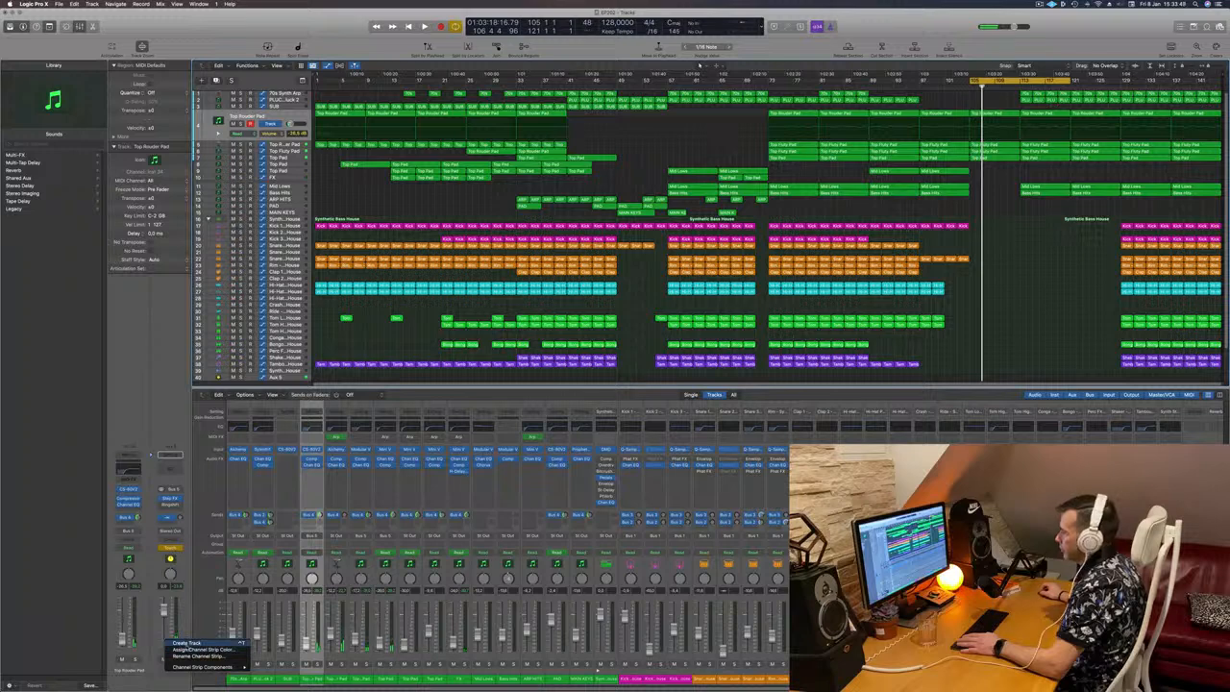
pyautogui.click(188, 642)
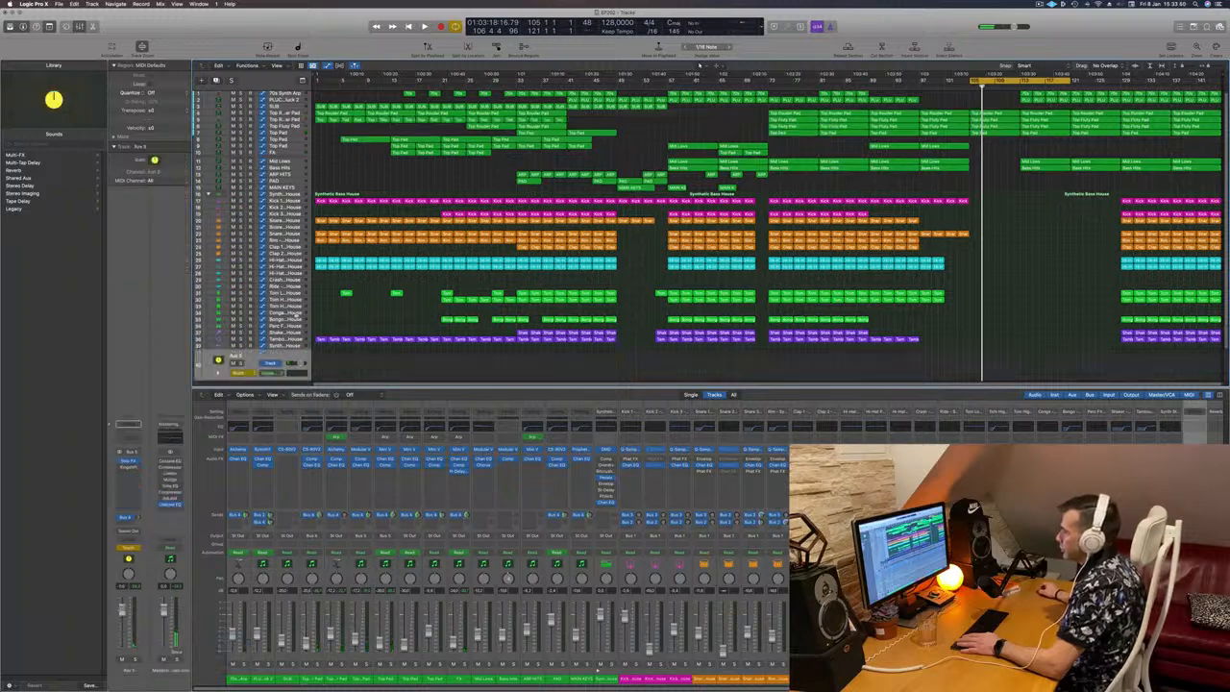
pyautogui.moveTo(274, 361); pyautogui.dragTo(294, 122)
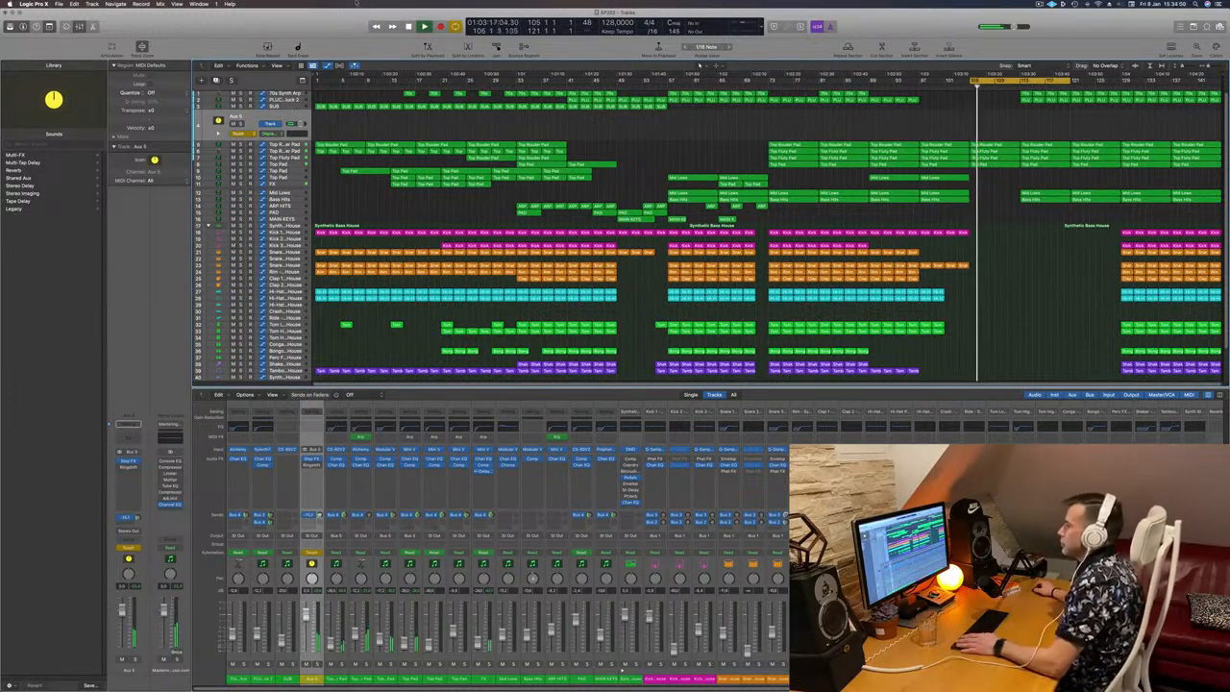
# Step: Show the Send 1 → Aux 4 automation on the Aux 5 track and set its automation mode to Read
pyautogui.click(274, 124)
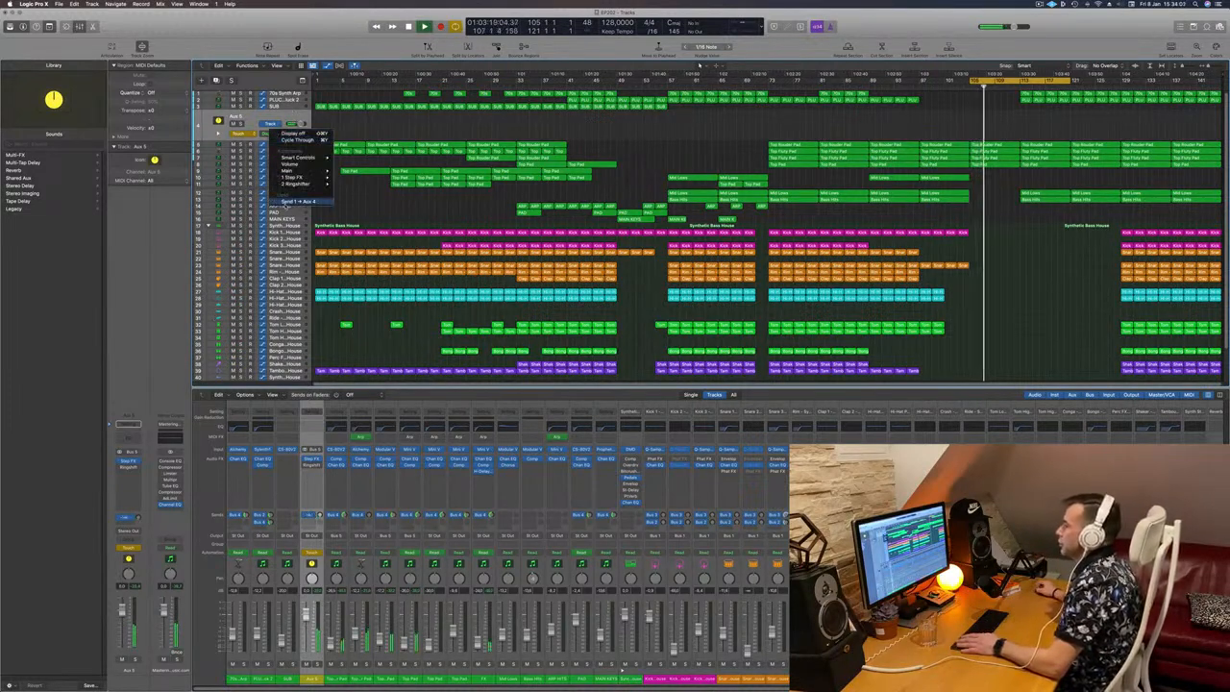
pyautogui.click(238, 133)
pyautogui.click(240, 127)
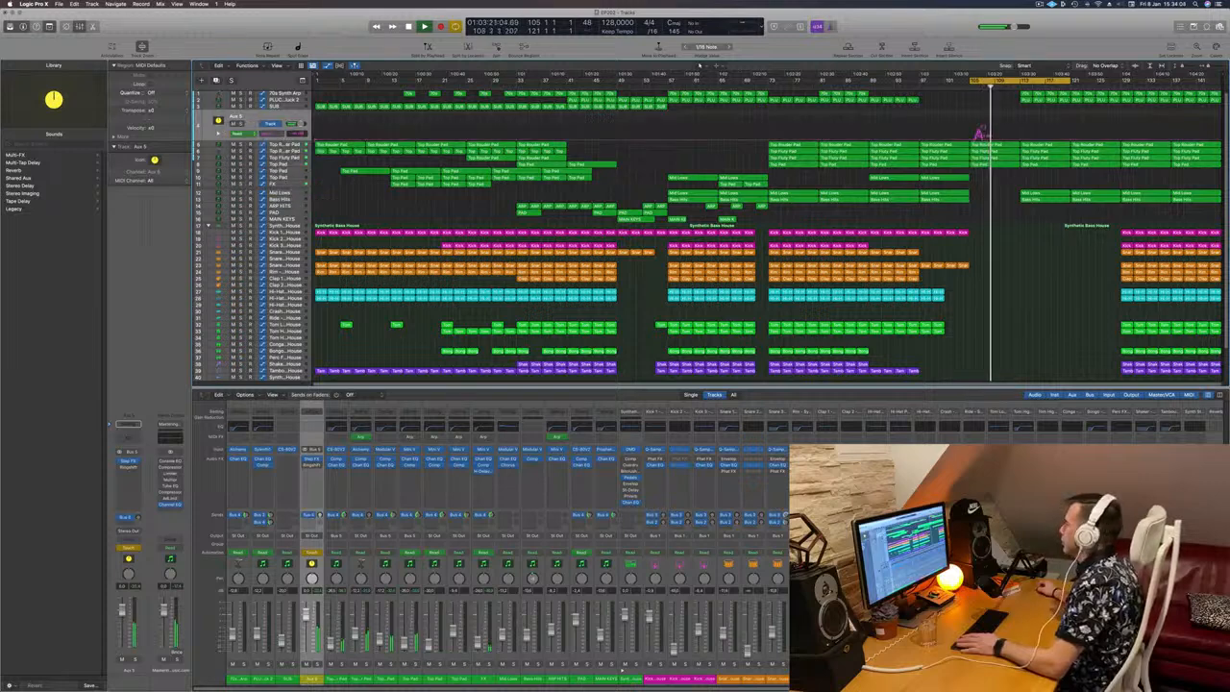
# Step: Automate Aux 5's send to rise steadily across bars 105–113 and drop back at bar 113, and replay the breakdown
pyautogui.press('space')
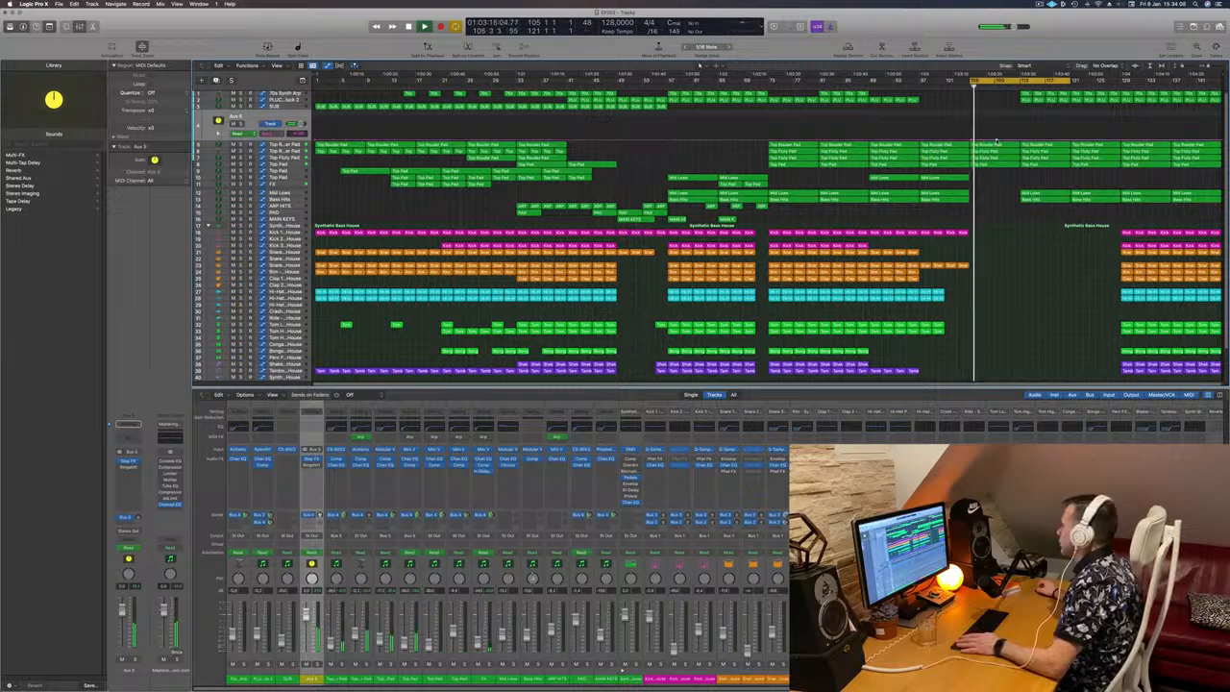
pyautogui.moveTo(996, 143); pyautogui.dragTo(999, 125)
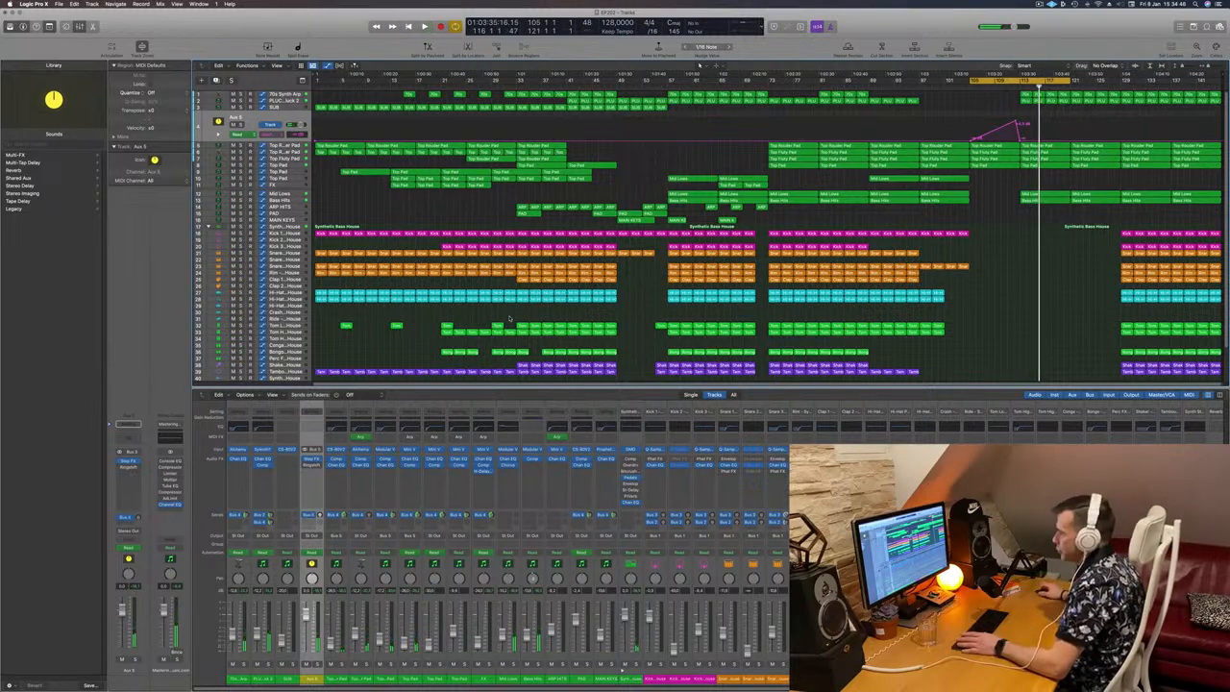
pyautogui.click(127, 517)
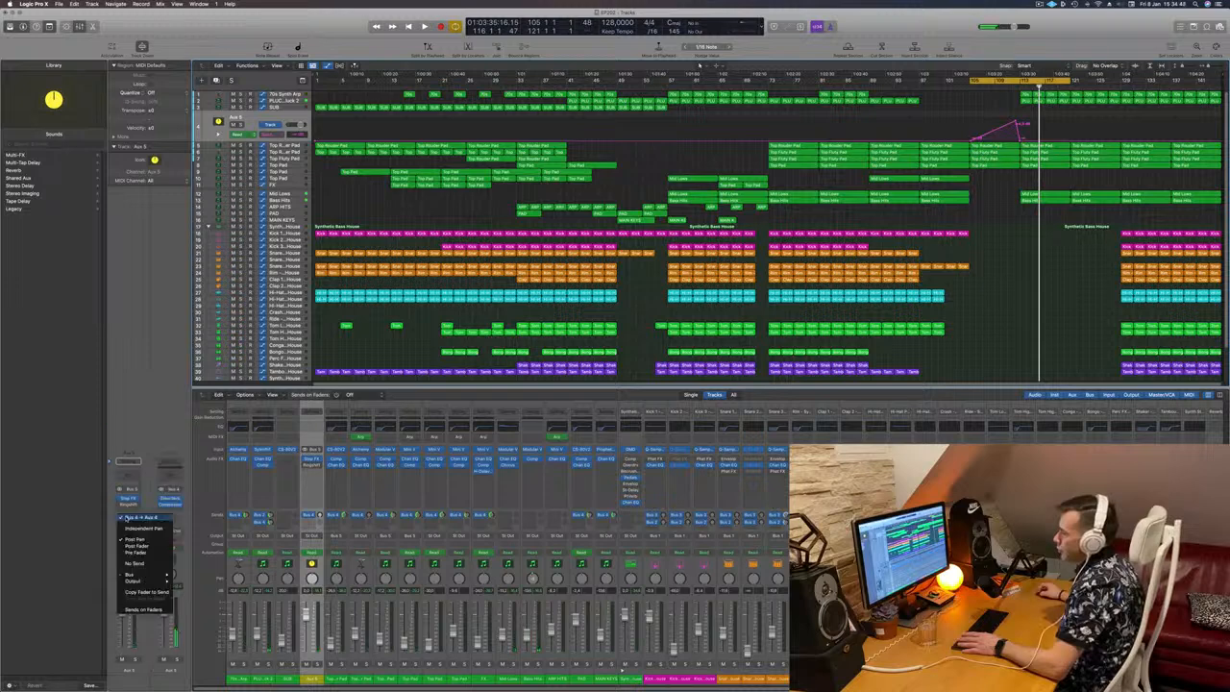
pyautogui.click(183, 348)
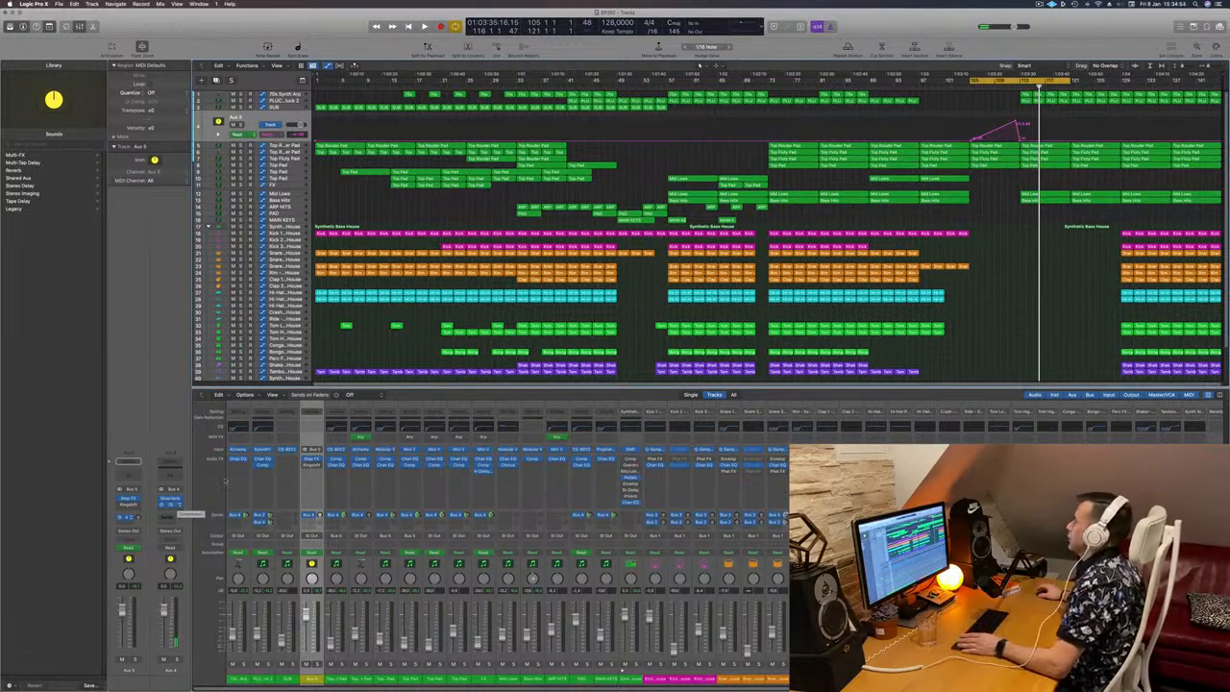
pyautogui.press('space')
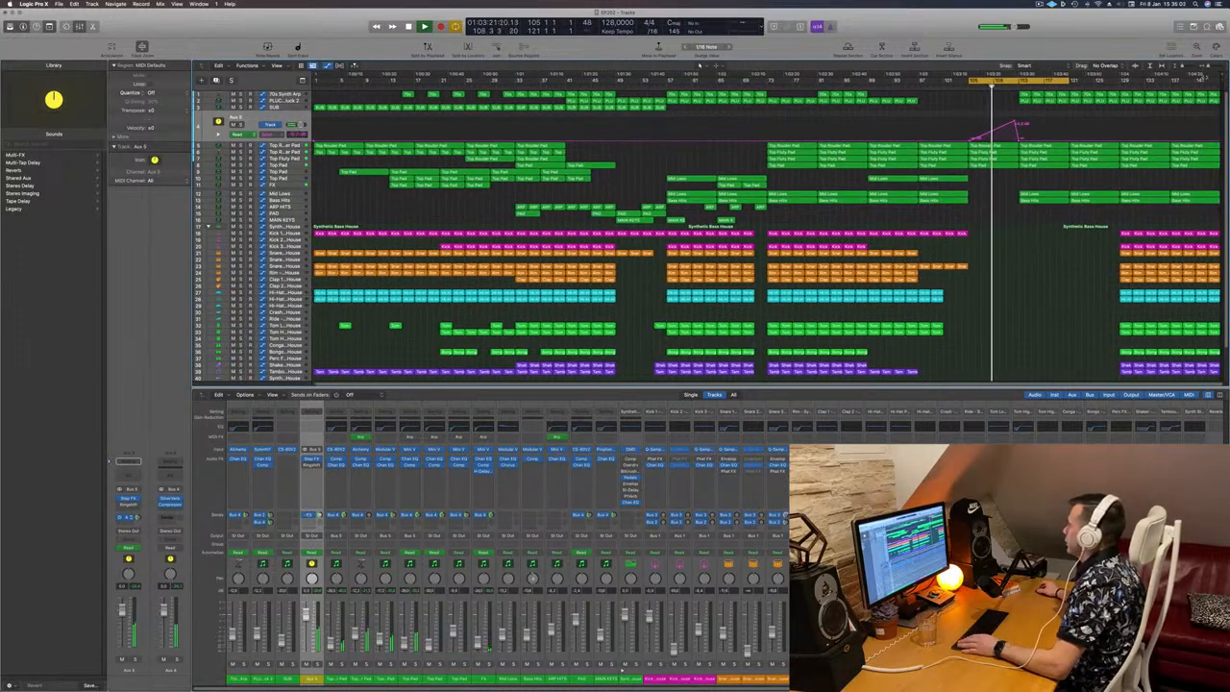
# Step: Copy the last Kick 1 region before the breakdown to bar 113 on the same track
pyautogui.moveTo(1222, 81); pyautogui.dragTo(1227, 81)
pyautogui.moveTo(1164, 80); pyautogui.dragTo(1137, 79)
pyautogui.press('super+Right')
pyautogui.press('super+Right')
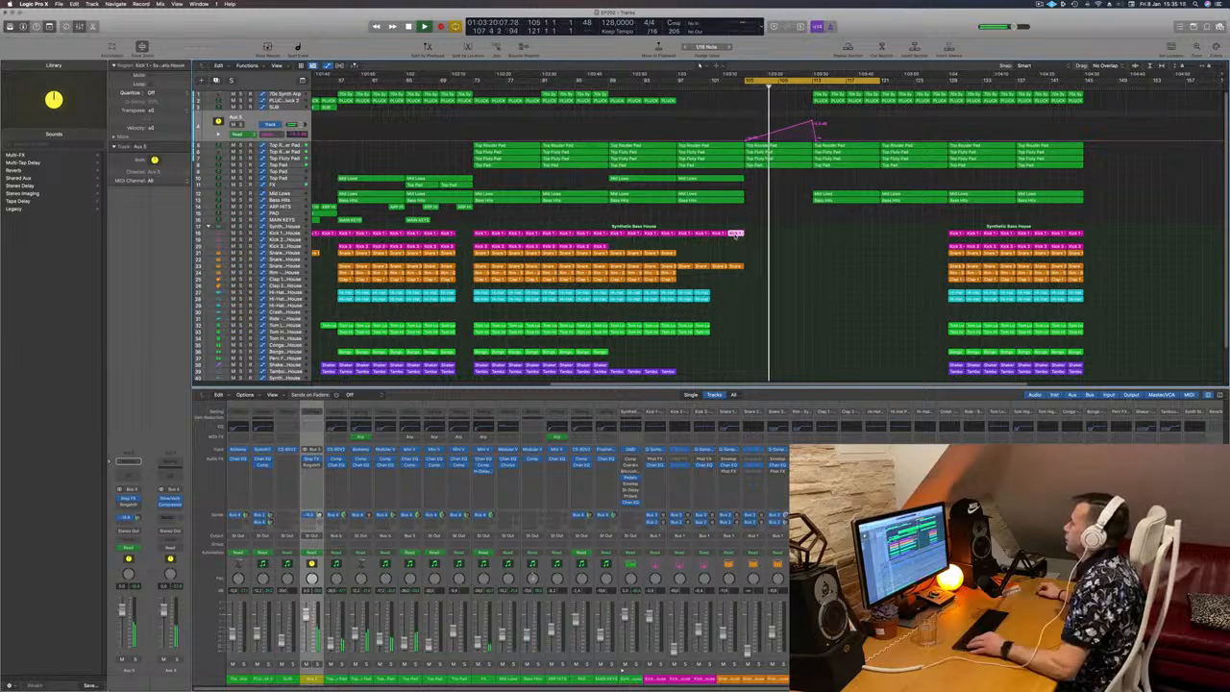
pyautogui.moveTo(740, 237); pyautogui.dragTo(821, 235)
# Step: Open the Kick 1 region at bar 113 in the Piano Roll and delete its last three notes, keeping the first two
pyautogui.doubleClick(822, 234)
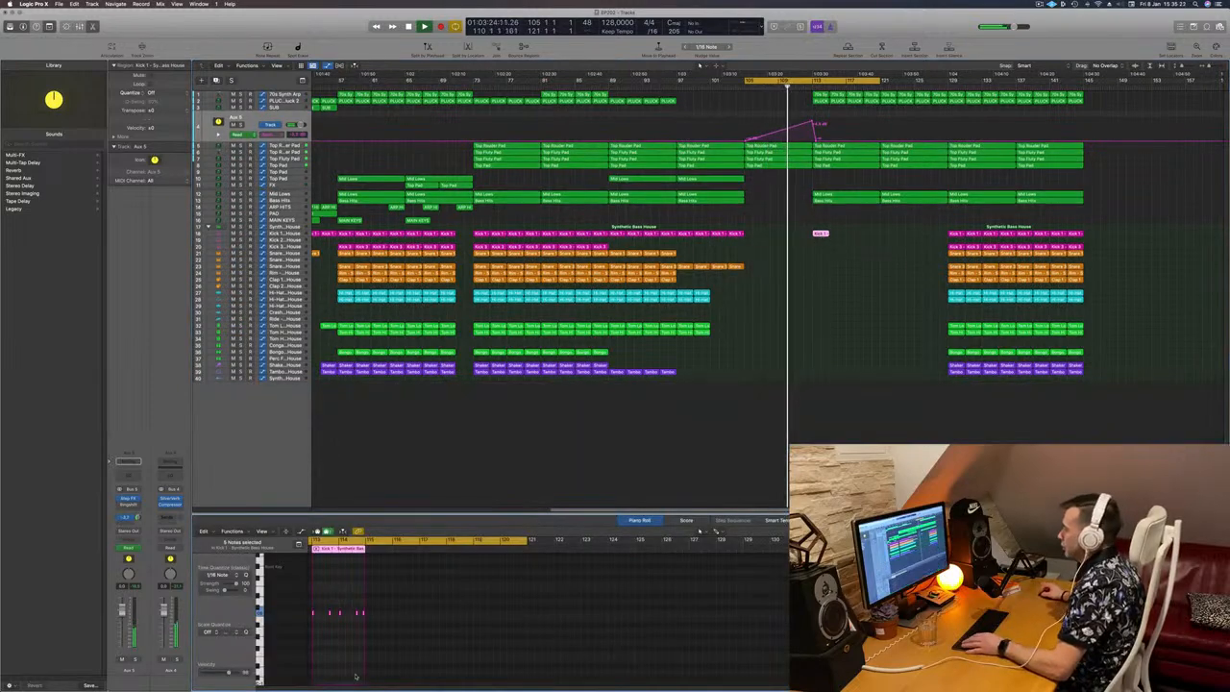
pyautogui.moveTo(336, 607); pyautogui.dragTo(366, 620)
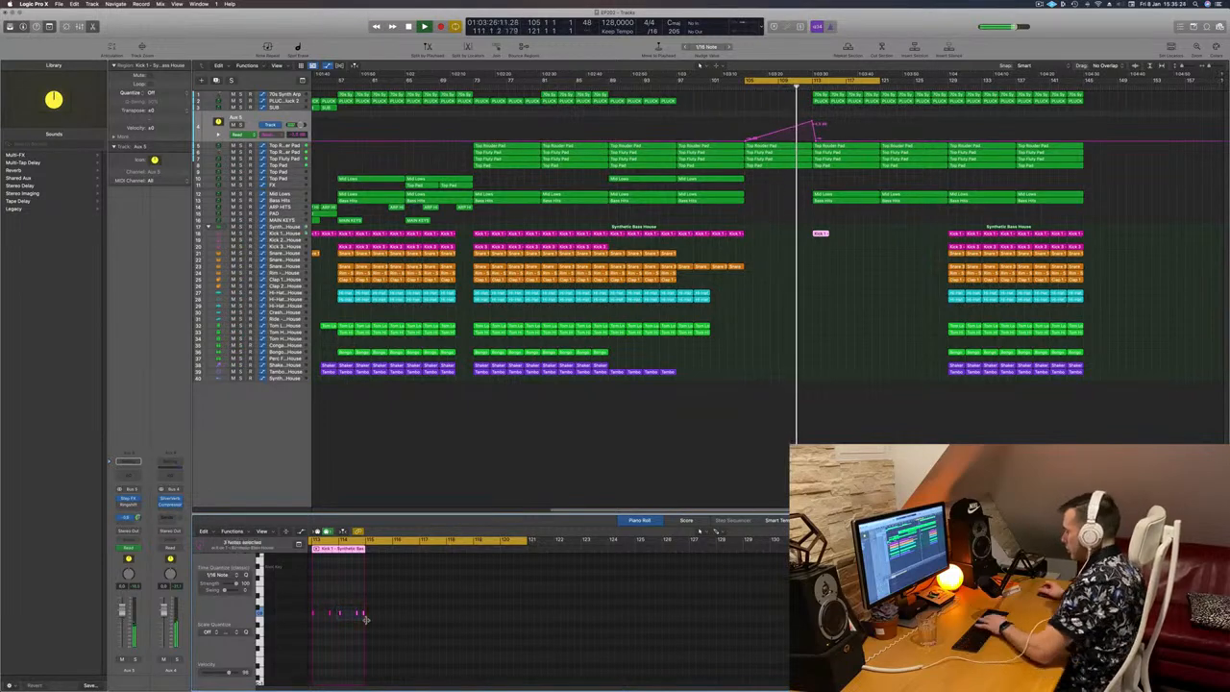
pyautogui.press('Delete')
pyautogui.press('super+Right')
pyautogui.press('super+Right')
pyautogui.press('super+Right')
pyautogui.press('super+Right')
pyautogui.press('super+Right')
pyautogui.press('super+Right')
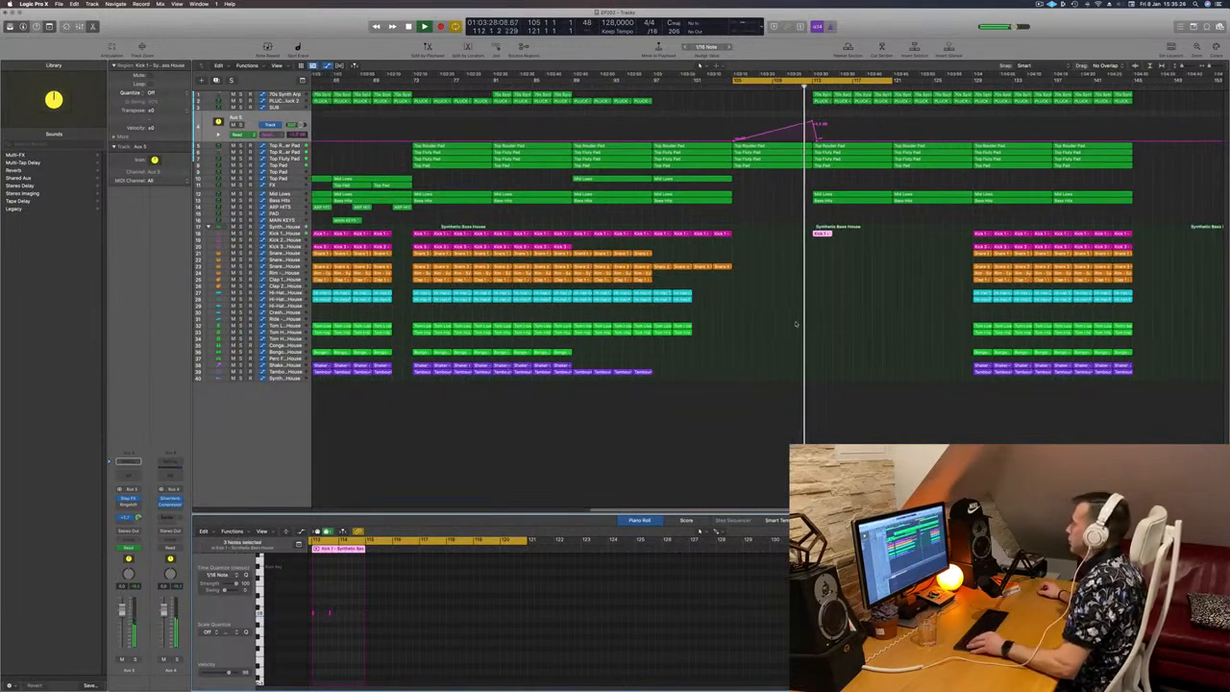
pyautogui.hscroll(-3, 867, 323)
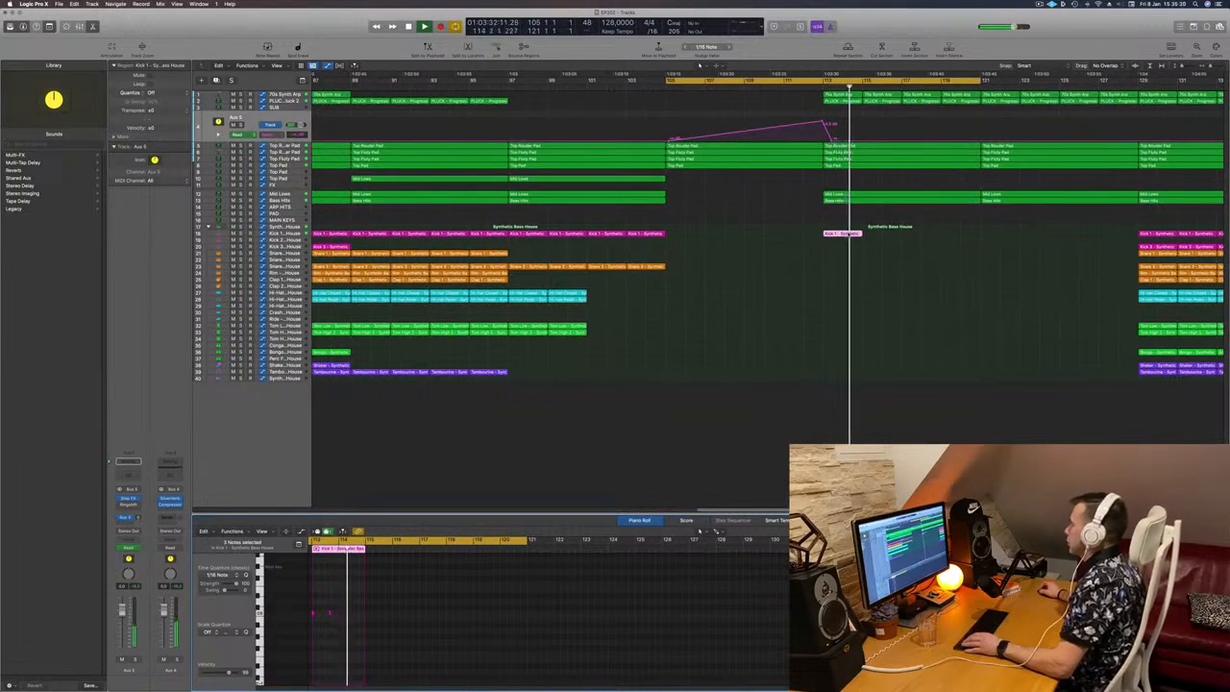
# Step: Delete the second note in the Kick 1 region at bar 113, keeping only the first, and replay from bar 105
pyautogui.hscroll(-10, 749, 615)
pyautogui.press('Delete')
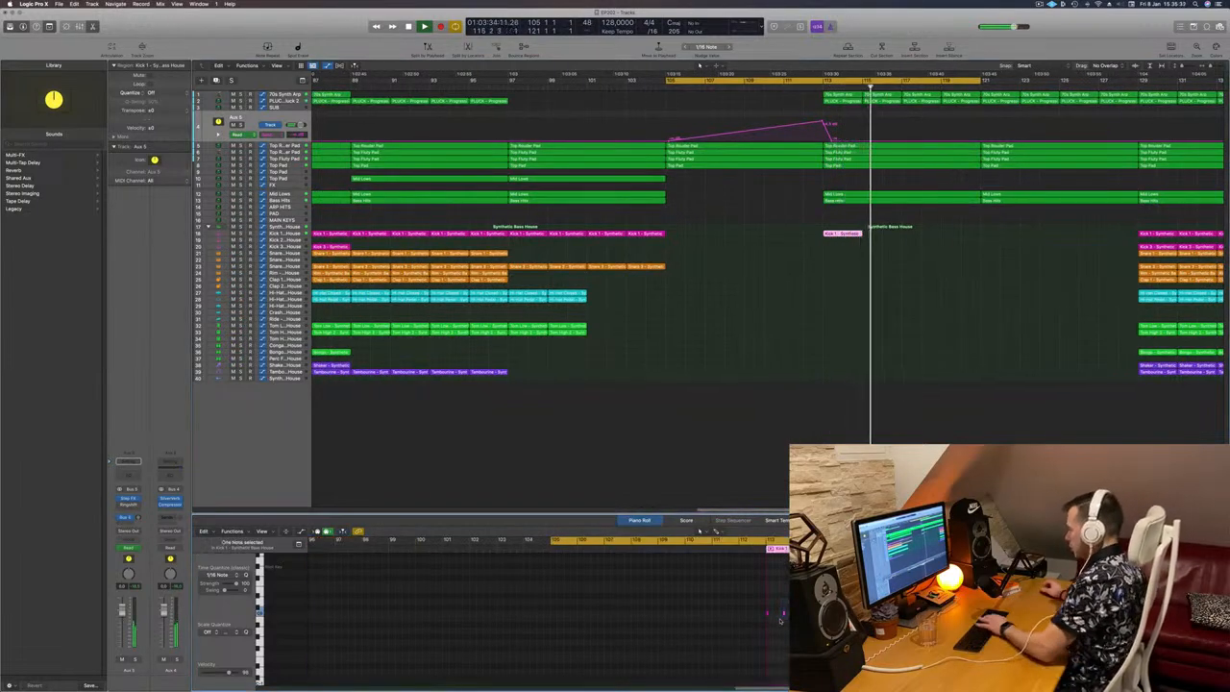
pyautogui.press('space')
pyautogui.press('space')
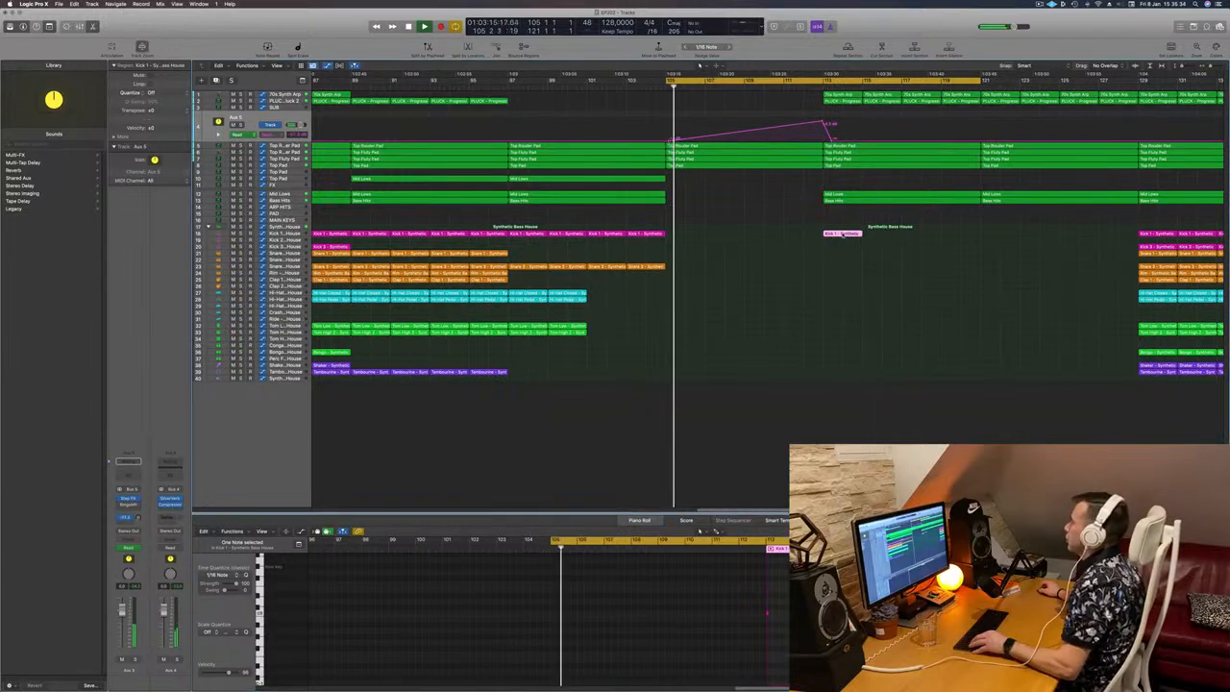
# Step: Copy the single-note Kick 1 region along its track so four consecutive regions fill bars 113–121
pyautogui.moveTo(845, 236); pyautogui.dragTo(904, 238)
pyautogui.press('super+Left')
pyautogui.press('super+Left')
pyautogui.press('super+Left')
pyautogui.press('super+Left')
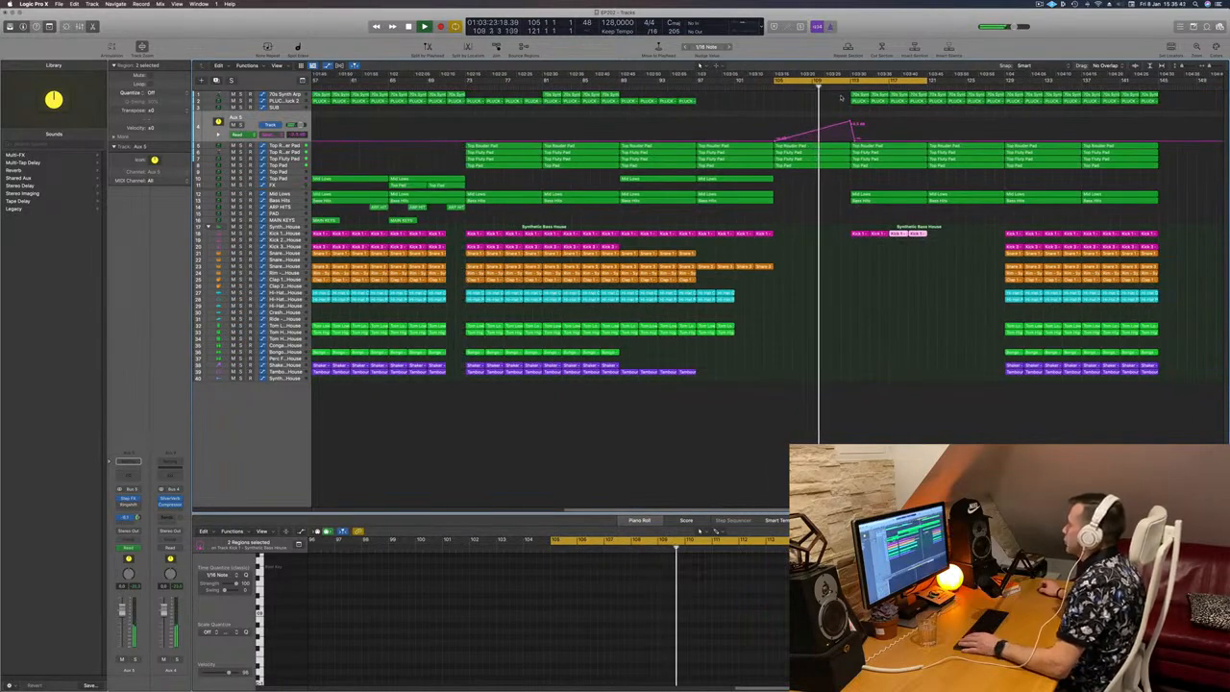
# Step: Delete the four 70s Synth Arp regions in bars 113–121
pyautogui.moveTo(840, 93); pyautogui.dragTo(915, 95)
pyautogui.press('Delete')
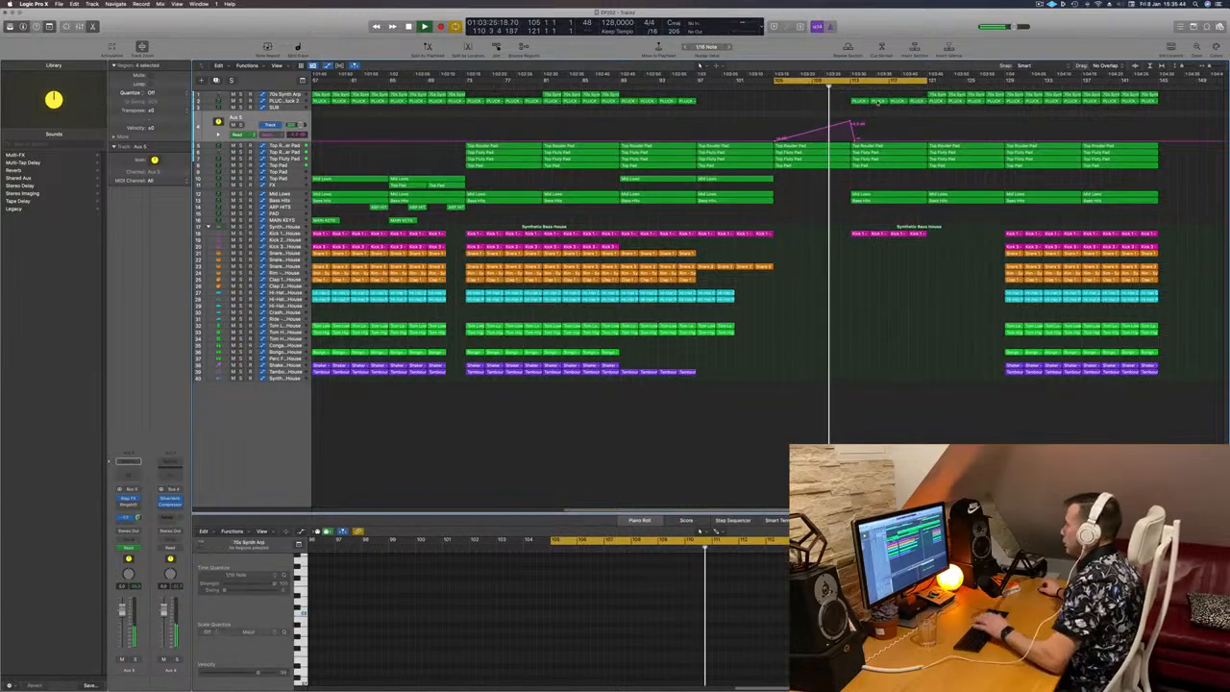
pyautogui.click(875, 197)
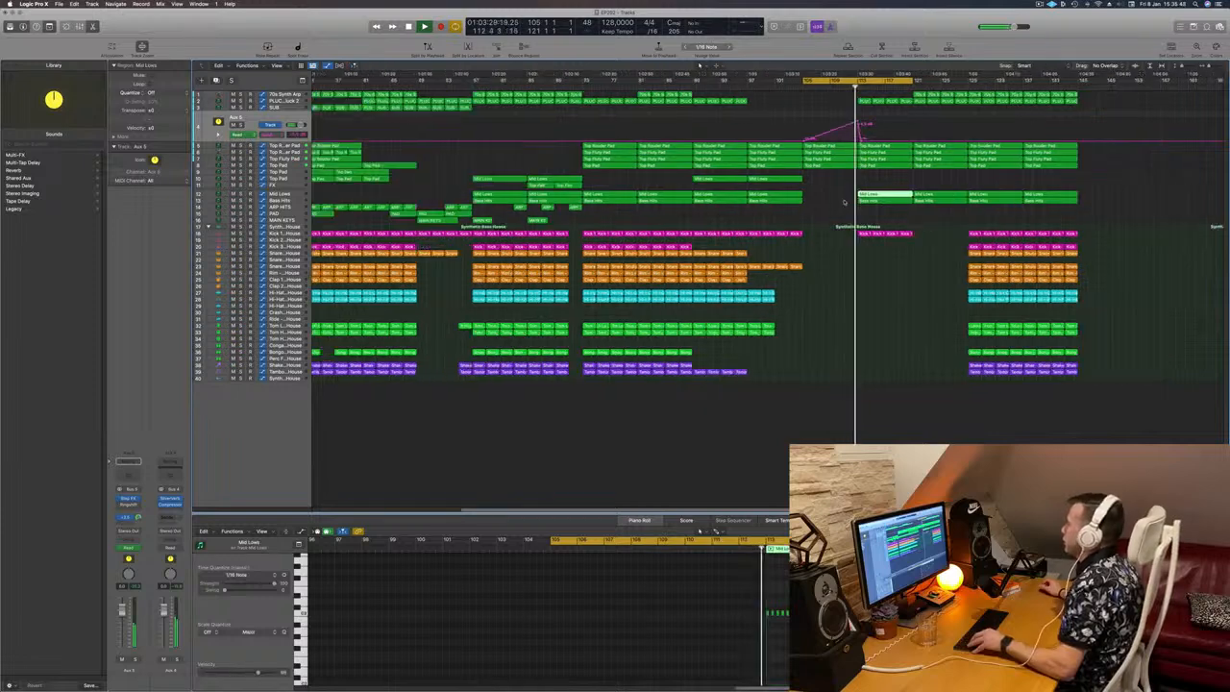
pyautogui.press('super+Left')
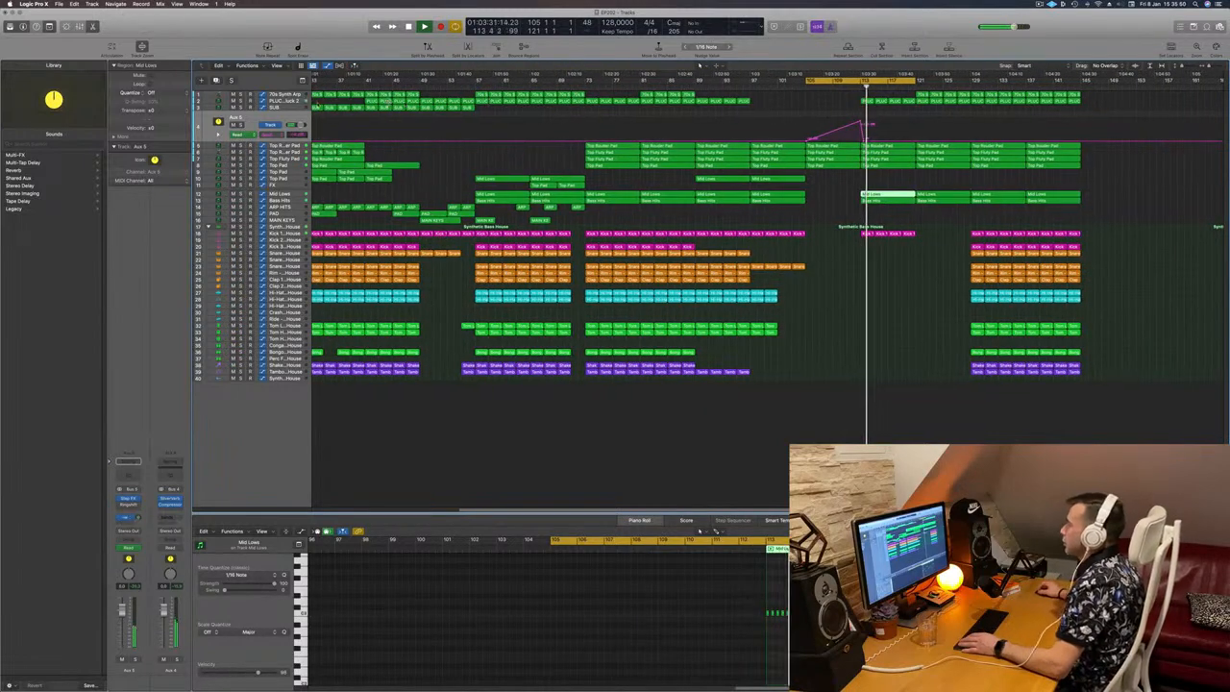
# Step: Draw automation rising across bars 113–121 on the PLUCK - Progressive Pluck 2 track and on Aux 5's send
pyautogui.click(285, 101)
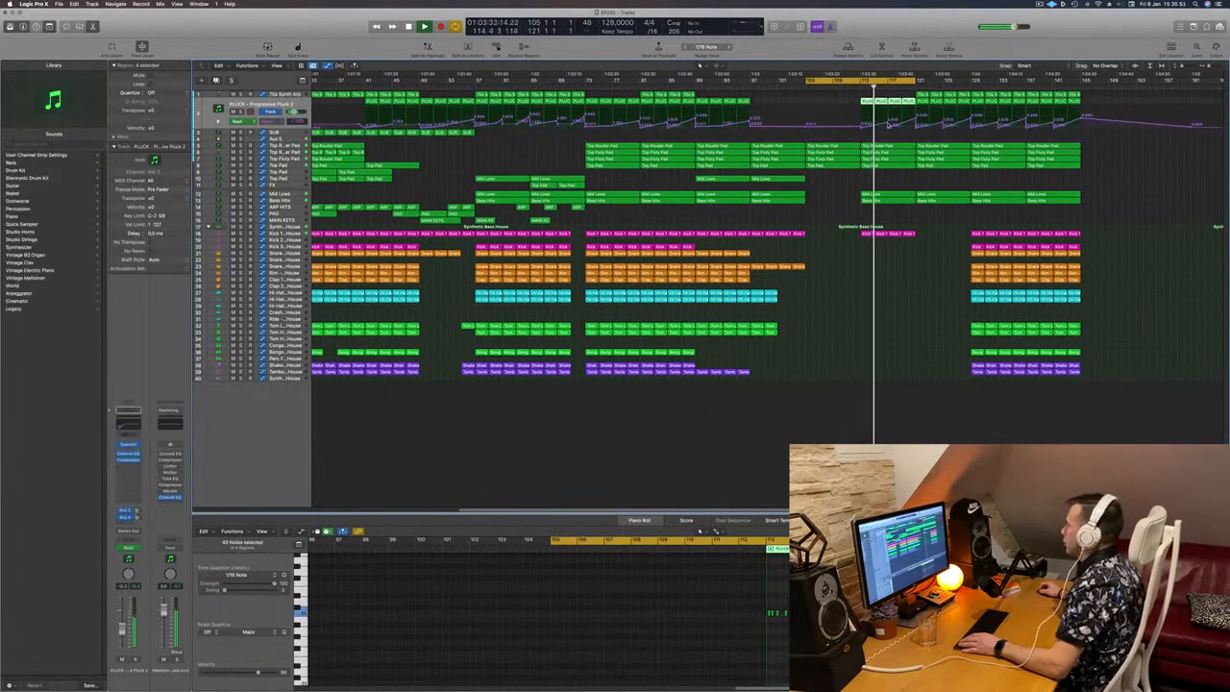
pyautogui.click(889, 125)
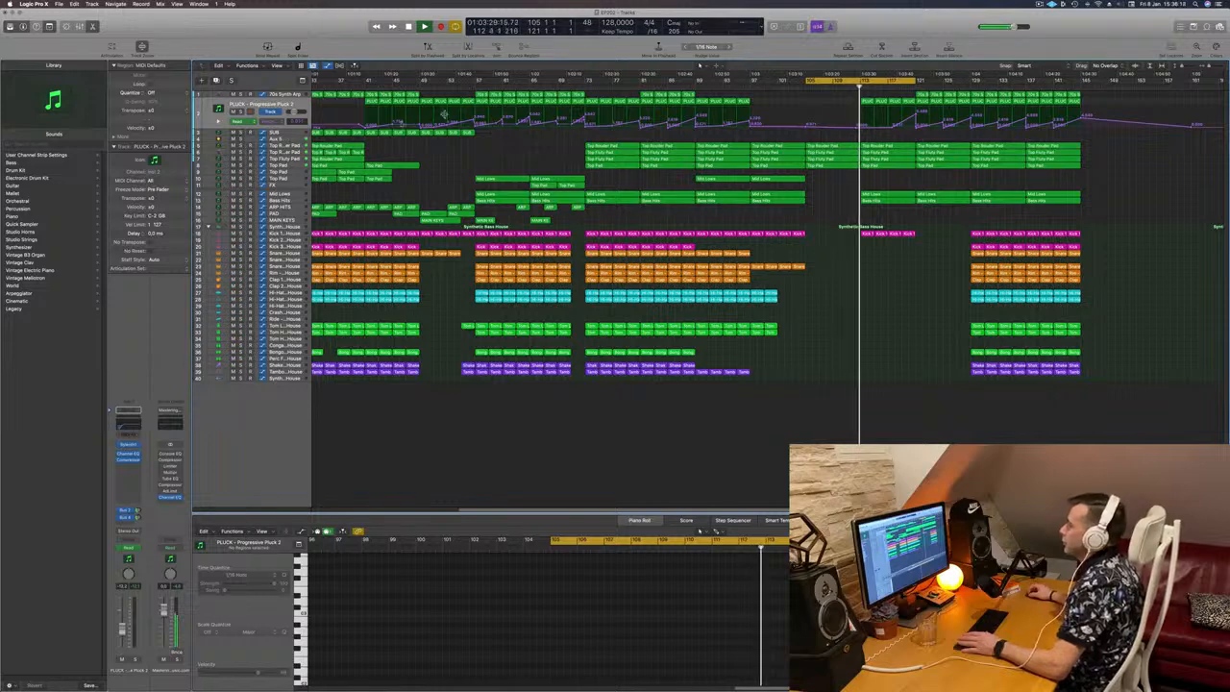
pyautogui.click(294, 140)
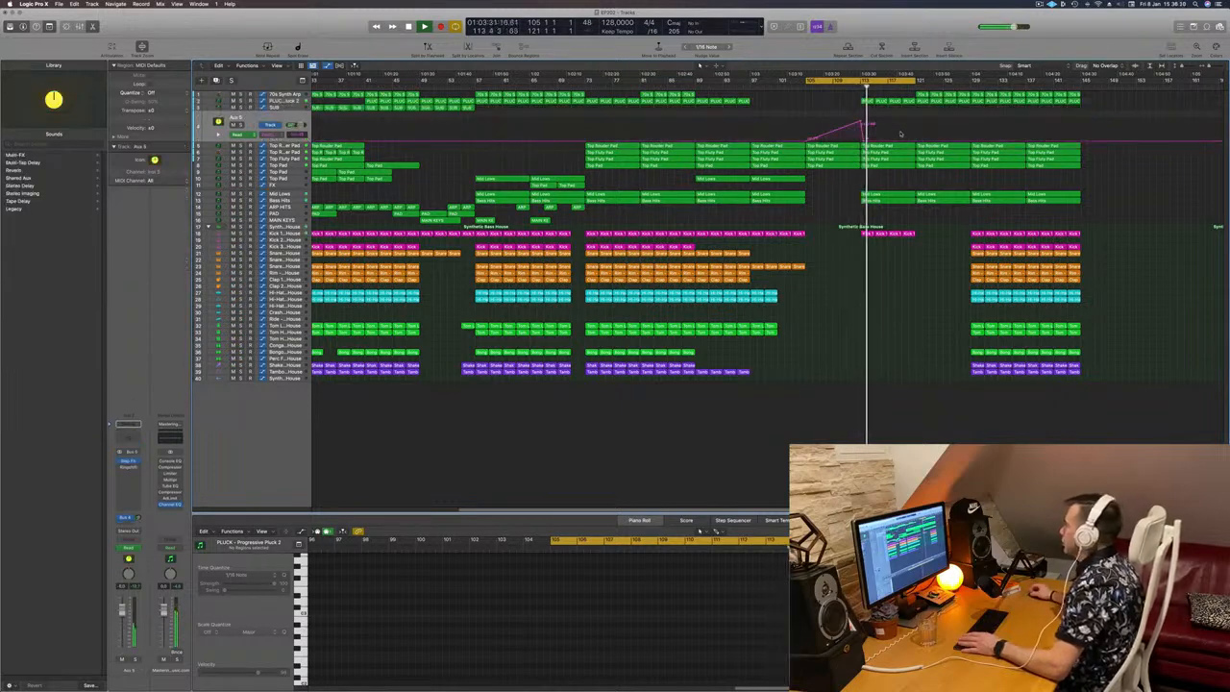
pyautogui.moveTo(914, 143); pyautogui.dragTo(915, 124)
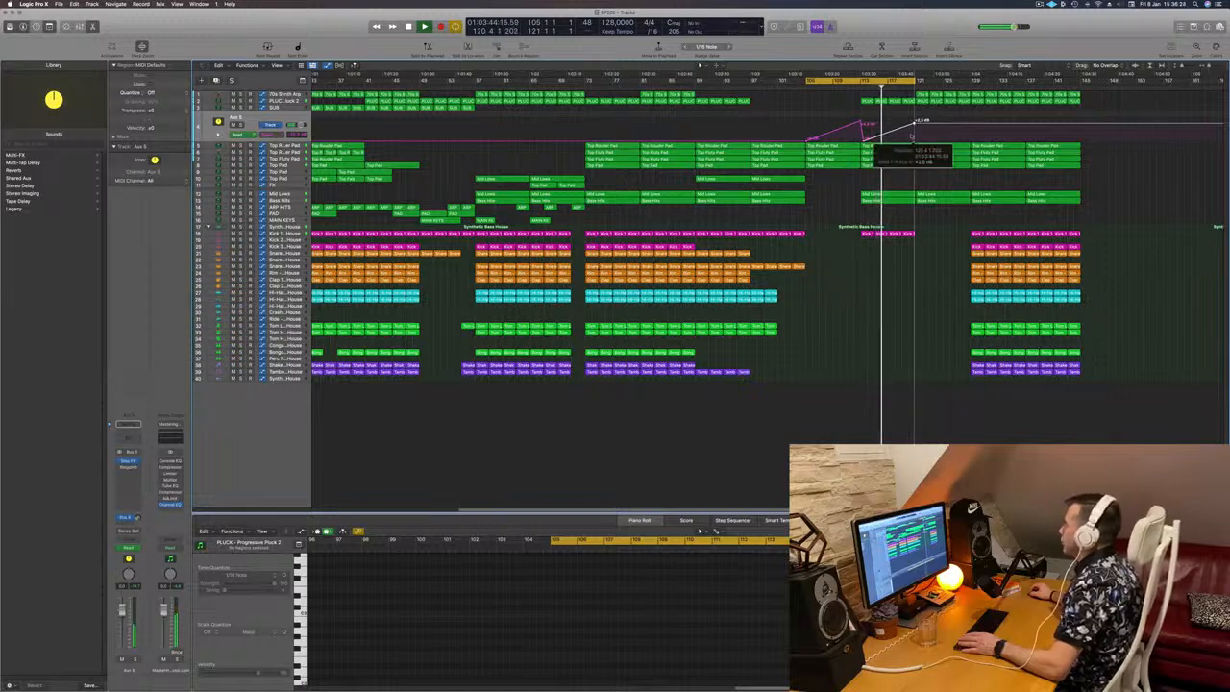
# Step: Thin out the Kick 1 copies, keeping the one at bar 113 and moving another to bar 121
pyautogui.click(879, 233)
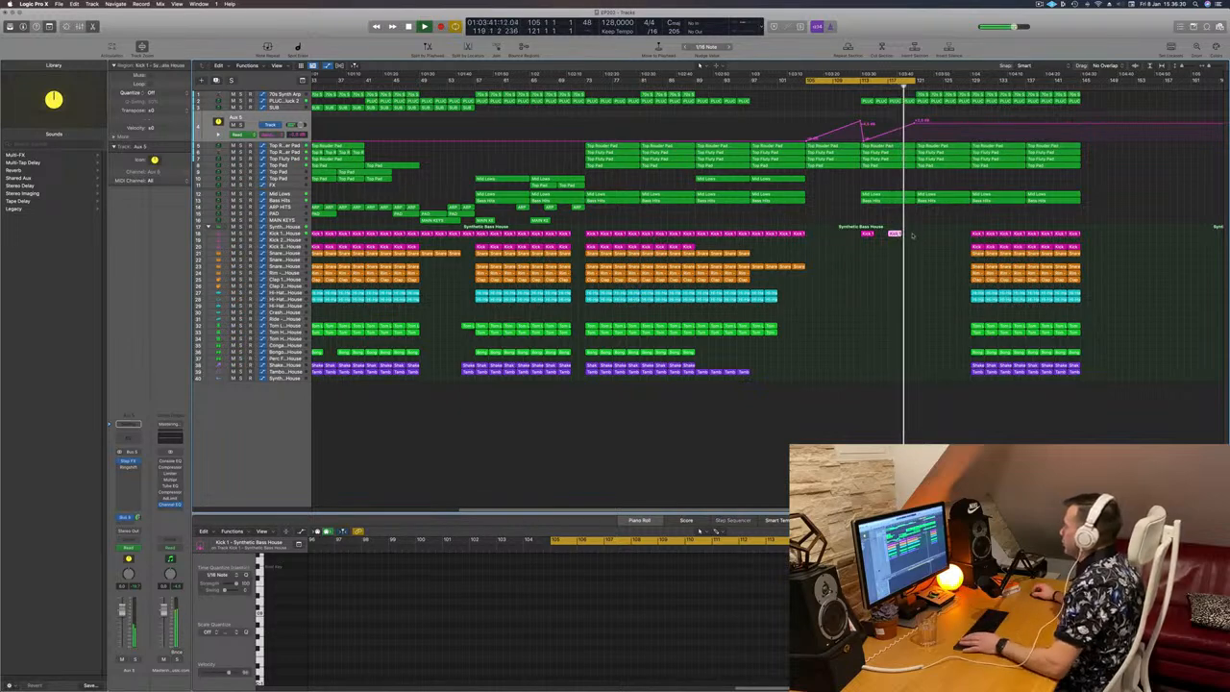
pyautogui.moveTo(897, 233); pyautogui.dragTo(923, 234)
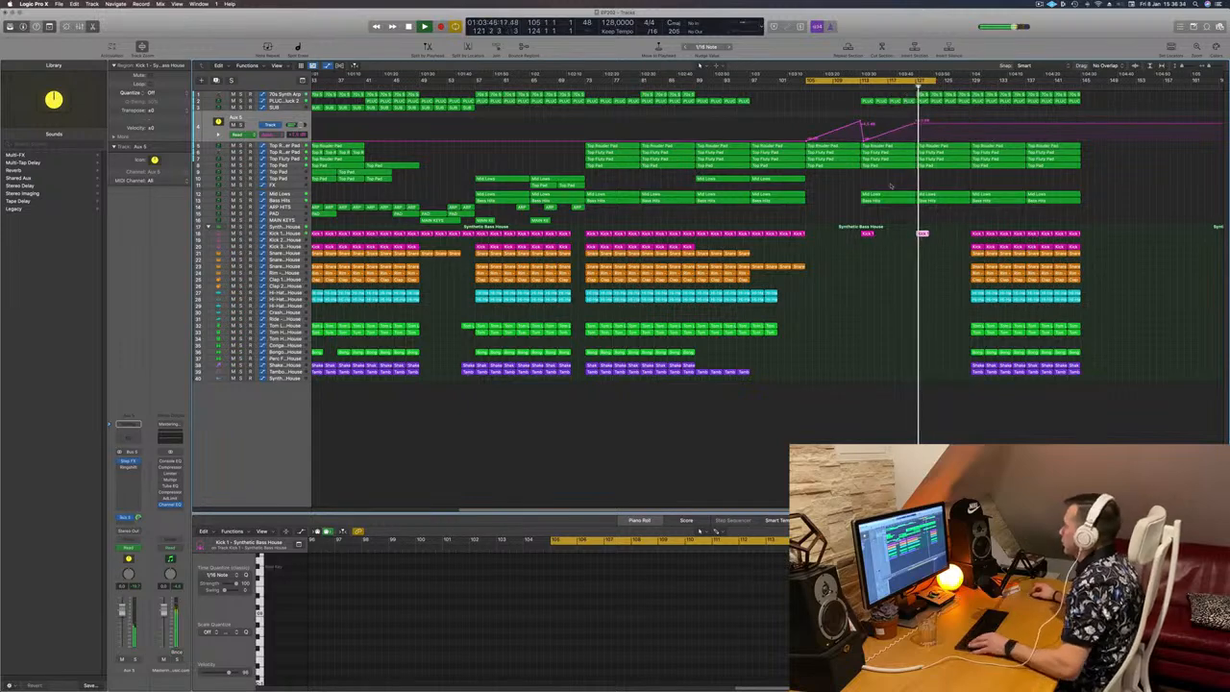
# Step: Shape the PLUCK - Progressive Pluck 2 automation into a peak at bar 121 that falls away gradually
pyautogui.scroll(-2, 896, 179)
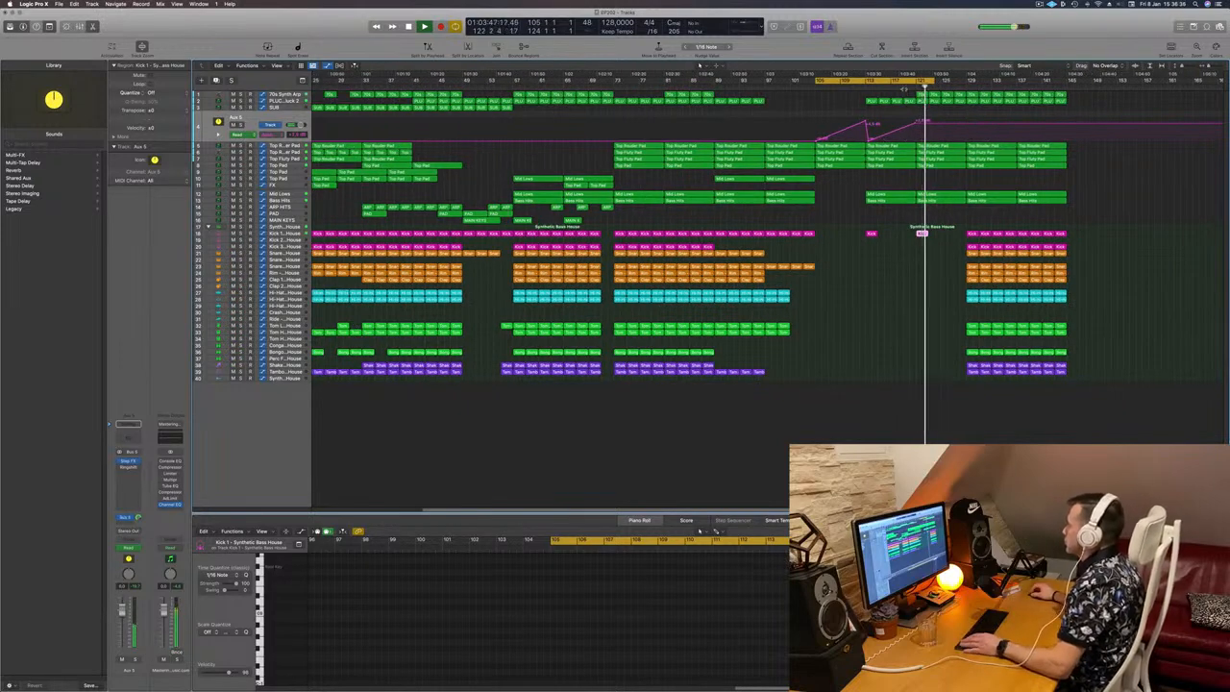
pyautogui.click(287, 100)
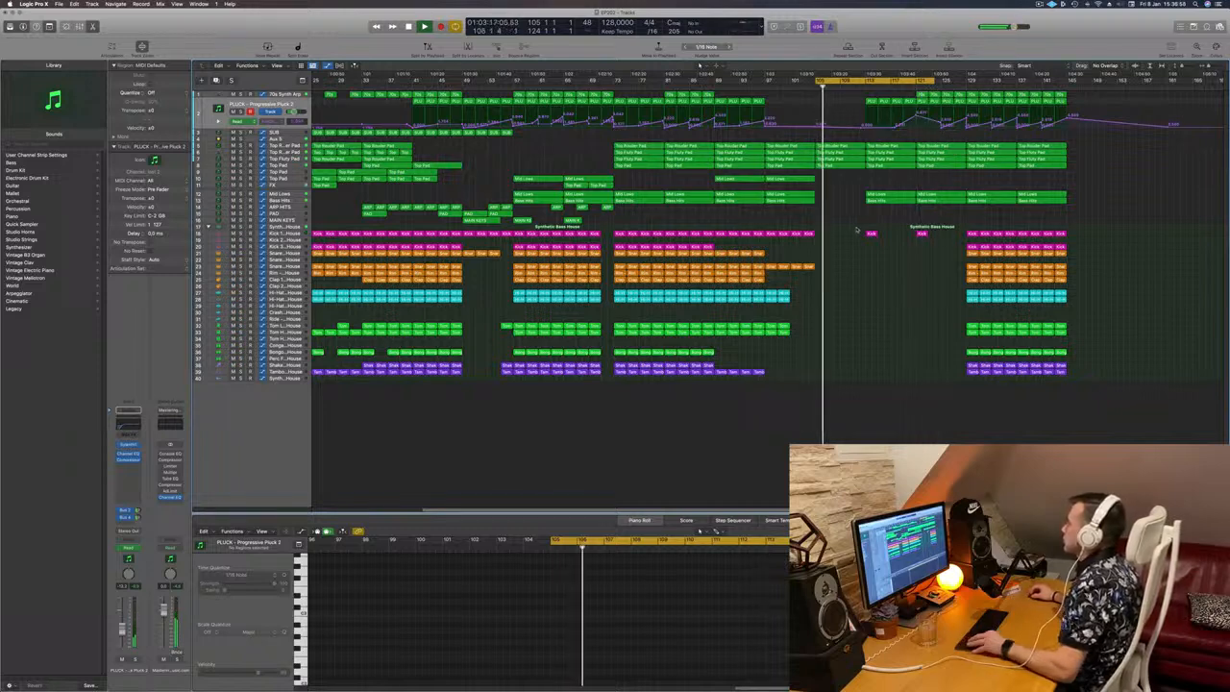
pyautogui.press('super+Left')
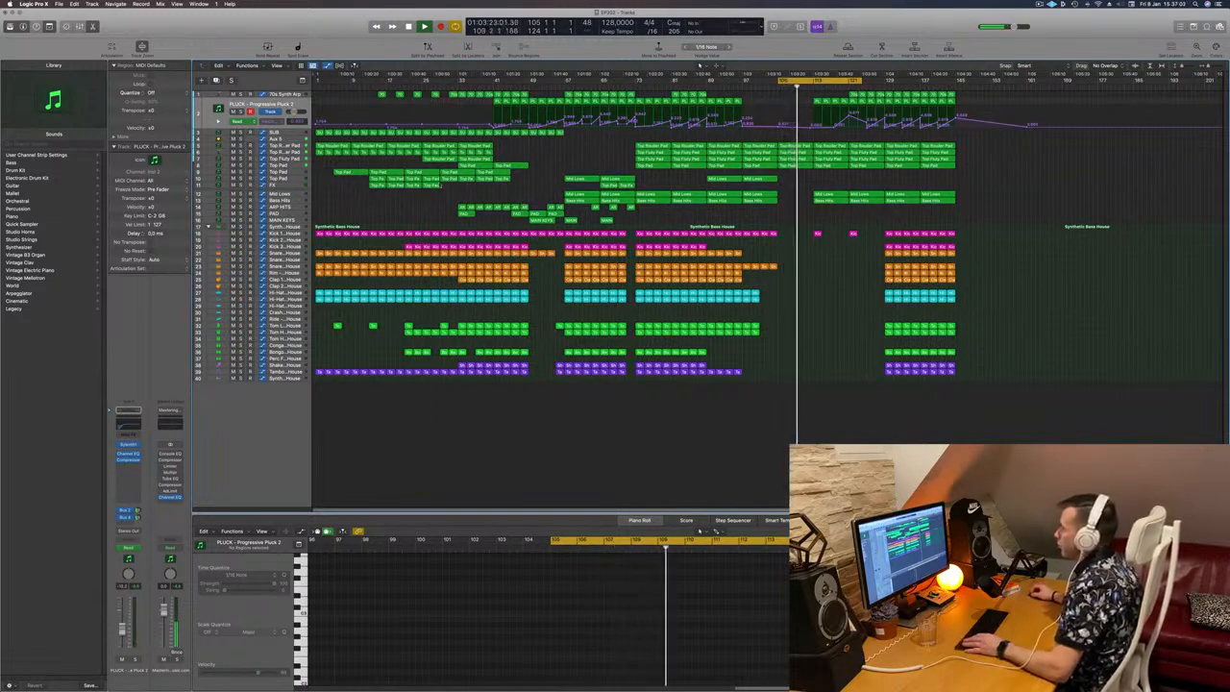
# Step: Copy the four Top Pad regions on the FX track, starting at bar 13, to bar 113 on the same track
pyautogui.click(375, 183)
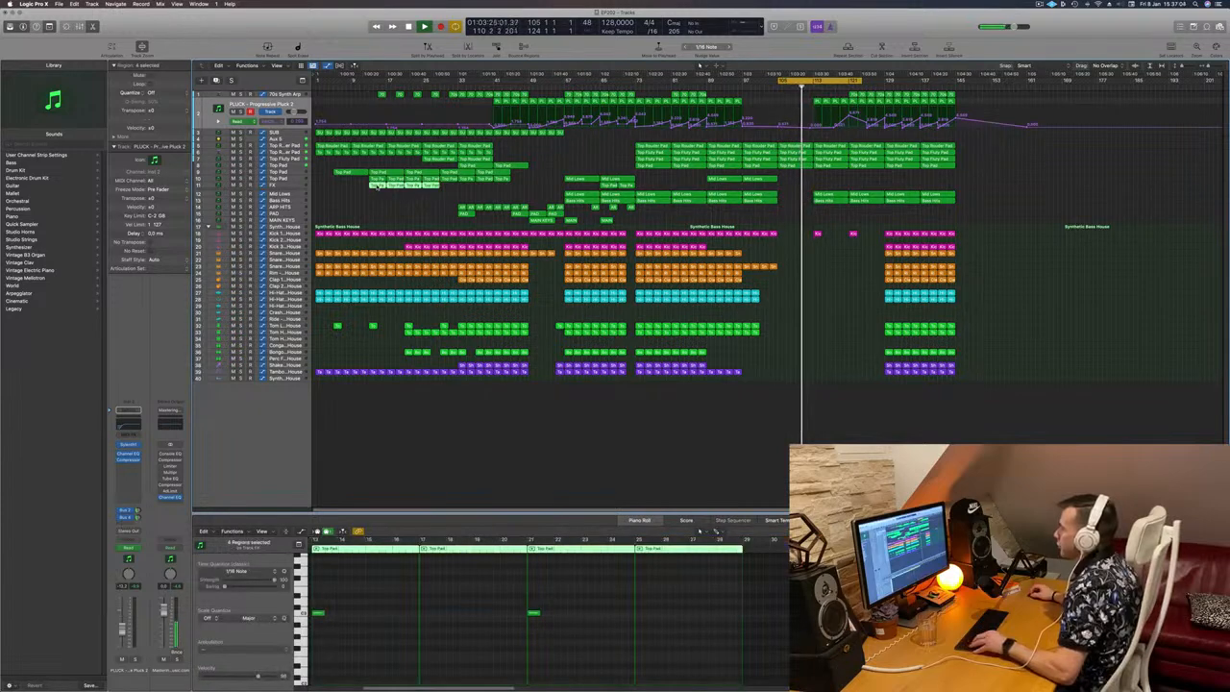
pyautogui.moveTo(380, 192); pyautogui.dragTo(829, 192)
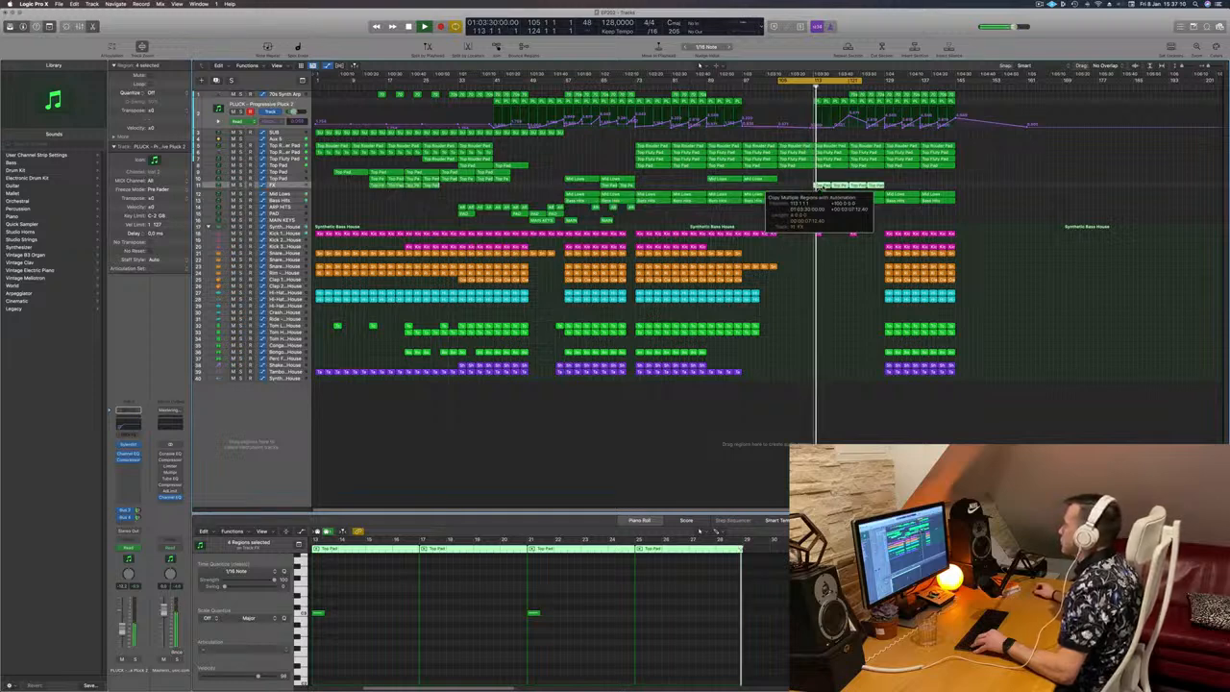
pyautogui.moveTo(823, 188); pyautogui.dragTo(824, 189)
pyautogui.scroll(3, 842, 182)
pyautogui.scroll(-3, 842, 182)
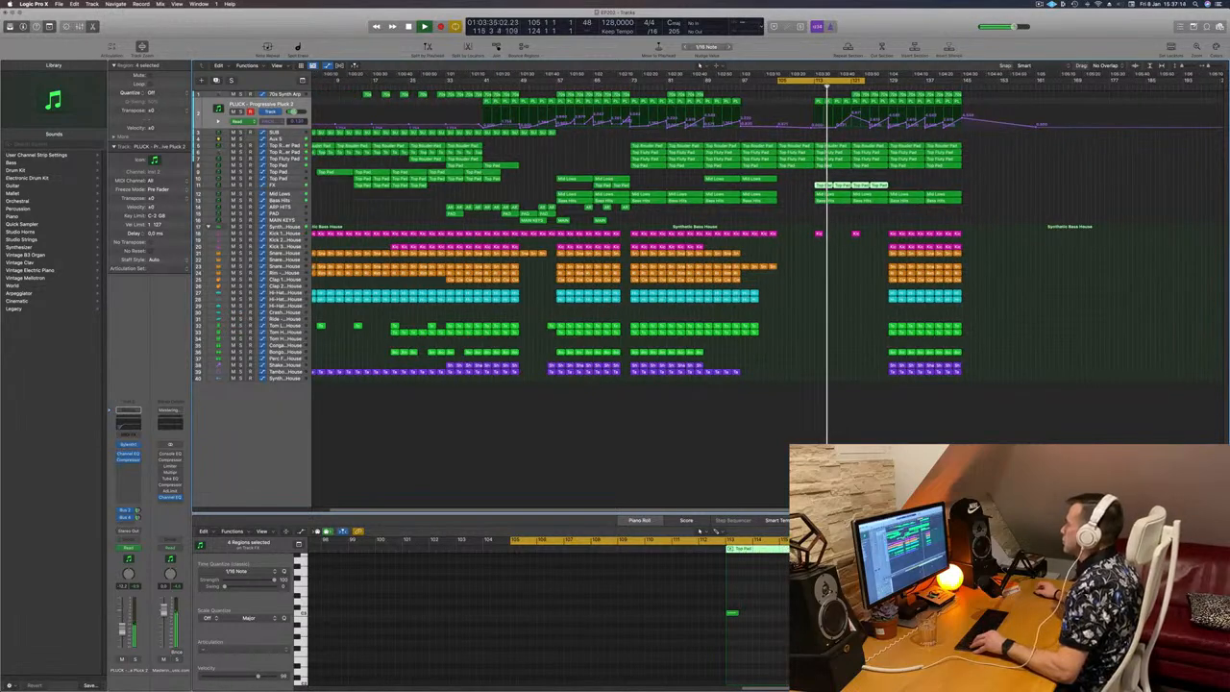
# Step: Copy four Tambourine regions into bars 121–129 on the same track
pyautogui.scroll(1, 842, 181)
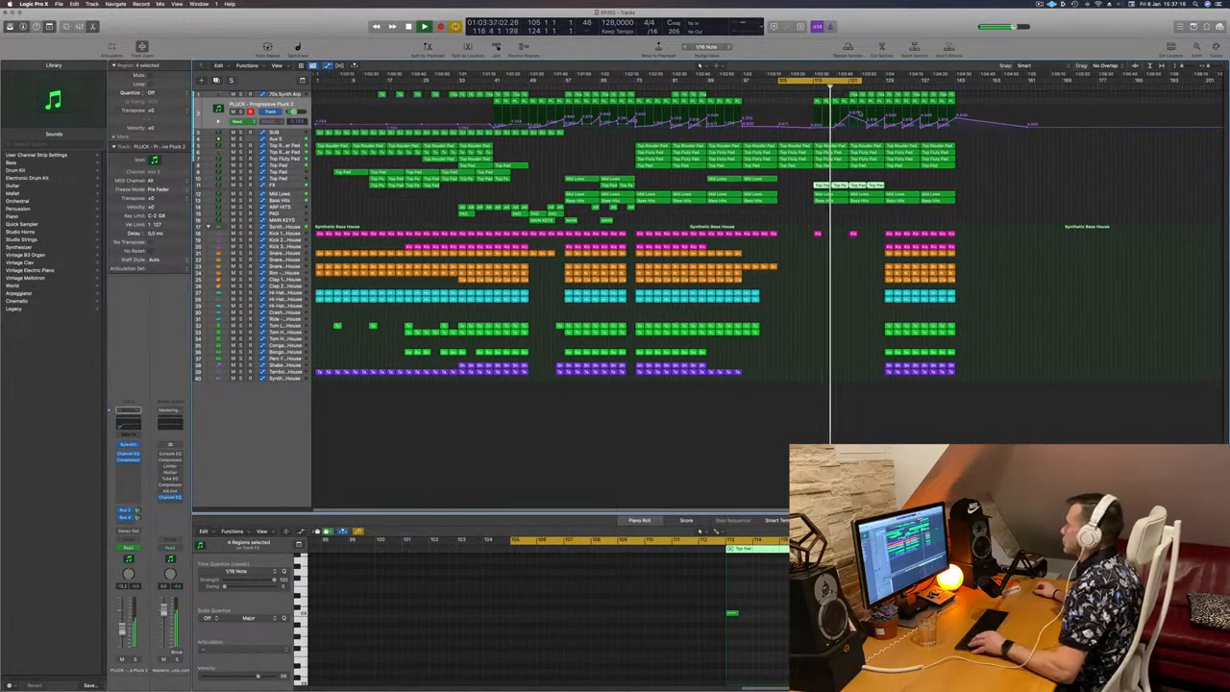
pyautogui.scroll(2, 892, 216)
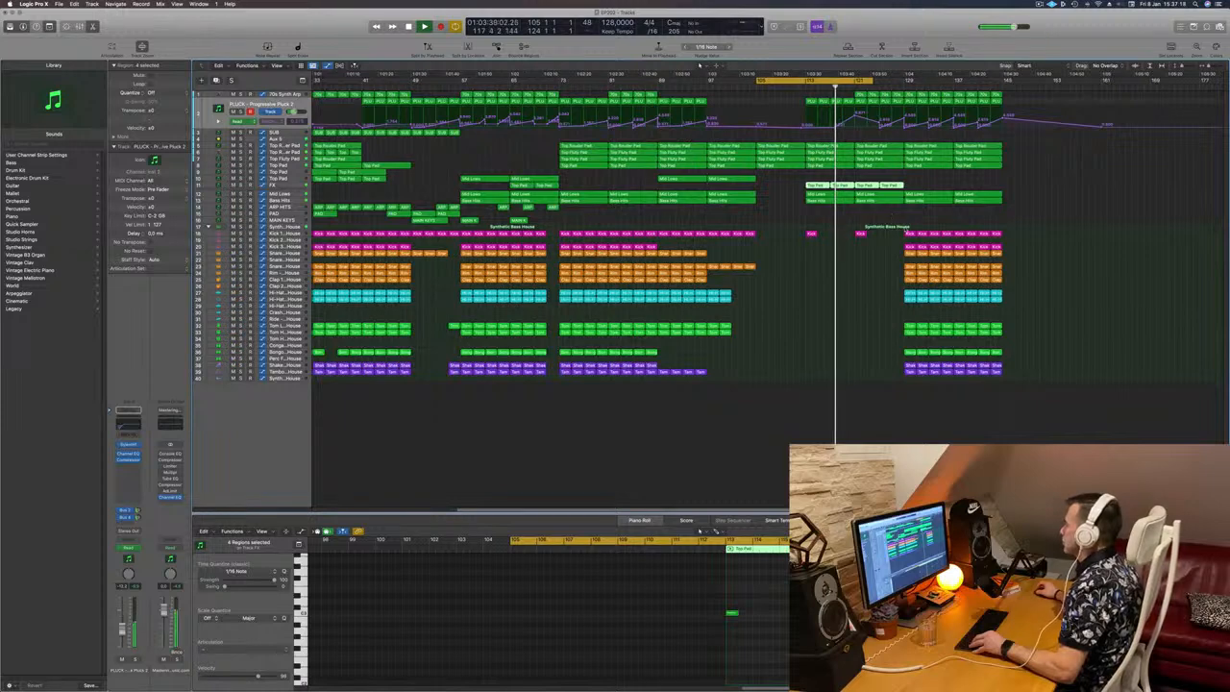
pyautogui.moveTo(890, 370)
pyautogui.mouseDown()
pyautogui.moveTo(951, 378)
pyautogui.moveTo(882, 380)
pyautogui.moveTo(870, 358)
pyautogui.mouseUp()
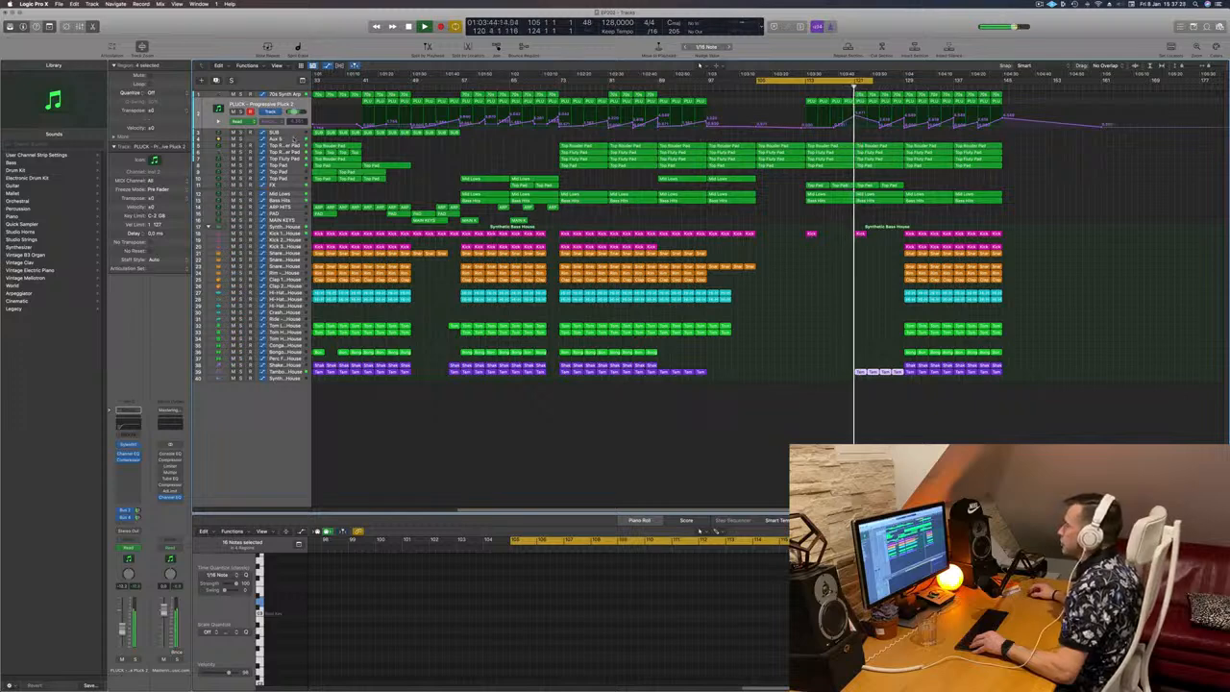
# Step: Make Aux 5's send automation drop back sharply at bar 121, after its second rise
pyautogui.click(295, 139)
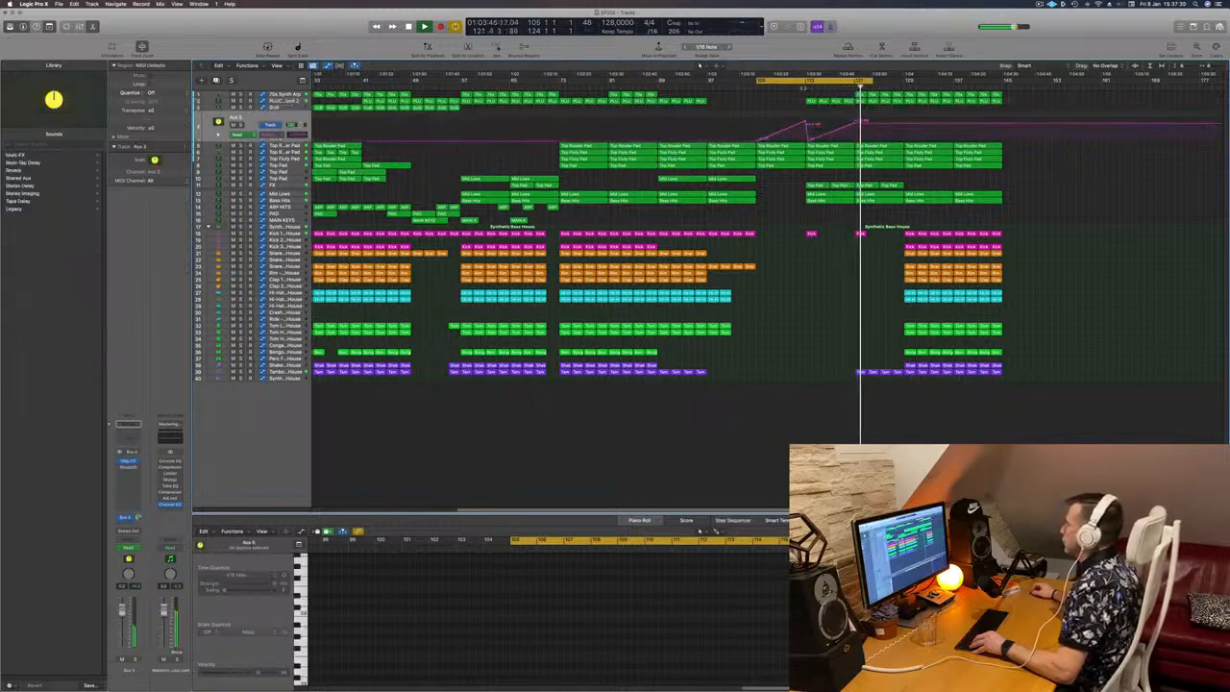
pyautogui.moveTo(858, 125); pyautogui.dragTo(857, 136)
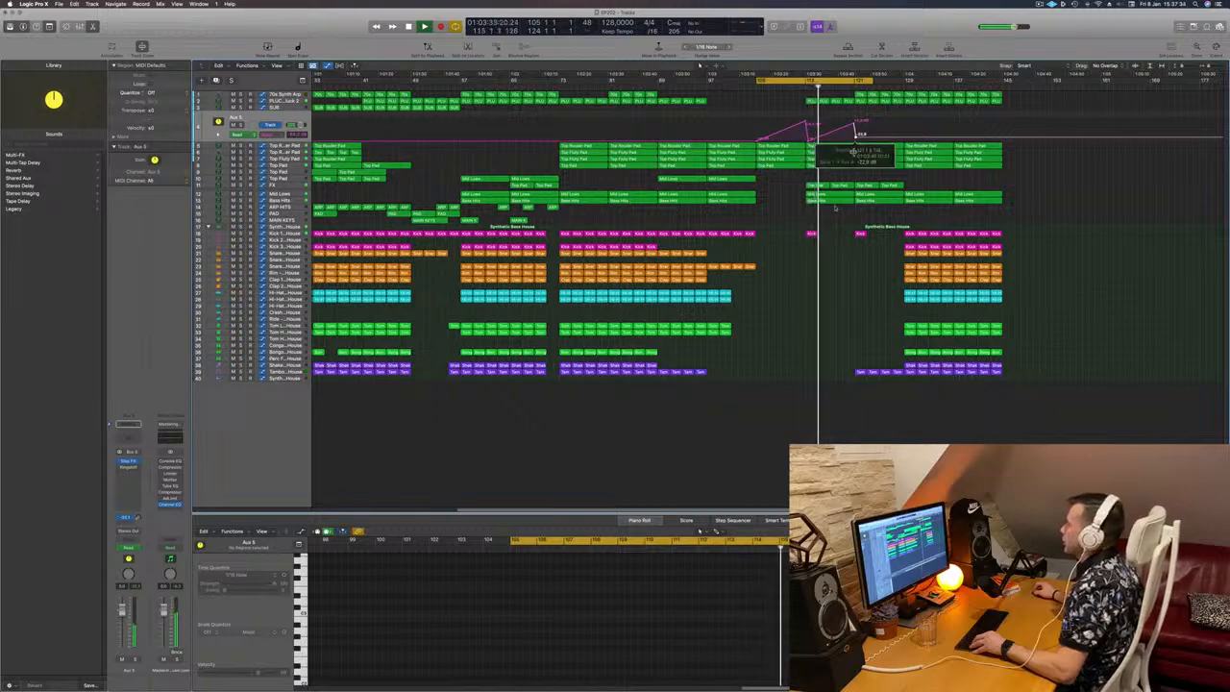
pyautogui.scroll(-4, 803, 291)
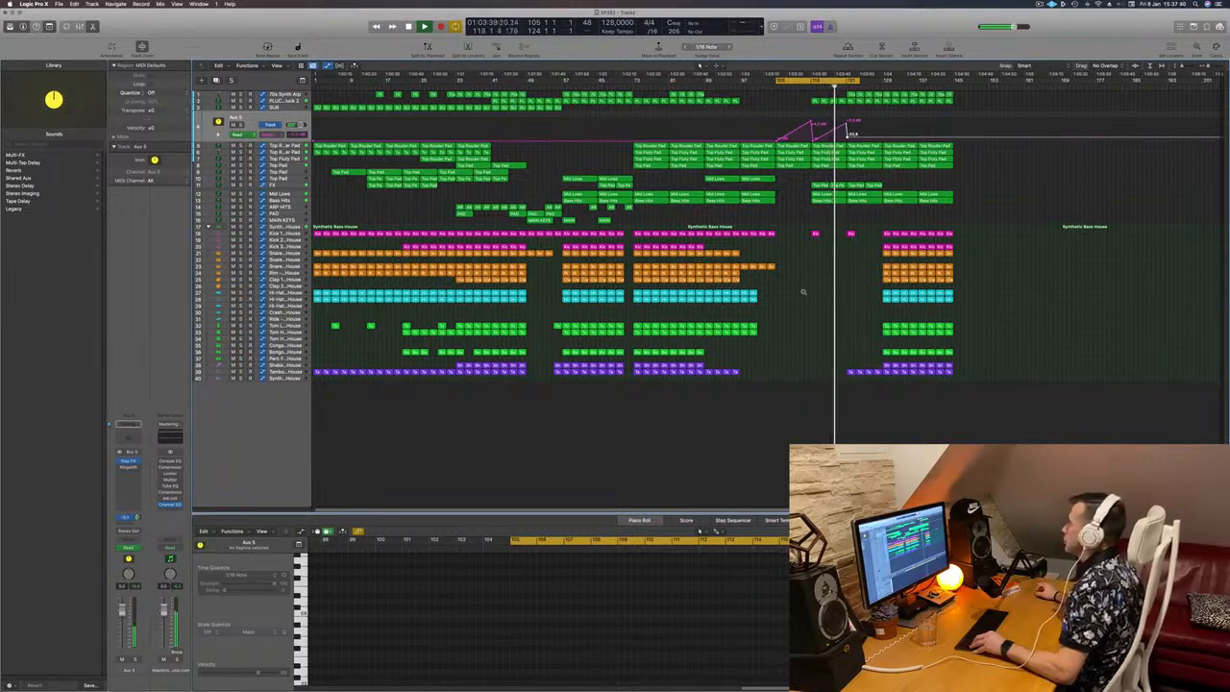
pyautogui.scroll(2, 846, 202)
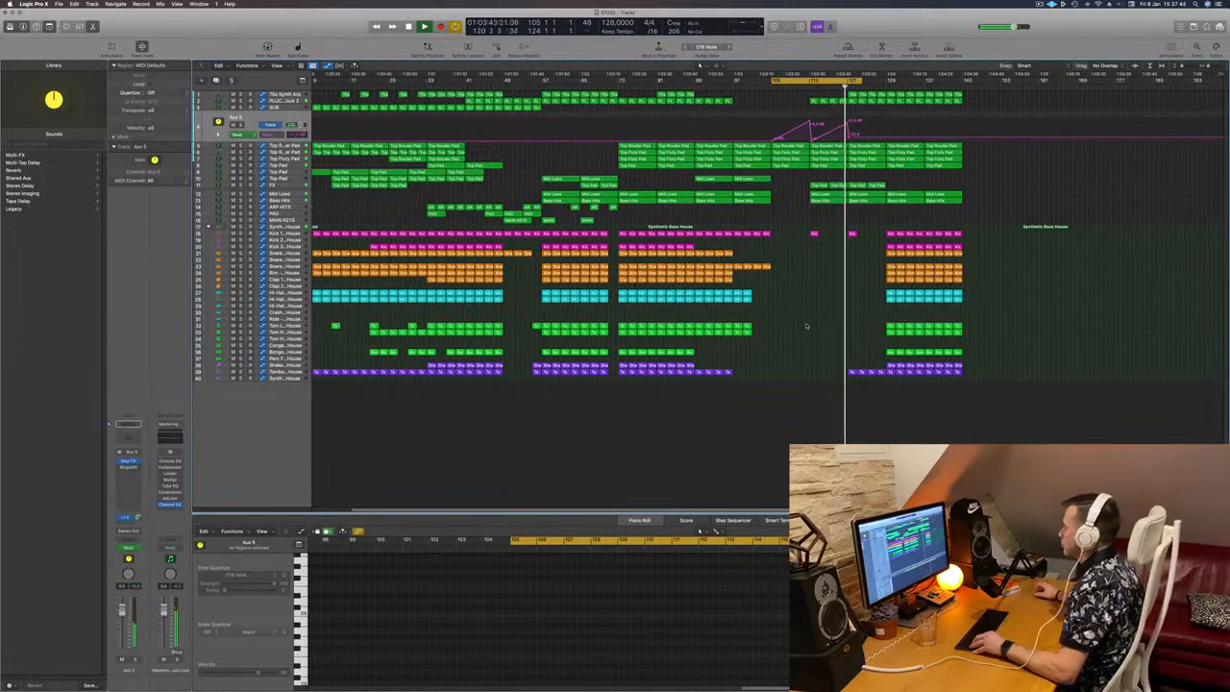
# Step: Automate the 70s Synth Arp's cutoff to rise and fall across bars 121–129, and extend the cycle area to bar 129
pyautogui.click(296, 95)
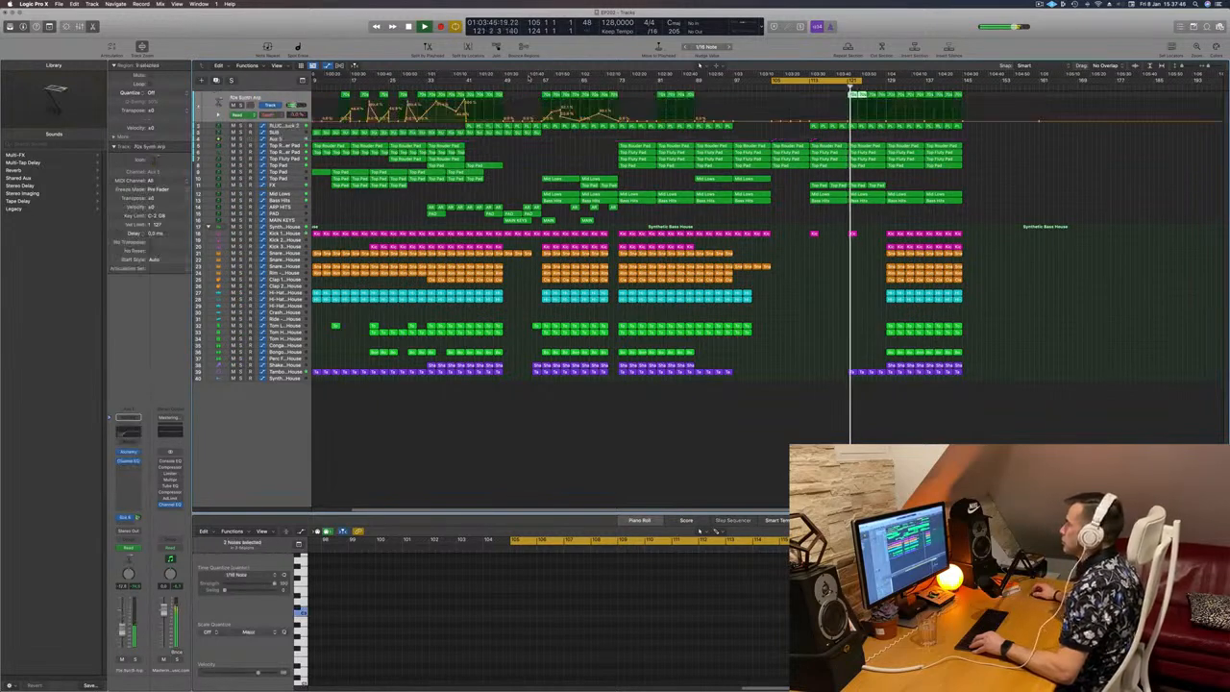
pyautogui.click(867, 122)
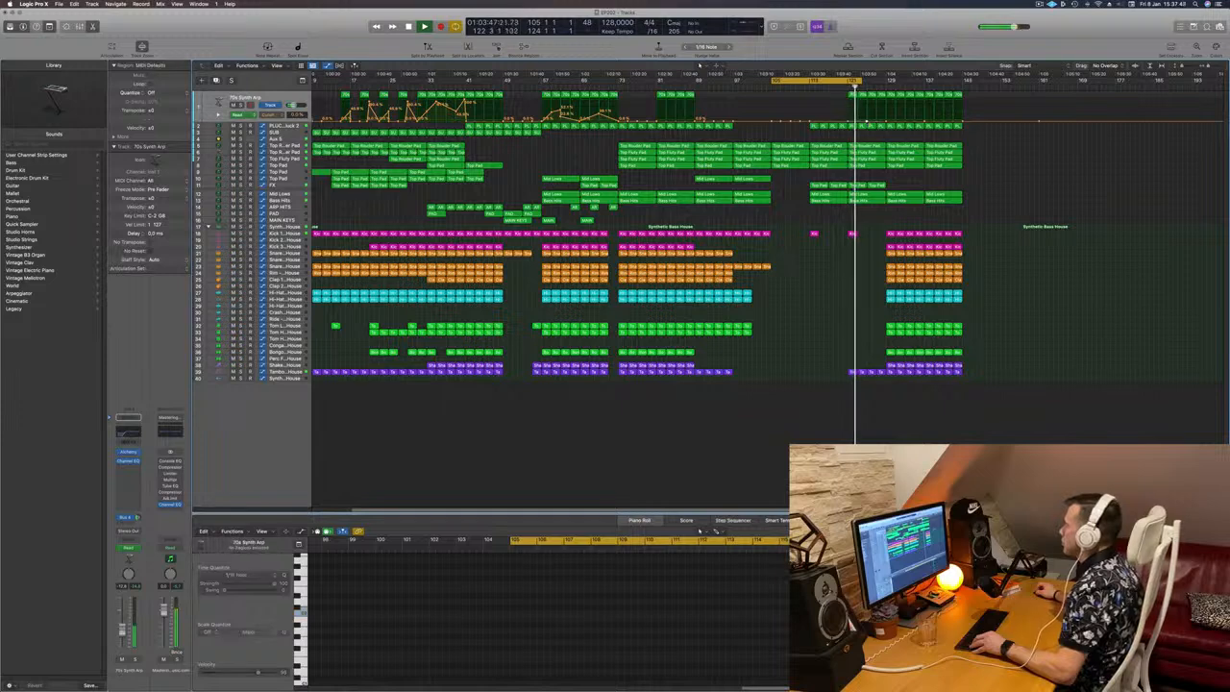
pyautogui.moveTo(861, 82); pyautogui.dragTo(886, 102)
pyautogui.scroll(-1, 814, 300)
pyautogui.scroll(-1, 817, 288)
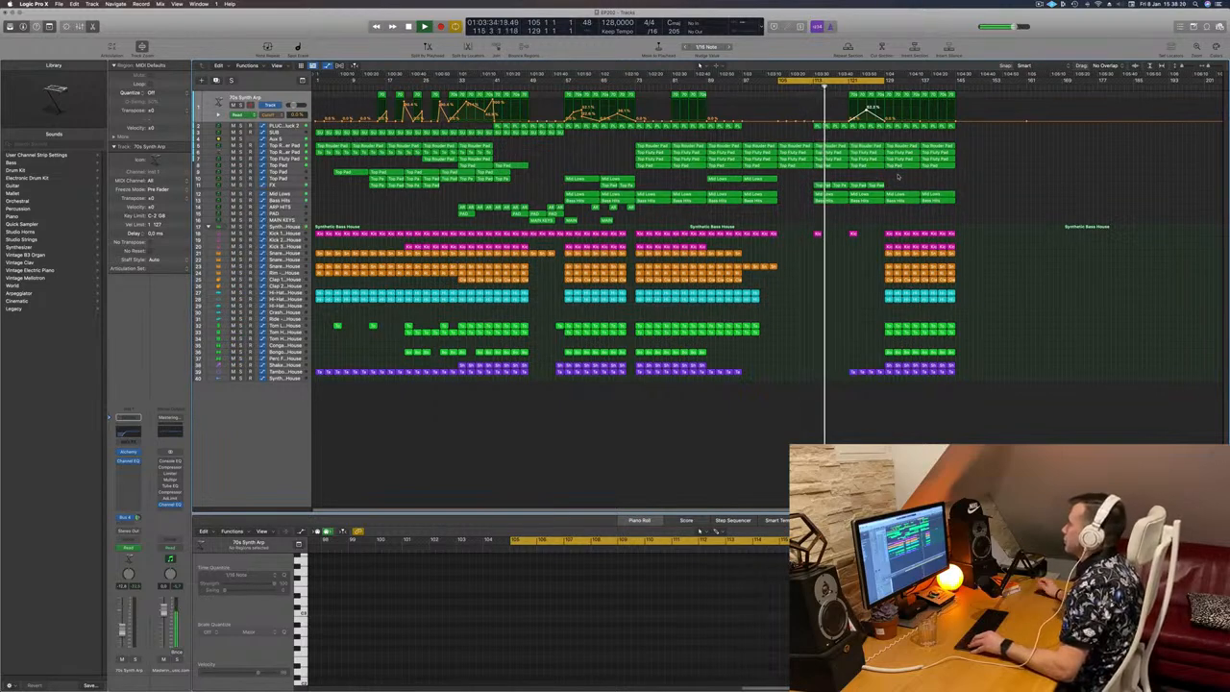
# Step: Delete all 70s Synth Arp regions after bar 129
pyautogui.press('super+Right')
pyautogui.press('super+Right')
pyautogui.press('super+Right')
pyautogui.press('super+Right')
pyautogui.press('super+Right')
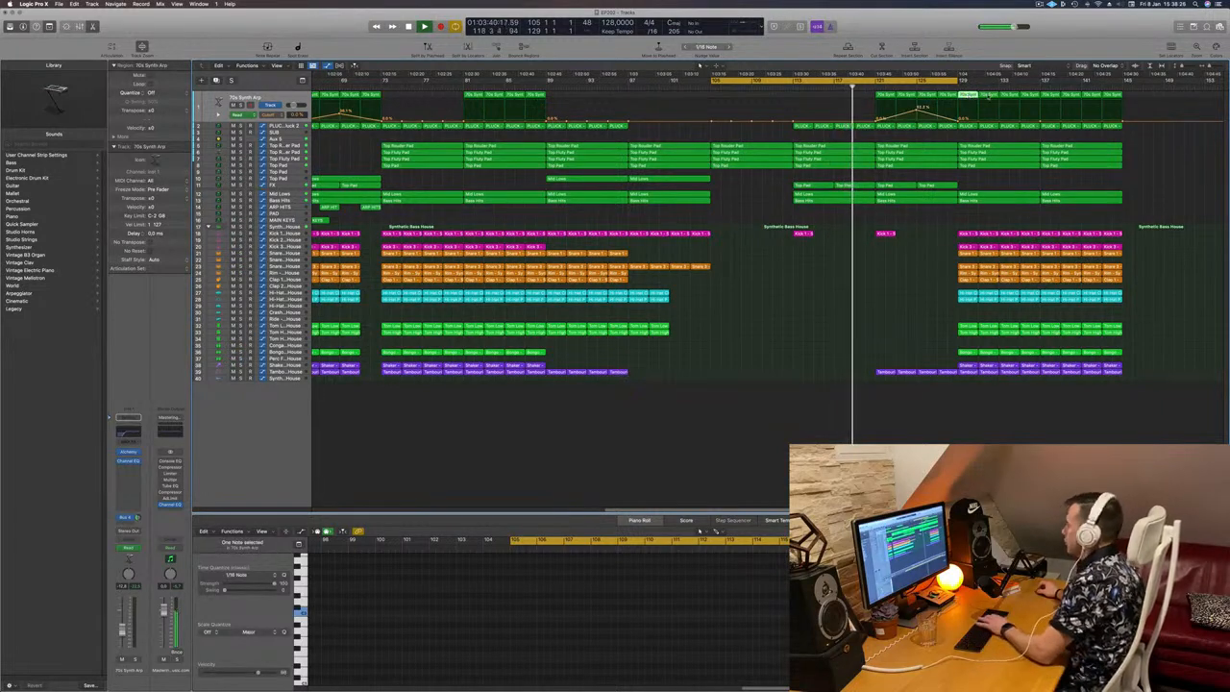
pyautogui.click(995, 94)
pyautogui.press('Delete')
pyautogui.click(1030, 95)
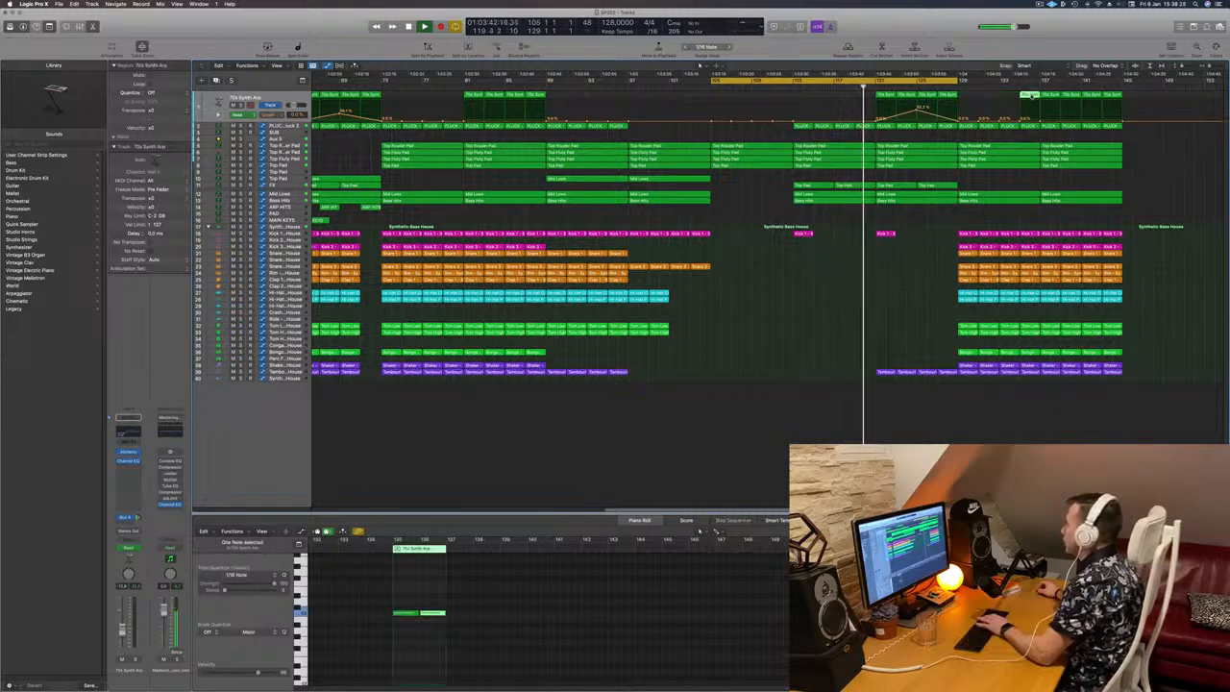
pyautogui.press('Delete')
pyautogui.click(1049, 95)
pyautogui.press('Delete')
pyautogui.click(1071, 95)
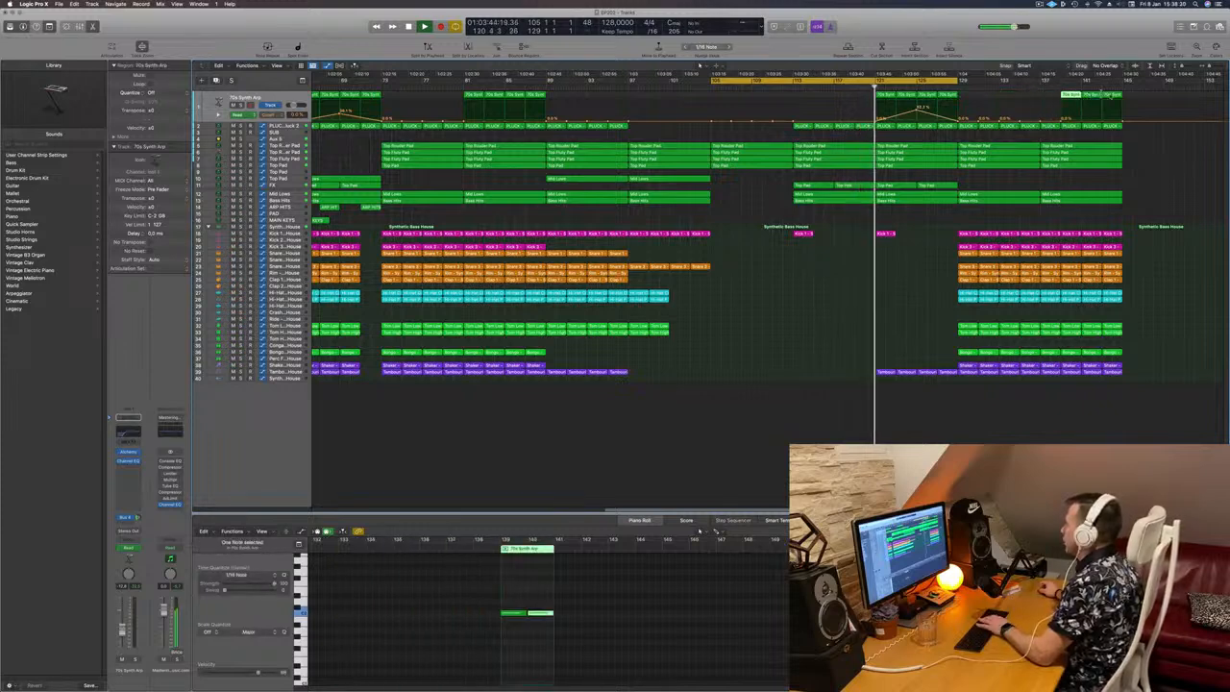
pyautogui.press('Delete')
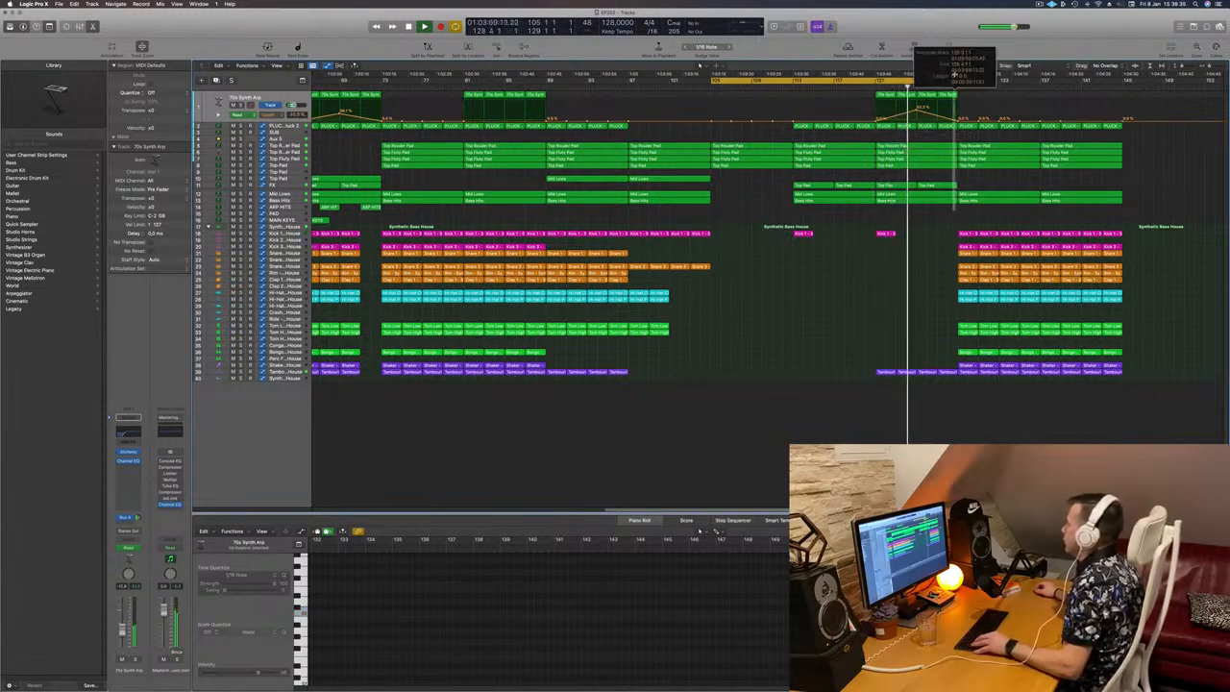
# Step: Cut a short gap before bar 129 in the synth, pad and bass regions, splitting crossing notes, and extend the cycle to about bar 135
pyautogui.press('super+t')
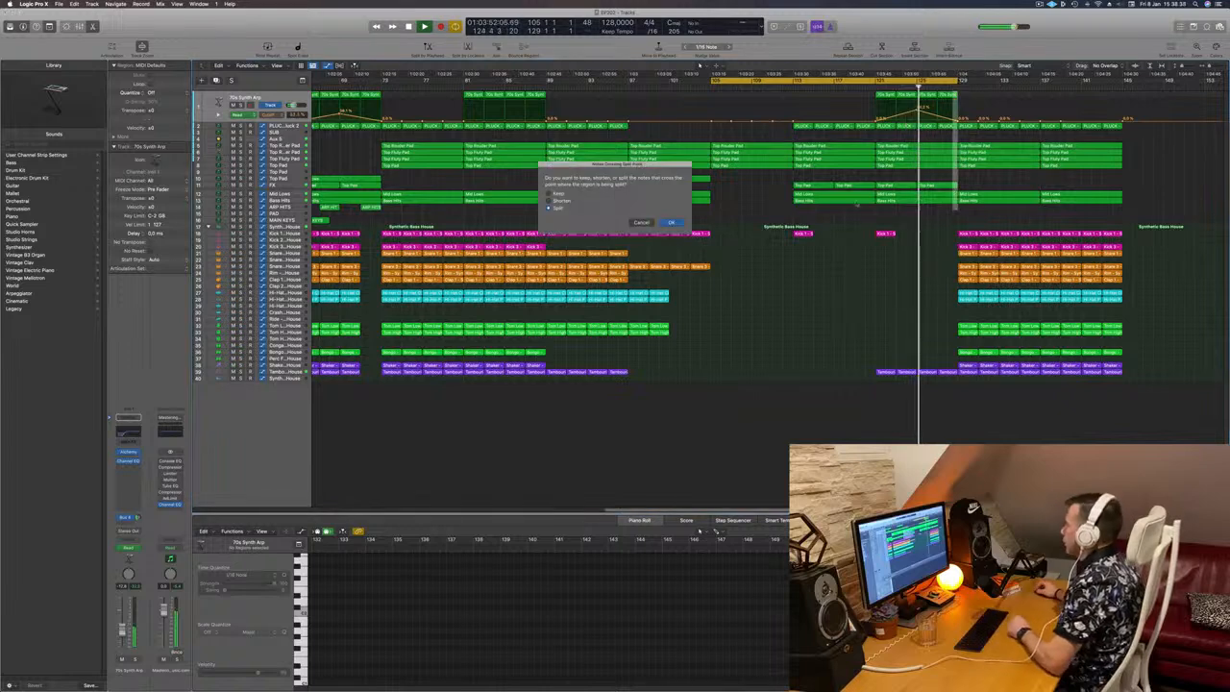
pyautogui.click(671, 222)
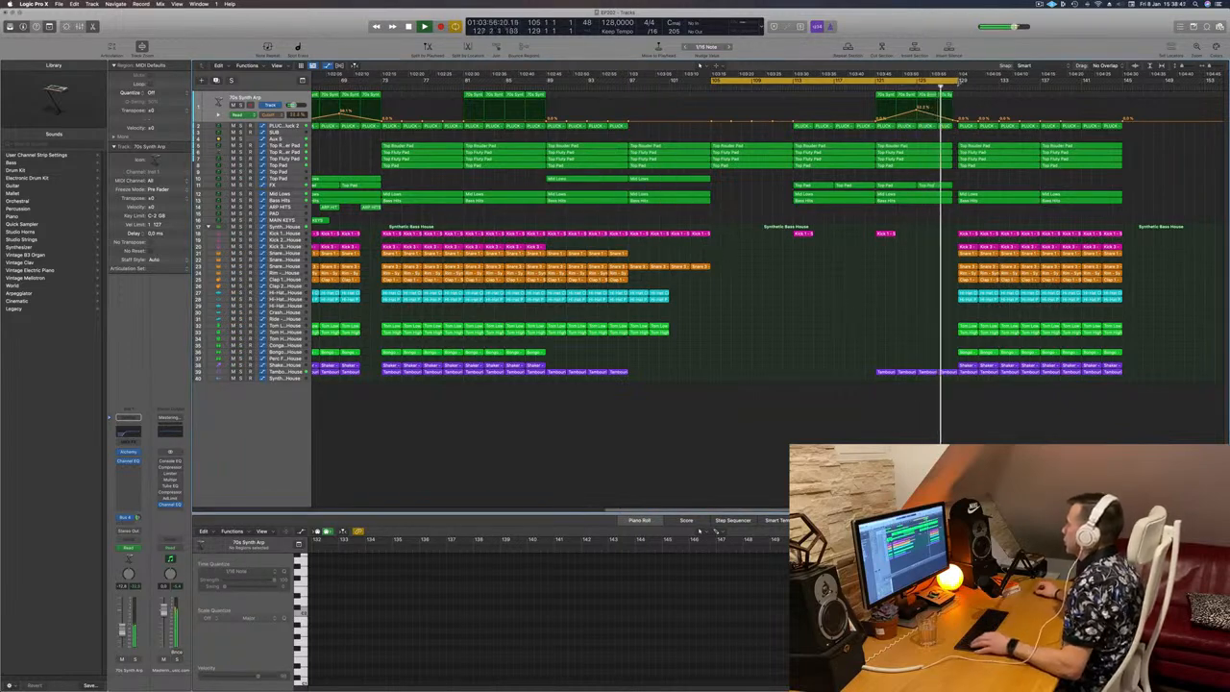
pyautogui.moveTo(960, 83); pyautogui.dragTo(1019, 84)
pyautogui.hscroll(-3, 1049, 179)
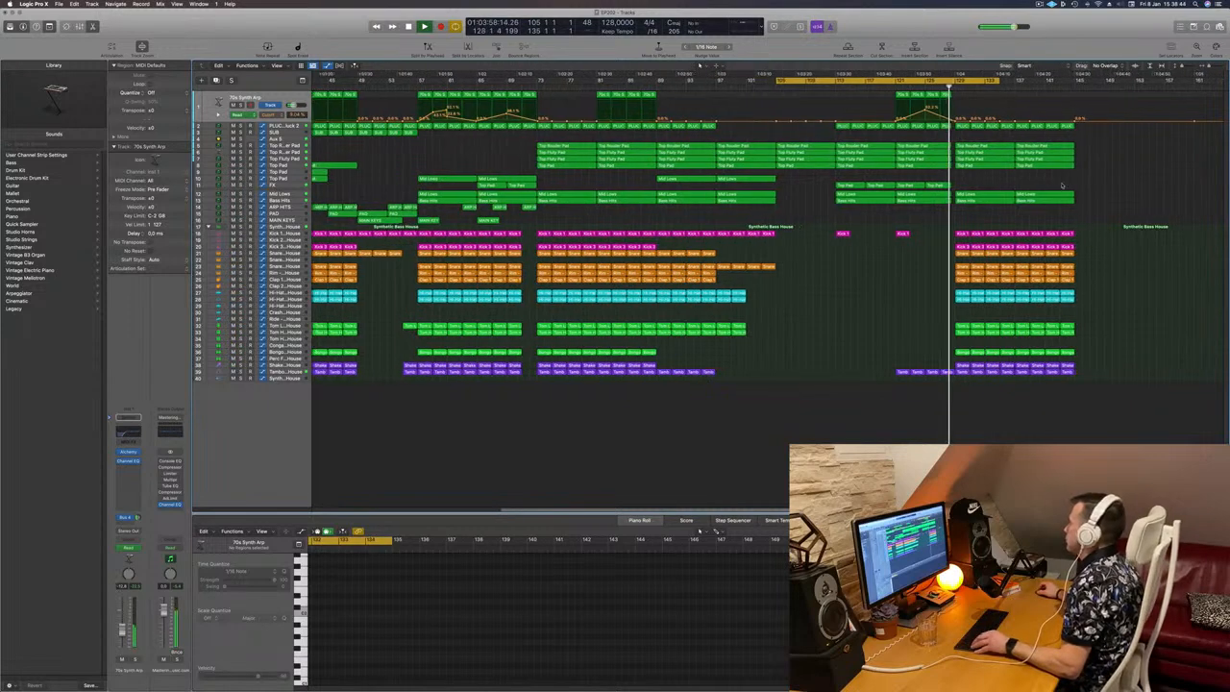
# Step: Listen to the transition into bar 129, and delete the Top Rouder Pad region on track 5 at bars 129–137
pyautogui.hscroll(3, 1048, 178)
pyautogui.hscroll(2, 1063, 182)
pyautogui.hscroll(-6, 1063, 182)
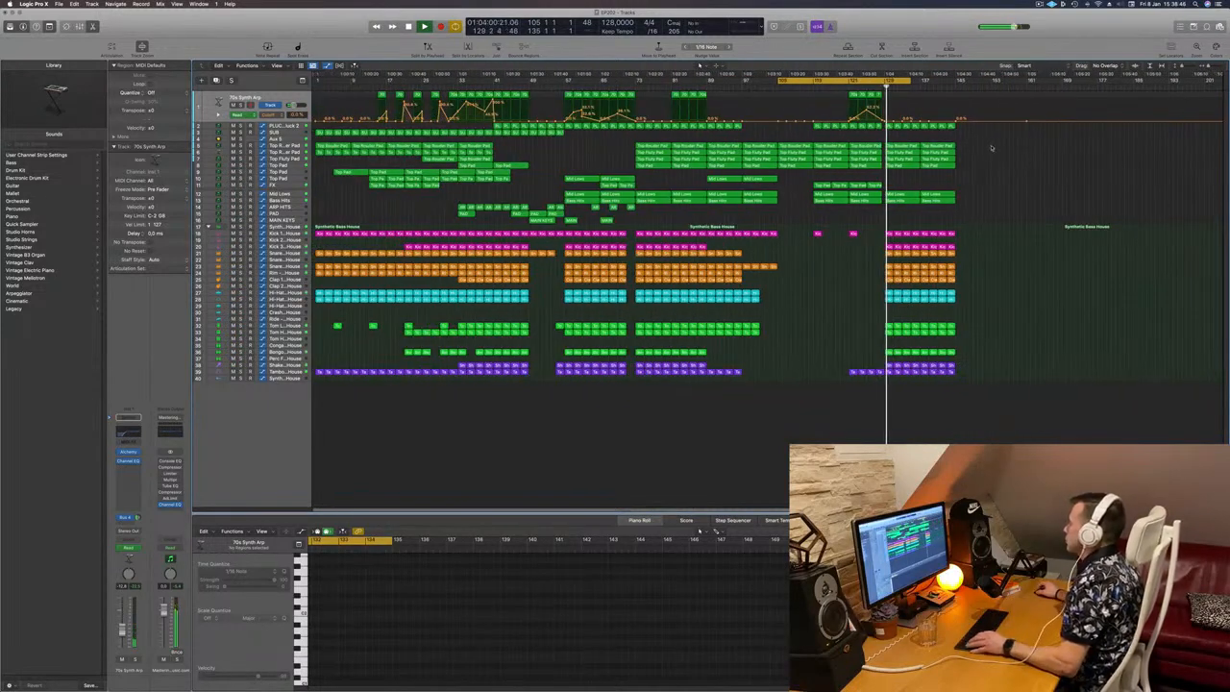
pyautogui.hscroll(4, 990, 147)
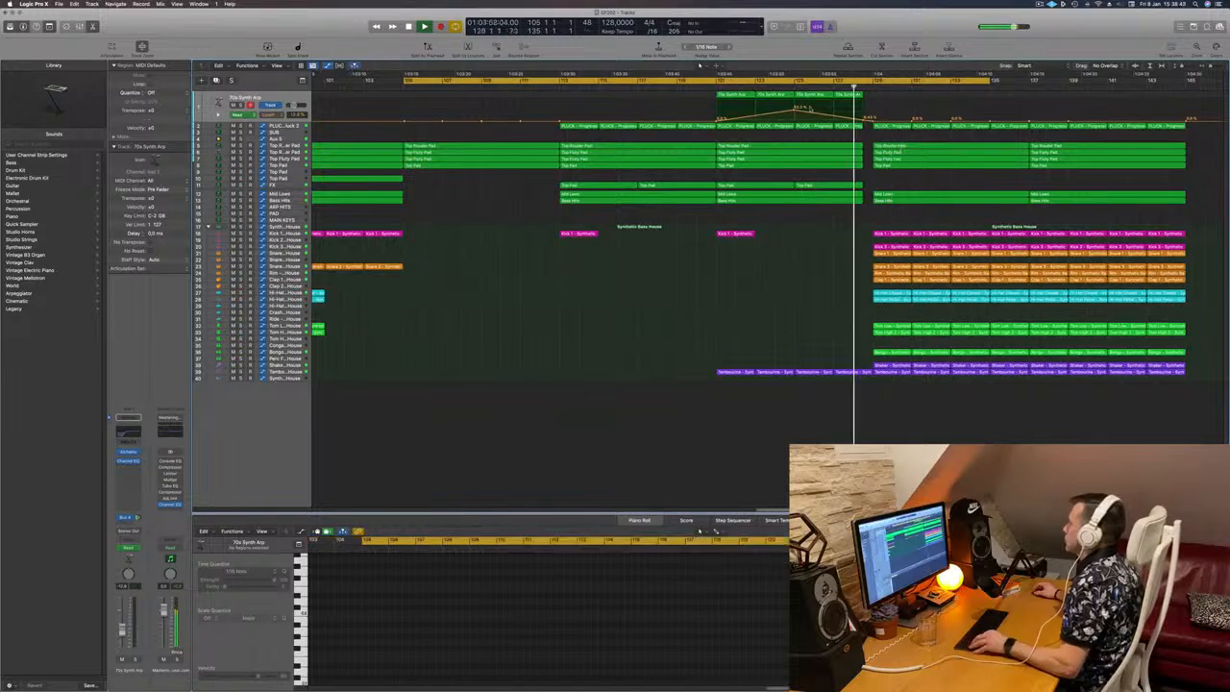
pyautogui.hscroll(-1, 895, 170)
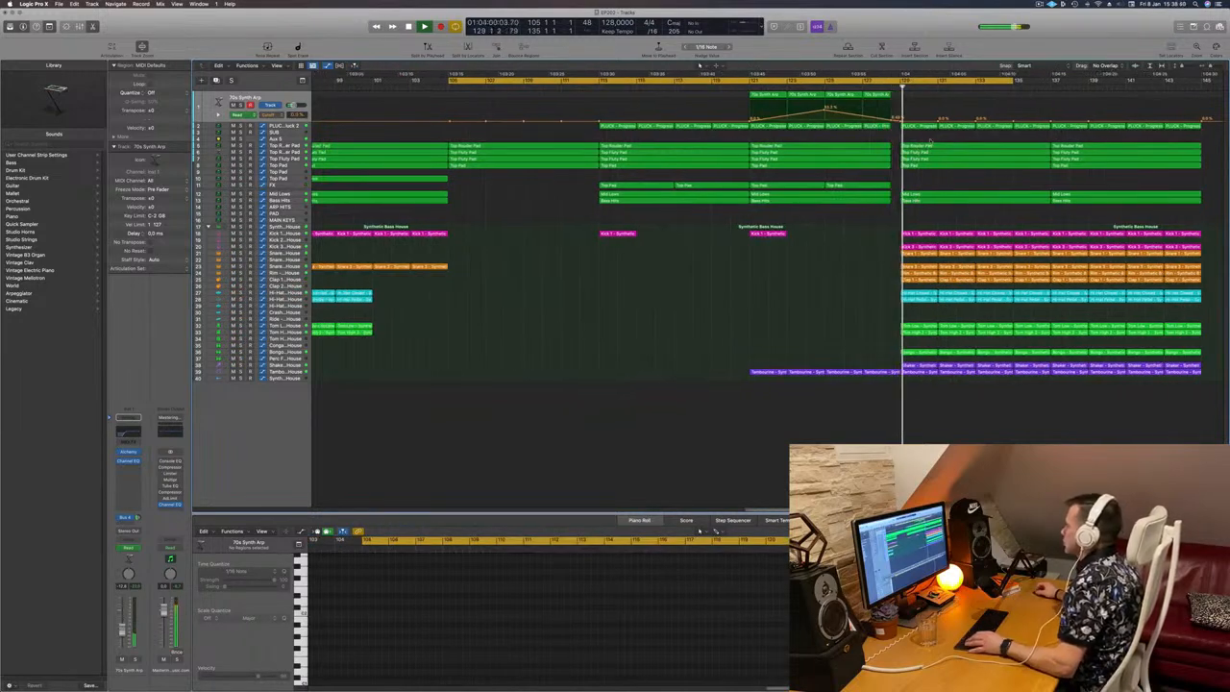
pyautogui.moveTo(930, 141); pyautogui.dragTo(930, 167)
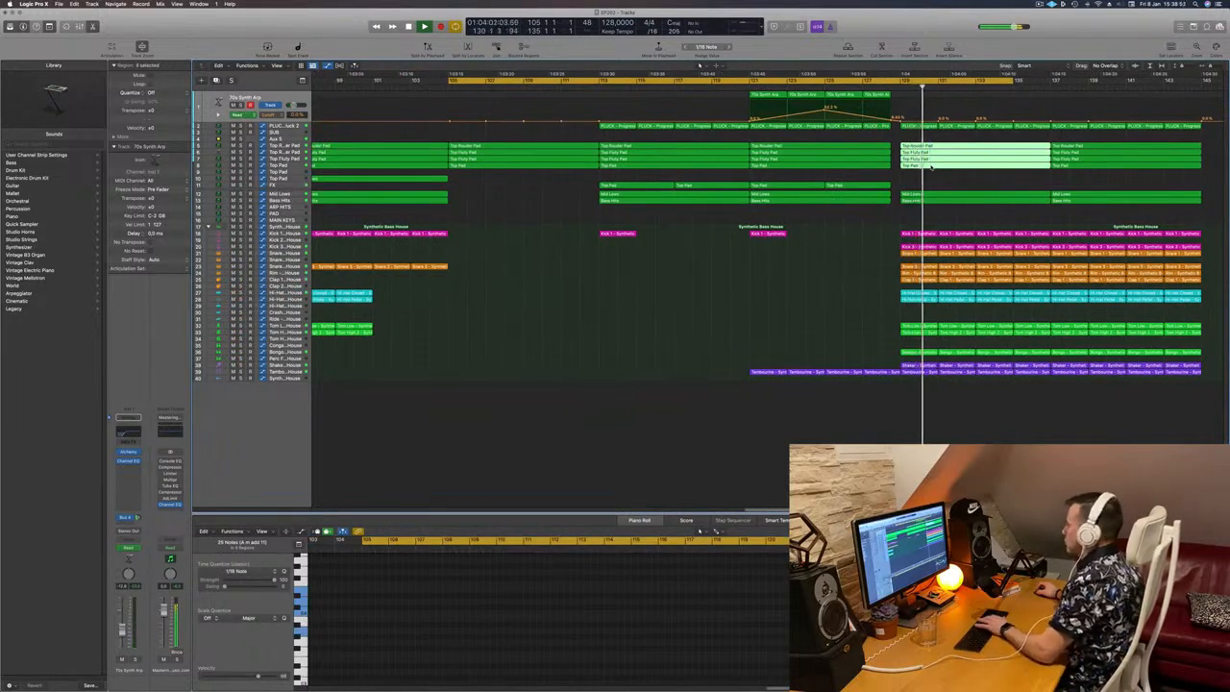
pyautogui.click(844, 87)
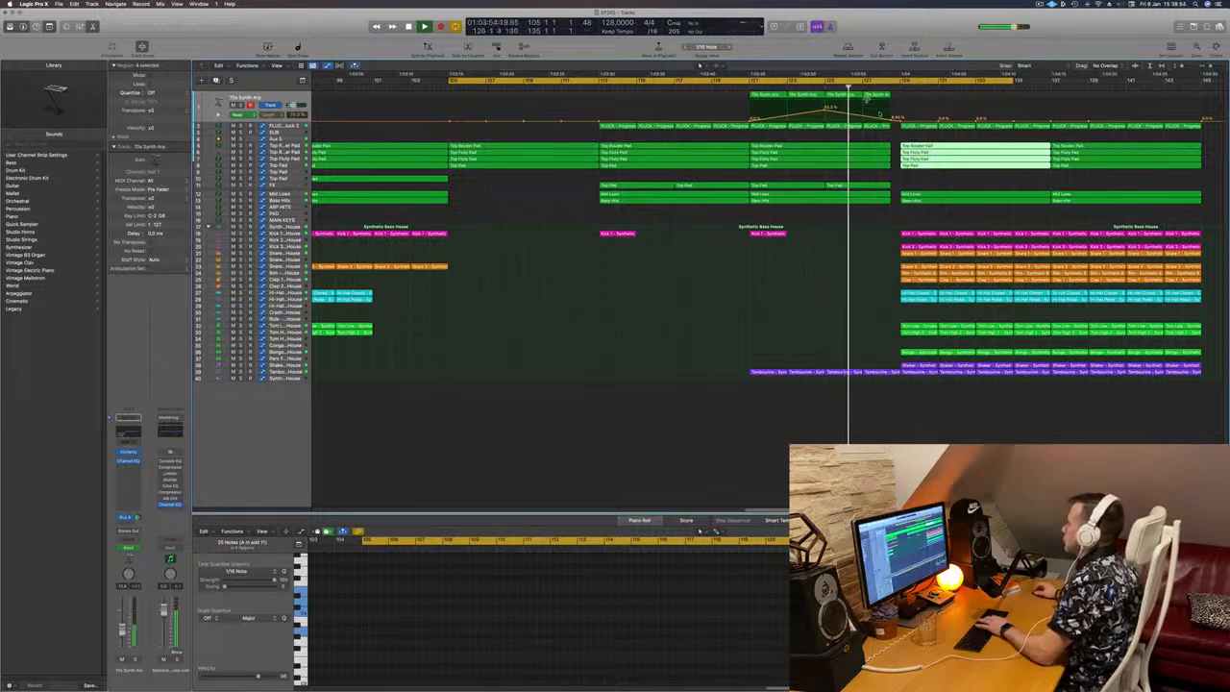
pyautogui.click(918, 127)
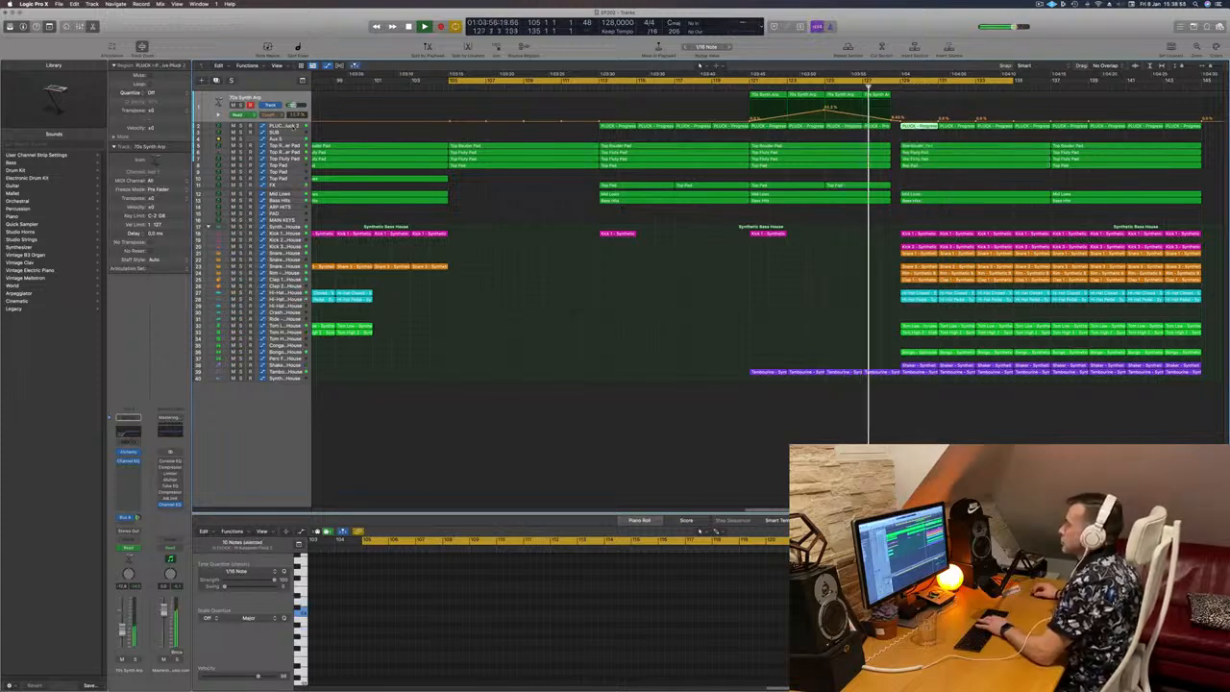
pyautogui.click(285, 126)
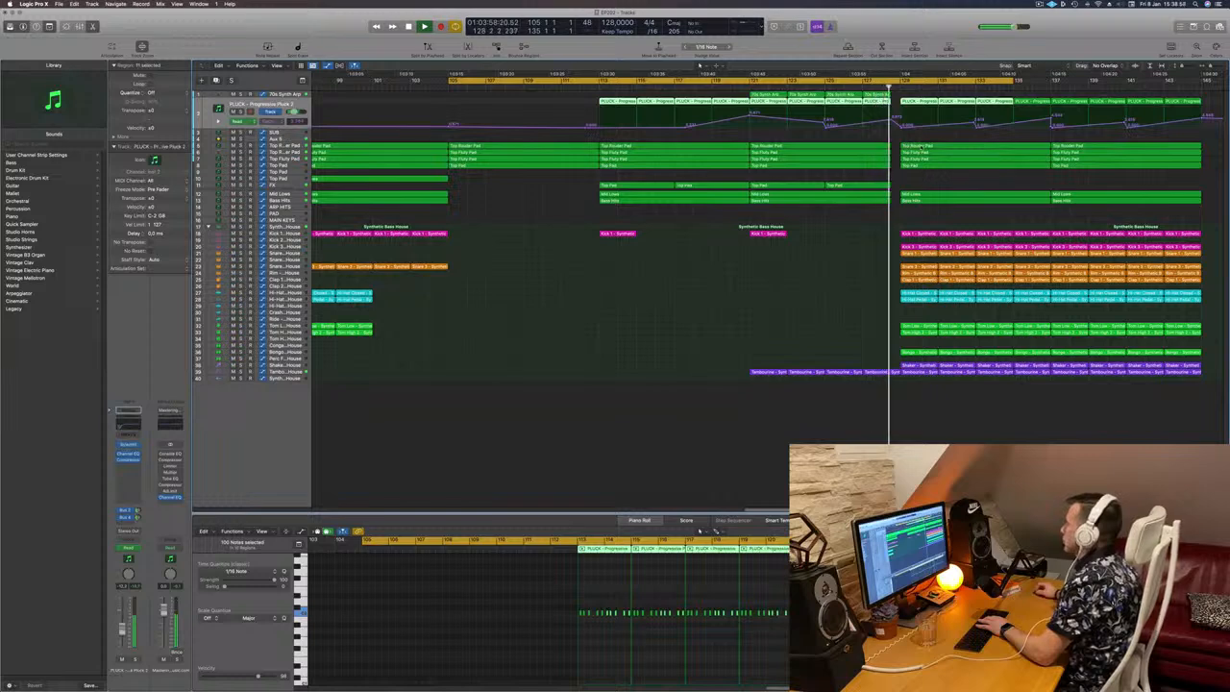
pyautogui.click(921, 147)
pyautogui.press('Delete')
pyautogui.click(952, 152)
pyautogui.press('Delete')
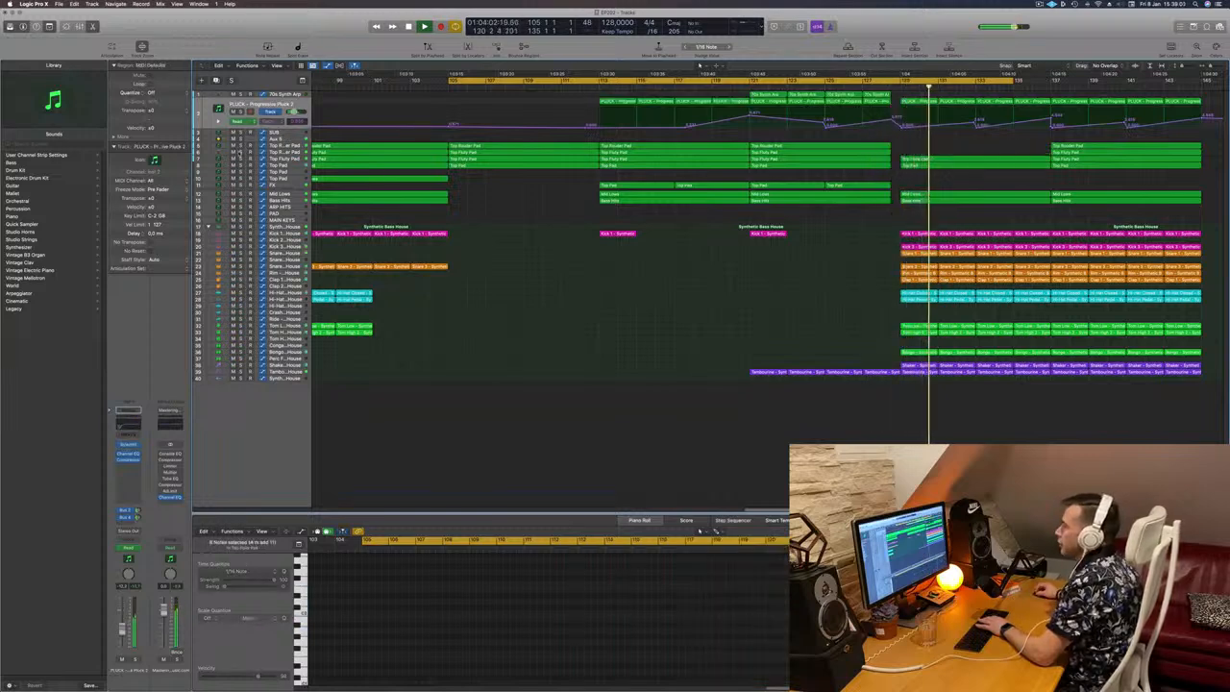
pyautogui.click(240, 152)
pyautogui.click(241, 153)
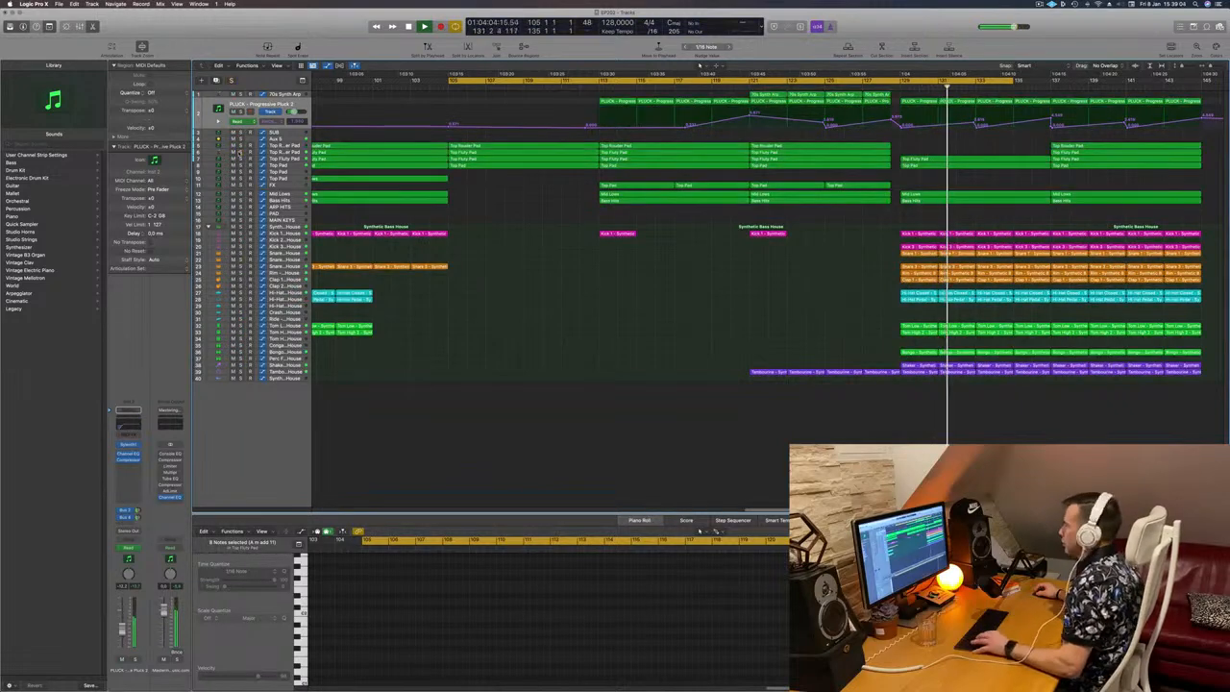
pyautogui.press('super+z')
# Step: Audition track 6's pad in solo, and delete the Top Fluty Pad and Top Pad regions on tracks 7 and 8 at bars 129–137
pyautogui.press('space')
pyautogui.press('space')
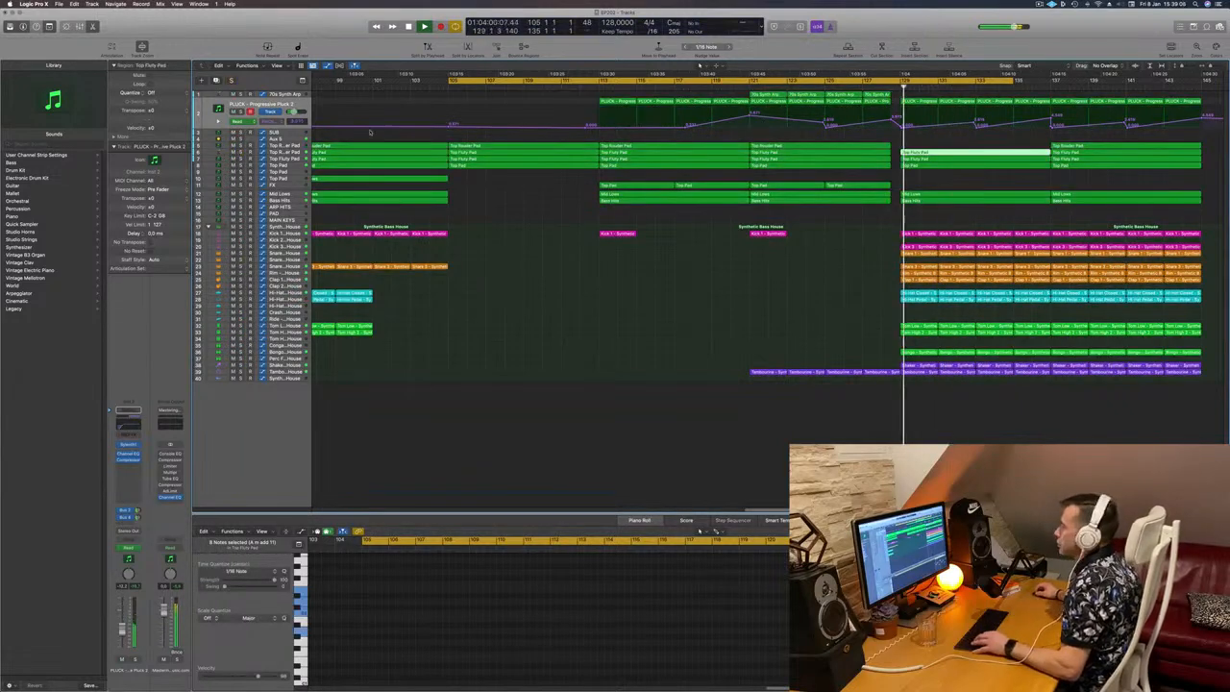
pyautogui.click(242, 152)
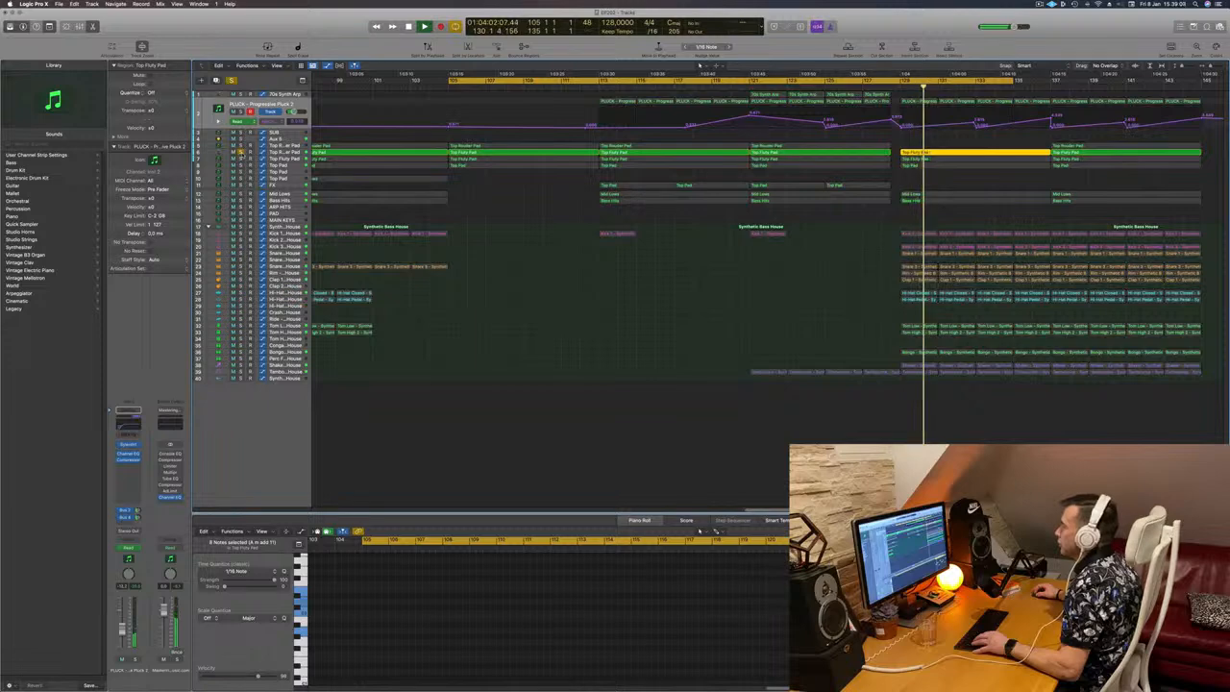
pyautogui.click(241, 153)
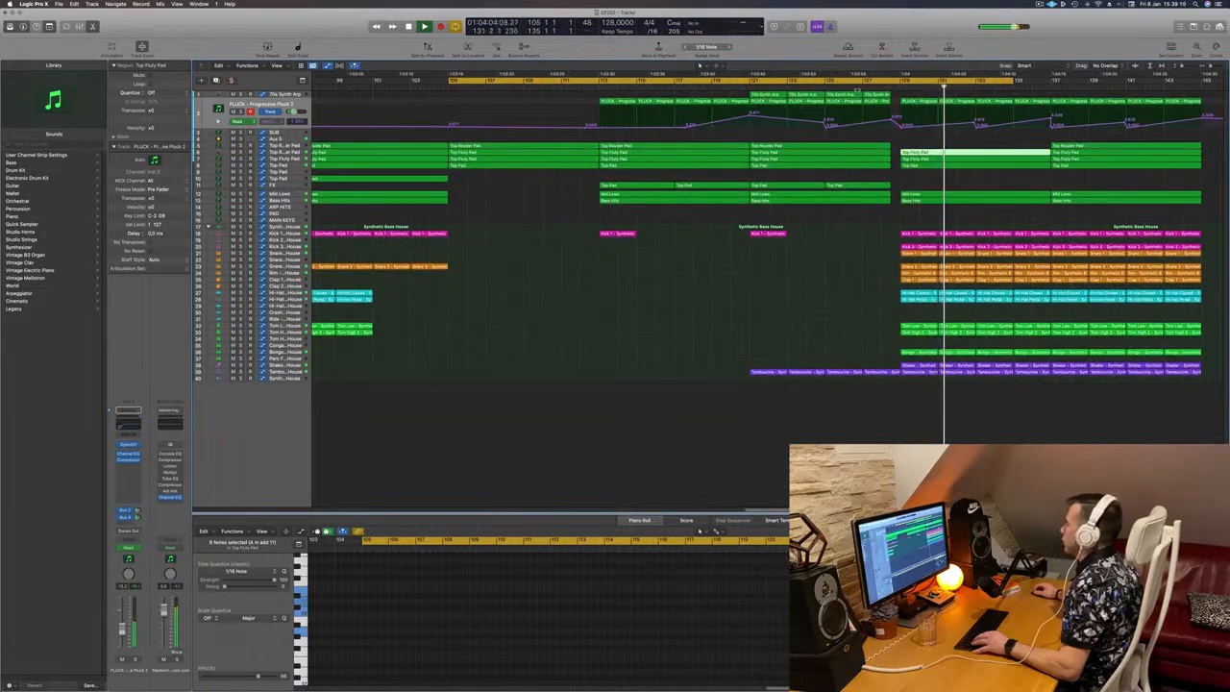
pyautogui.click(862, 86)
pyautogui.click(950, 159)
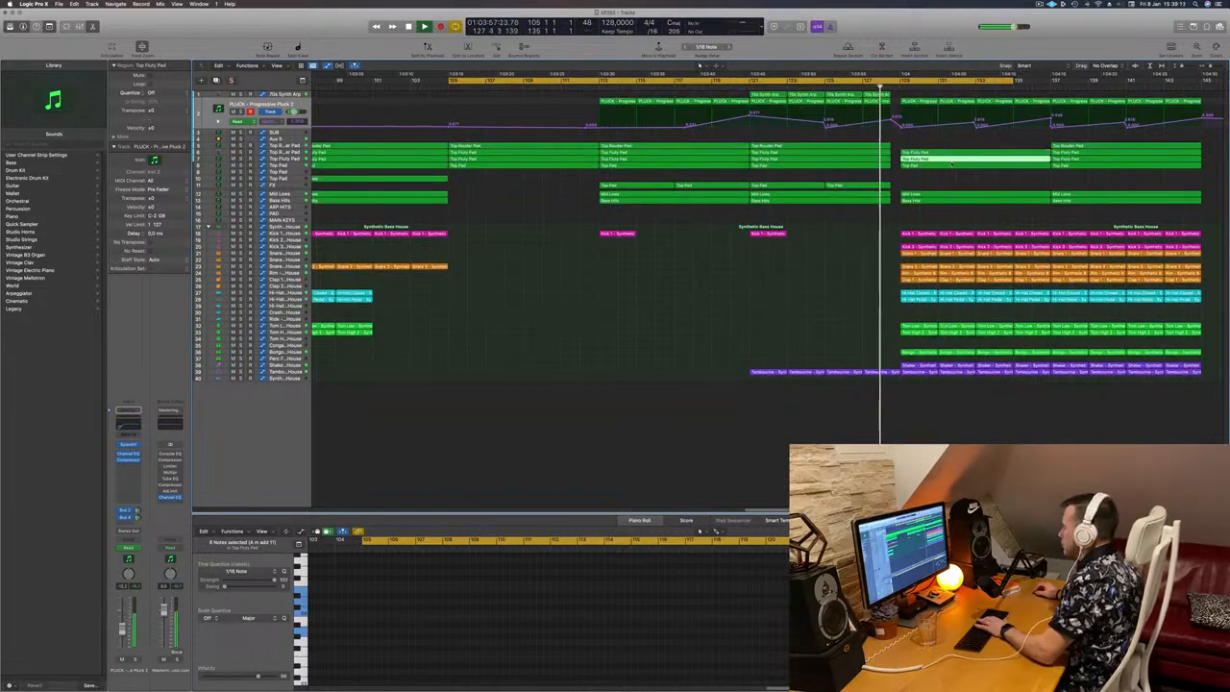
pyautogui.press('Delete')
pyautogui.click(949, 166)
pyautogui.press('Delete')
# Step: Copy the four Top Pad regions on the FX track from bars 113–129 to just after bar 129
pyautogui.scroll(-5, 939, 187)
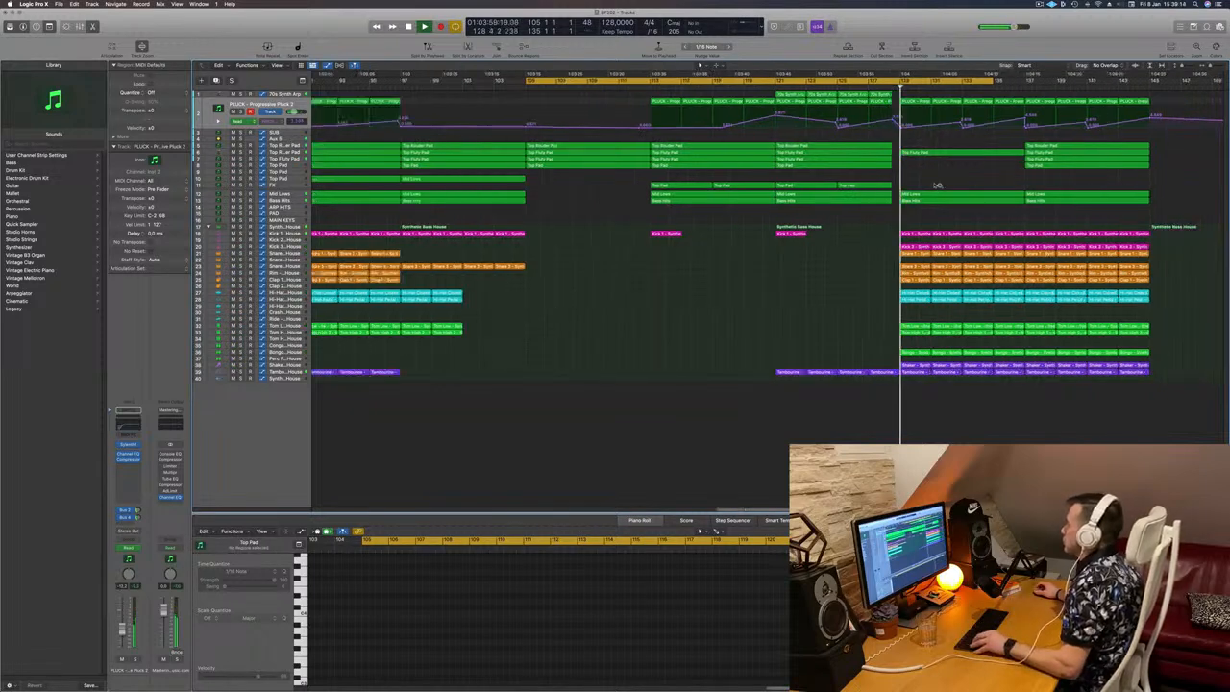
pyautogui.scroll(-2, 934, 186)
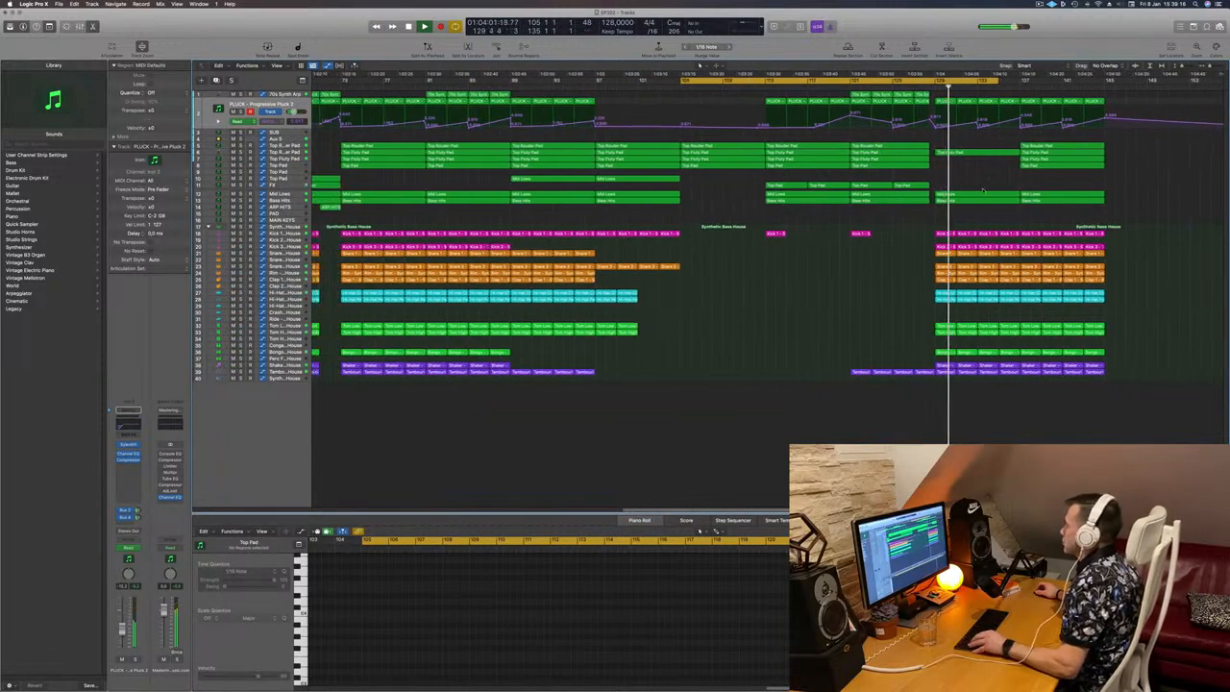
pyautogui.scroll(-2, 971, 179)
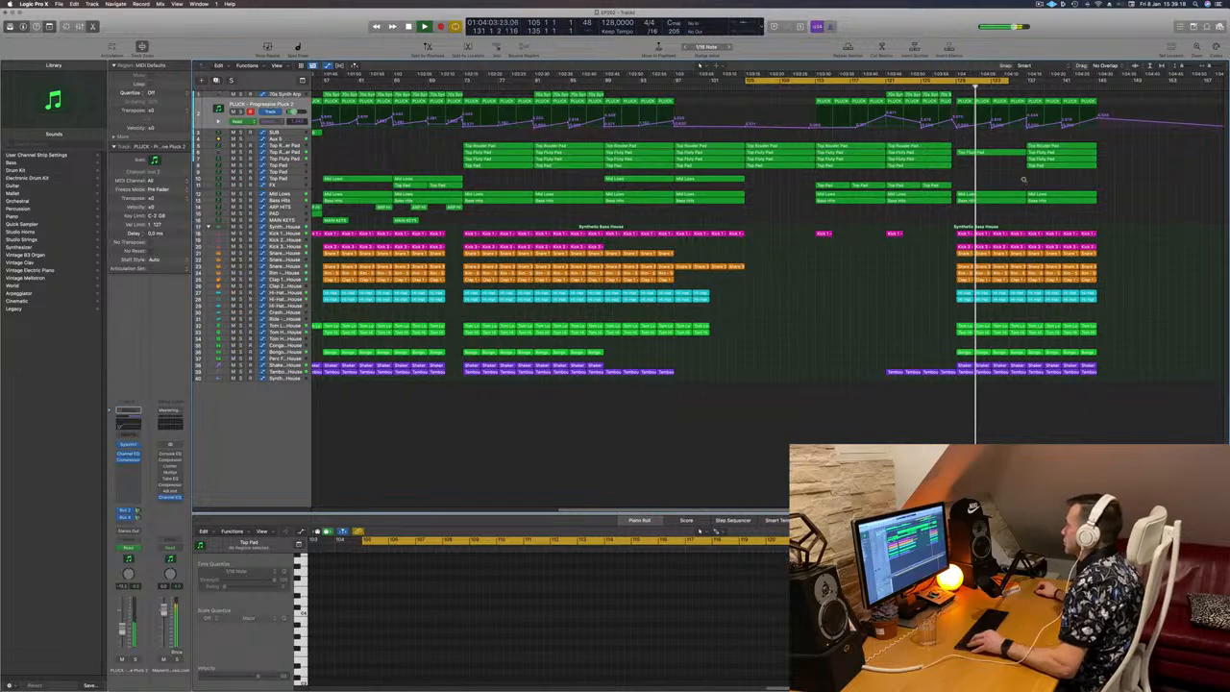
pyautogui.scroll(-3, 1023, 178)
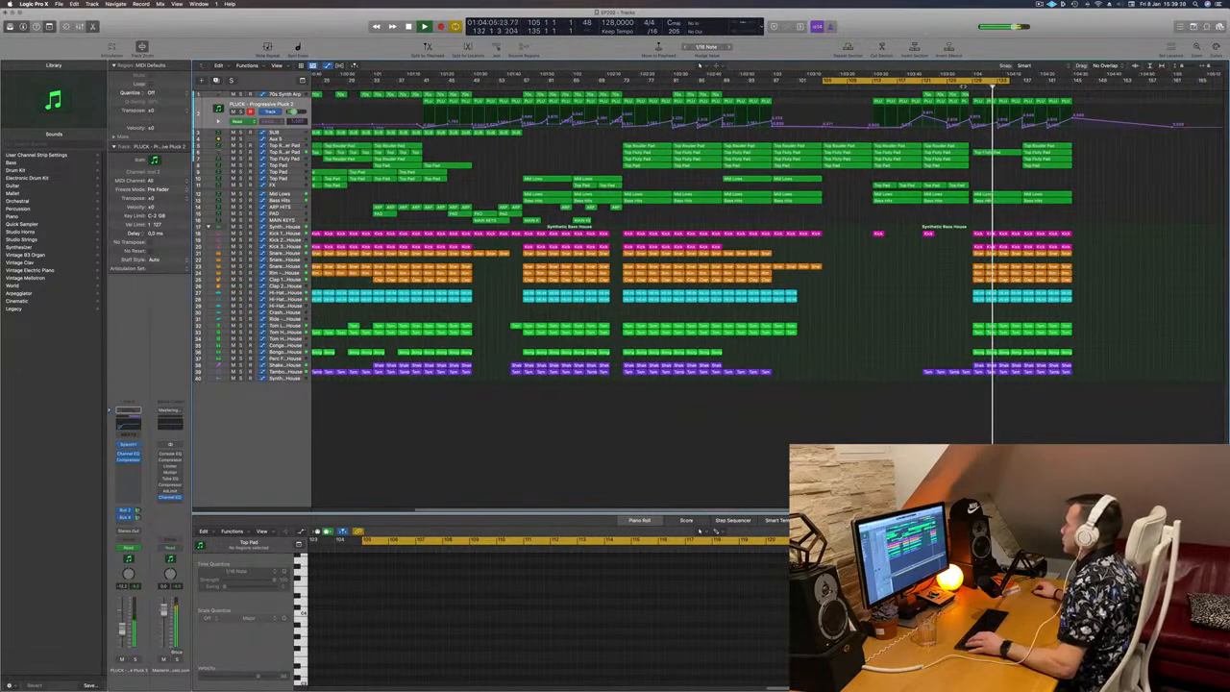
pyautogui.click(965, 86)
pyautogui.scroll(1, 979, 178)
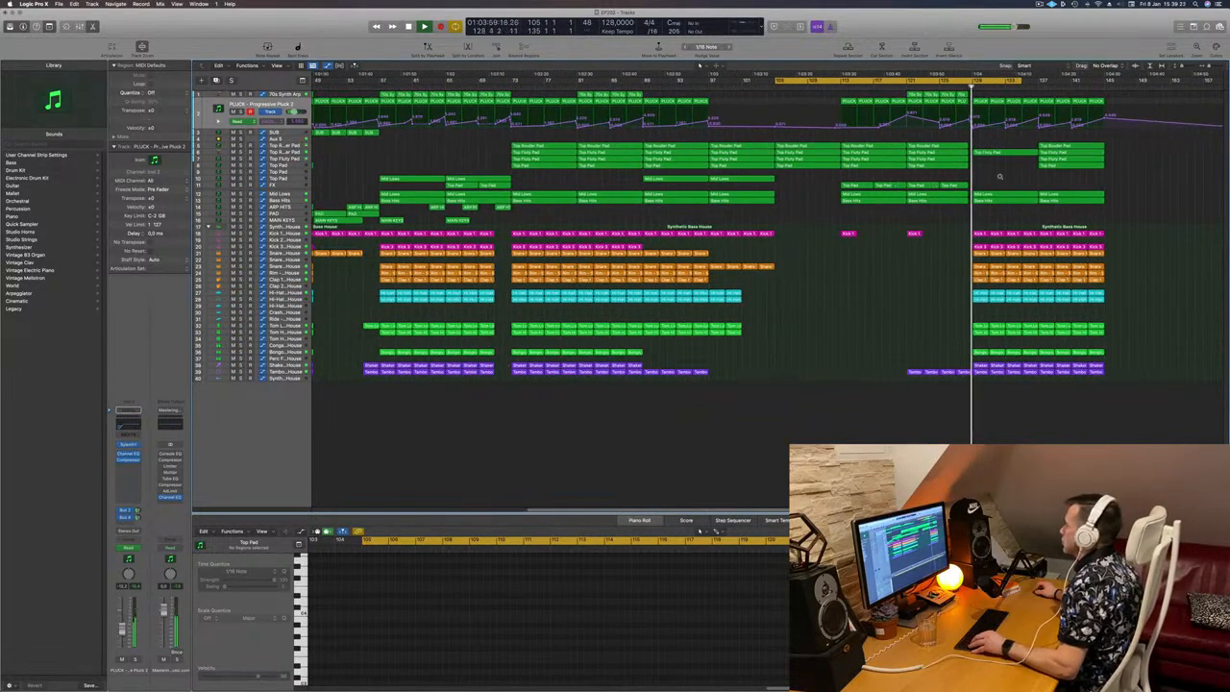
pyautogui.scroll(1, 1000, 178)
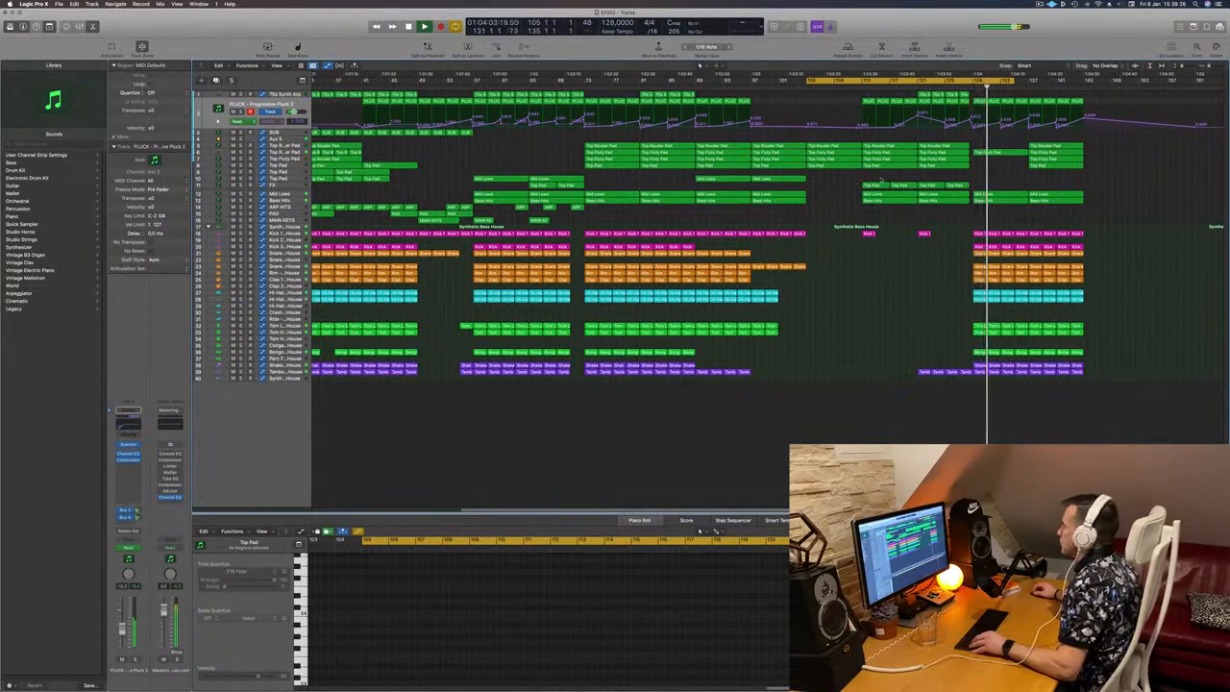
pyautogui.moveTo(857, 178); pyautogui.dragTo(999, 185)
pyautogui.click(967, 86)
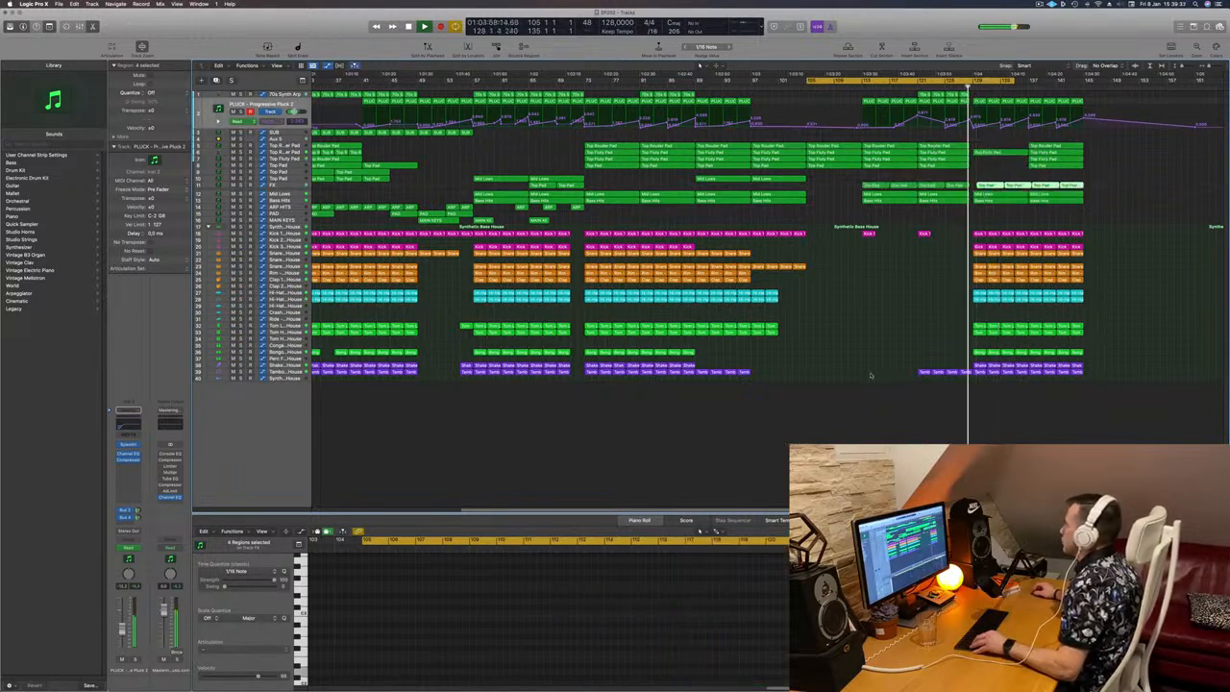
# Step: Move the copied FX regions slightly earlier so they start exactly at bar 129, and replay the transition
pyautogui.press('super+Right')
pyautogui.press('super+Left')
pyautogui.press('super+Left')
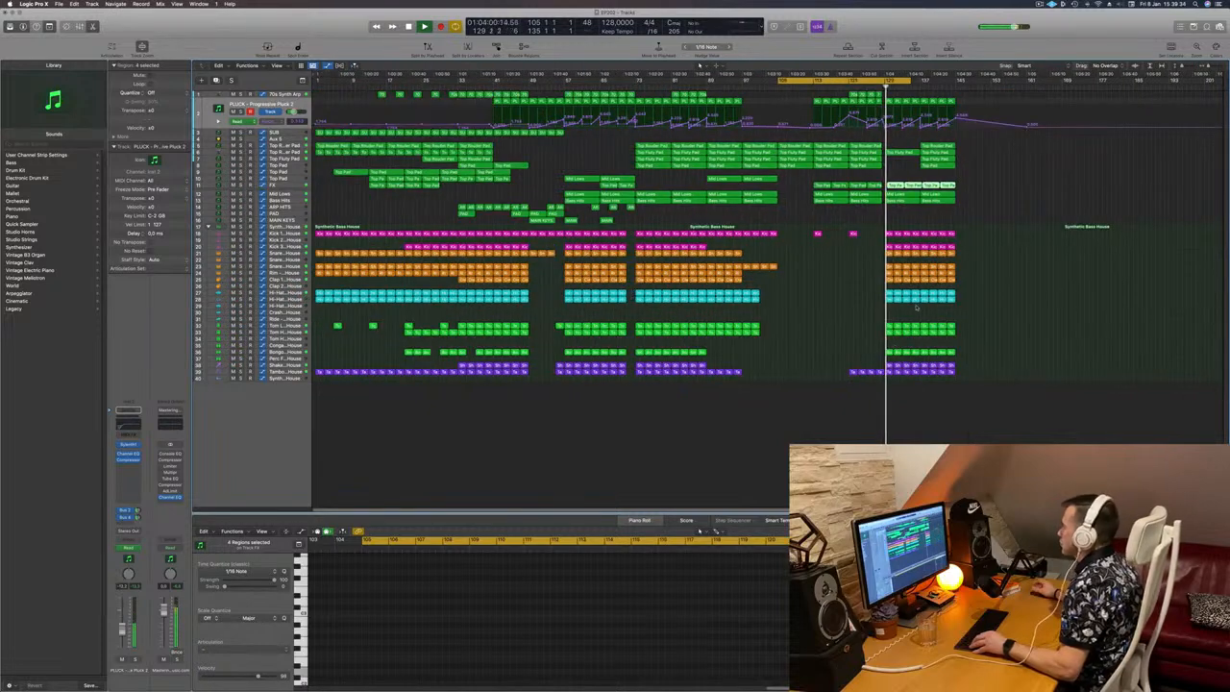
pyautogui.press('super+Right')
pyautogui.press('super+Right')
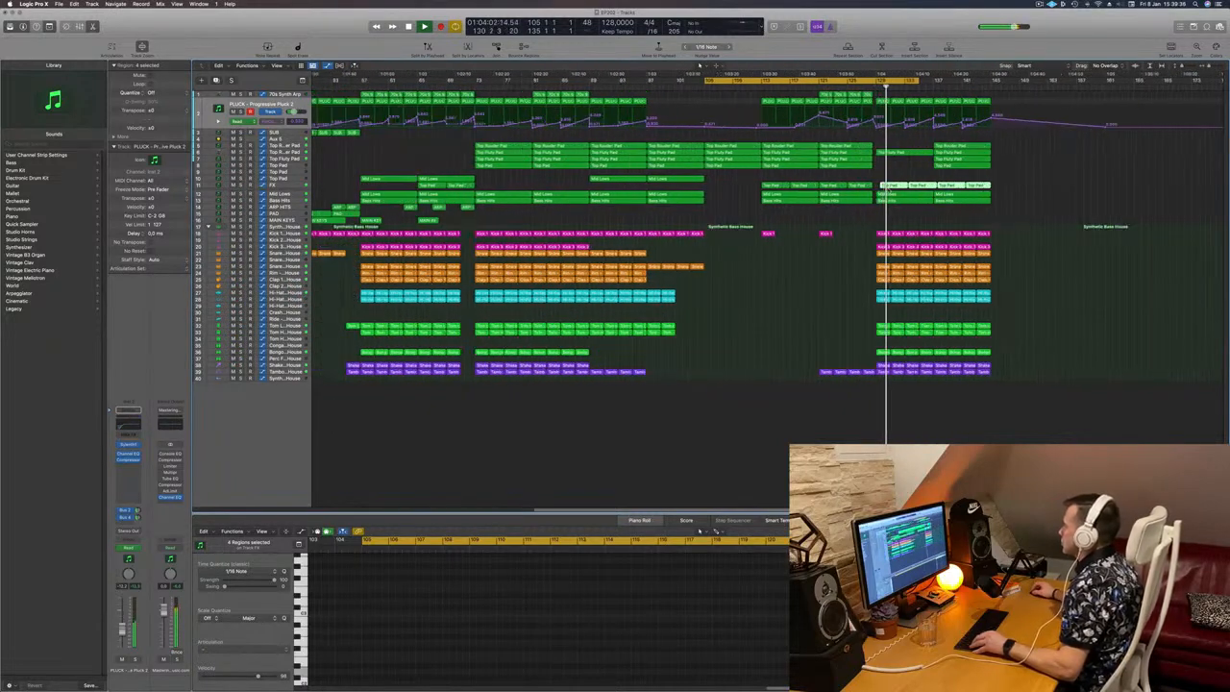
pyautogui.moveTo(895, 186); pyautogui.dragTo(889, 188)
pyautogui.click(867, 88)
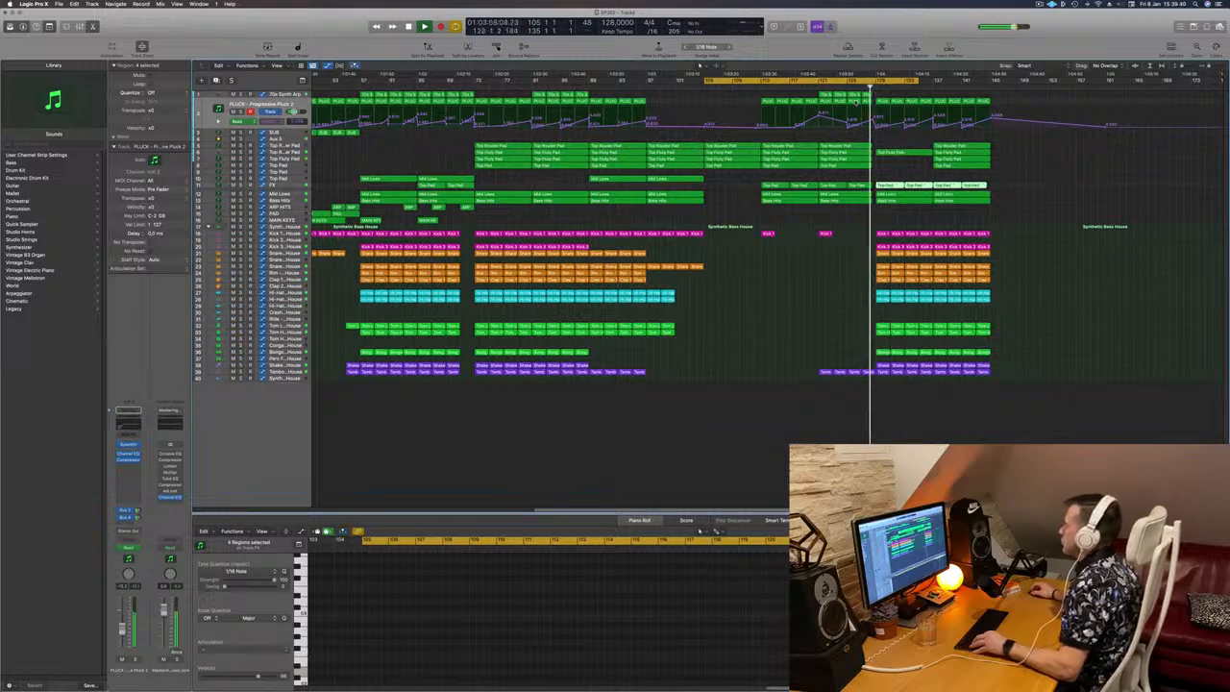
# Step: Delete all regions on every track from bar 137 onward
pyautogui.press('super+Left')
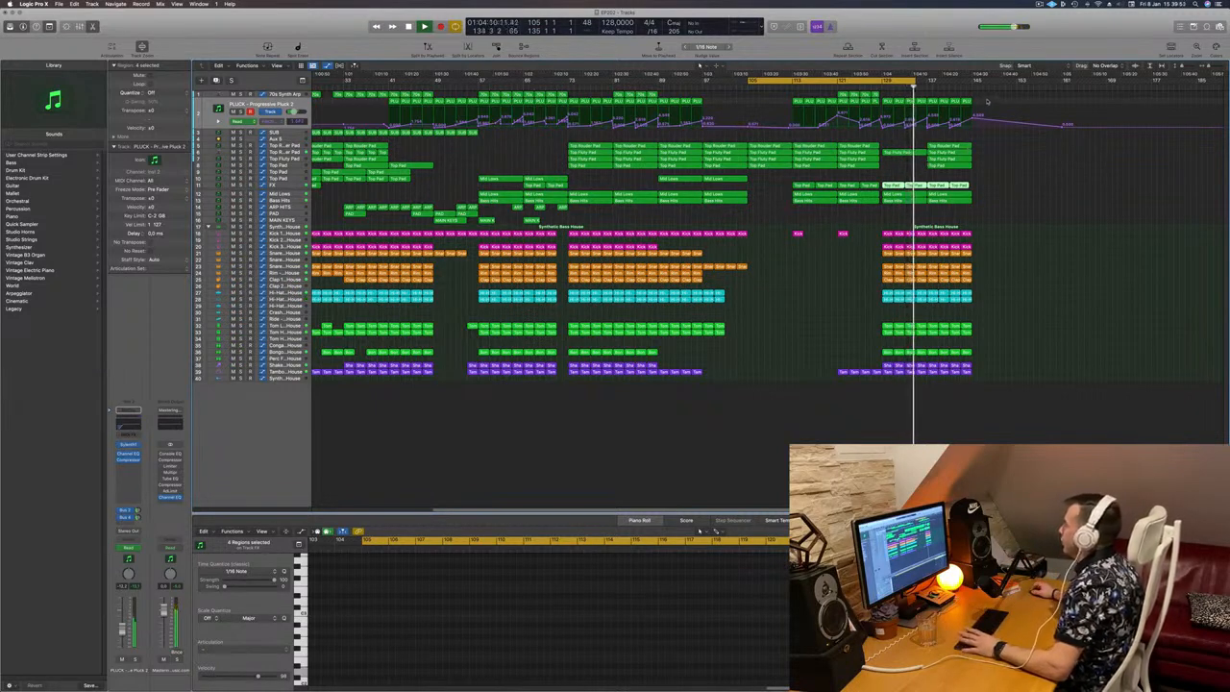
pyautogui.moveTo(987, 101); pyautogui.dragTo(930, 389)
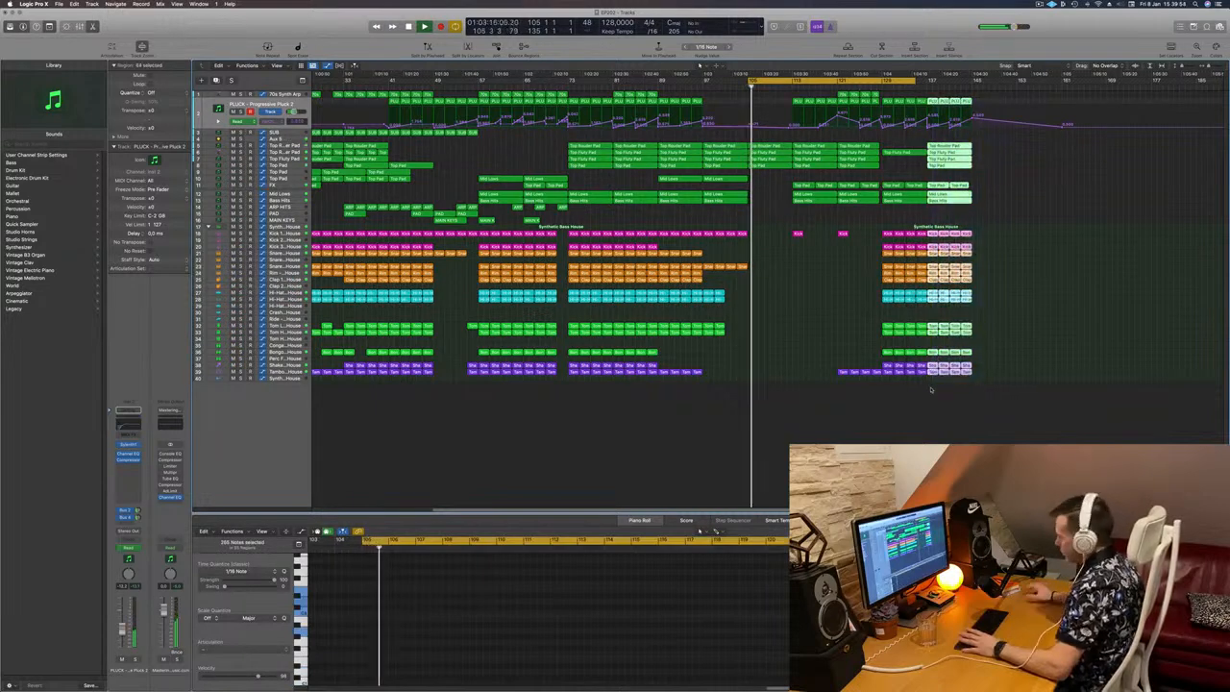
pyautogui.press('Delete')
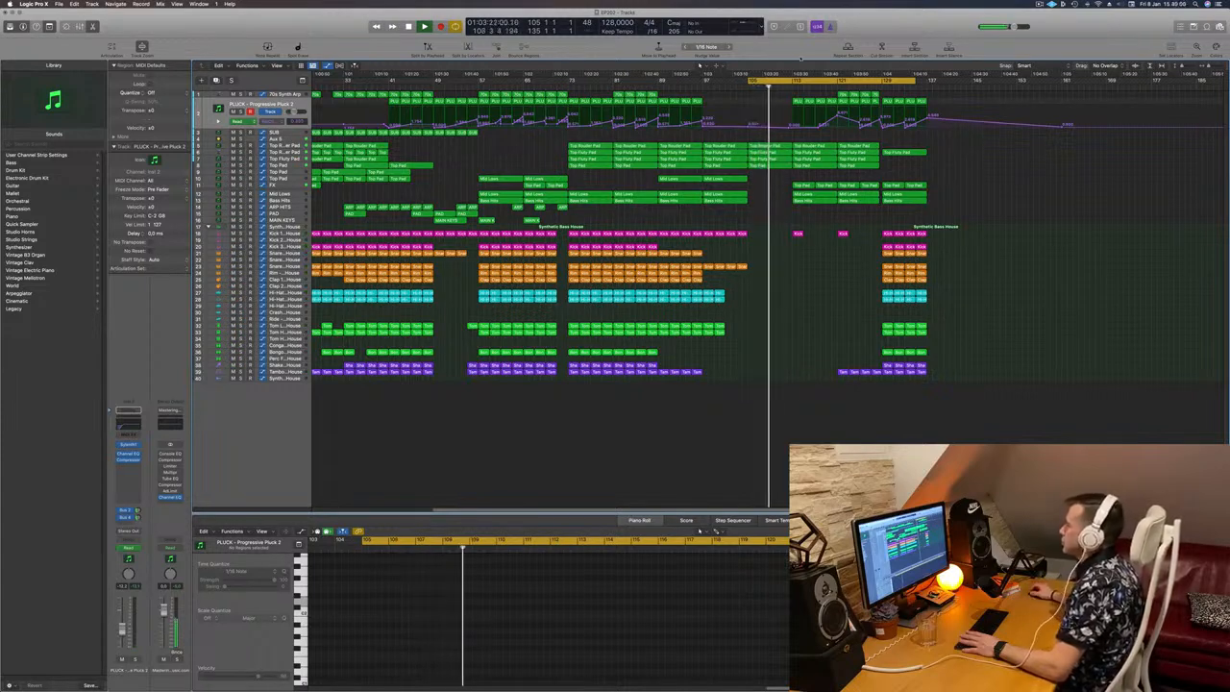
# Step: Play the build-up from bar 121 and extend the end of the cycle area to bar 137
pyautogui.click(837, 86)
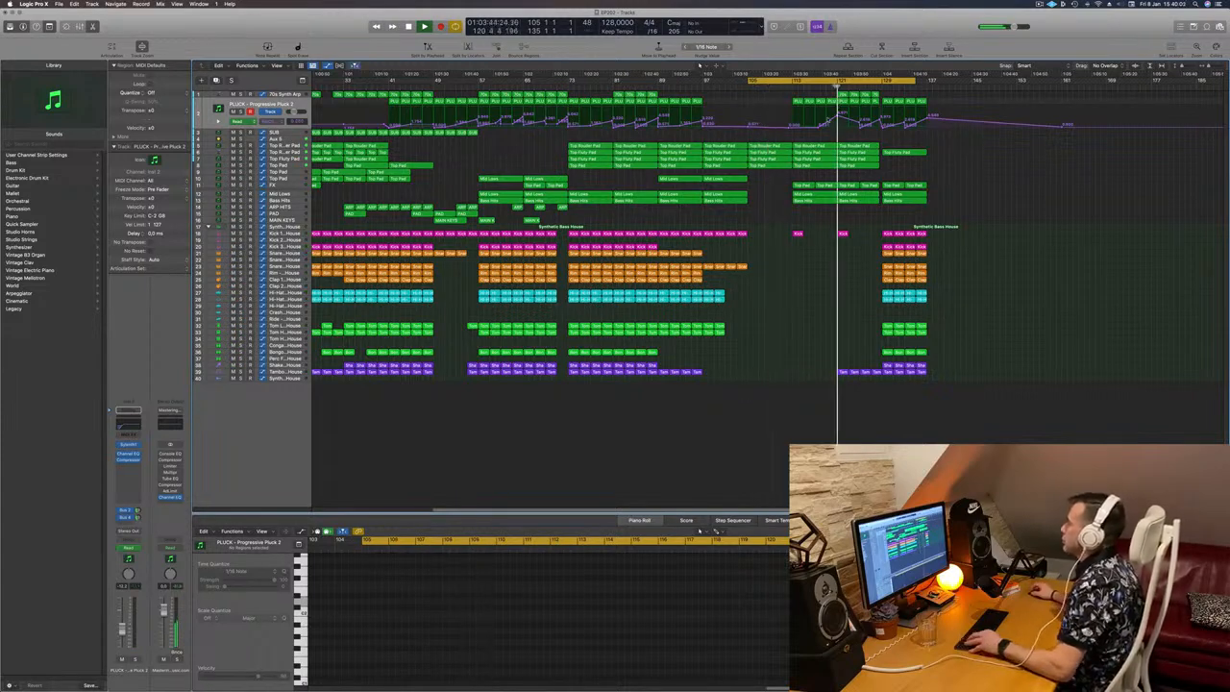
pyautogui.press('super+Left')
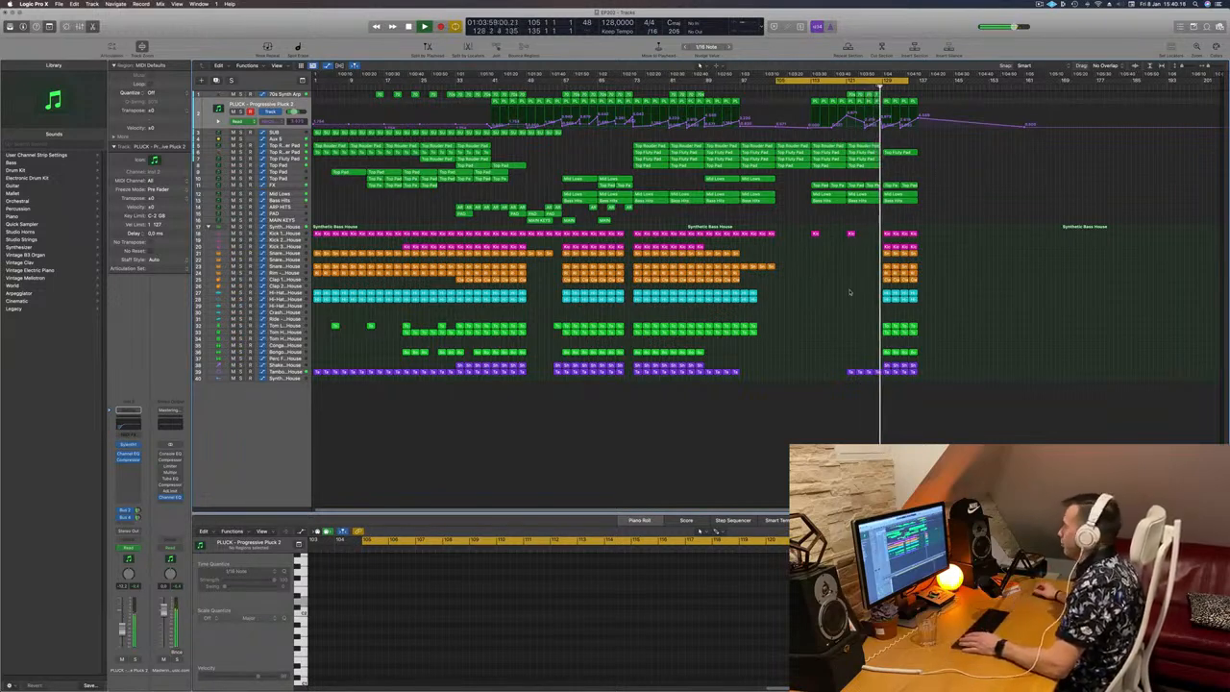
pyautogui.press('super+Right')
pyautogui.press('super+Right')
pyautogui.press('super+Right')
pyautogui.press('super+Right')
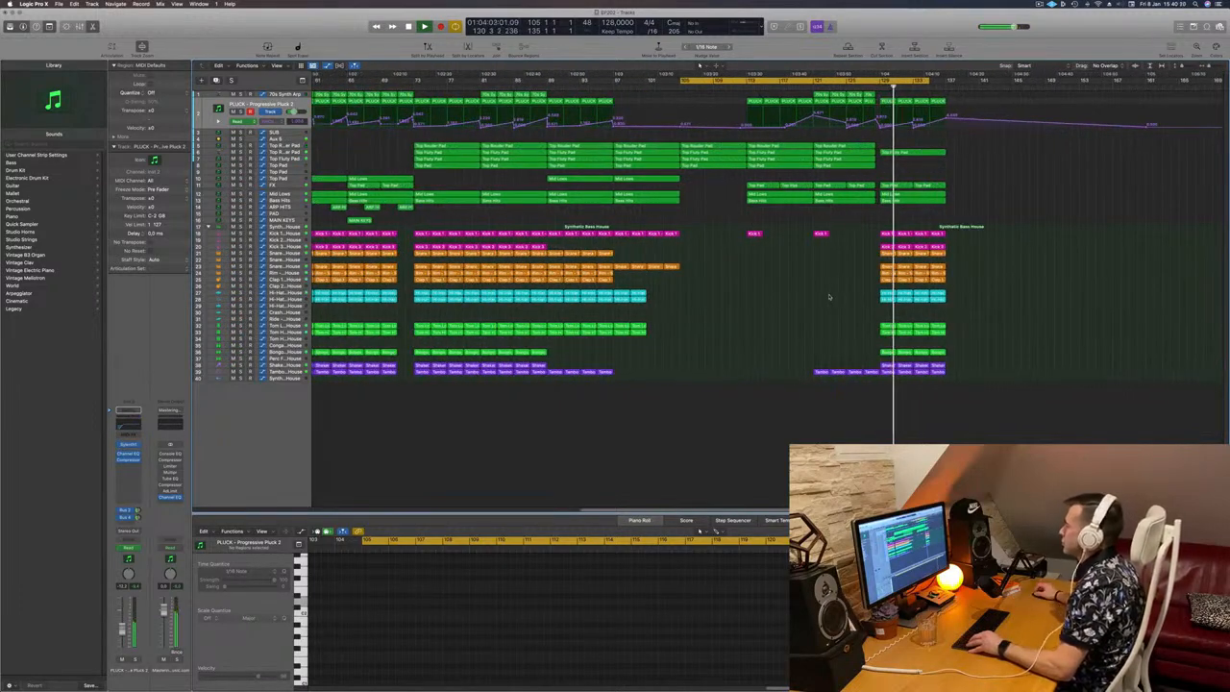
pyautogui.press('super+Right')
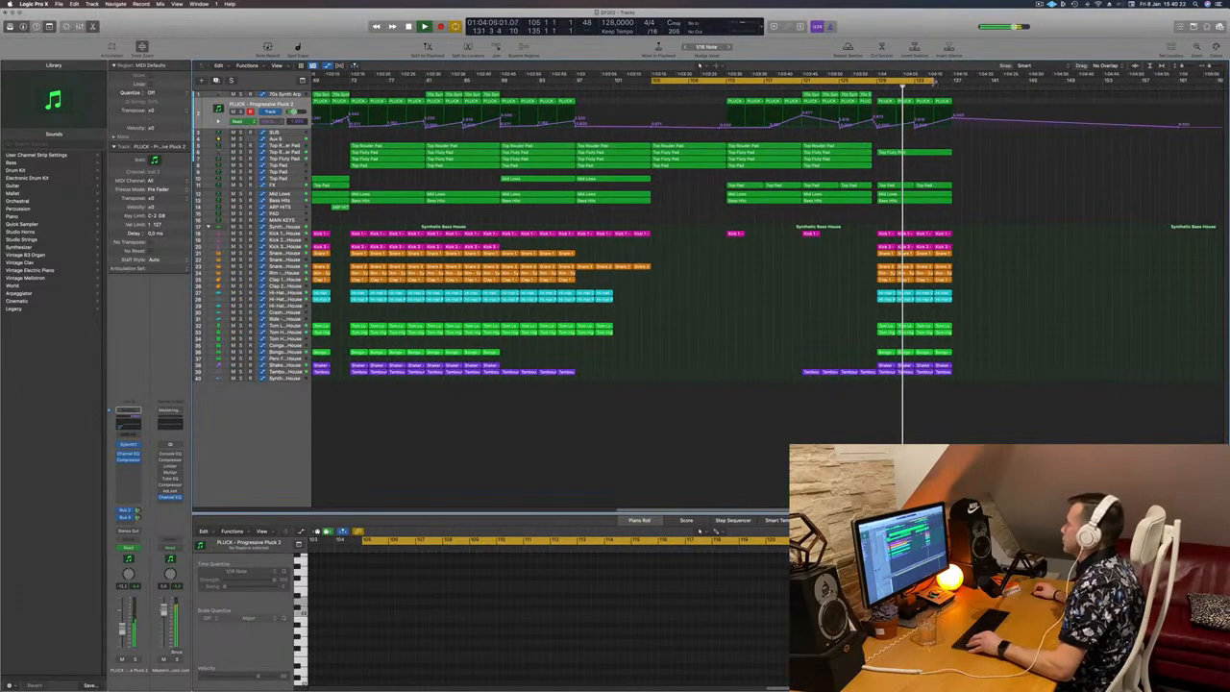
pyautogui.moveTo(934, 81); pyautogui.dragTo(953, 80)
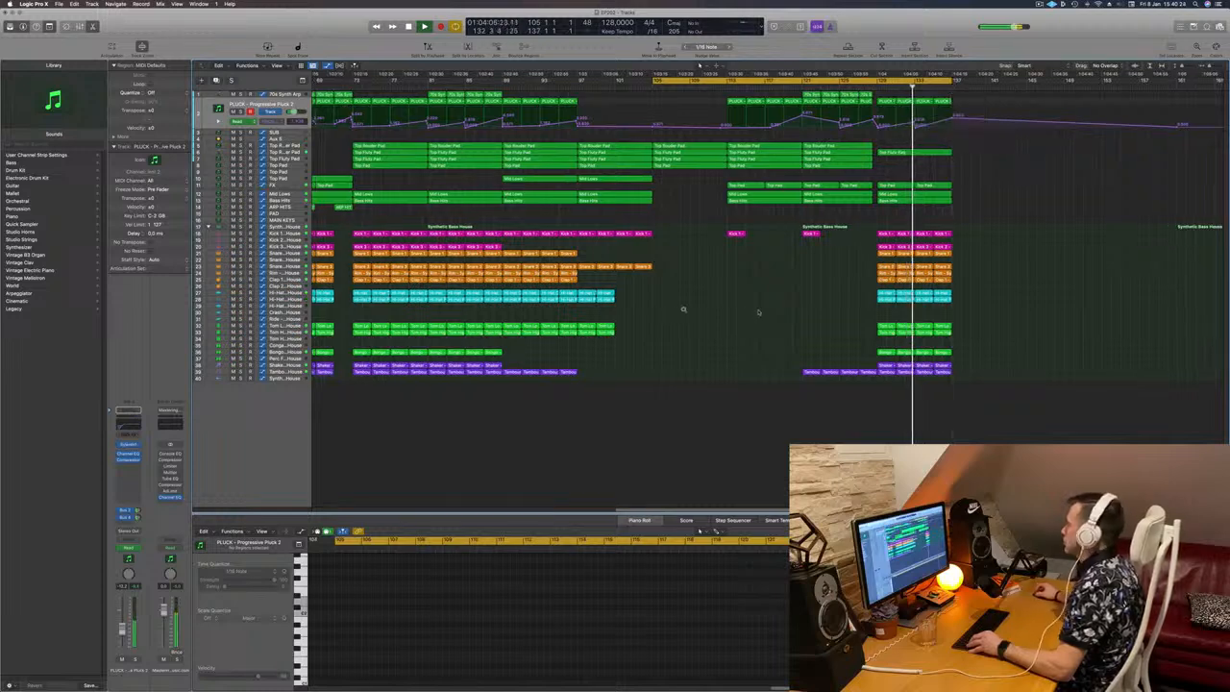
# Step: Copy the regions of all tracks from bars 57–73 to bar 137, and extend the cycle area to bar 153
pyautogui.press('super+Left')
pyautogui.press('super+Left')
pyautogui.press('super+Left')
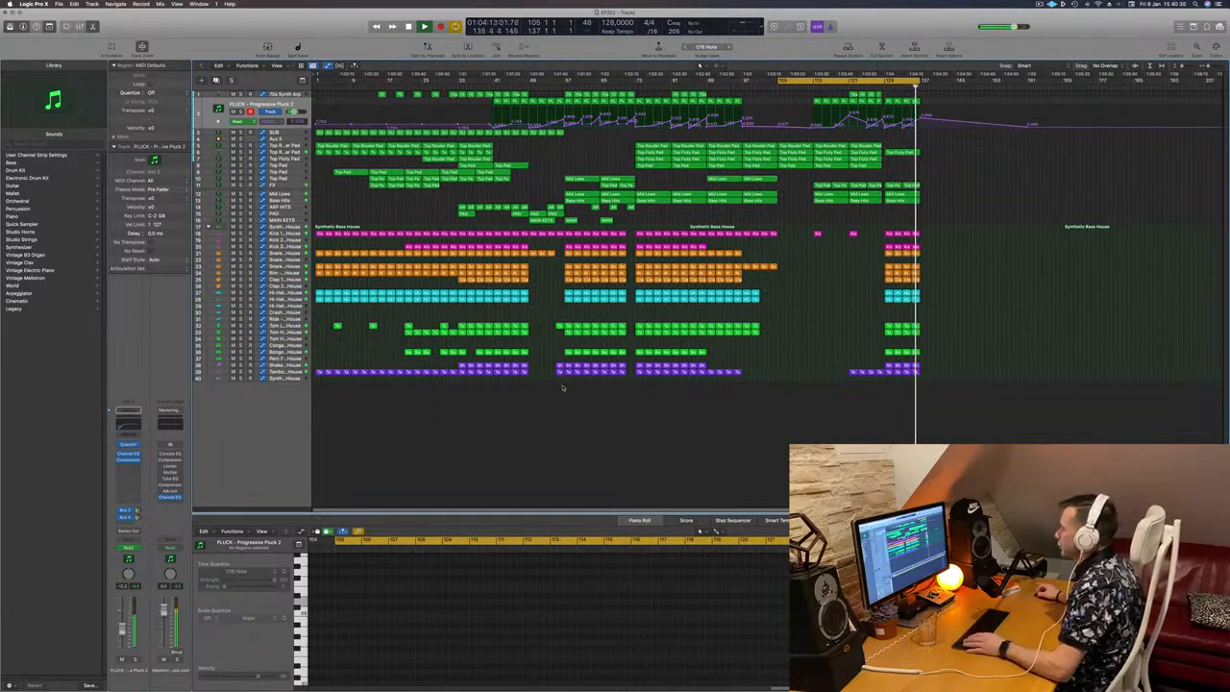
pyautogui.moveTo(558, 389); pyautogui.dragTo(636, 92)
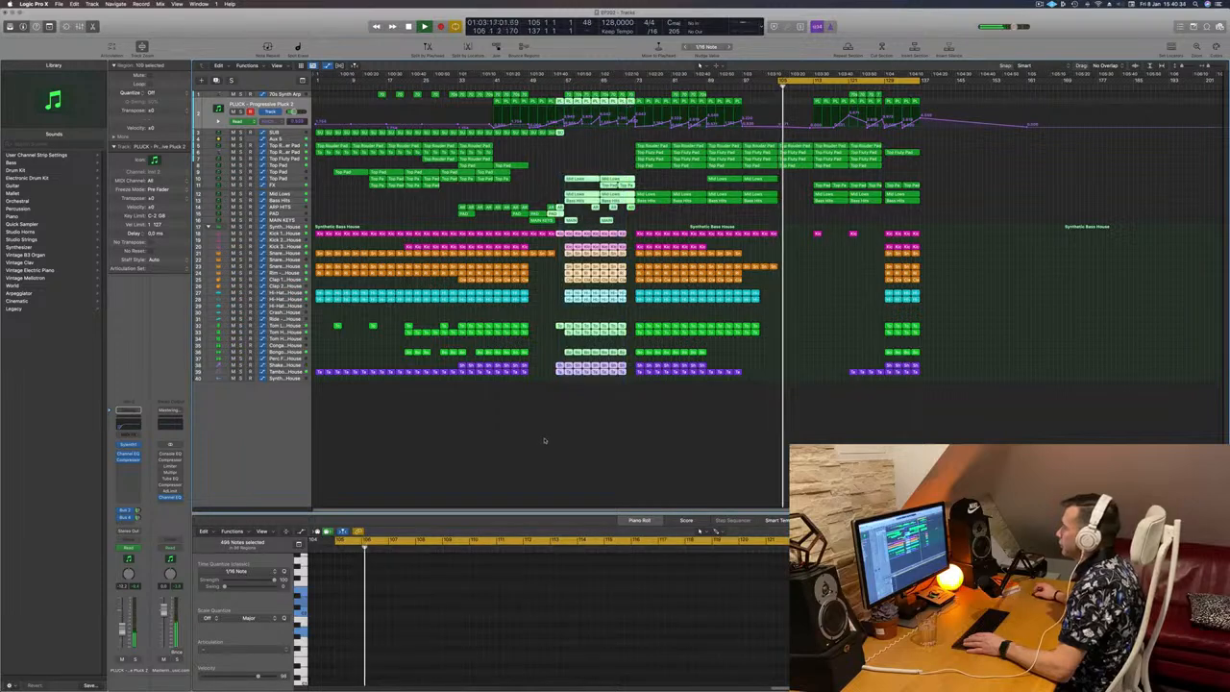
pyautogui.click(570, 395)
pyautogui.moveTo(566, 387); pyautogui.dragTo(939, 103)
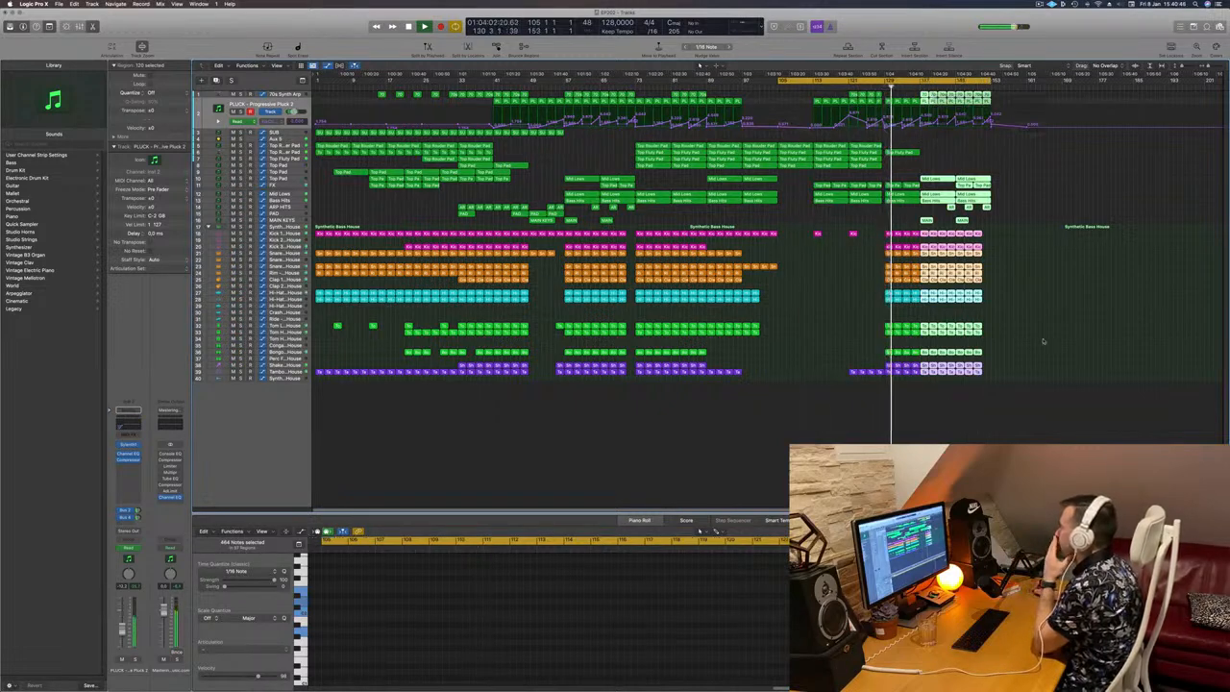
pyautogui.click(1015, 306)
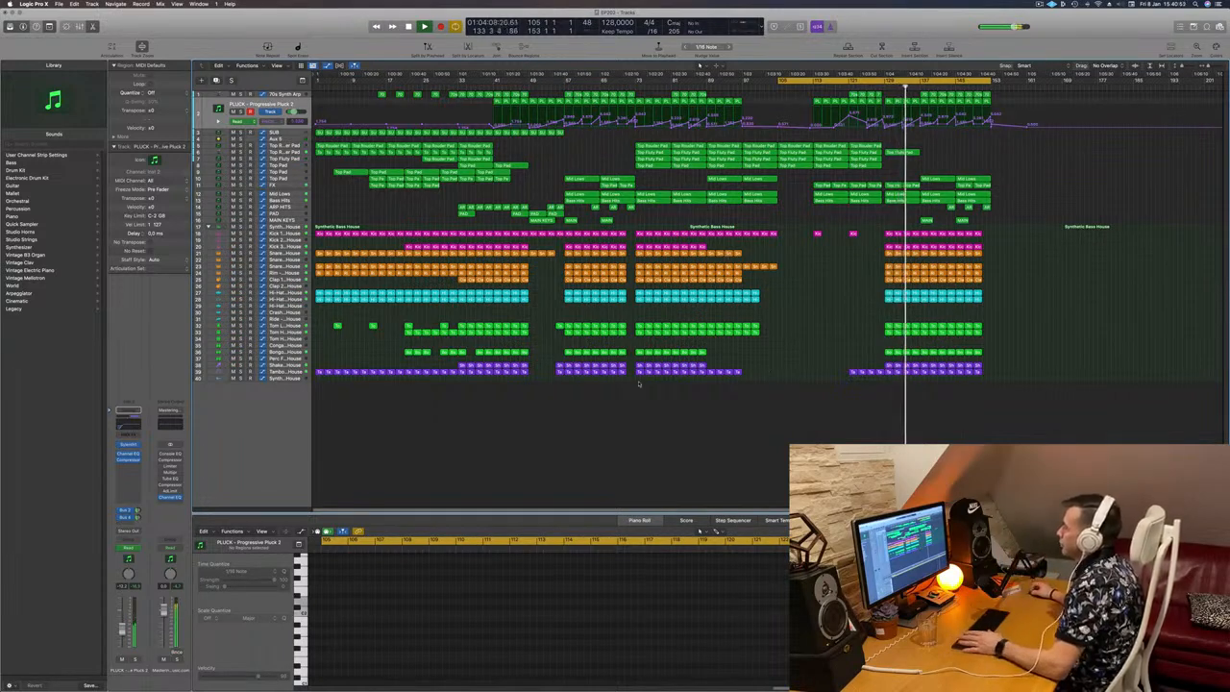
# Step: Undo the previous section copy and copy the regions of all tracks from bars 57–89 to bar 137 instead
pyautogui.moveTo(636, 388)
pyautogui.mouseDown()
pyautogui.moveTo(679, 303)
pyautogui.moveTo(679, 245)
pyautogui.mouseUp()
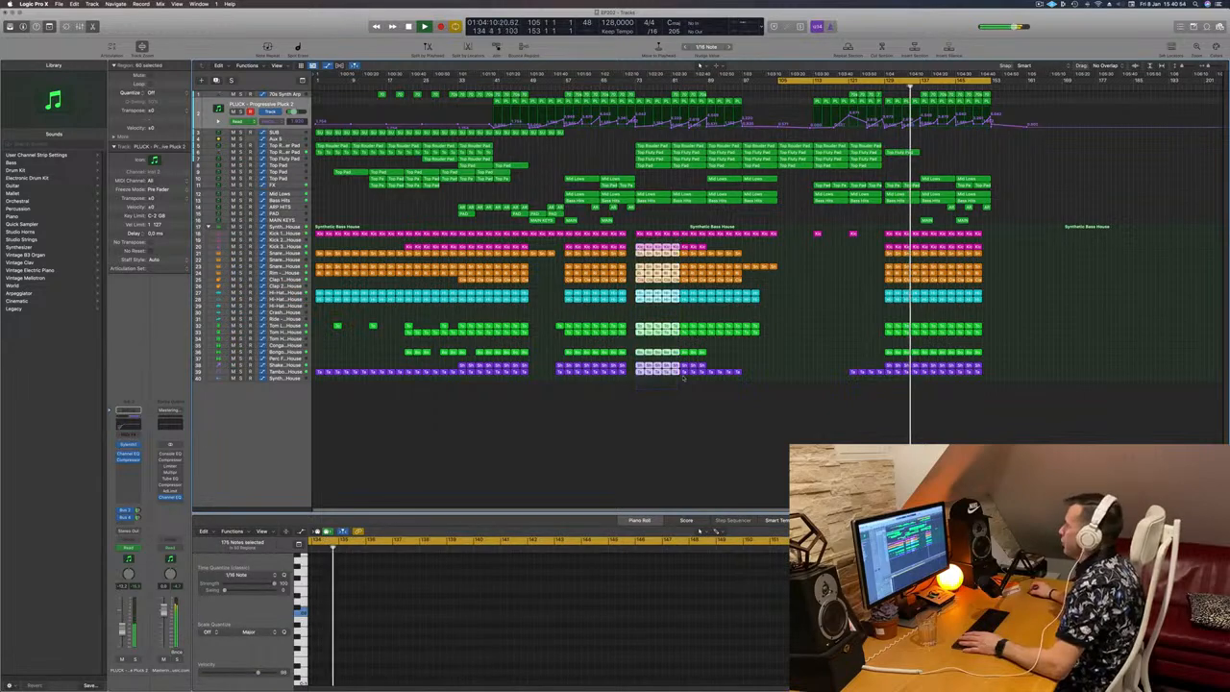
pyautogui.press('super+z')
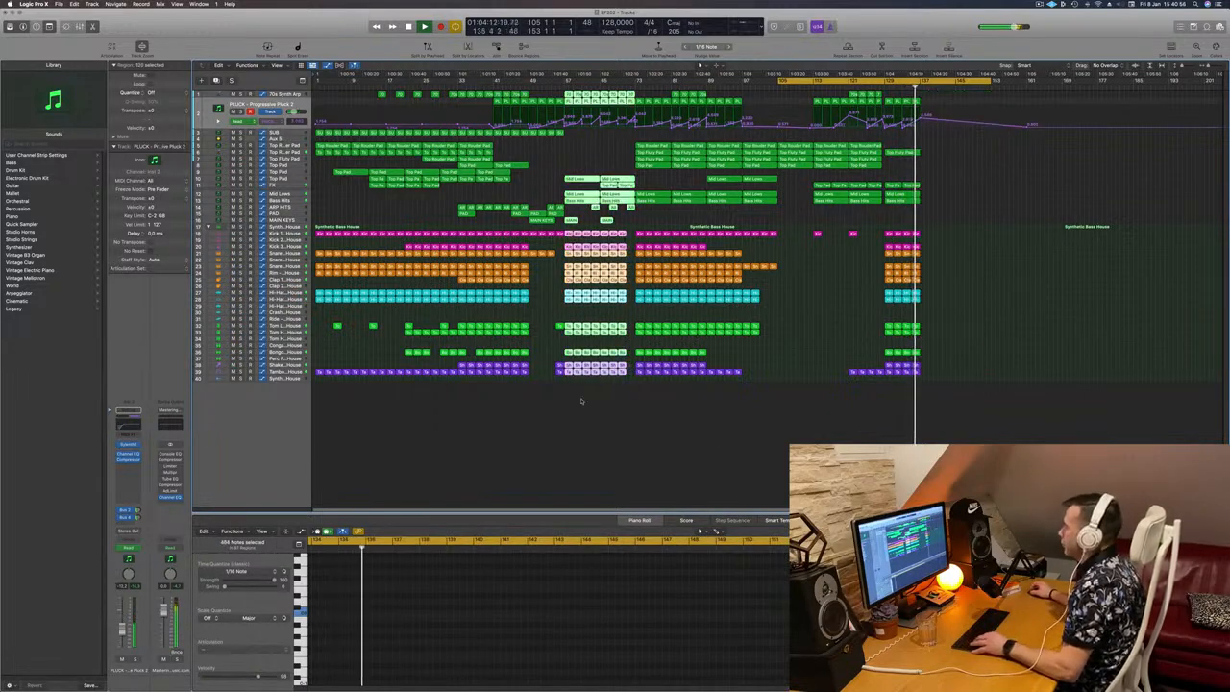
pyautogui.moveTo(569, 389); pyautogui.dragTo(707, 87)
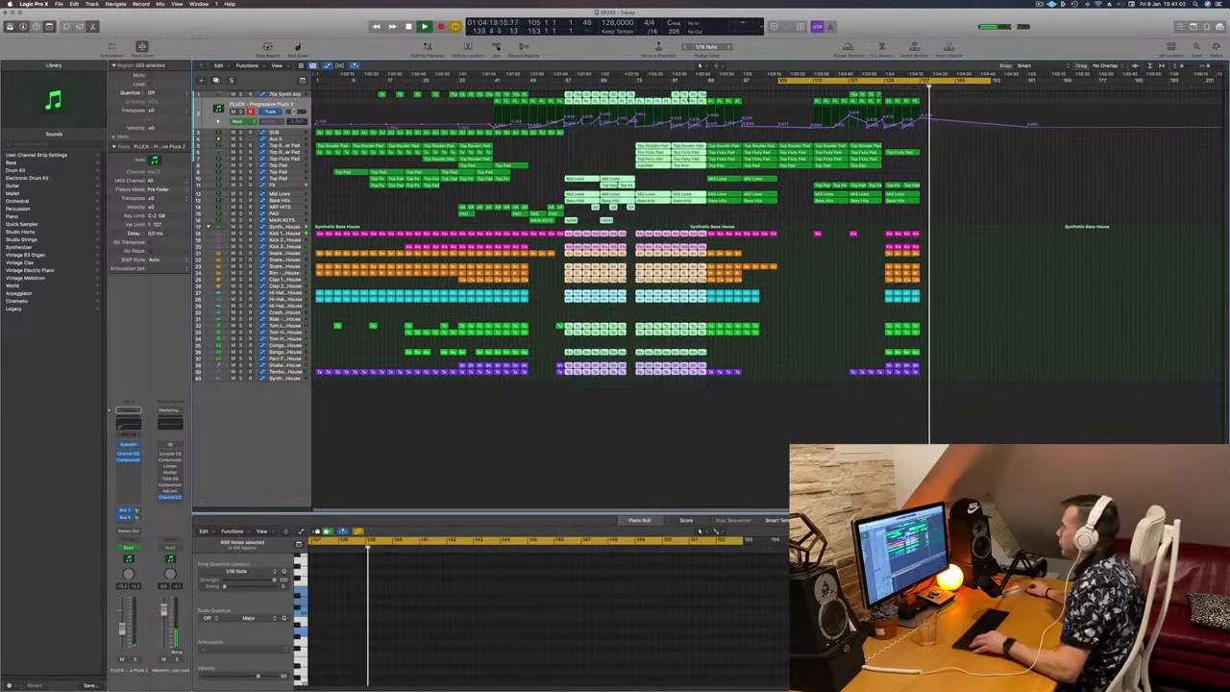
pyautogui.moveTo(579, 103); pyautogui.dragTo(935, 100)
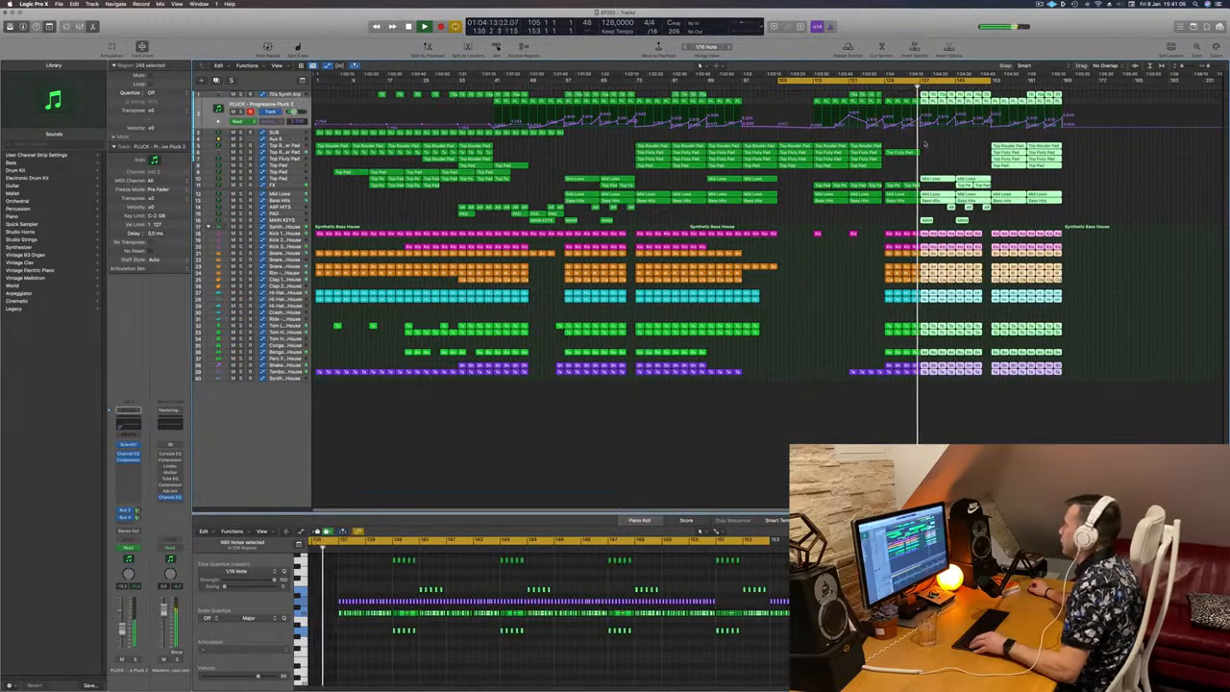
pyautogui.click(943, 160)
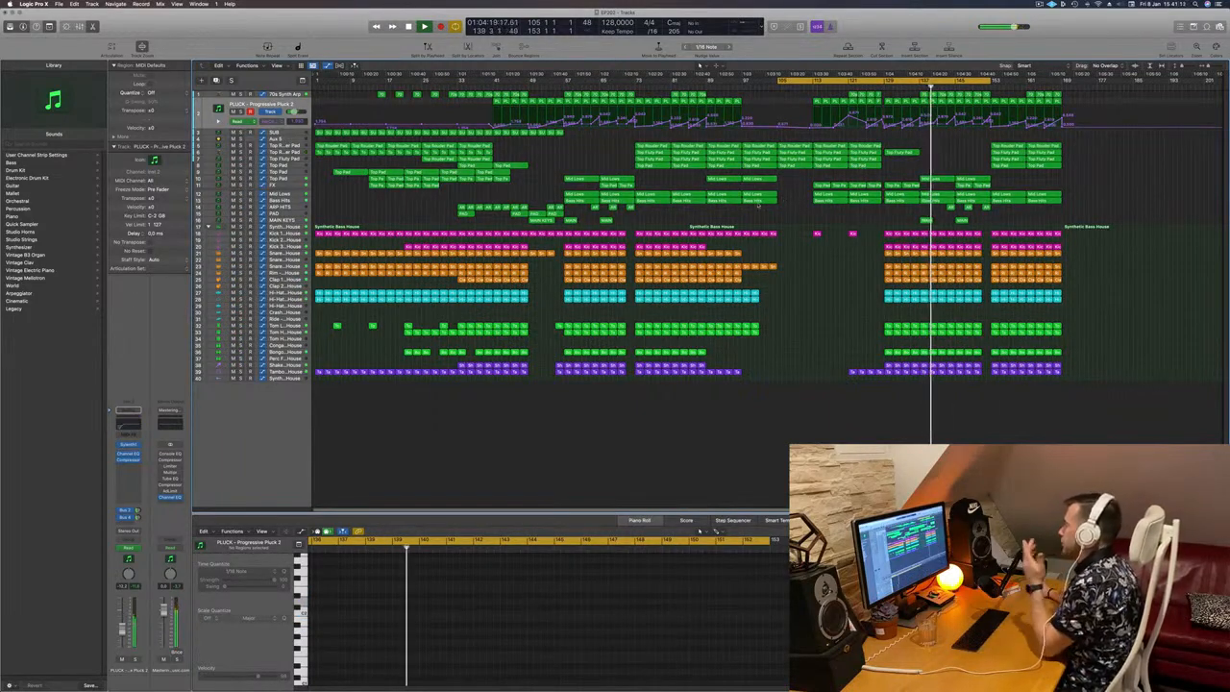
# Step: Try a copy of the long MAIN KEYS region from bar 49 at bar 113, play it, and undo the copy
pyautogui.click(544, 220)
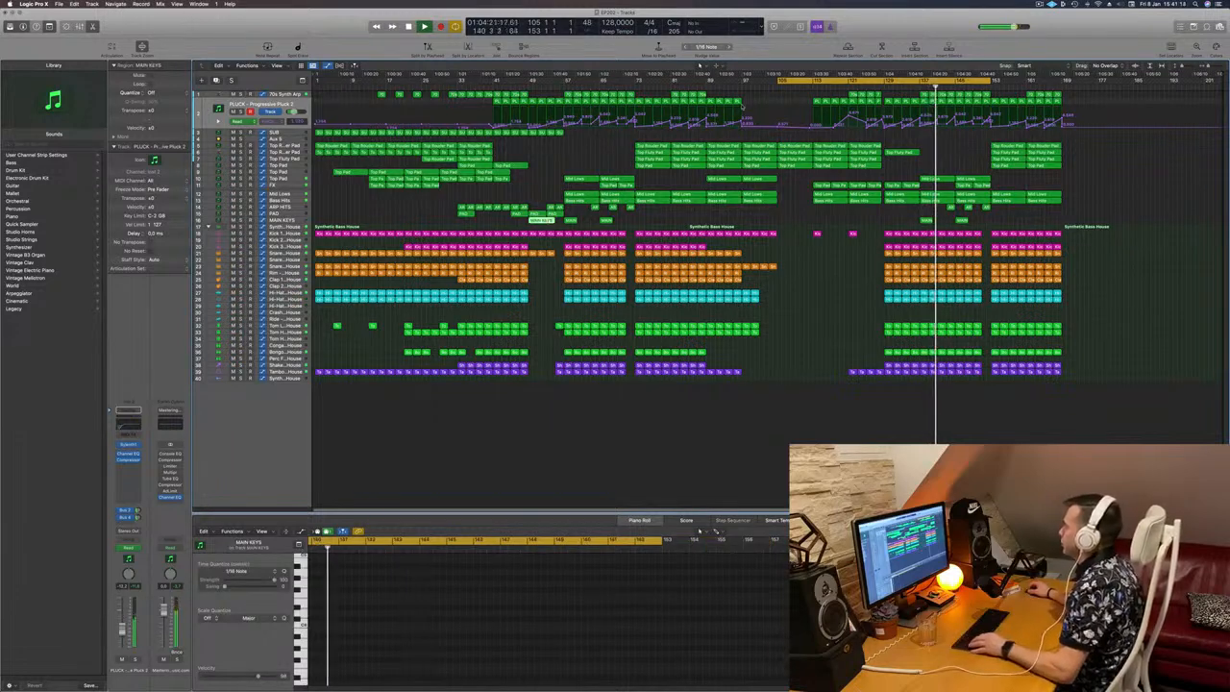
pyautogui.click(774, 87)
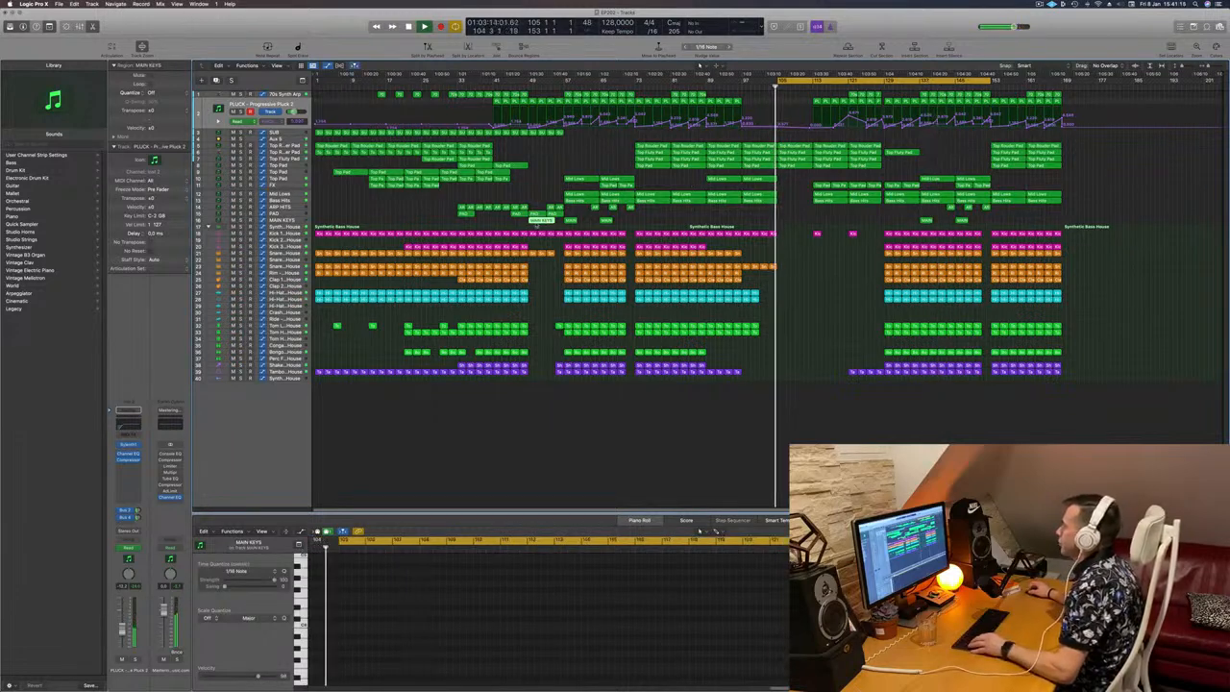
pyautogui.moveTo(544, 221); pyautogui.dragTo(826, 223)
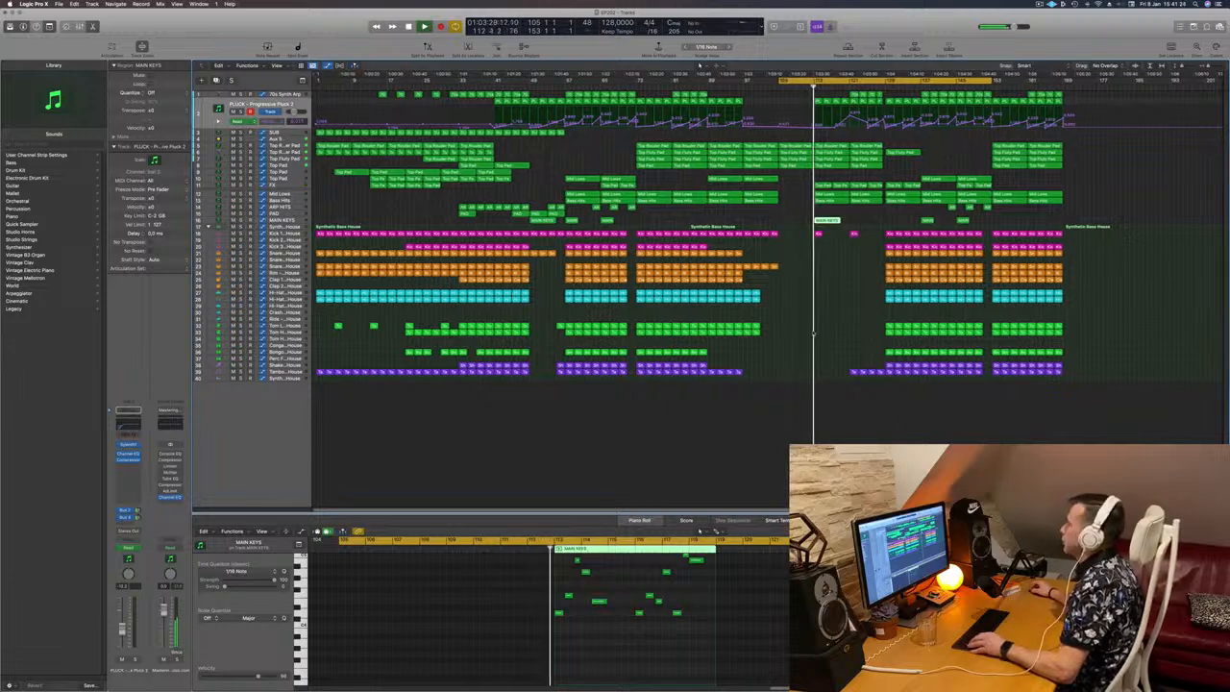
pyautogui.scroll(6, 830, 307)
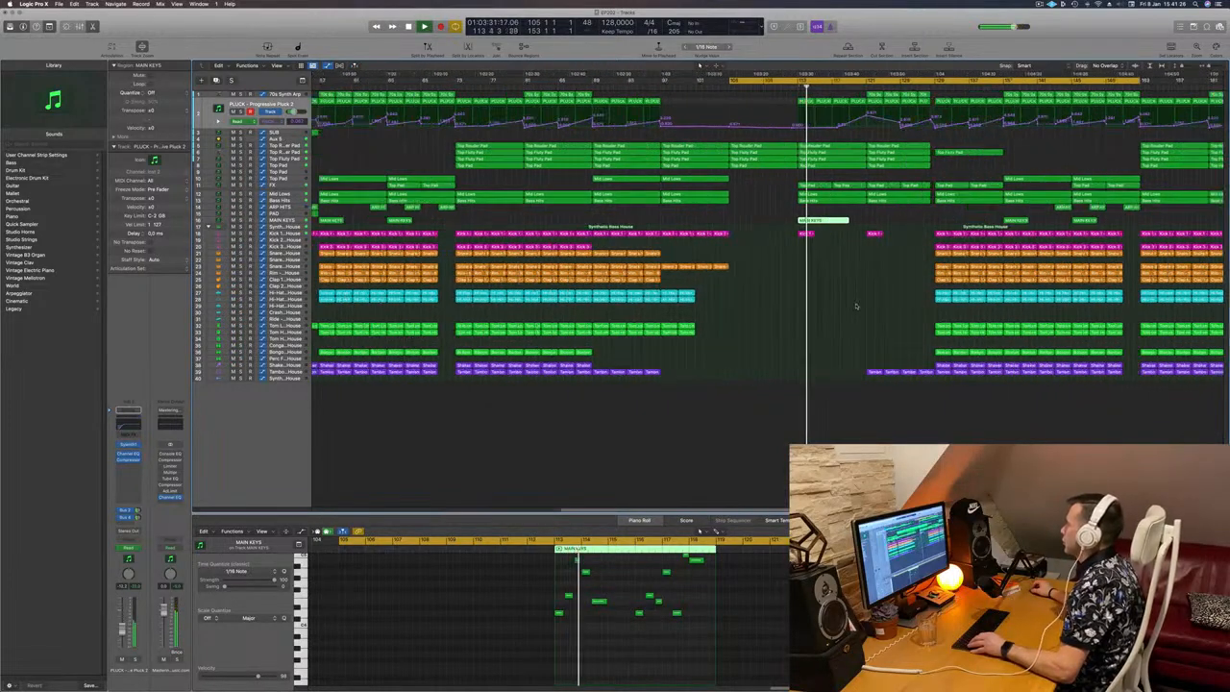
pyautogui.scroll(-4, 857, 303)
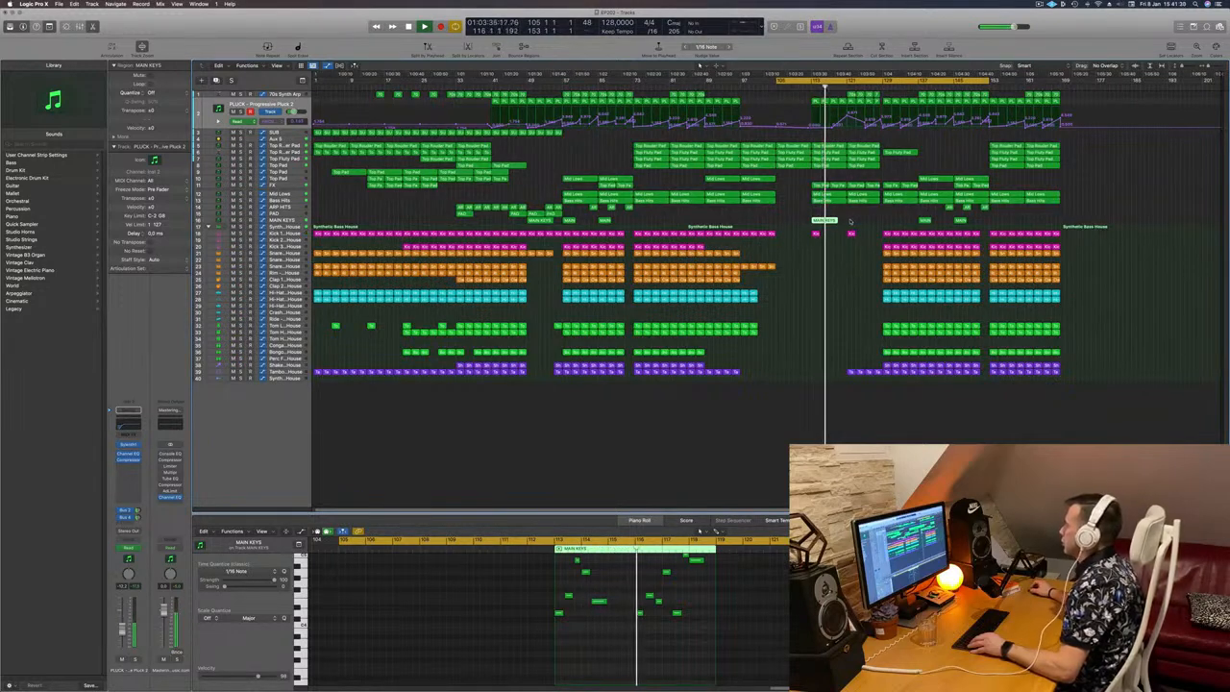
pyautogui.press('super+z')
pyautogui.press('super+z')
pyautogui.press('super+z')
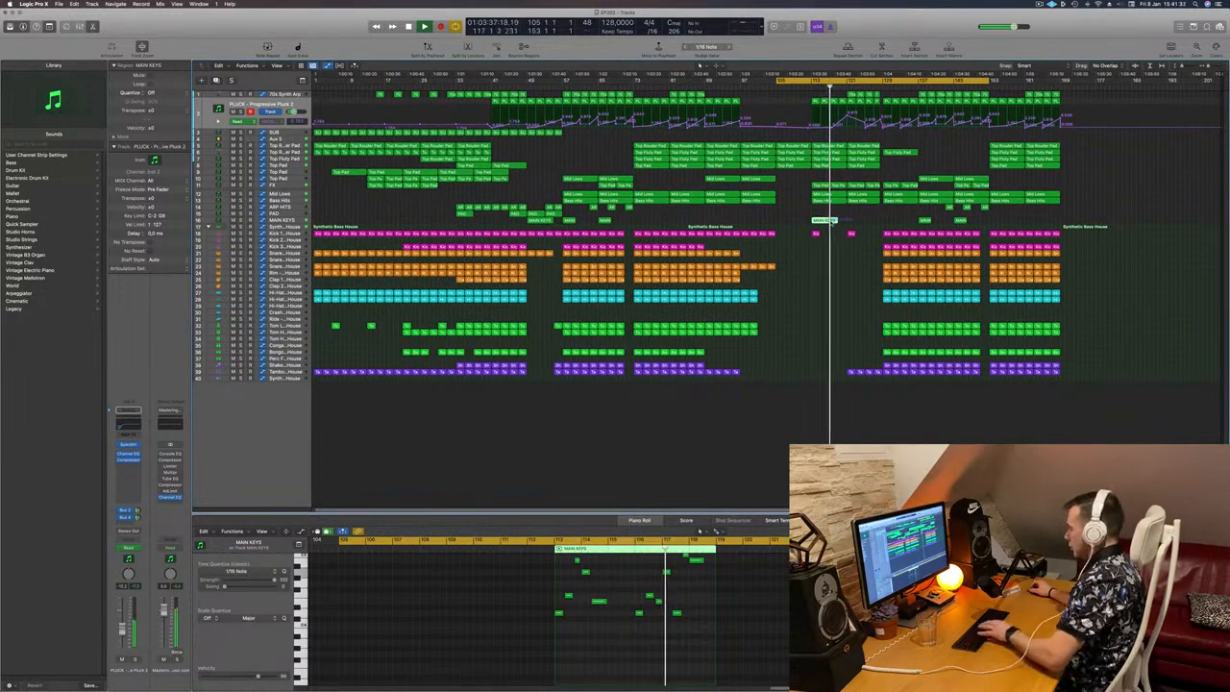
# Step: Copy the two short MAIN KEYS regions from bars 57 and 65 to bars 113 and 121, and play from bar 113
pyautogui.moveTo(631, 217); pyautogui.dragTo(818, 224)
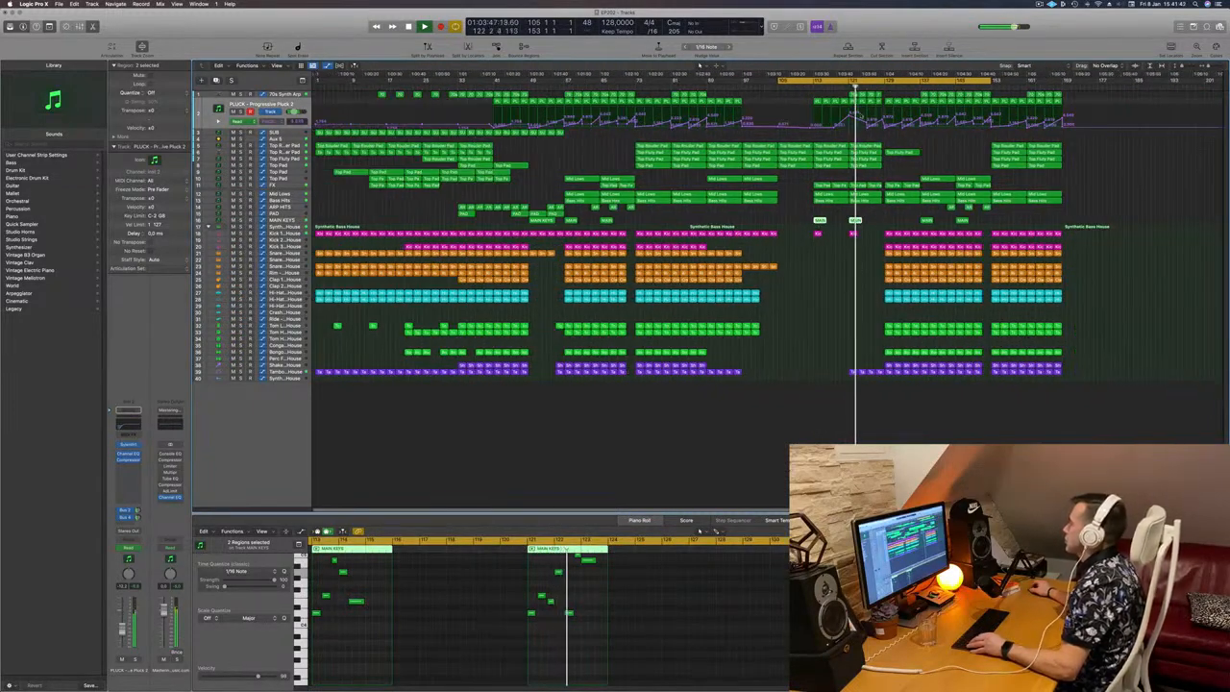
pyautogui.click(810, 88)
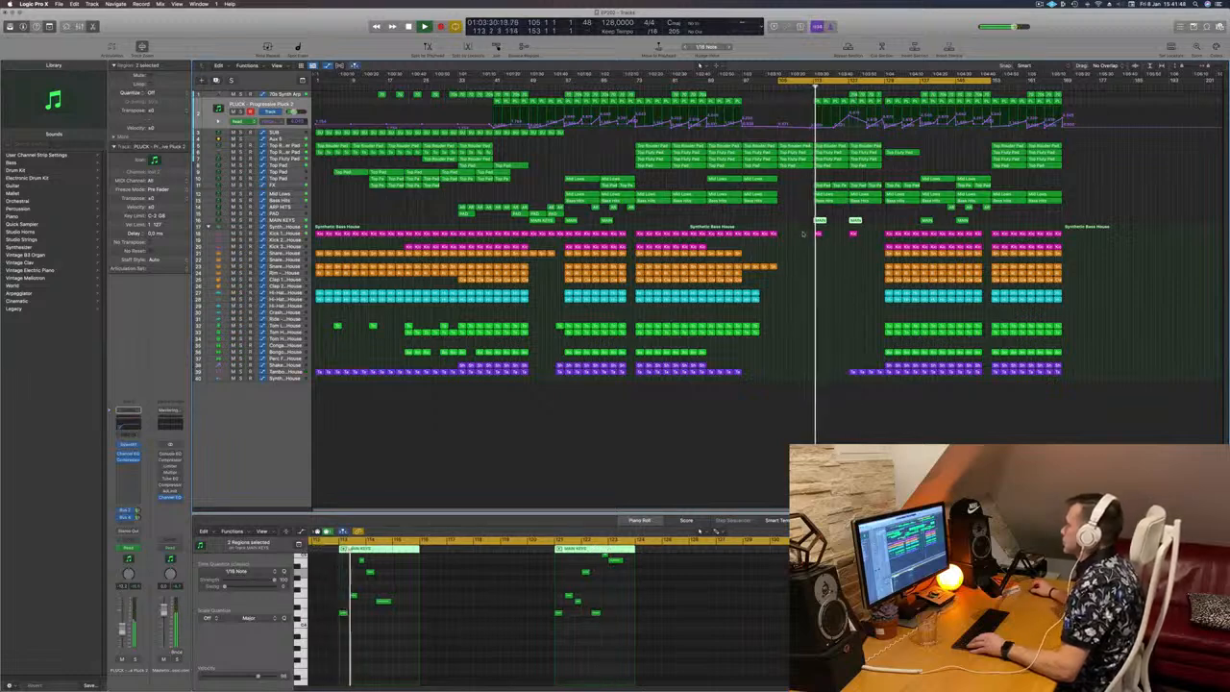
pyautogui.click(834, 235)
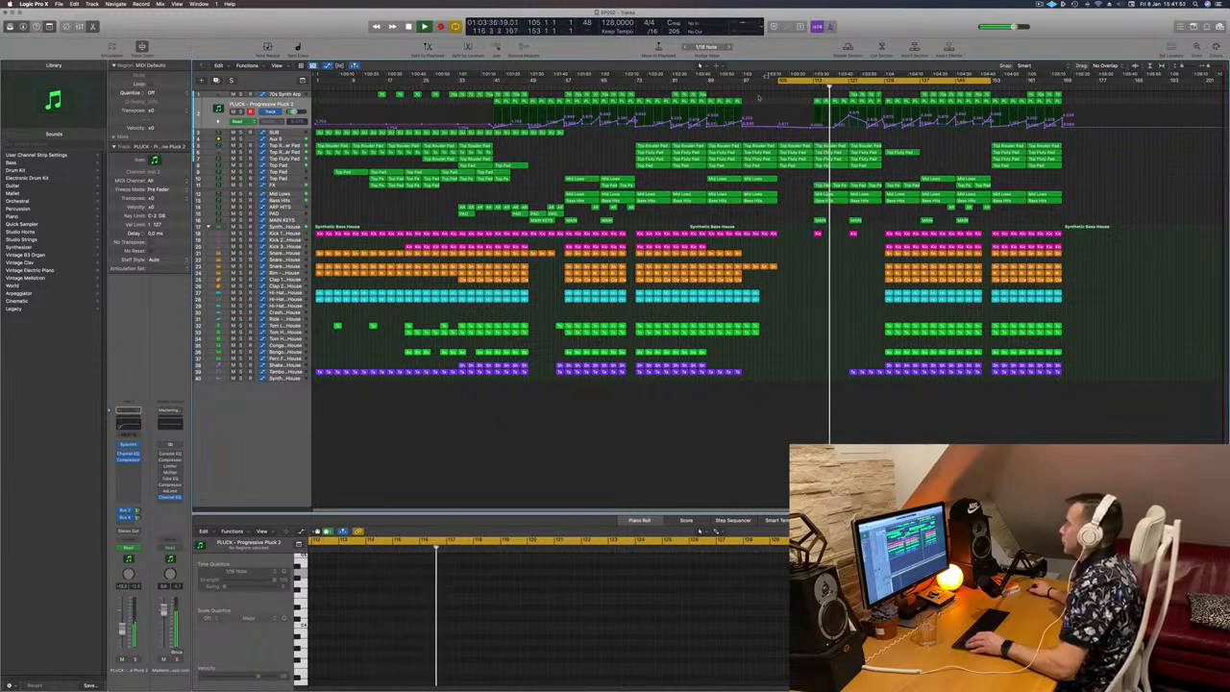
# Step: Move the two copied MAIN KEYS regions eight bars earlier to bars 105 and 113, and clear the selection
pyautogui.moveTo(876, 222); pyautogui.dragTo(782, 222)
pyautogui.press('super+Right')
pyautogui.click(795, 250)
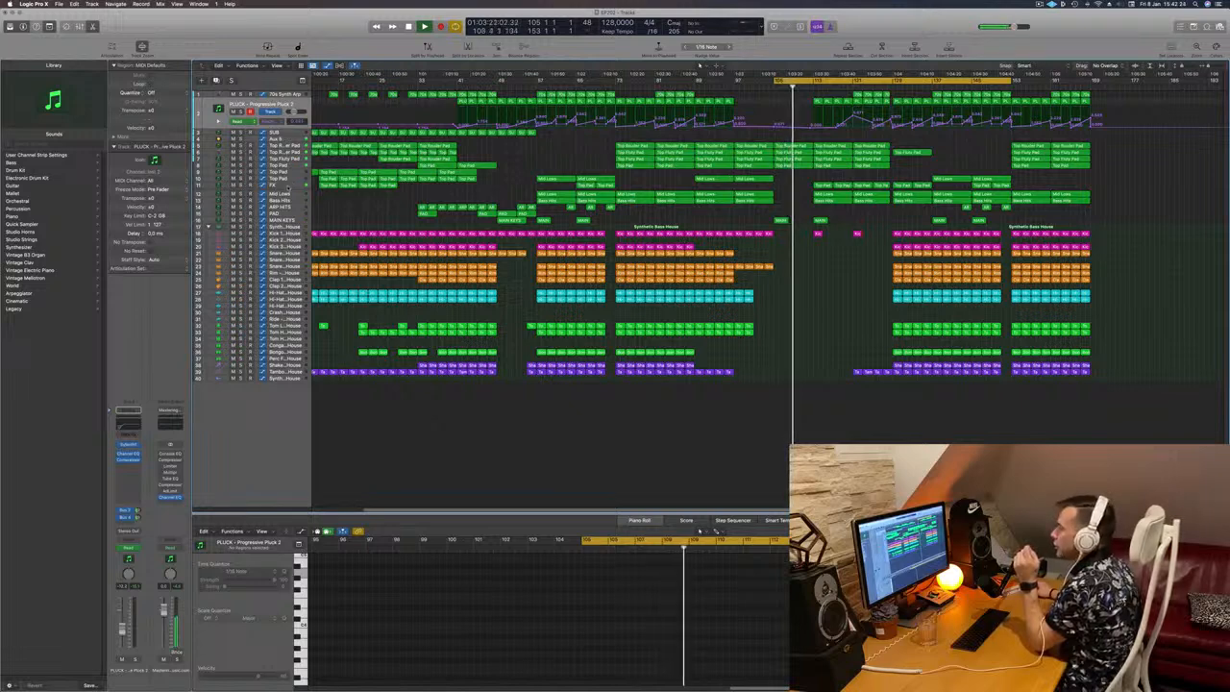
# Step: Show the FX track's automation lanes and add a rise in the H-Delay feedback curve between bars 105 and 113
pyautogui.click(291, 186)
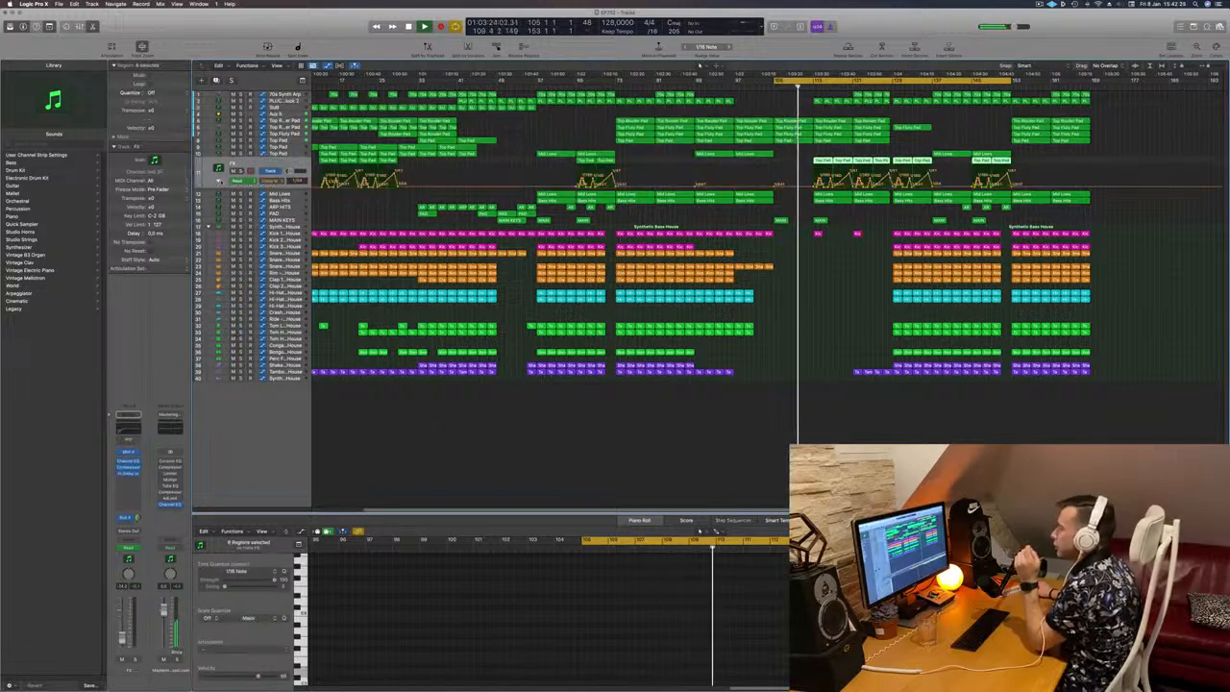
pyautogui.click(219, 180)
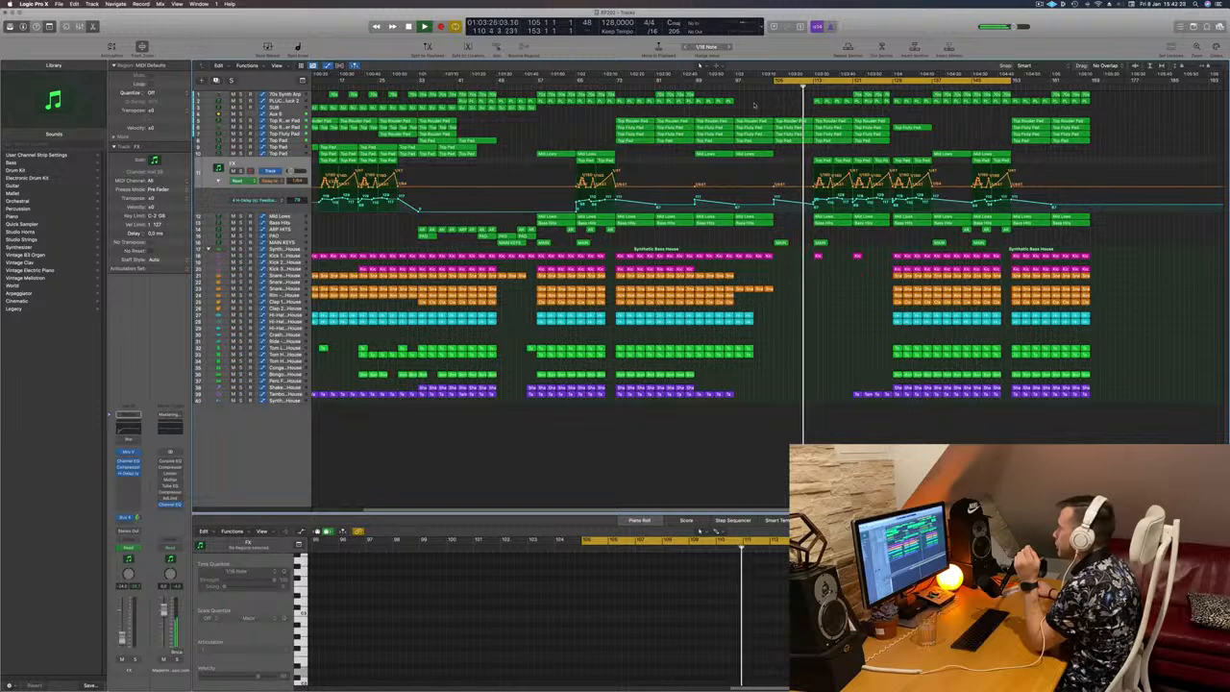
pyautogui.hotkey('shift', ',')
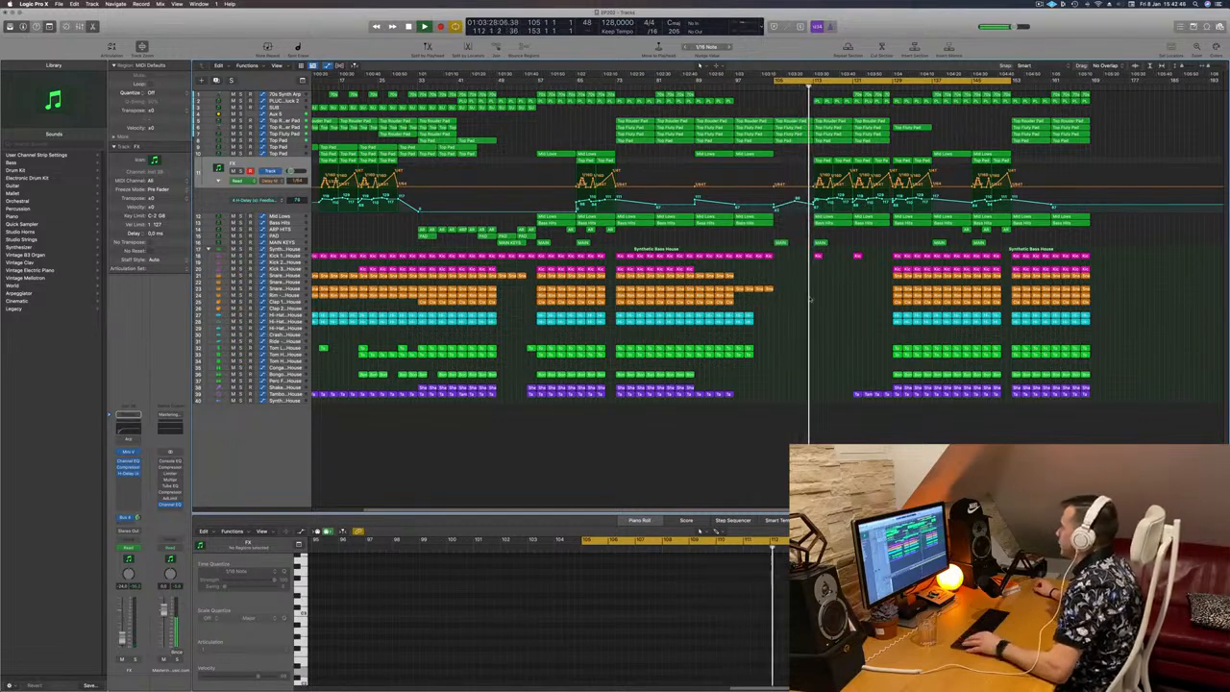
pyautogui.scroll(-1, 783, 259)
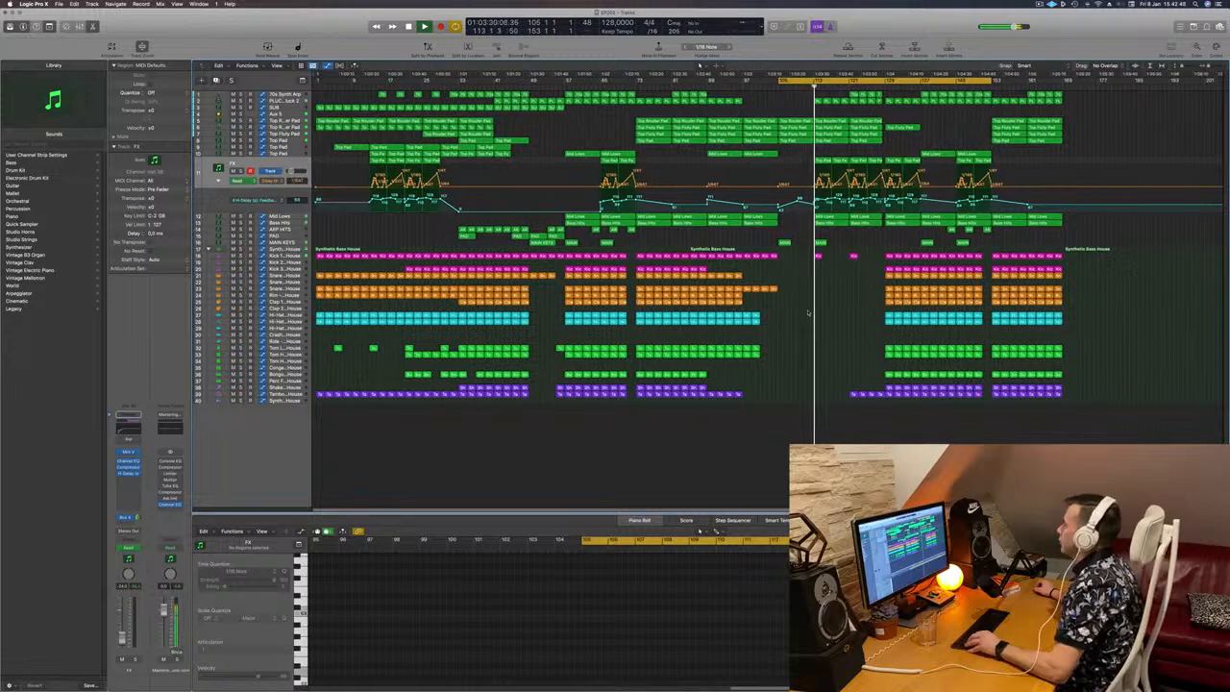
pyautogui.scroll(-1, 803, 270)
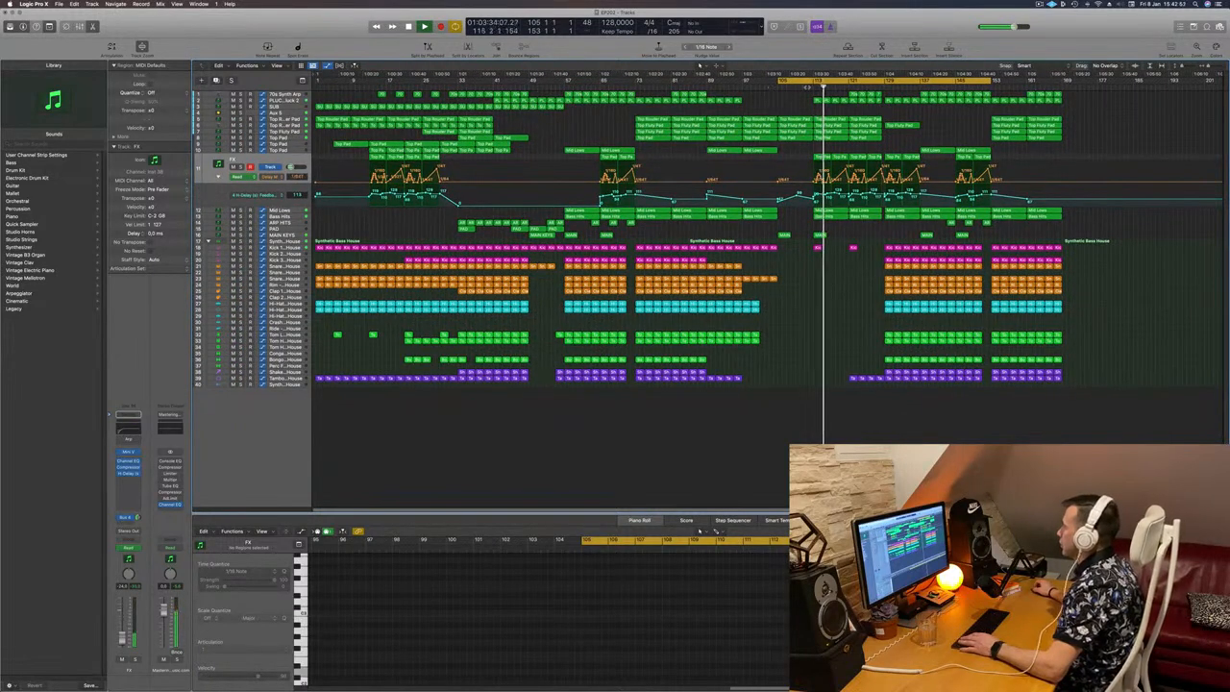
# Step: Delete the Mid Lows region at bar 113 and play the breakdown from there
pyautogui.click(831, 212)
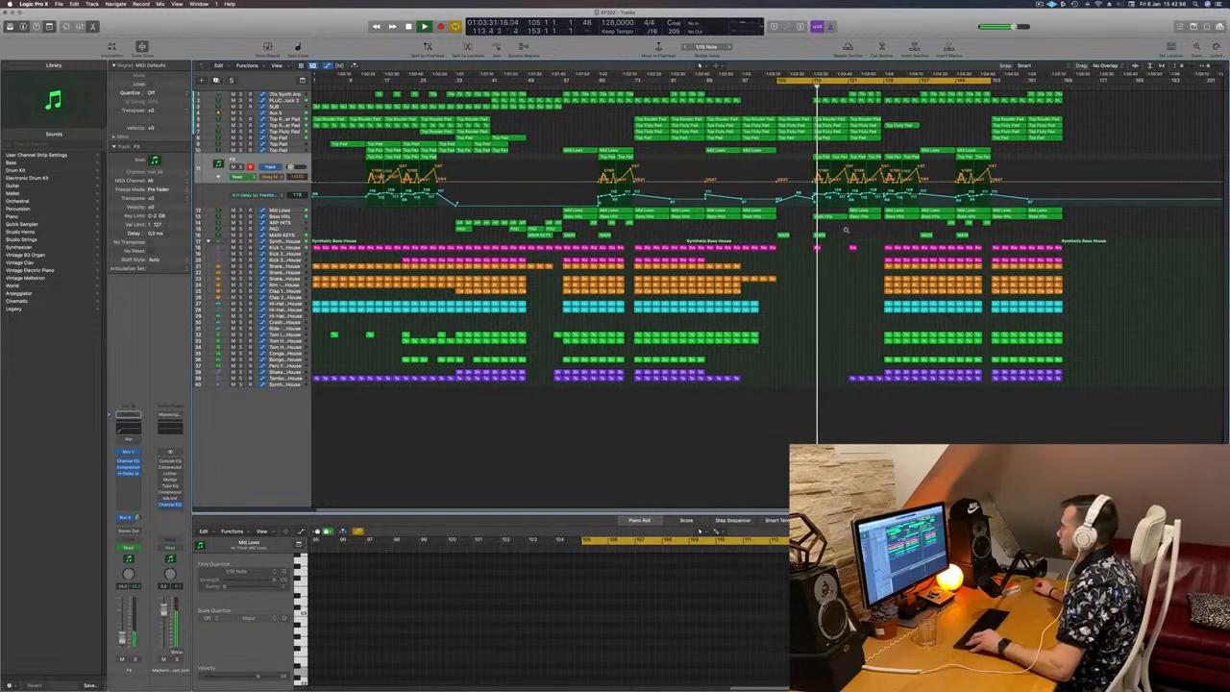
pyautogui.scroll(2, 843, 231)
pyautogui.scroll(-1, 850, 230)
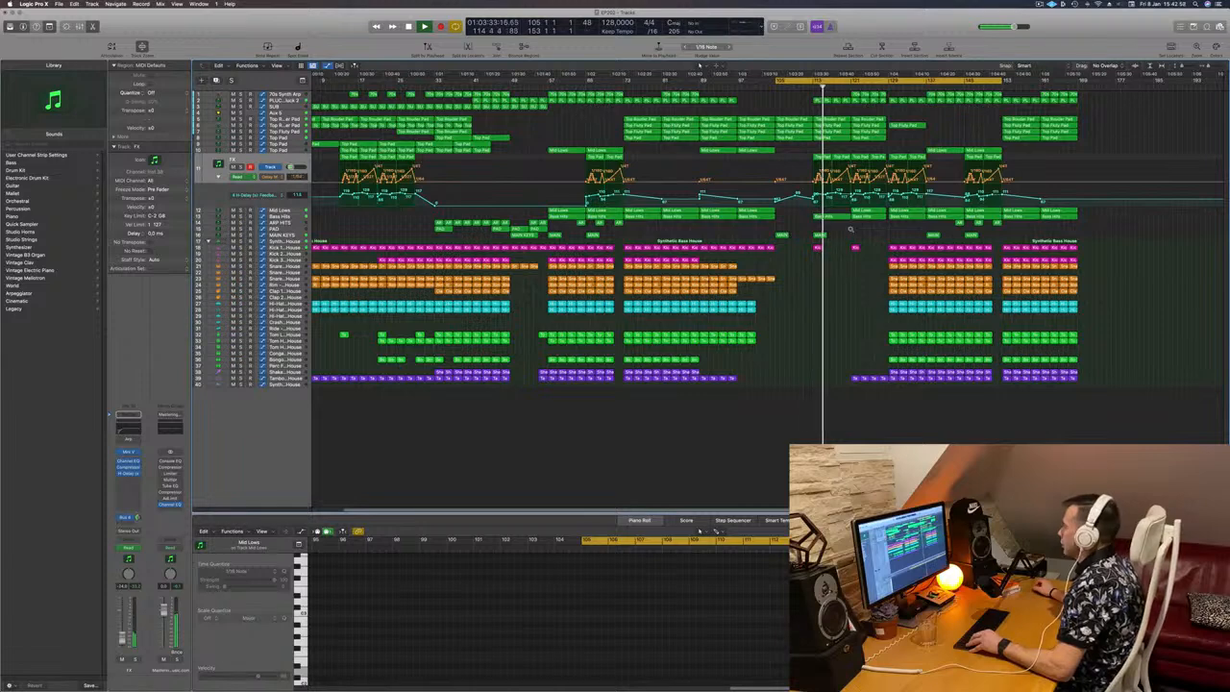
pyautogui.scroll(-1, 850, 229)
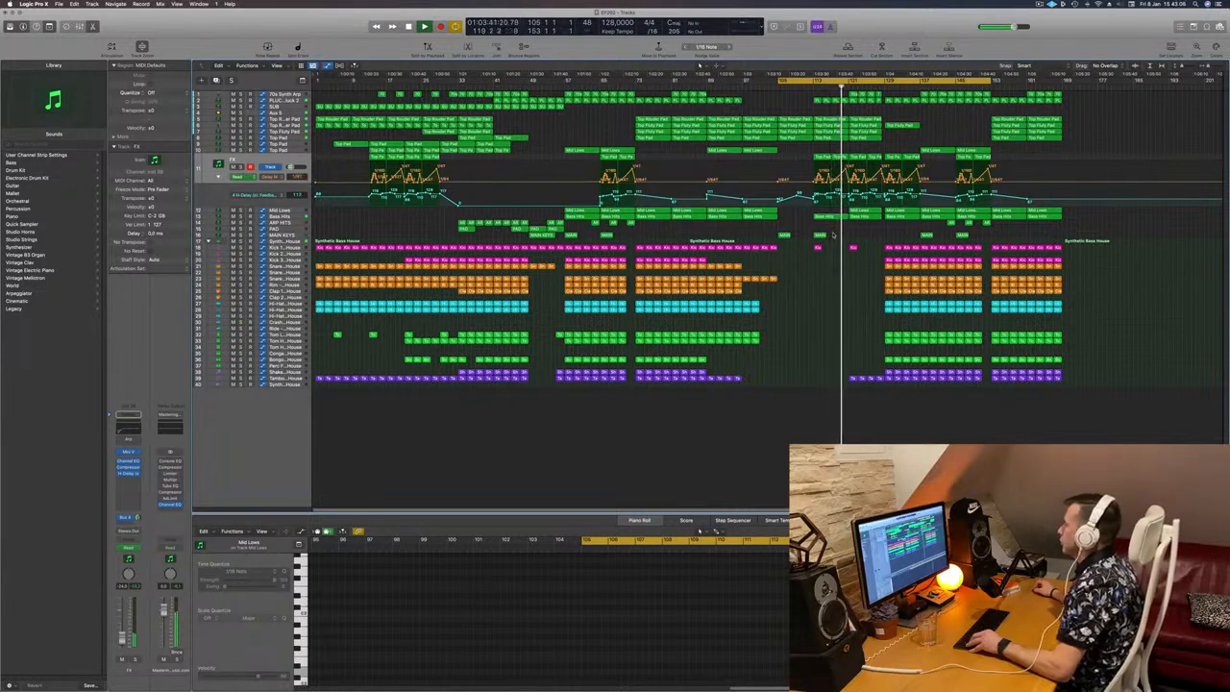
pyautogui.scroll(4, 835, 234)
pyautogui.scroll(-4, 842, 235)
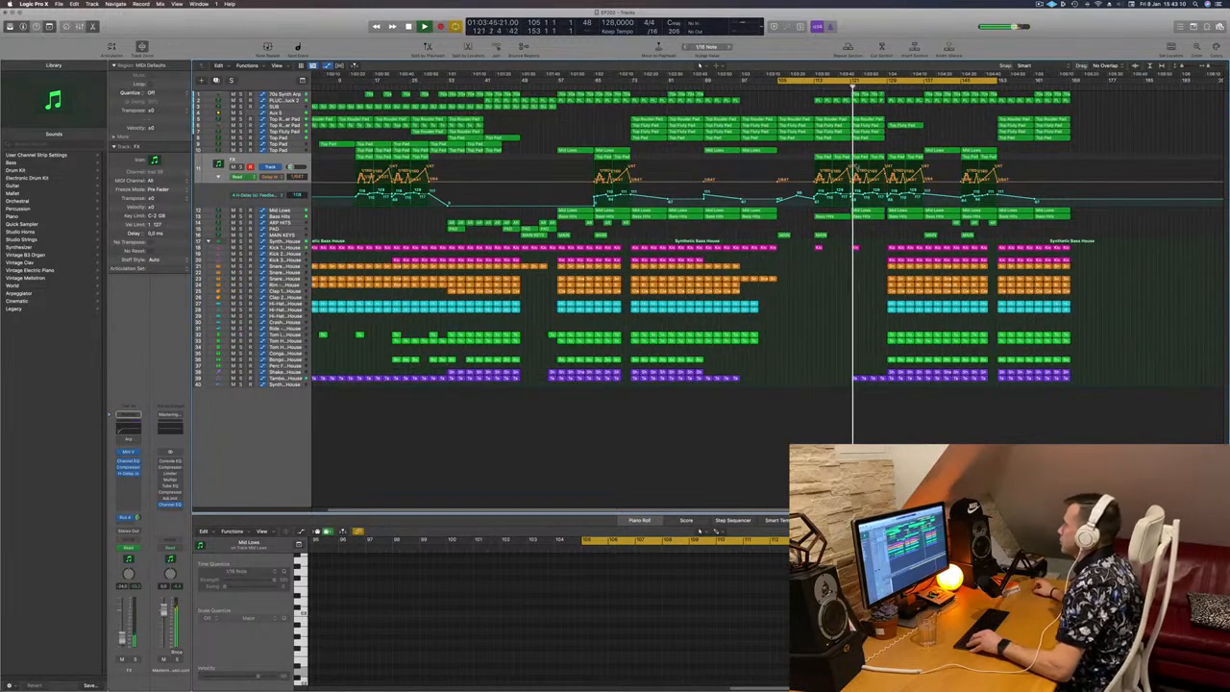
pyautogui.scroll(-2, 802, 98)
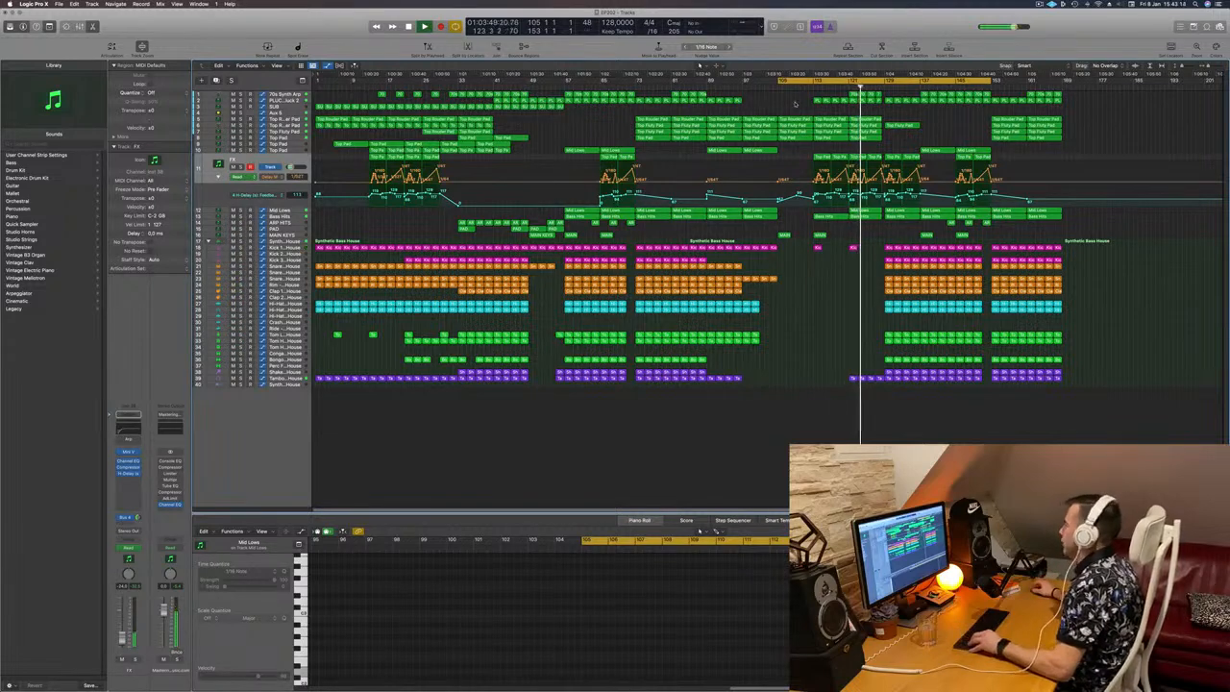
# Step: Raise the FX track's H-Delay feedback automation just before bar 129, and replay from around bar 121
pyautogui.scroll(5, 797, 104)
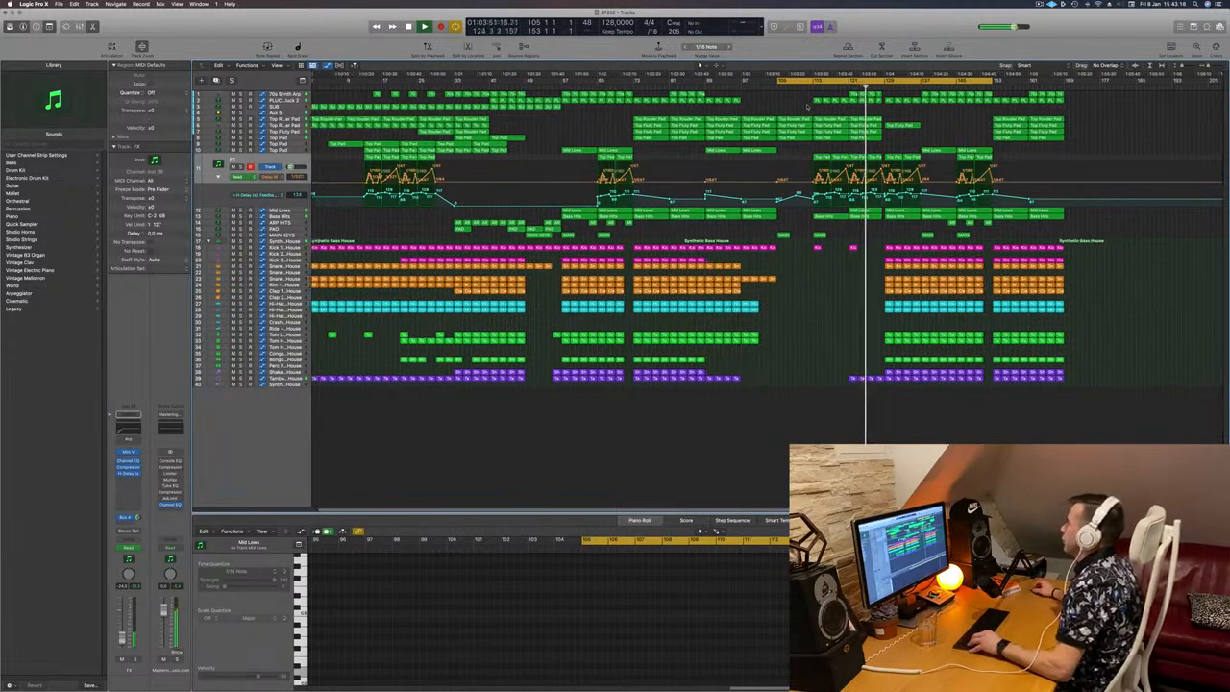
pyautogui.scroll(5, 848, 279)
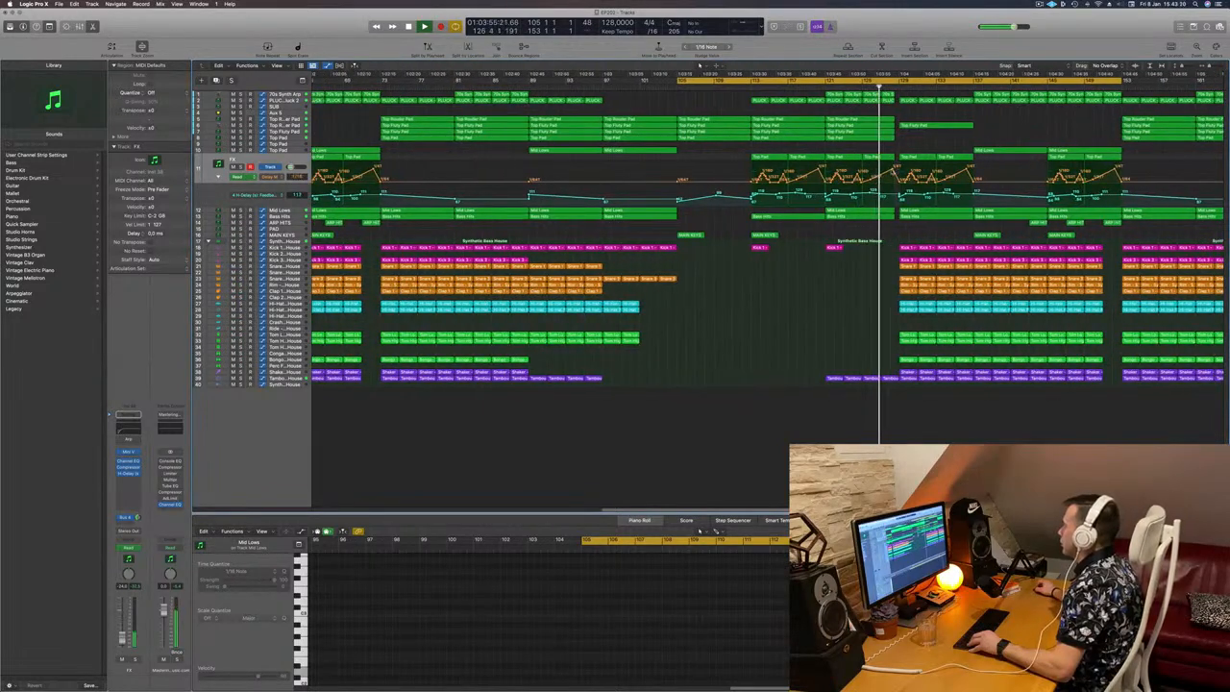
pyautogui.moveTo(892, 170); pyautogui.dragTo(894, 190)
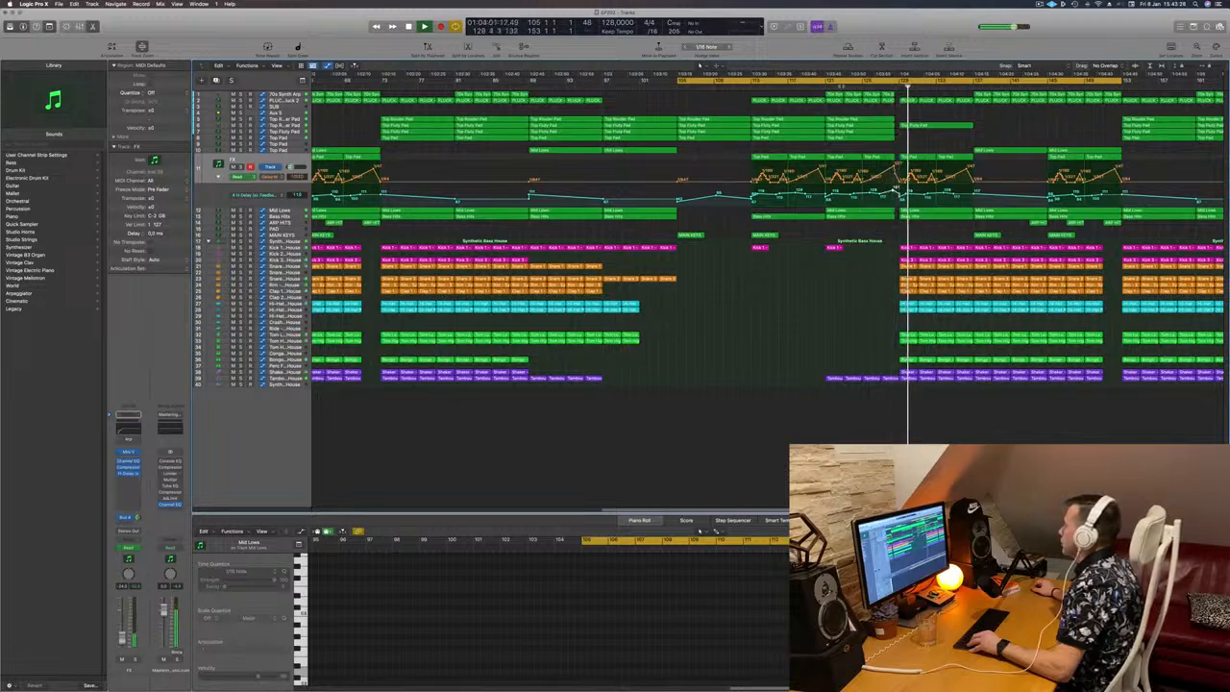
pyautogui.click(822, 88)
pyautogui.press('super+Left')
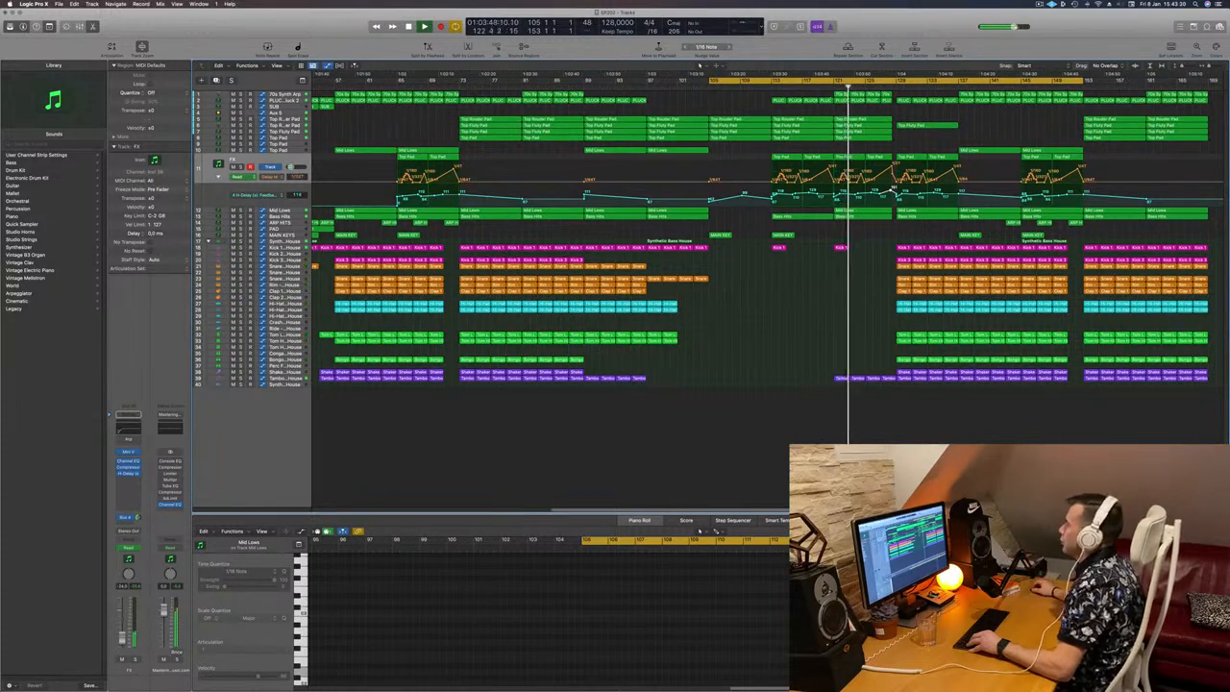
pyautogui.click(826, 87)
pyautogui.press('super+Left')
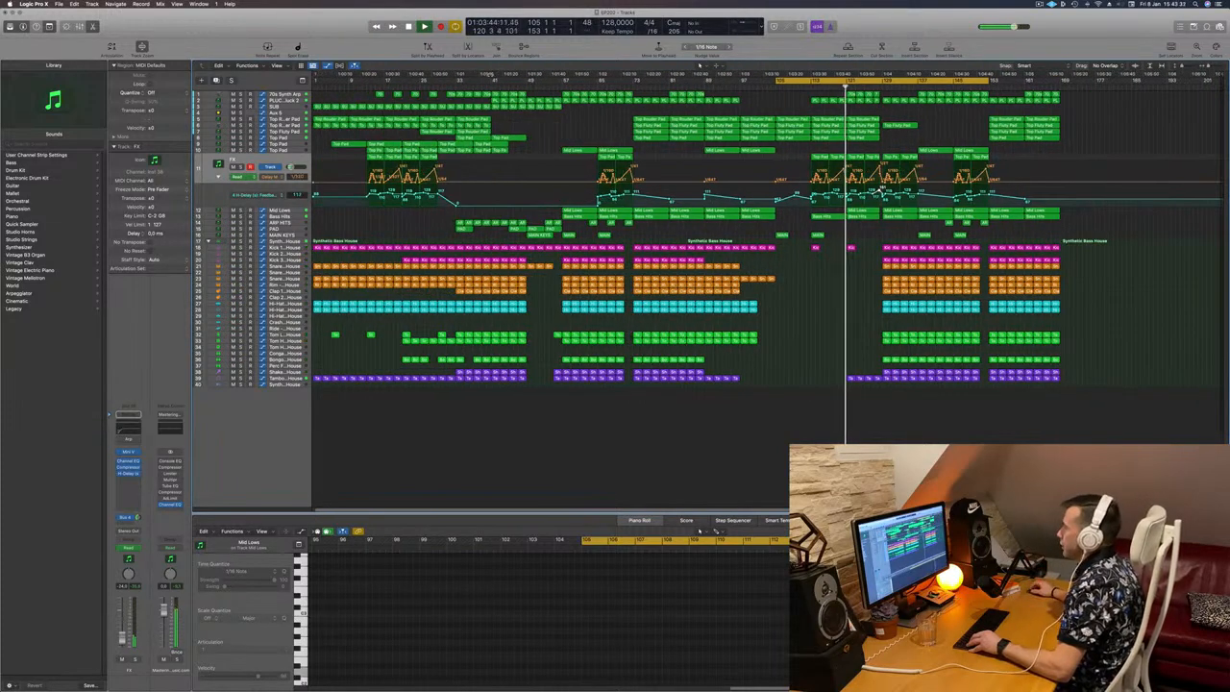
# Step: Show the 70s Synth Arp track's automation, clear the region selection, and review the arrangement as playback runs into bar 129
pyautogui.click(276, 96)
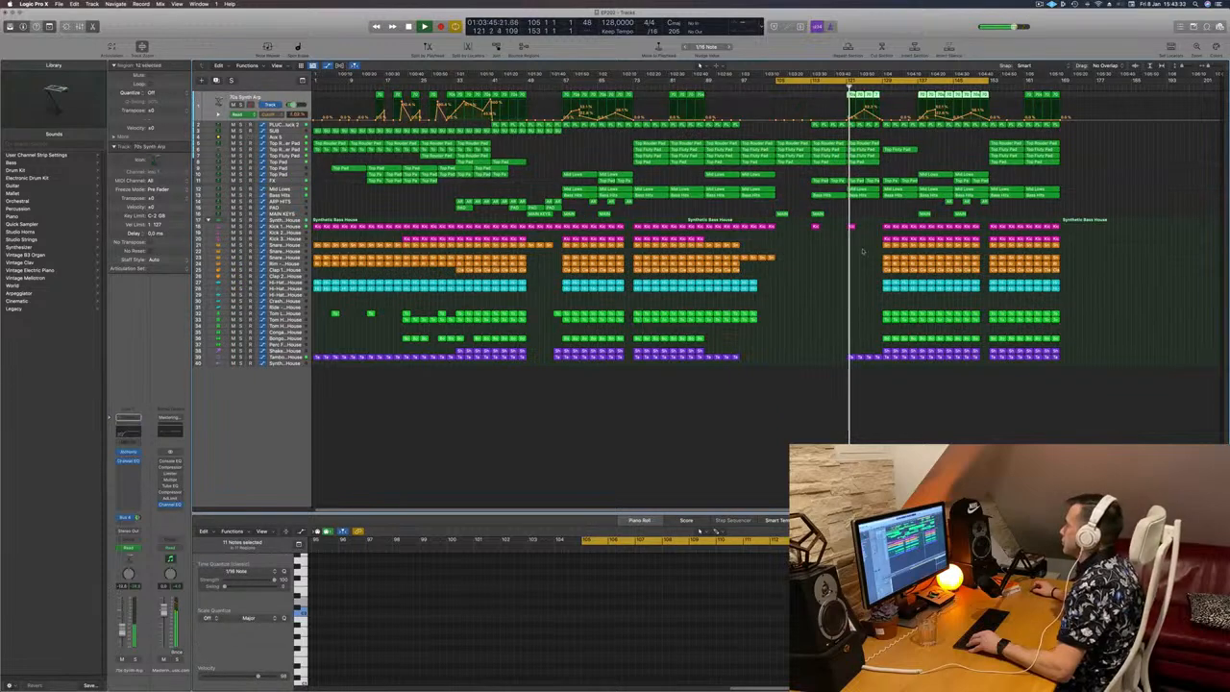
pyautogui.click(808, 300)
pyautogui.scroll(5, 834, 299)
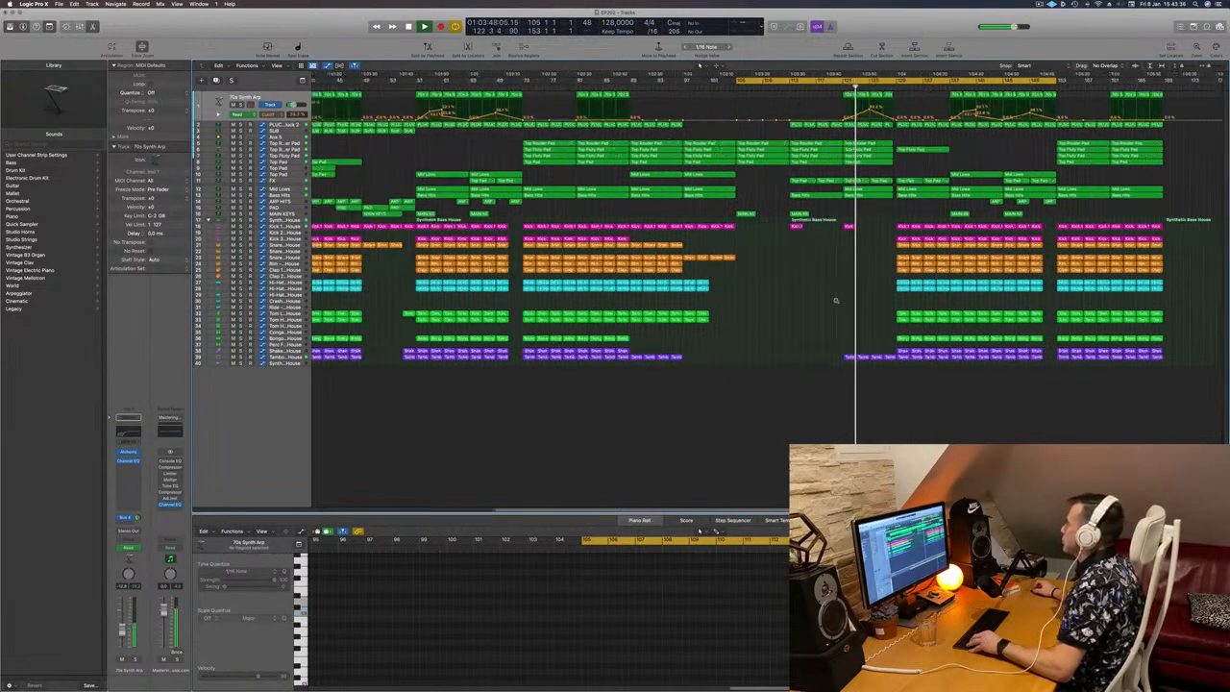
pyautogui.scroll(-4, 838, 300)
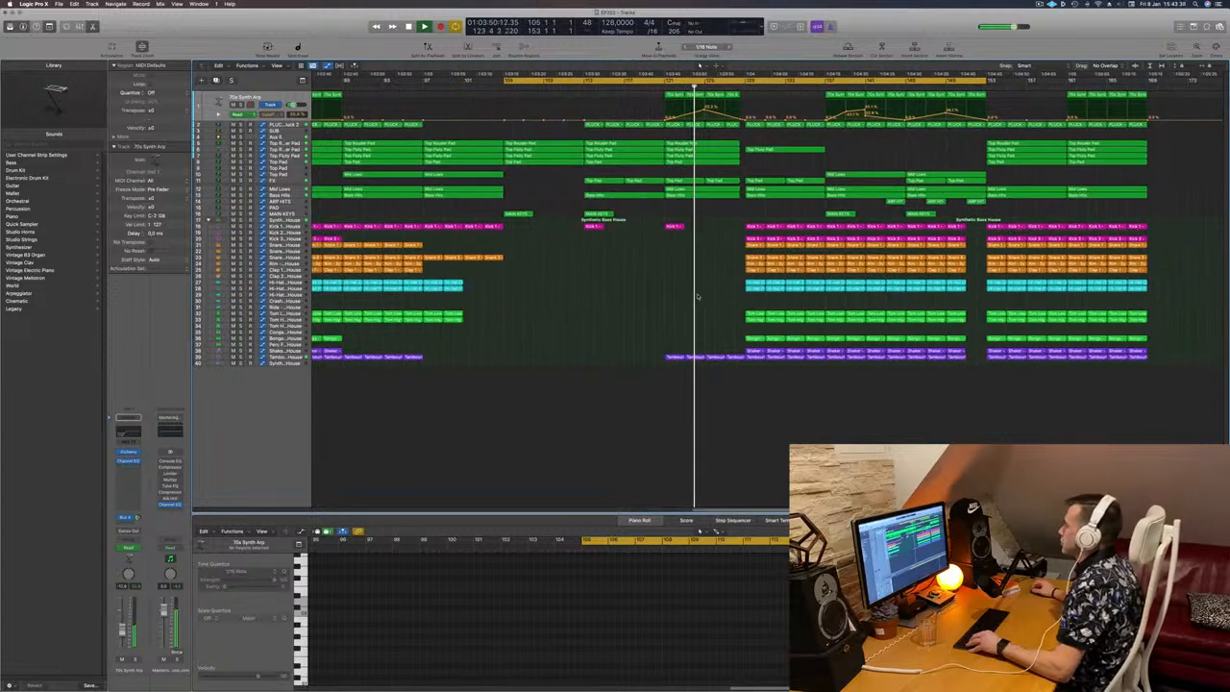
pyautogui.scroll(-1, 633, 296)
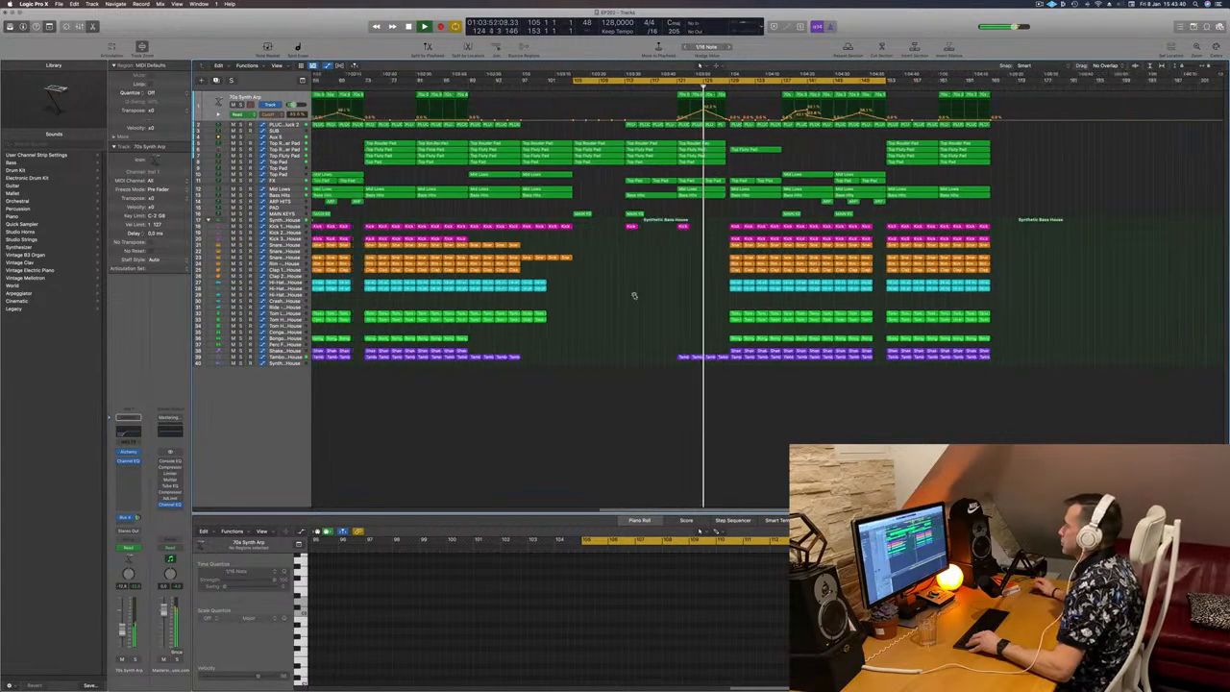
pyautogui.scroll(-1, 633, 296)
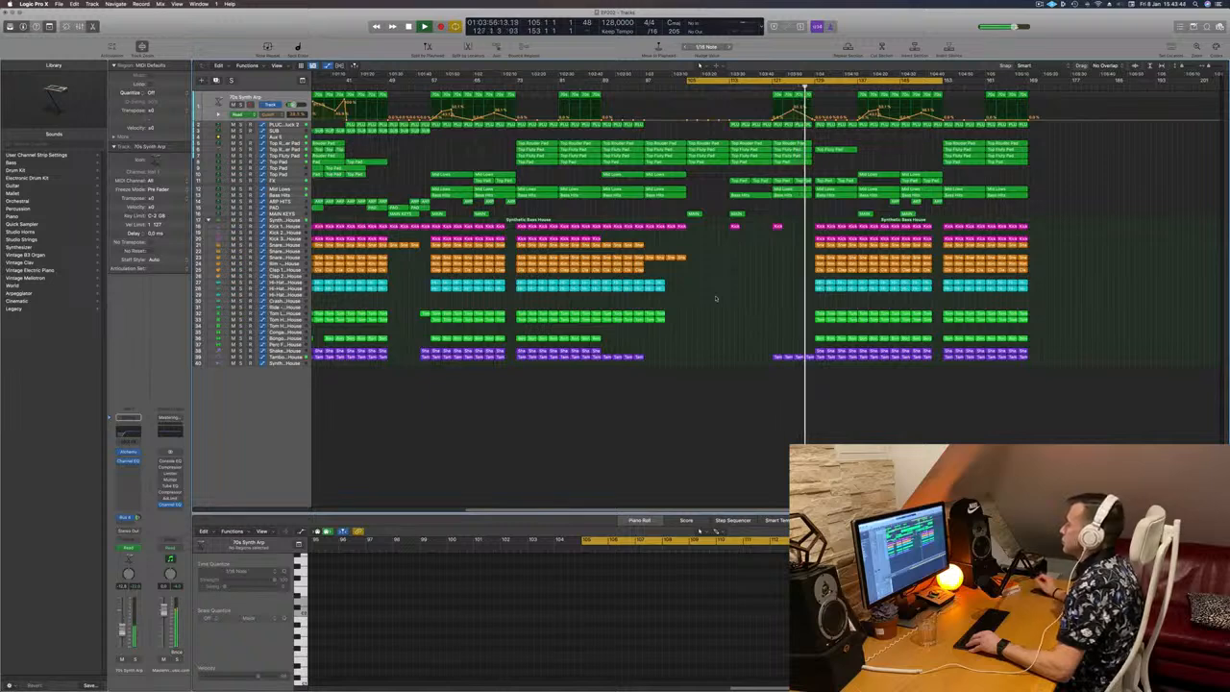
pyautogui.scroll(1, 720, 299)
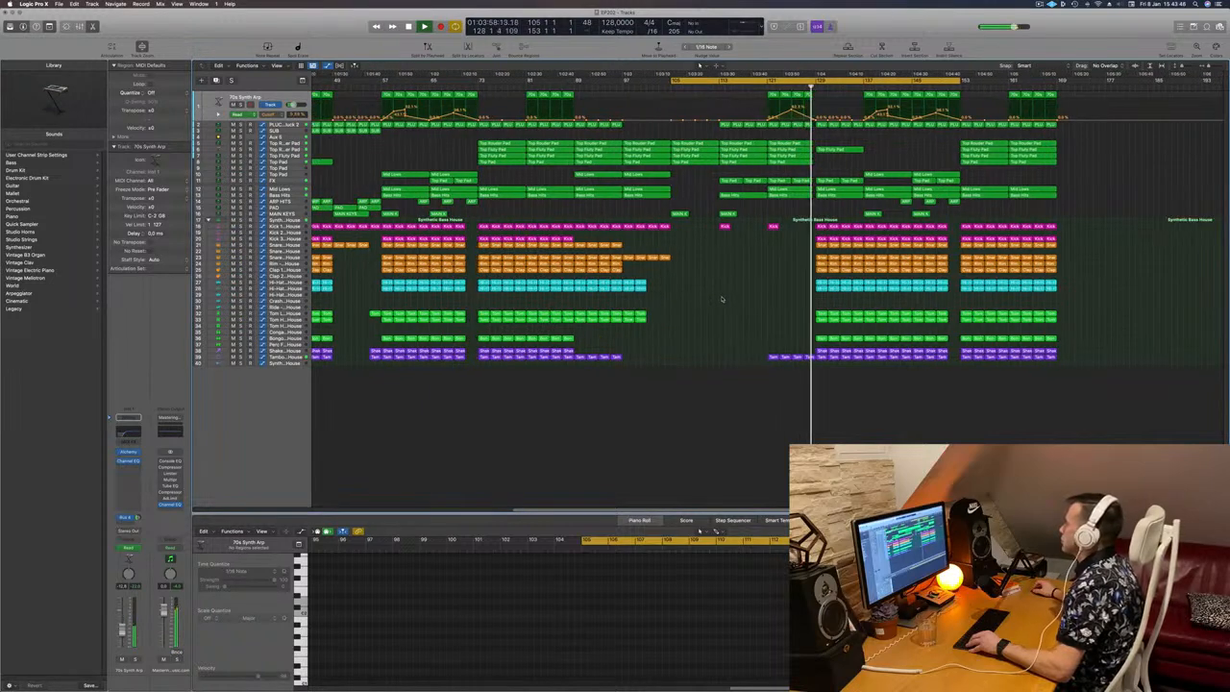
pyautogui.scroll(1, 735, 298)
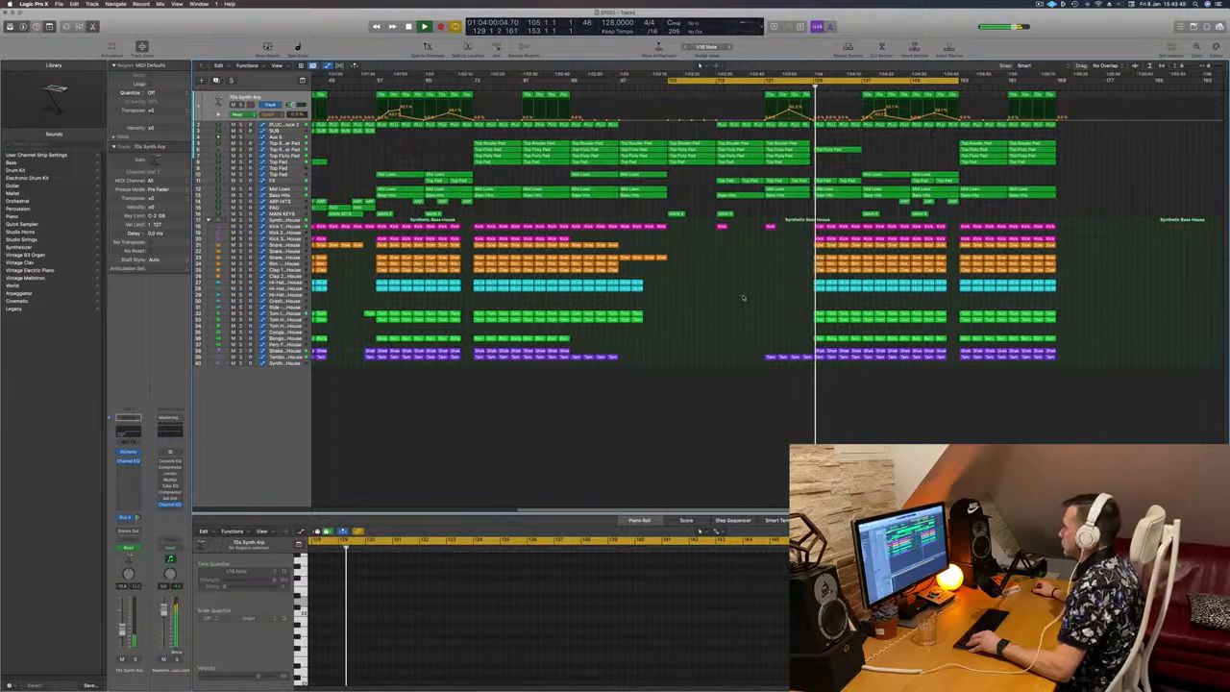
pyautogui.scroll(-2, 744, 298)
pyautogui.hscroll(-1, 812, 283)
pyautogui.scroll(2, 871, 193)
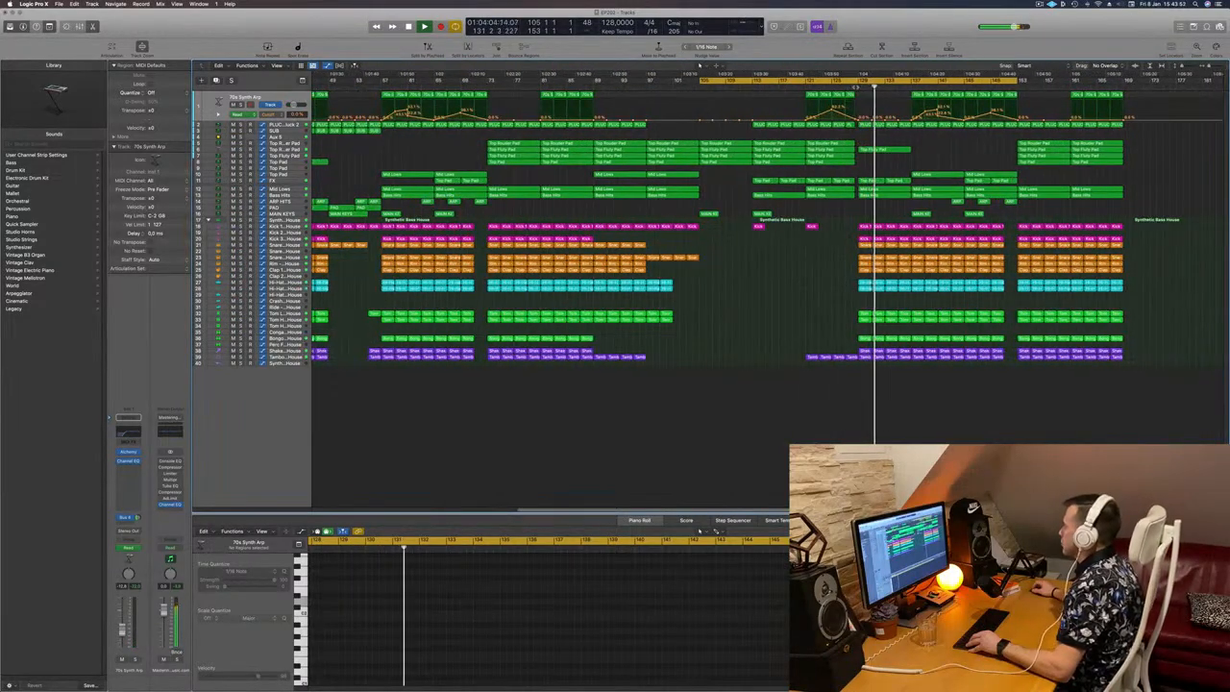
# Step: Delete the Bass Hits region at bar 129 and replay the section from there
pyautogui.click(857, 87)
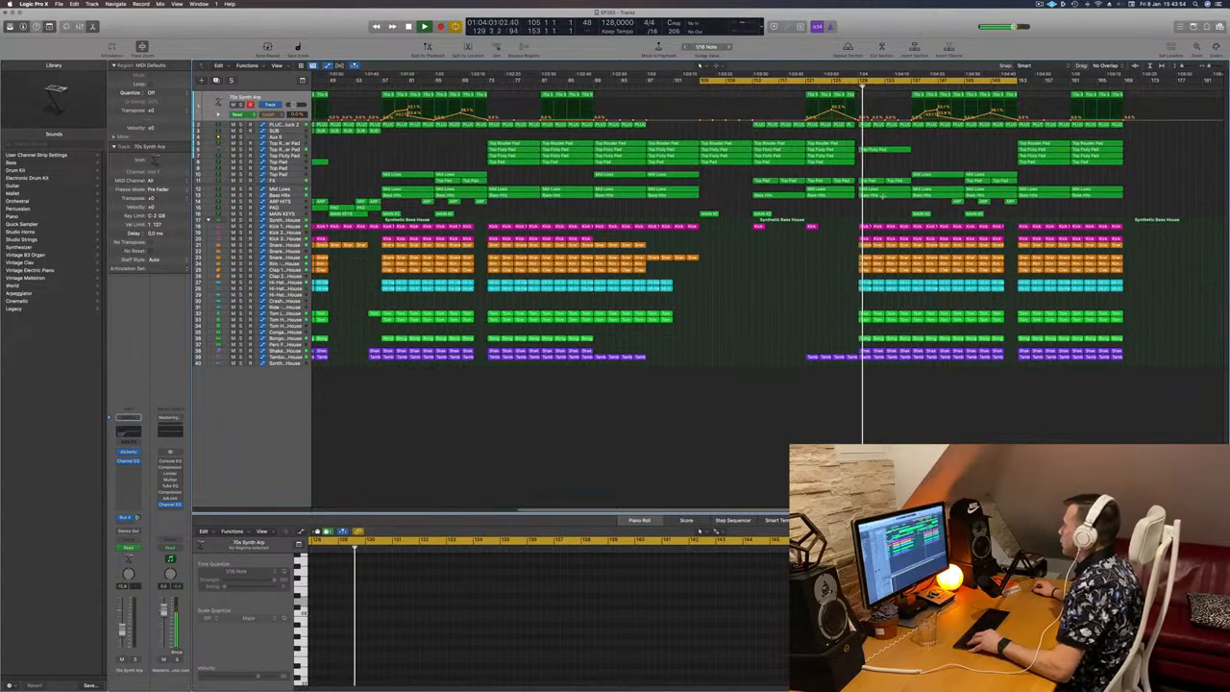
pyautogui.doubleClick(876, 199)
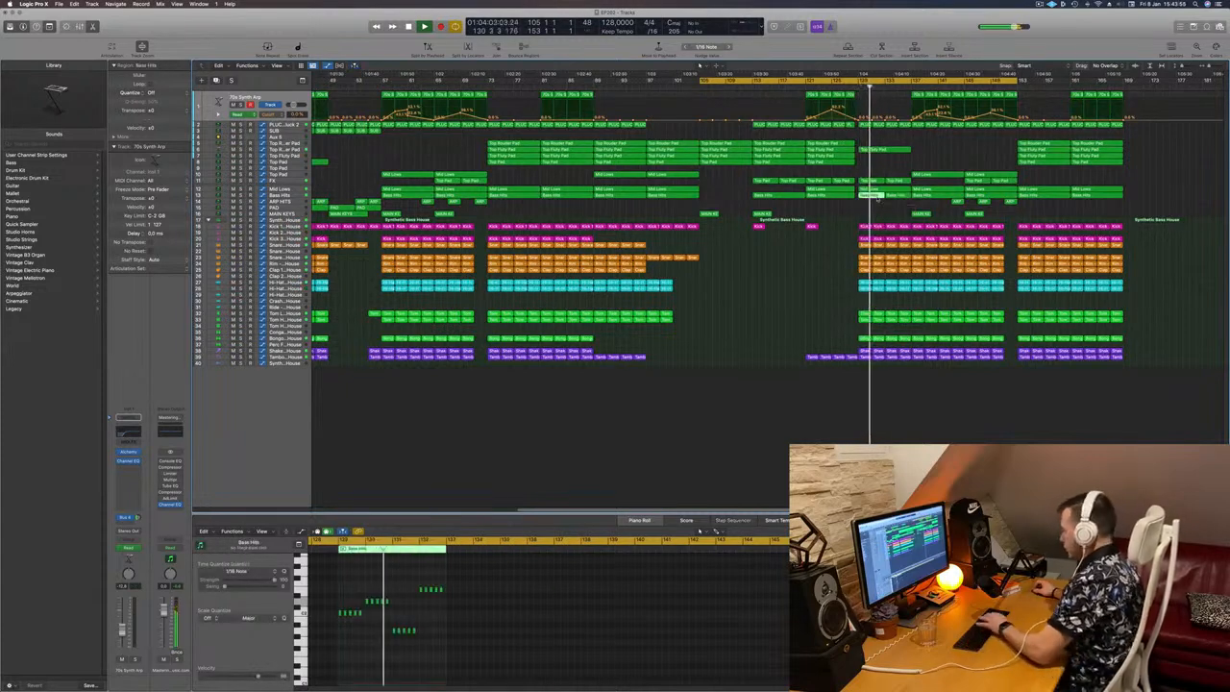
pyautogui.press('Delete')
pyautogui.click(851, 88)
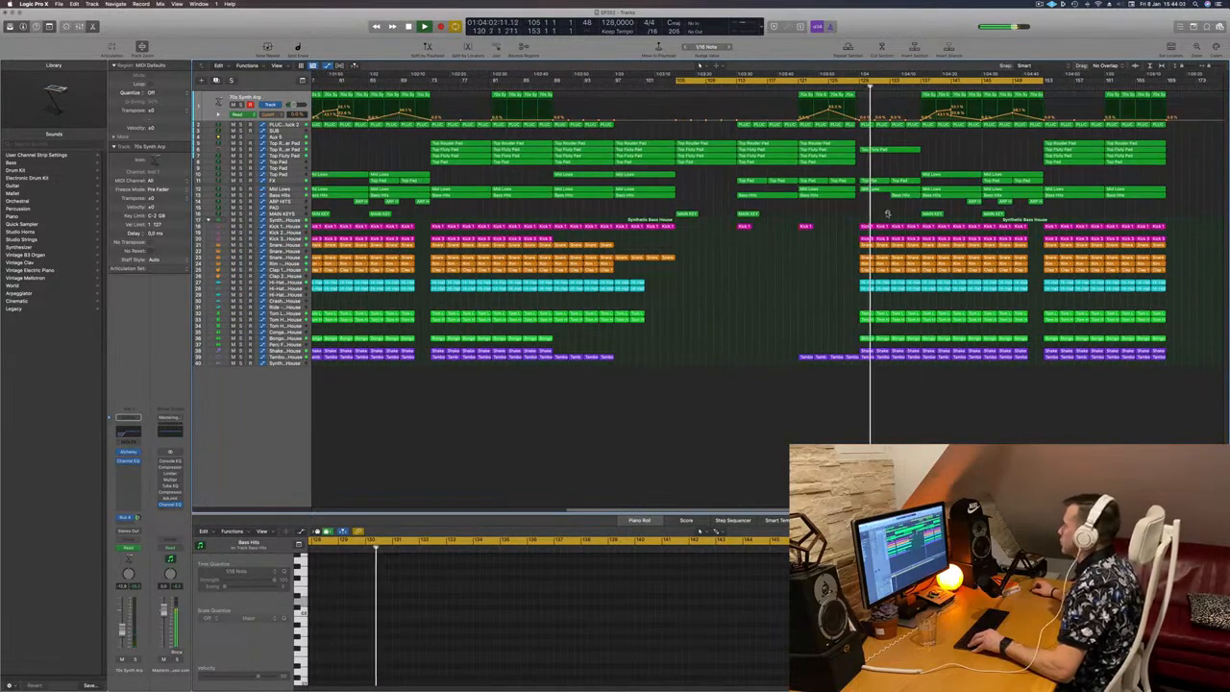
# Step: Select the Bass Hits track, solo it to hear its part alone, restore the full mix, and clear the region selection
pyautogui.press('super+Right')
pyautogui.press('super+Right')
pyautogui.click(294, 195)
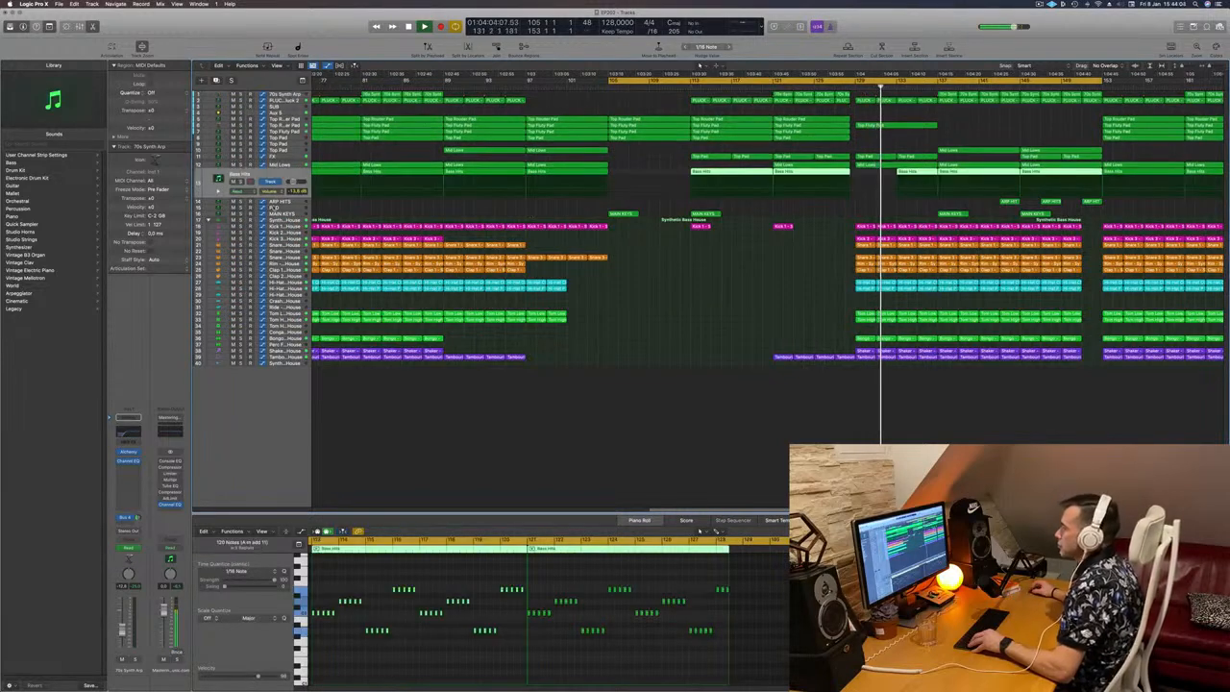
pyautogui.click(241, 182)
pyautogui.click(242, 182)
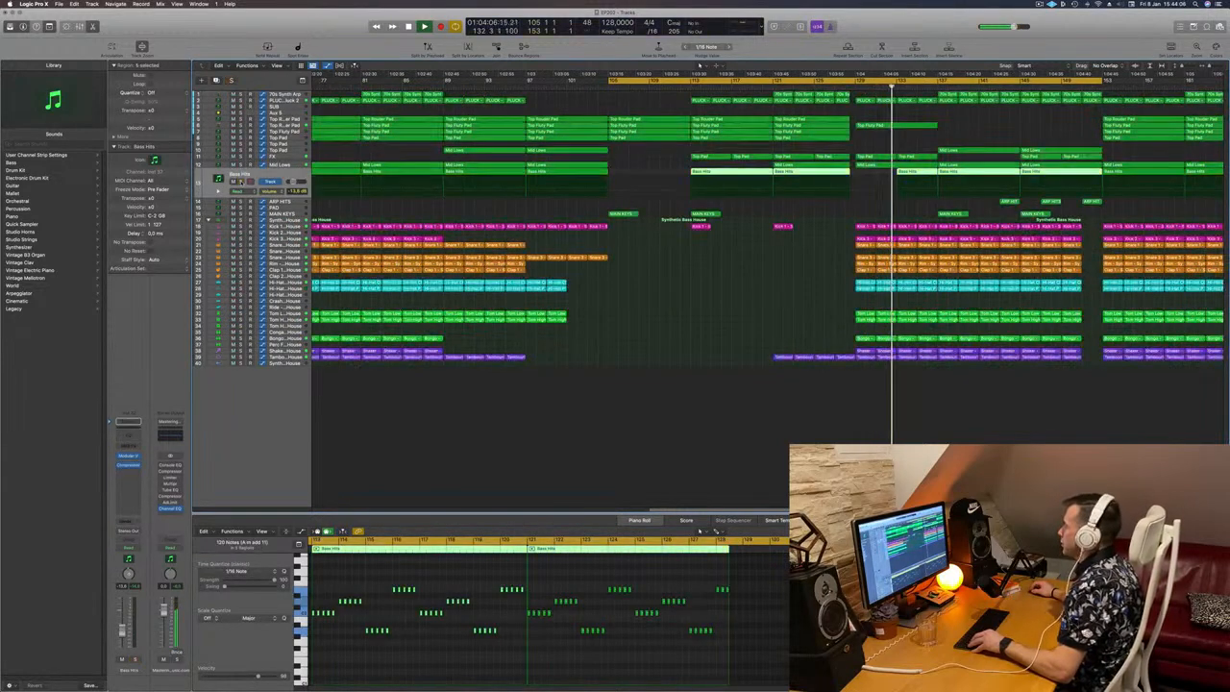
pyautogui.click(241, 182)
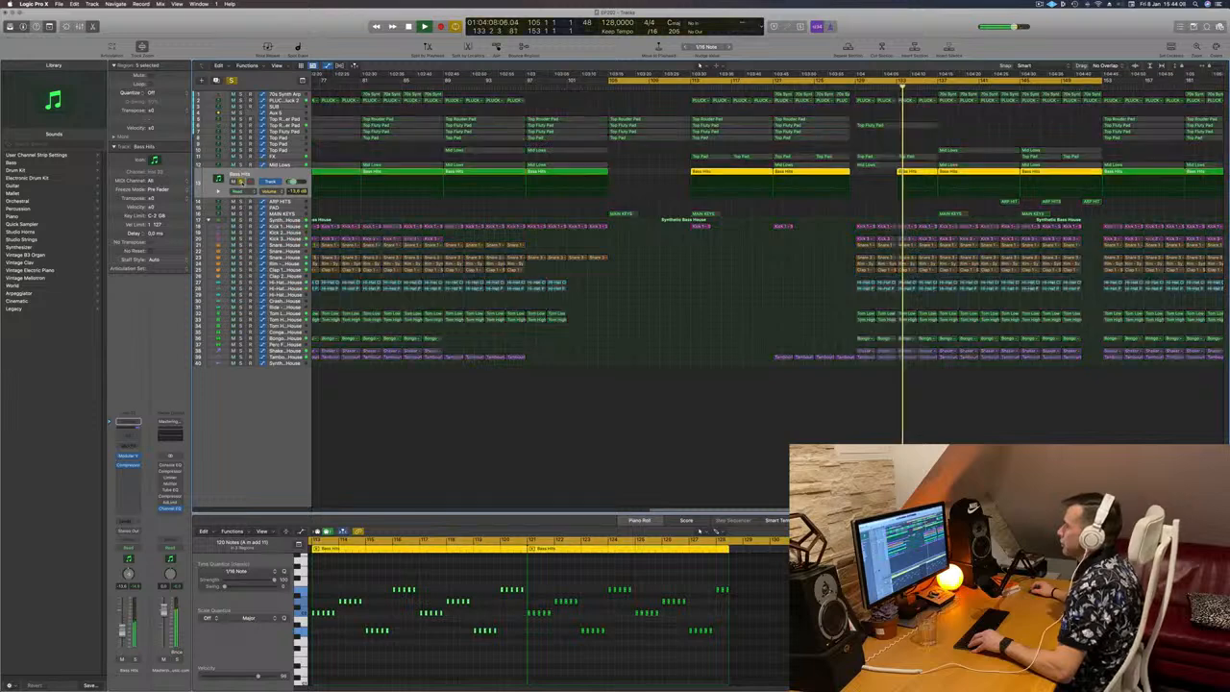
pyautogui.click(241, 182)
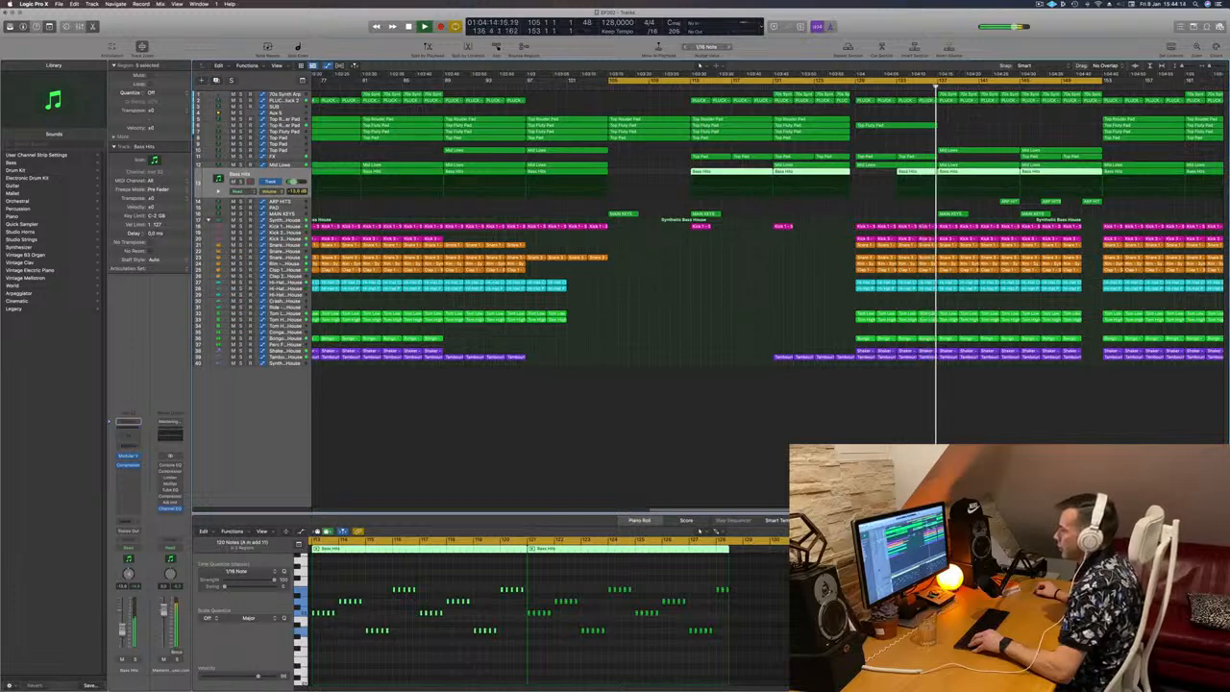
pyautogui.scroll(-5, 677, 388)
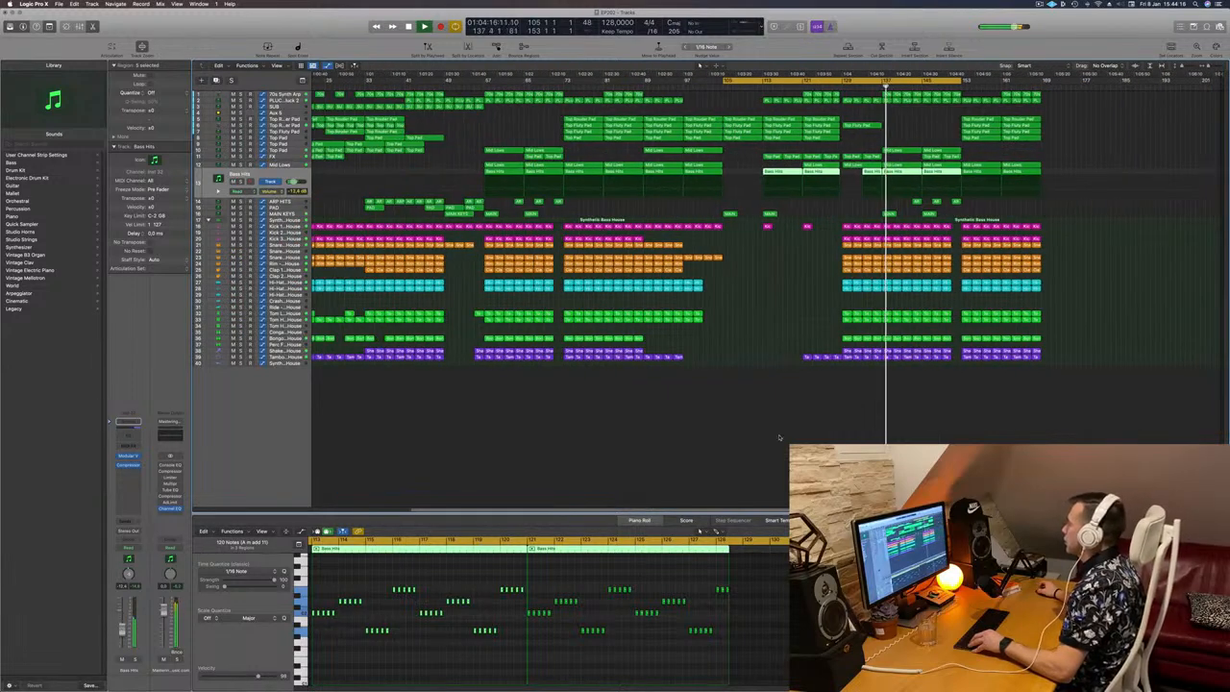
pyautogui.click(780, 437)
# Step: Select the Snare 3 track and solo it briefly to check its sound within the section after bar 137
pyautogui.scroll(3, 779, 437)
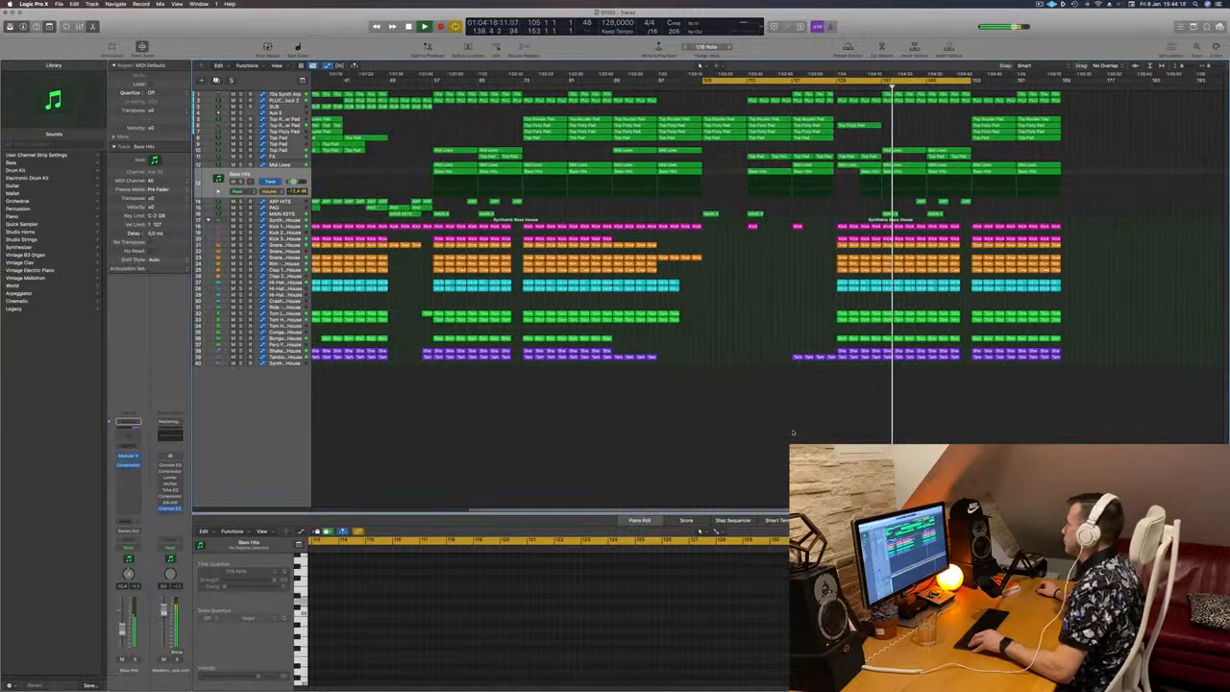
pyautogui.scroll(2, 791, 308)
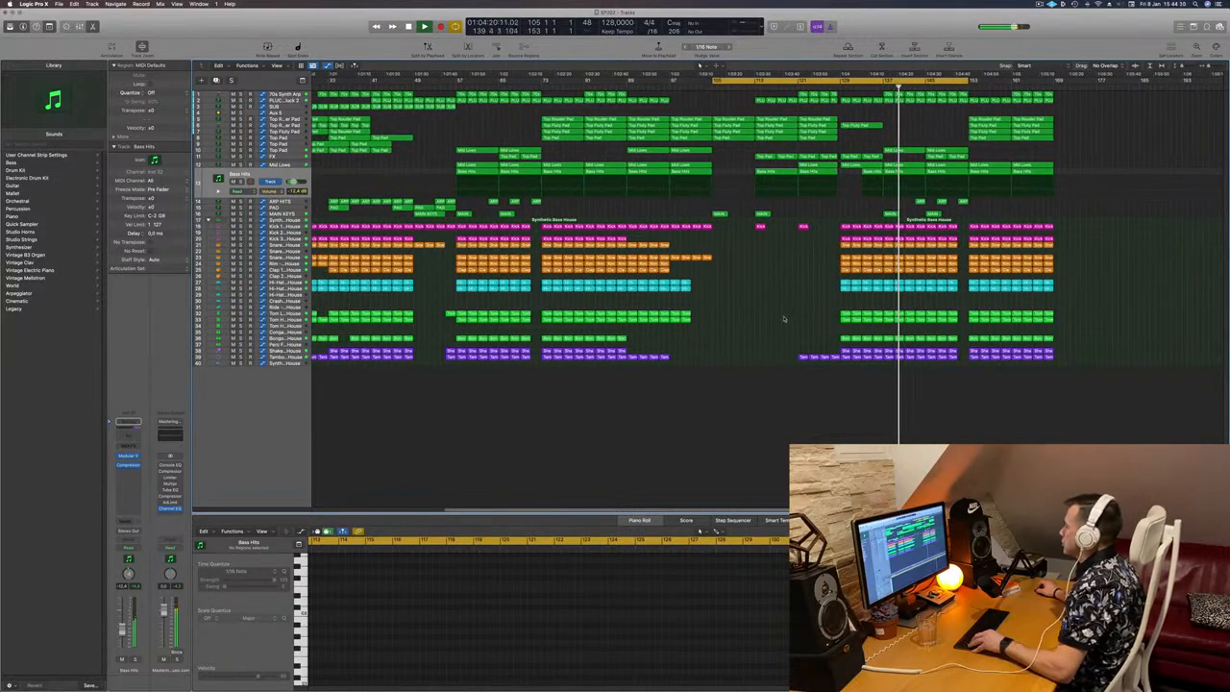
pyautogui.scroll(3, 785, 323)
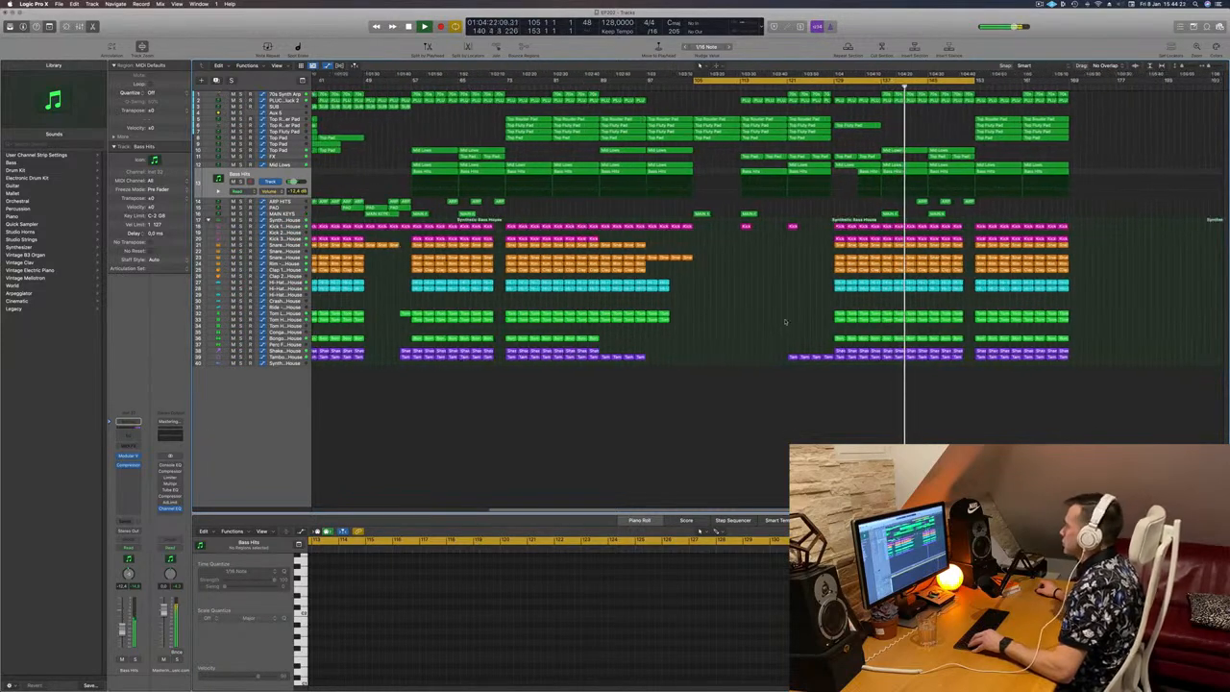
pyautogui.scroll(-3, 784, 322)
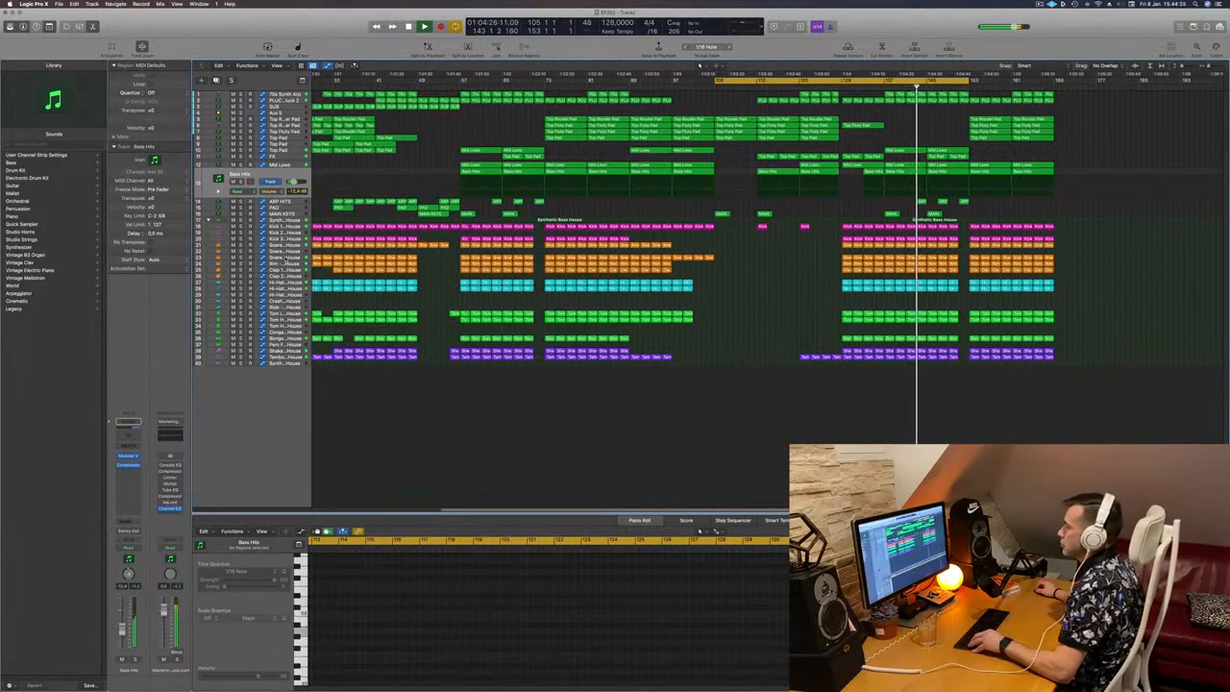
pyautogui.click(286, 257)
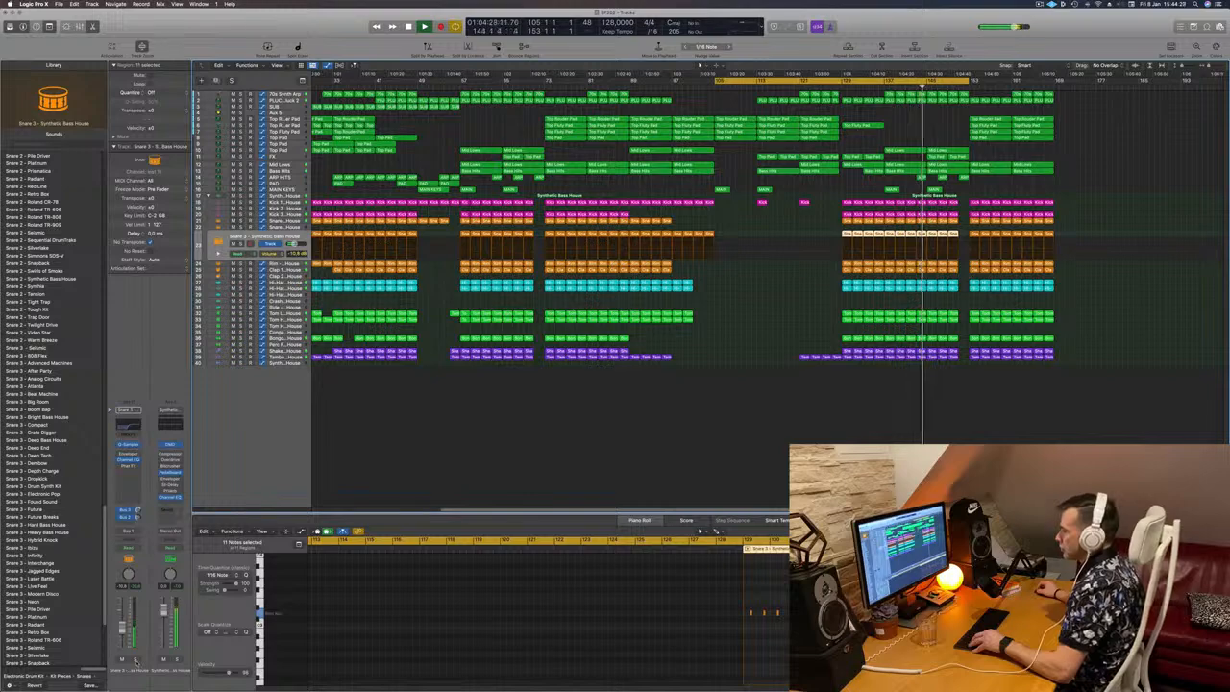
pyautogui.click(136, 661)
pyautogui.click(135, 661)
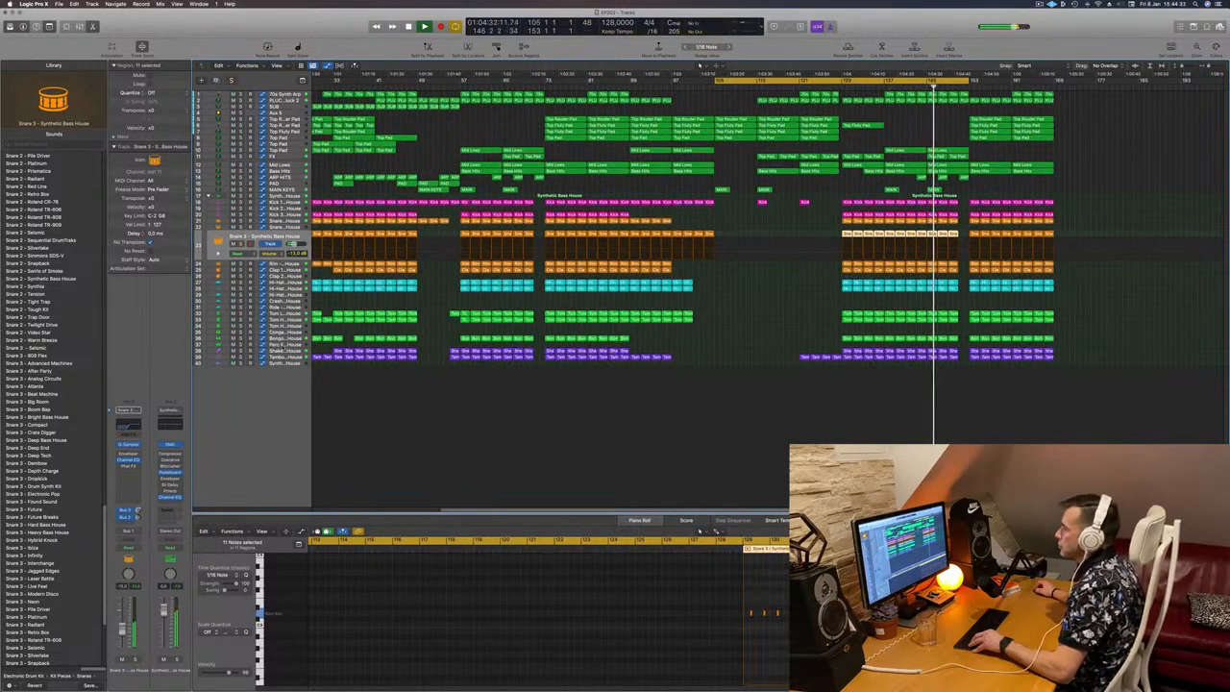
# Step: Solo the Shaker track briefly during playback, then select the Tambourine track and clear its region selection
pyautogui.click(286, 352)
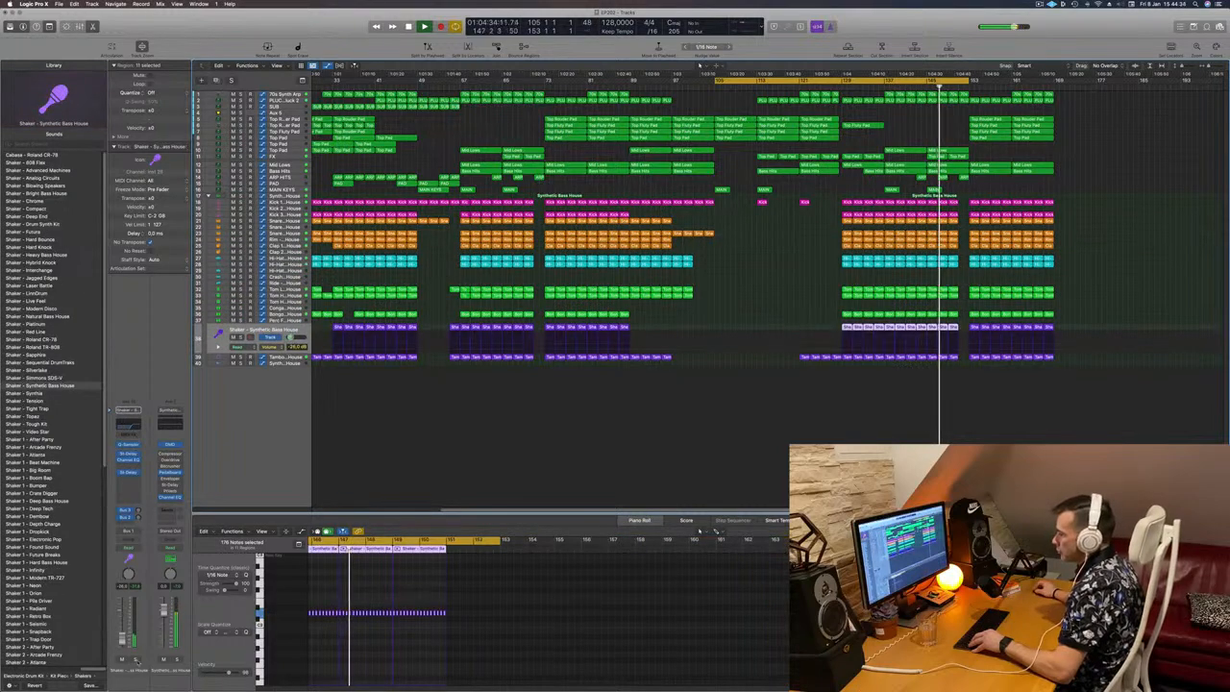
pyautogui.click(136, 660)
pyautogui.click(135, 661)
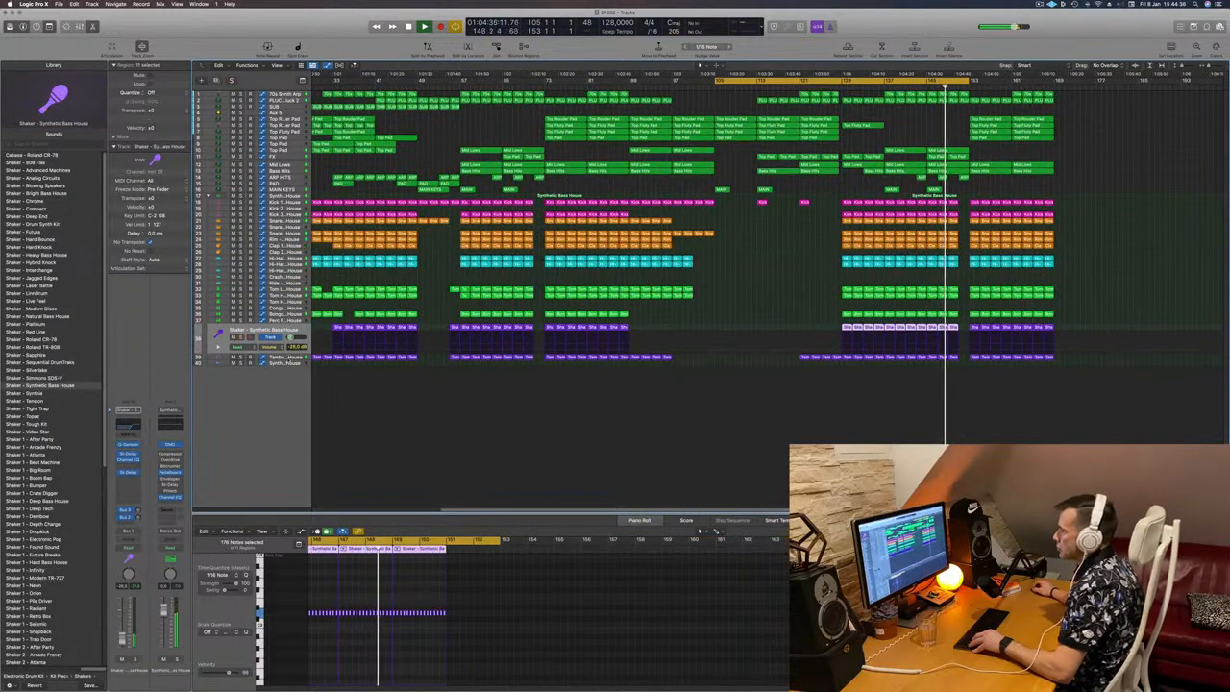
pyautogui.click(287, 358)
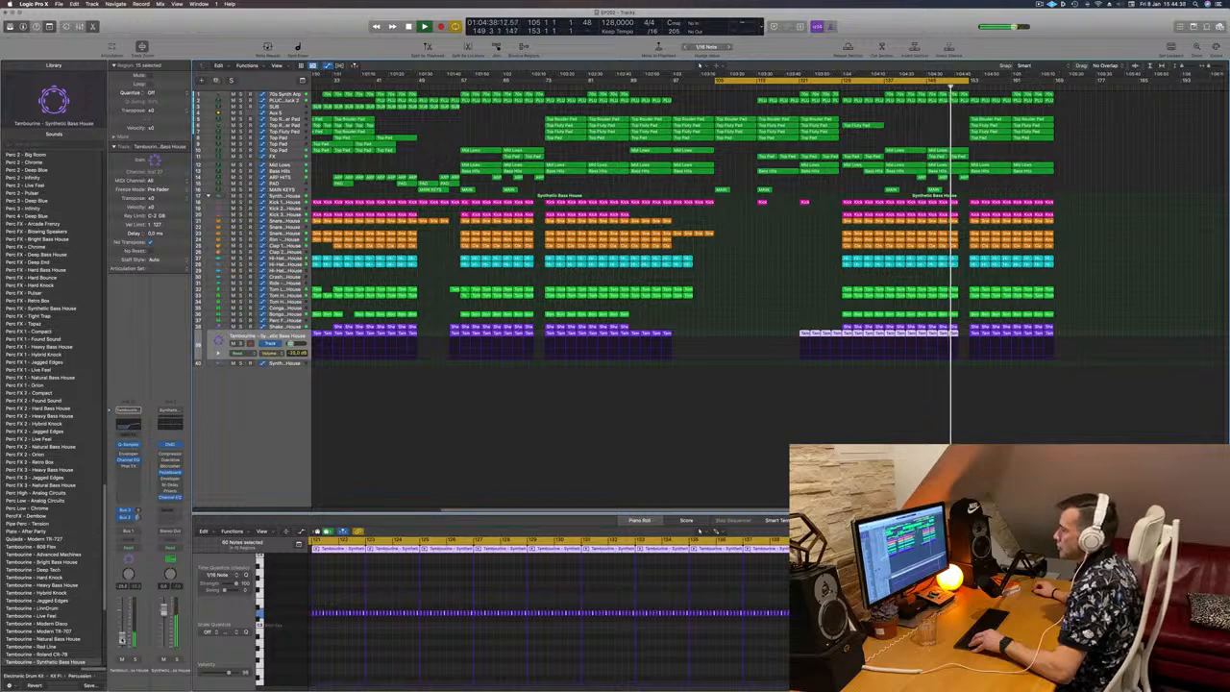
pyautogui.scroll(-1, 719, 485)
pyautogui.click(751, 472)
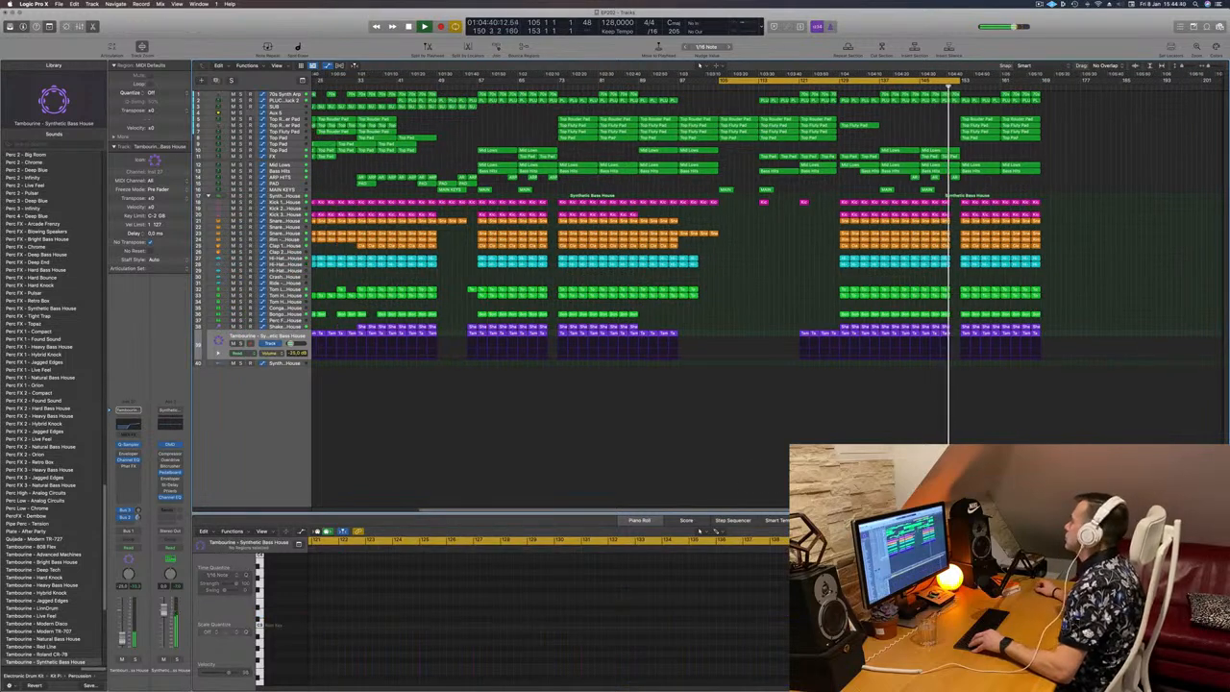
# Step: Extend the end of the cycle range from bar 153 to bar 169 and keep playing into the last section
pyautogui.press('super+Right')
pyautogui.press('super+Right')
pyautogui.press('super+Right')
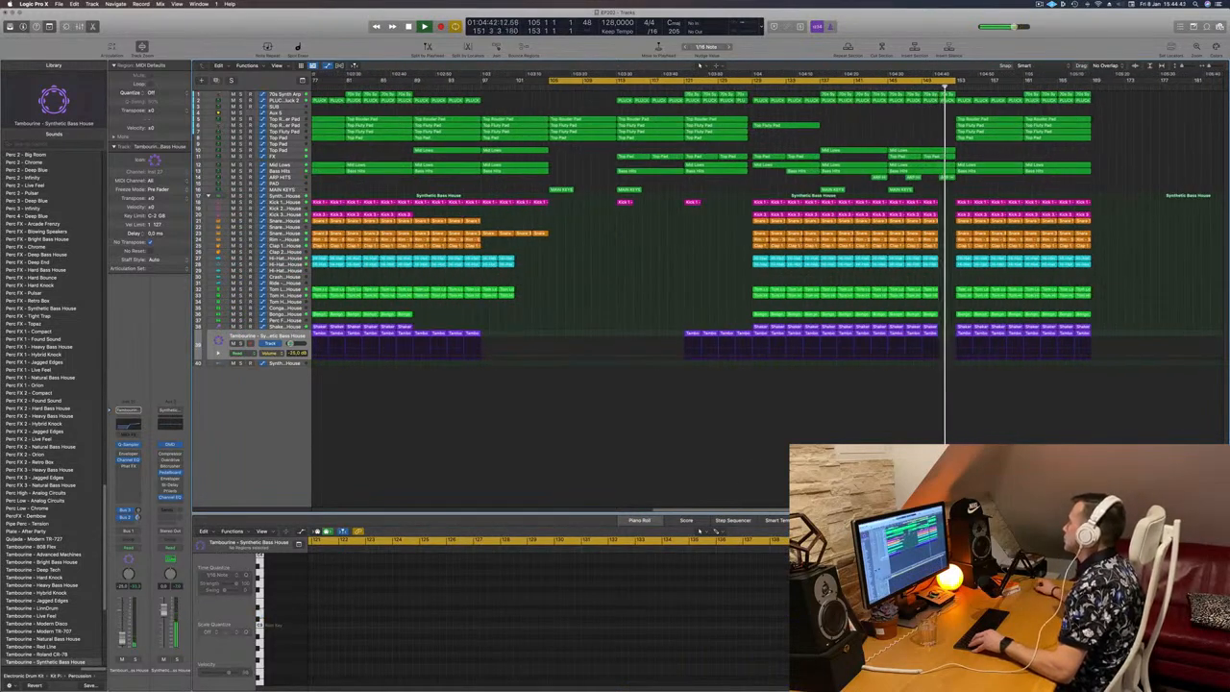
pyautogui.moveTo(956, 82); pyautogui.dragTo(1093, 82)
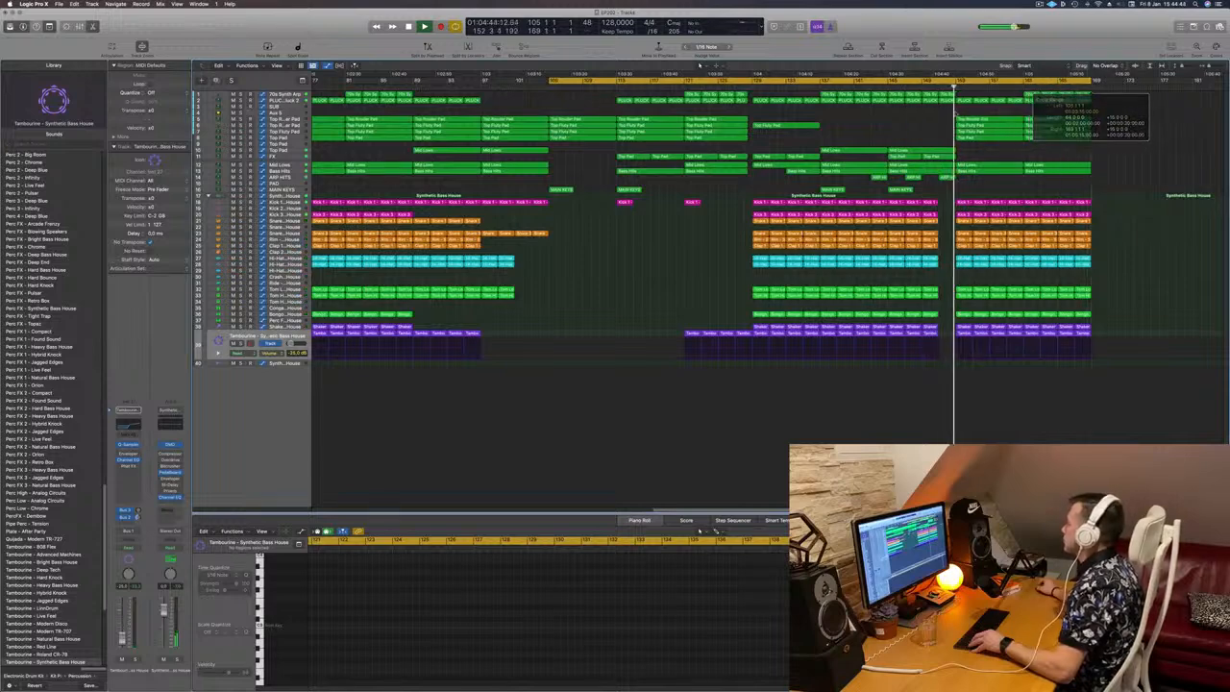
pyautogui.scroll(-1, 947, 111)
pyautogui.scroll(-2, 947, 110)
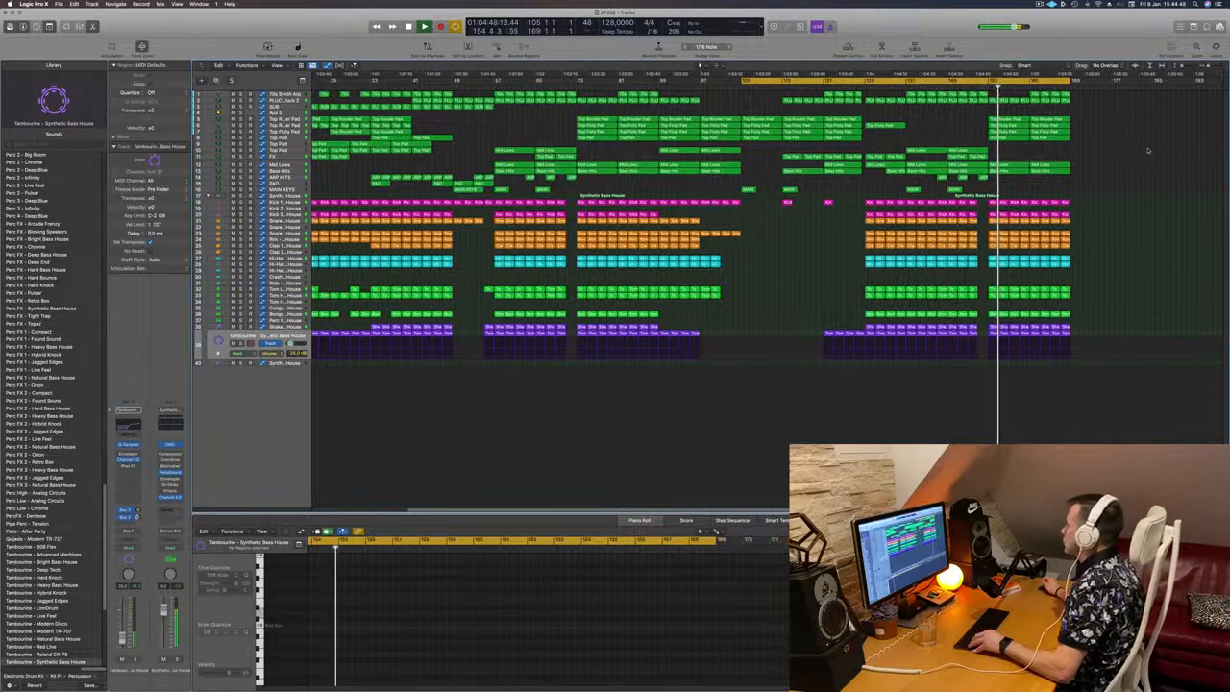
pyautogui.hscroll(-2, 1148, 159)
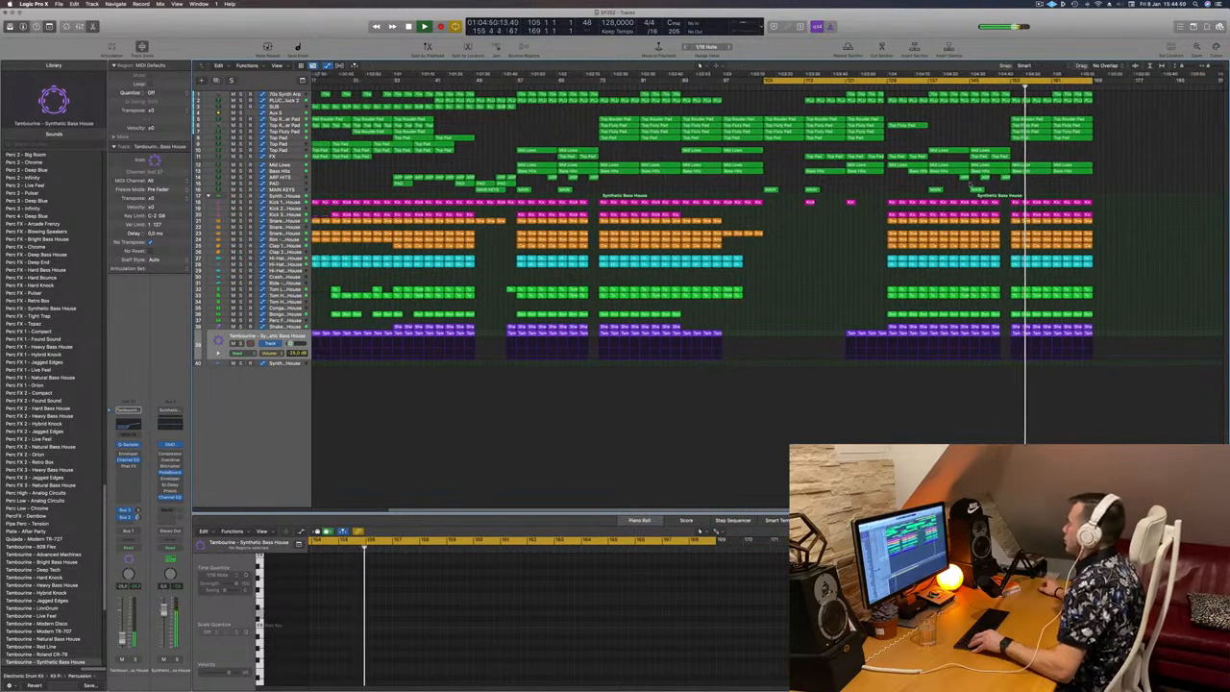
pyautogui.scroll(-2, 673, 231)
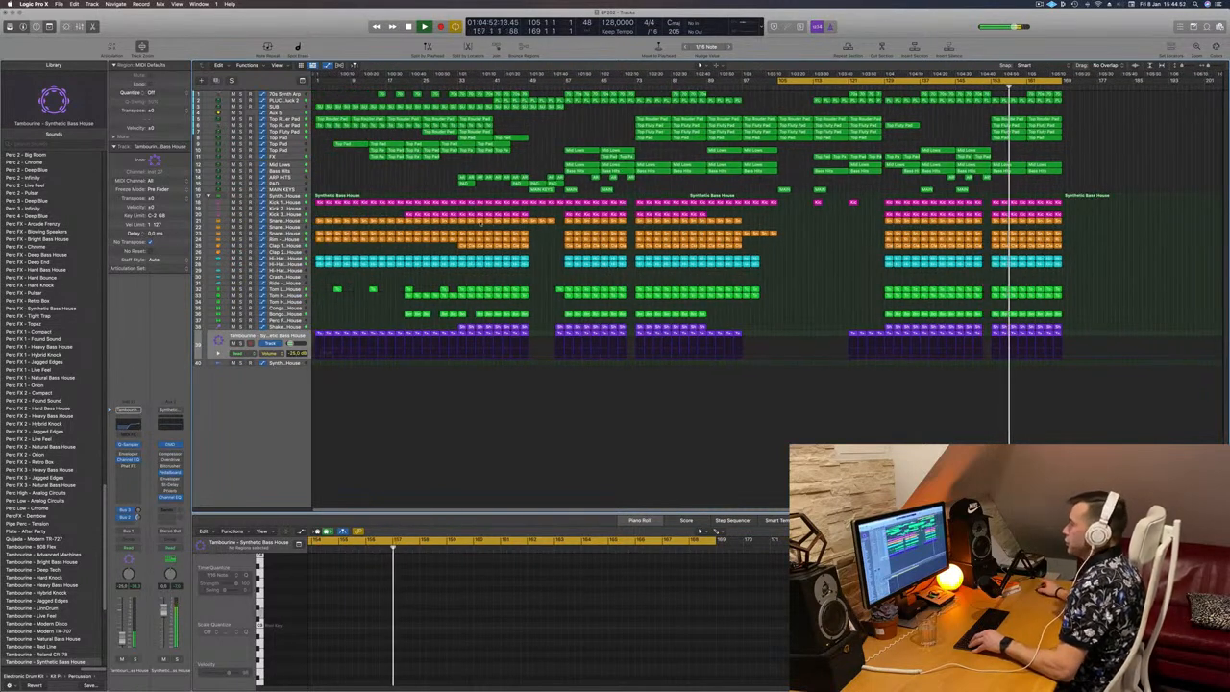
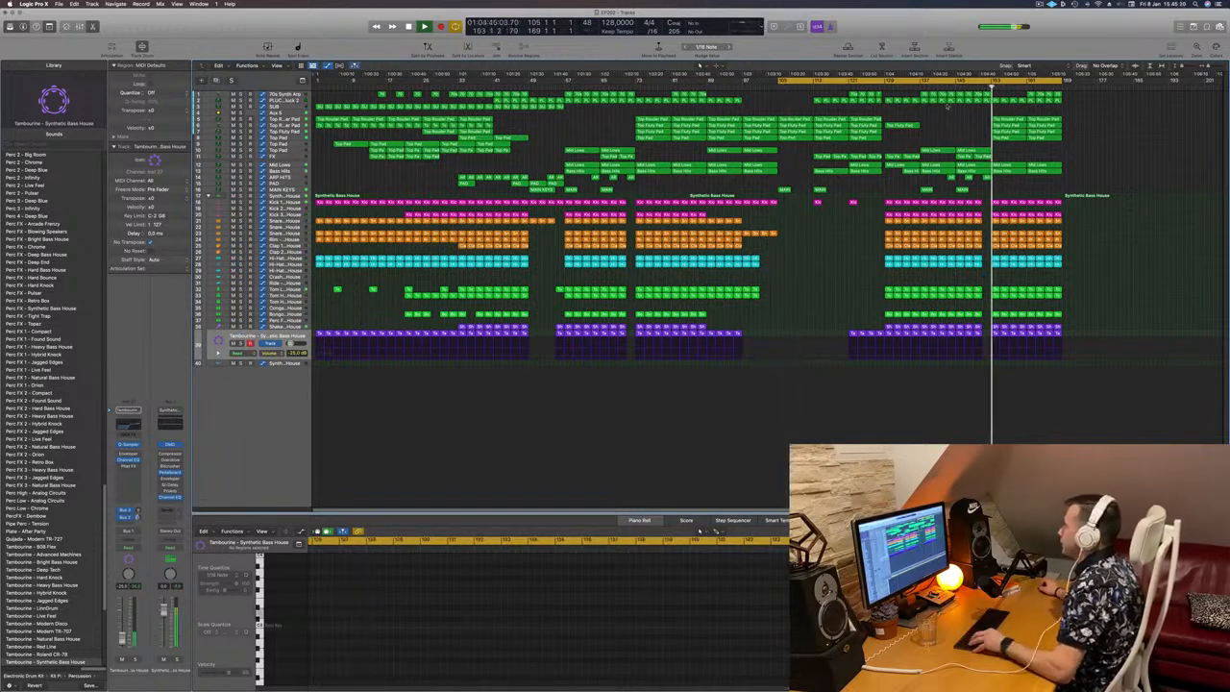
# Step: Copy the regions of bars 33 to 49 on all tracks to bar 169 and extend the cycle range over them
pyautogui.click(487, 86)
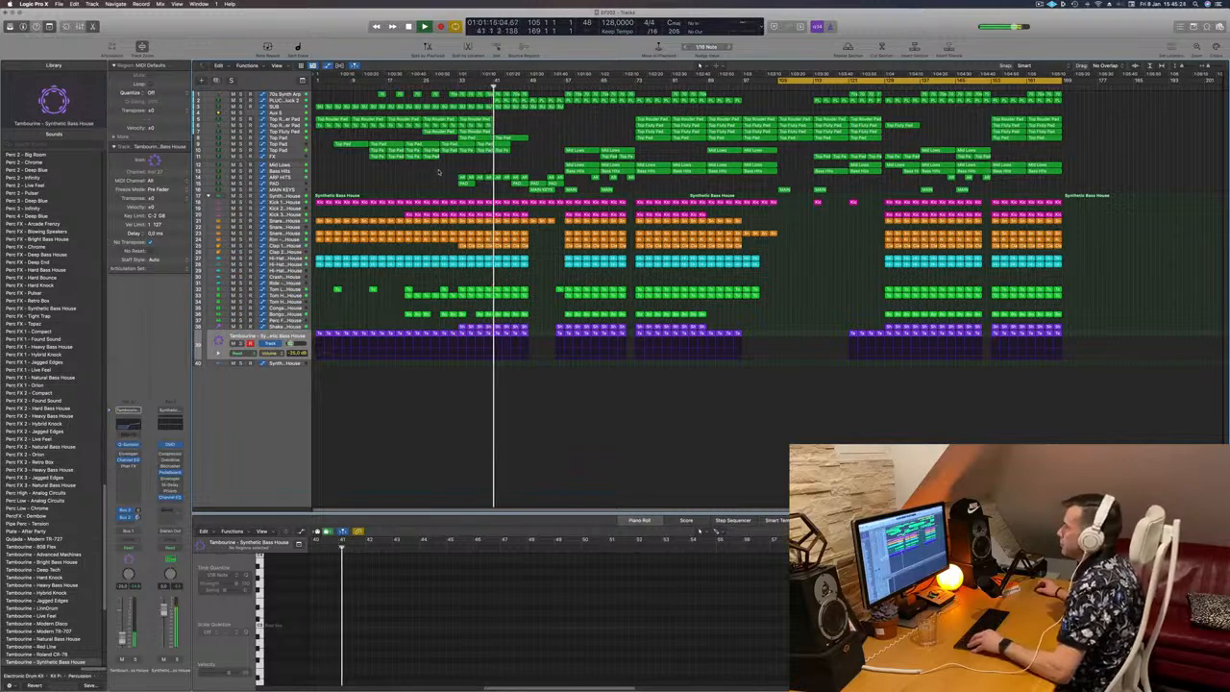
pyautogui.click(458, 87)
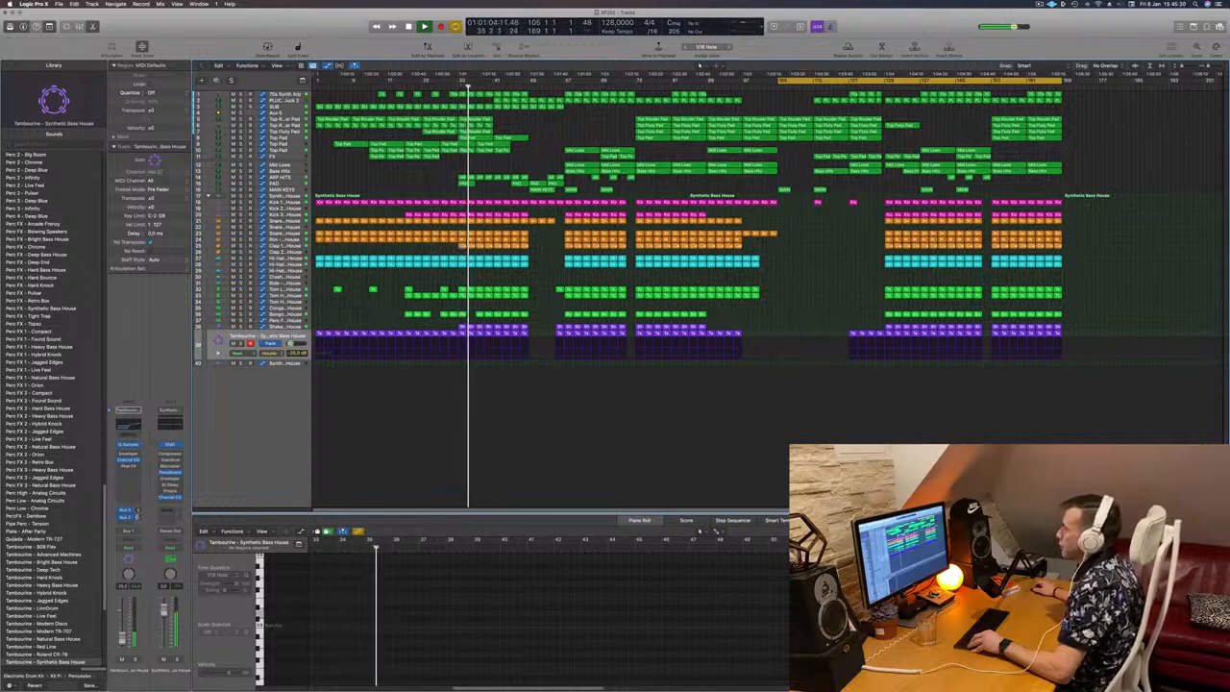
pyautogui.click(443, 86)
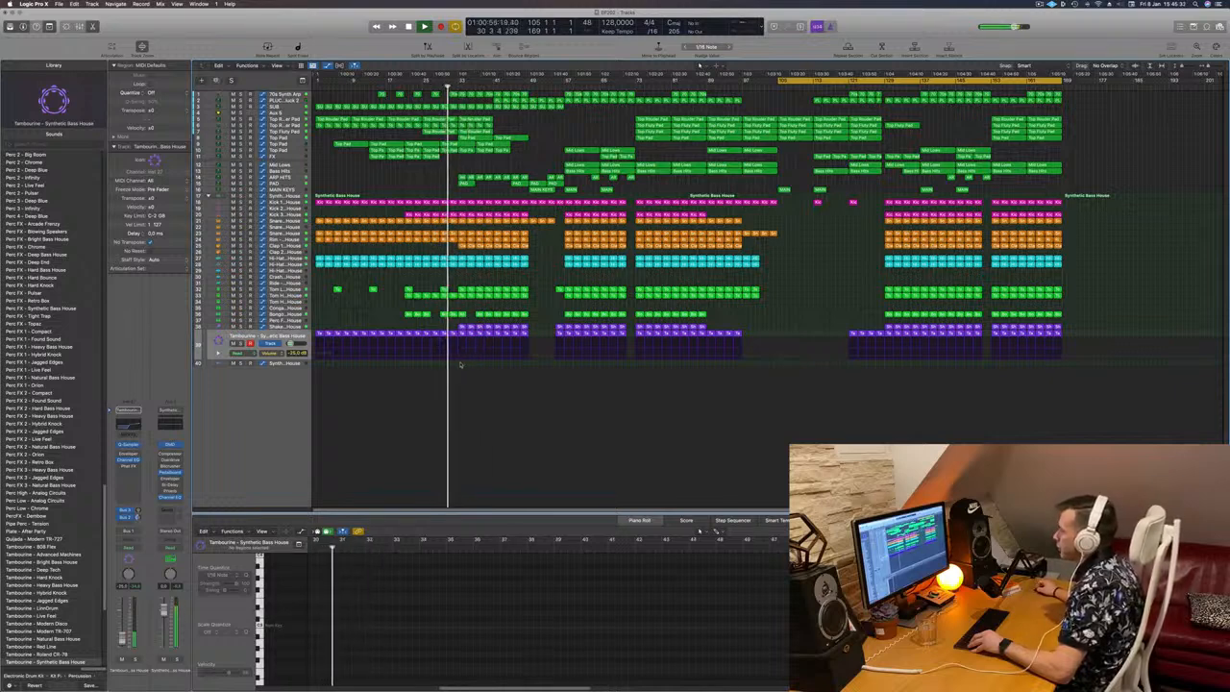
pyautogui.moveTo(461, 363); pyautogui.dragTo(1060, 83)
pyautogui.click(1058, 87)
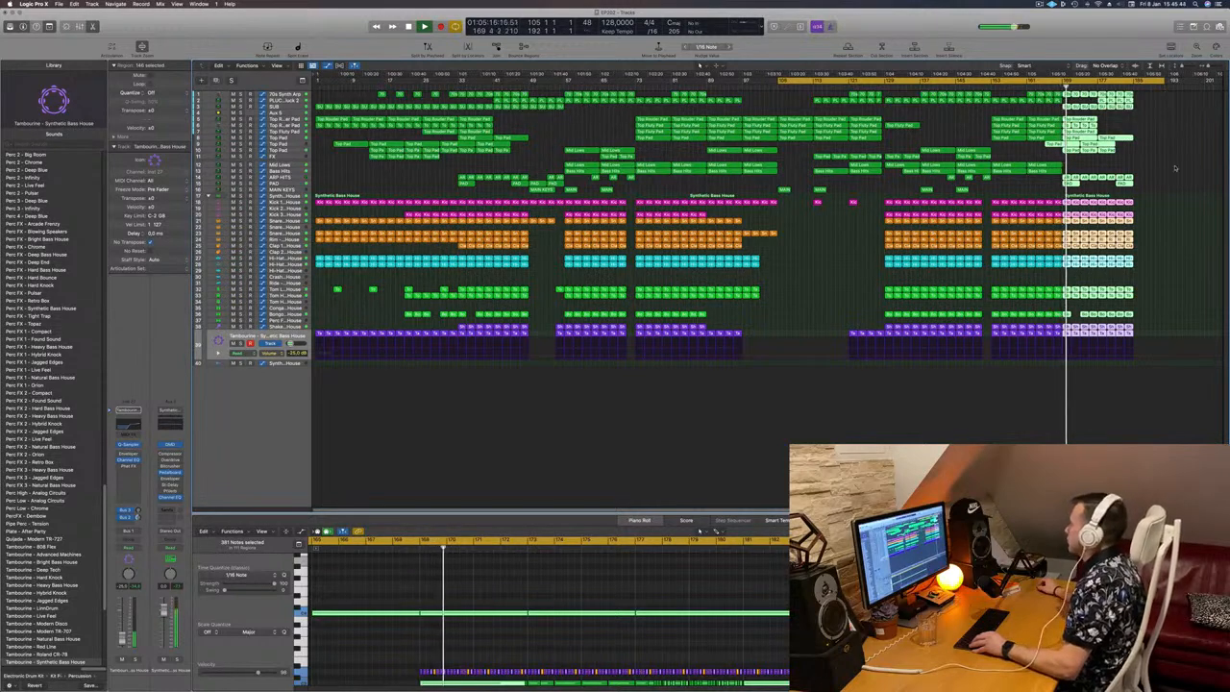
pyautogui.click(1175, 164)
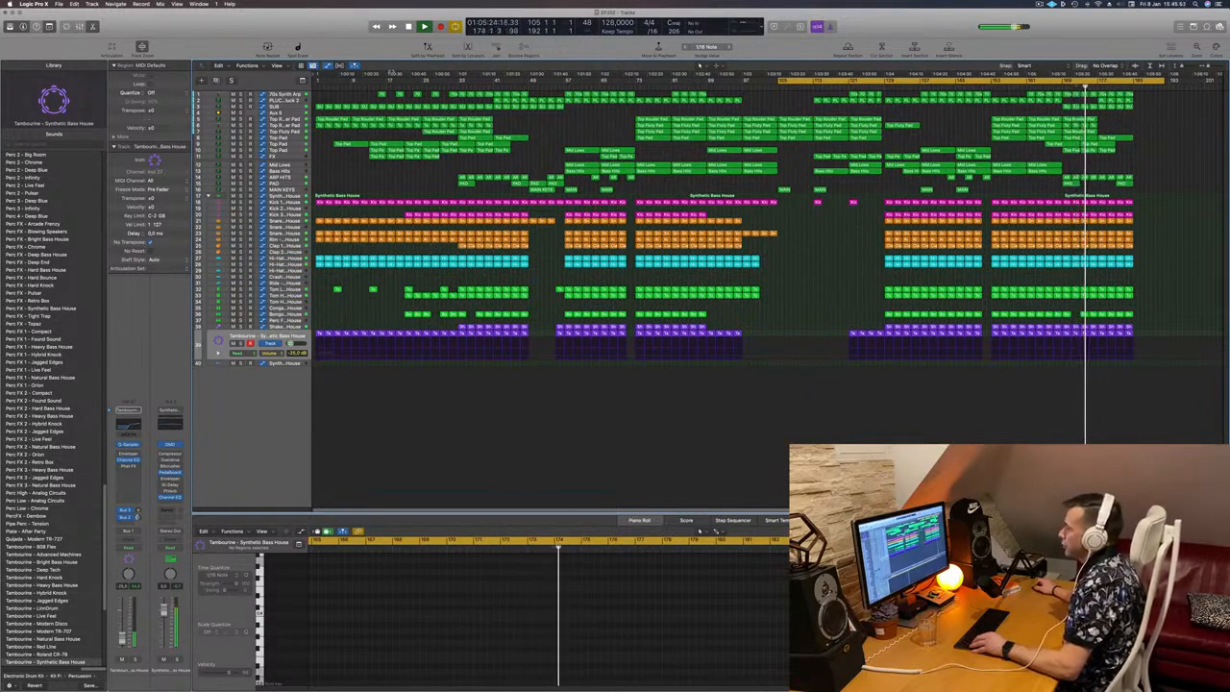
# Step: Copy the regions of bars 17 to 33 on all tracks to bar 185
pyautogui.moveTo(408, 349); pyautogui.dragTo(428, 80)
pyautogui.click(383, 366)
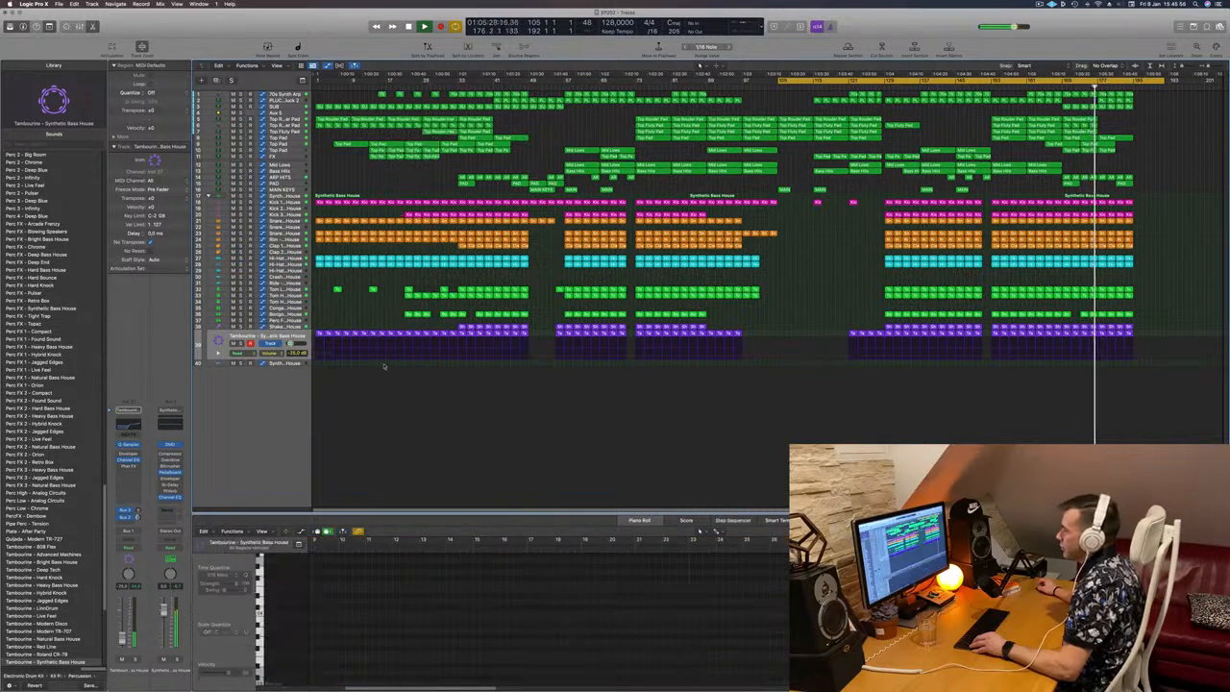
pyautogui.moveTo(407, 155); pyautogui.dragTo(415, 101)
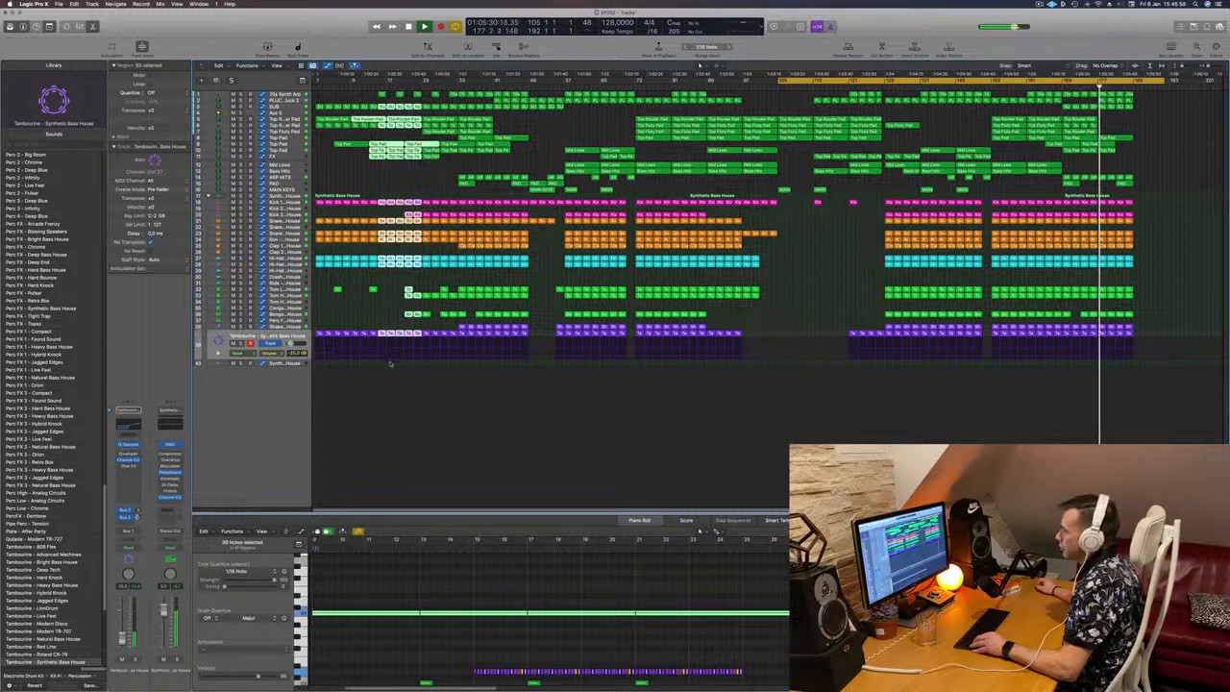
pyautogui.click(387, 369)
pyautogui.moveTo(391, 368)
pyautogui.mouseDown()
pyautogui.moveTo(416, 329)
pyautogui.moveTo(455, 119)
pyautogui.moveTo(453, 85)
pyautogui.moveTo(404, 96)
pyautogui.moveTo(1174, 100)
pyautogui.moveTo(1159, 101)
pyautogui.mouseUp()
pyautogui.moveTo(1202, 67); pyautogui.dragTo(1204, 67)
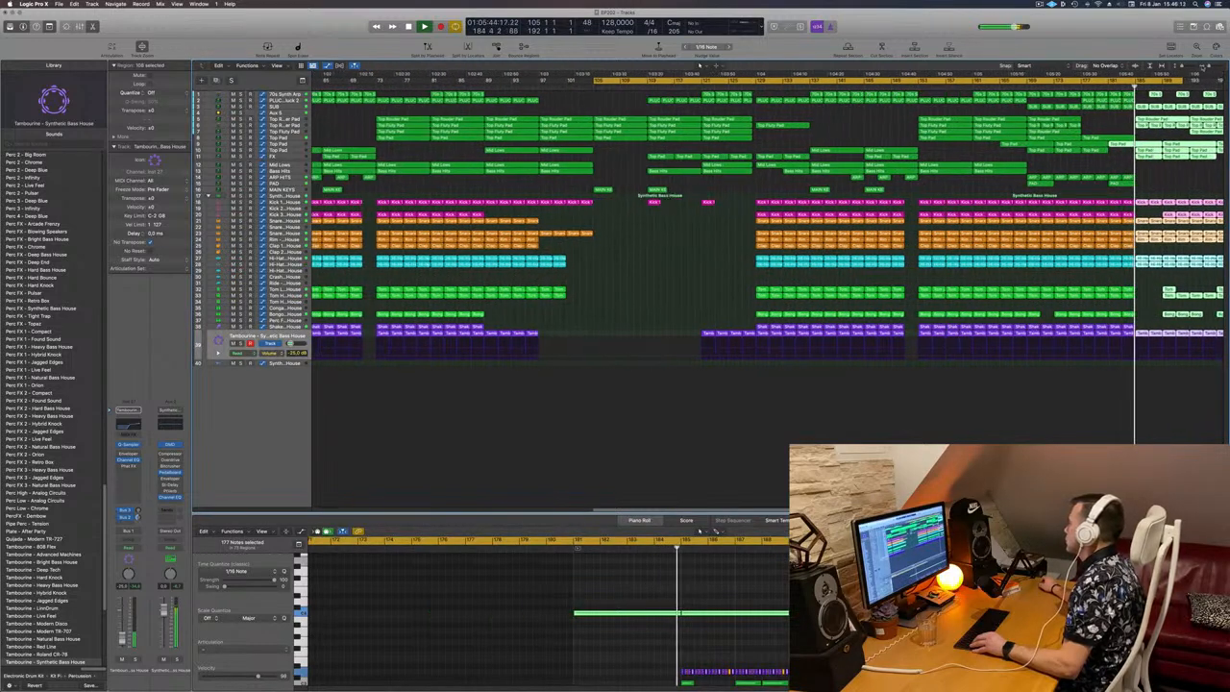
# Step: Set the cycle range to bars 185 to 201 and duplicate that section's regions to bar 201
pyautogui.press('super+Left')
pyautogui.press('super+Left')
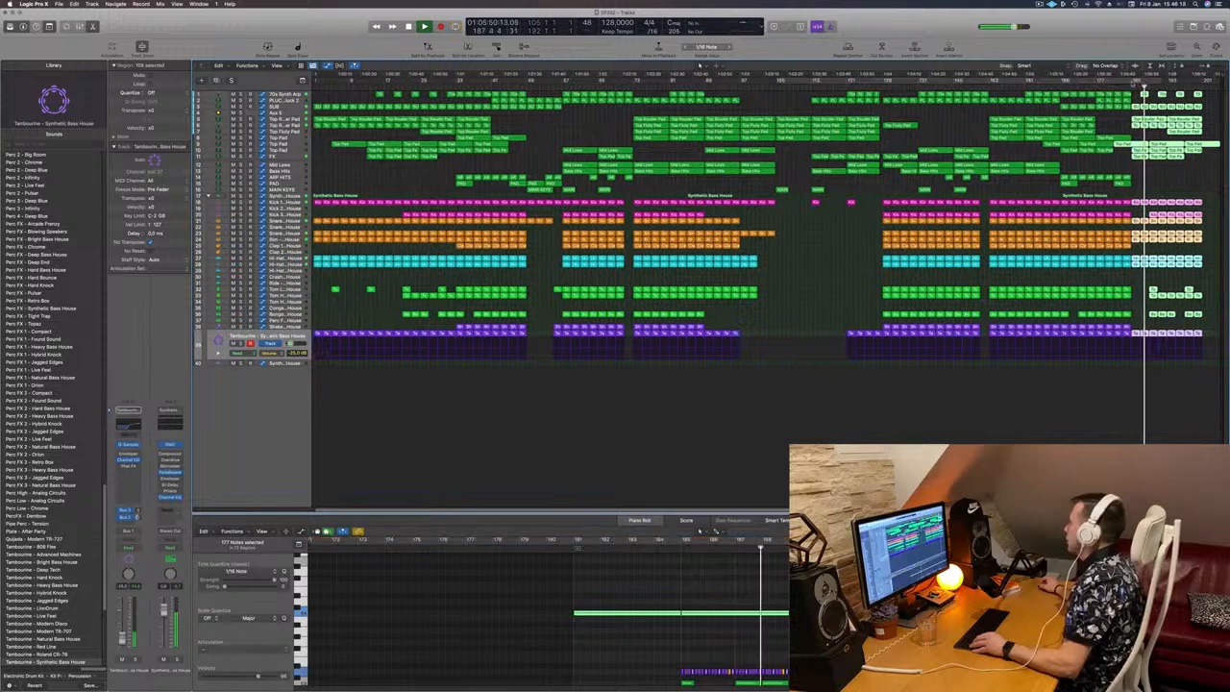
pyautogui.moveTo(1134, 80); pyautogui.dragTo(1201, 86)
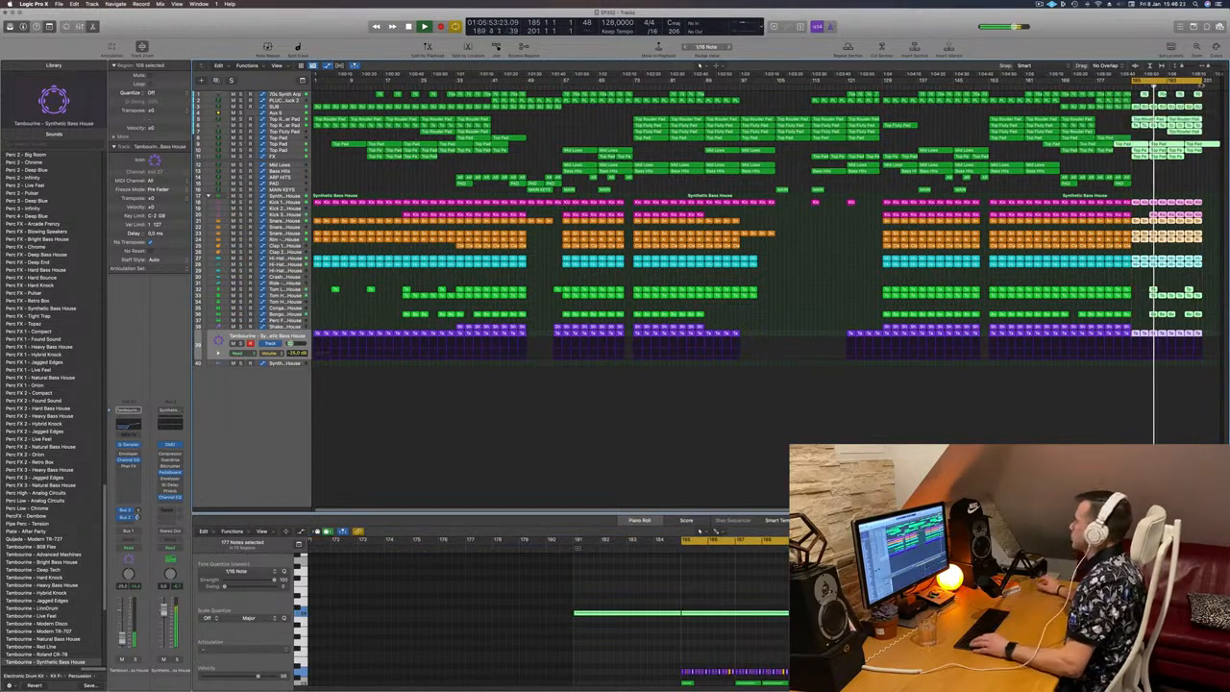
pyautogui.keyDown('ctrl'); pyautogui.keyDown('alt'); pyautogui.click(1216, 245); pyautogui.keyUp('alt'); pyautogui.keyUp('ctrl')
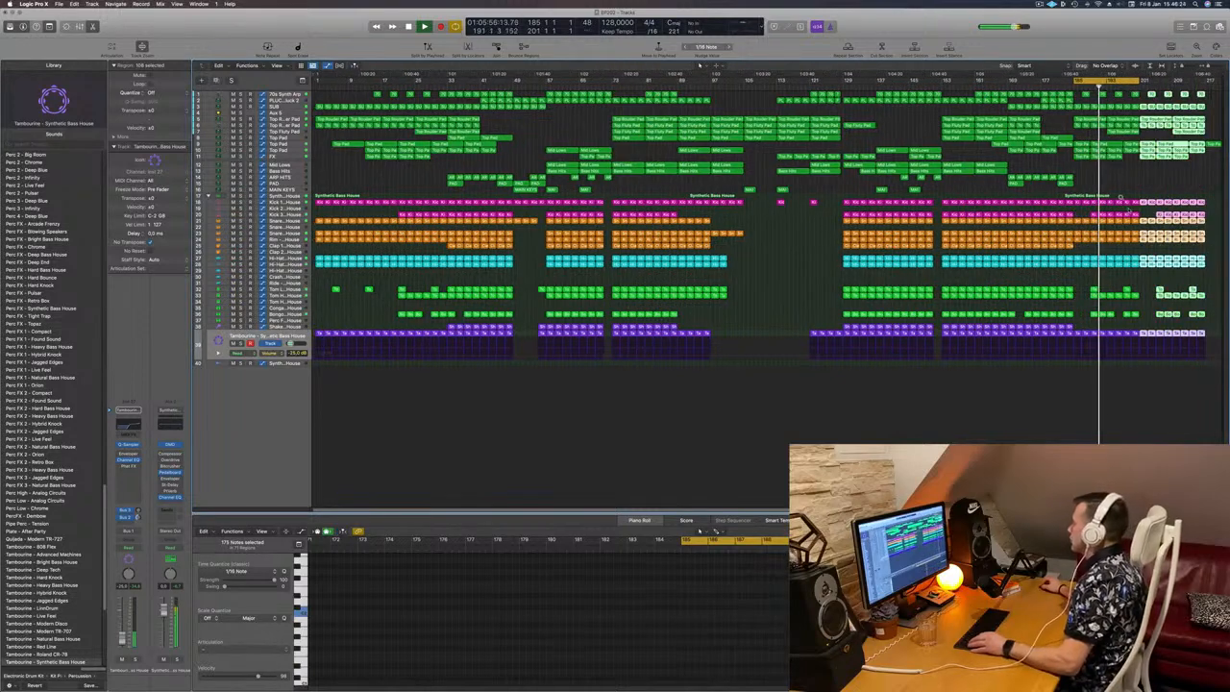
# Step: Delete the regions on the third kick, tom and bongo tracks from about bar 193 to the end
pyautogui.moveTo(1143, 214)
pyautogui.mouseDown()
pyautogui.moveTo(1078, 220)
pyautogui.moveTo(1120, 214)
pyautogui.mouseUp()
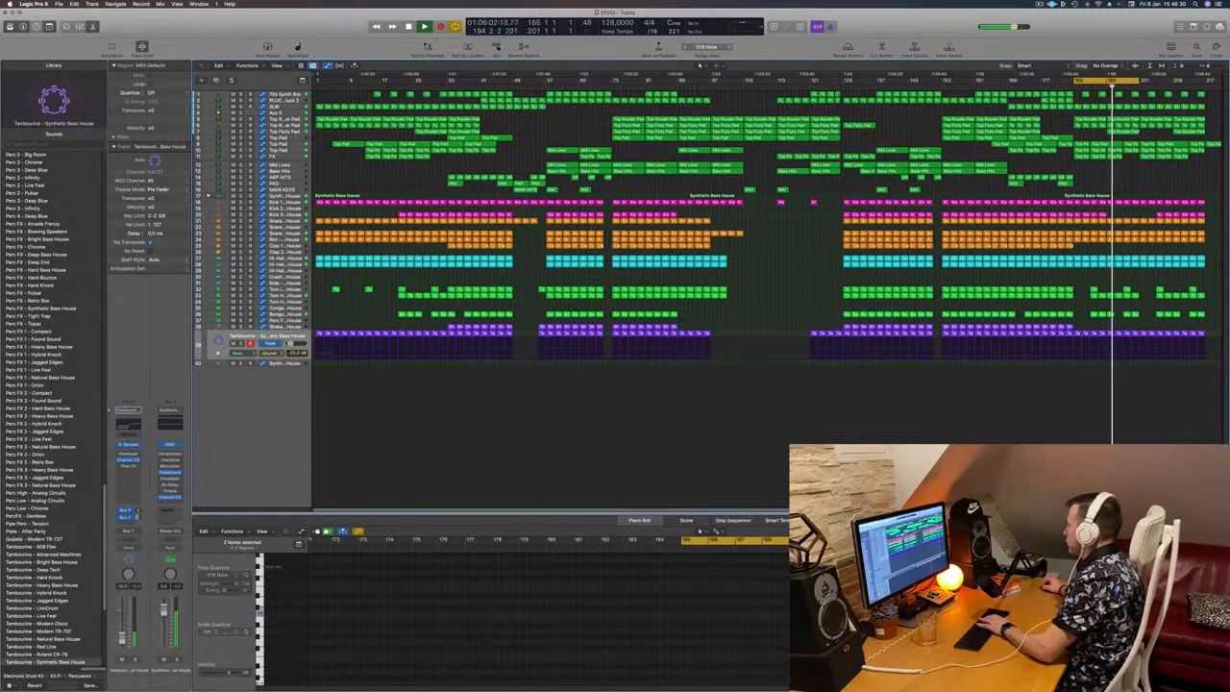
pyautogui.moveTo(1093, 284); pyautogui.dragTo(1126, 325)
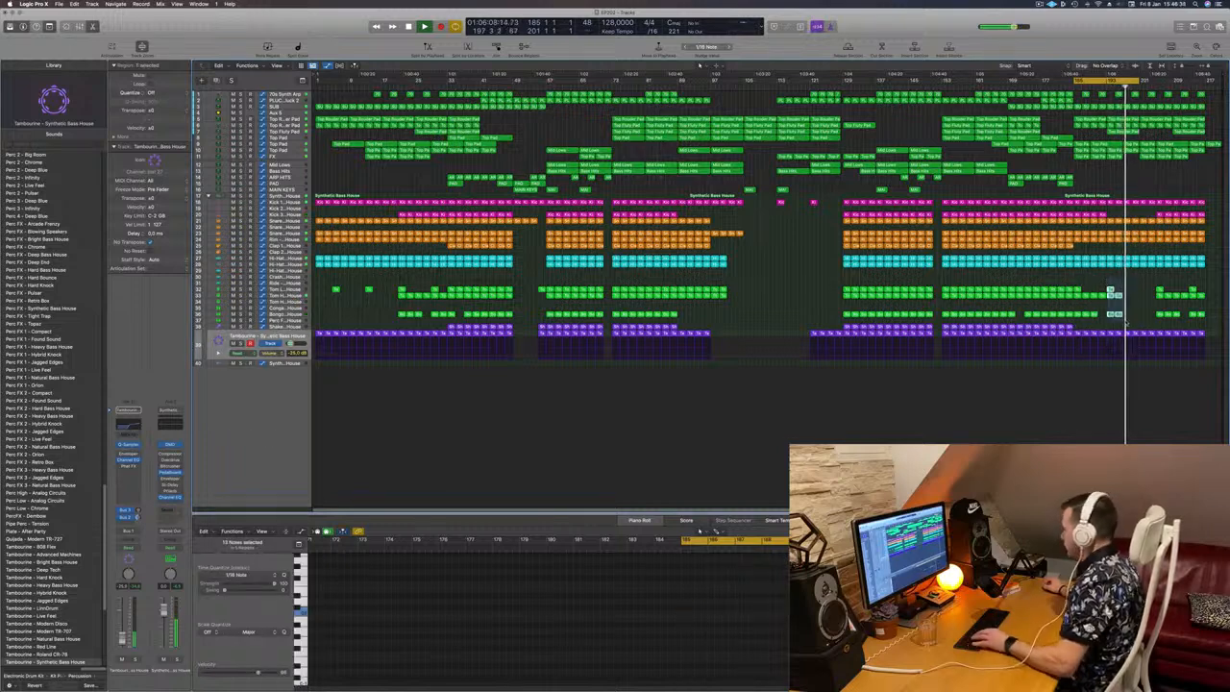
pyautogui.press('Delete')
pyautogui.moveTo(1140, 283); pyautogui.dragTo(1214, 323)
pyautogui.press('Delete')
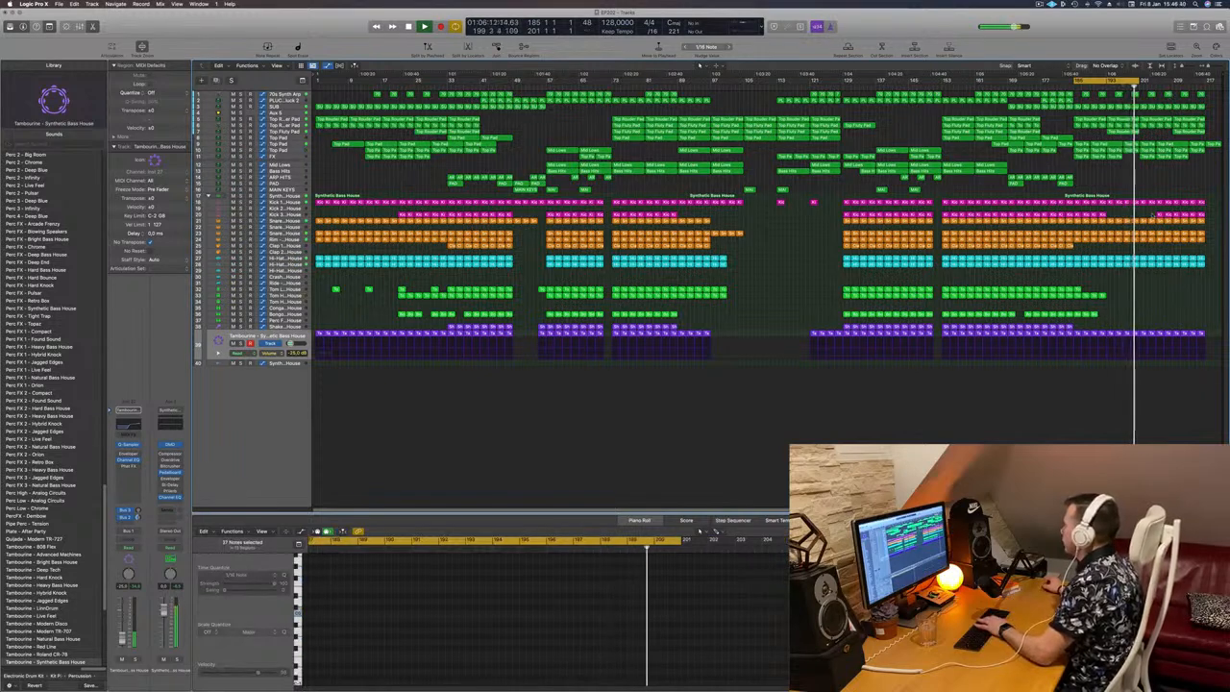
pyautogui.moveTo(1158, 213); pyautogui.dragTo(1205, 216)
pyautogui.press('Delete')
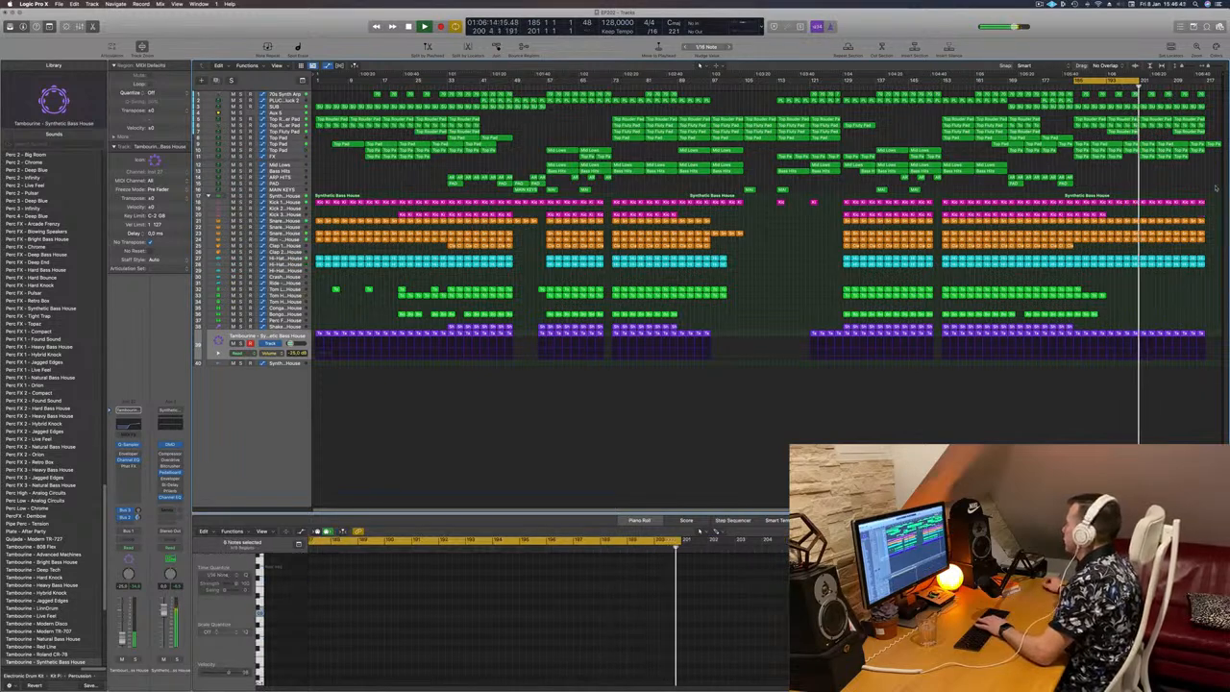
# Step: Extend the cycle range to about bar 218 and delete the last Top Pad region overhanging the section's end
pyautogui.moveTo(1139, 81); pyautogui.dragTo(1210, 80)
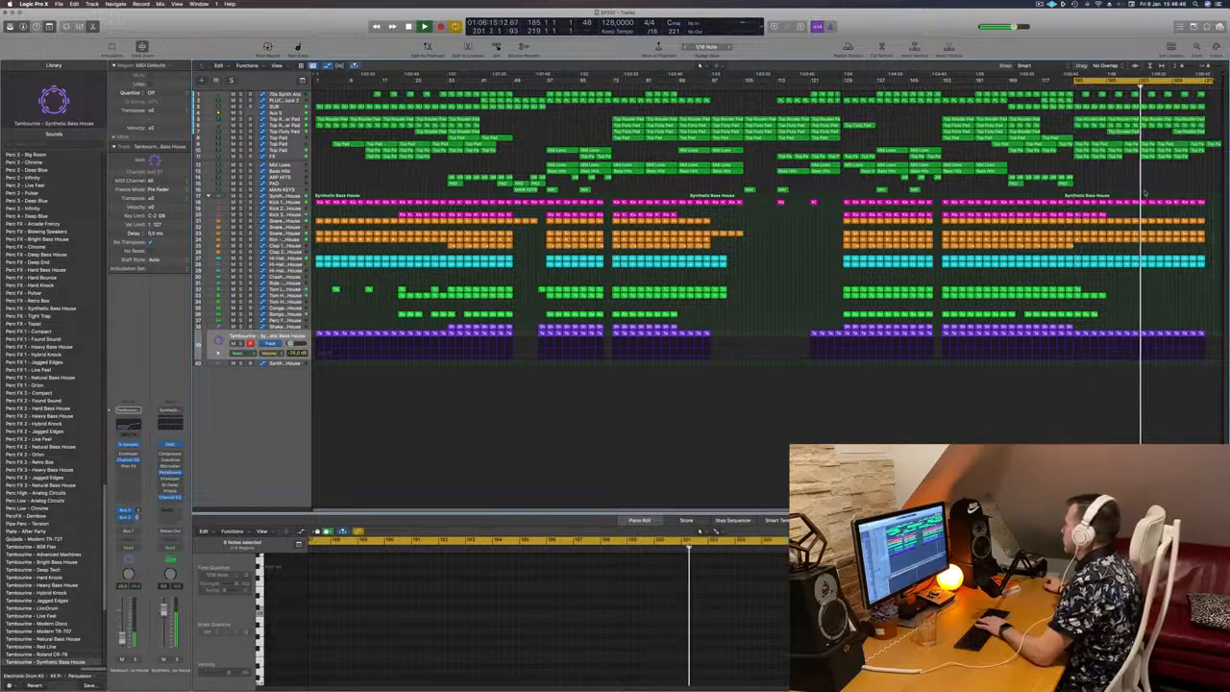
pyautogui.click(1207, 146)
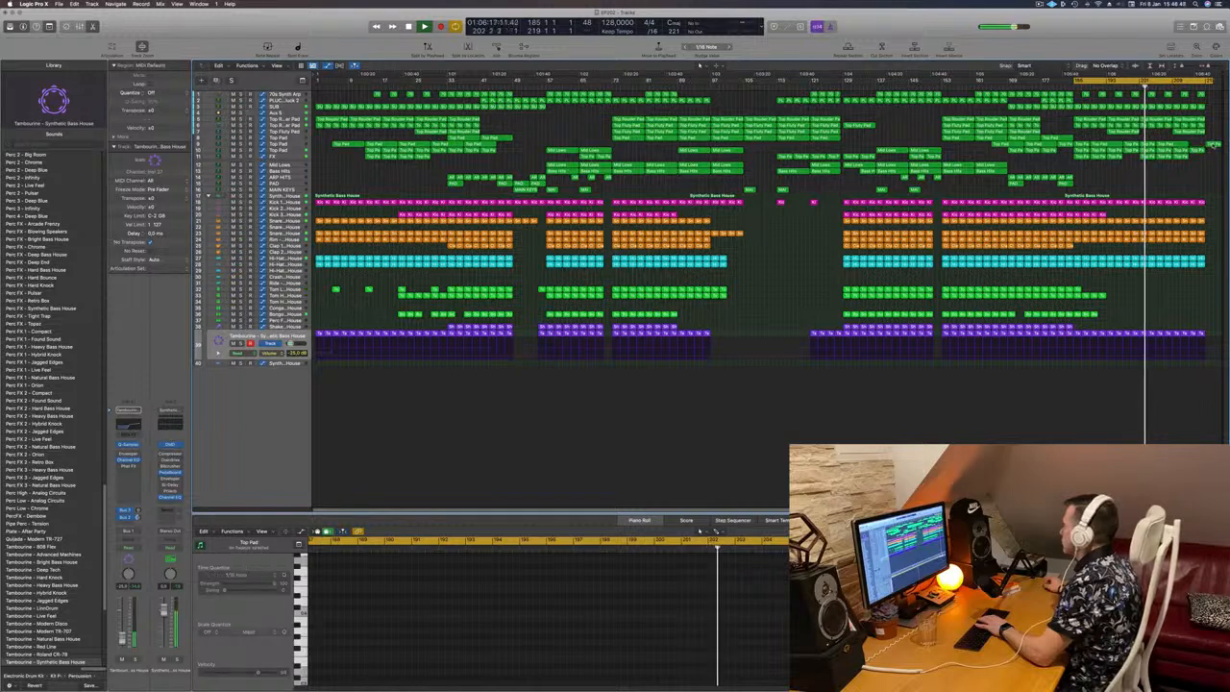
pyautogui.press('Delete')
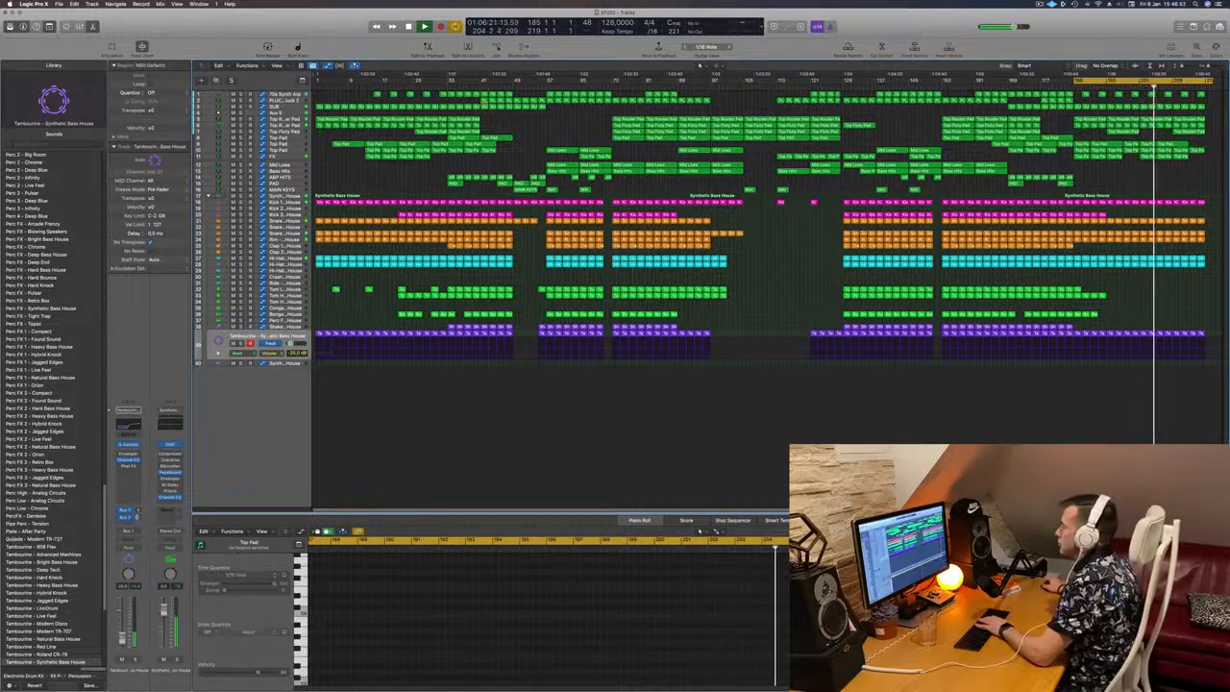
# Step: Delete the SUB and 70s Synth Arp regions after bar 201 and set the cycle range to bars 186 to 217
pyautogui.moveTo(1209, 108); pyautogui.dragTo(1151, 110)
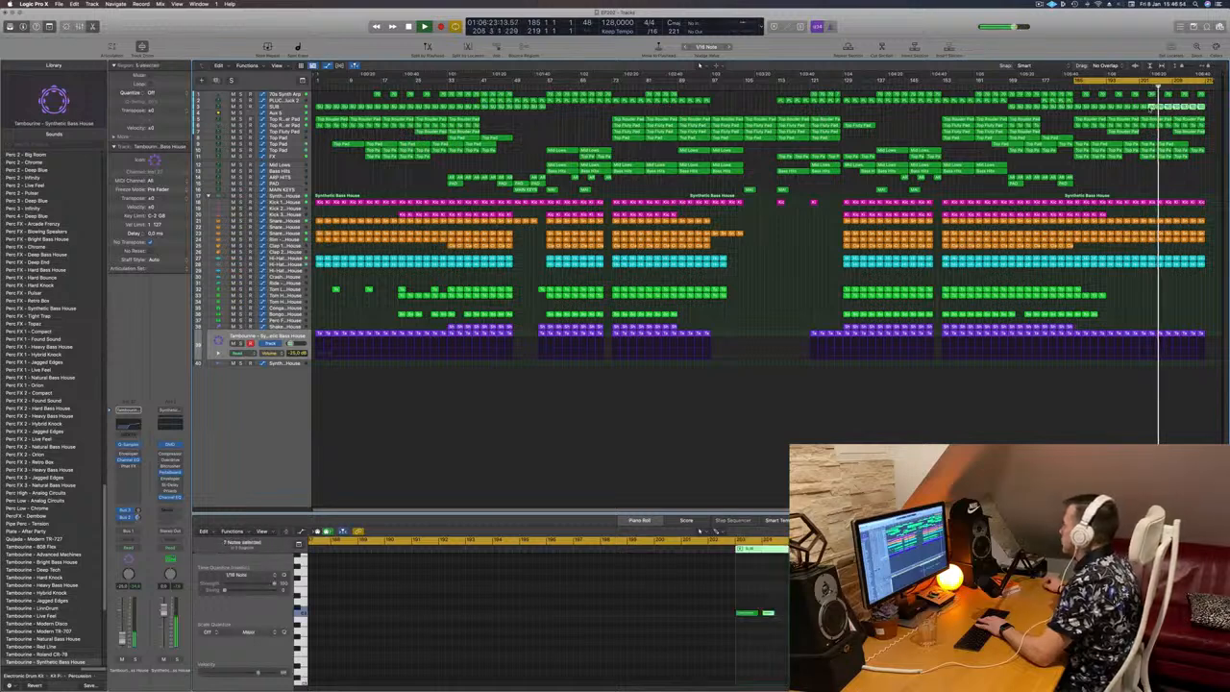
pyautogui.press('Delete')
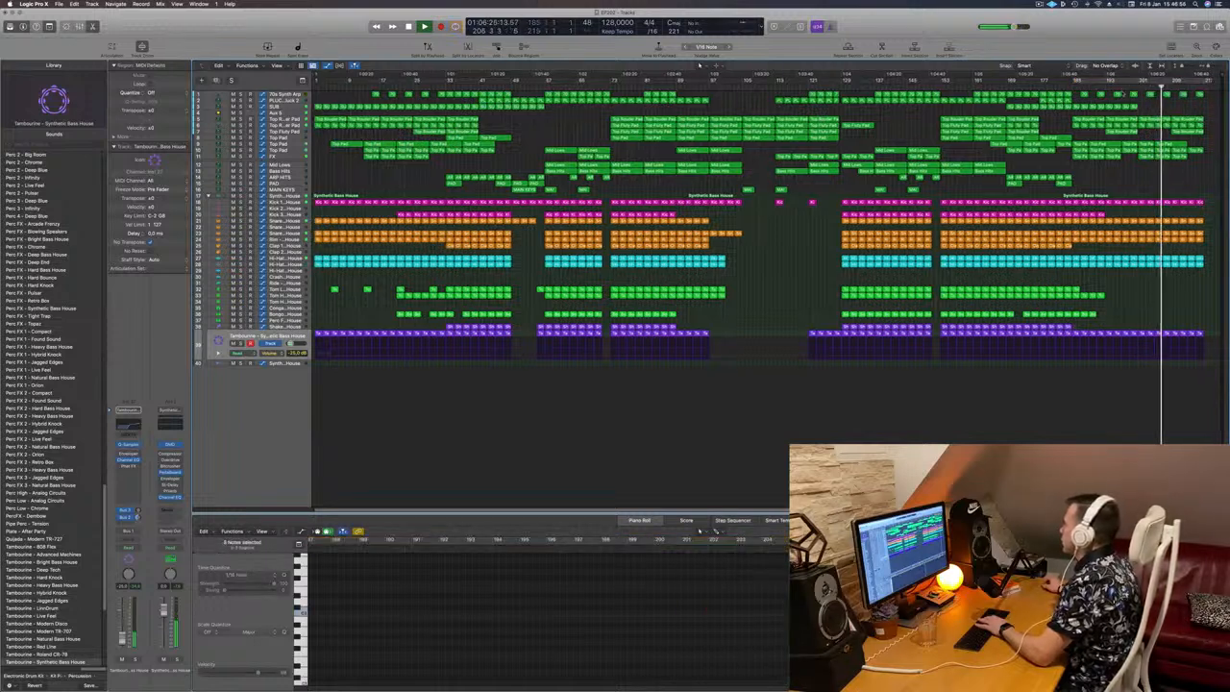
pyautogui.click(1121, 87)
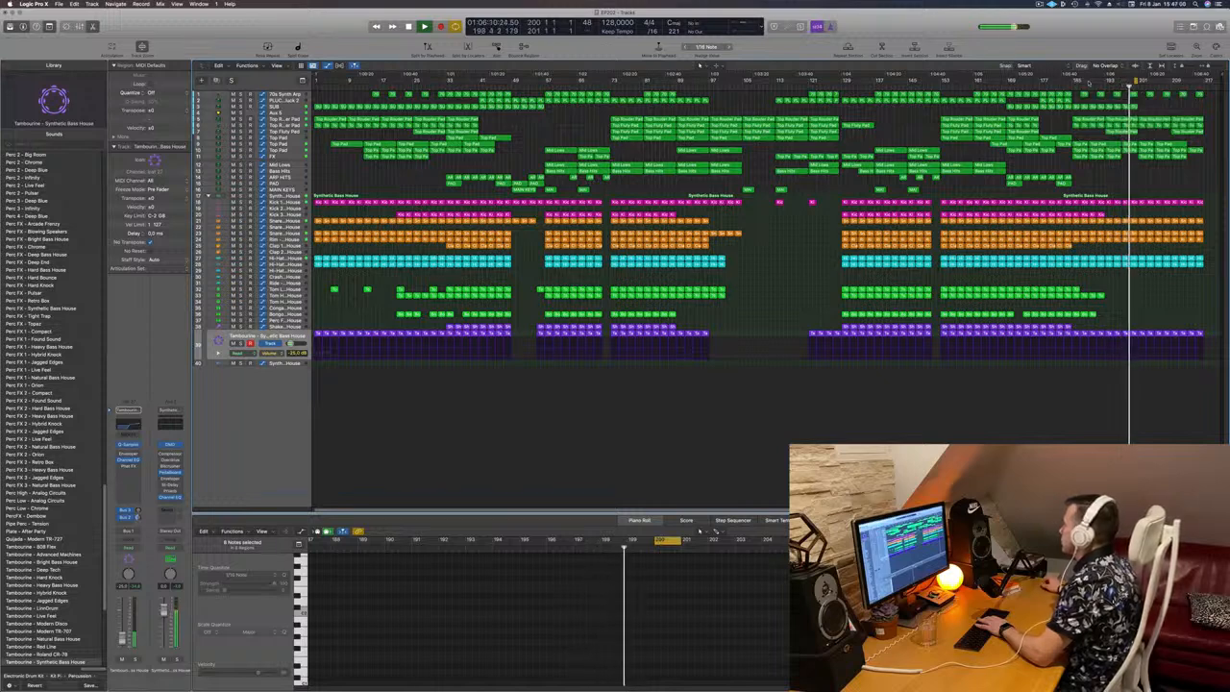
pyautogui.moveTo(1157, 83); pyautogui.dragTo(1204, 96)
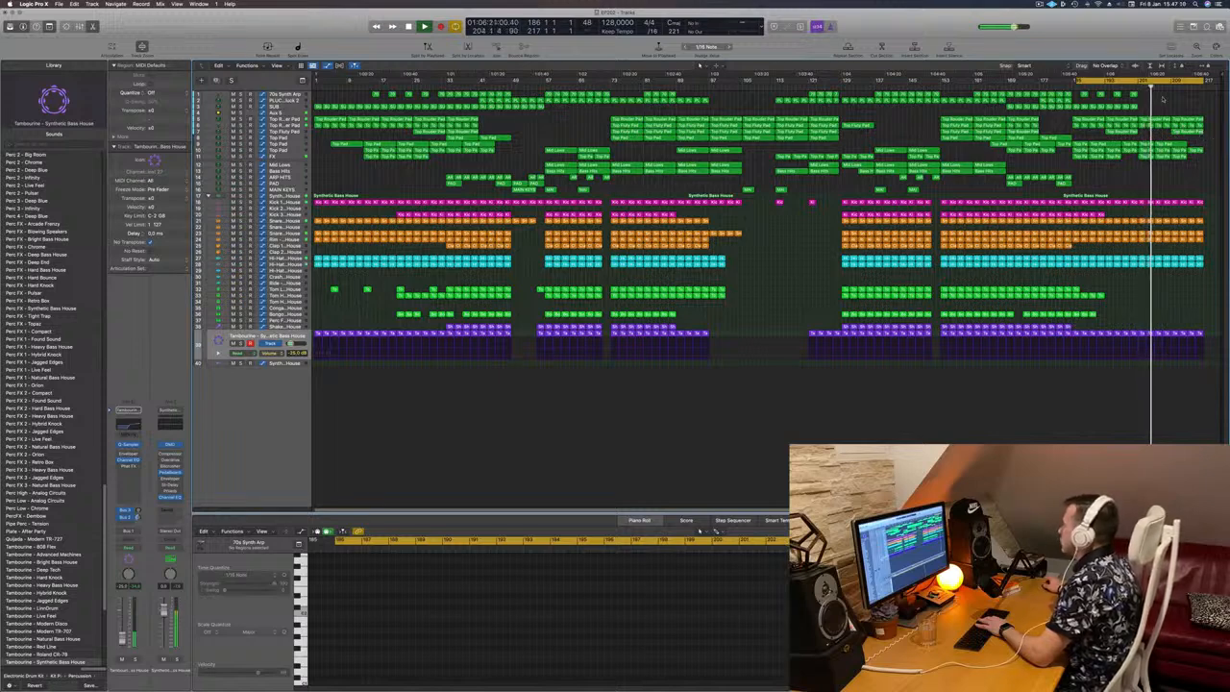
# Step: Play from about bar 200, select the FX track, and solo the Aux 5 track briefly to check its sound
pyautogui.click(1134, 87)
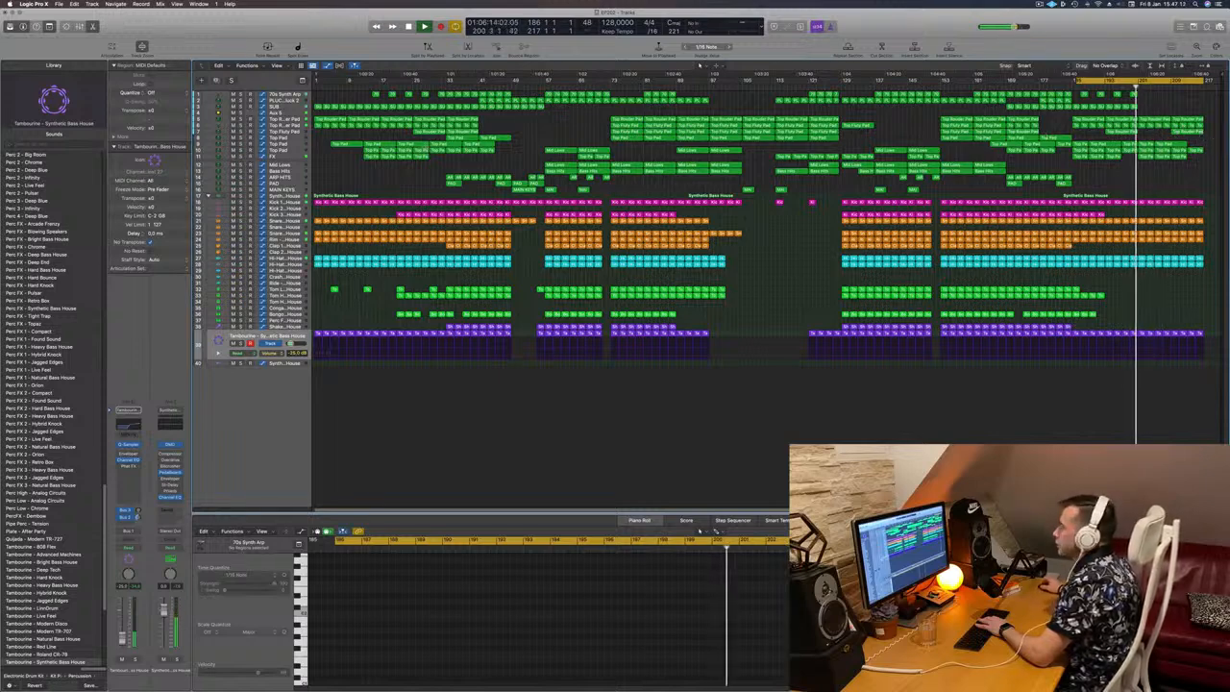
pyautogui.click(281, 156)
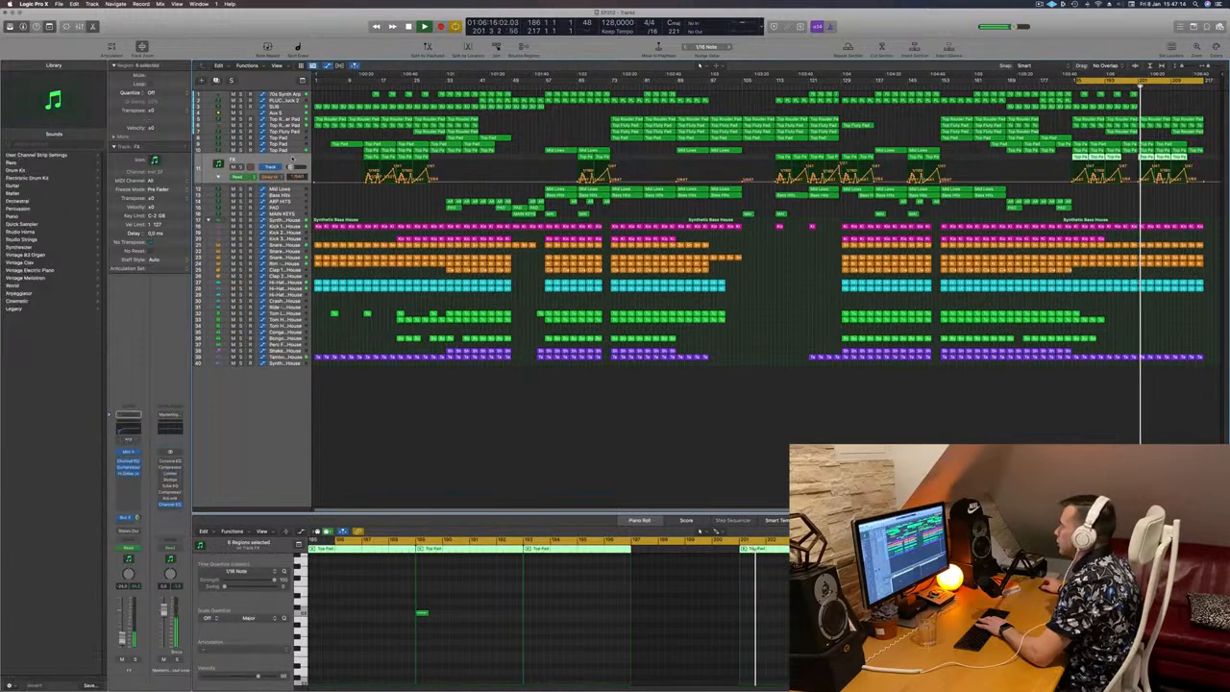
pyautogui.click(283, 122)
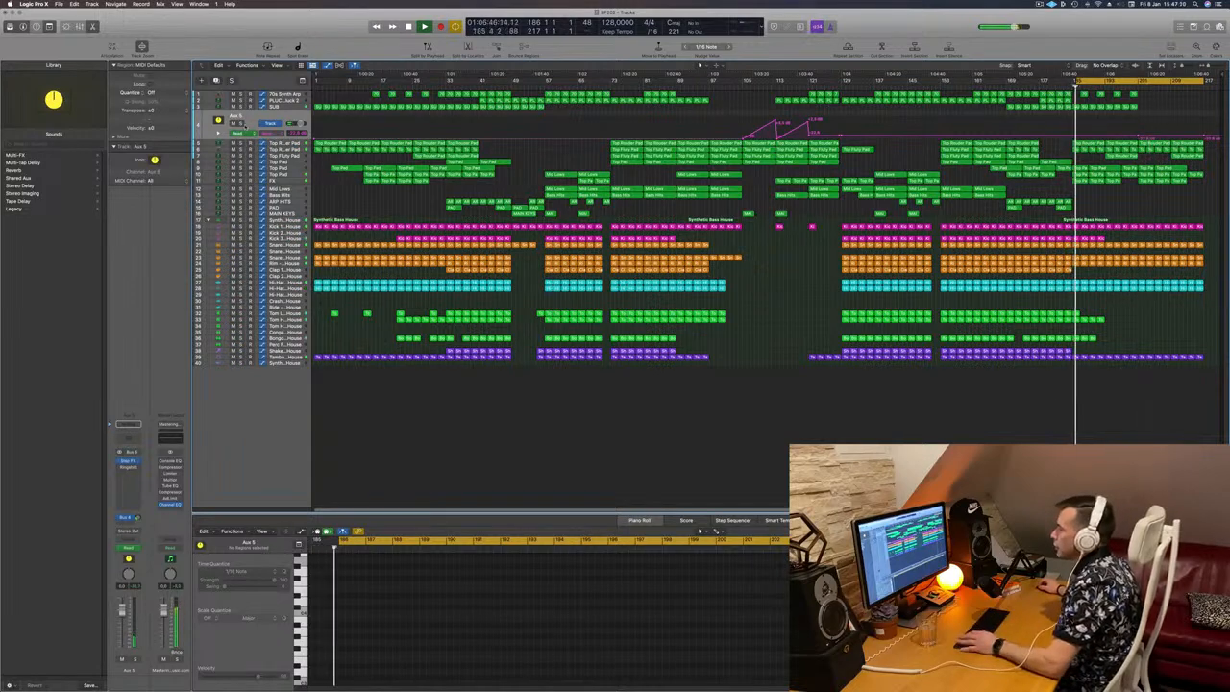
pyautogui.press('s')
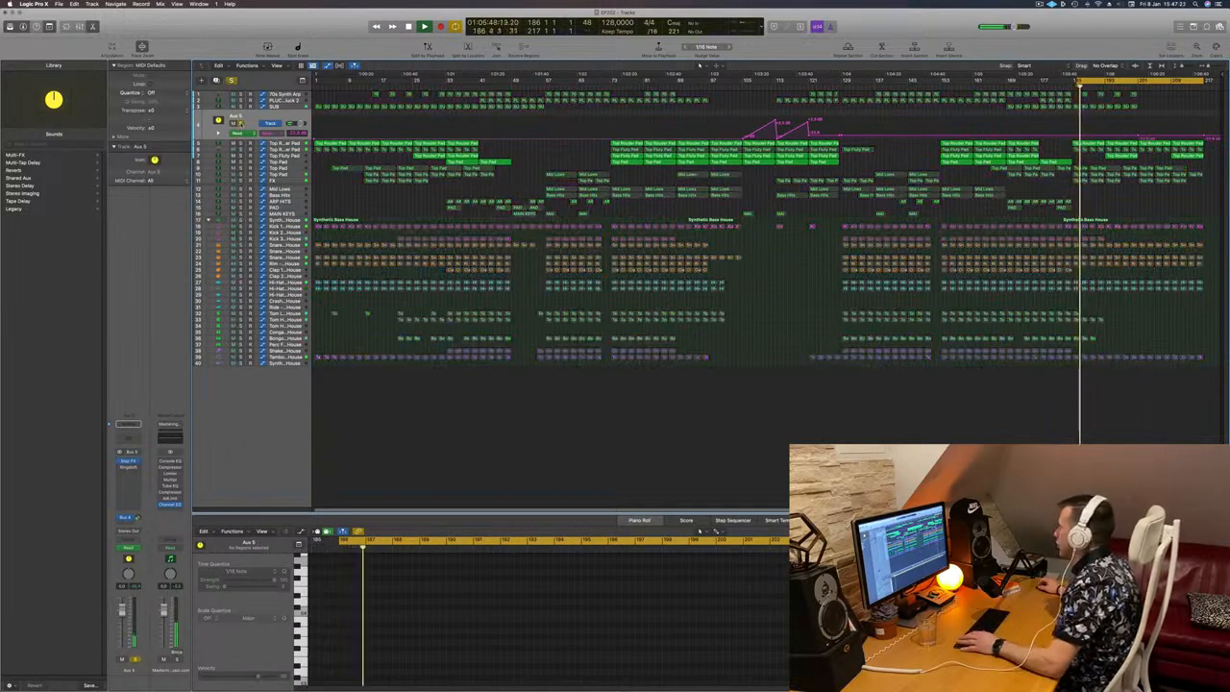
pyautogui.press('s')
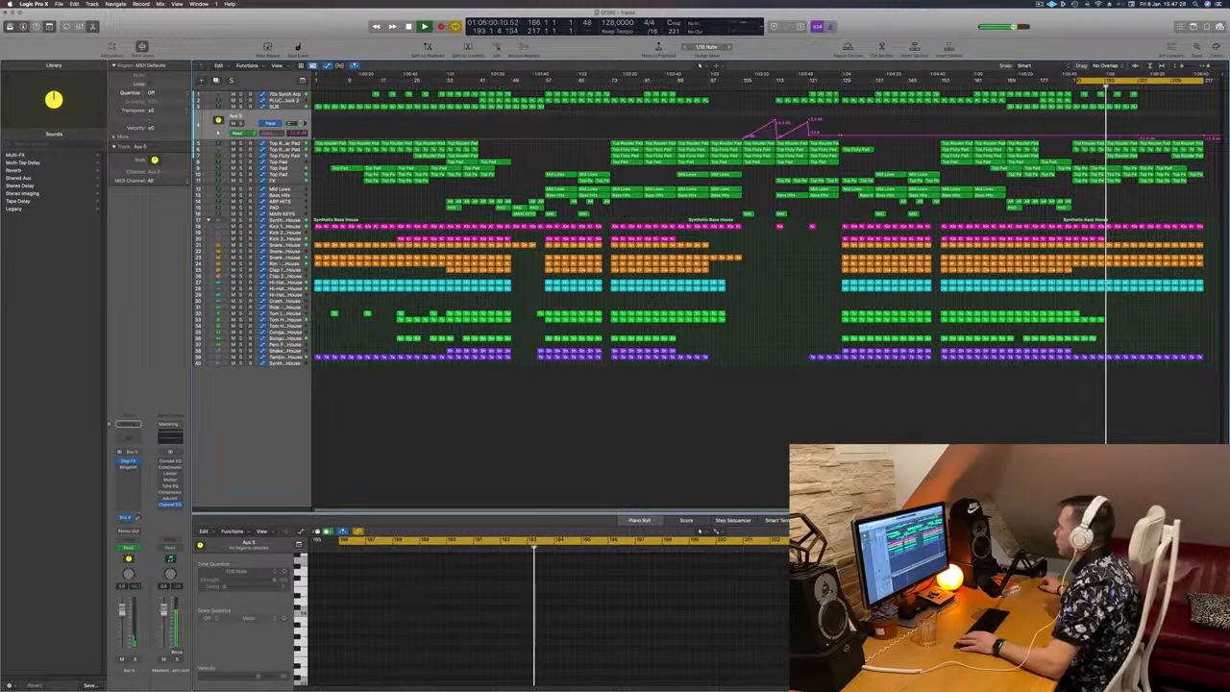
# Step: Solo the Top Fluty Pad track briefly and delete the regions after bar 201 on it and the Top Rounder Pad tracks
pyautogui.click(284, 155)
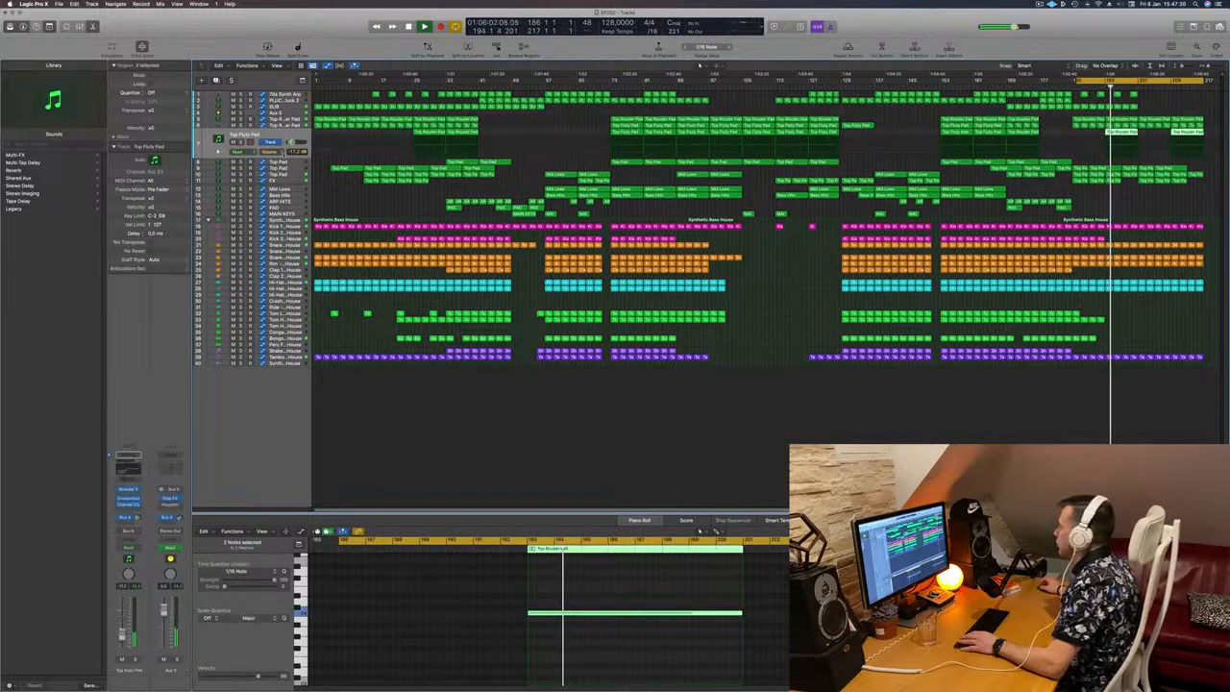
pyautogui.hotkey('ctrl', 's')
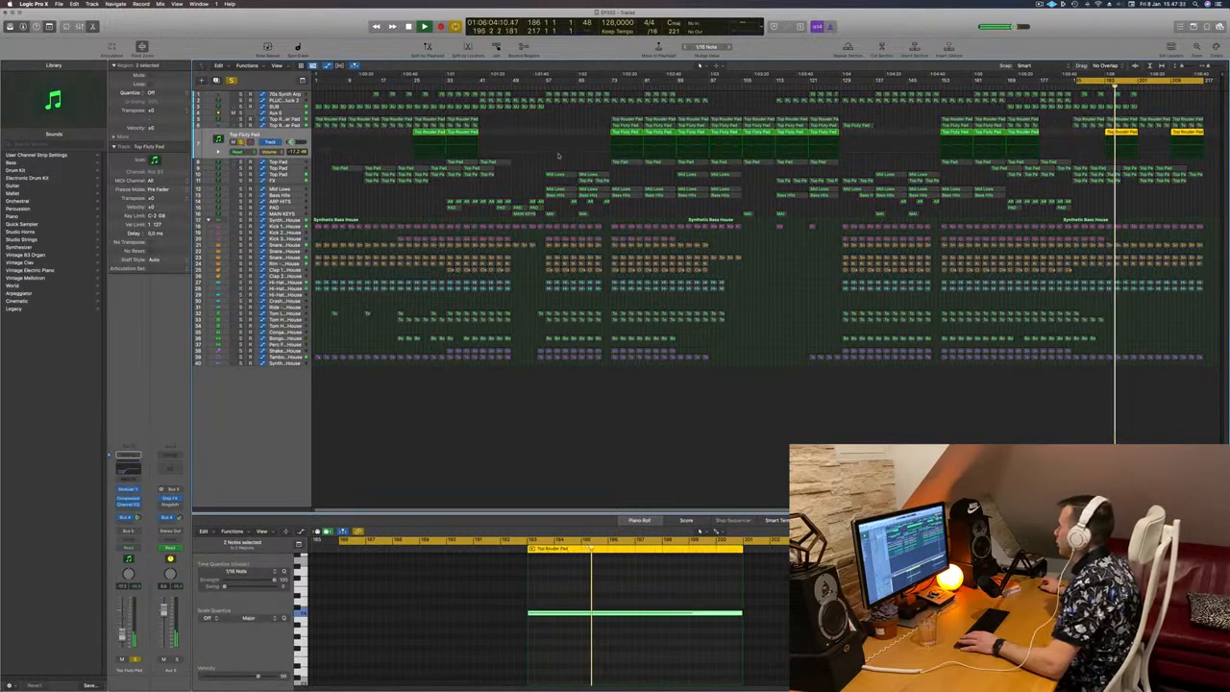
pyautogui.hotkey('ctrl', 's')
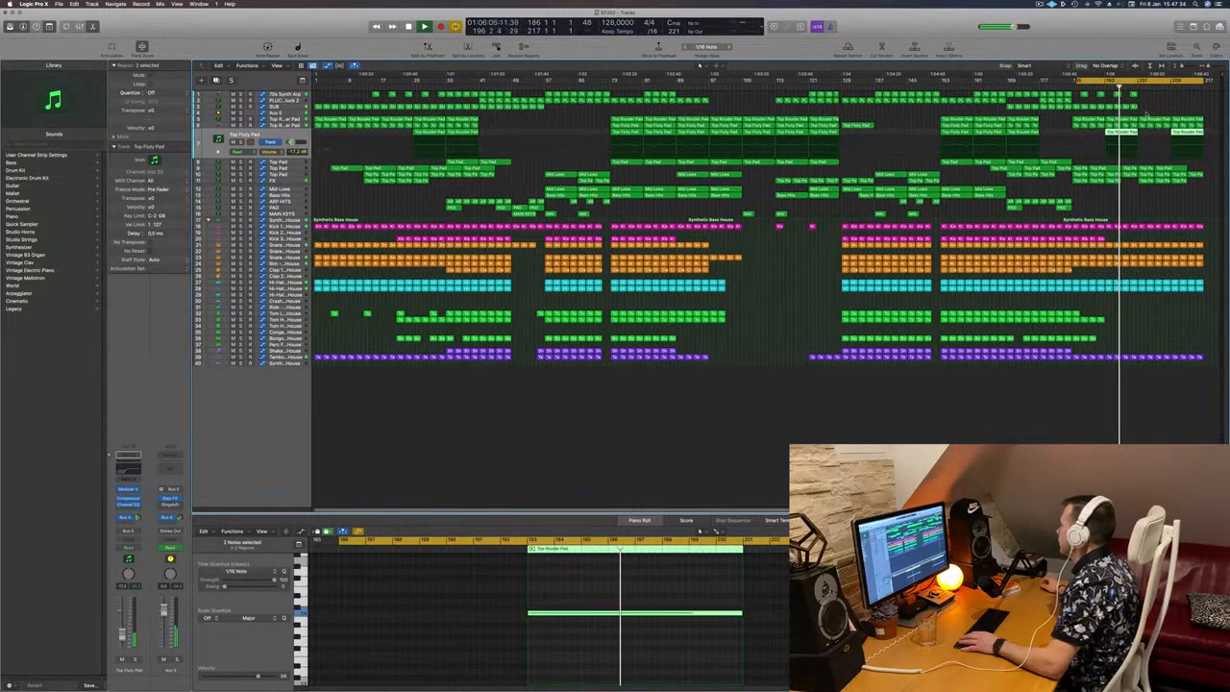
pyautogui.moveTo(1145, 114); pyautogui.dragTo(1196, 132)
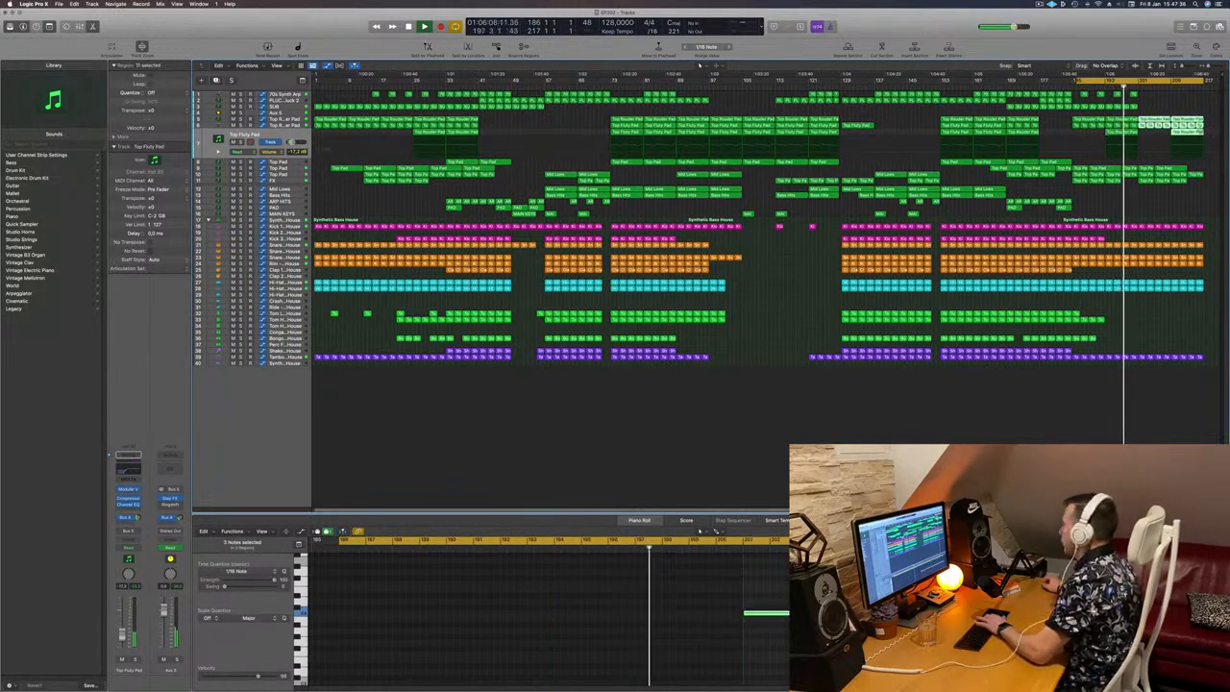
pyautogui.press('Delete')
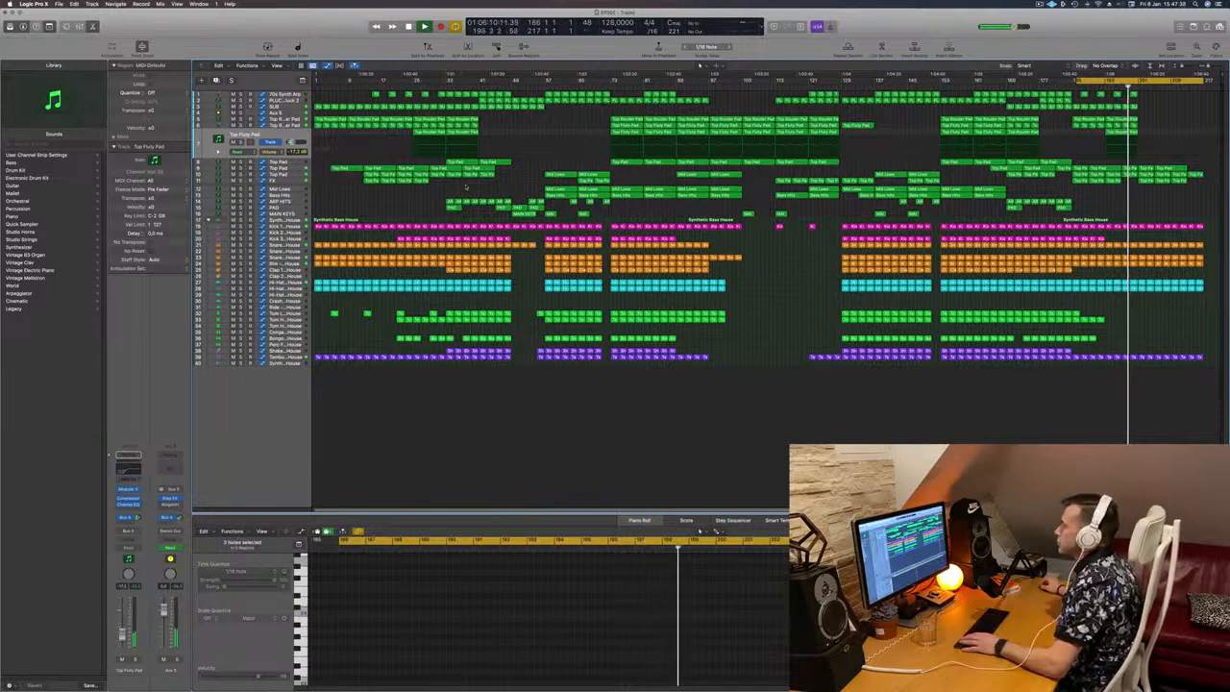
# Step: Select the Top Pad track with the automation curve and delete its regions after bar 201
pyautogui.click(291, 169)
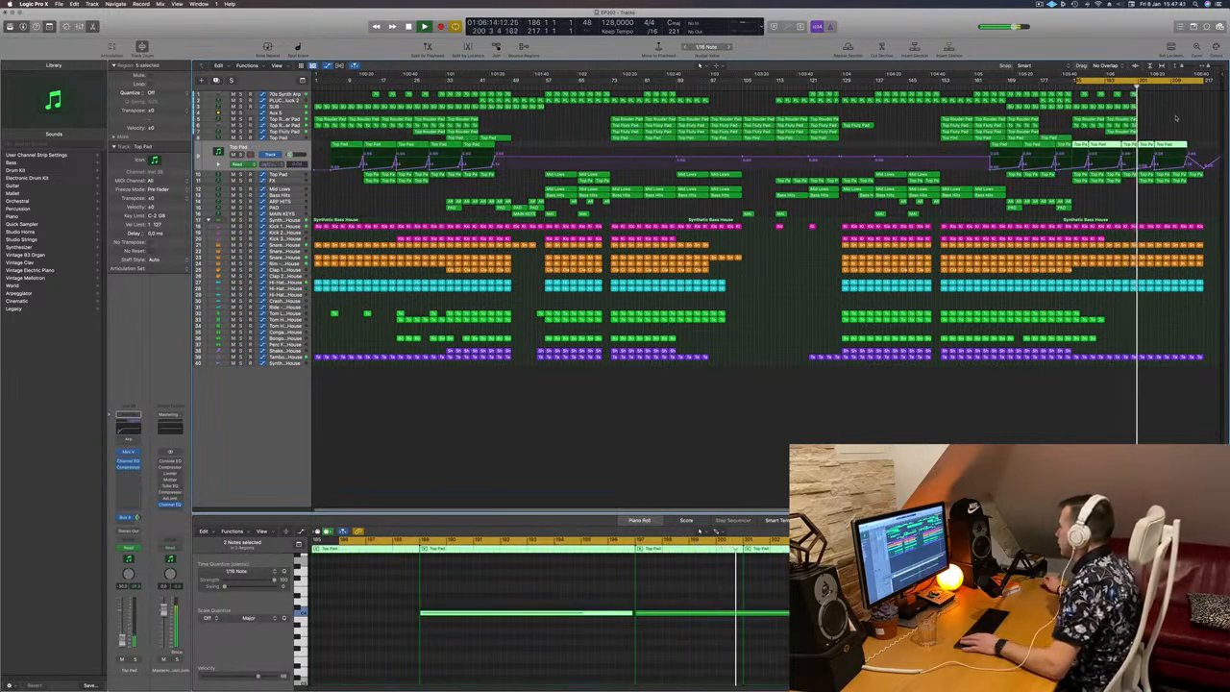
pyautogui.moveTo(1177, 119); pyautogui.dragTo(1149, 145)
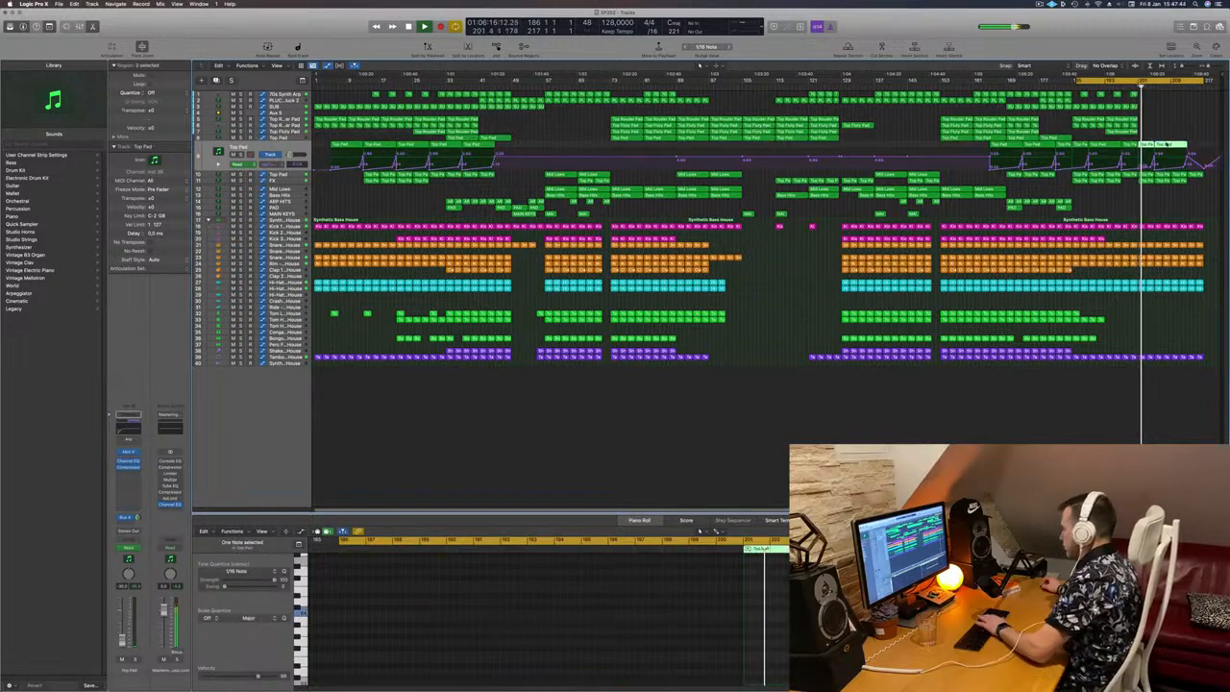
pyautogui.press('Delete')
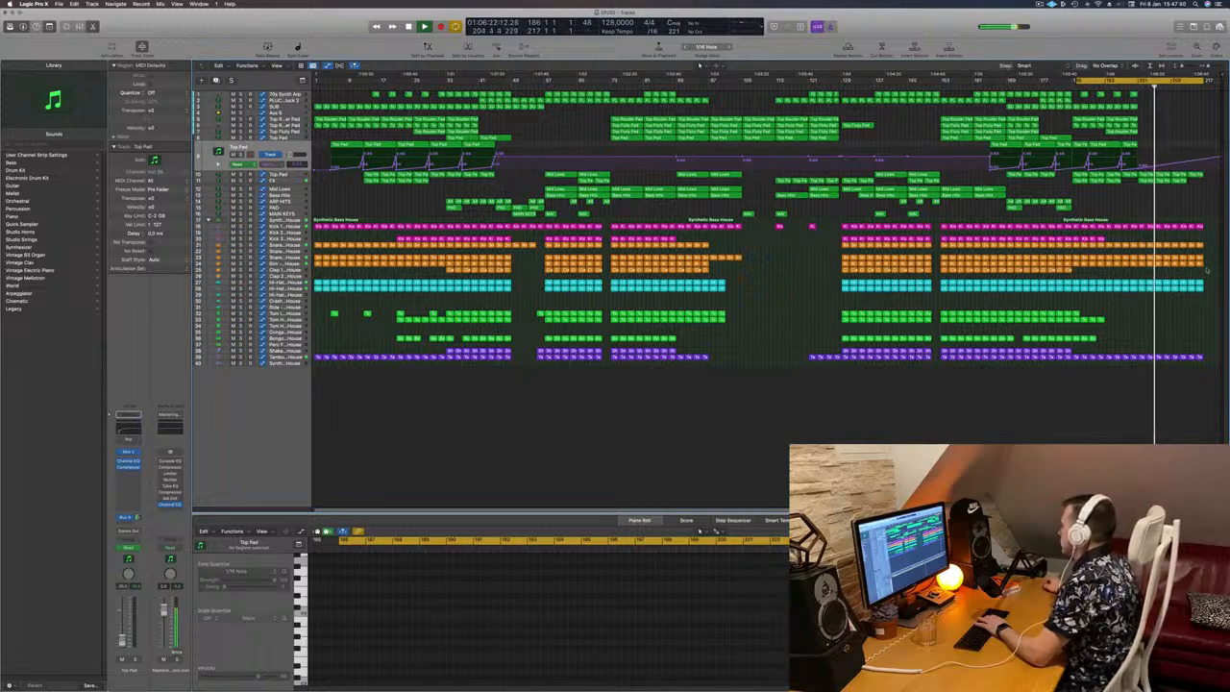
# Step: Delete the tambourine, third snare and rim regions from about bar 209 to the end of the outro
pyautogui.moveTo(1207, 351); pyautogui.dragTo(1173, 363)
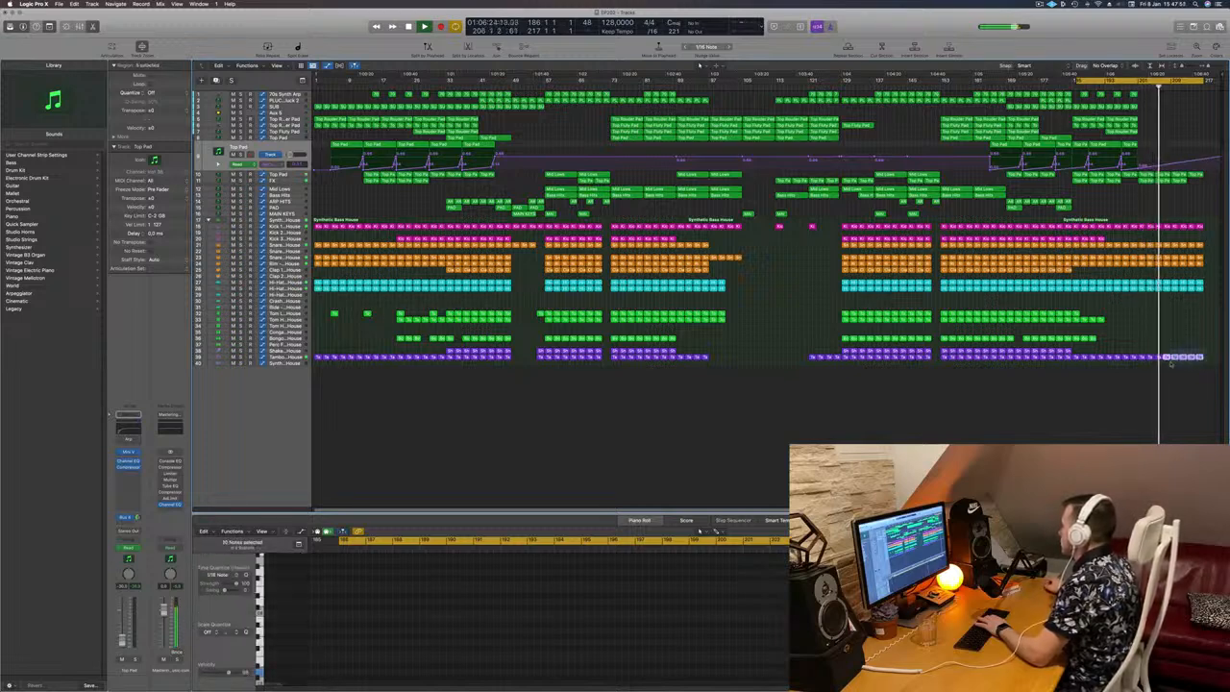
pyautogui.press('Delete')
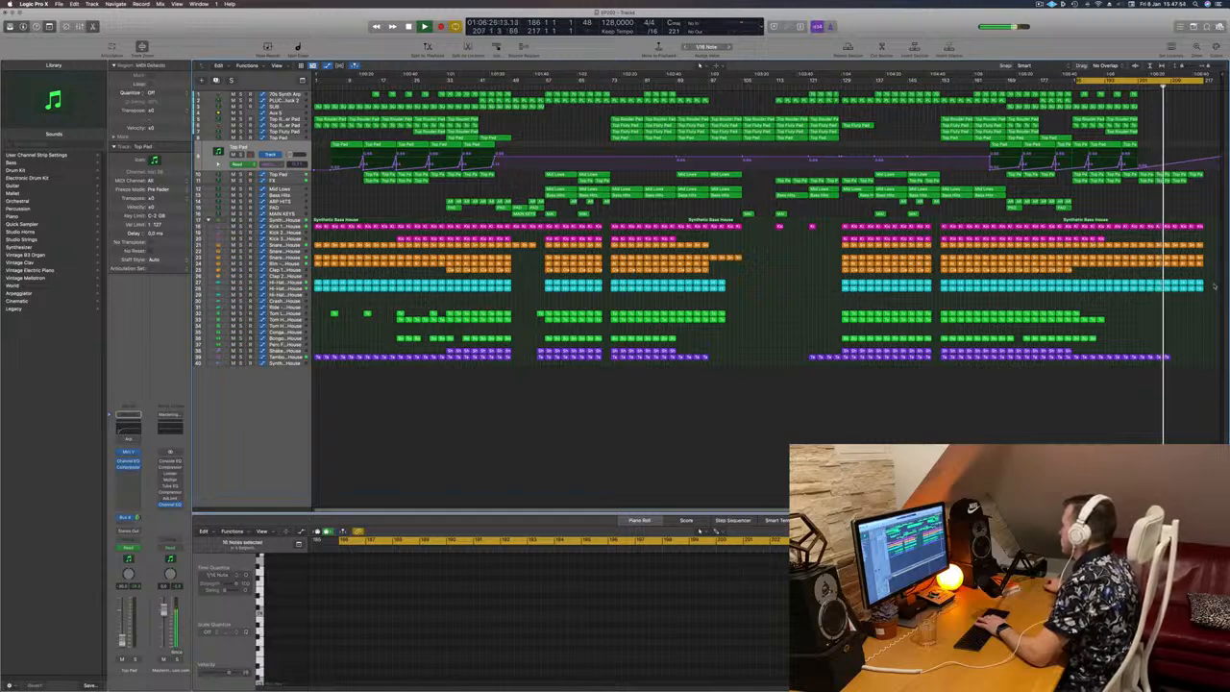
pyautogui.moveTo(1209, 250); pyautogui.dragTo(1175, 265)
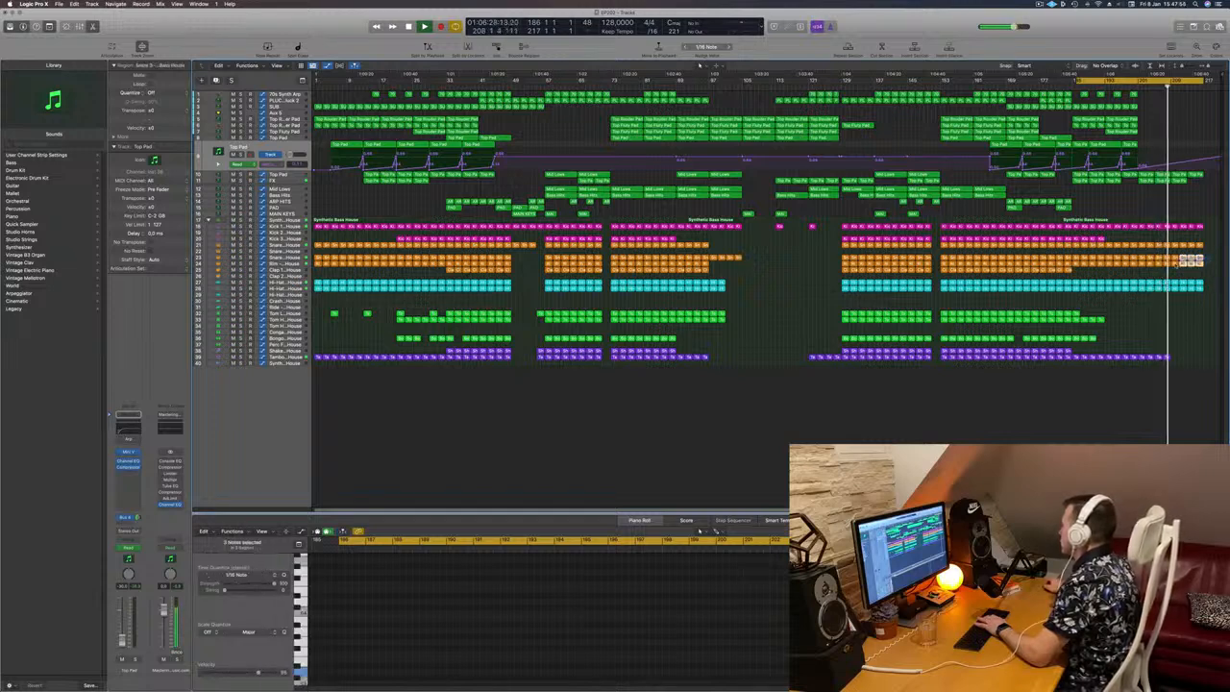
pyautogui.press('Delete')
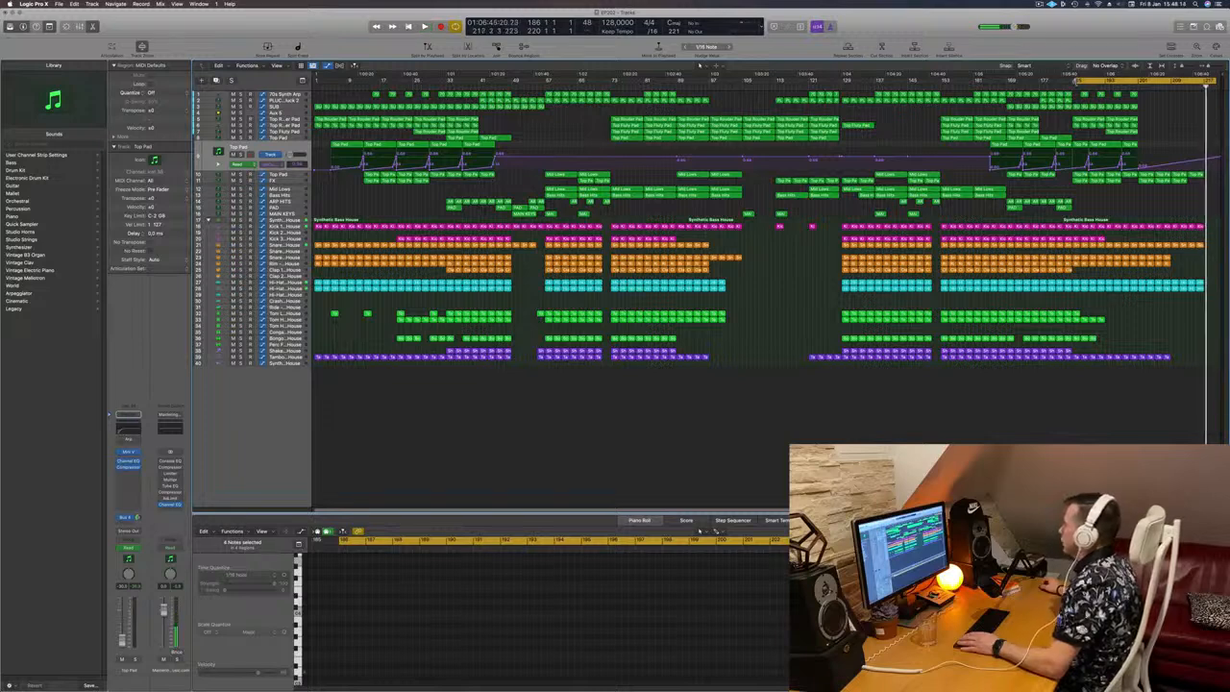
# Step: Extend the cycle range back to bar 1 and play the opening bars from the start
pyautogui.moveTo(1078, 80); pyautogui.dragTo(316, 99)
pyautogui.press('space')
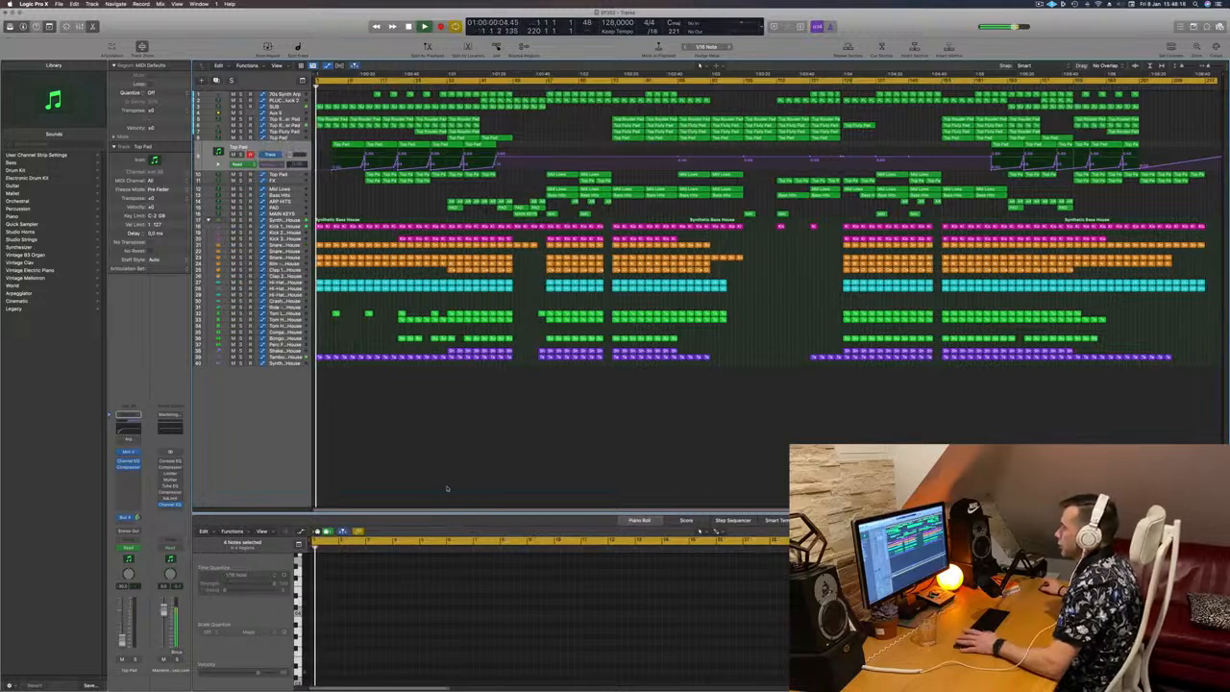
pyautogui.scroll(4, 387, 466)
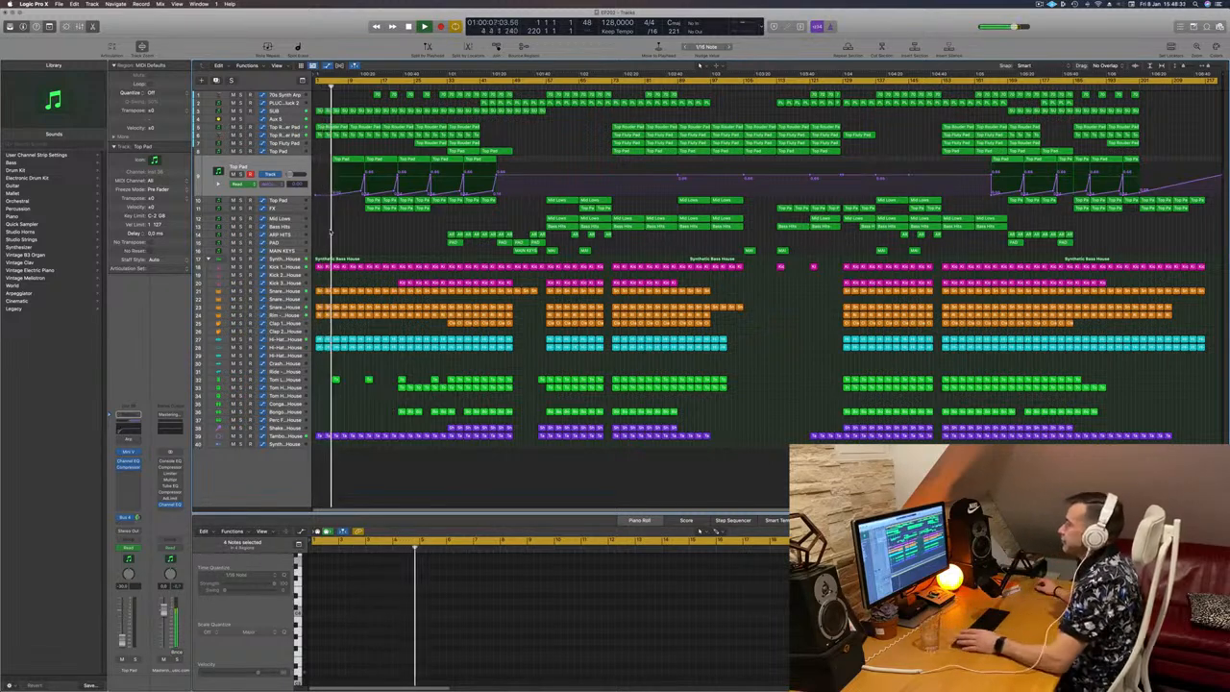
pyautogui.scroll(10, 319, 163)
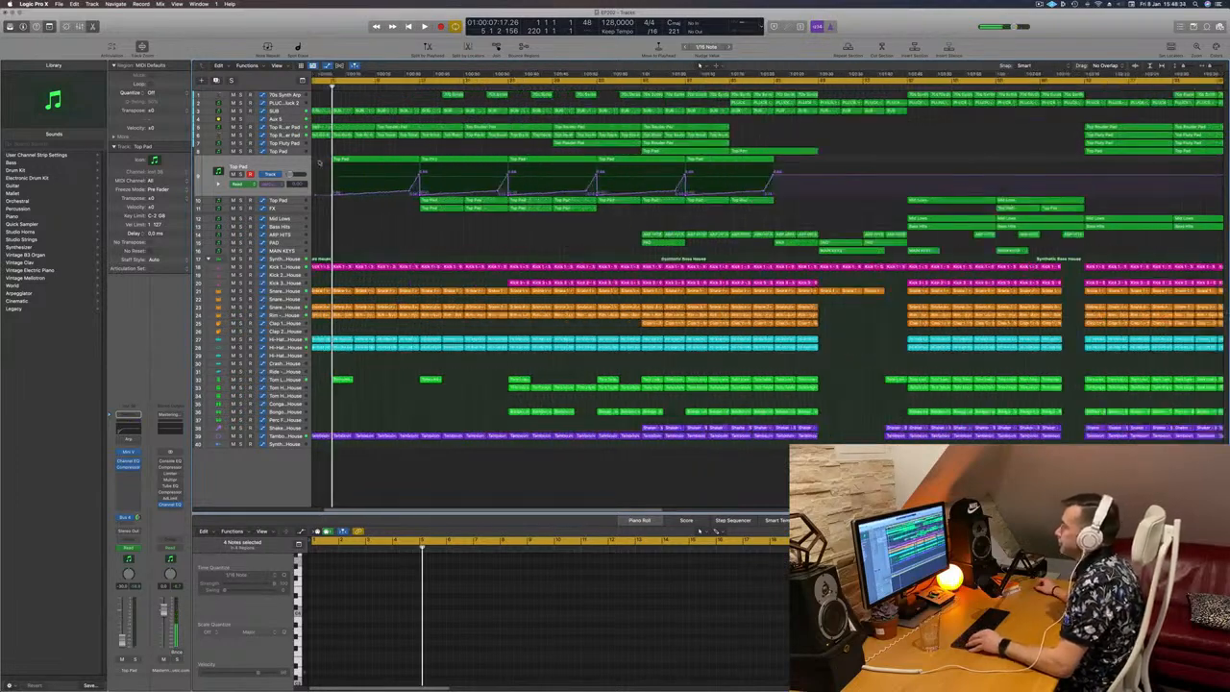
pyautogui.scroll(-3, 320, 163)
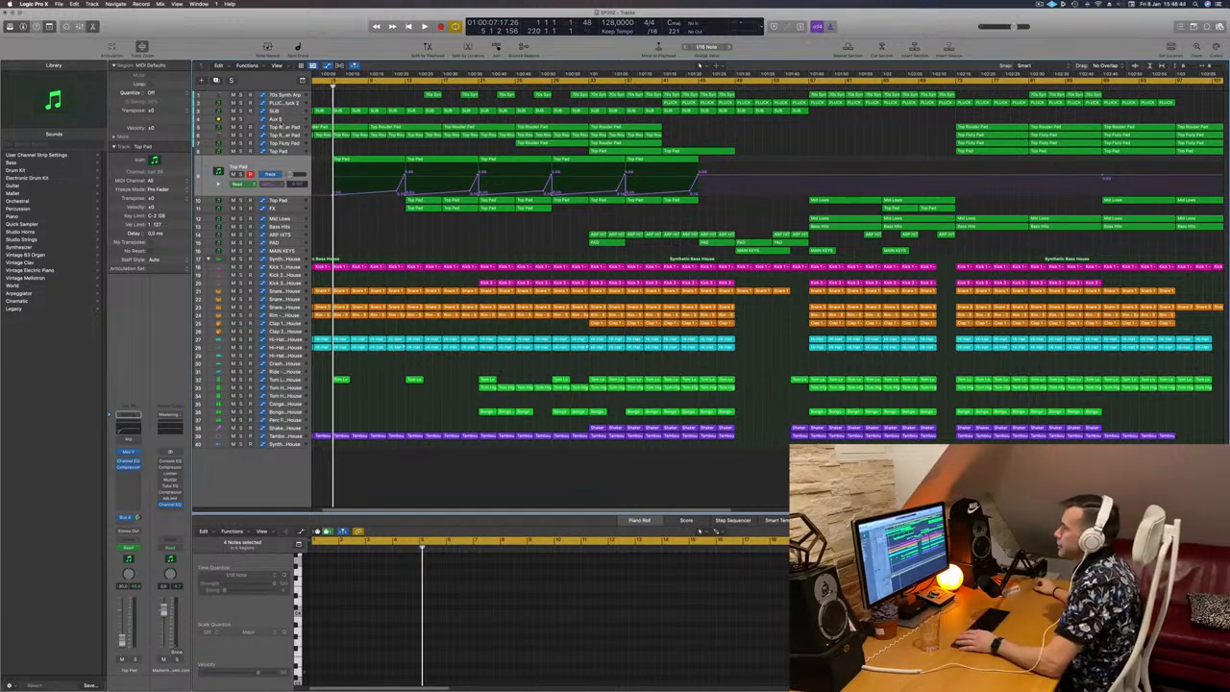
# Step: Select the Aux 5 track and view its automation across the whole arrangement
pyautogui.click(283, 119)
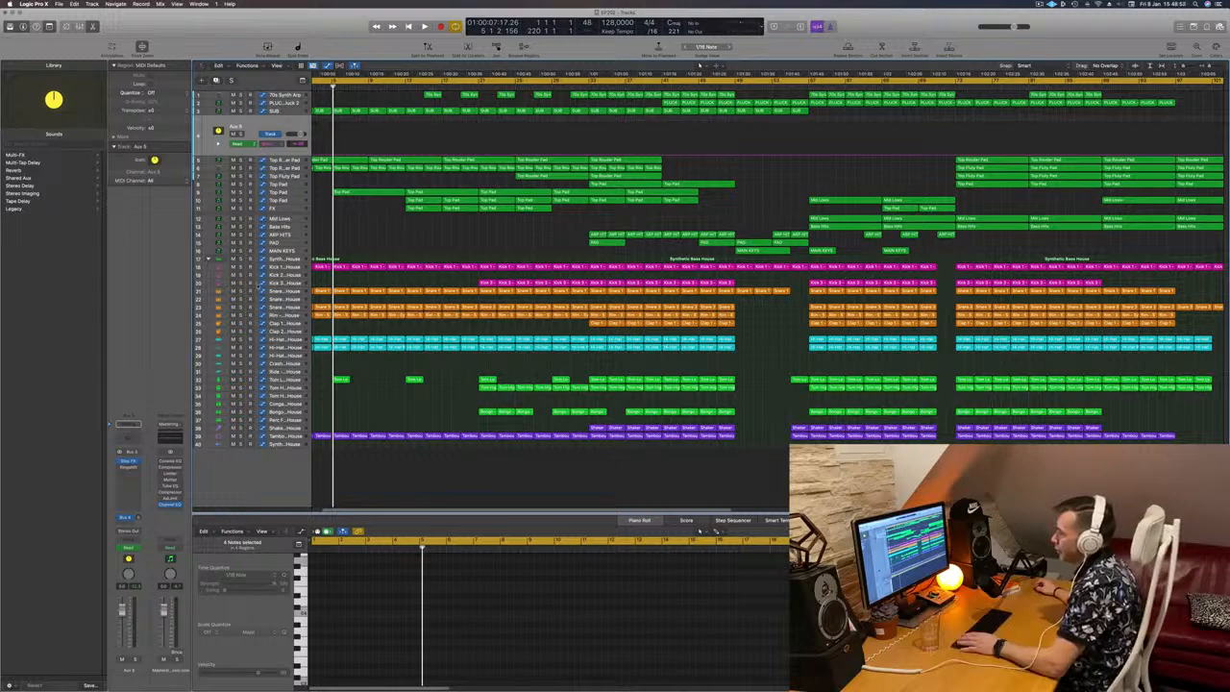
pyautogui.scroll(-5, 385, 238)
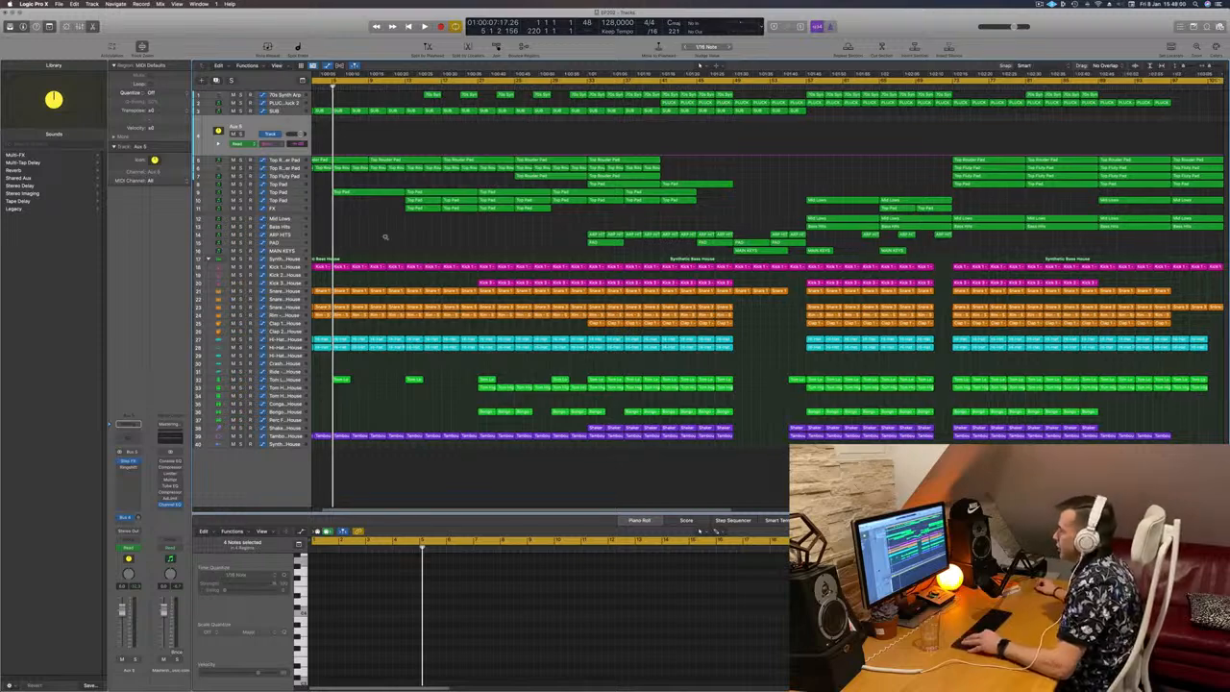
pyautogui.scroll(-2, 384, 238)
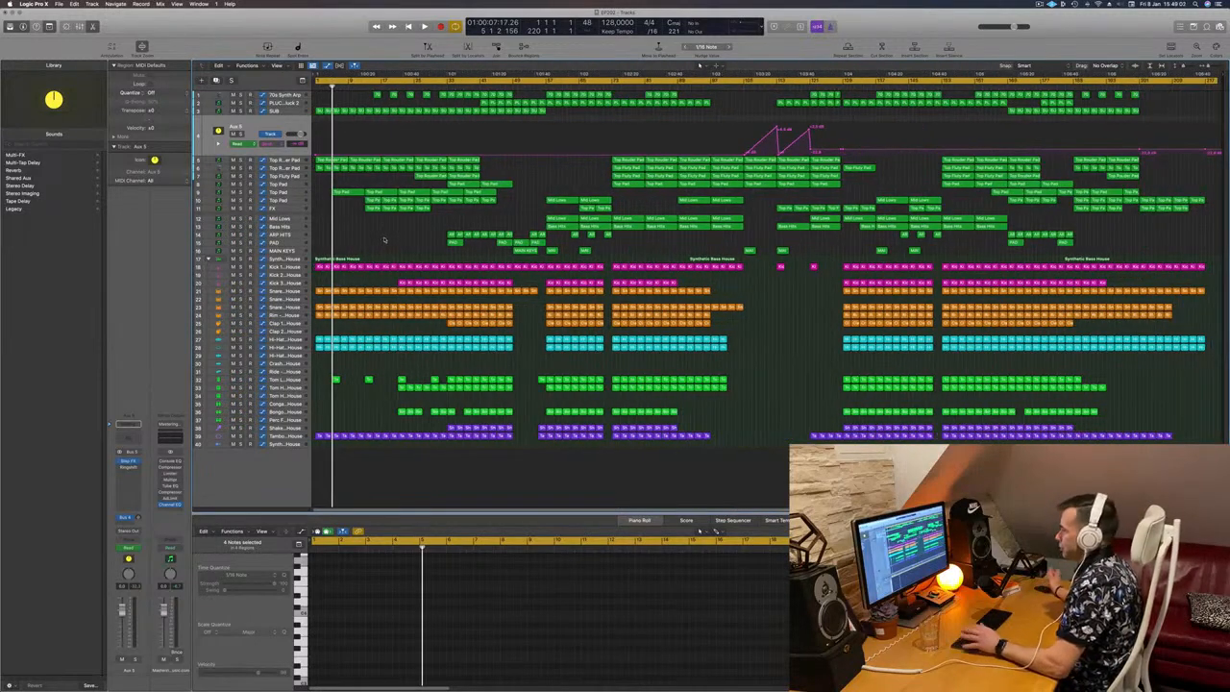
# Step: Delete the last two beats before bar 5 on both Top Rounder Pad tracks, splitting crossing notes, and replay from the start
pyautogui.press('Return')
pyautogui.press('space')
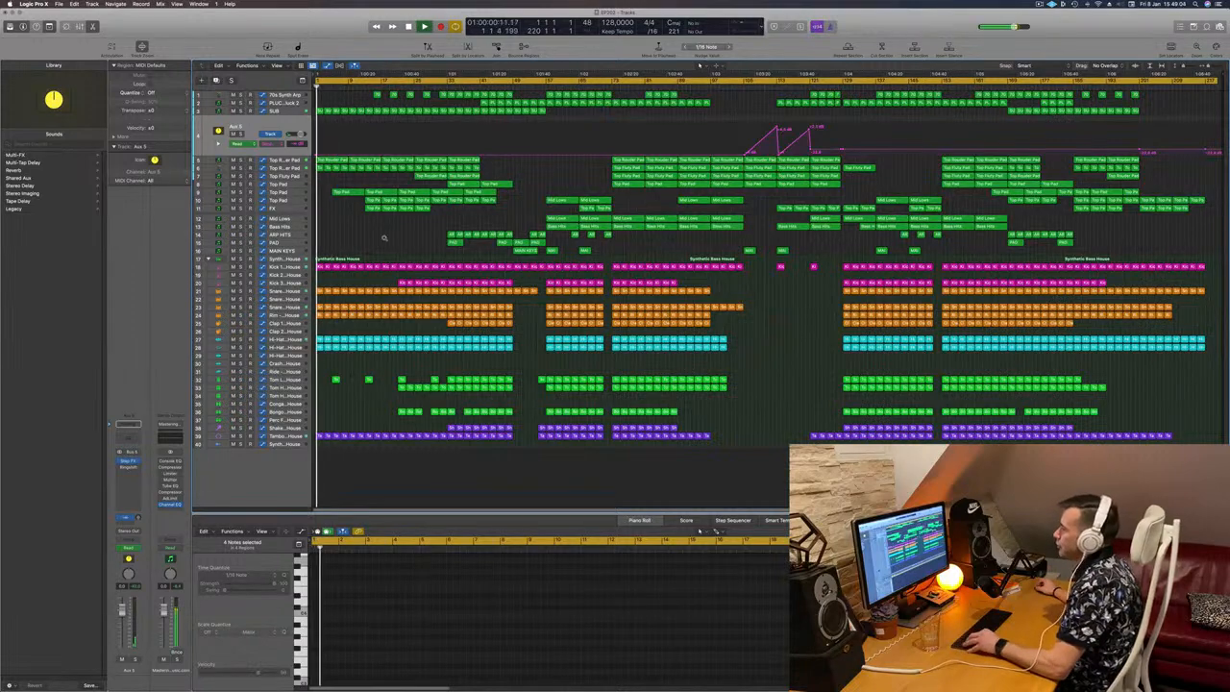
pyautogui.scroll(6, 383, 238)
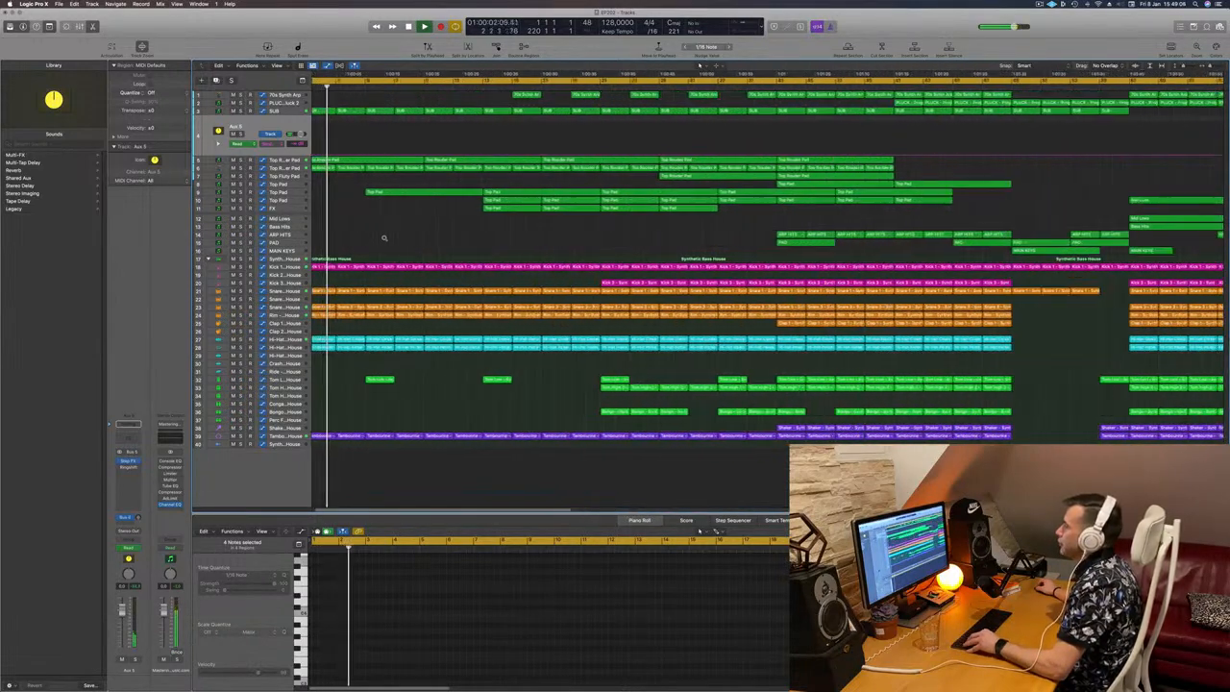
pyautogui.scroll(2, 383, 238)
pyautogui.scroll(2, 368, 181)
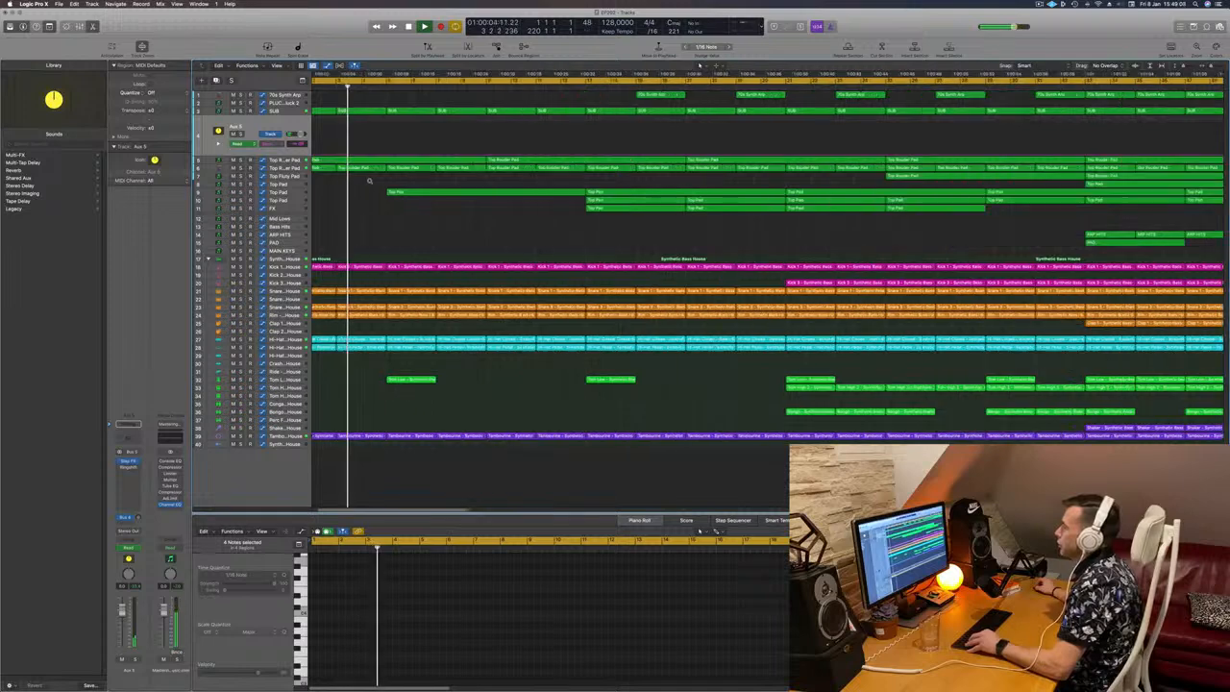
pyautogui.scroll(1, 368, 180)
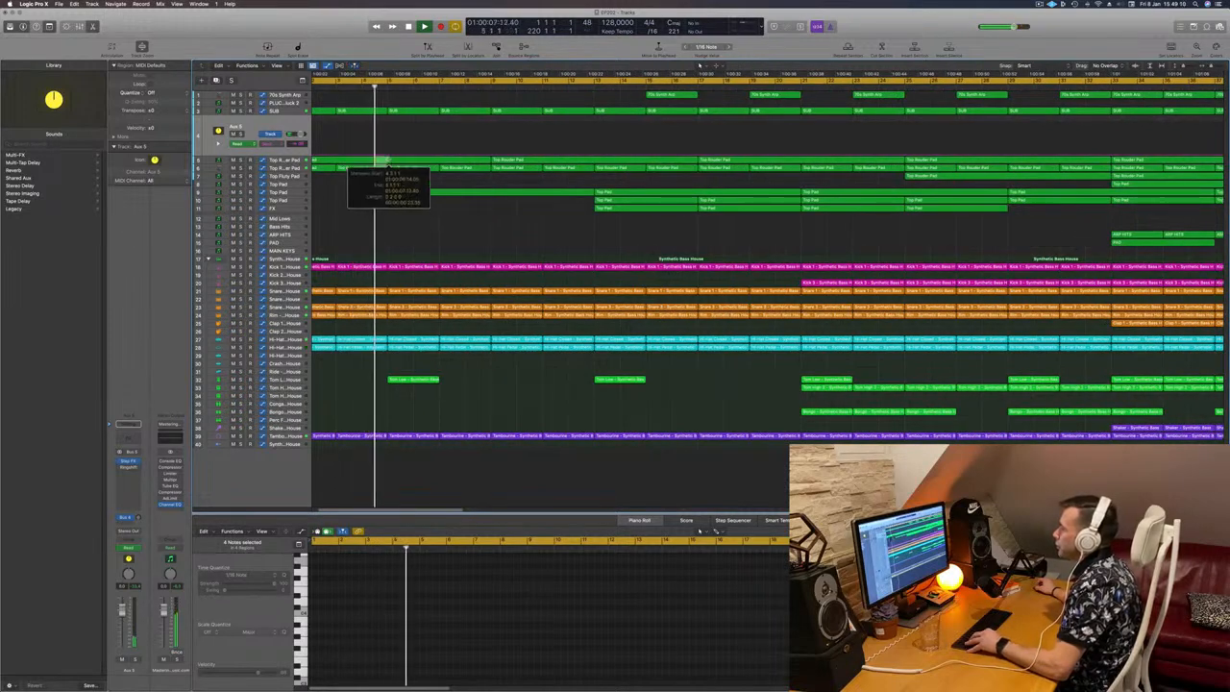
pyautogui.moveTo(388, 162); pyautogui.dragTo(389, 176)
pyautogui.press('Delete')
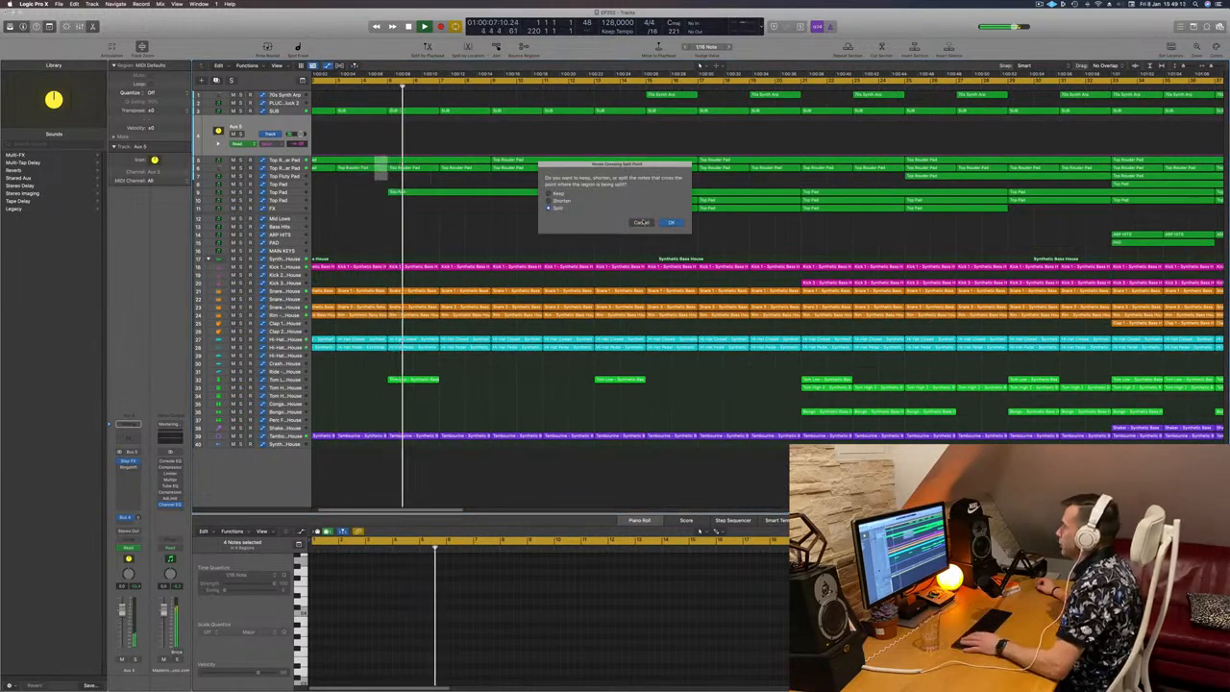
pyautogui.click(668, 222)
pyautogui.press('Return')
pyautogui.press('space')
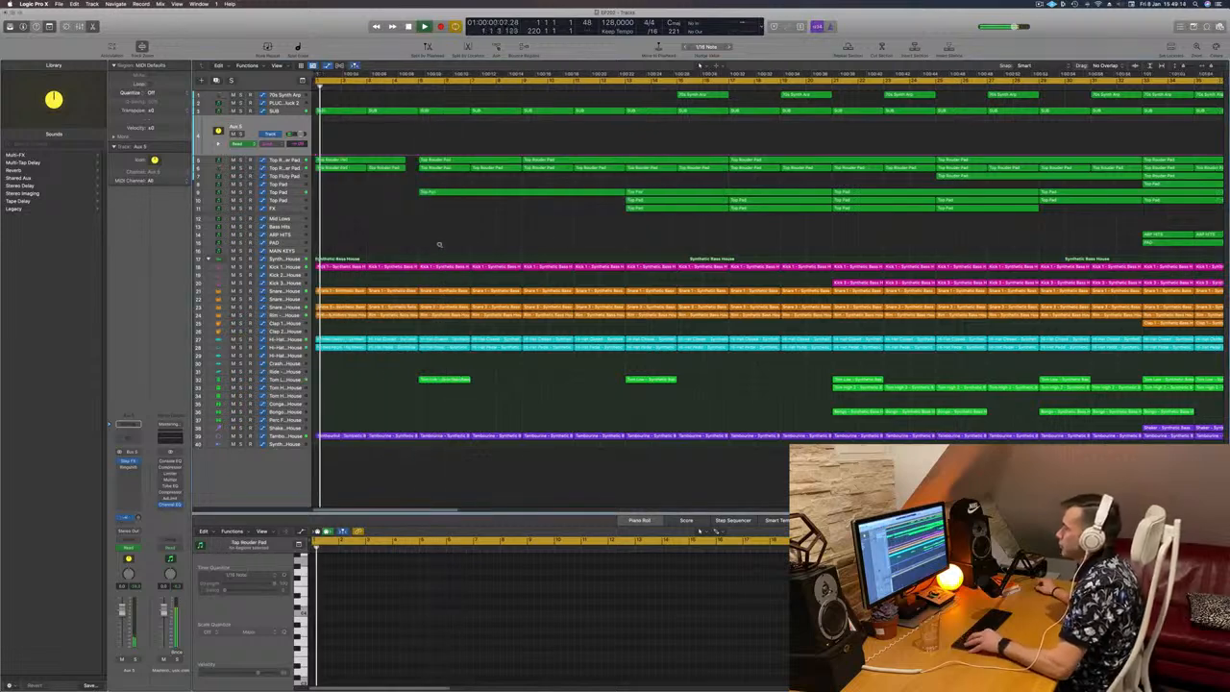
# Step: Delete the last beat before bar 5 on the two hi-hat tracks and the tambourine track
pyautogui.scroll(-1, 426, 242)
pyautogui.scroll(2, 411, 296)
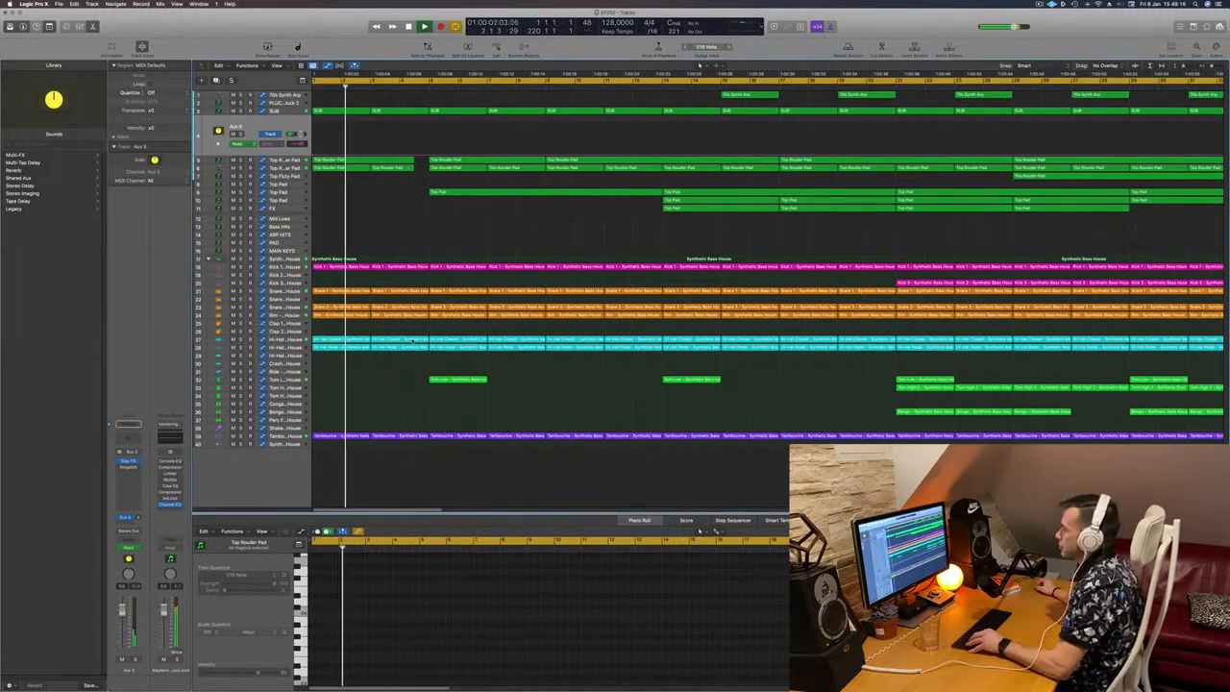
pyautogui.moveTo(419, 438); pyautogui.dragTo(428, 440)
pyautogui.press('Delete')
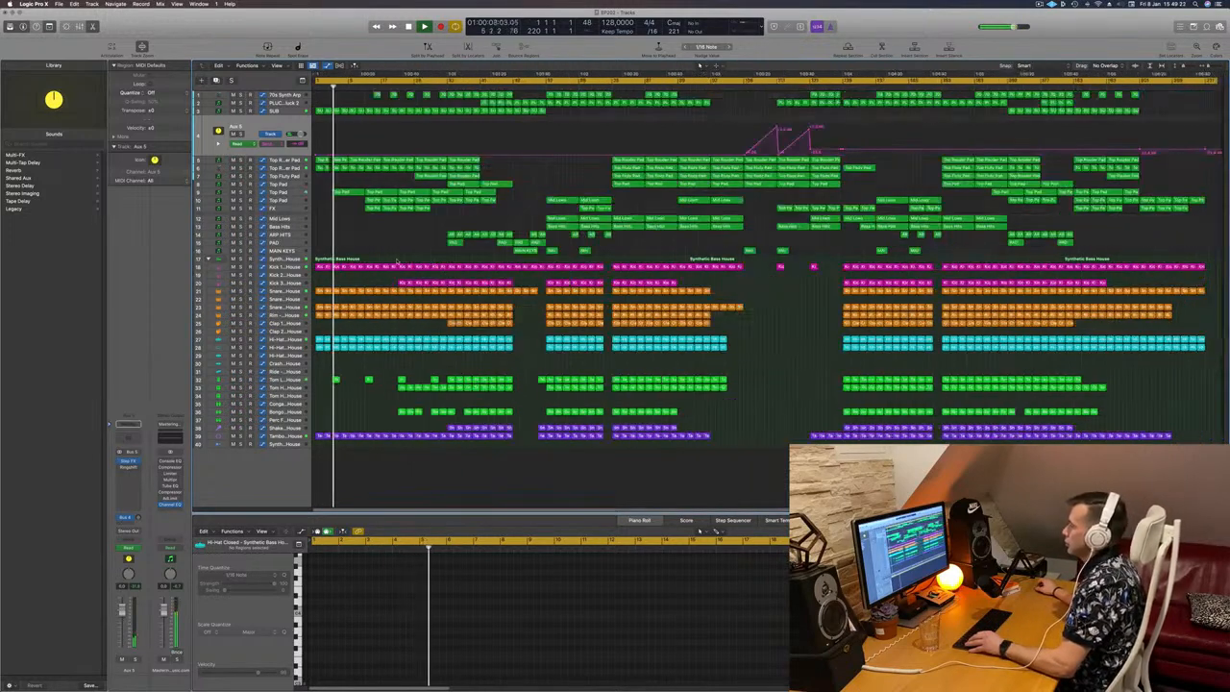
# Step: Replay the intro and shorten both hi-hat regions before bar 5 by one more beat, matching the pad cut
pyautogui.hscroll(2, 376, 257)
pyautogui.press('Return')
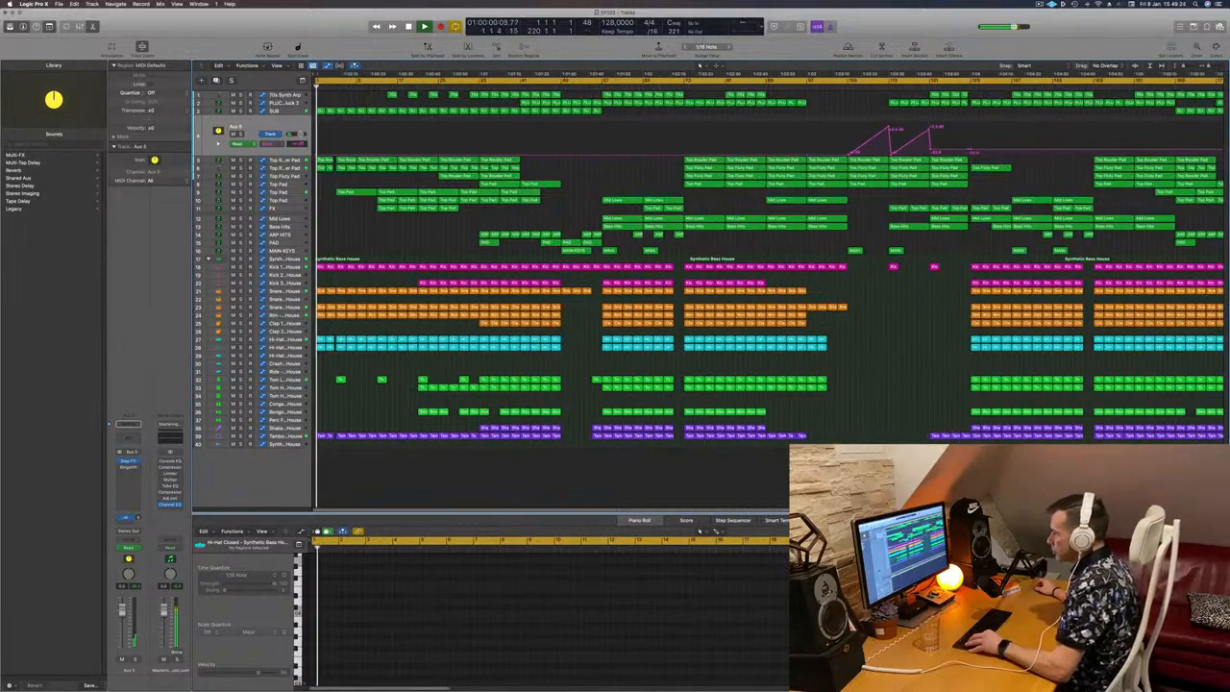
pyautogui.hscroll(6, 404, 247)
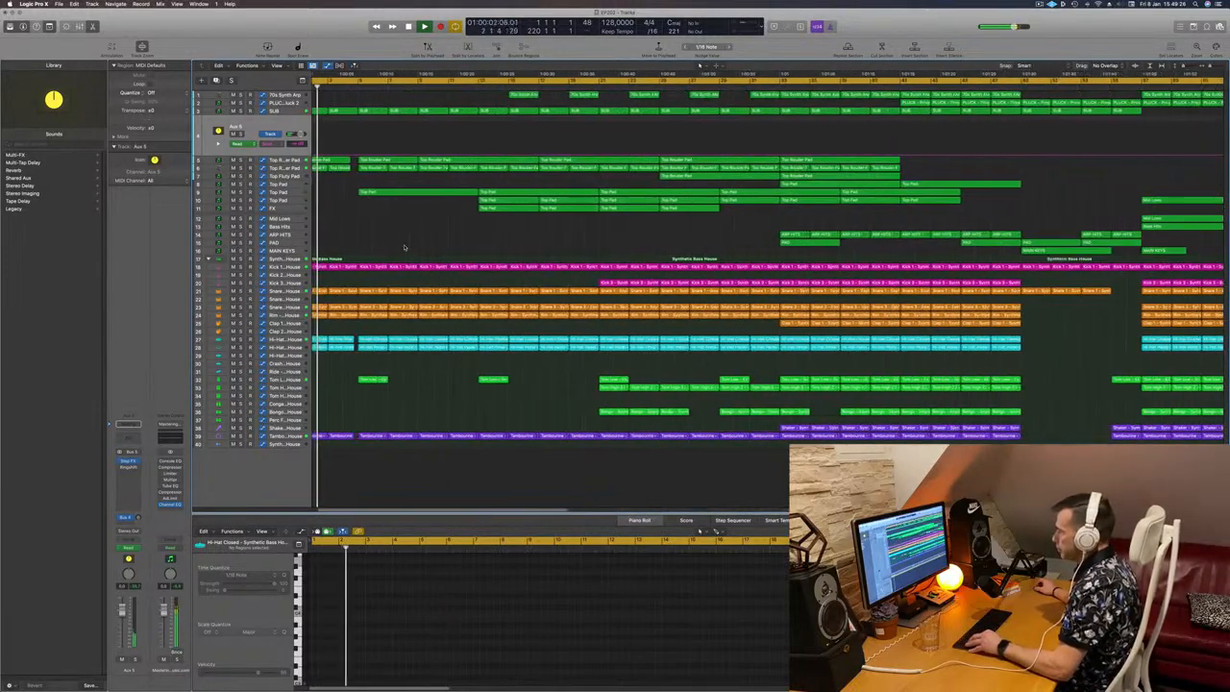
pyautogui.hscroll(4, 404, 247)
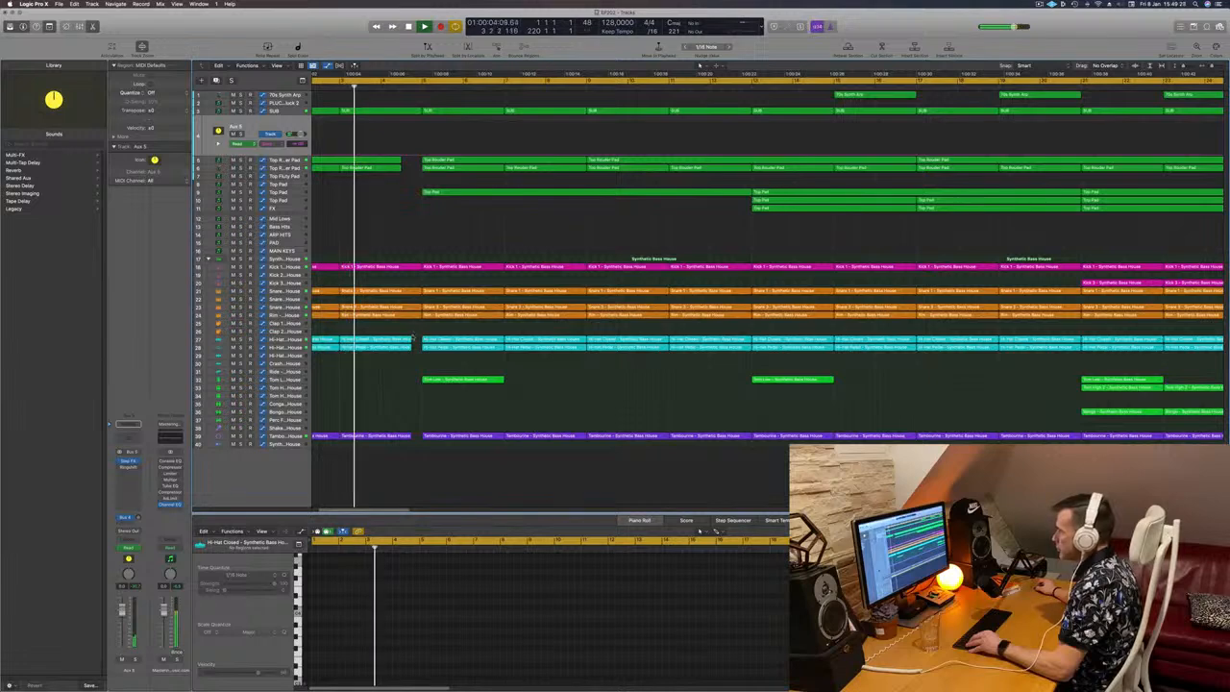
pyautogui.moveTo(413, 335); pyautogui.dragTo(403, 368)
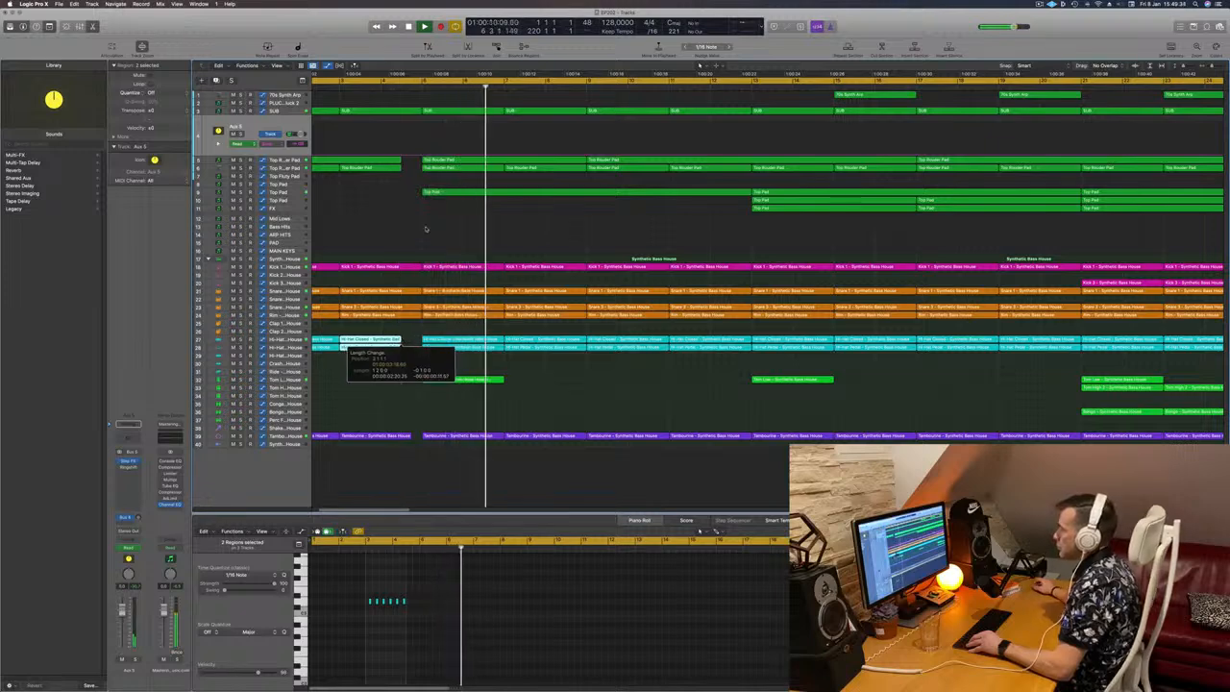
# Step: Restart playback and shorten the tambourine region before bar 5 by one beat so it ends with the hi-hats
pyautogui.press('Return')
pyautogui.press('super+Left')
pyautogui.press('super+Left')
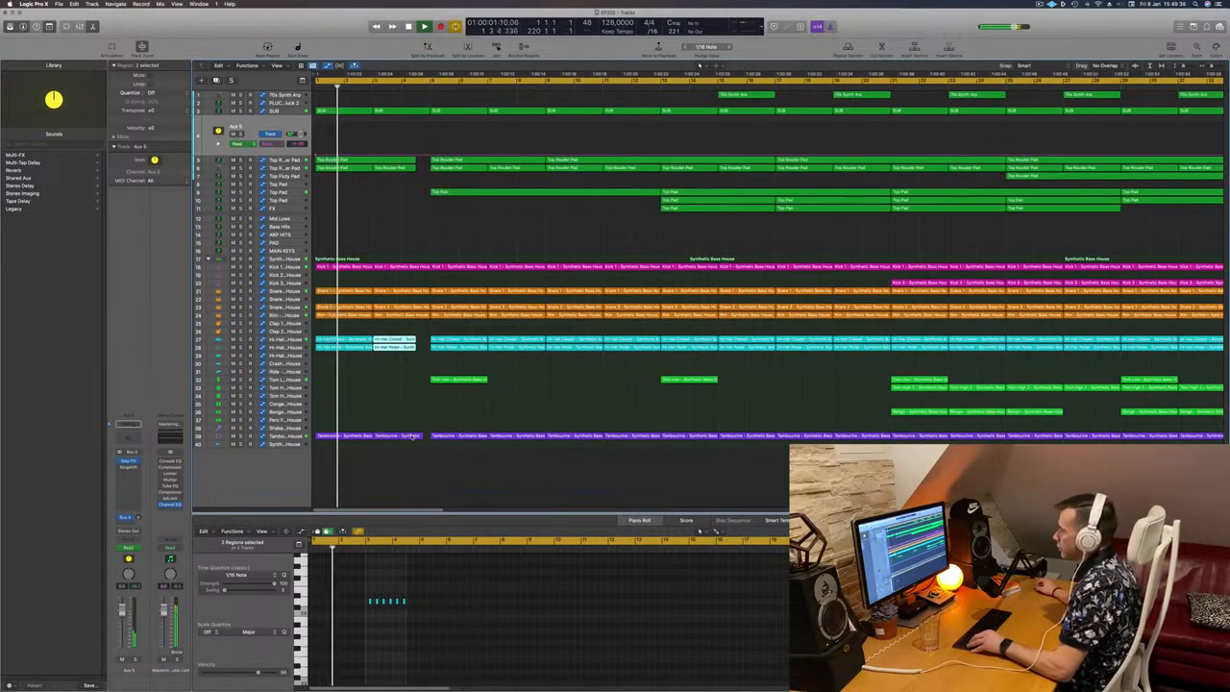
pyautogui.click(411, 436)
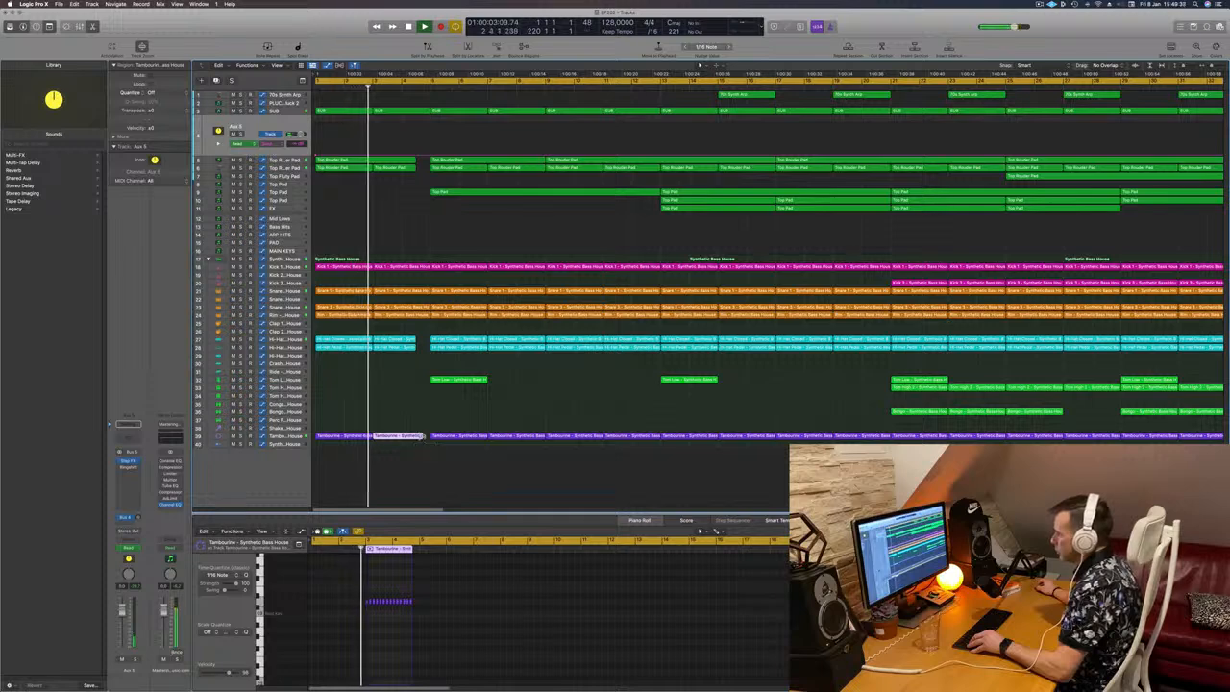
pyautogui.moveTo(420, 437); pyautogui.dragTo(415, 437)
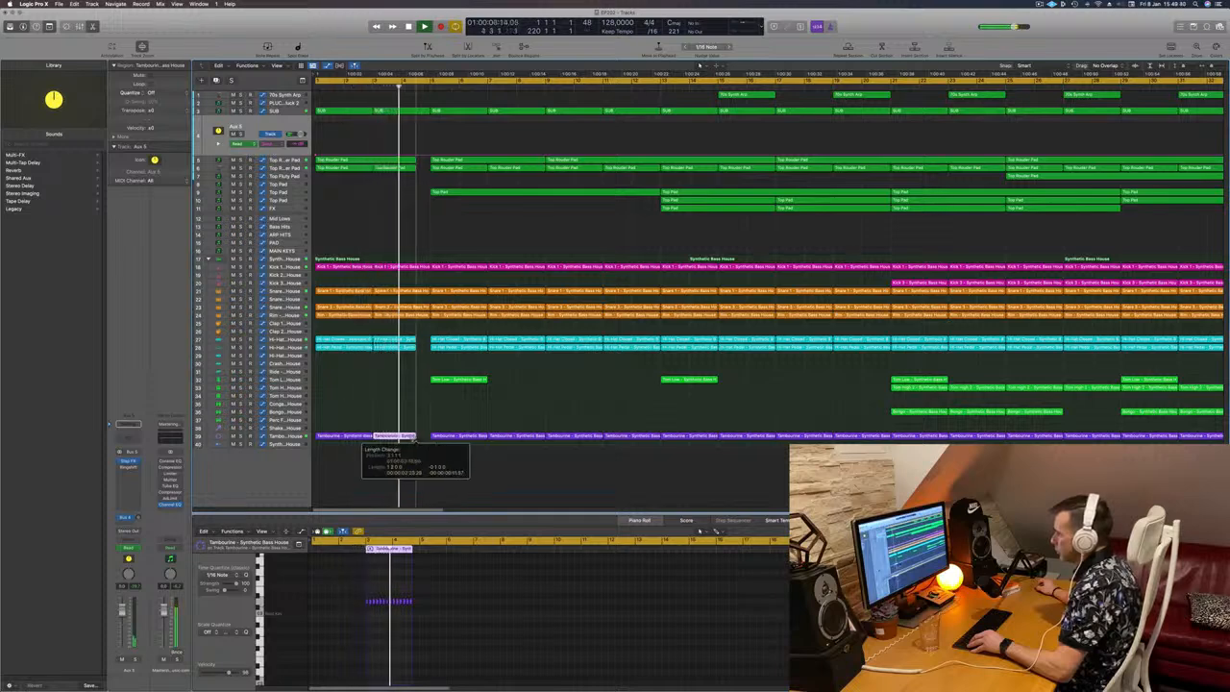
pyautogui.press('super+Left')
pyautogui.press('super+Left')
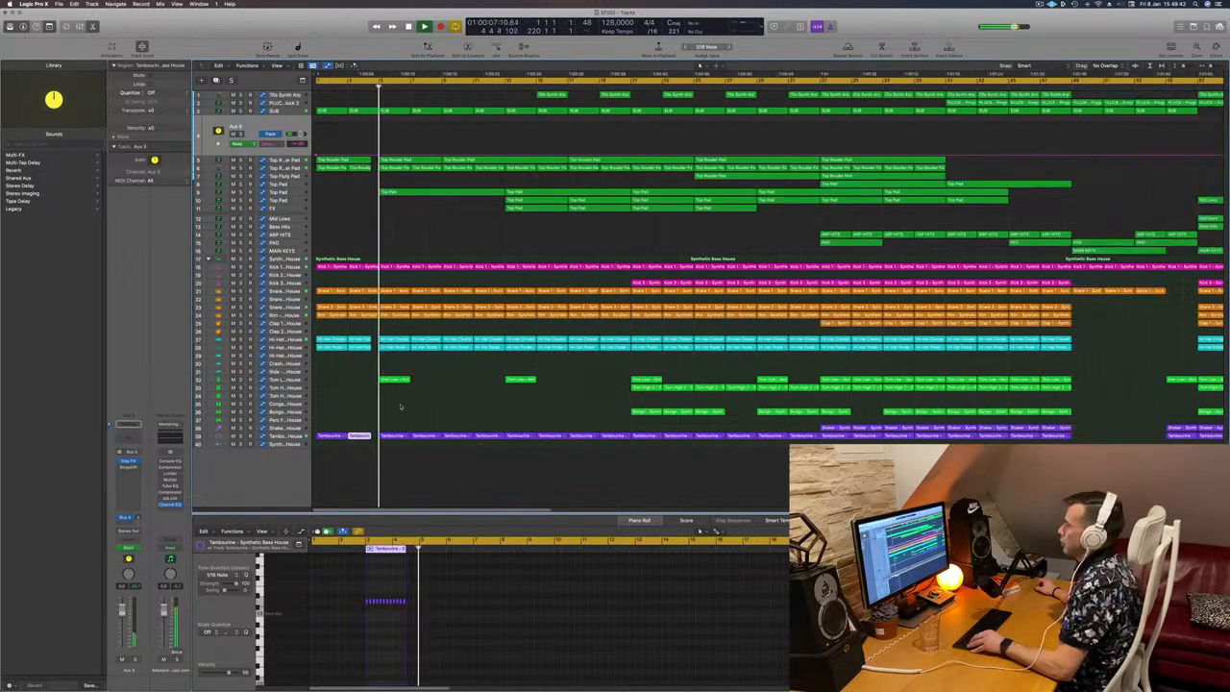
# Step: Replay from the start and delete the last two beats before bar 5 on the kick, snare and rim tracks
pyautogui.press('super+Right')
pyautogui.hscroll(-4, 395, 300)
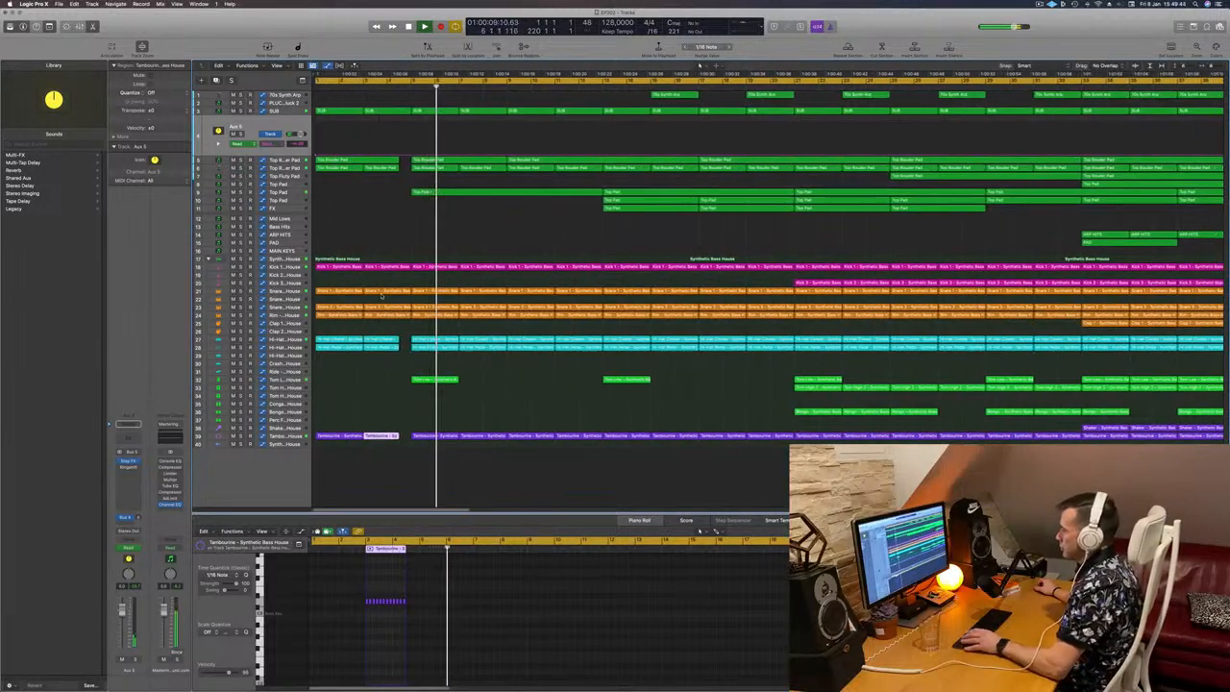
pyautogui.press('Return')
pyautogui.press('super+Right')
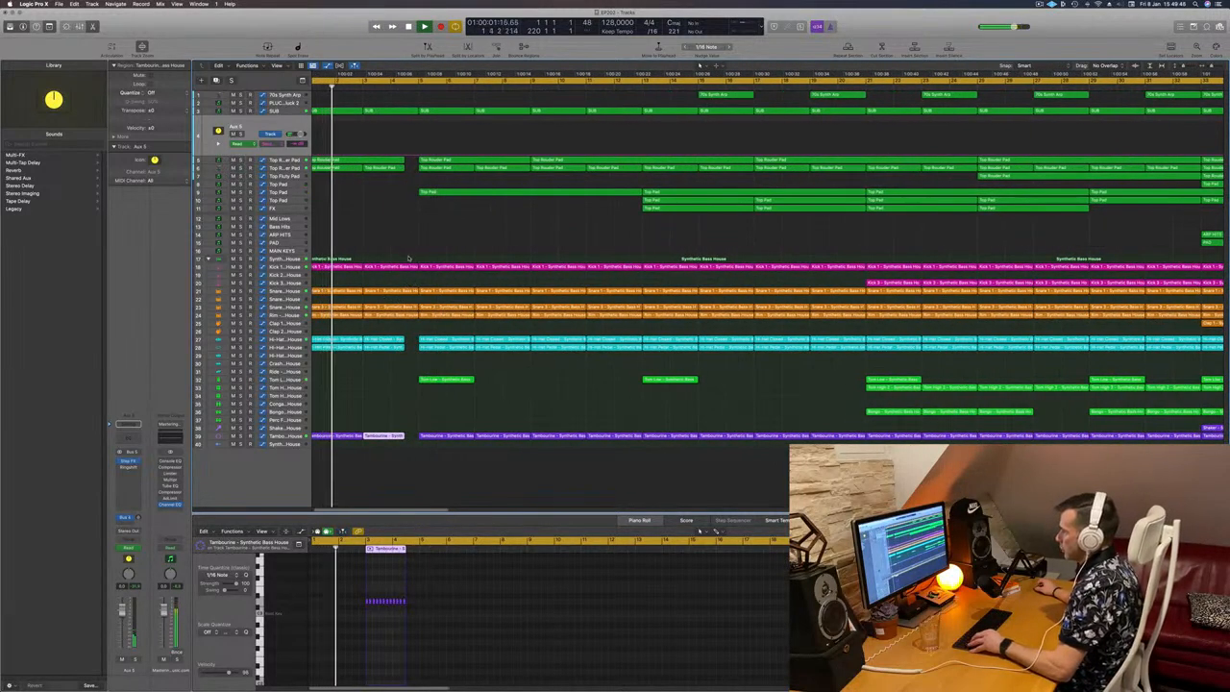
pyautogui.moveTo(405, 260); pyautogui.dragTo(411, 336)
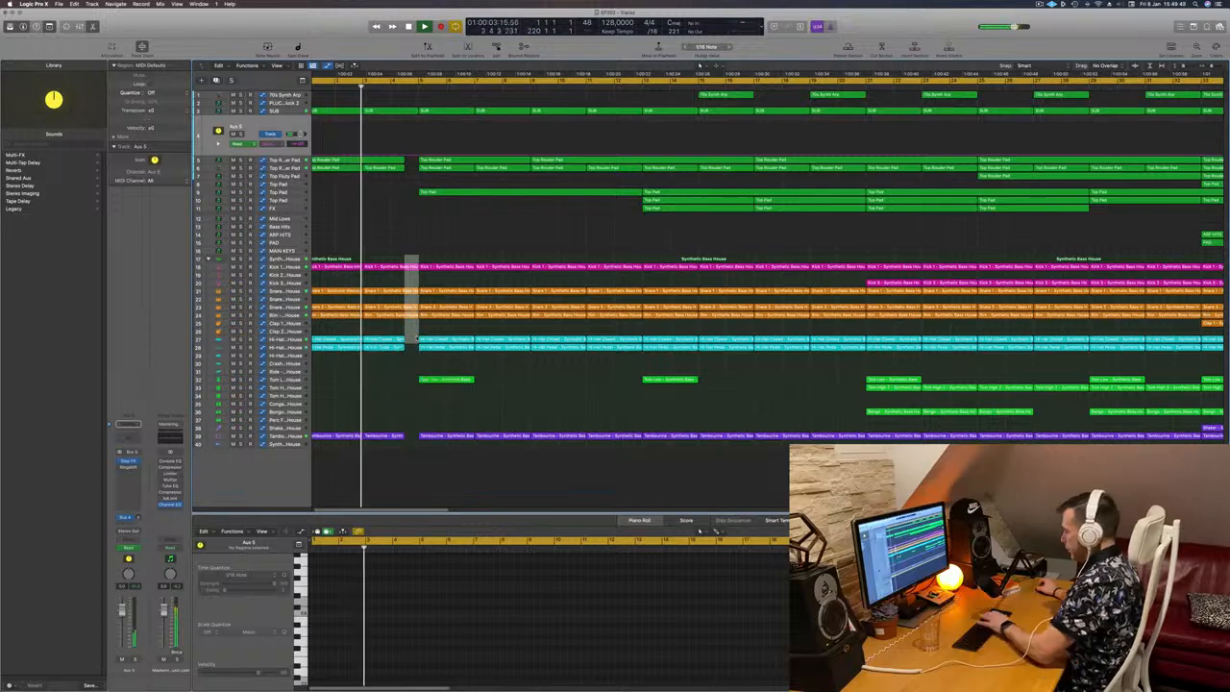
pyautogui.press('Delete')
# Step: Listen to the half-bar break before bar 5 and the bars after it, and restart playback from the beginning
pyautogui.press('super+Left')
pyautogui.press('super+Left')
pyautogui.press('super+Left')
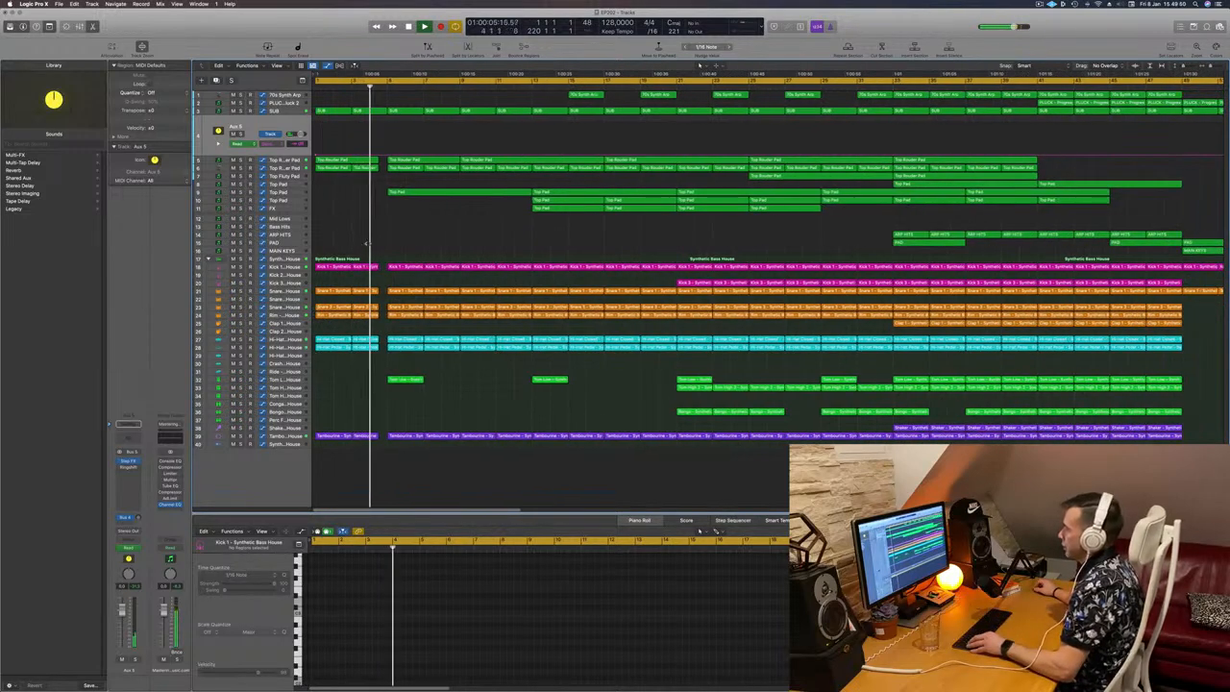
pyautogui.press('super+Right')
pyautogui.press('super+Right')
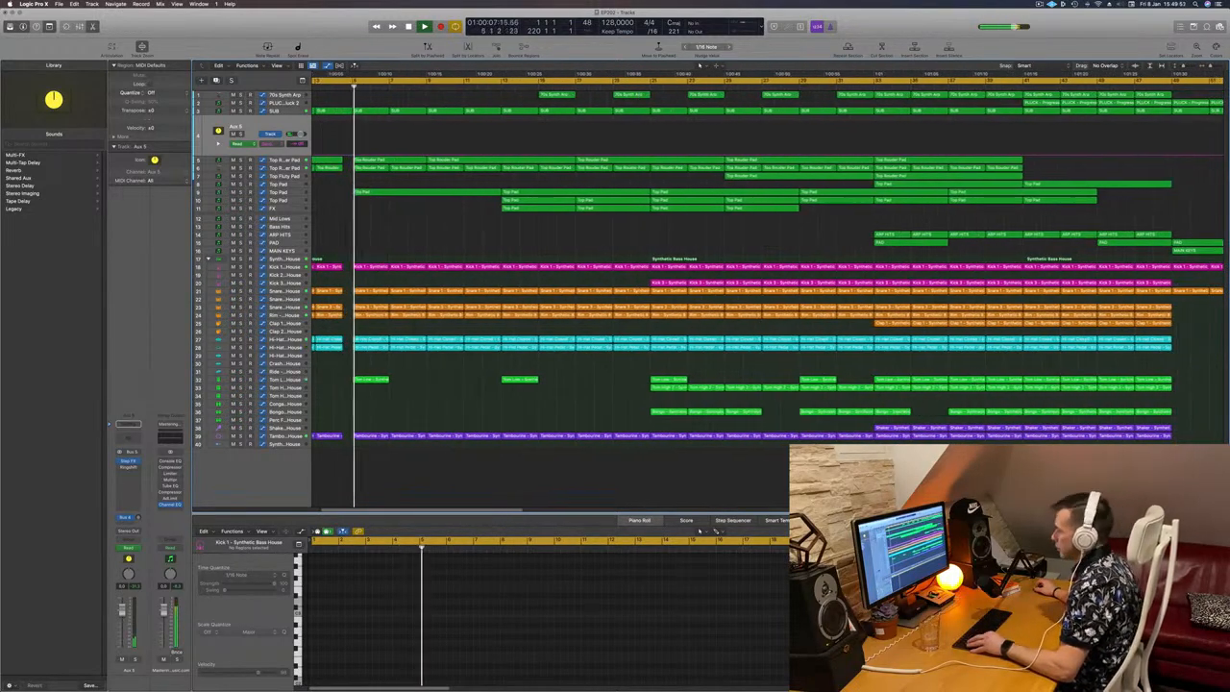
pyautogui.press('super+Left')
pyautogui.press('super+Left')
pyautogui.press('super+Right')
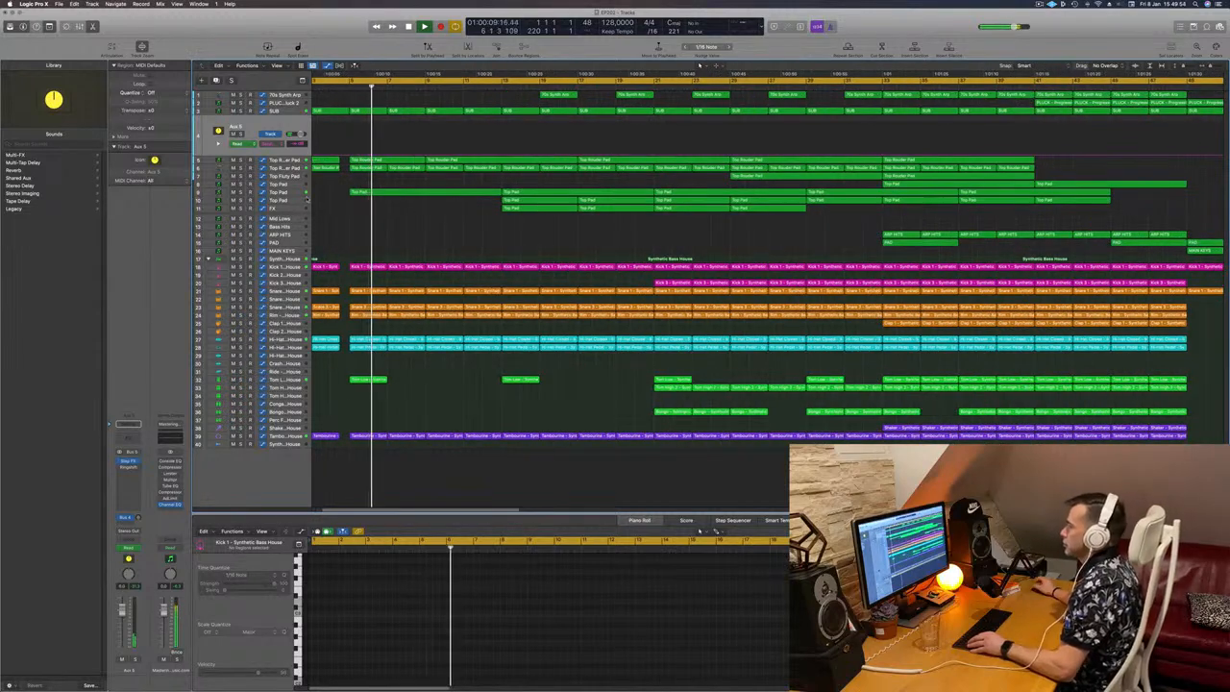
pyautogui.press('super+Left')
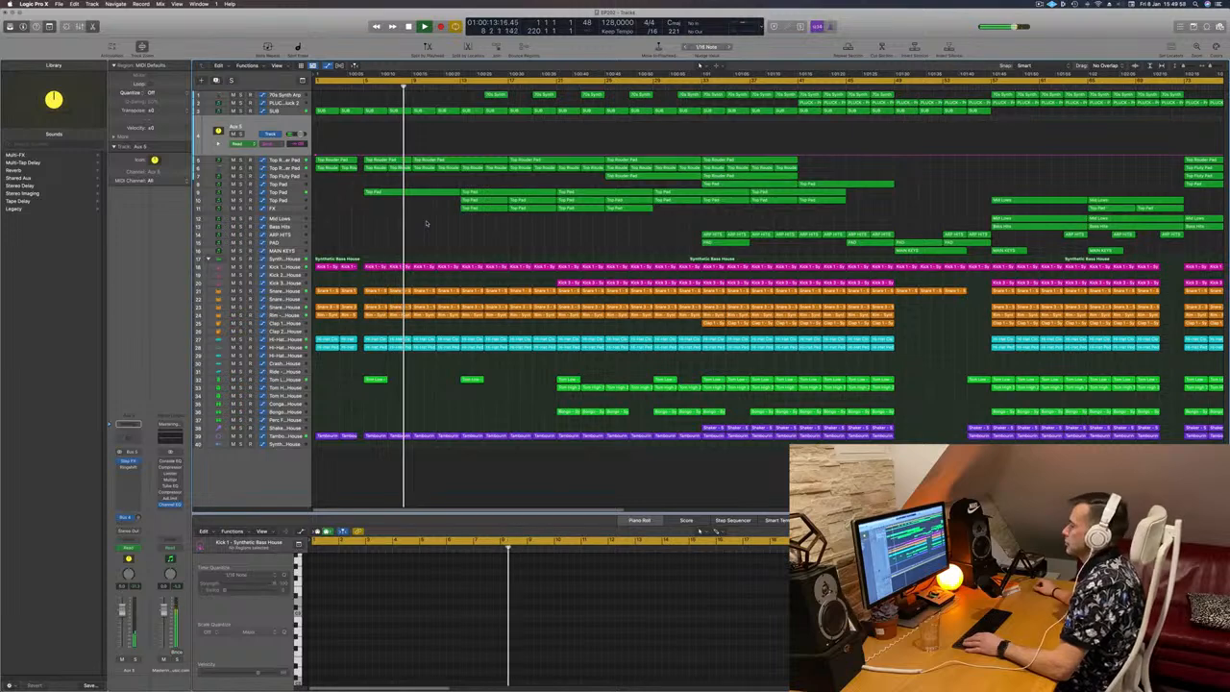
pyautogui.press('Return')
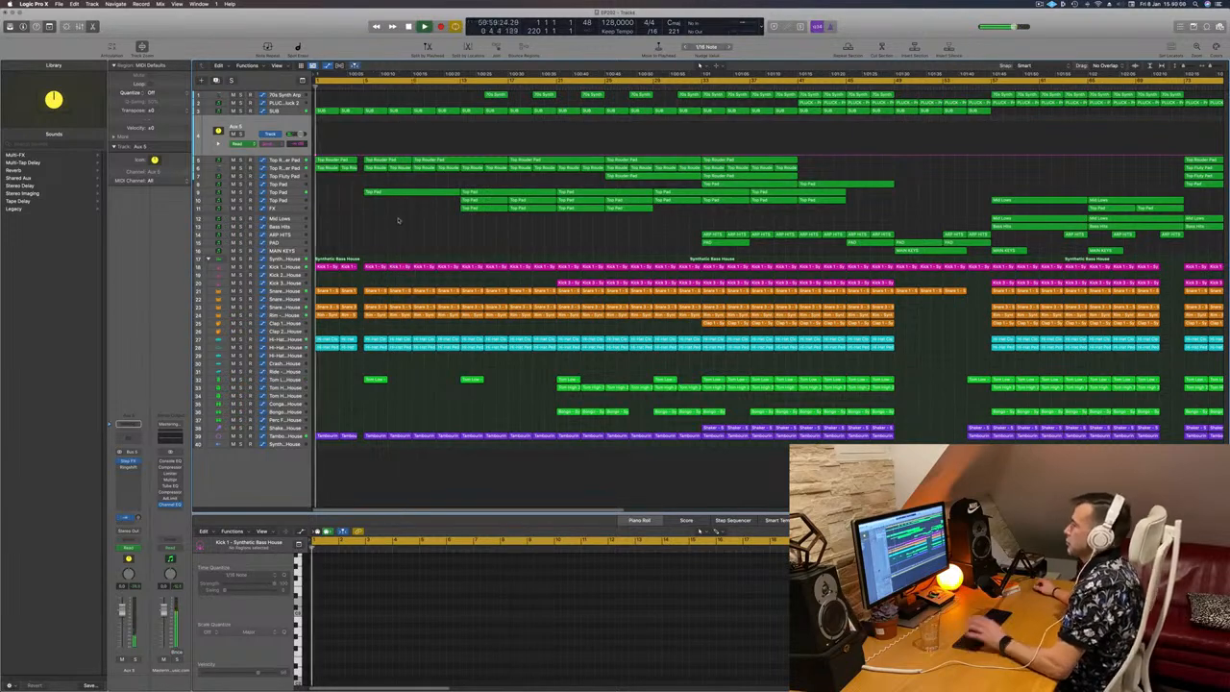
# Step: Listen to the intro from the beginning, checking how the break before bar 5 leads into the following bars
pyautogui.press('super+Right')
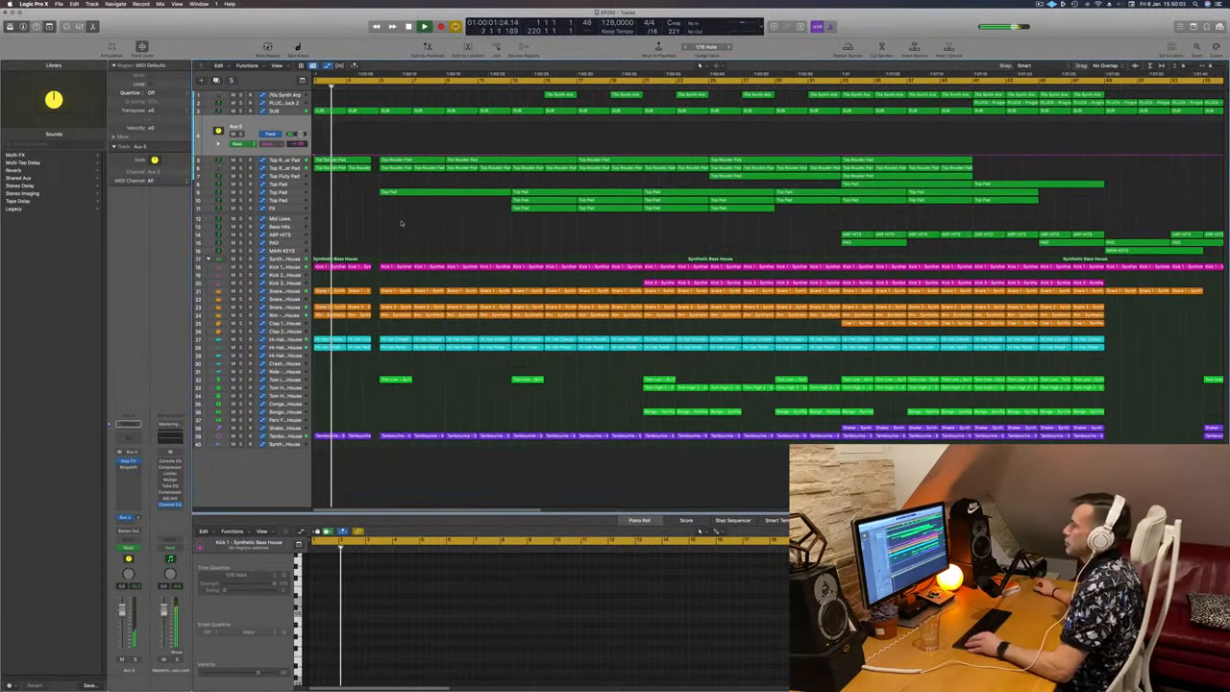
pyautogui.press('super+Right')
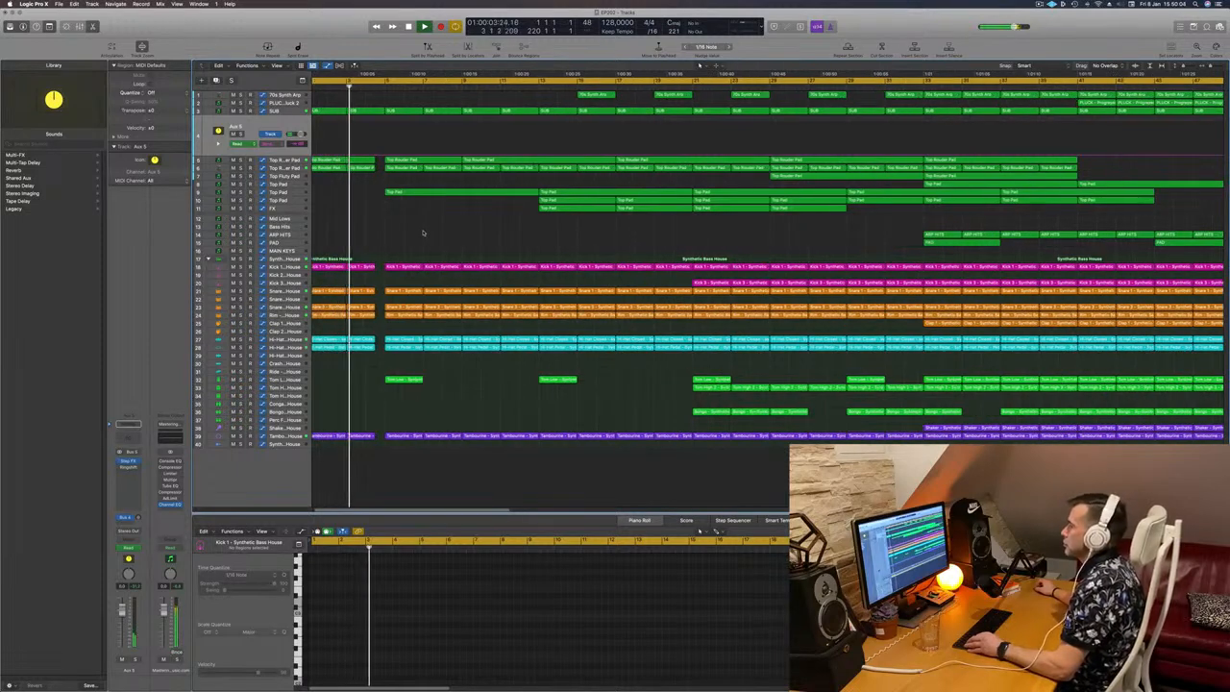
pyautogui.press('super+Left')
pyautogui.press('super+Left')
pyautogui.press('super+Left')
pyautogui.press('super+Left')
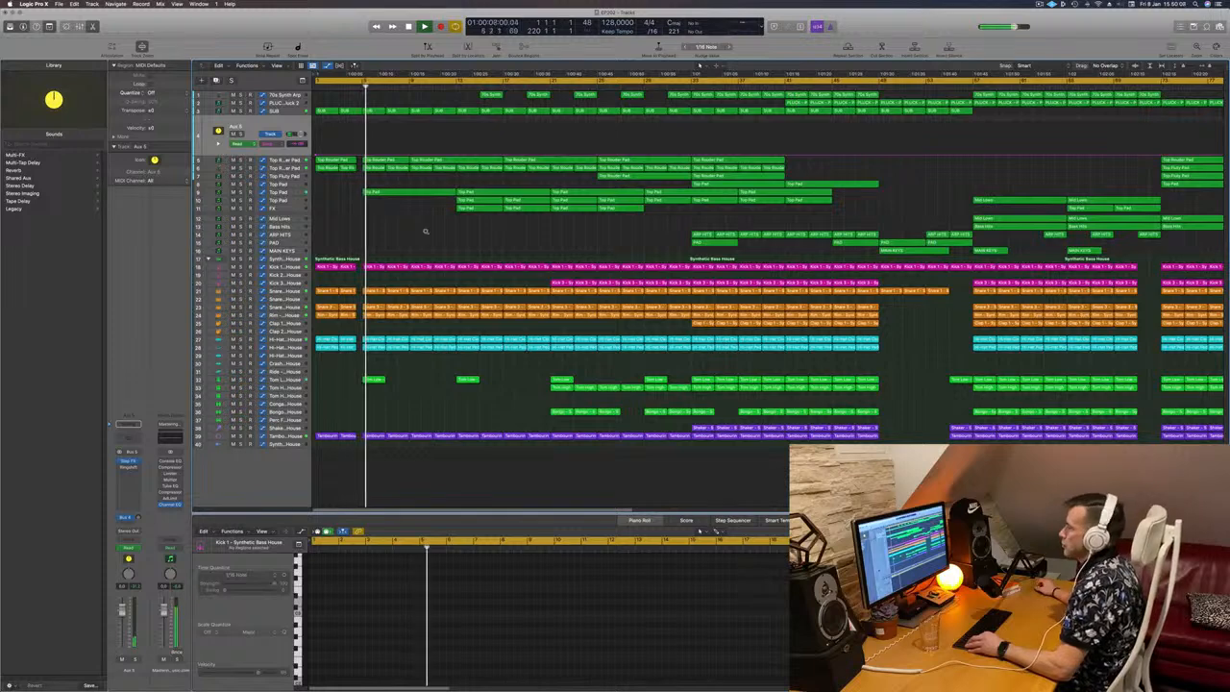
pyautogui.press('super+Left')
pyautogui.press('super+Left')
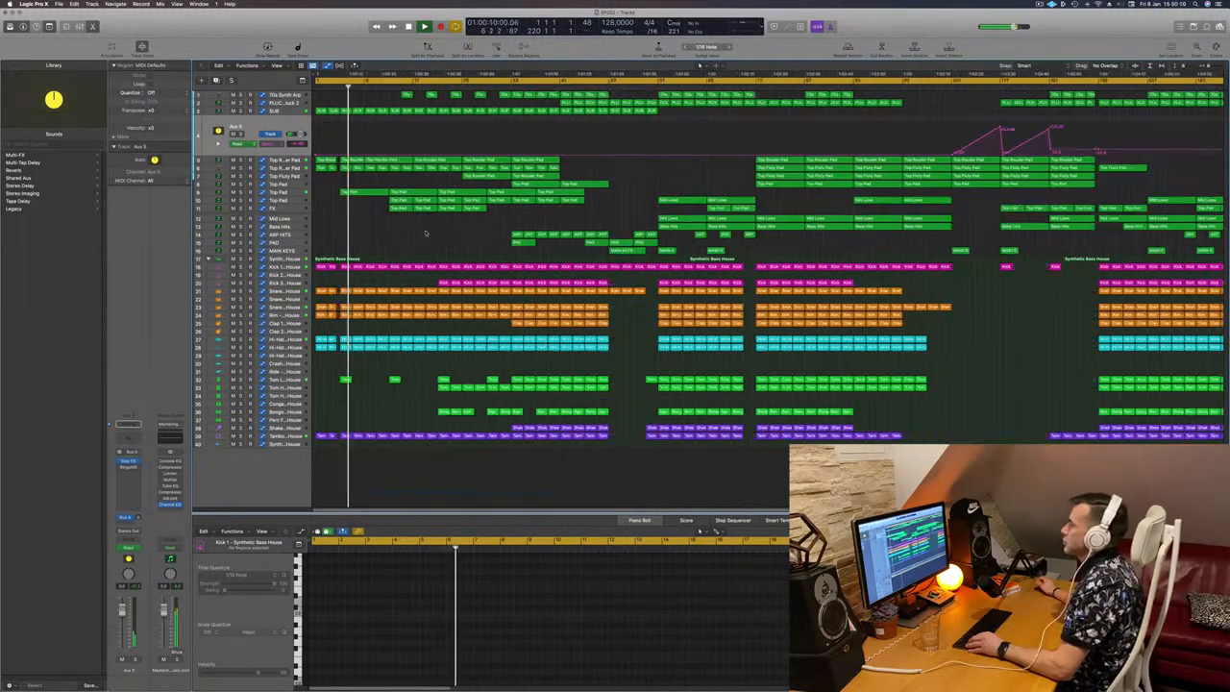
pyautogui.press('super+Left')
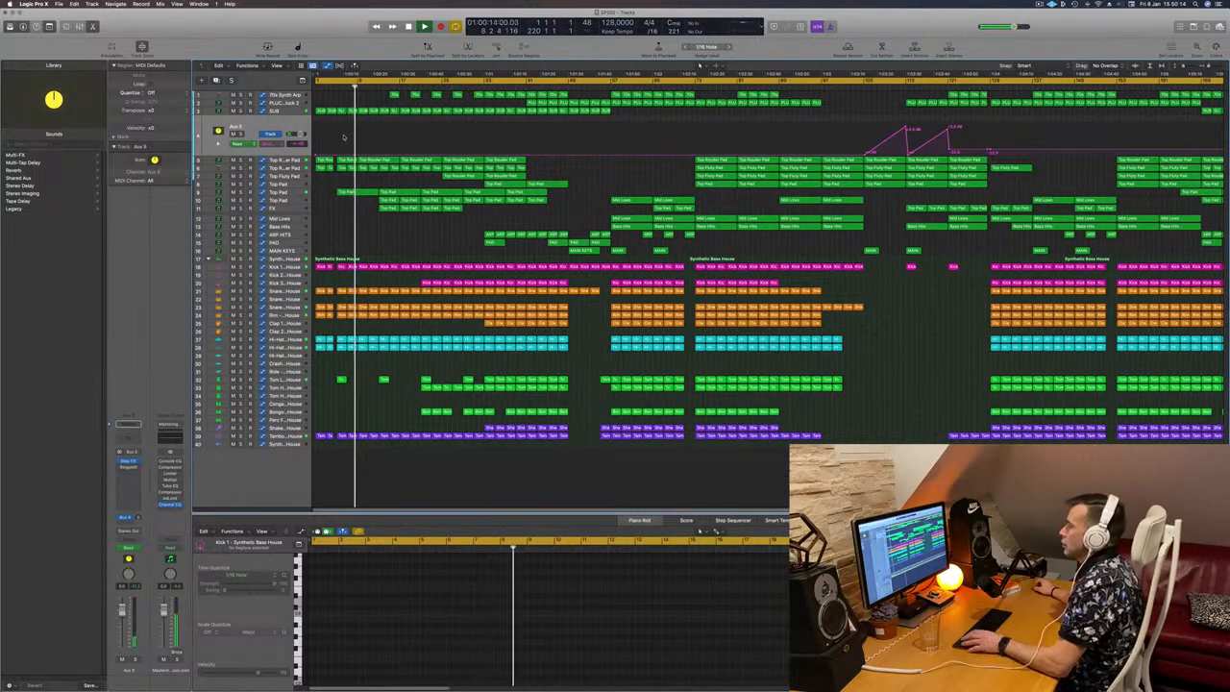
# Step: Add a send automation peak at bar 5 on the Aux 5 track, rising from bar 1 and falling to bar 9, and listen to it
pyautogui.press('super+Right')
pyautogui.press('super+Right')
pyautogui.press('super+Right')
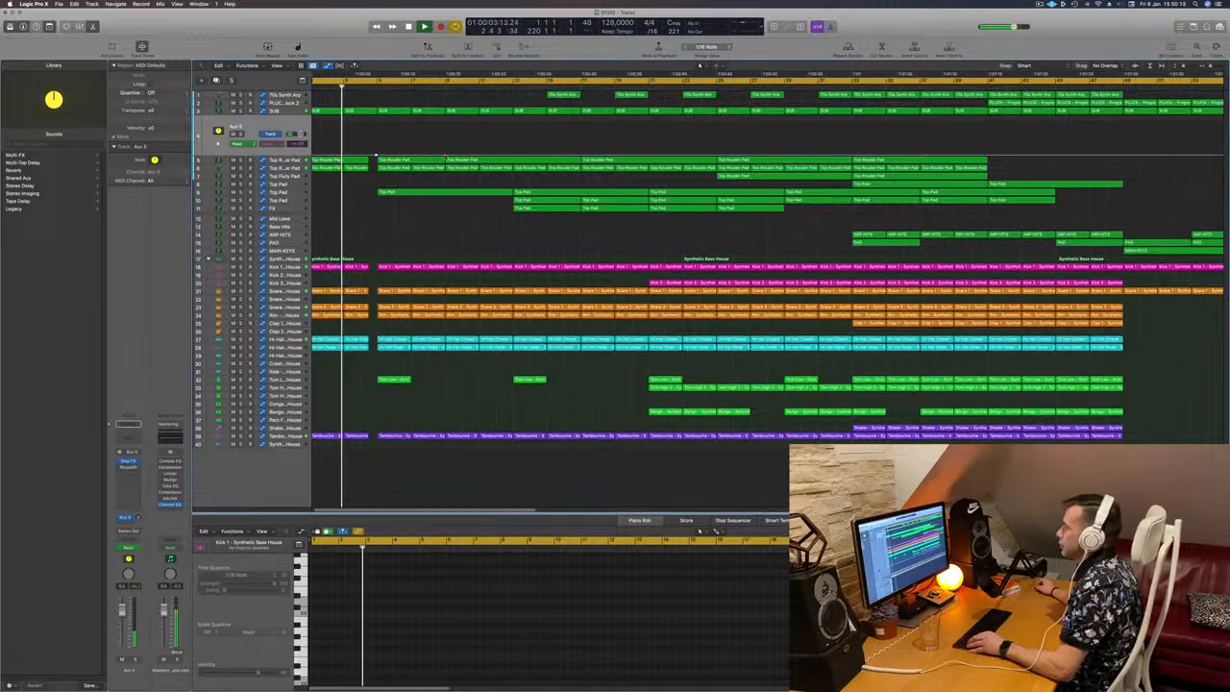
pyautogui.press('Return')
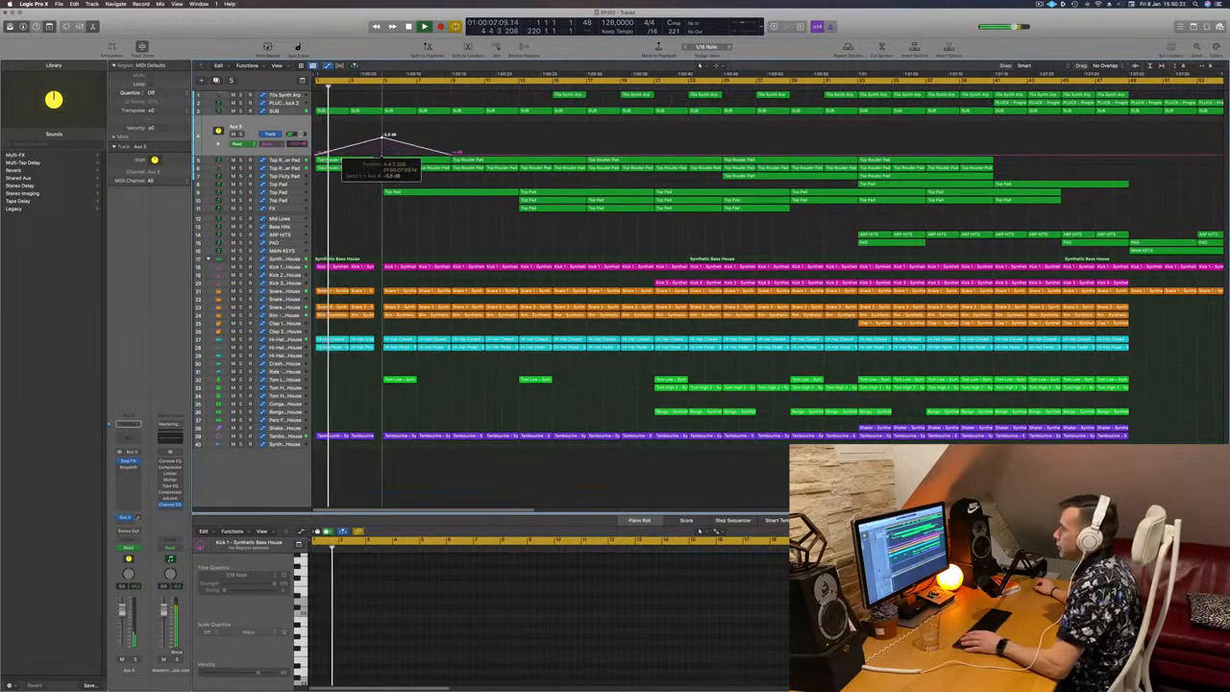
pyautogui.press('super+Left')
pyautogui.press('super+Left')
pyautogui.press('super+Left')
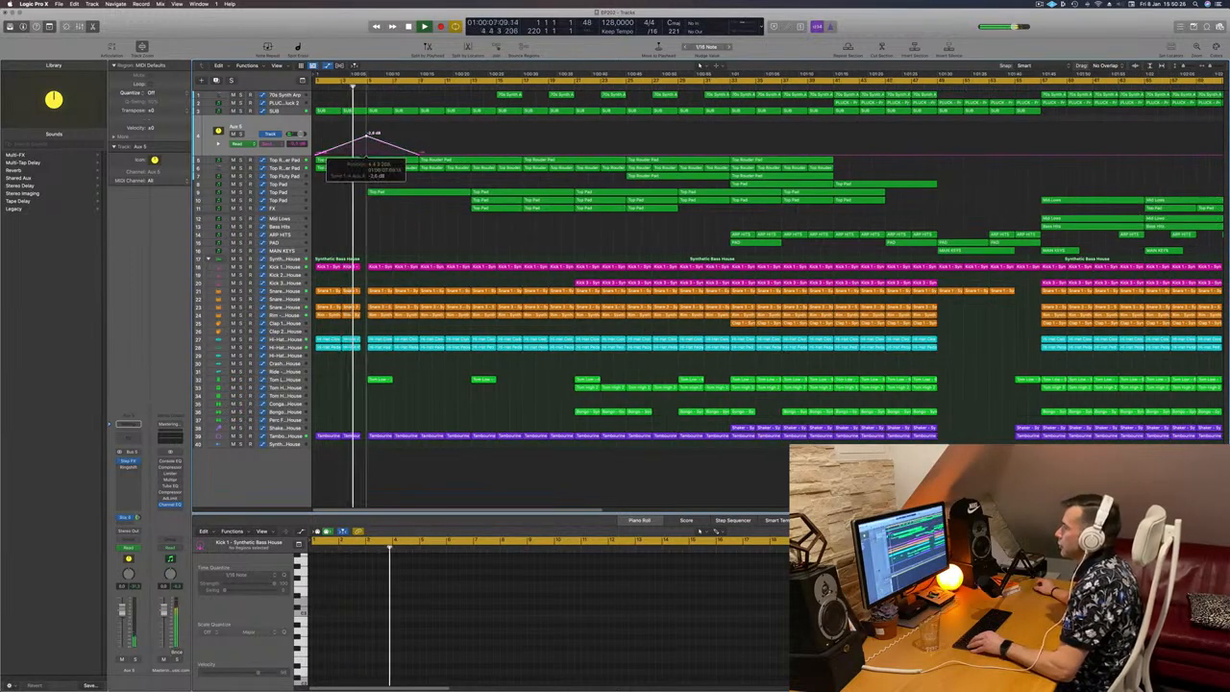
pyautogui.press('super+Left')
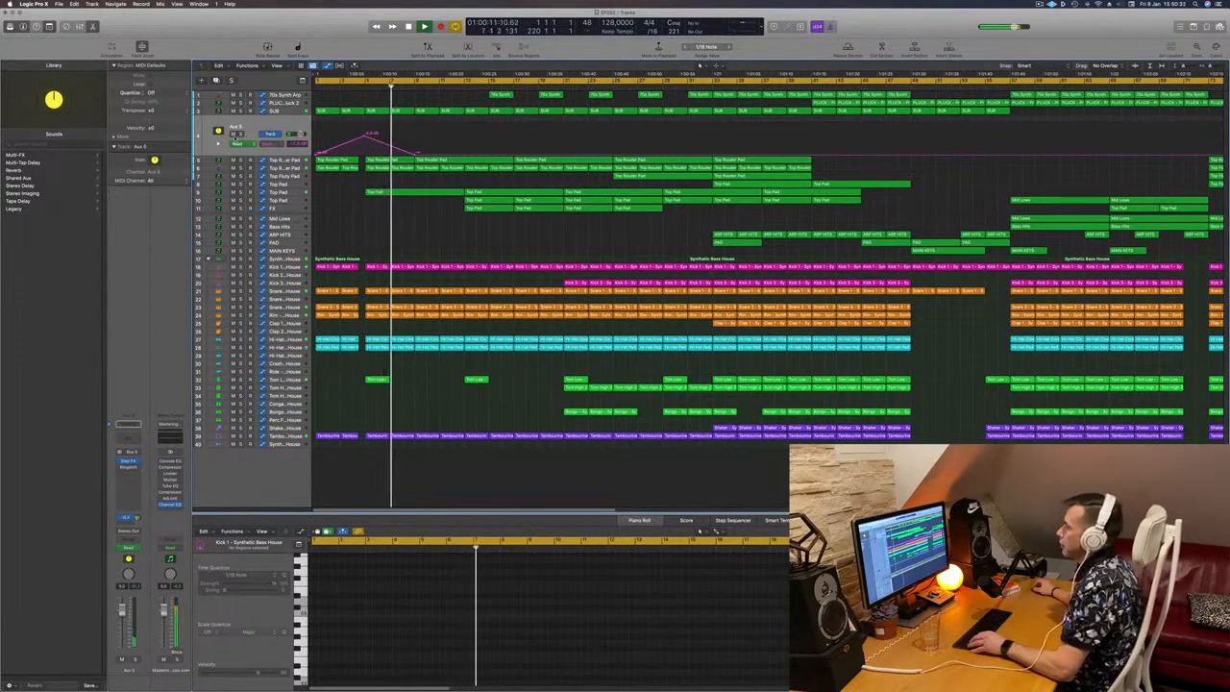
# Step: Listen to the Aux 5 track in solo, check its Bus 4 send options, and turn solo off
pyautogui.click(242, 134)
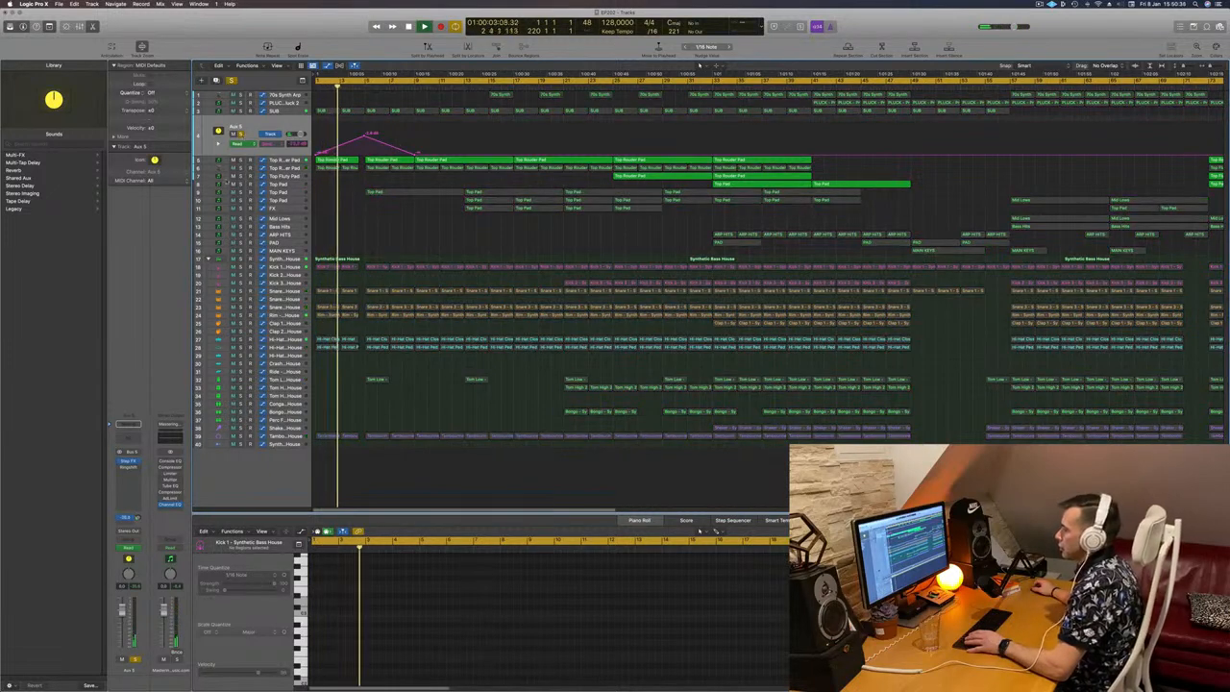
pyautogui.click(128, 517)
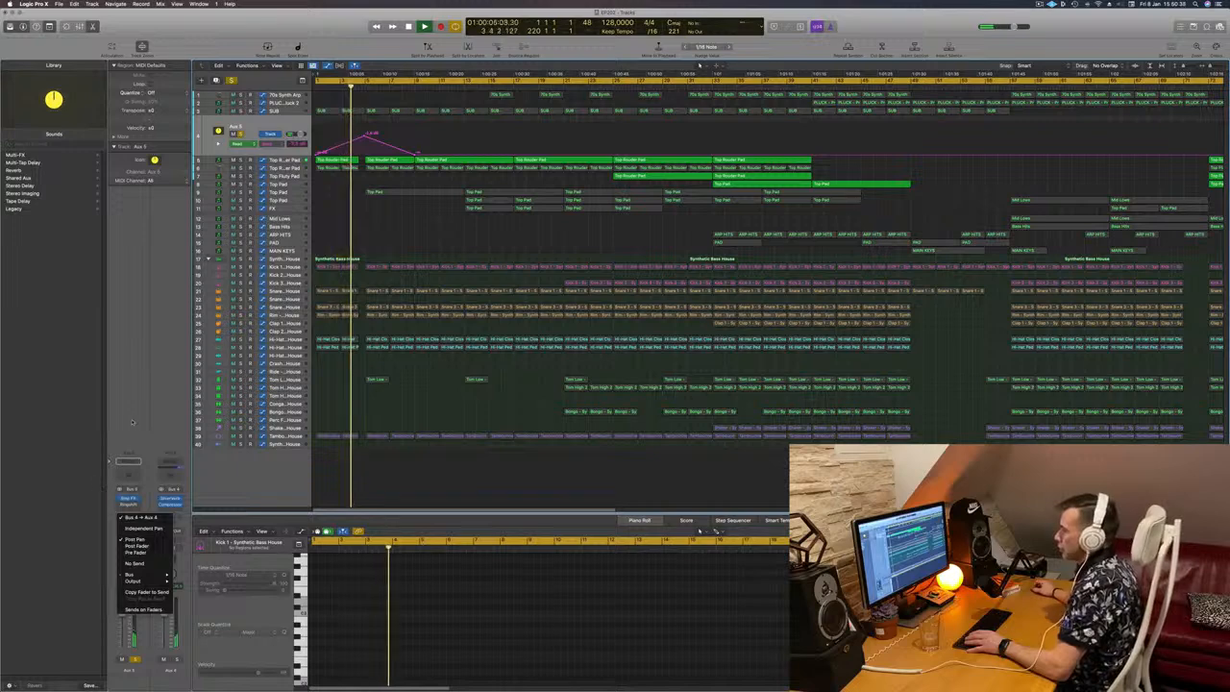
pyautogui.click(133, 422)
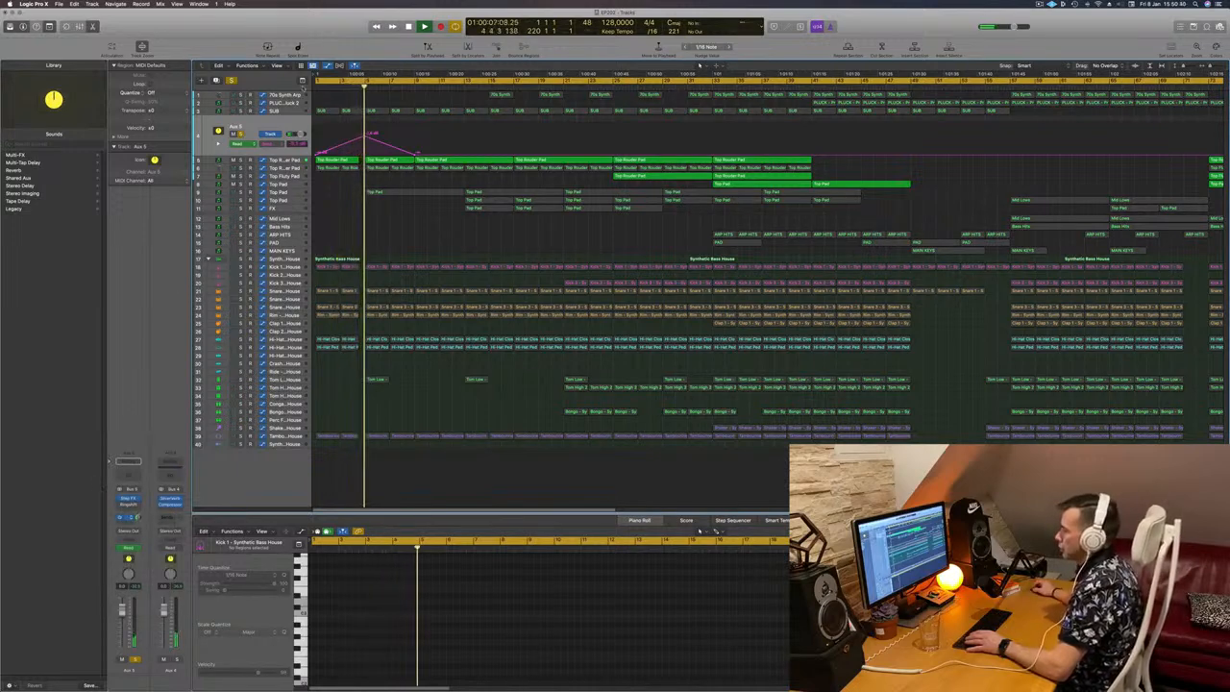
pyautogui.click(241, 135)
# Step: Replay the intro in the full mix and raise the Aux 5 send automation peak at bar 5 slightly
pyautogui.press('space')
pyautogui.press('Return')
pyautogui.press('space')
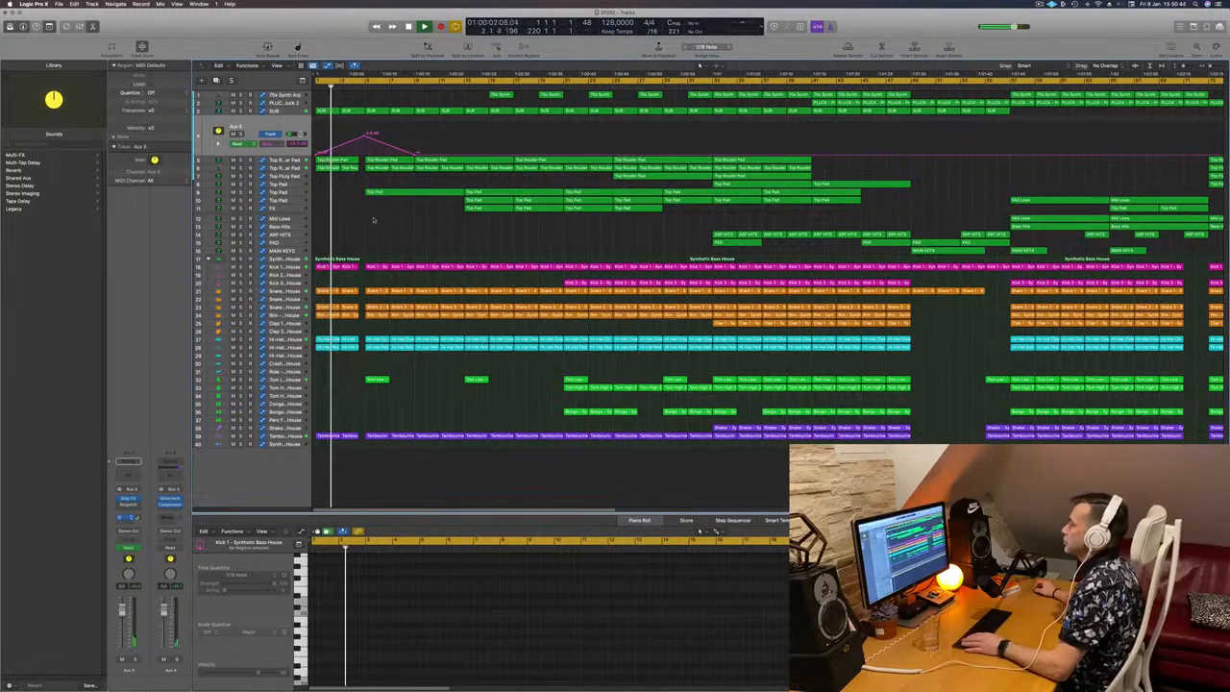
pyautogui.moveTo(364, 137); pyautogui.dragTo(363, 134)
pyautogui.scroll(-2, 364, 135)
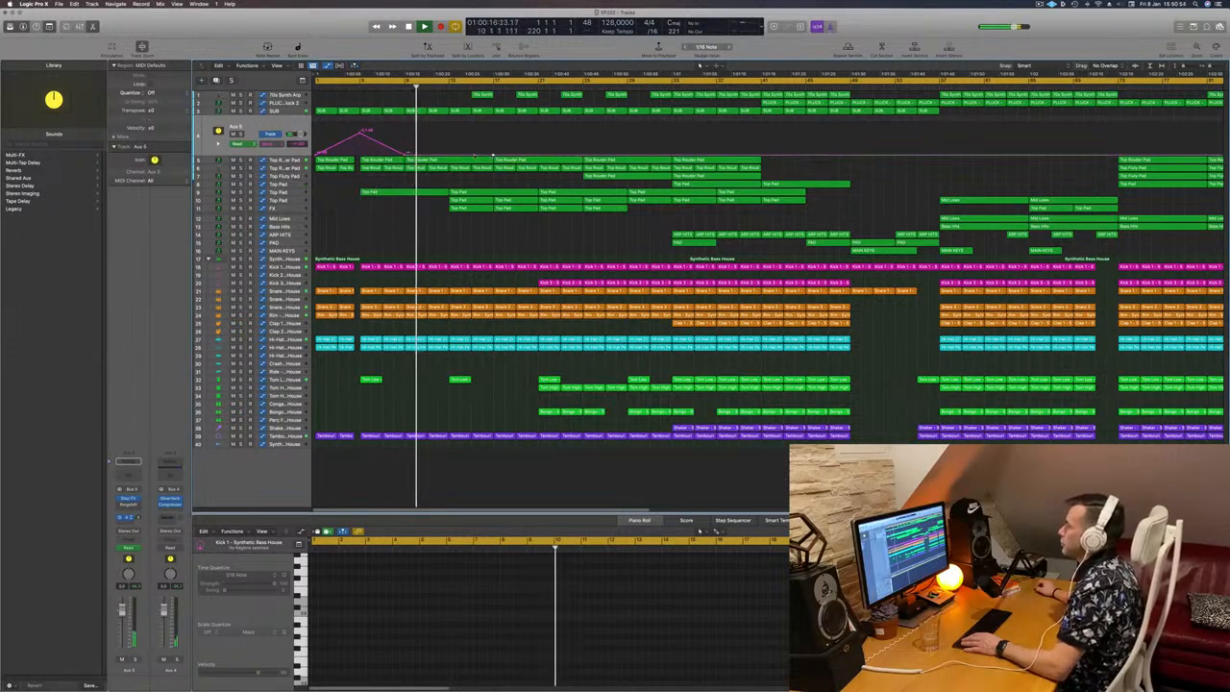
# Step: Add a matching Aux 5 send automation peak at bar 13, rising from bar 9 and falling to bar 17, and replay from bar 9
pyautogui.press('Return')
pyautogui.moveTo(449, 155); pyautogui.dragTo(449, 134)
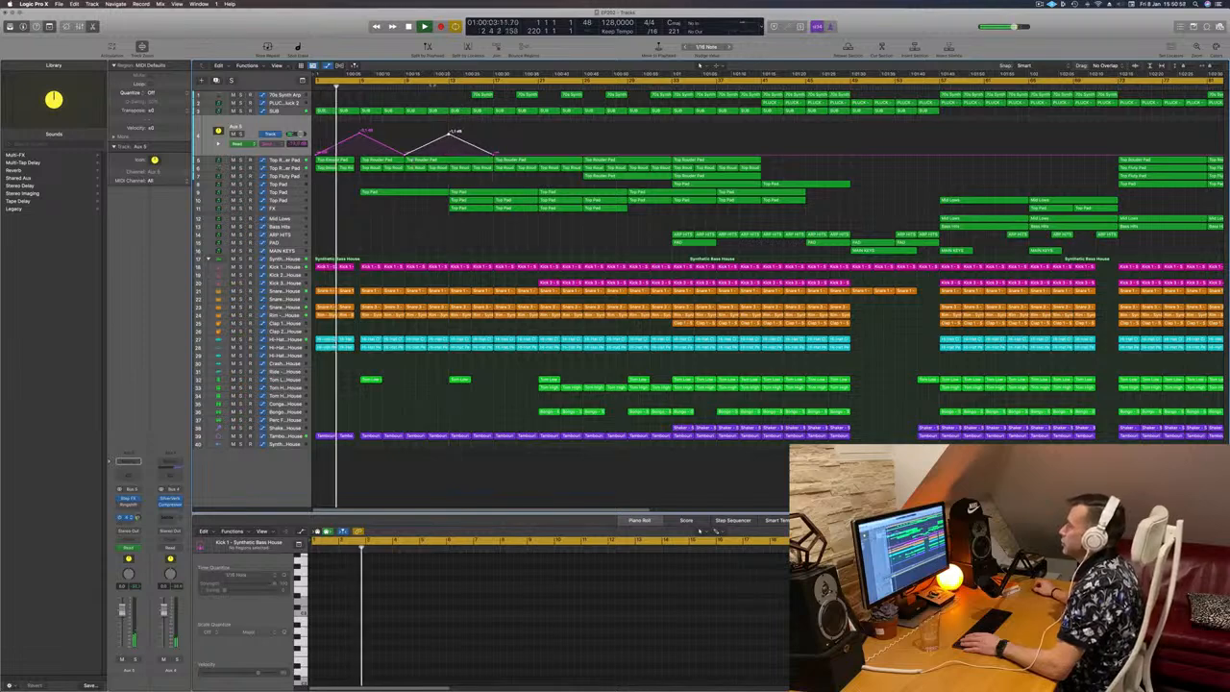
pyautogui.click(405, 86)
pyautogui.click(388, 221)
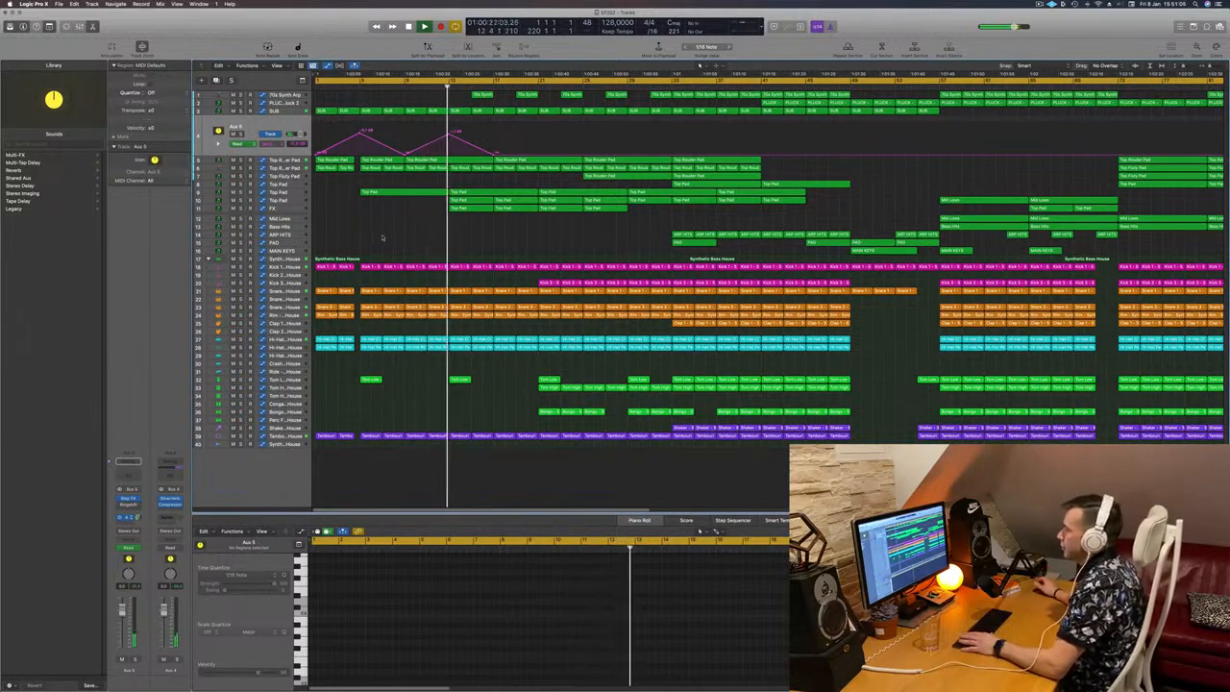
# Step: Audition the track 10 Top Pad in solo from bar 13, lower its volume fader slightly, and listen on in the full mix
pyautogui.click(285, 198)
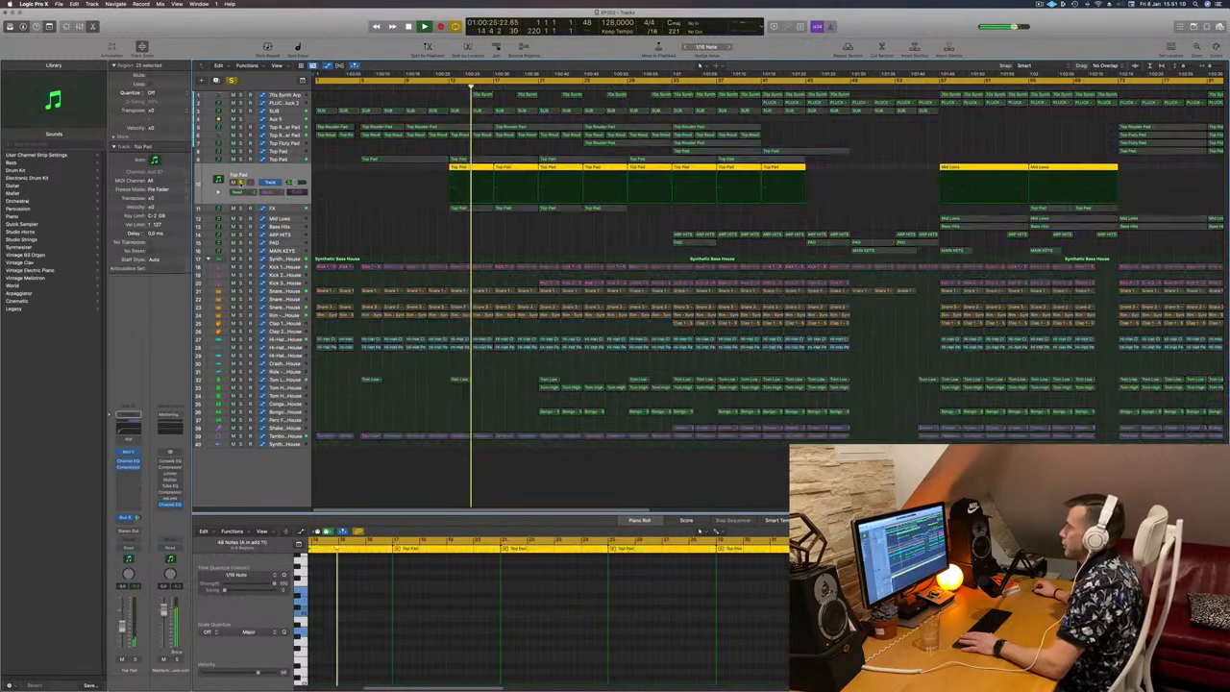
pyautogui.click(445, 93)
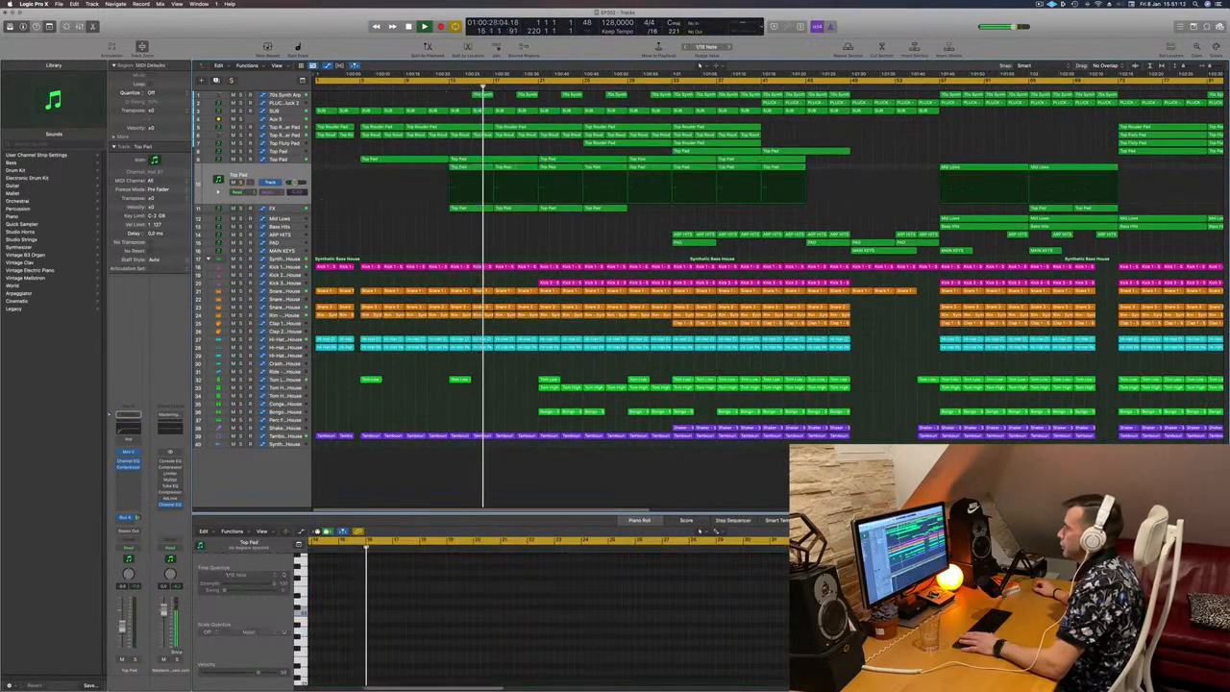
pyautogui.click(448, 82)
pyautogui.click(240, 182)
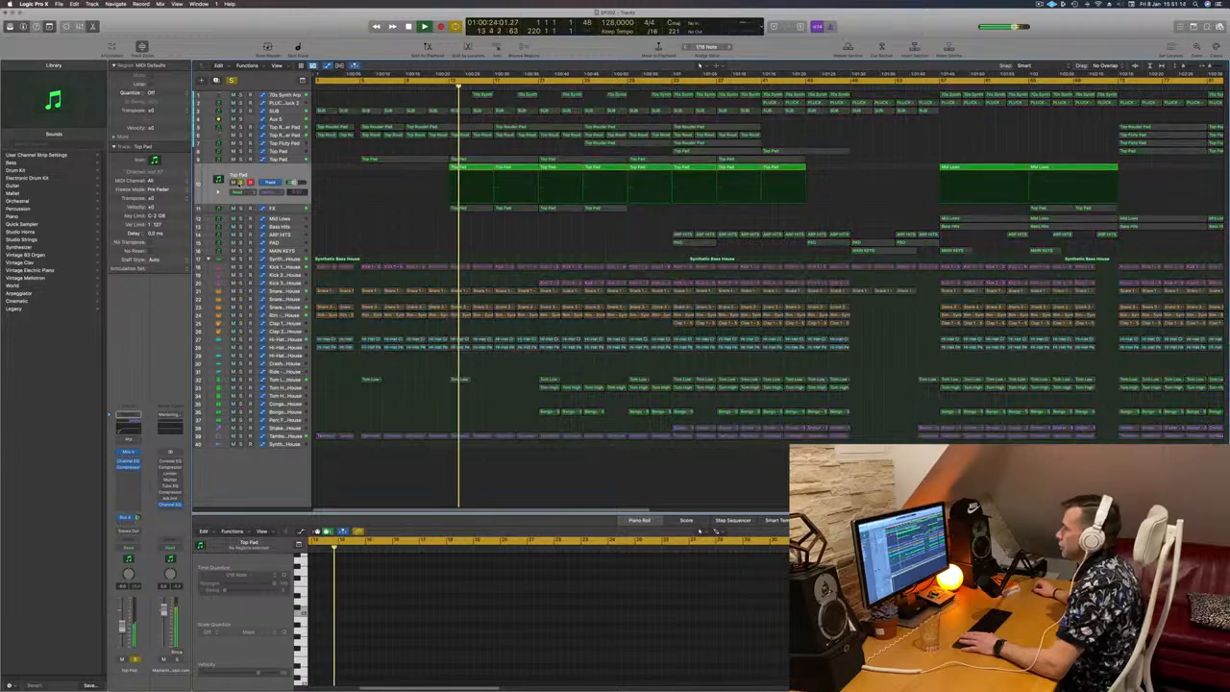
pyautogui.click(240, 183)
pyautogui.click(122, 629)
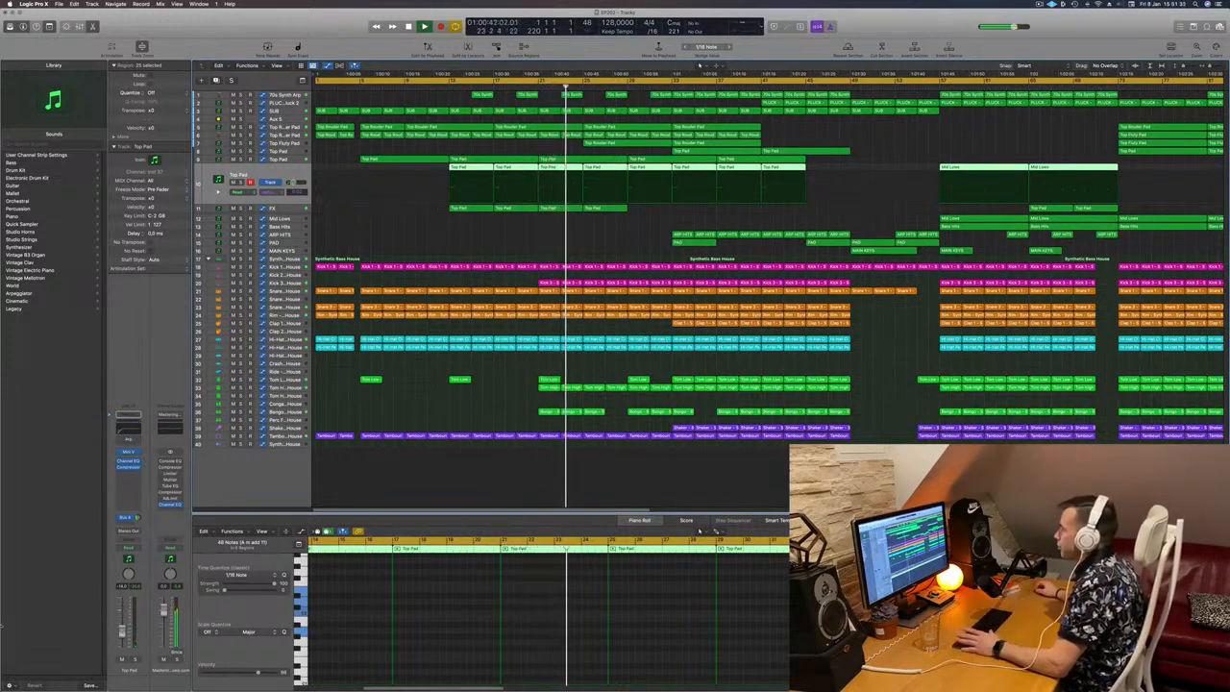
pyautogui.click(549, 250)
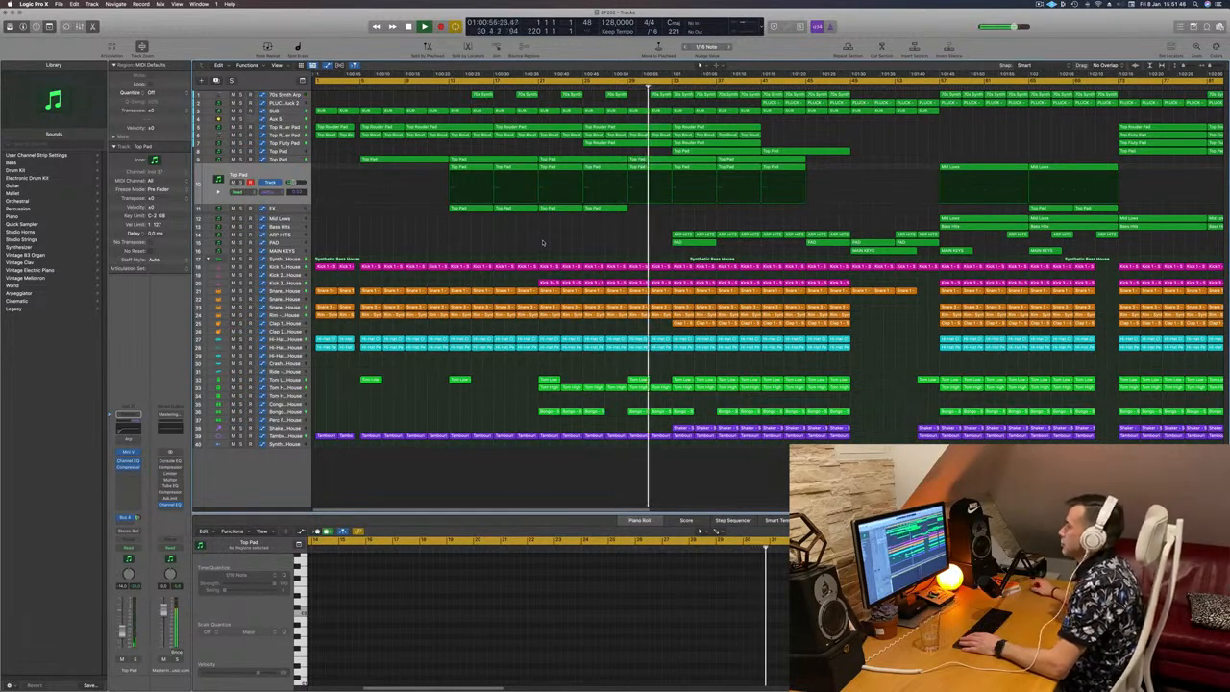
pyautogui.scroll(-4, 543, 246)
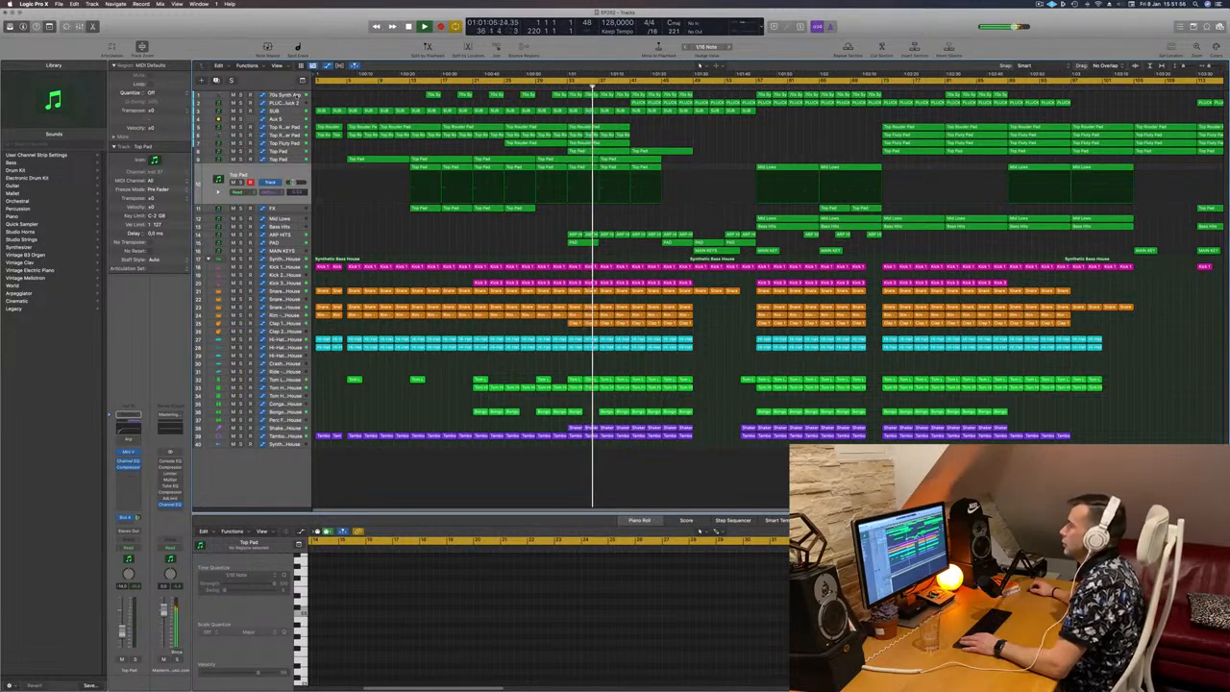
# Step: Examine the 70s Synth Arp track's automation across the arrangement while the song plays
pyautogui.click(297, 96)
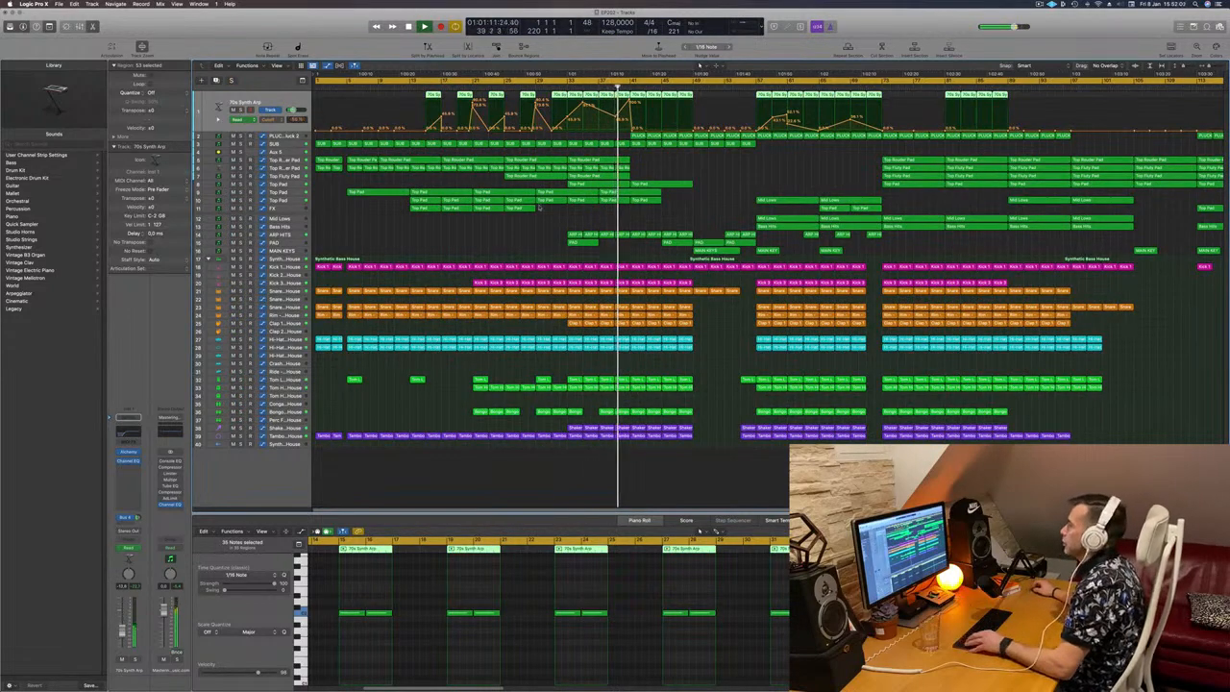
pyautogui.scroll(-5, 528, 229)
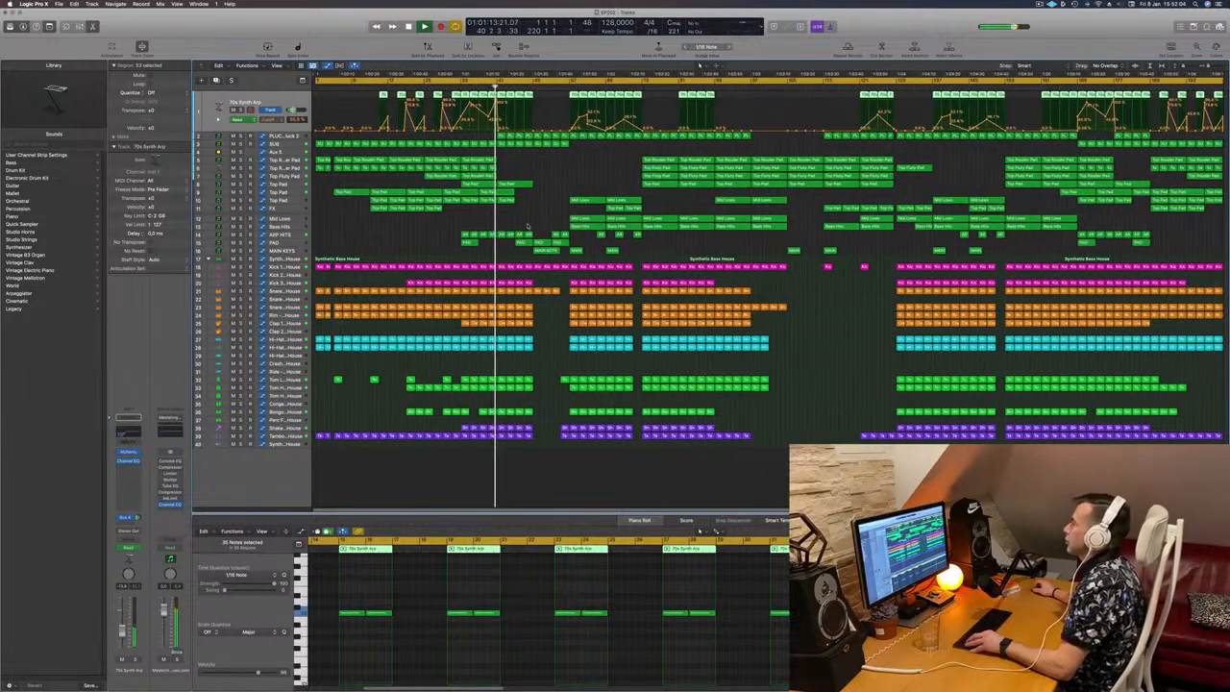
pyautogui.scroll(2, 482, 233)
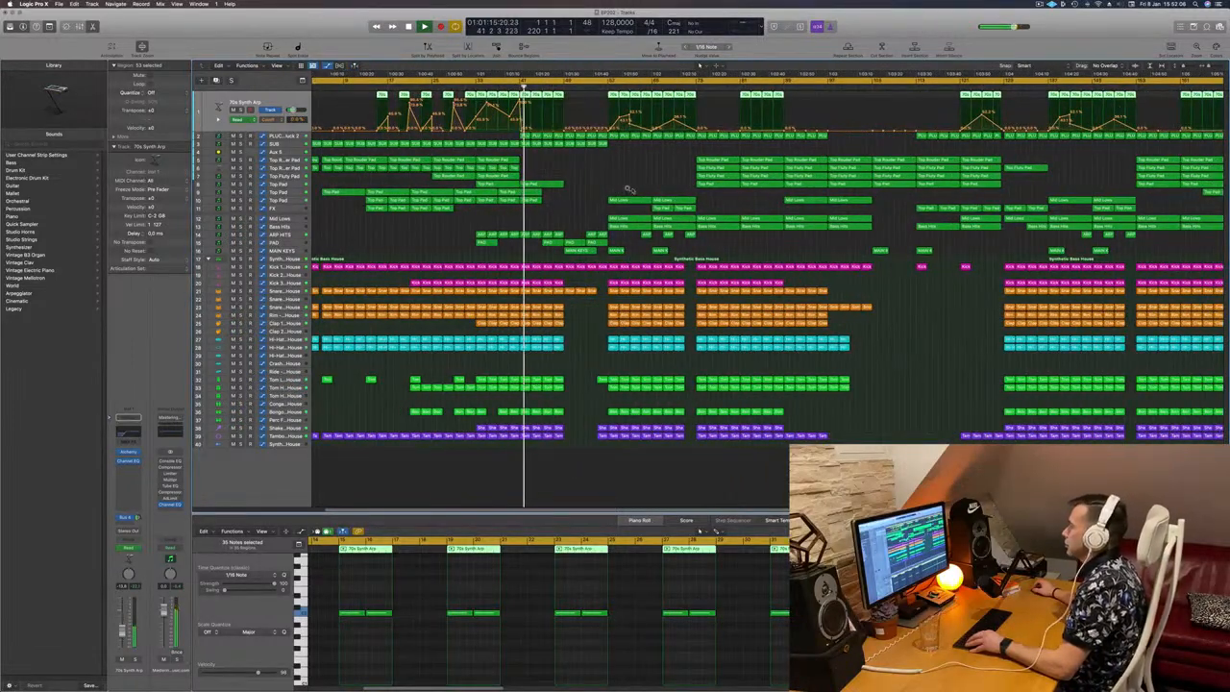
pyautogui.scroll(1, 627, 189)
pyautogui.scroll(2, 628, 185)
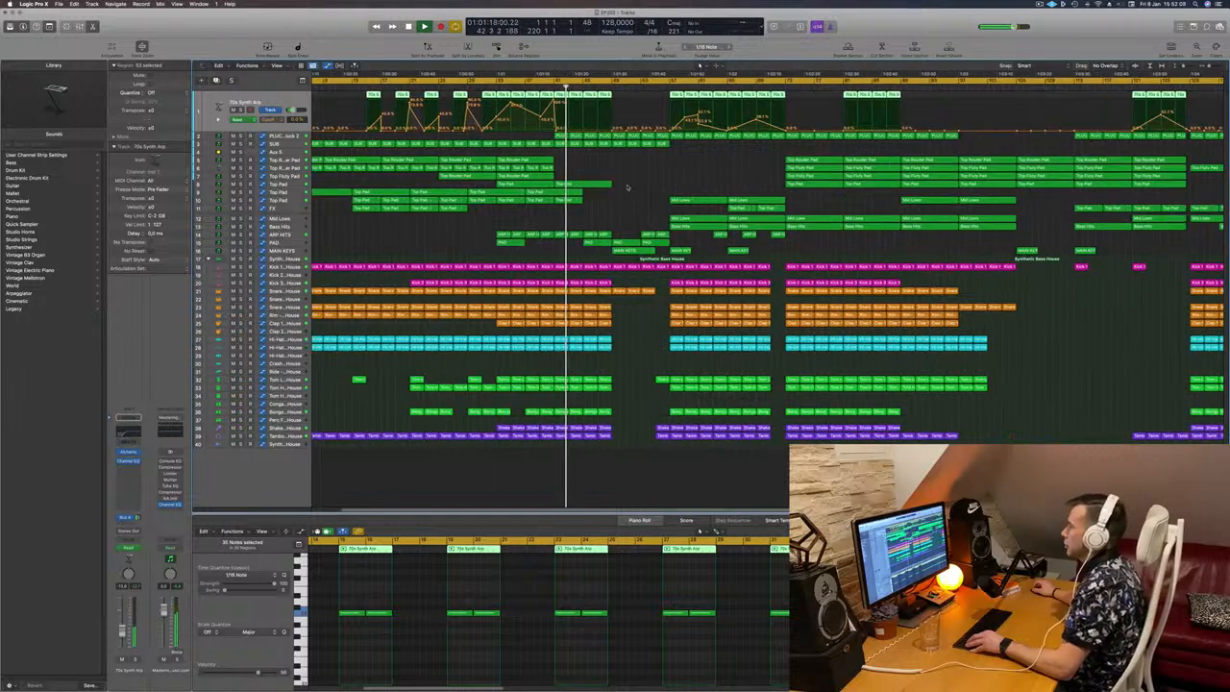
pyautogui.scroll(-2, 628, 186)
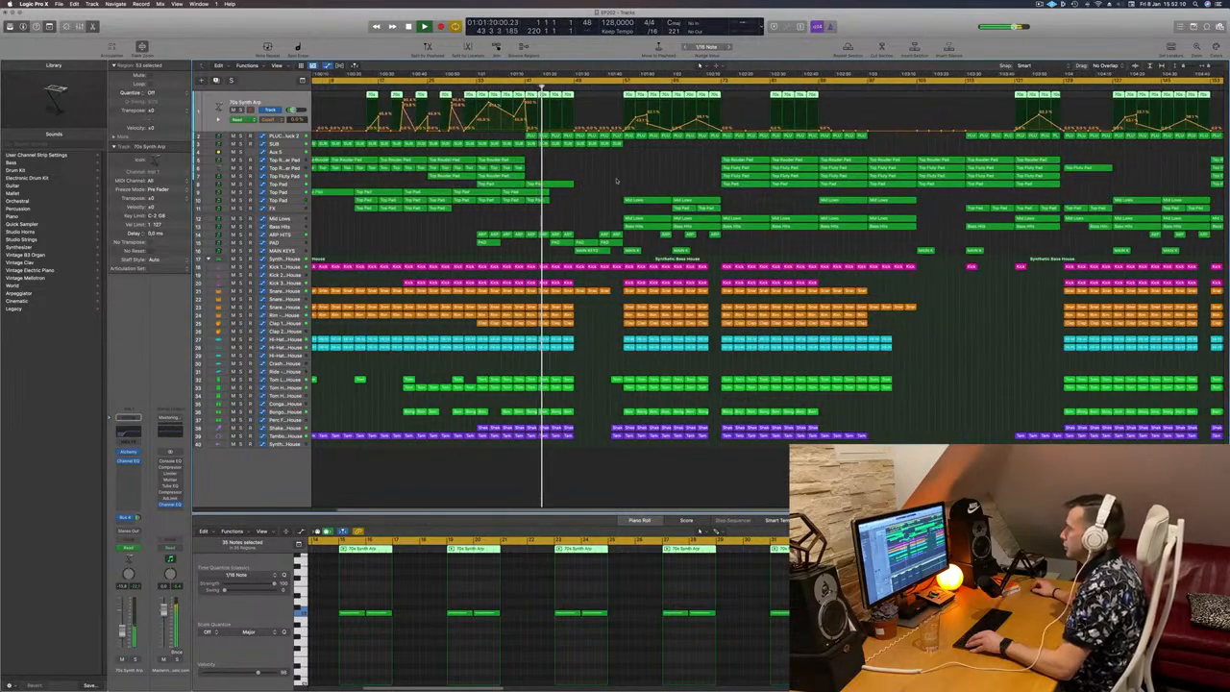
pyautogui.click(623, 182)
pyautogui.scroll(1, 398, 249)
# Step: Check the PAD track in solo and delete its repeated volume automation peaks after the one at bar 57
pyautogui.click(286, 242)
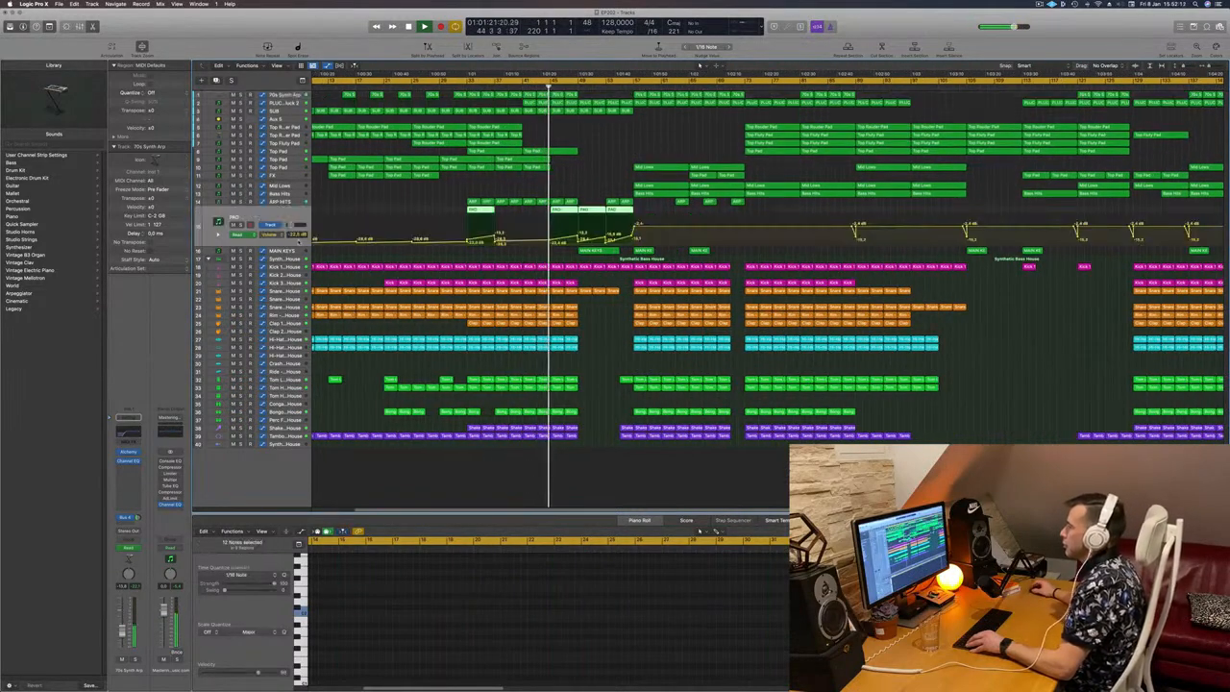
pyautogui.press('s')
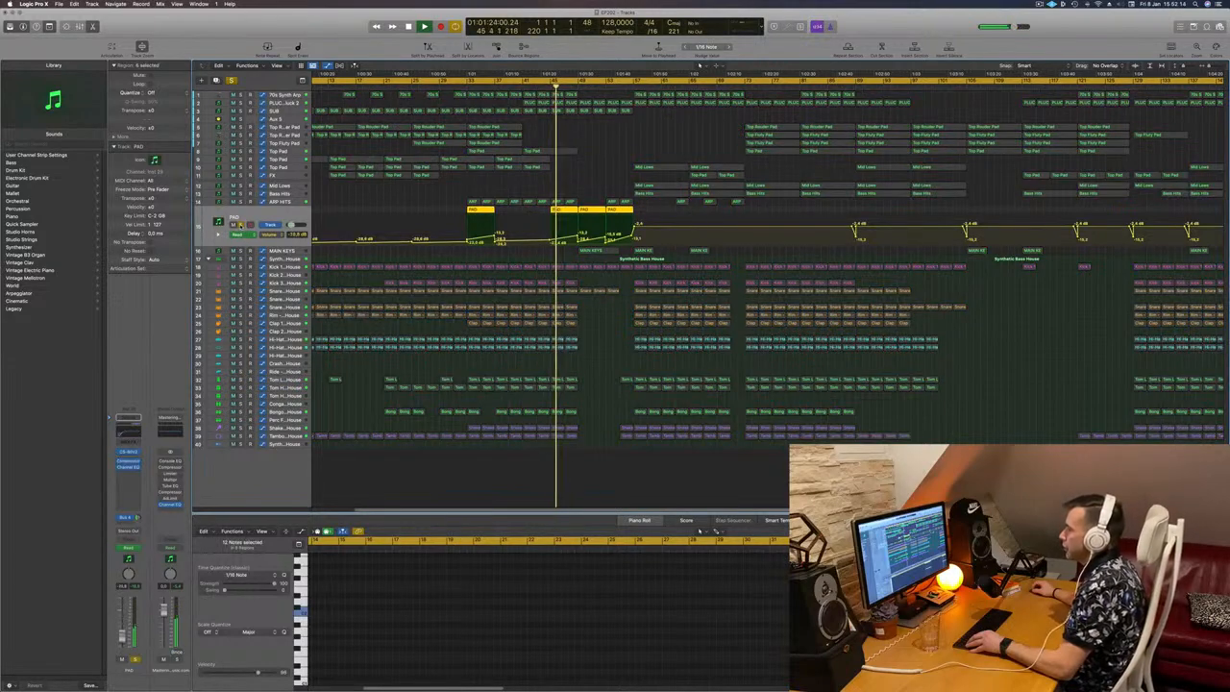
pyautogui.press('s')
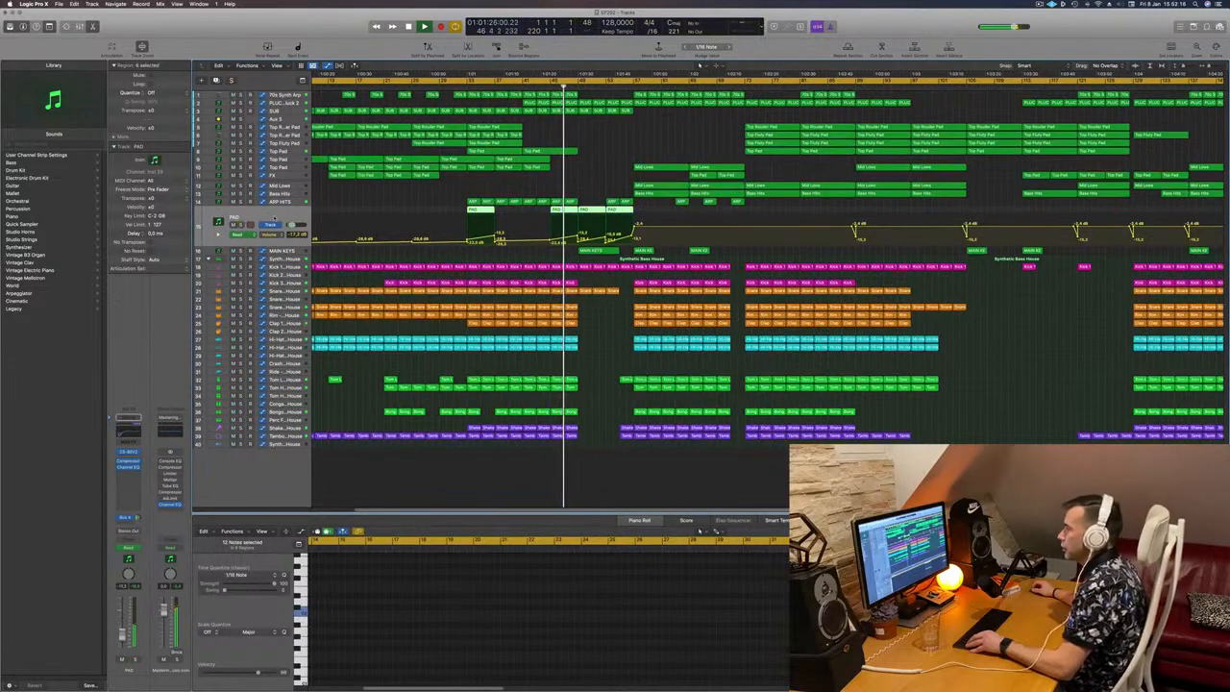
pyautogui.click(586, 158)
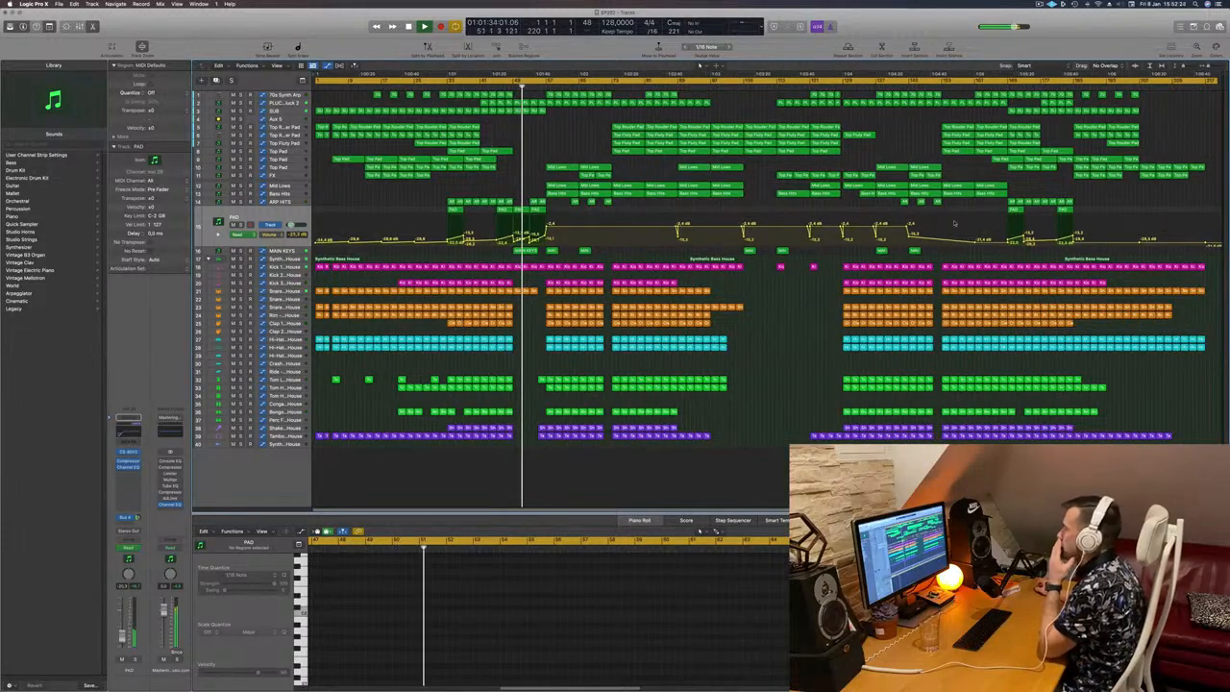
pyautogui.moveTo(995, 244); pyautogui.dragTo(555, 250)
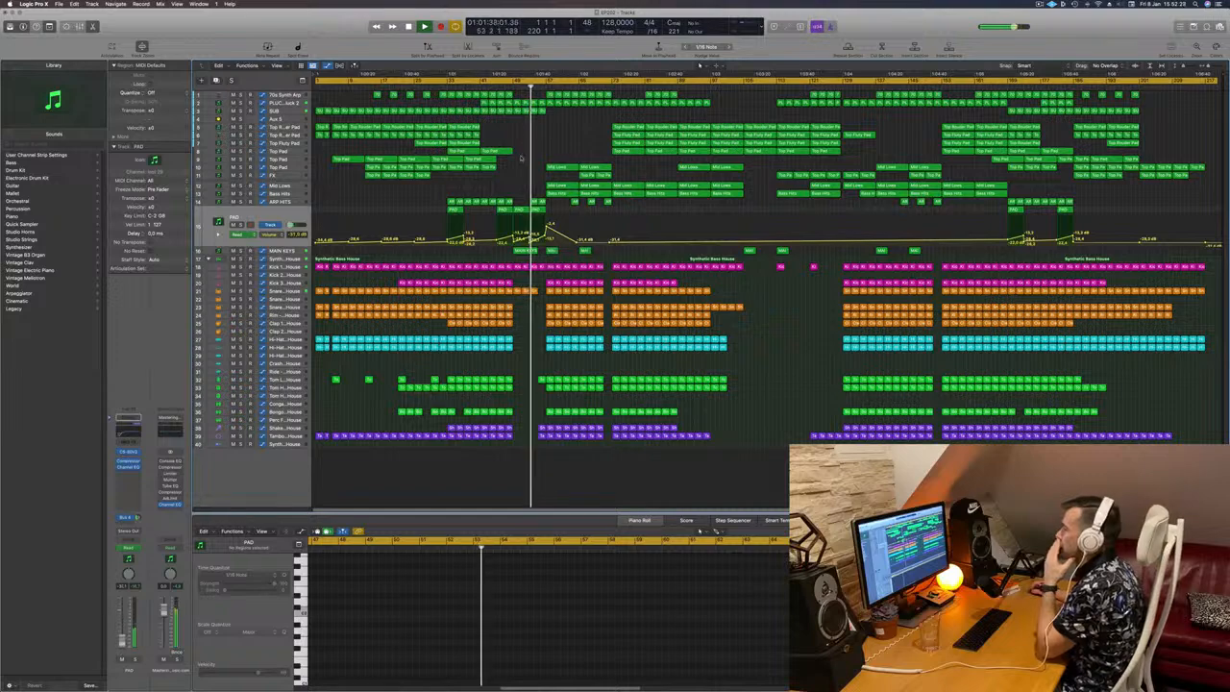
pyautogui.press('super+Right')
pyautogui.press('super+Right')
pyautogui.press('super+Right')
pyautogui.press('super+Right')
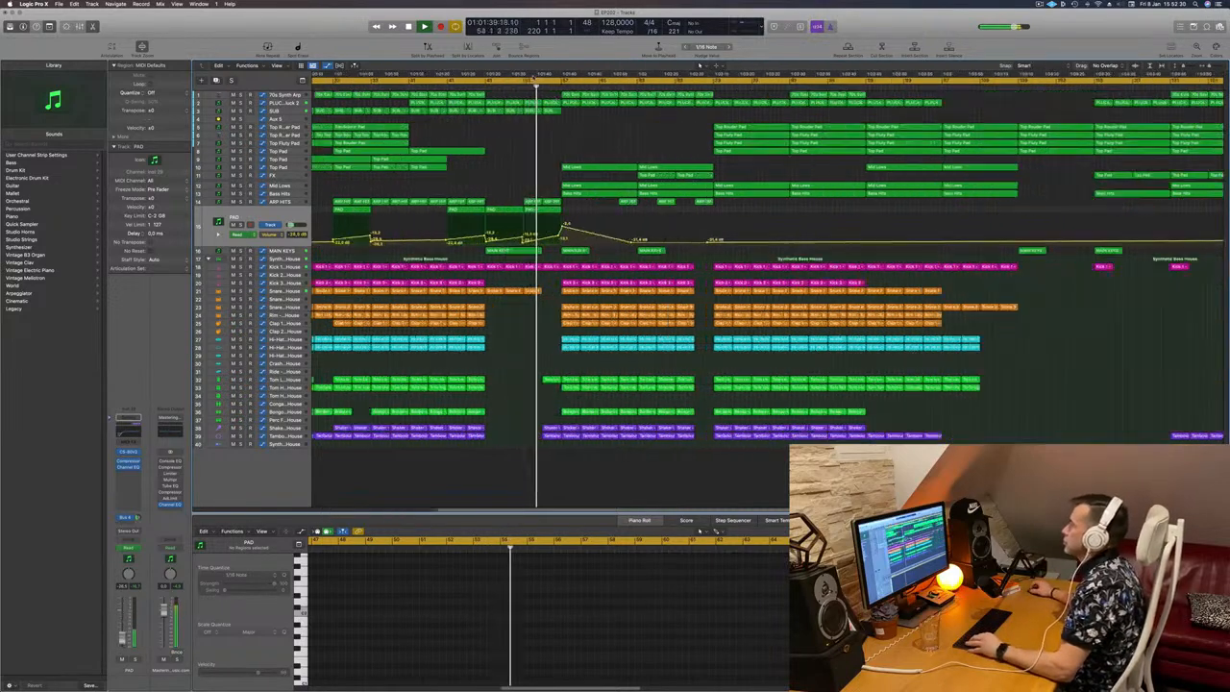
# Step: Replay from bar 49 and examine the automation on the Progressive Pluck 2 track
pyautogui.click(476, 87)
pyautogui.click(283, 103)
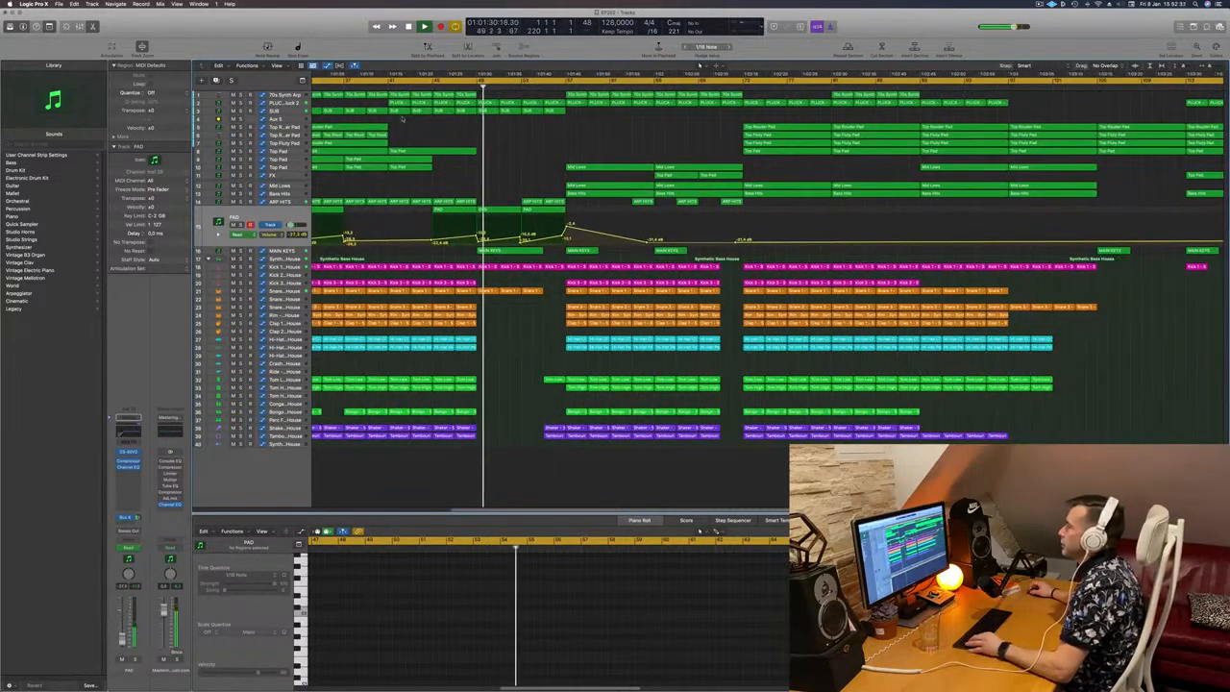
pyautogui.press('super+Left')
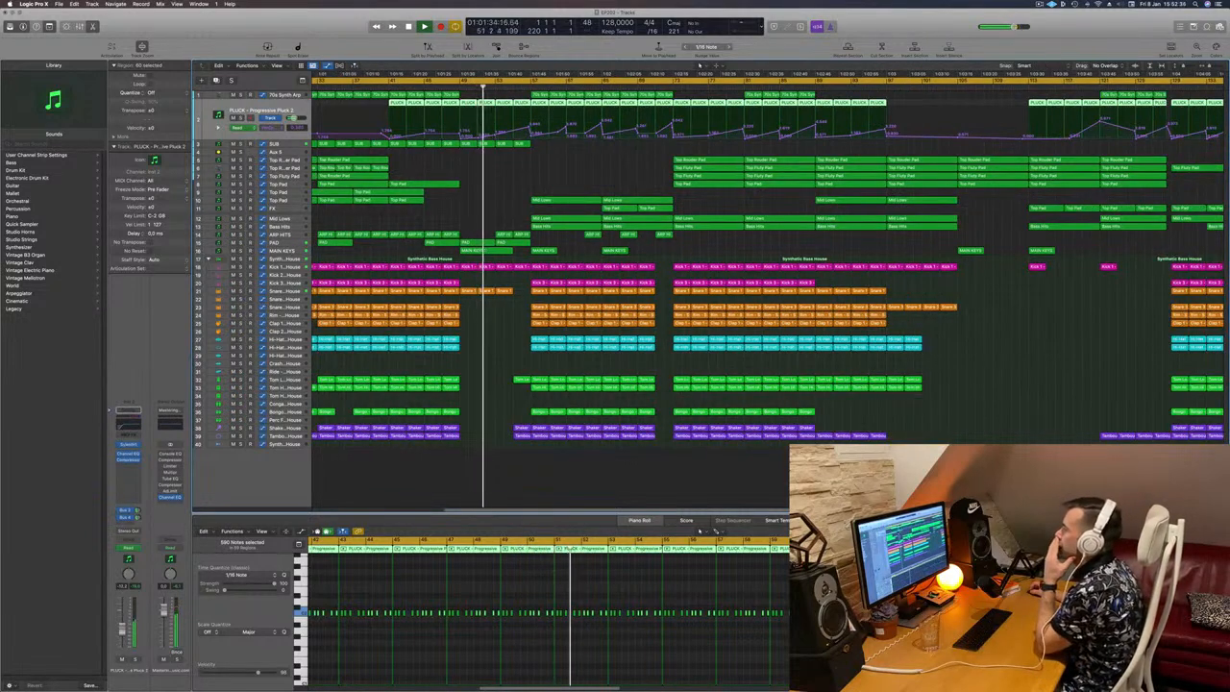
# Step: Delete the Progressive Pluck 2 regions between bars 49 and 53
pyautogui.click(495, 137)
pyautogui.click(443, 87)
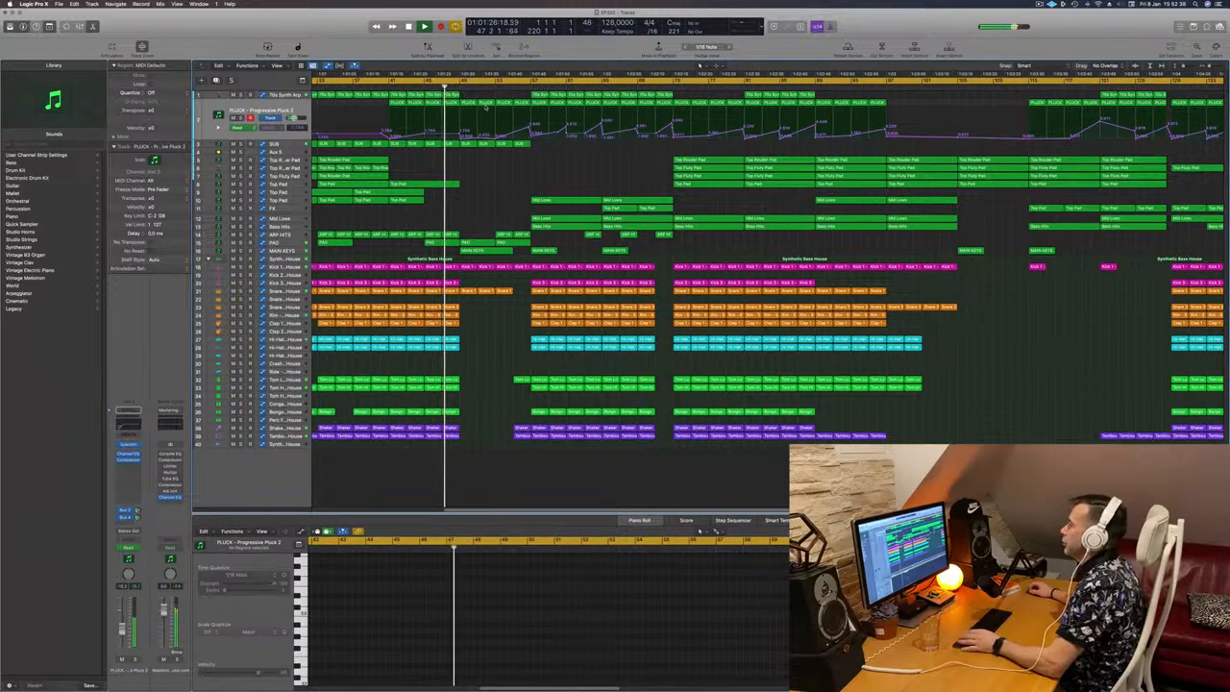
pyautogui.moveTo(466, 95); pyautogui.dragTo(488, 108)
pyautogui.press('BackSpace')
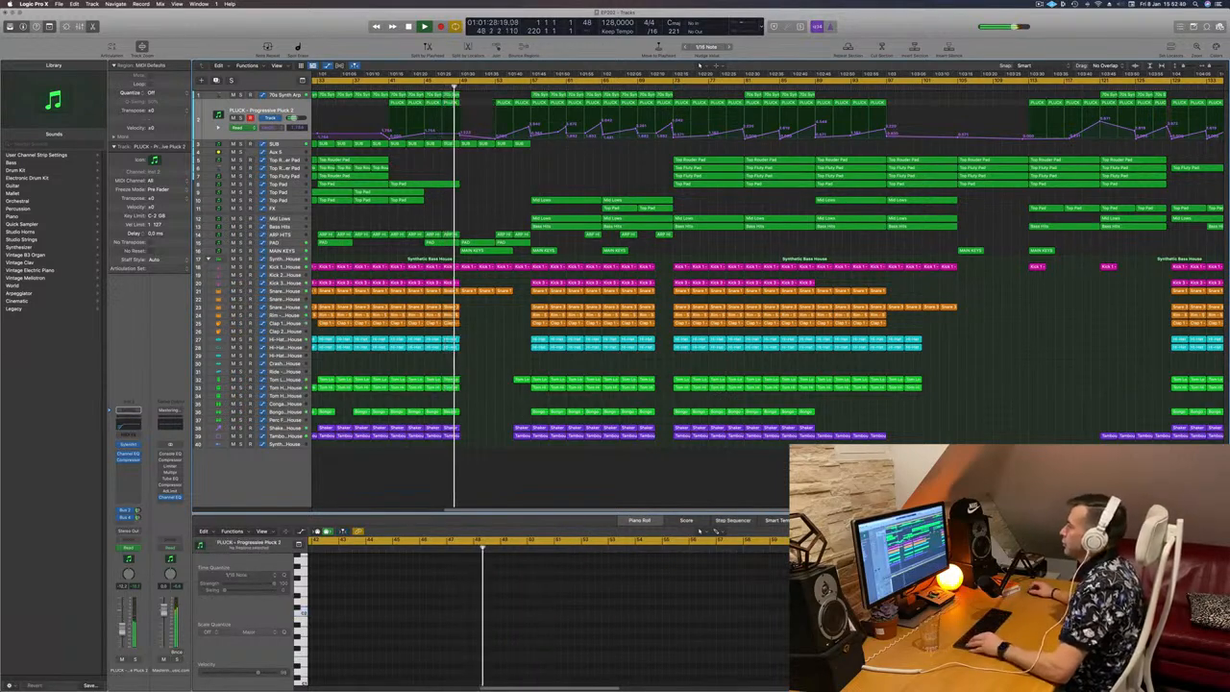
# Step: Listen on through the break and delete the two remaining Progressive Pluck 2 regions between bars 53 and 57
pyautogui.hscroll(-1, 497, 165)
pyautogui.scroll(3, 497, 164)
pyautogui.scroll(-3, 516, 178)
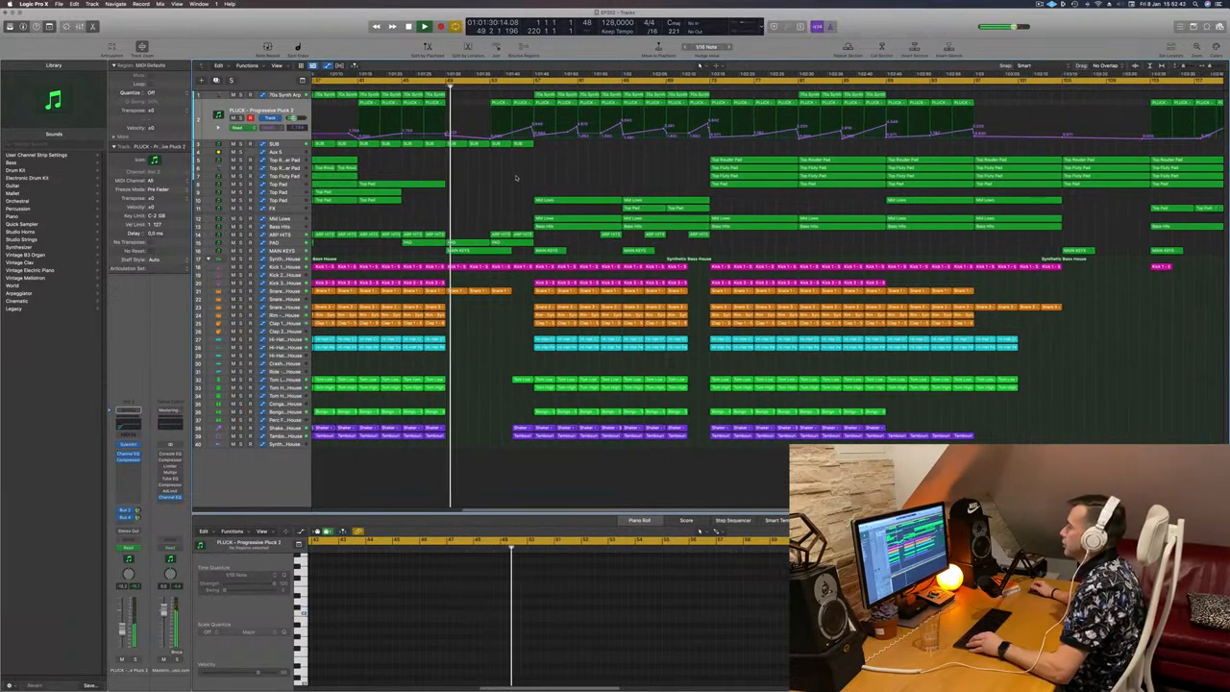
pyautogui.scroll(2, 485, 176)
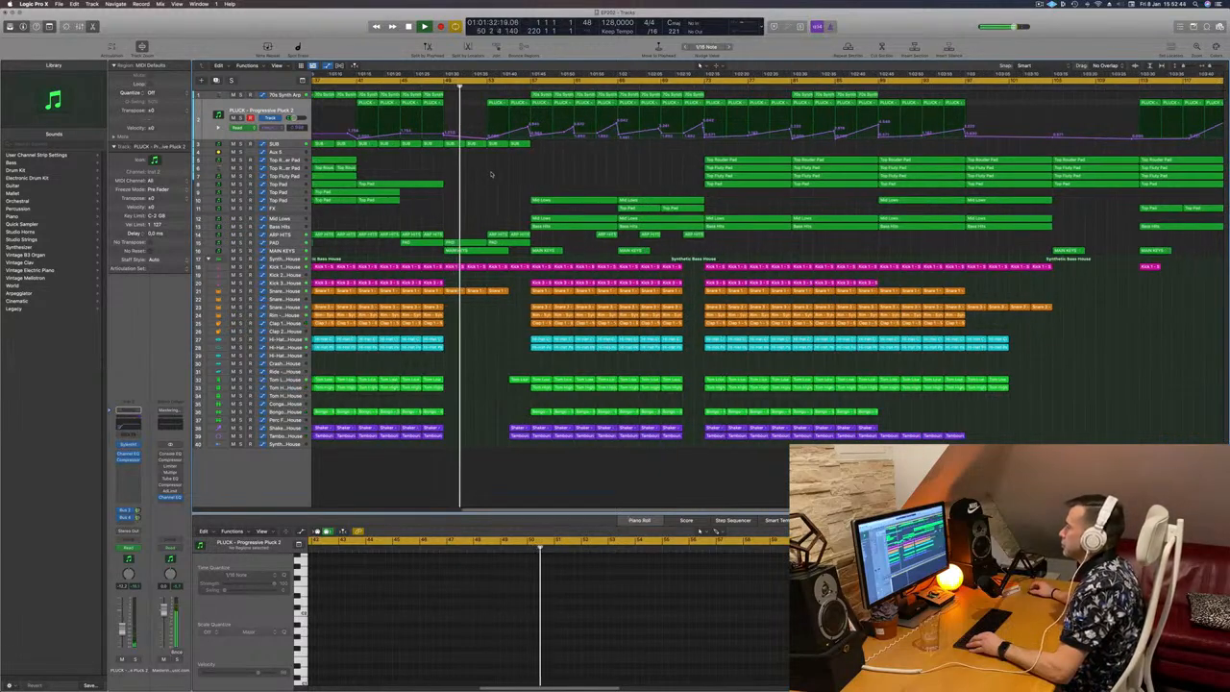
pyautogui.scroll(2, 496, 174)
pyautogui.scroll(-3, 496, 174)
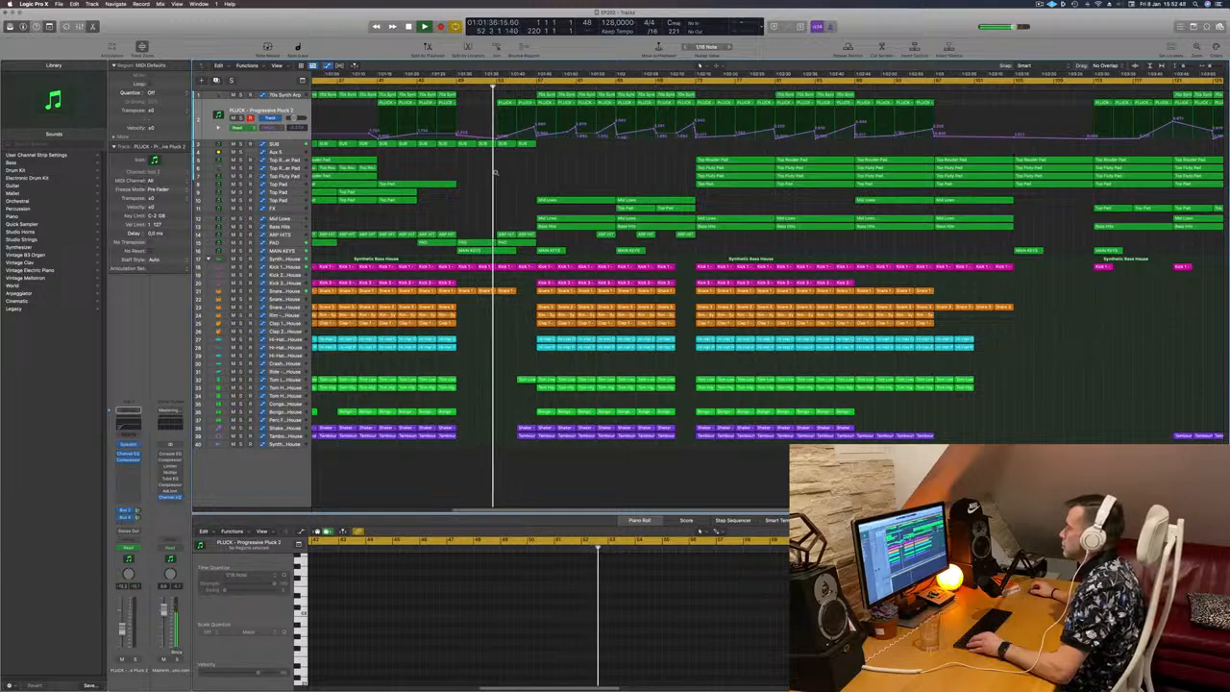
pyautogui.scroll(1, 516, 178)
pyautogui.scroll(1, 516, 179)
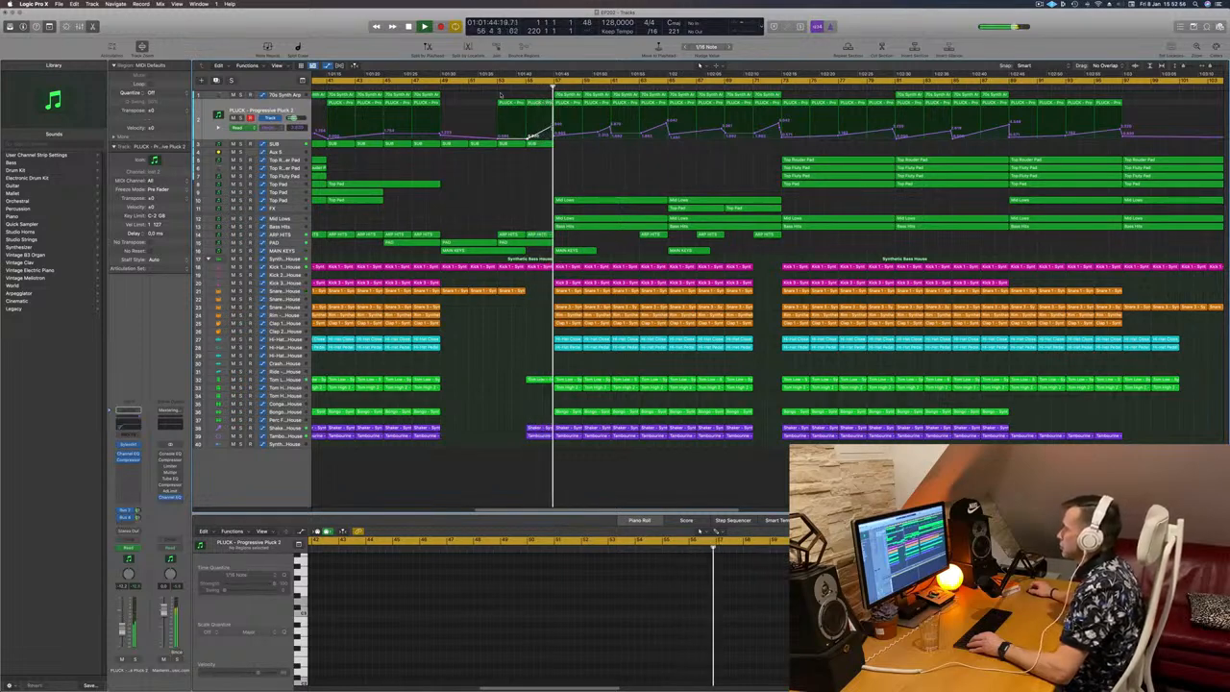
pyautogui.click(537, 104)
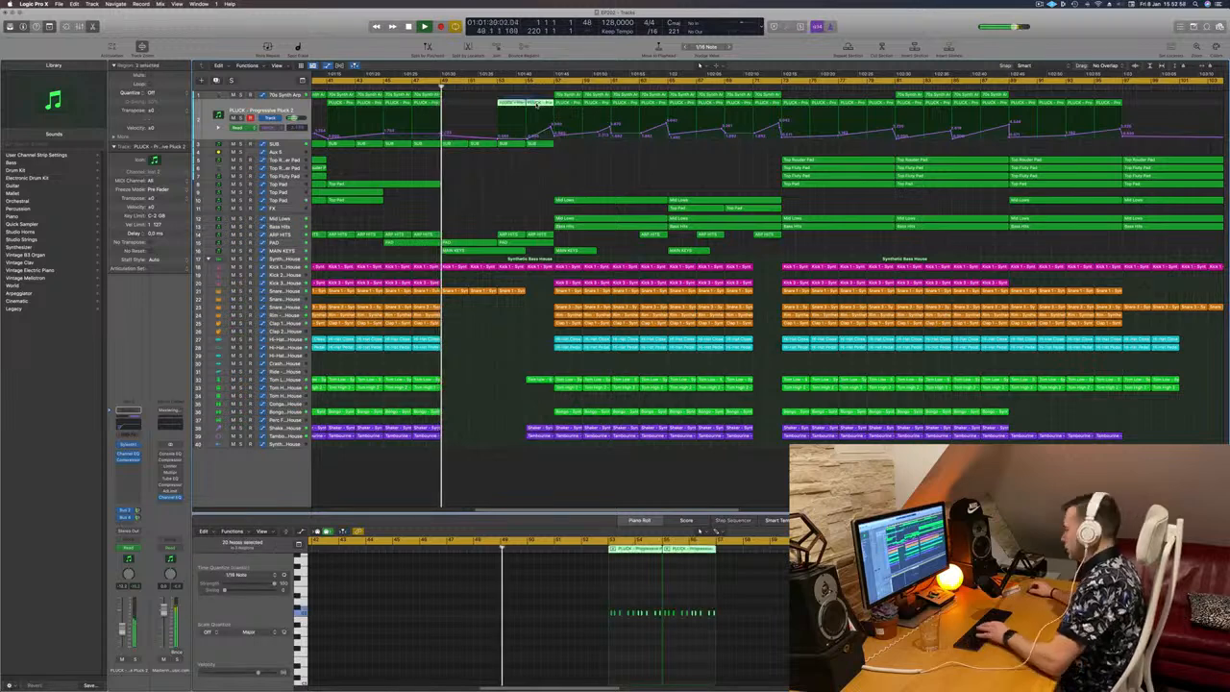
pyautogui.press('Delete')
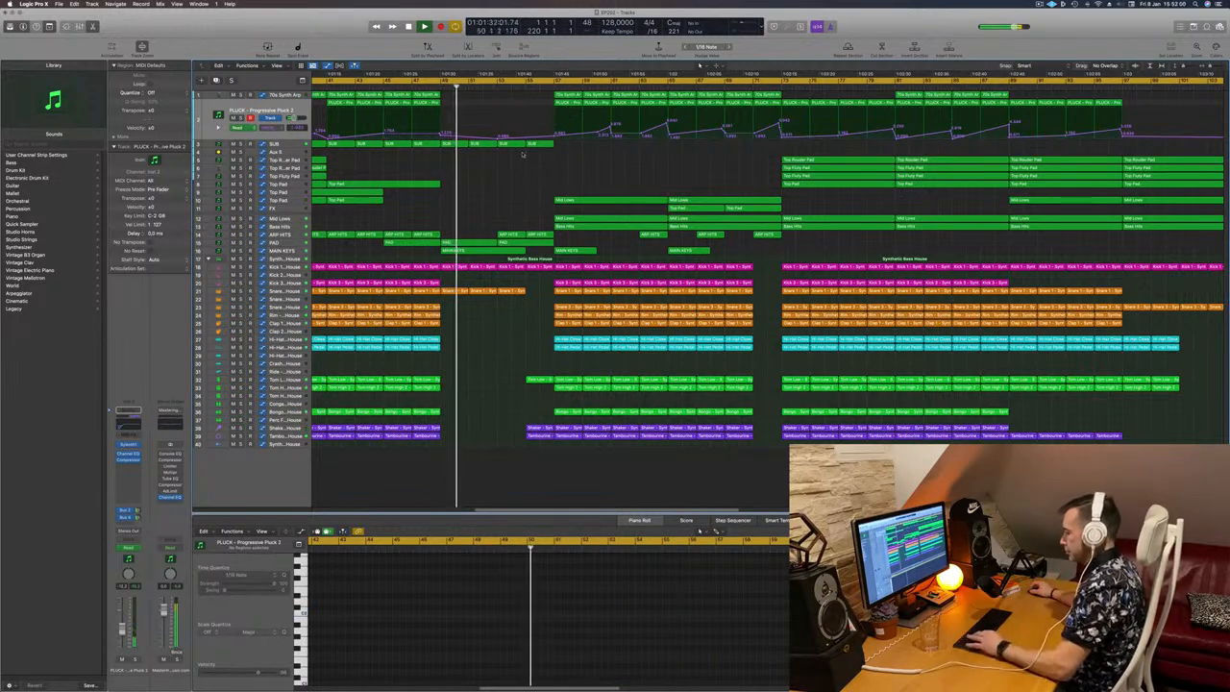
# Step: Replay from bar 49 in the full mix, and audition the 70s Synth Arp in solo, briefly together with Progressive Pluck 2
pyautogui.scroll(-1, 534, 159)
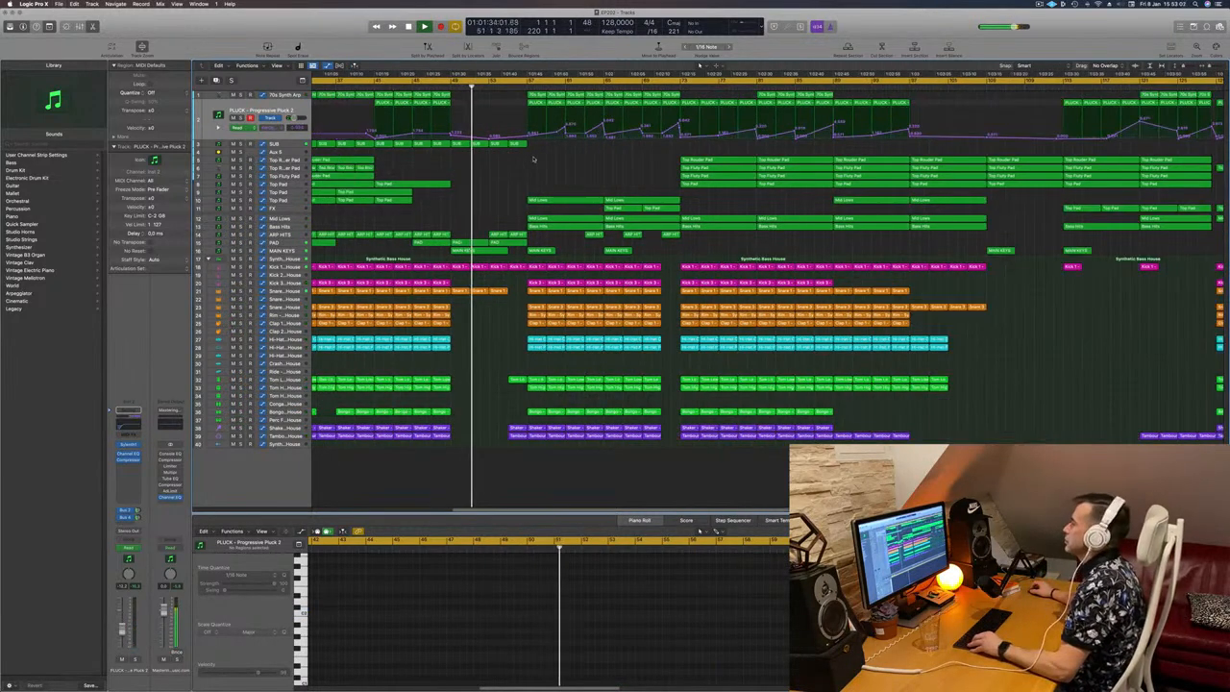
pyautogui.scroll(-1, 535, 158)
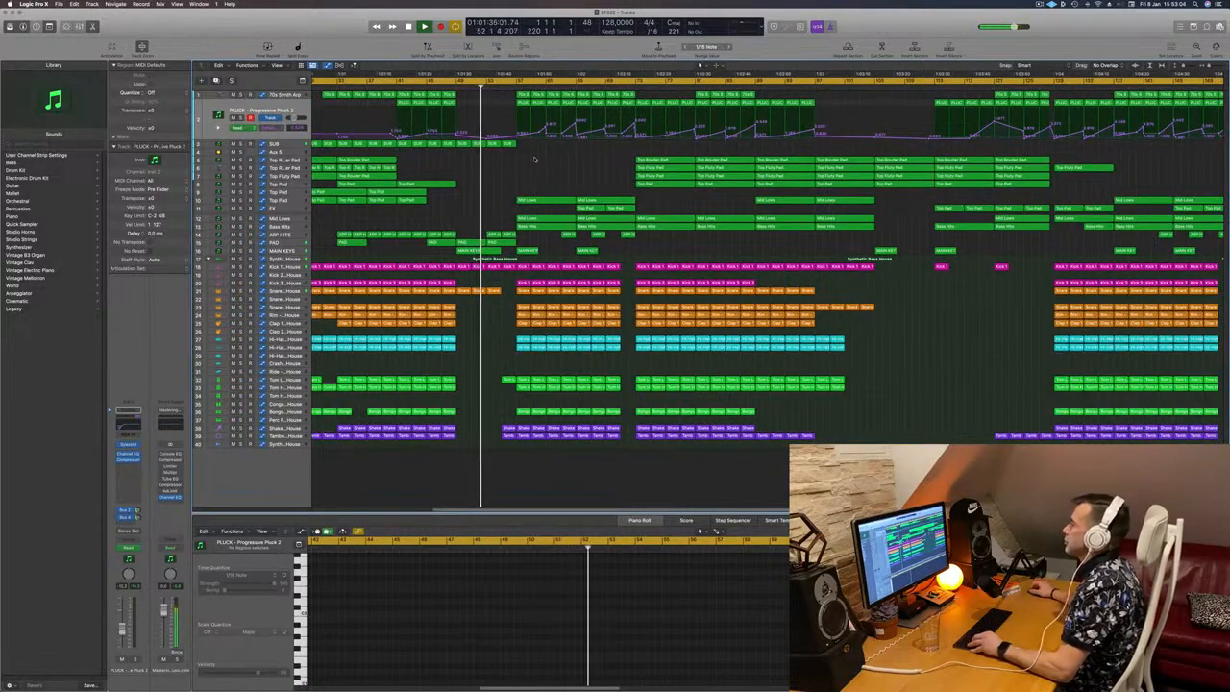
pyautogui.scroll(-1, 523, 173)
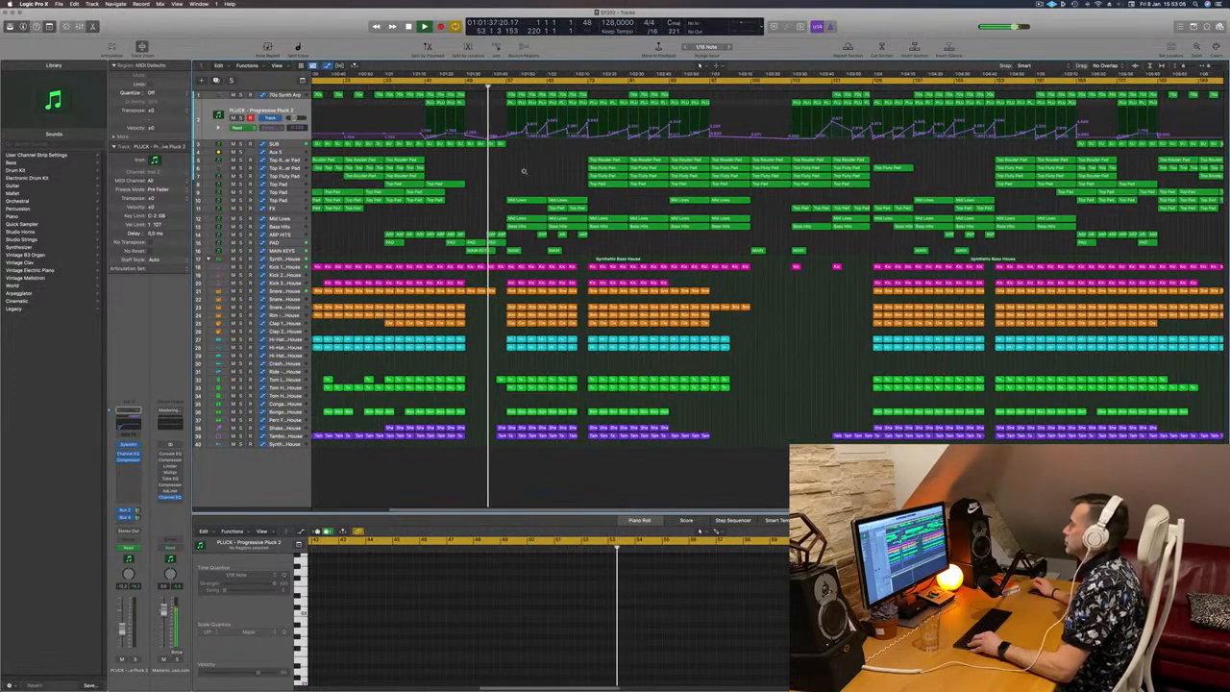
pyautogui.scroll(-1, 524, 173)
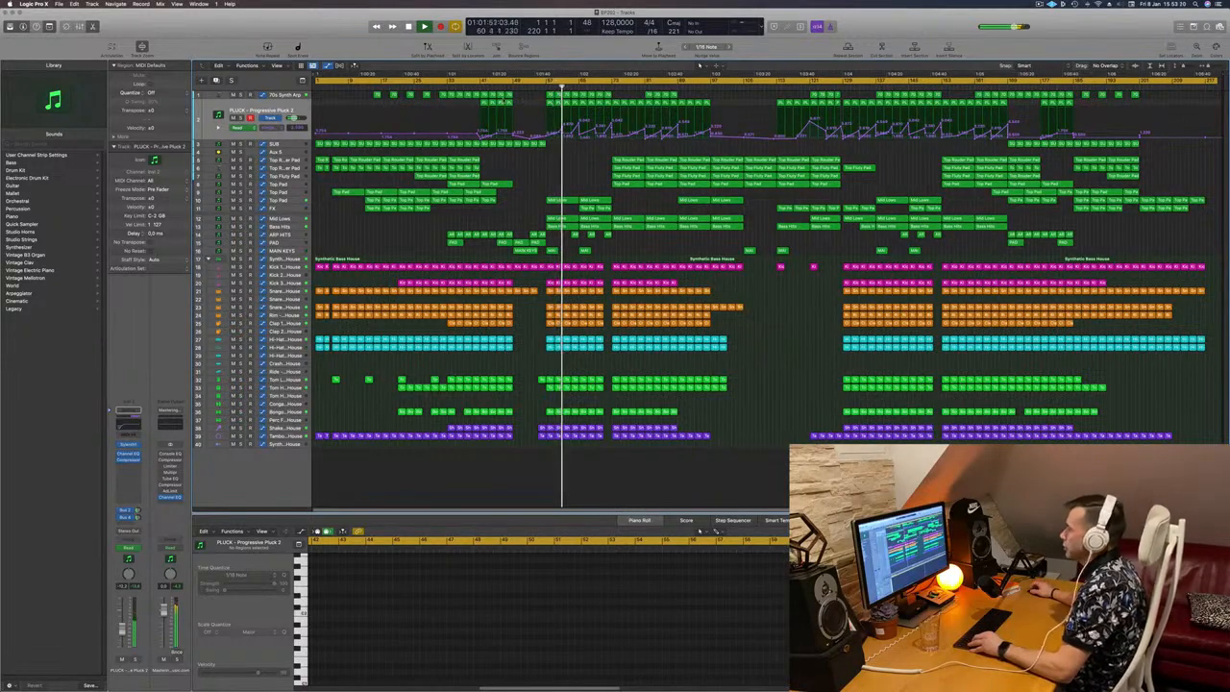
pyautogui.press('Up')
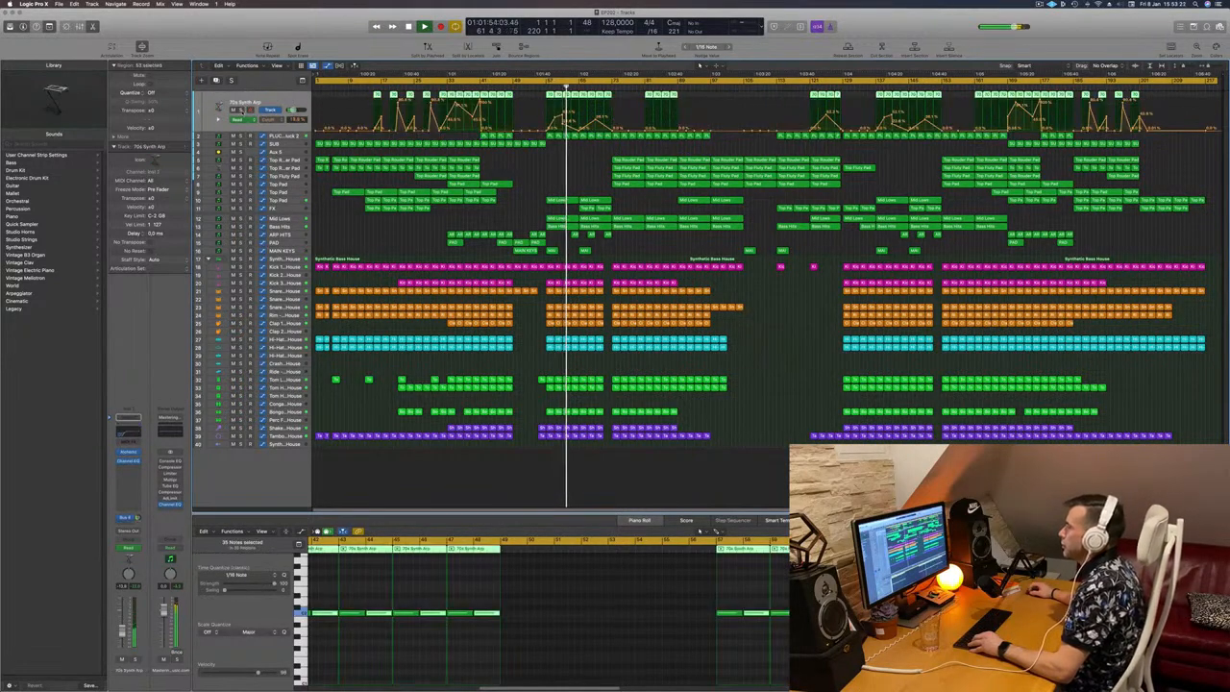
pyautogui.press('s')
pyautogui.click(241, 136)
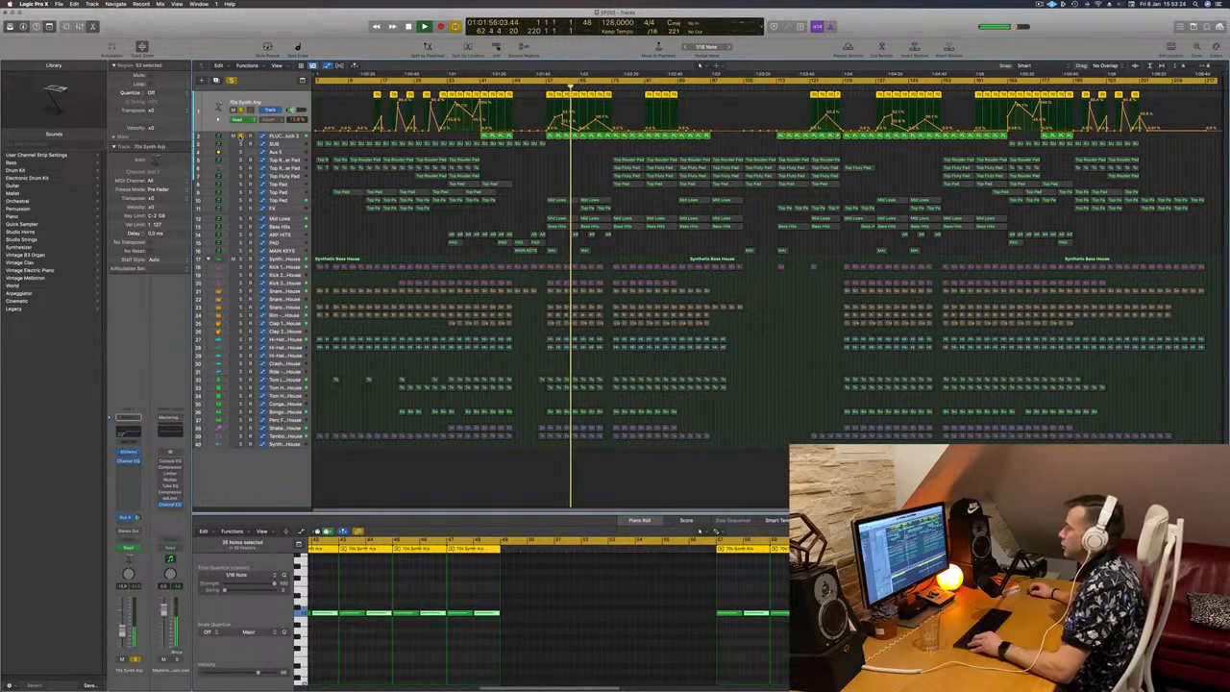
pyautogui.click(242, 136)
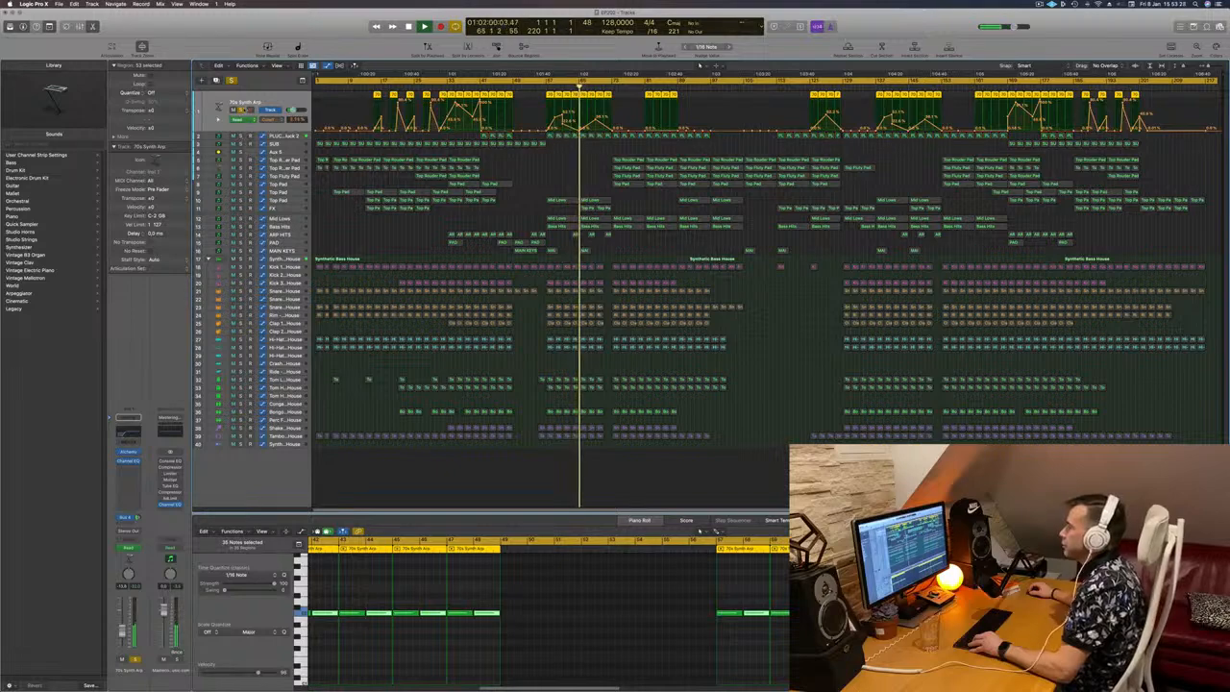
pyautogui.press('s')
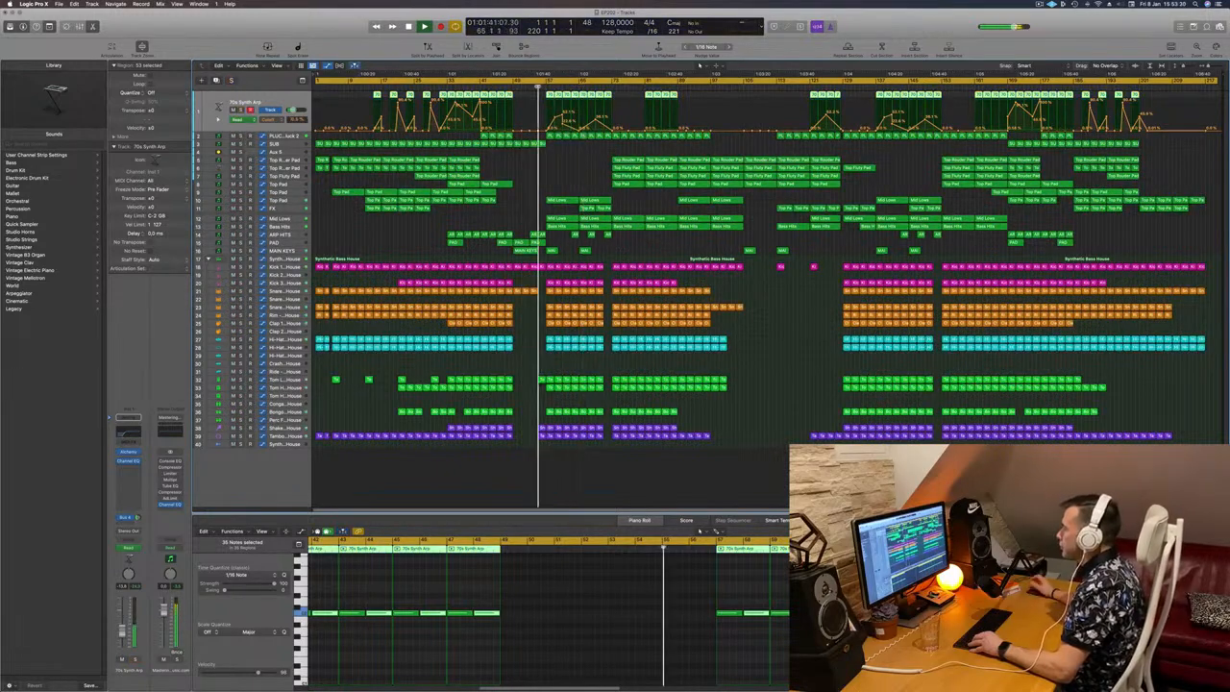
# Step: Delete the 70s Synth Arp regions between bars 57 and 73 and listen to the section without them
pyautogui.moveTo(543, 98); pyautogui.dragTo(608, 96)
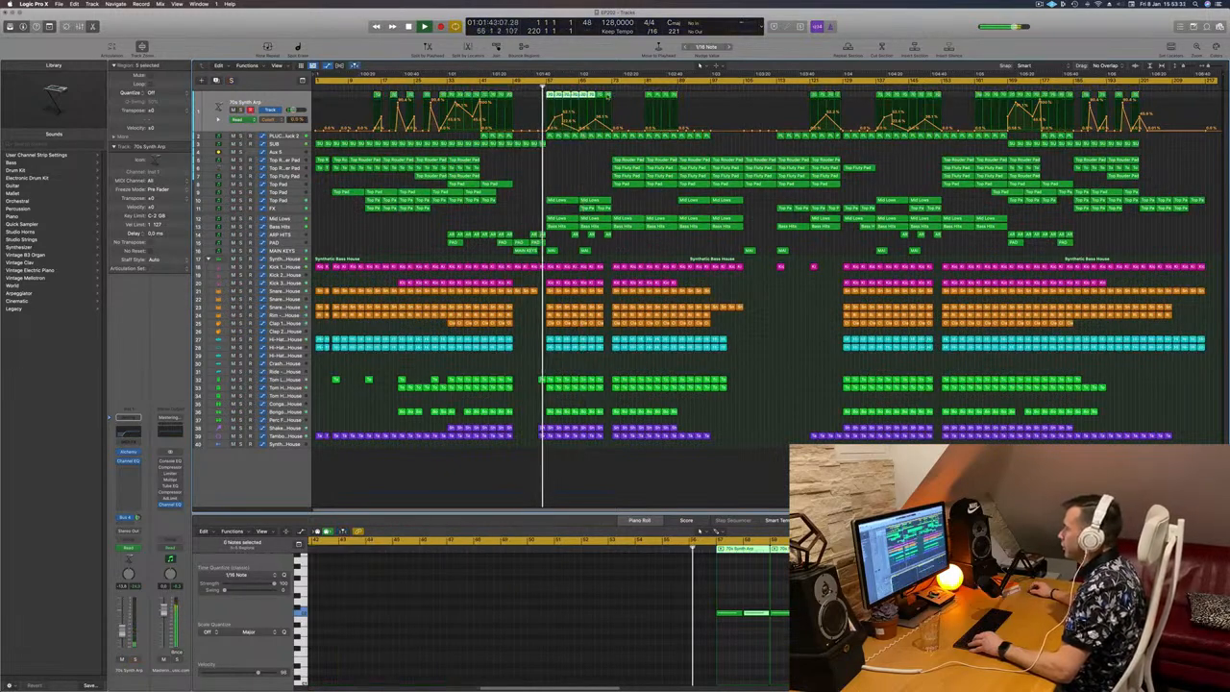
pyautogui.press('Delete')
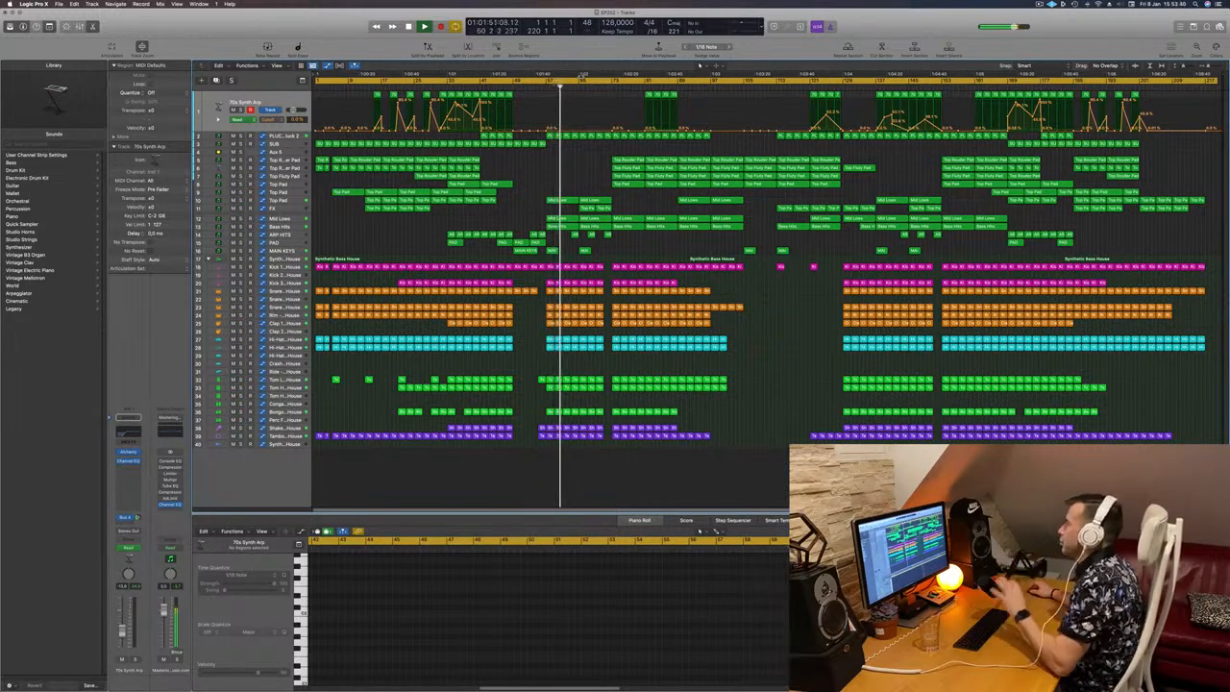
pyautogui.press('super+Right')
pyautogui.press('super+Right')
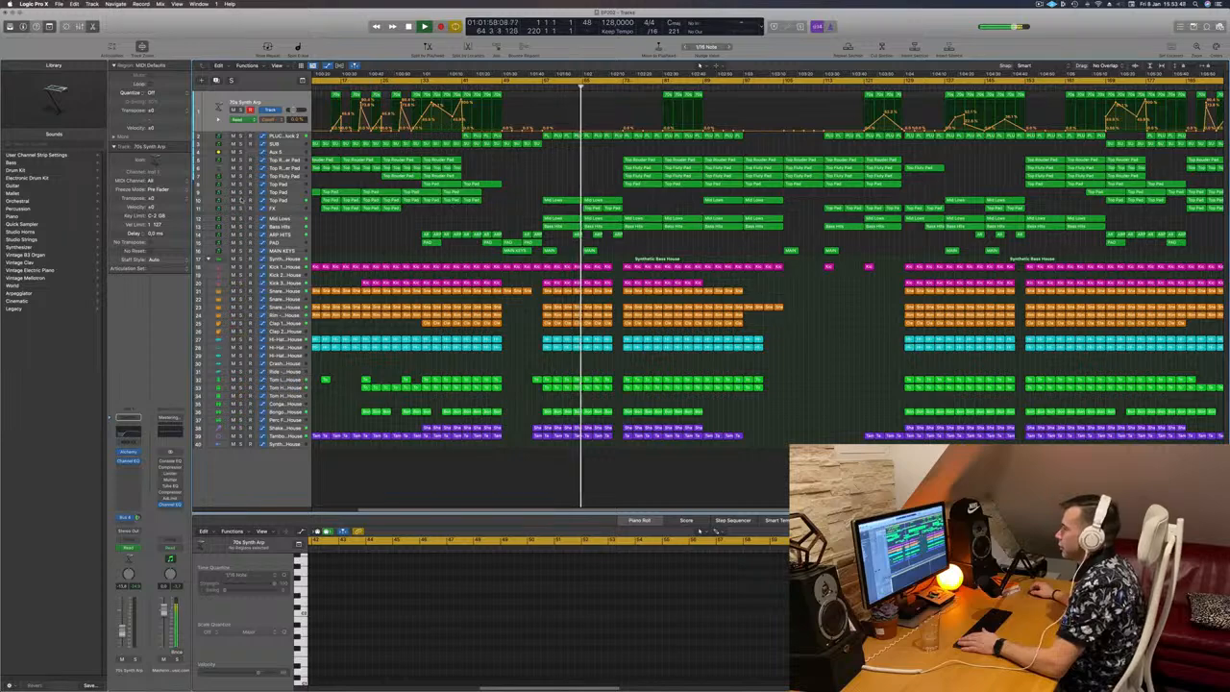
# Step: Briefly audition the track 10 Top Pad in solo around bar 65
pyautogui.click(242, 201)
pyautogui.click(241, 201)
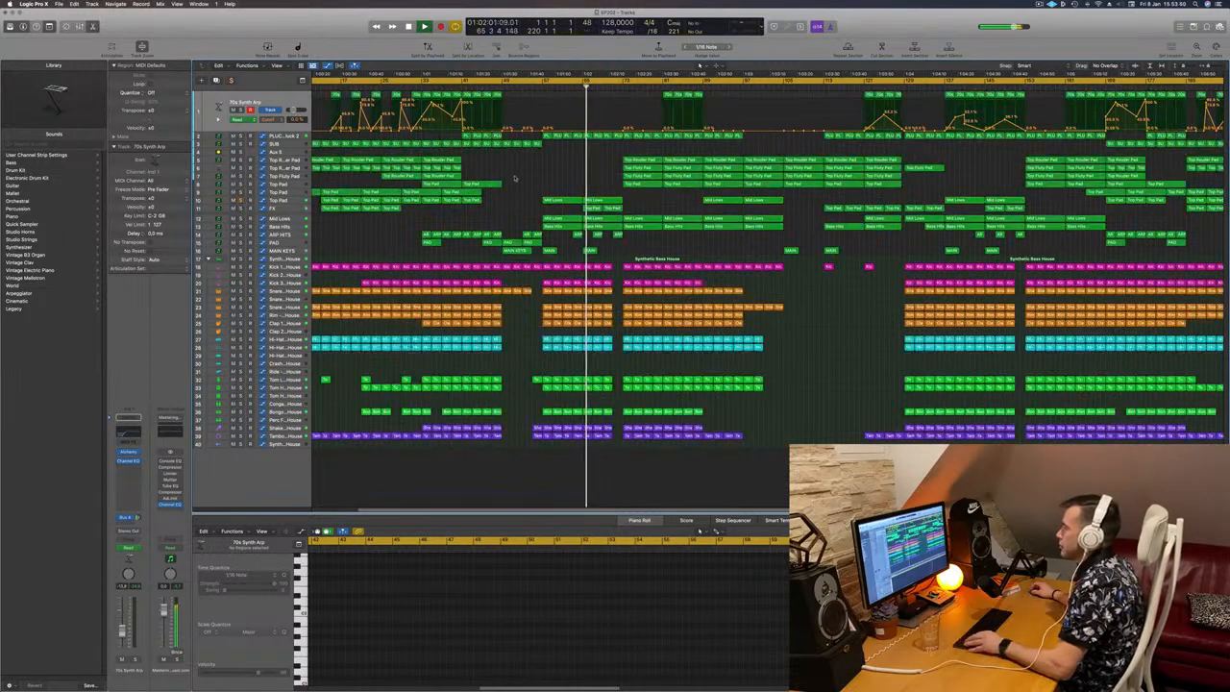
pyautogui.scroll(-3, 535, 175)
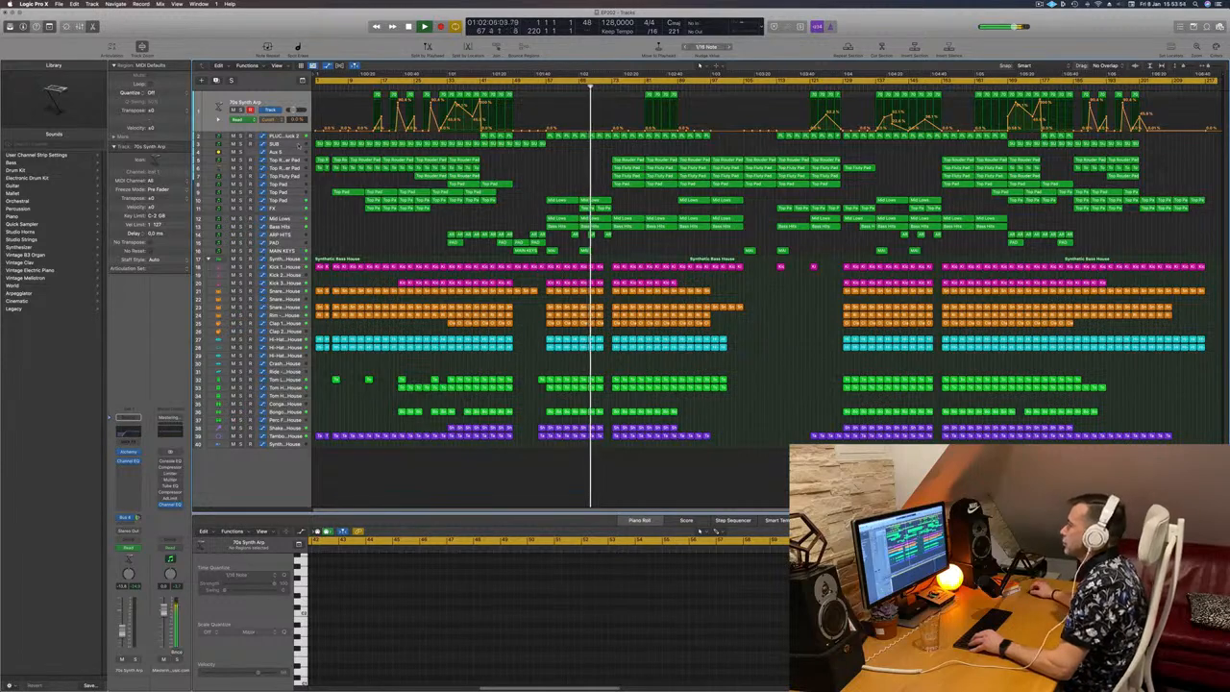
# Step: Draw two send automation rises on Aux 5, peaking at about bar 77 and bar 85
pyautogui.click(285, 152)
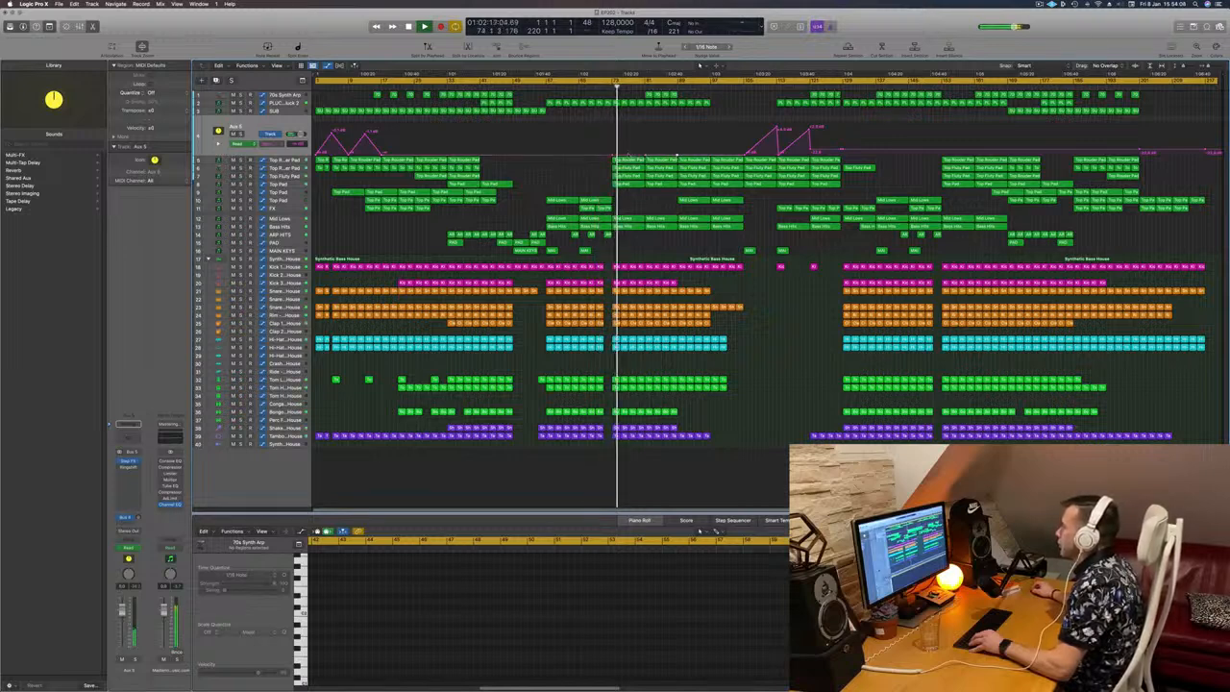
pyautogui.moveTo(630, 152); pyautogui.dragTo(630, 138)
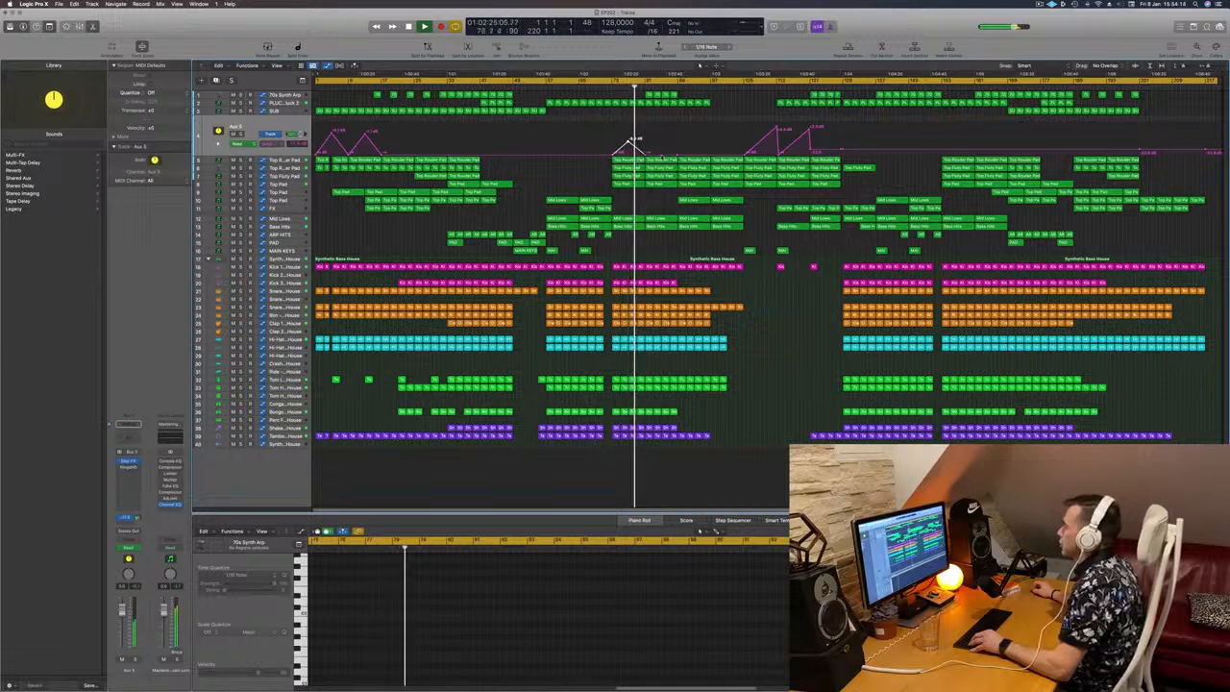
pyautogui.moveTo(661, 148); pyautogui.dragTo(661, 141)
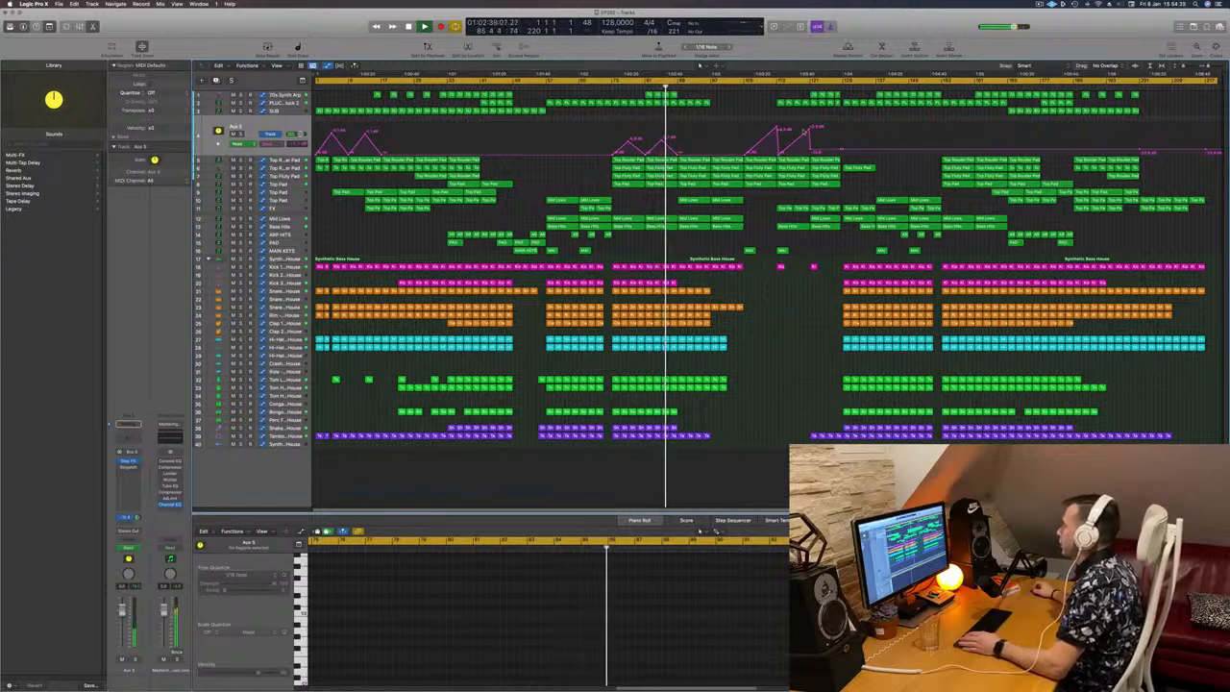
# Step: Add two more send automation peaks on Aux 5, at about bar 129 and bar 97
pyautogui.click(840, 151)
pyautogui.moveTo(841, 151); pyautogui.dragTo(843, 126)
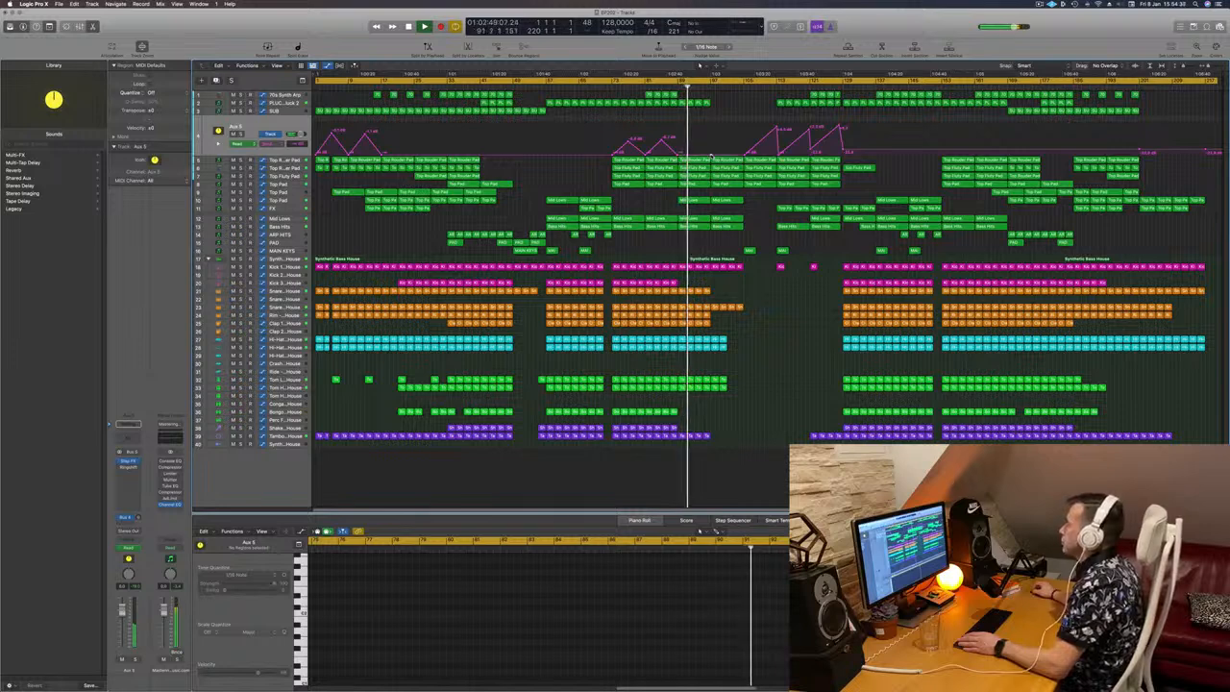
pyautogui.moveTo(712, 153); pyautogui.dragTo(714, 129)
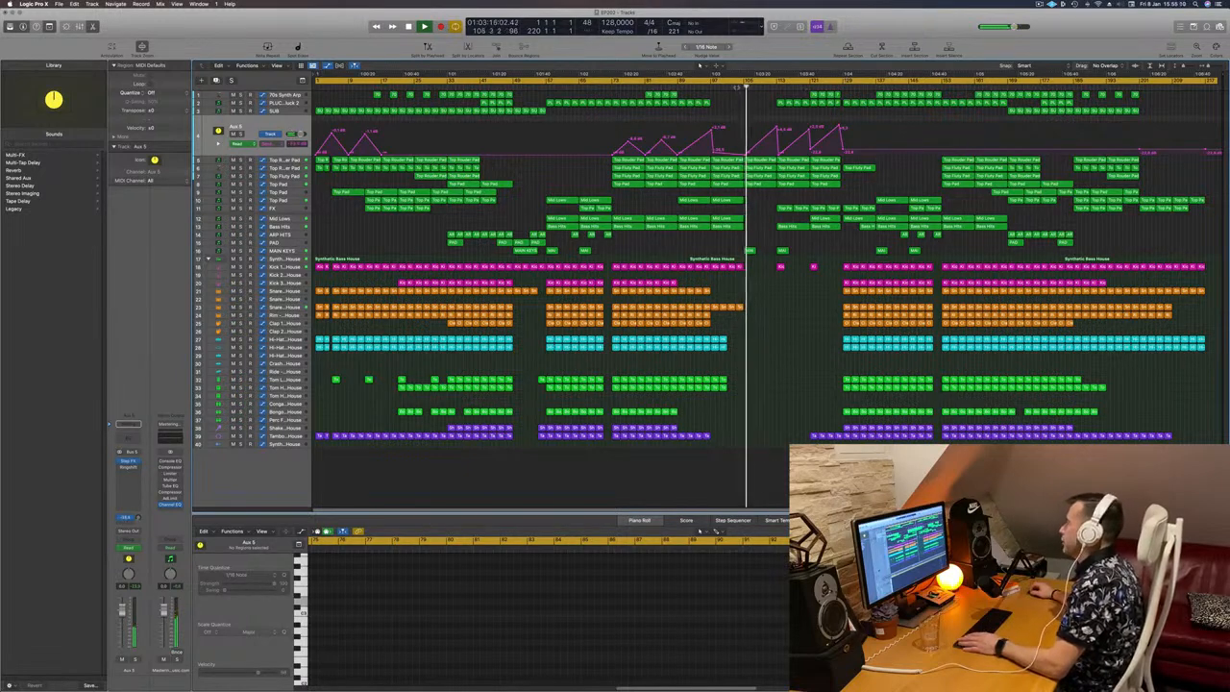
# Step: Insert a Channel EQ on Aux 5, enable its high cut, and replay the passage leading into bar 105
pyautogui.click(737, 88)
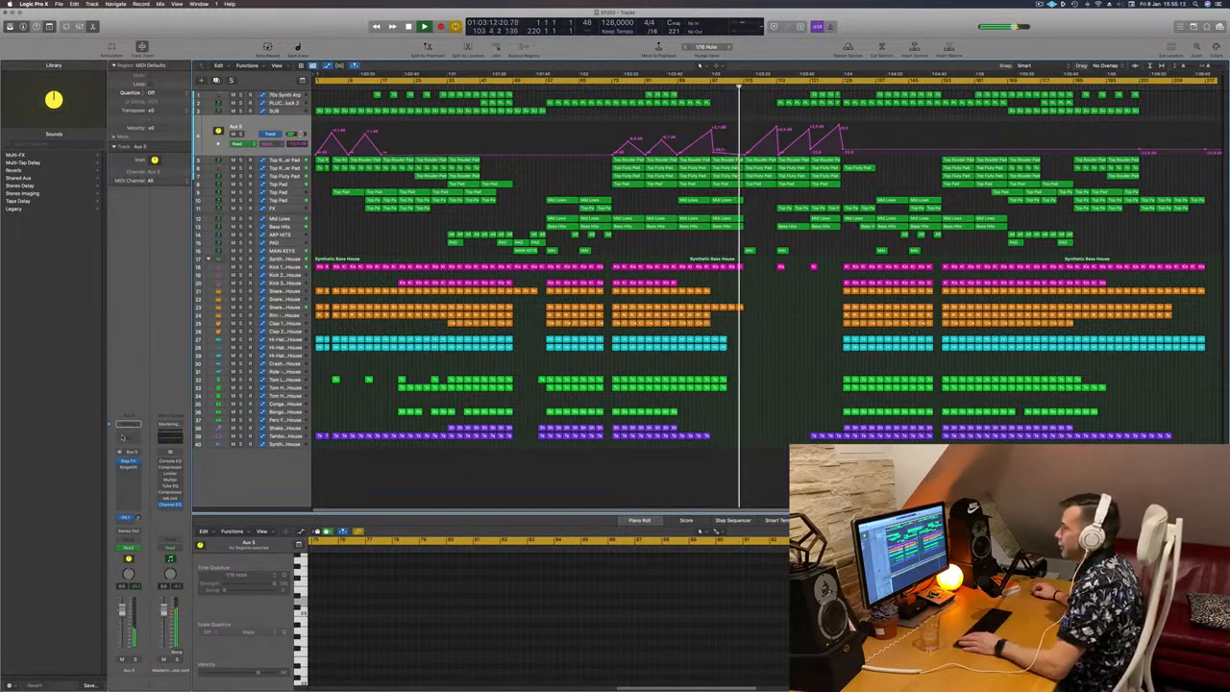
pyautogui.click(122, 438)
pyautogui.moveTo(772, 113); pyautogui.dragTo(744, 243)
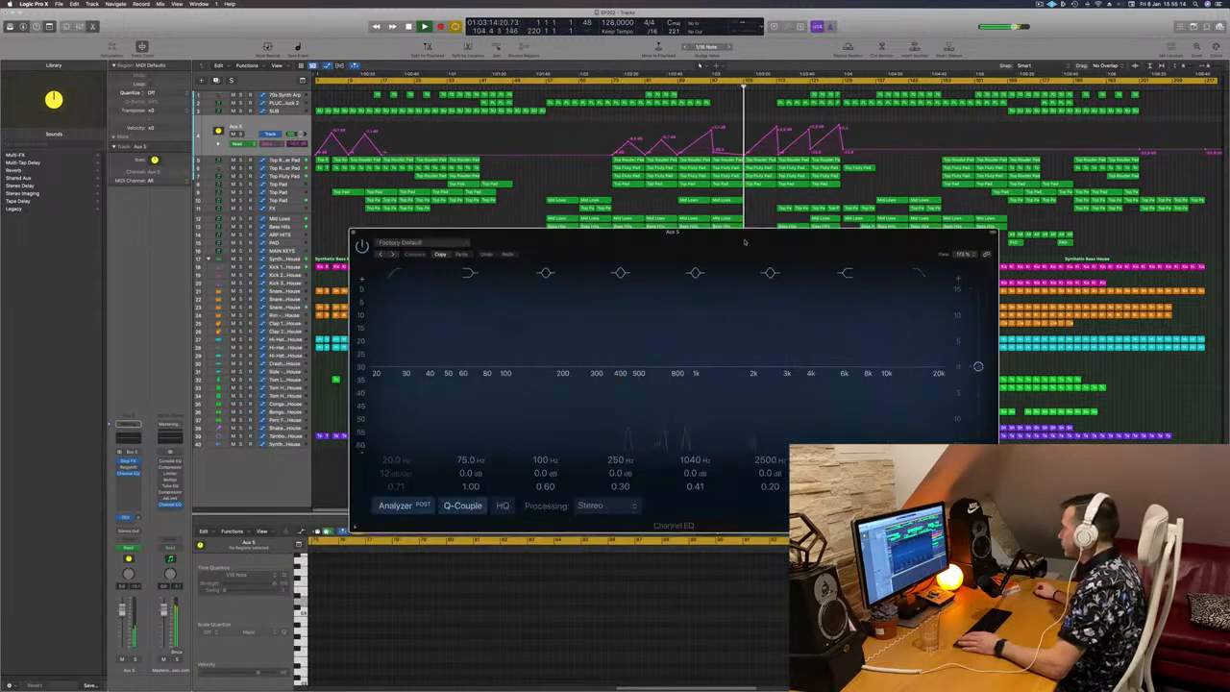
pyautogui.click(732, 88)
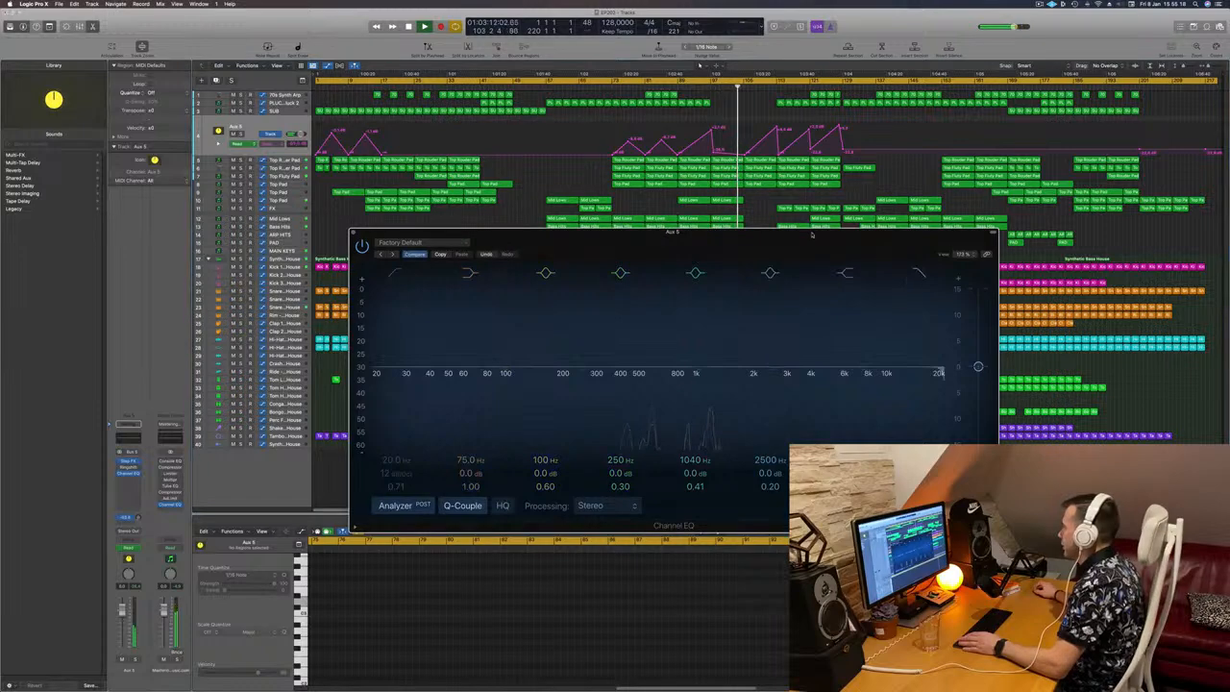
pyautogui.moveTo(835, 254); pyautogui.dragTo(942, 295)
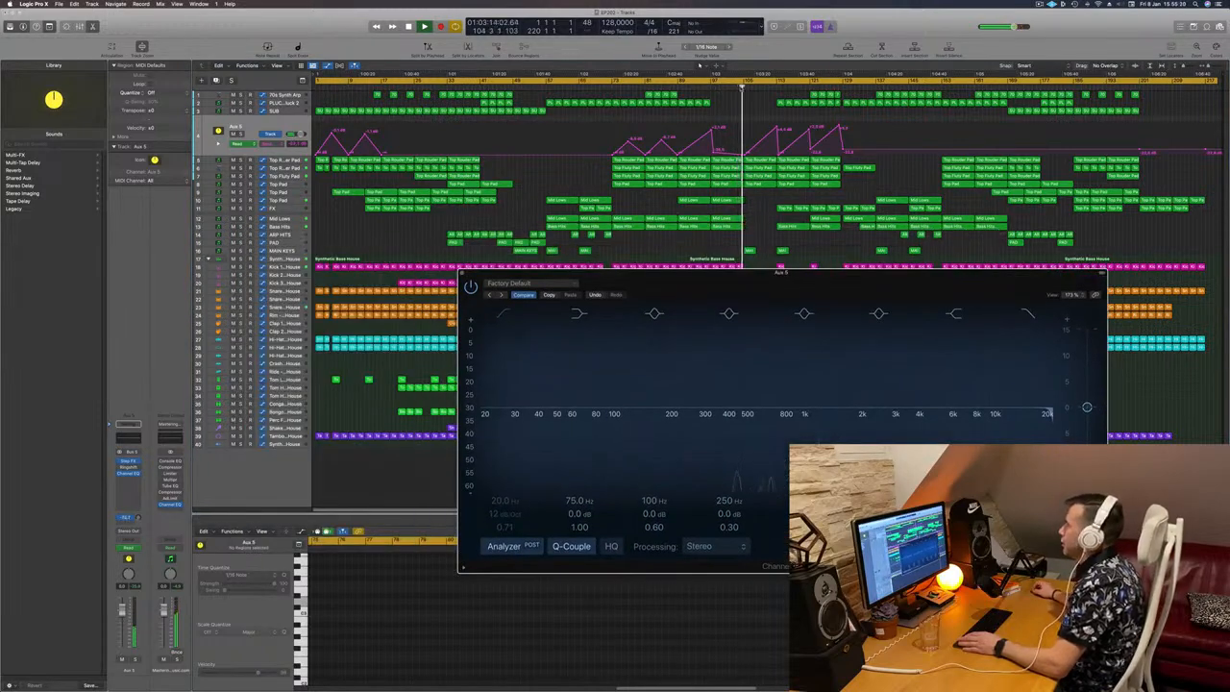
pyautogui.click(732, 88)
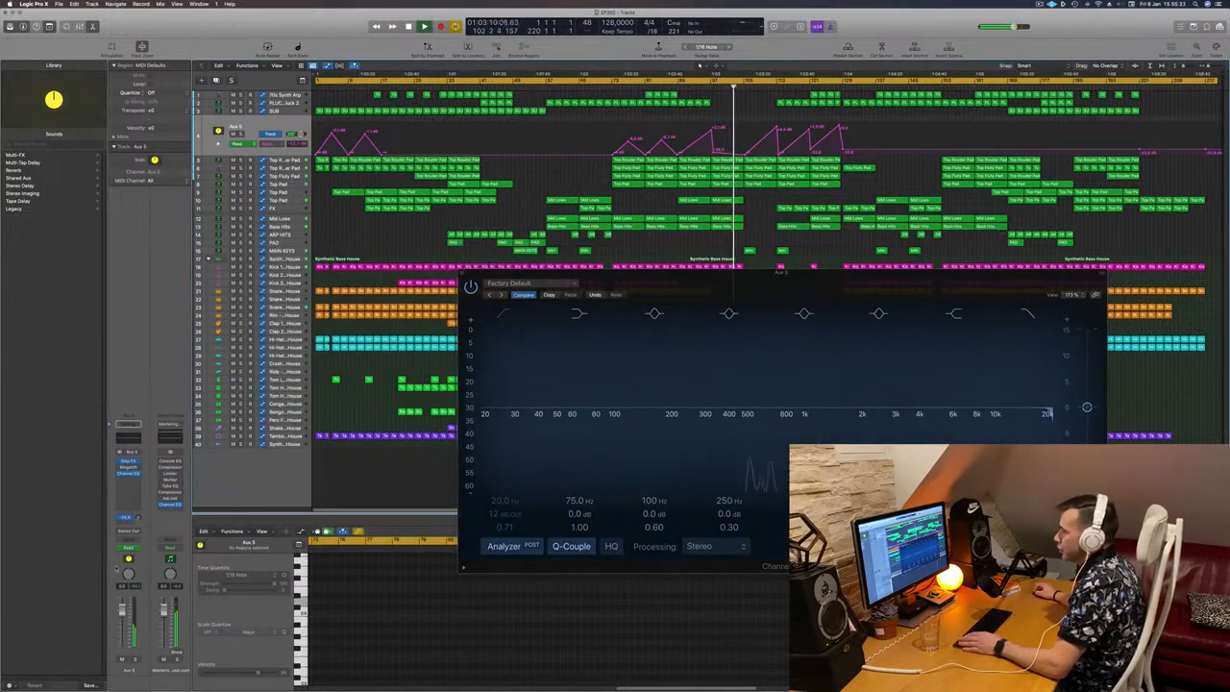
# Step: Automate the Aux 5 Channel EQ high cut in Touch mode, dropping it at bar 105 and ramping it back up by about bar 113
pyautogui.click(137, 551)
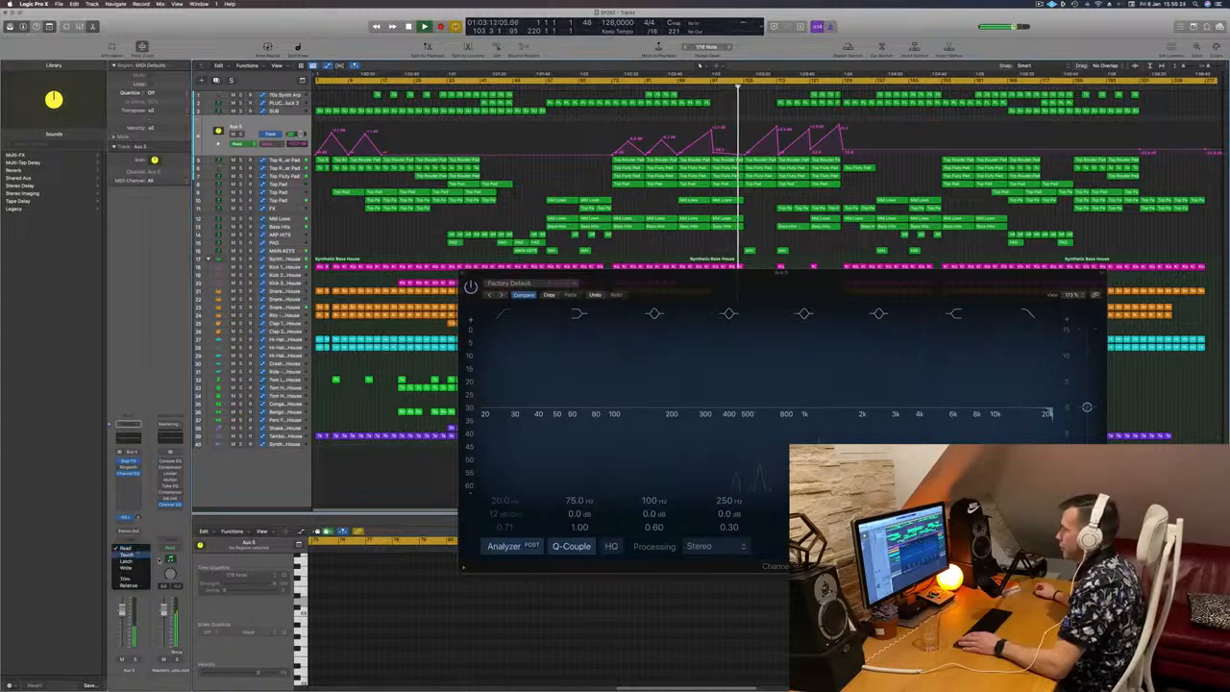
pyautogui.click(126, 555)
pyautogui.moveTo(1051, 421); pyautogui.dragTo(981, 421)
pyautogui.click(465, 276)
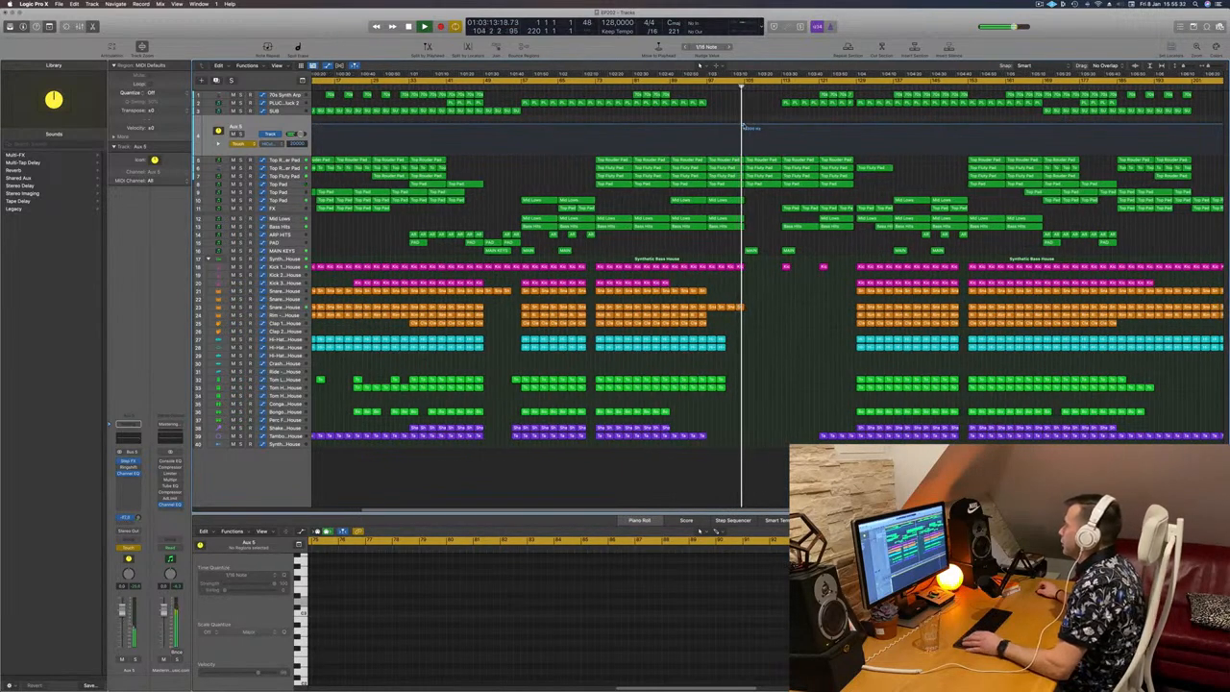
pyautogui.click(743, 125)
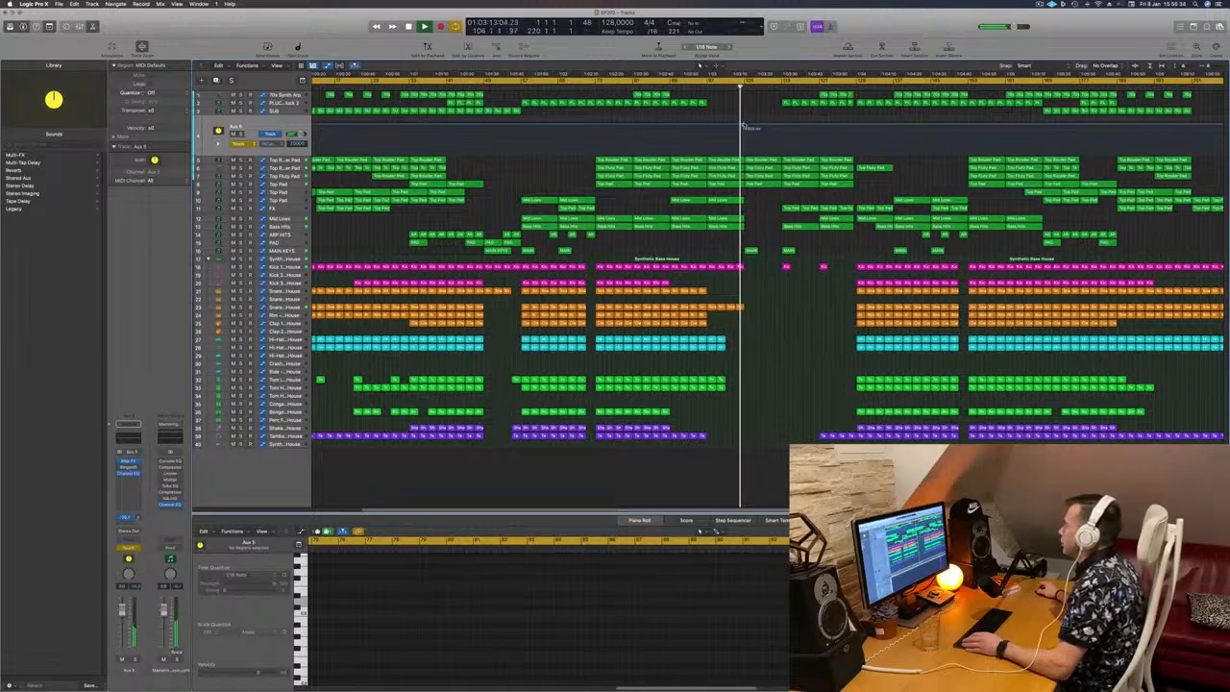
pyautogui.moveTo(743, 125); pyautogui.dragTo(786, 128)
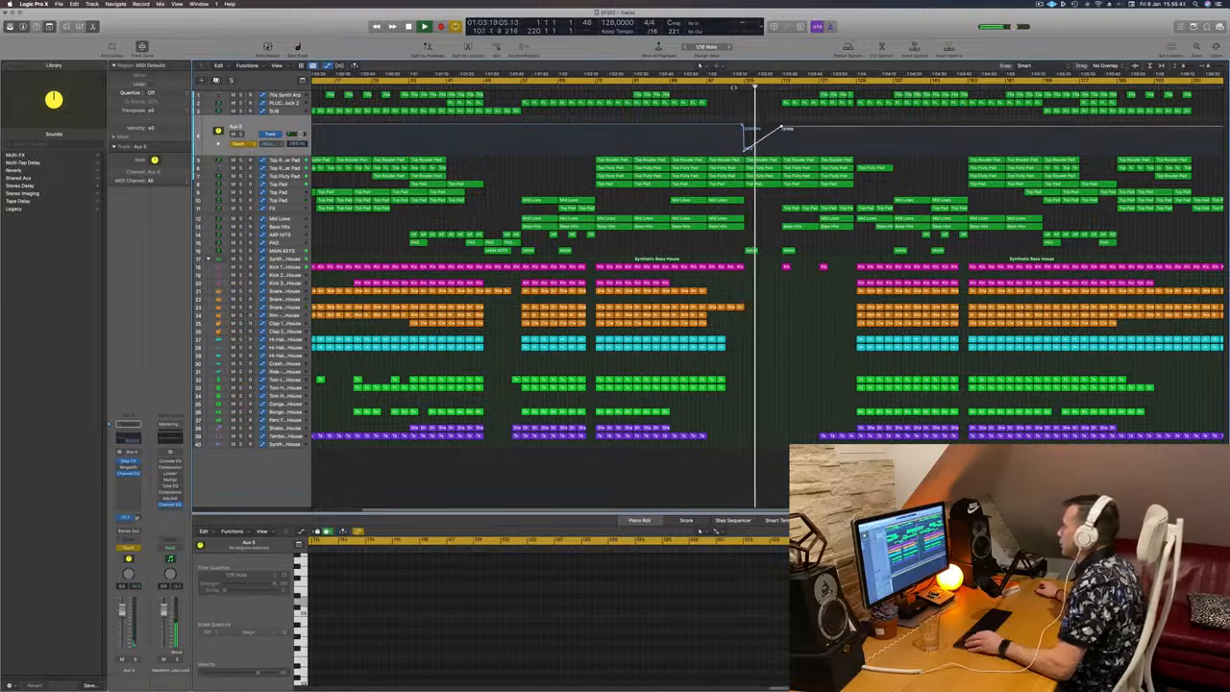
# Step: Shift the low point of the Aux 5 high cut automation slightly later, just after bar 105, and replay the transition
pyautogui.click(735, 87)
pyautogui.press('super+Right')
pyautogui.press('super+Right')
pyautogui.press('super+Right')
pyautogui.press('super+Right')
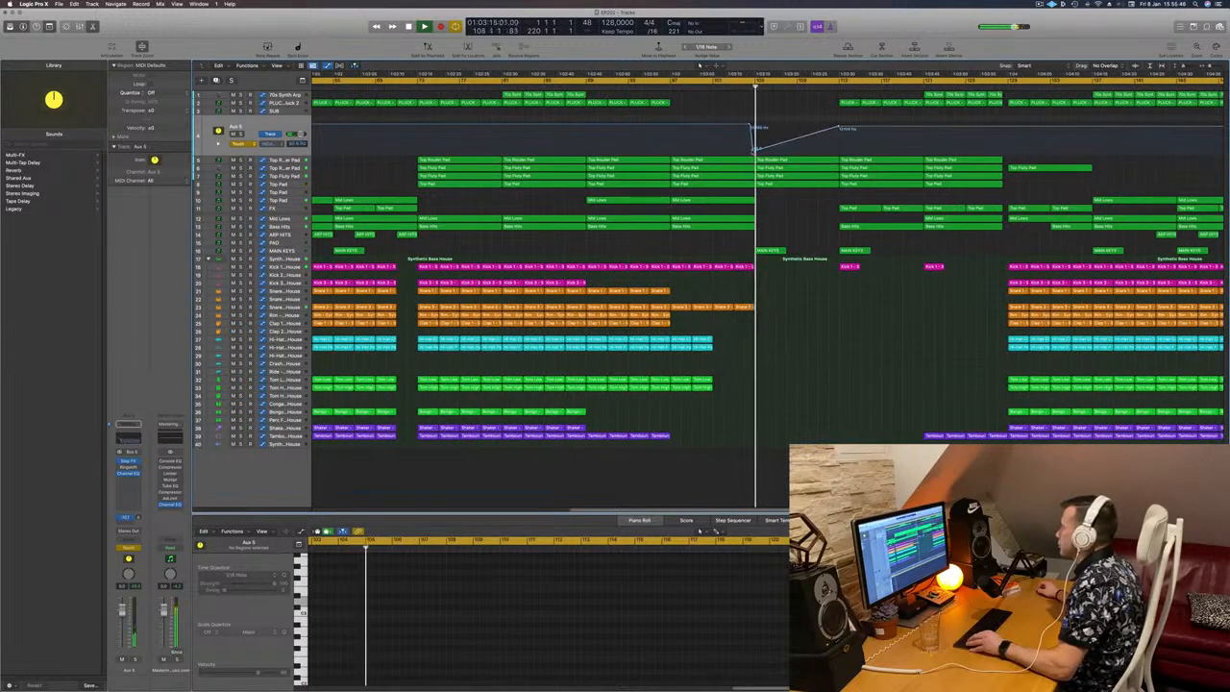
pyautogui.moveTo(752, 151); pyautogui.dragTo(754, 151)
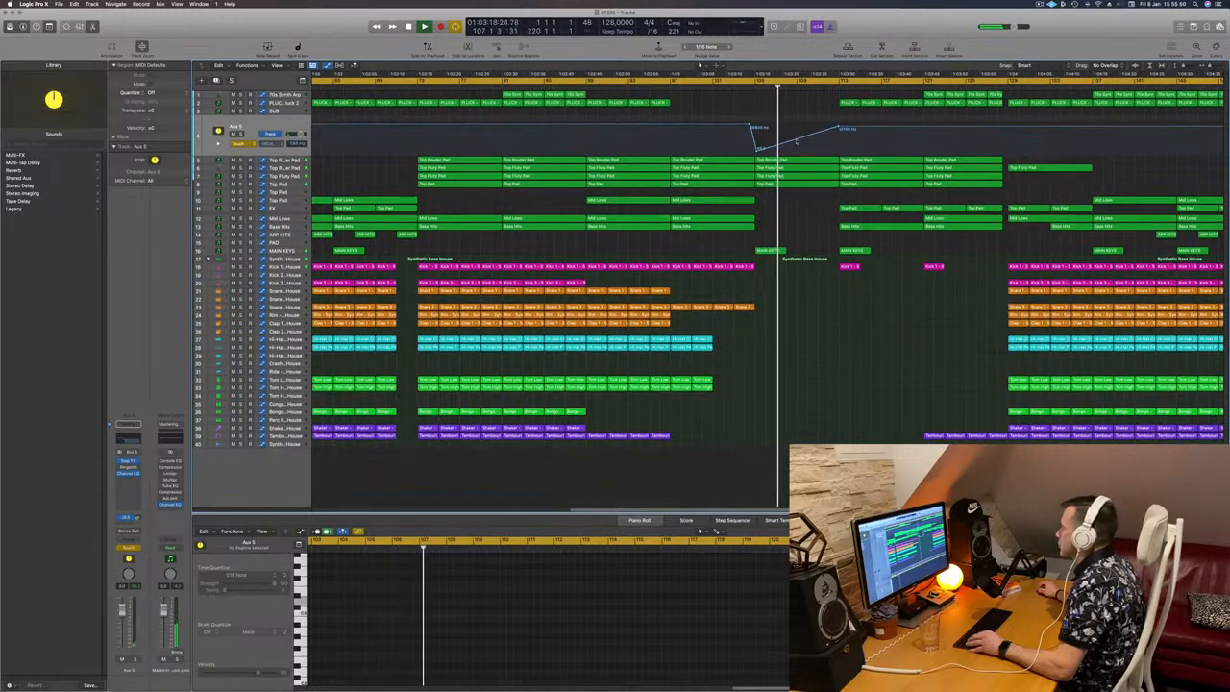
pyautogui.click(798, 140)
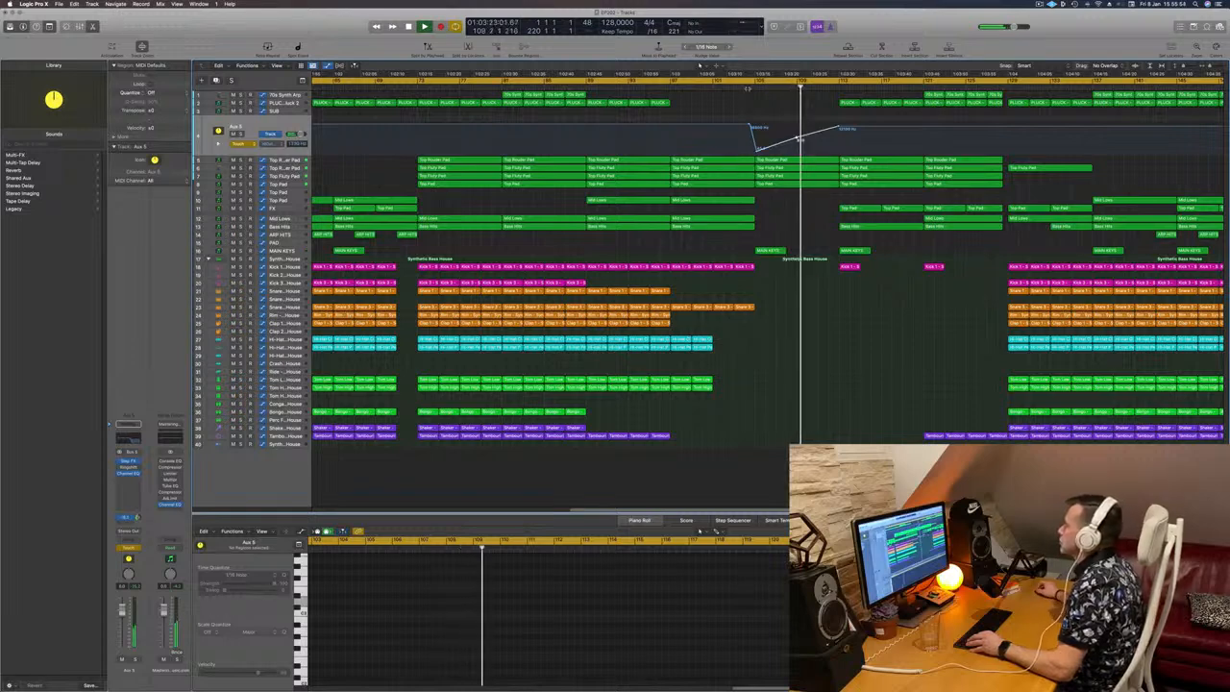
pyautogui.click(745, 87)
# Step: Solo and unsolo the second Top Rouder Pad track to identify its part in the break, and replay from bar 105
pyautogui.click(296, 185)
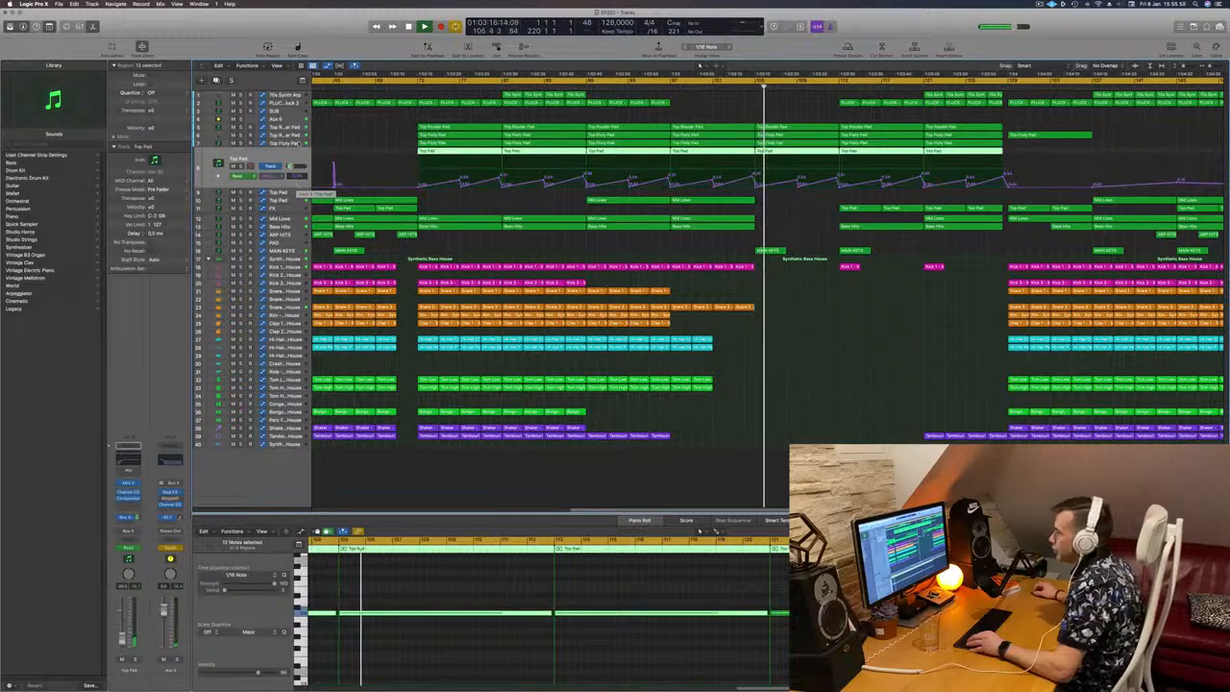
pyautogui.click(294, 144)
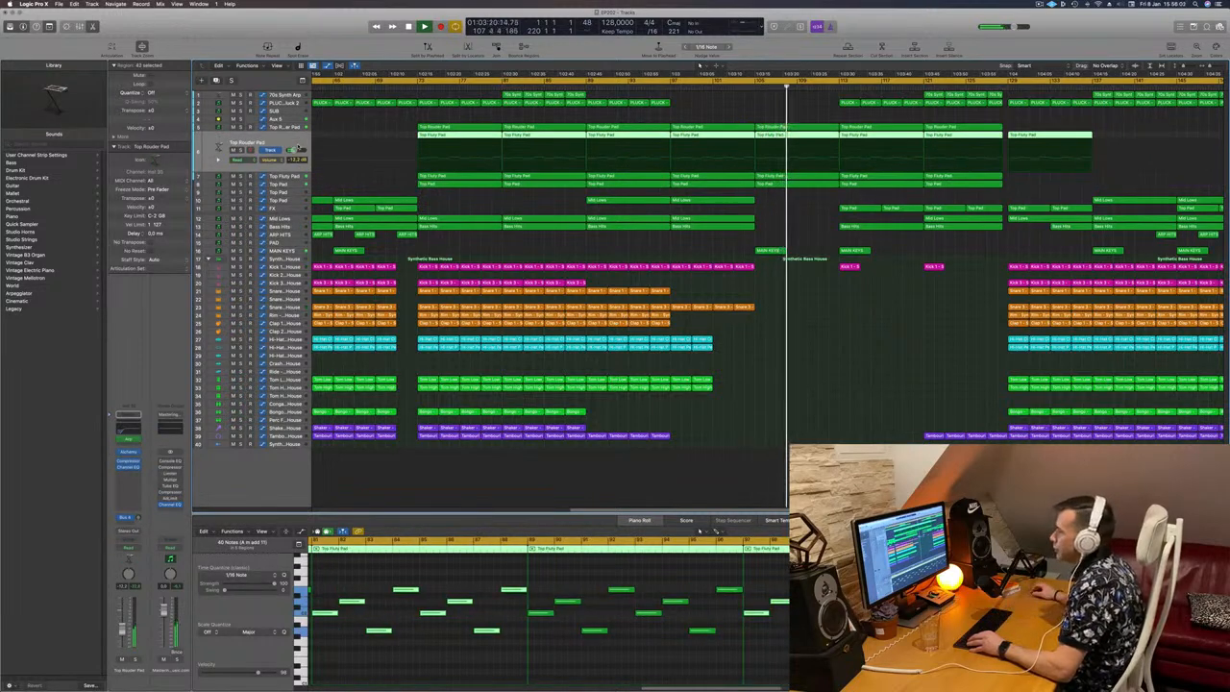
pyautogui.press('s')
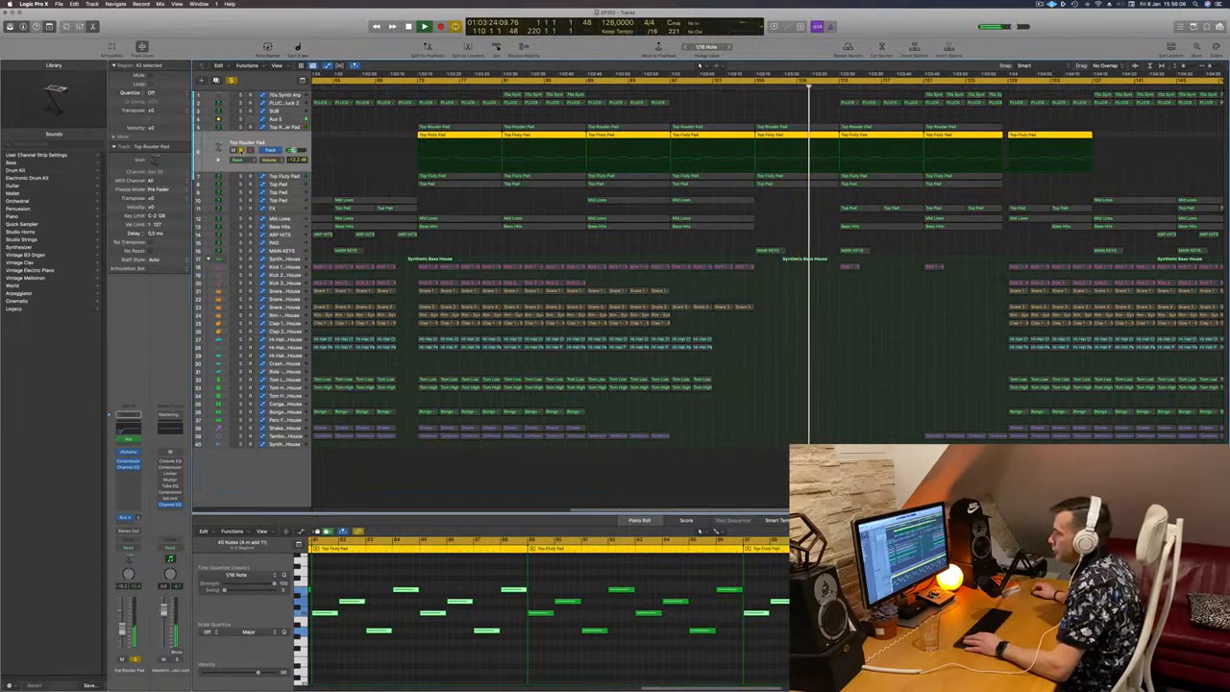
pyautogui.press('s')
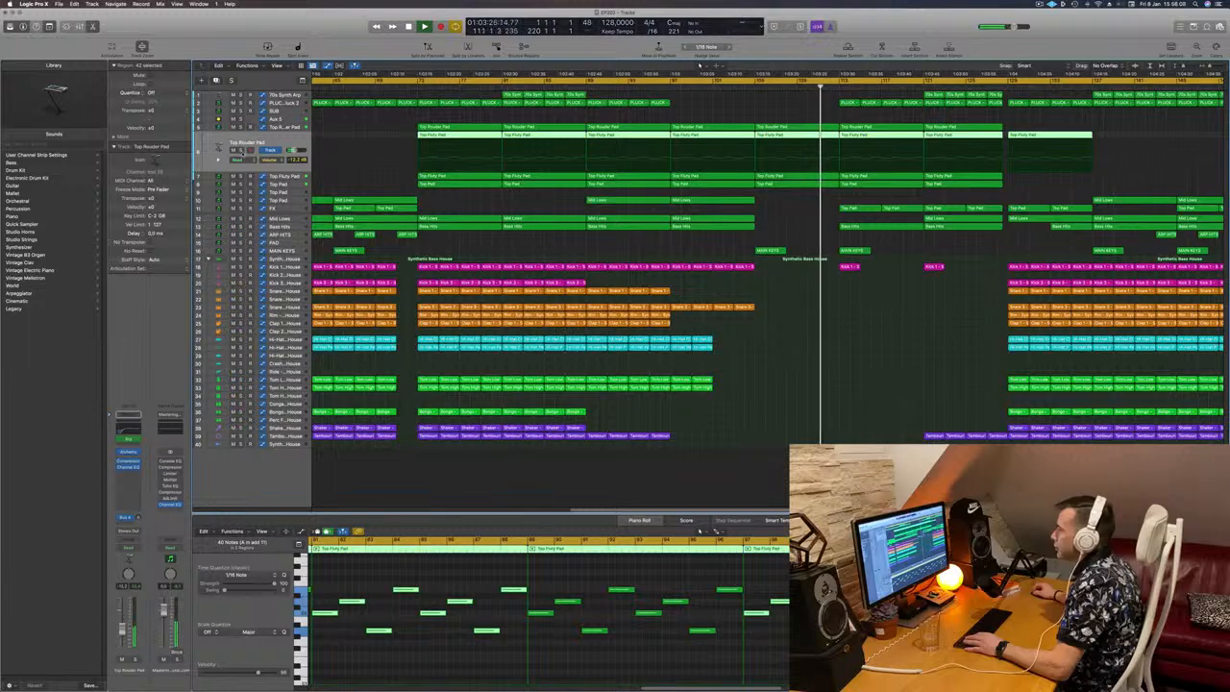
pyautogui.press('s')
pyautogui.press('s')
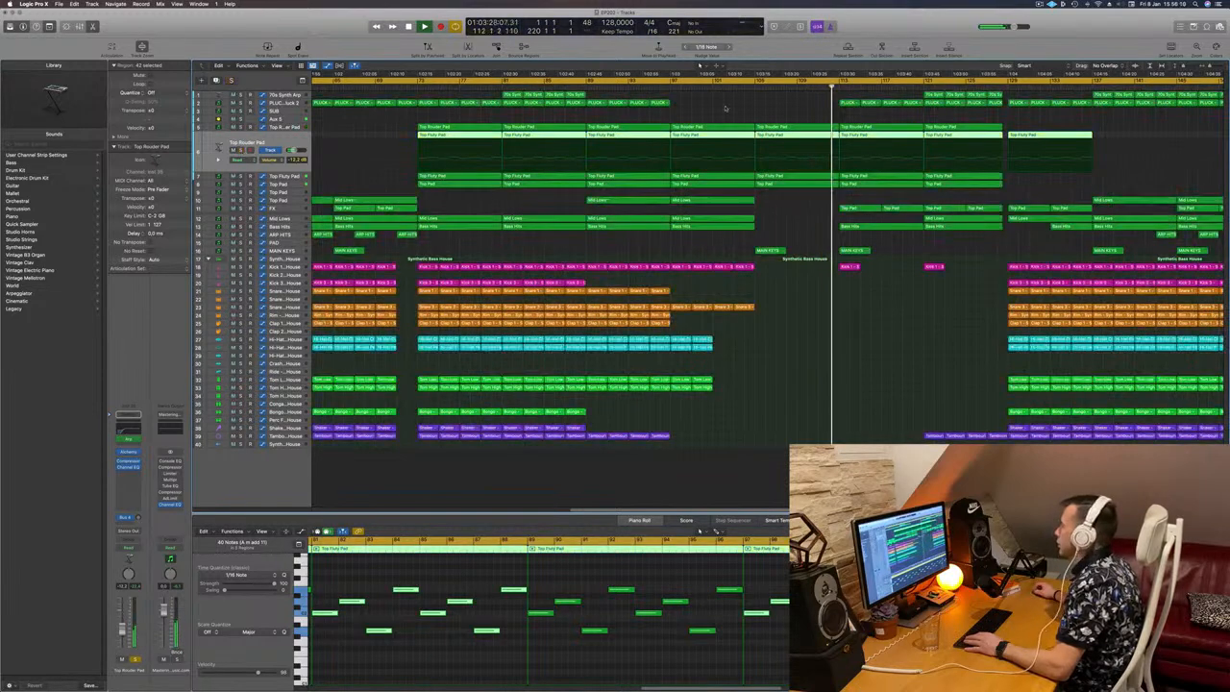
pyautogui.click(755, 84)
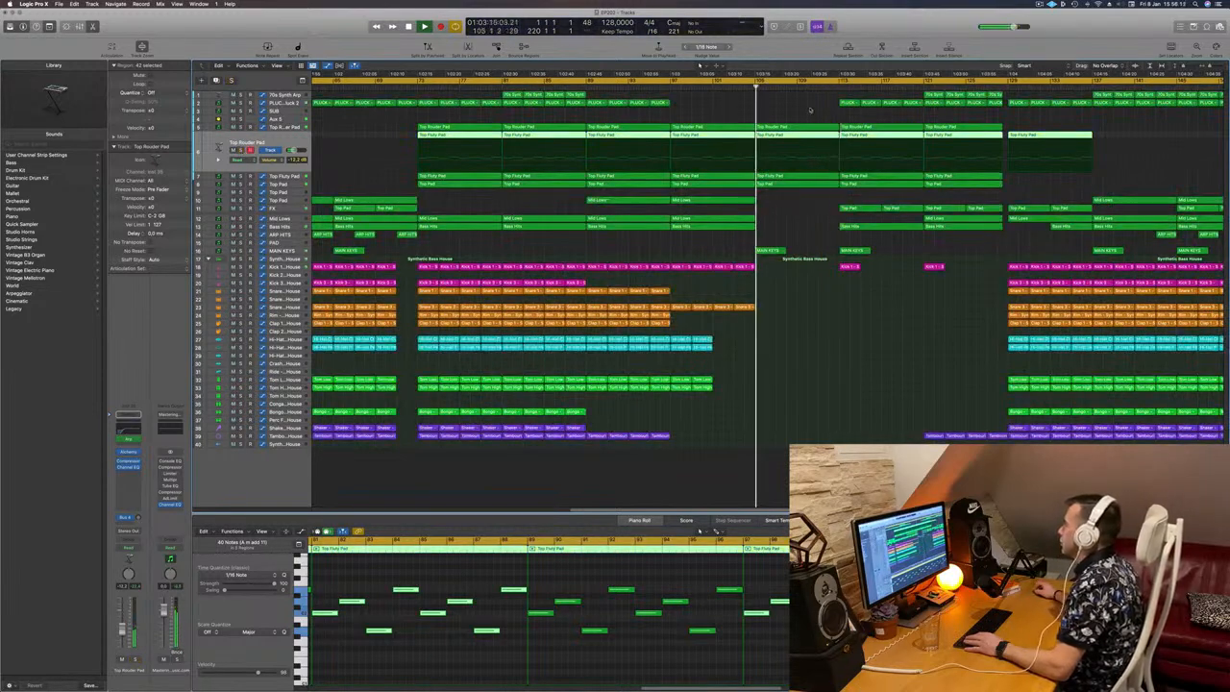
# Step: Split the Top Fluty Pad region on the second Top Rouder Pad track at about bar 109 and delete its first half
pyautogui.click(810, 111)
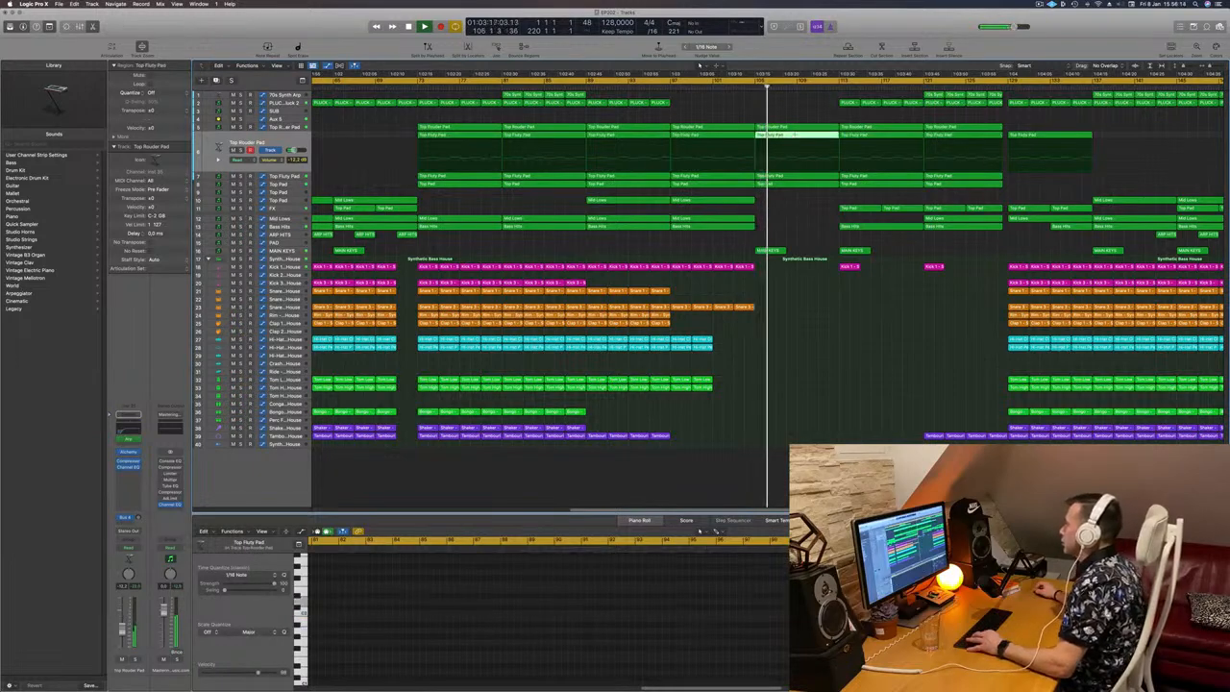
pyautogui.keyDown('super'); pyautogui.doubleClick(796, 135); pyautogui.keyUp('super')
pyautogui.press('BackSpace')
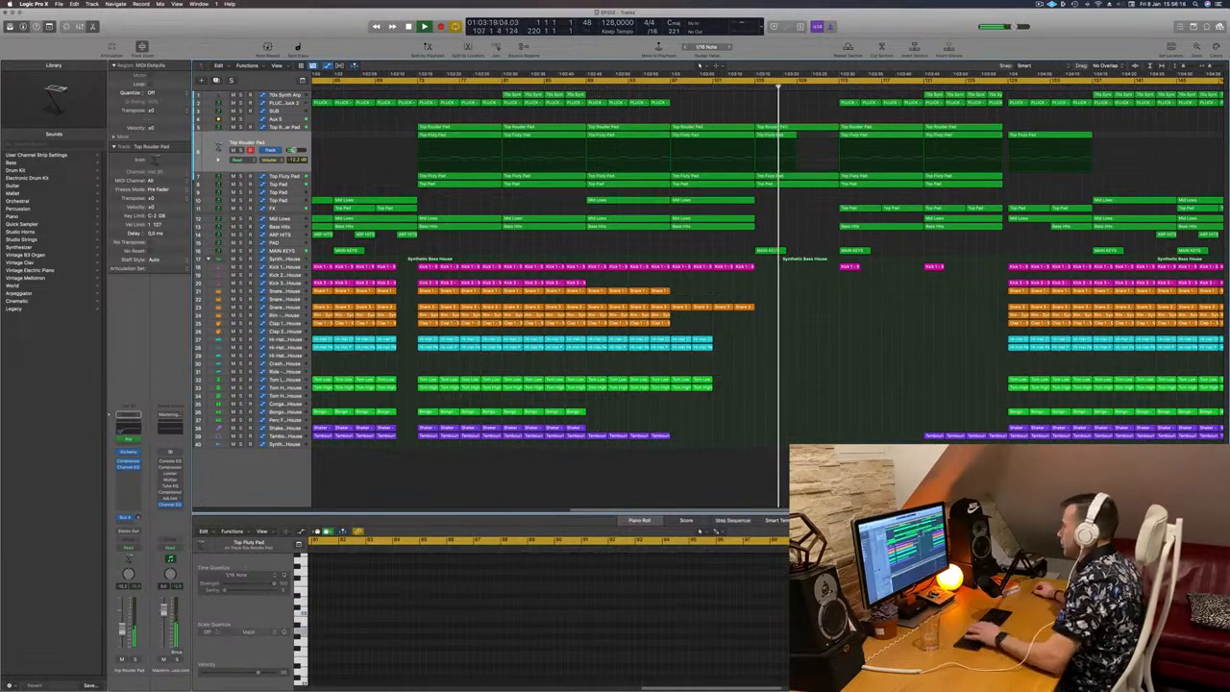
pyautogui.press('super+z')
pyautogui.click(773, 135)
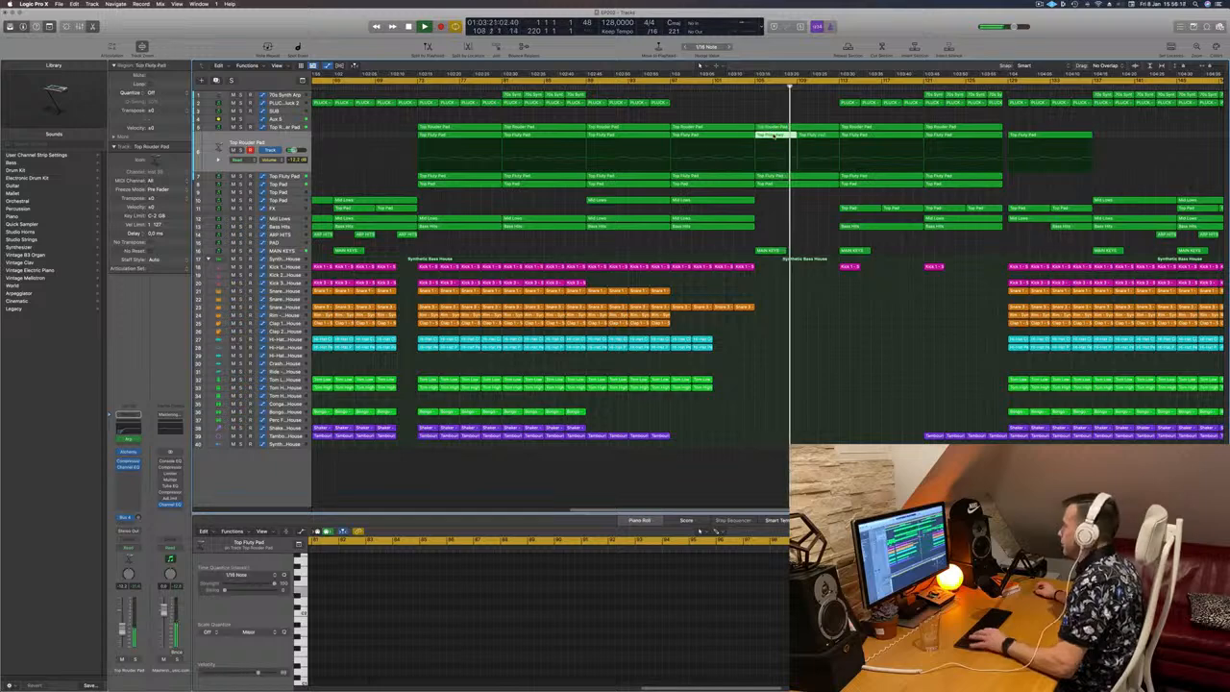
pyautogui.press('BackSpace')
pyautogui.click(744, 87)
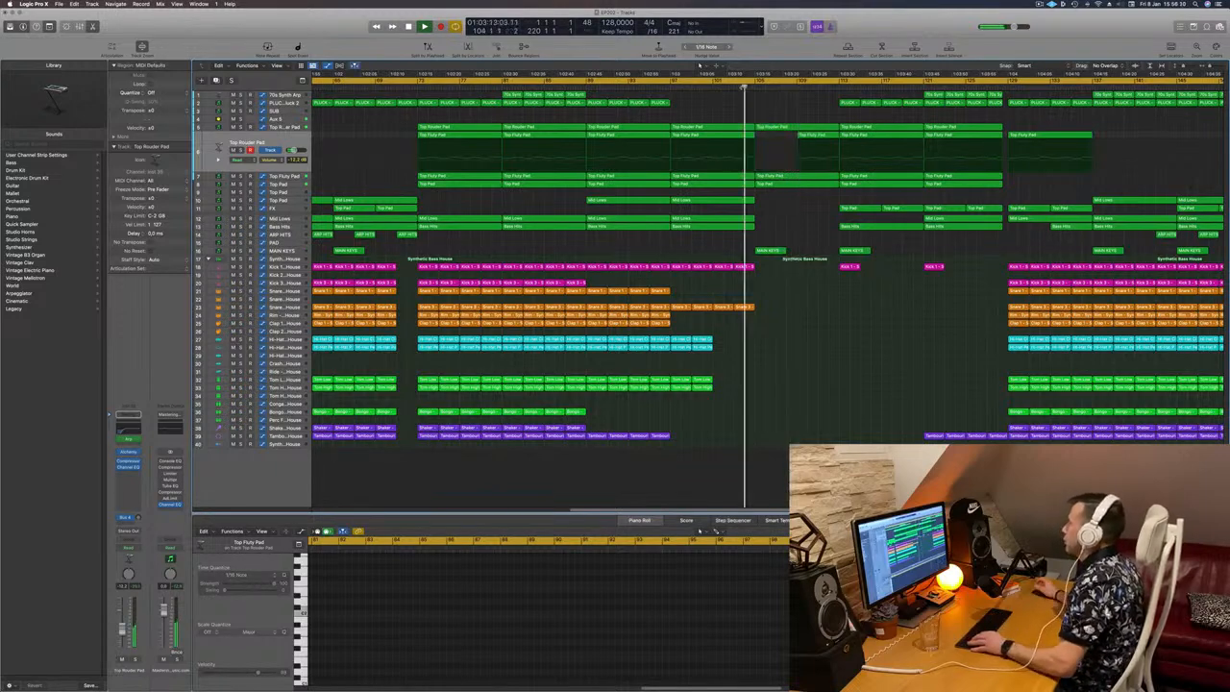
# Step: Listen to the transition around bar 105 and examine the Aux 5 high cut automation against it
pyautogui.scroll(2, 782, 109)
pyautogui.scroll(-3, 783, 109)
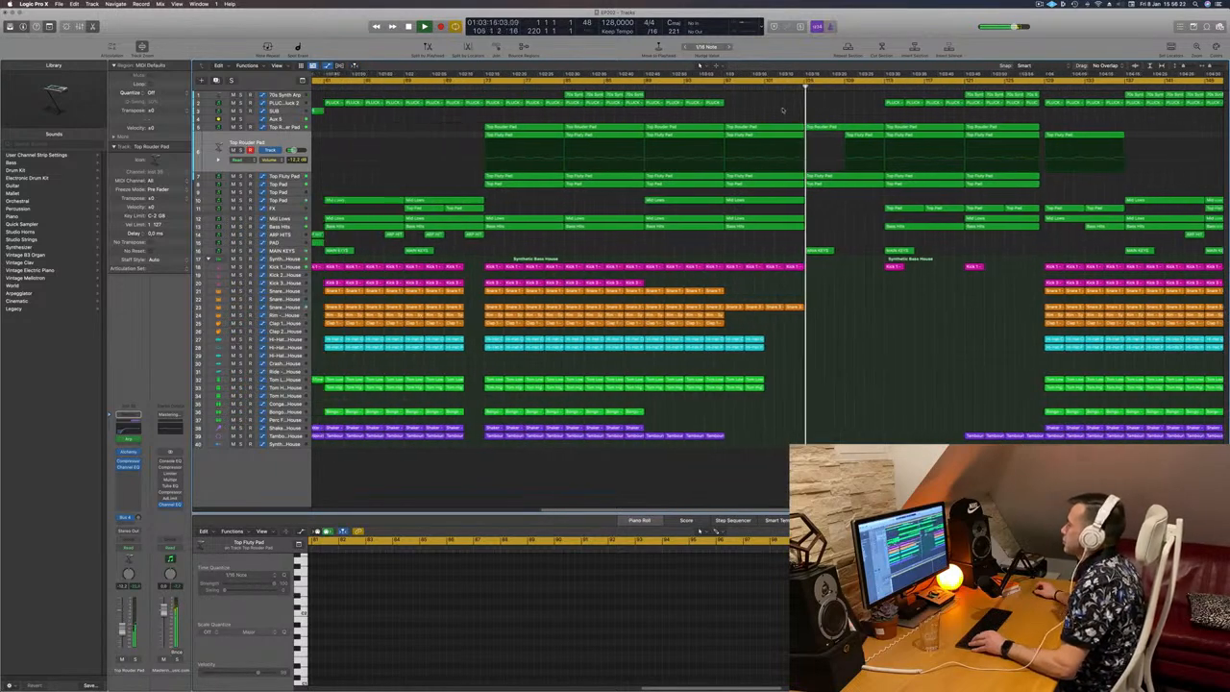
pyautogui.hscroll(-1, 782, 111)
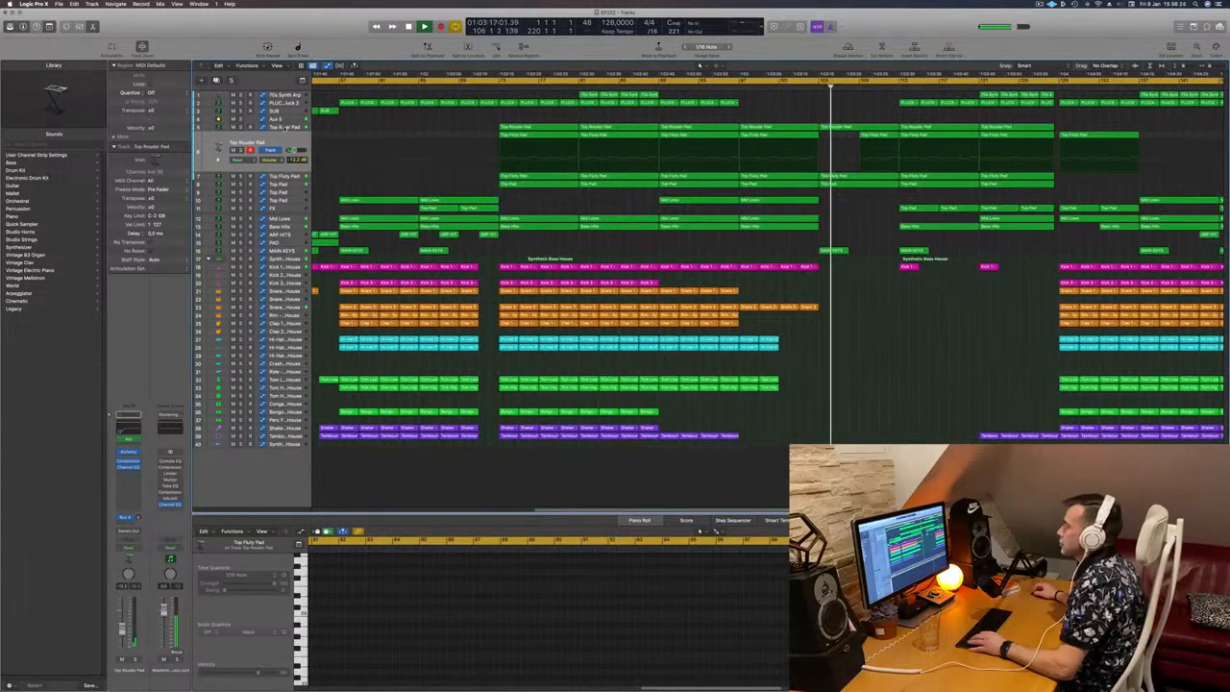
pyautogui.click(285, 126)
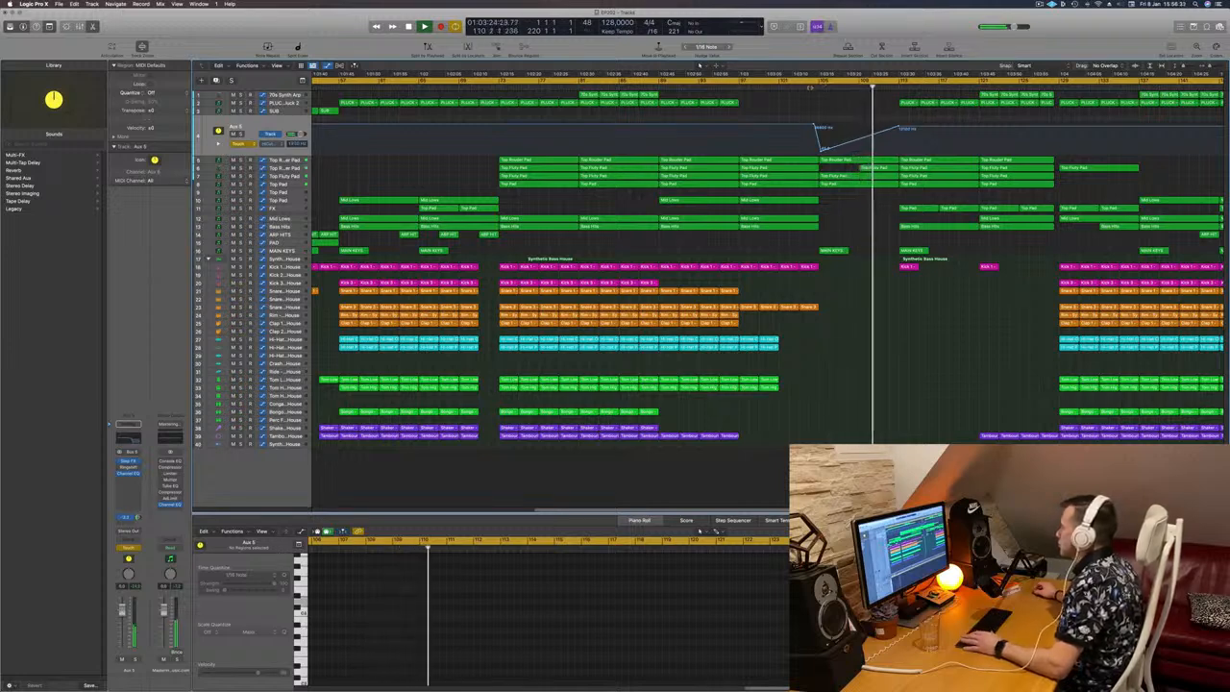
pyautogui.click(810, 88)
# Step: Review the Top Rouder Pad, Top Fluty Pad and Top Pad tracks while replaying the break from about bar 104
pyautogui.click(286, 161)
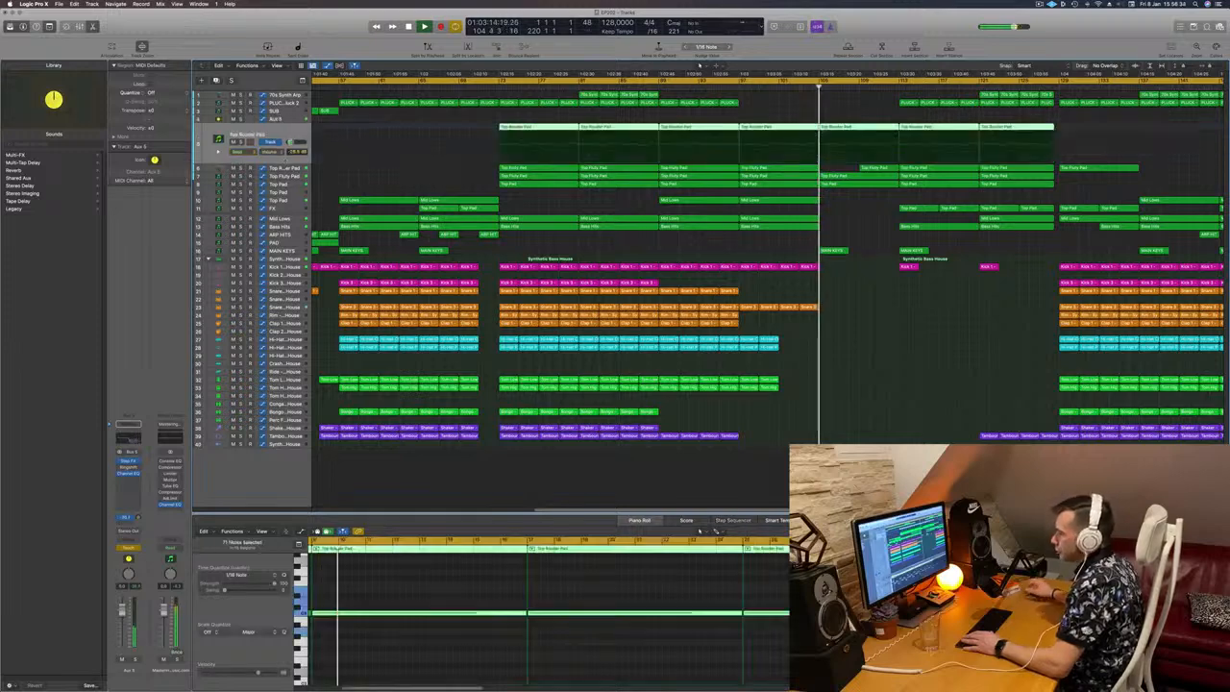
pyautogui.click(288, 169)
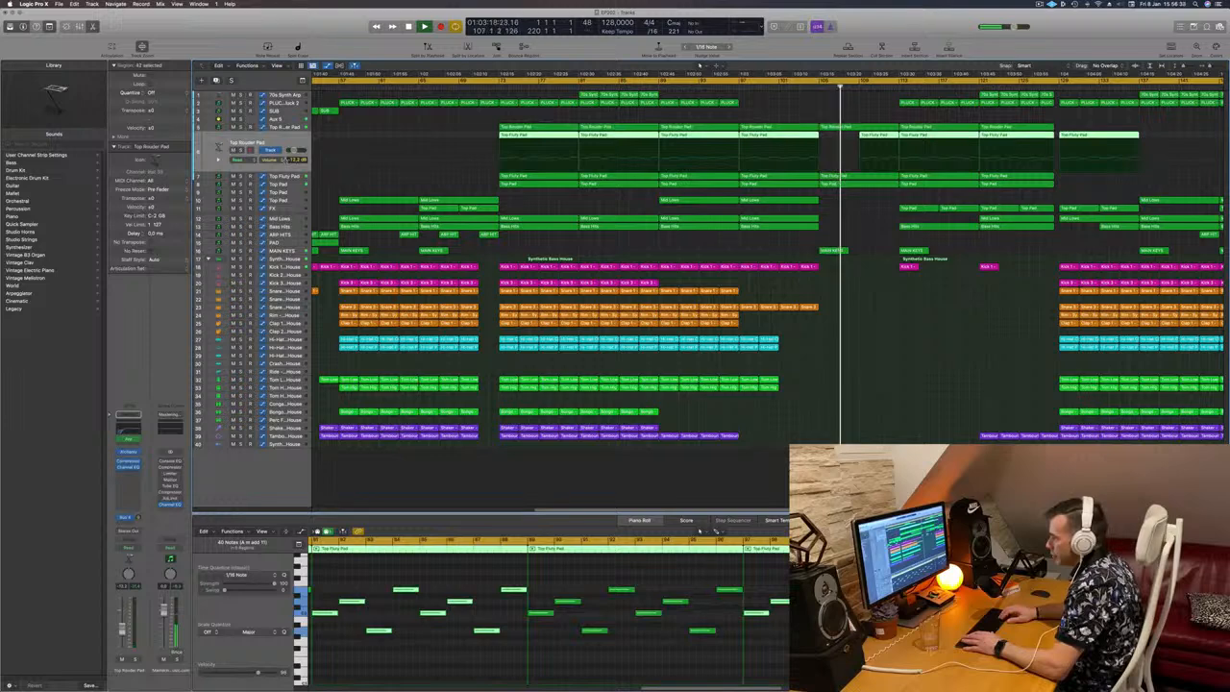
pyautogui.press('Up')
pyautogui.press('Down')
pyautogui.press('Down')
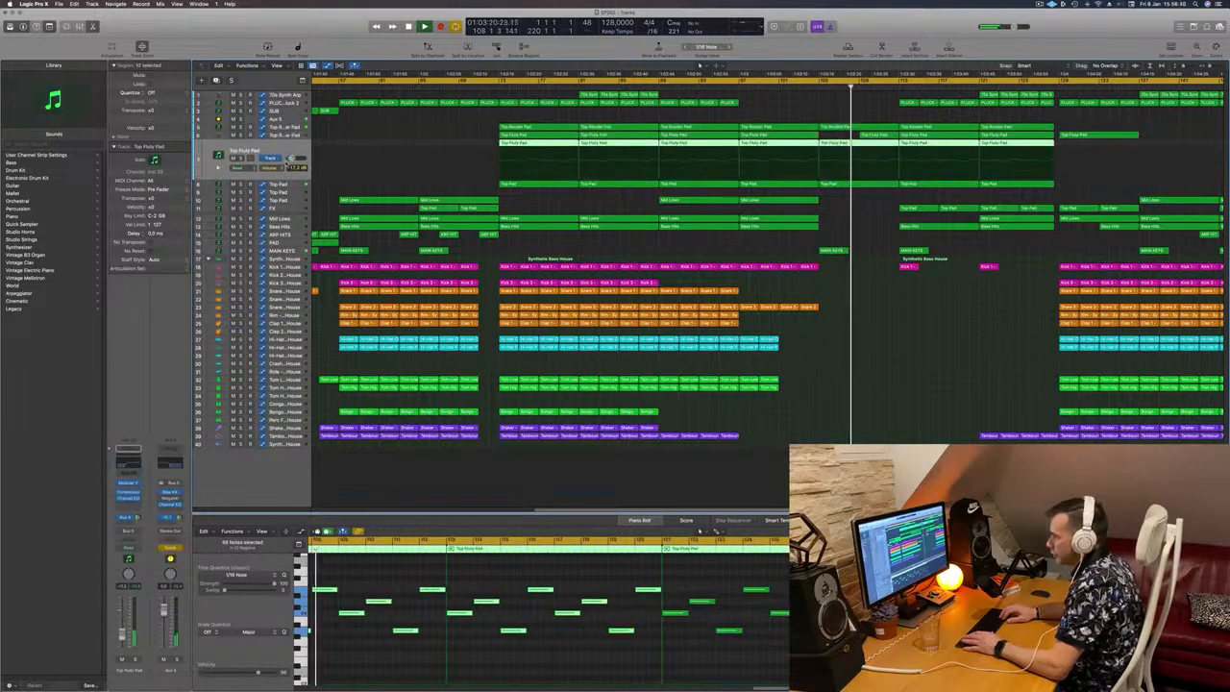
pyautogui.press('Down')
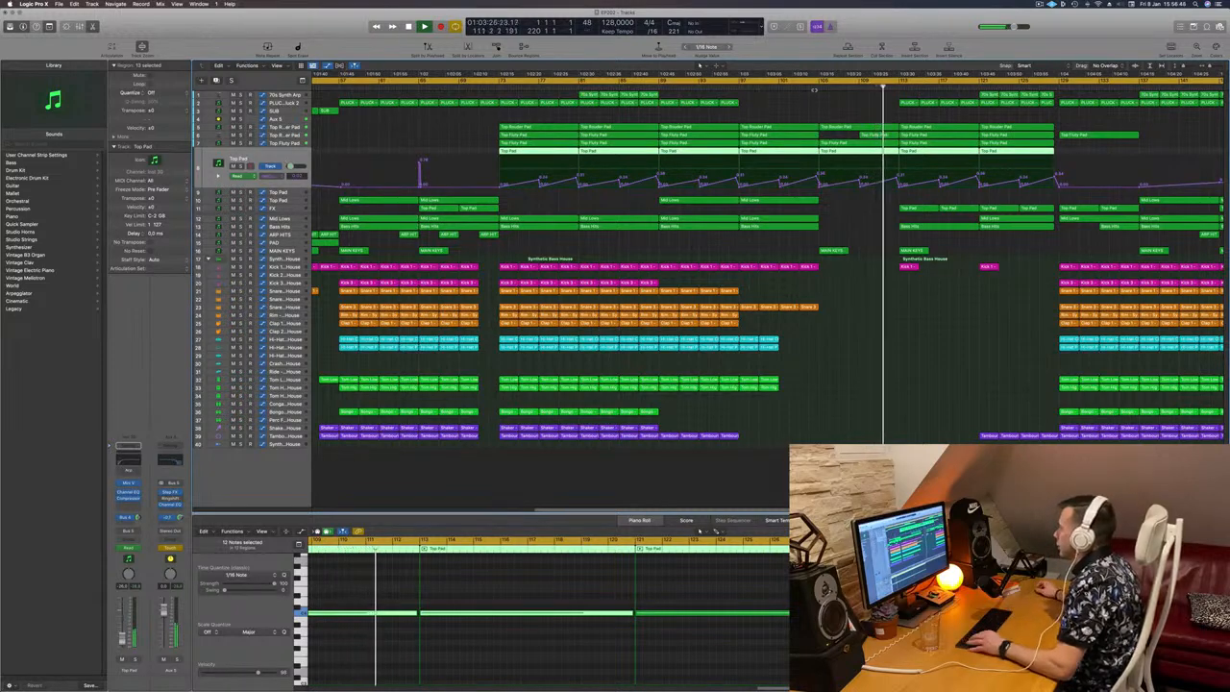
pyautogui.press('super+Left')
pyautogui.press('super+Left')
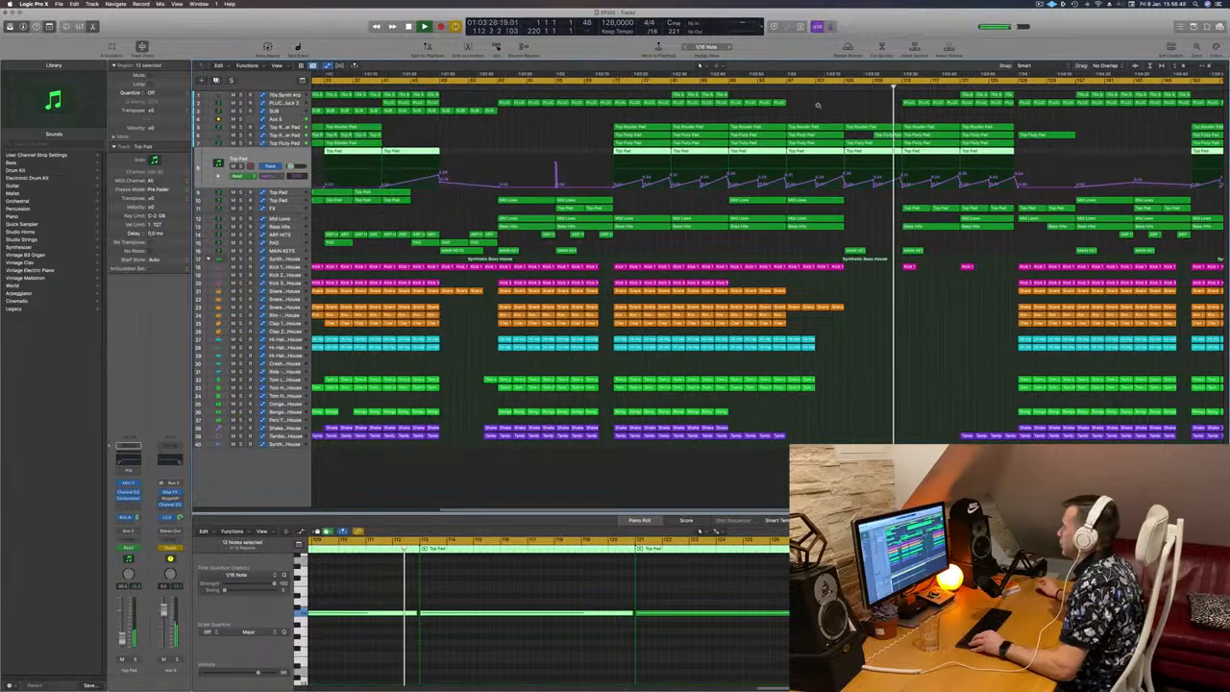
pyautogui.press('super+Left')
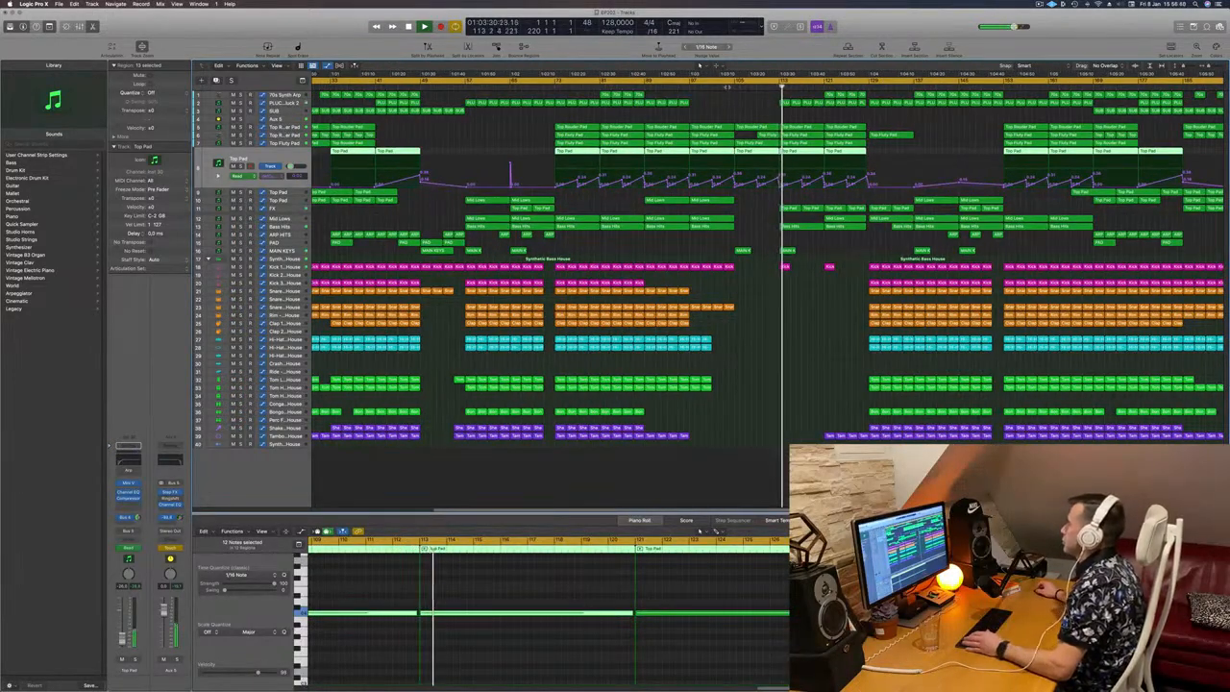
pyautogui.click(727, 87)
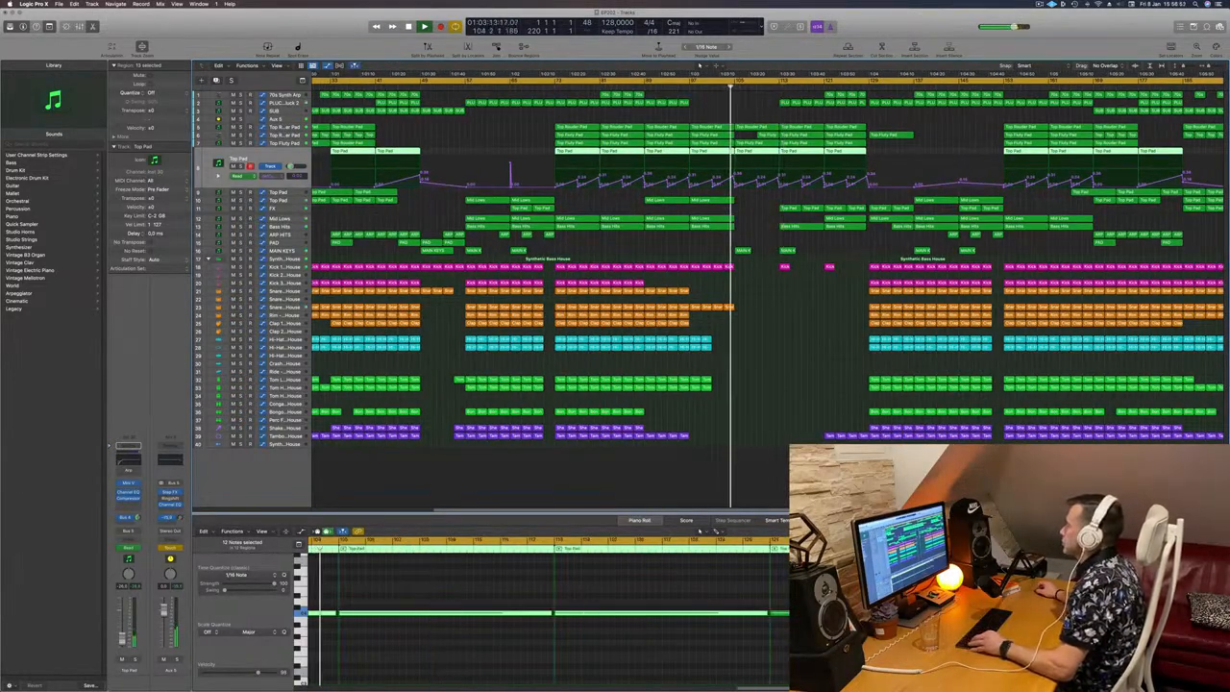
pyautogui.press('super+Right')
pyautogui.press('super+Left')
pyautogui.press('super+Left')
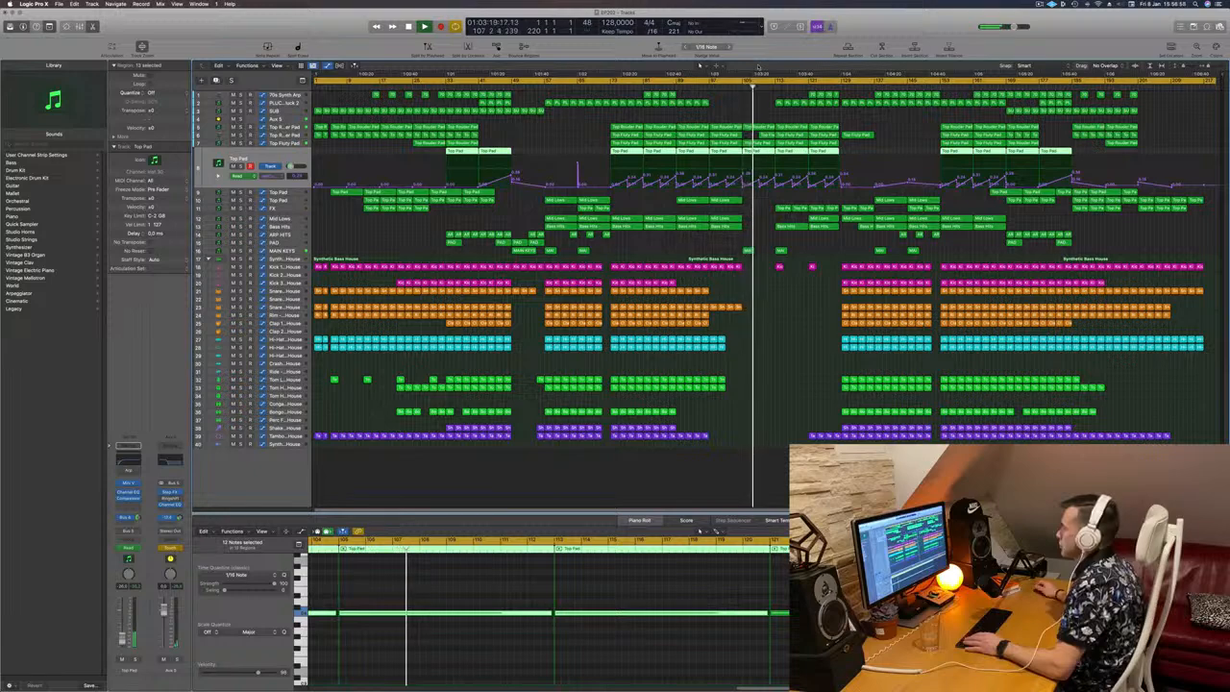
# Step: Raise the end of the Aux 5 high cut ramp at about bar 113 and set the track's automation mode to Read
pyautogui.click(277, 119)
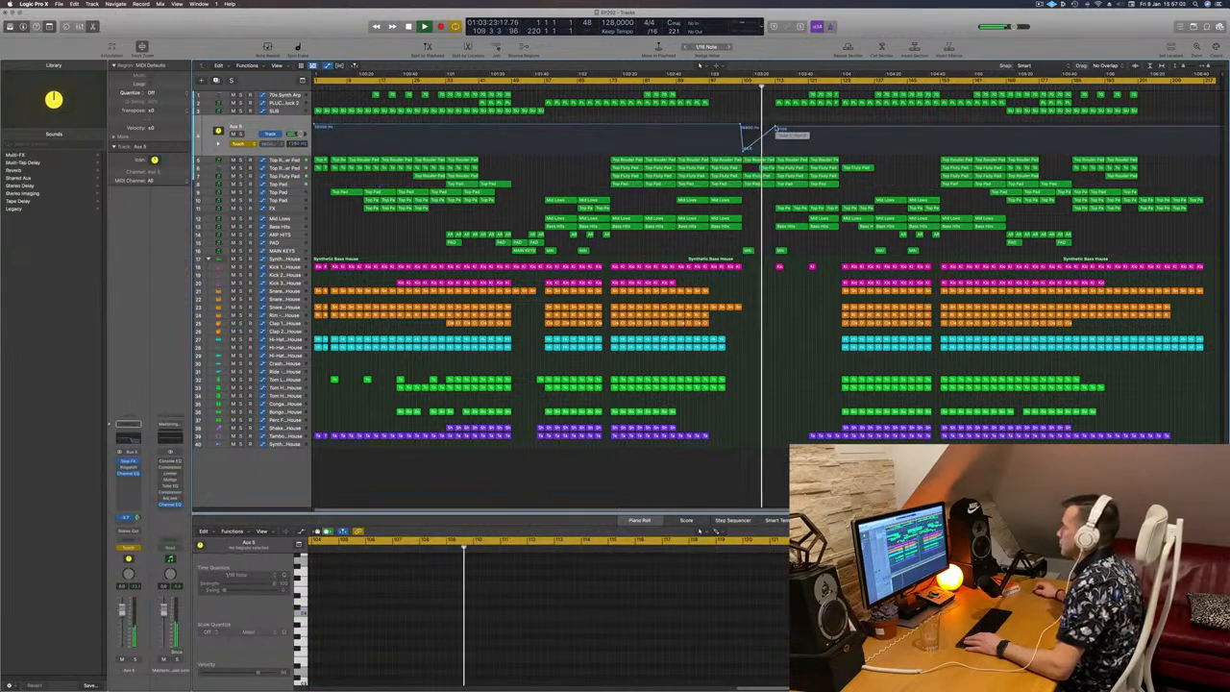
pyautogui.moveTo(776, 127); pyautogui.dragTo(775, 123)
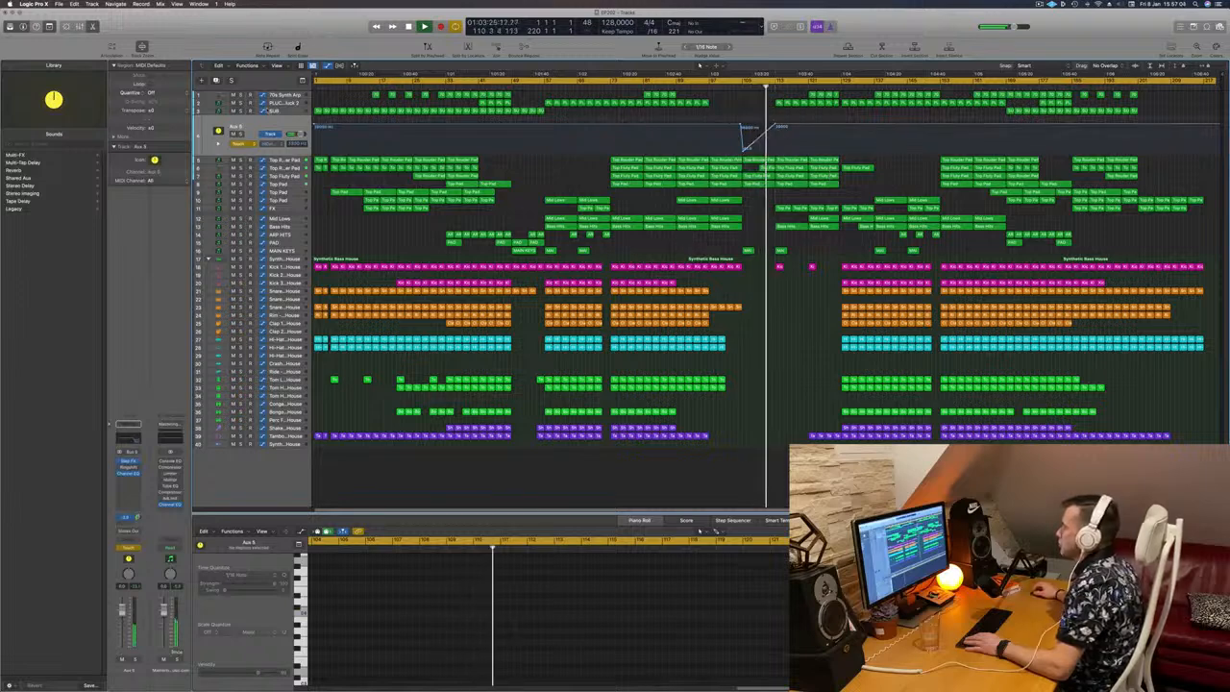
pyautogui.click(246, 144)
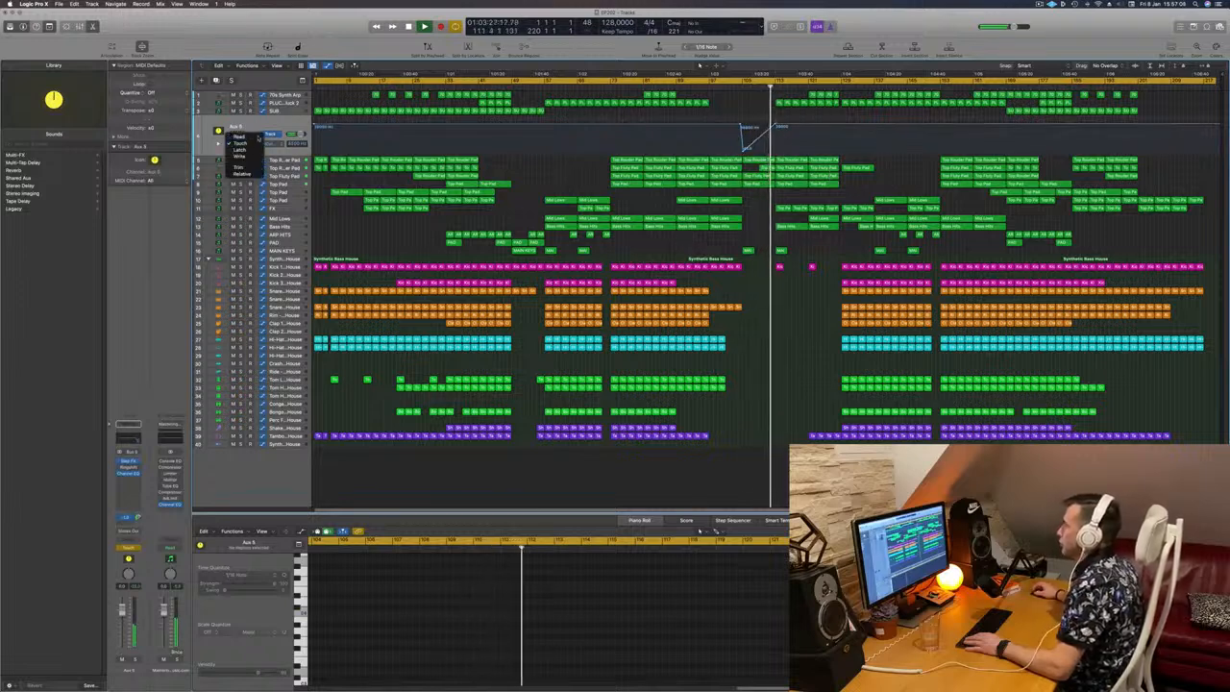
pyautogui.click(243, 136)
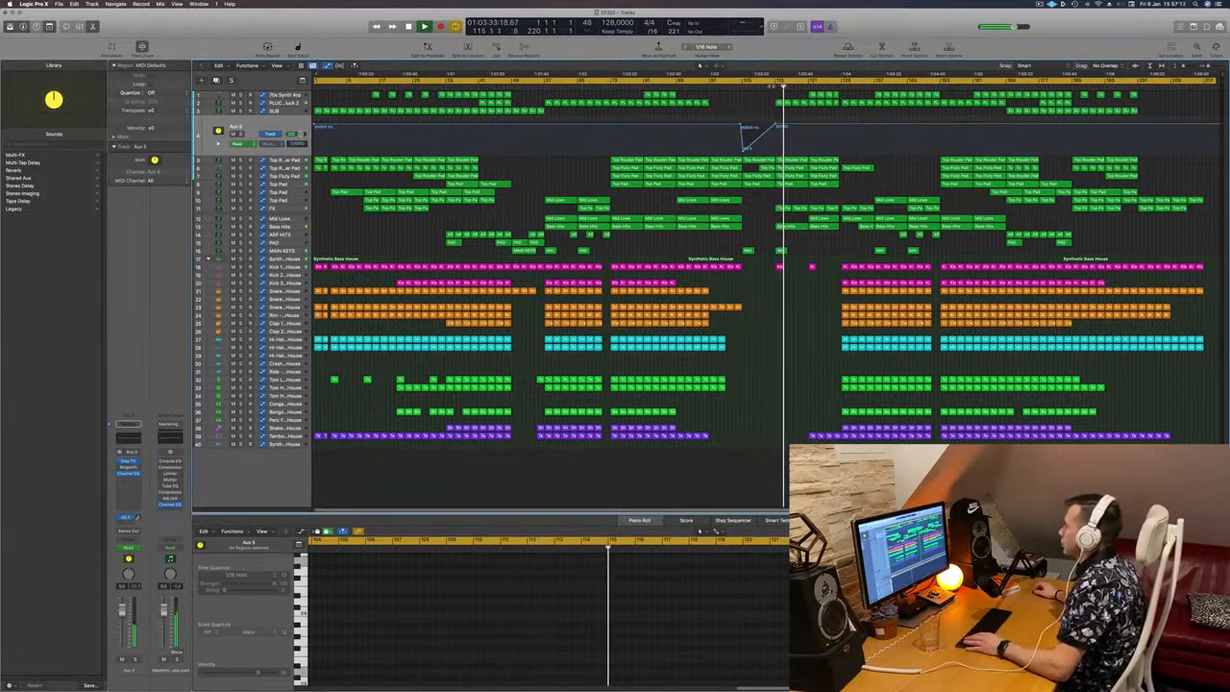
pyautogui.click(771, 87)
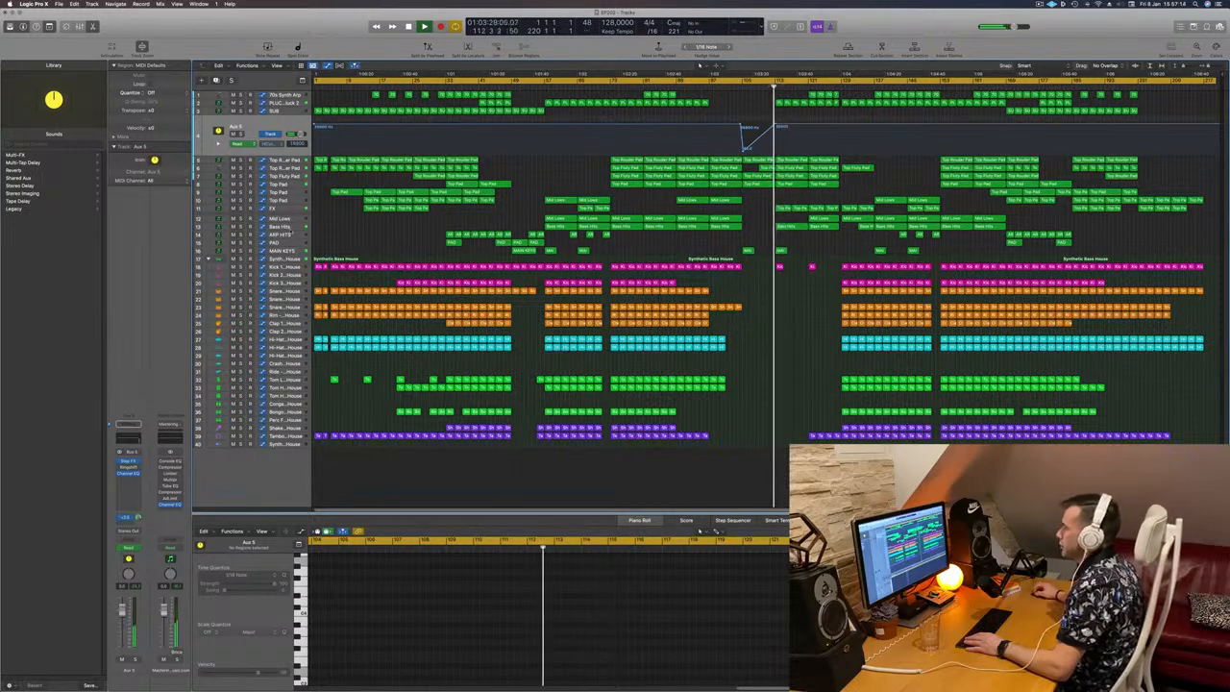
# Step: Mute and unmute the Bass Hits track during playback to compare the break with and without it
pyautogui.click(304, 225)
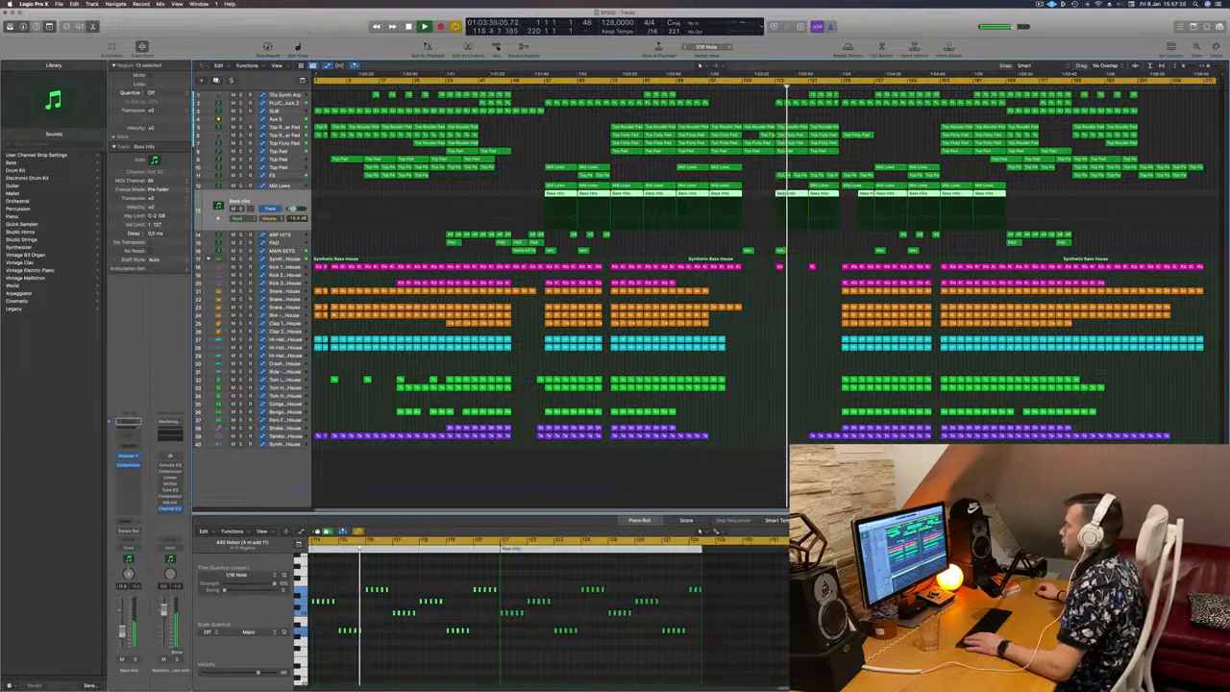
pyautogui.click(122, 659)
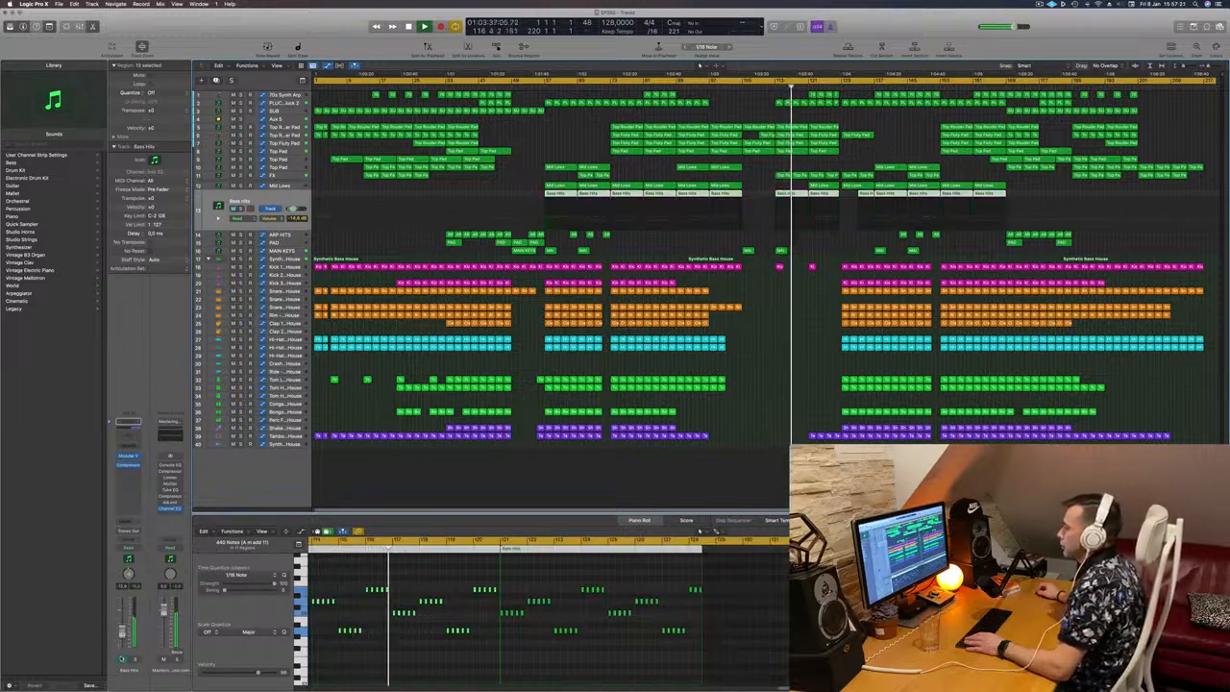
pyautogui.click(122, 660)
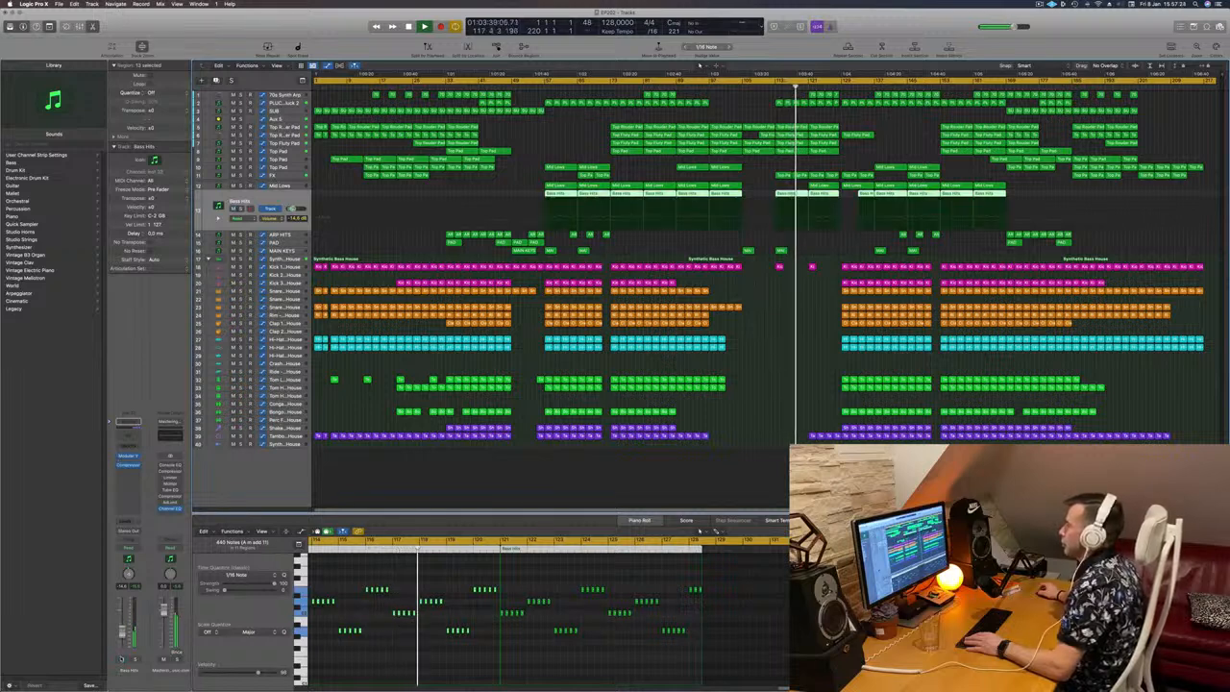
# Step: Replay the transition from about bar 104, skip ahead to about bar 113, and listen to the bass entry
pyautogui.click(739, 86)
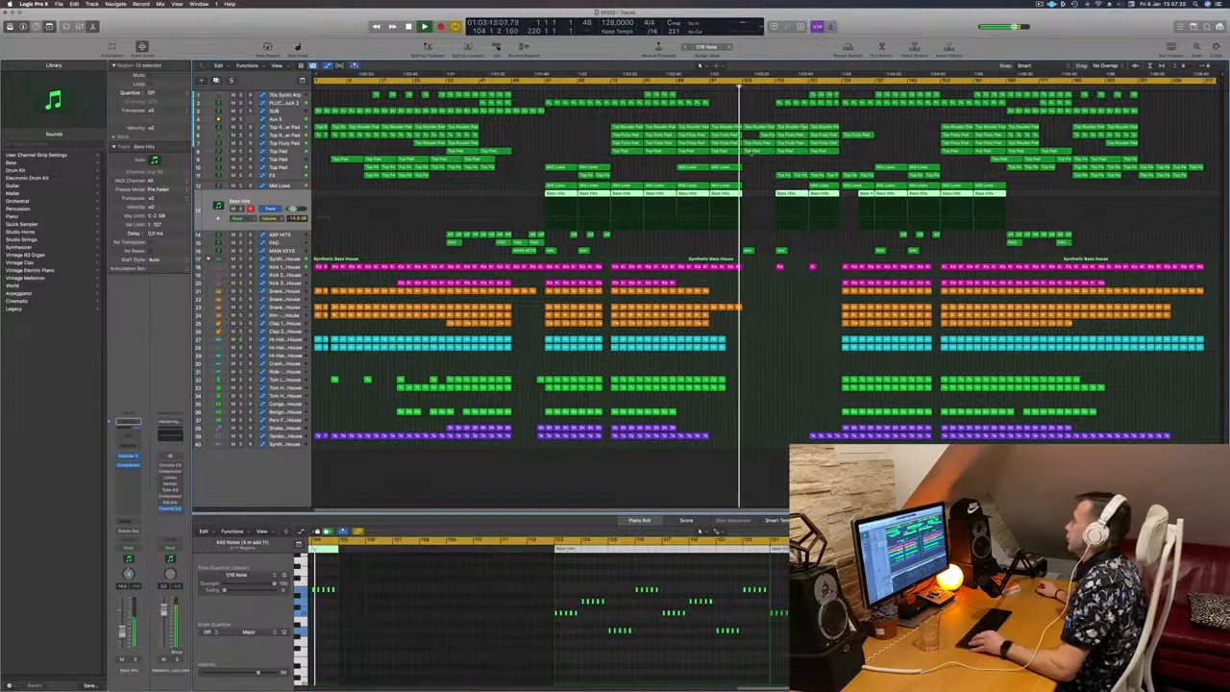
pyautogui.press('super+Right')
pyautogui.press('super+Right')
pyautogui.press('super+Right')
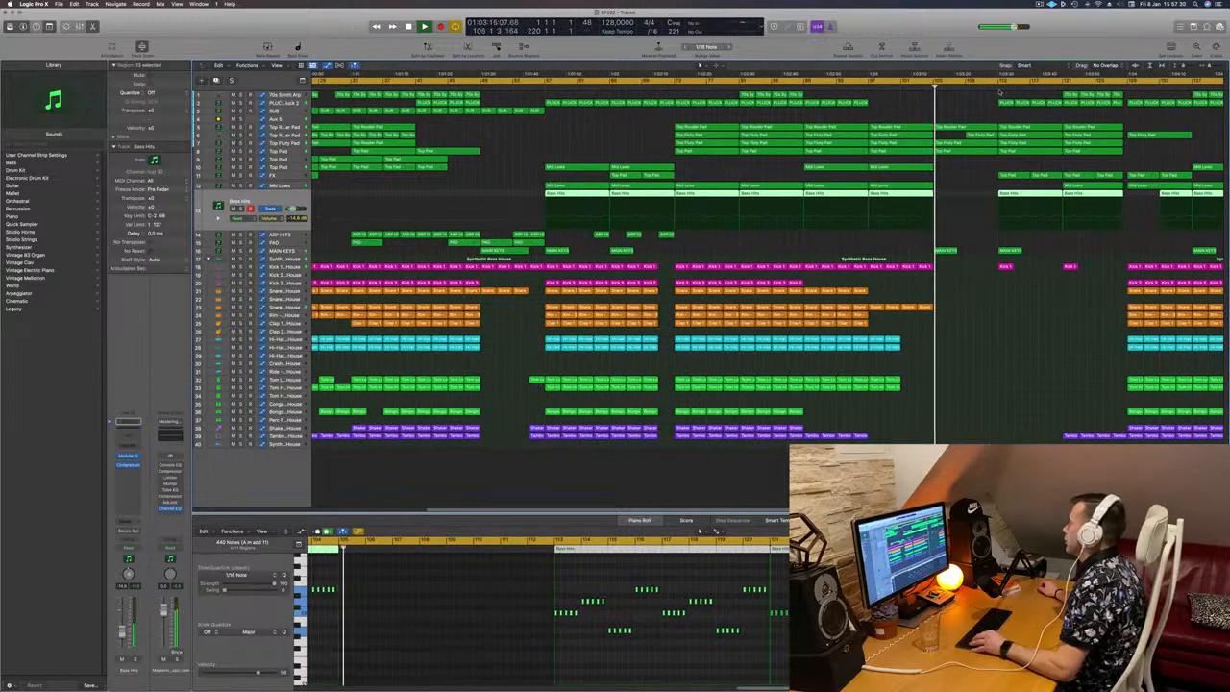
pyautogui.click(998, 86)
pyautogui.press('super+Left')
pyautogui.press('super+Left')
pyautogui.press('super+Left')
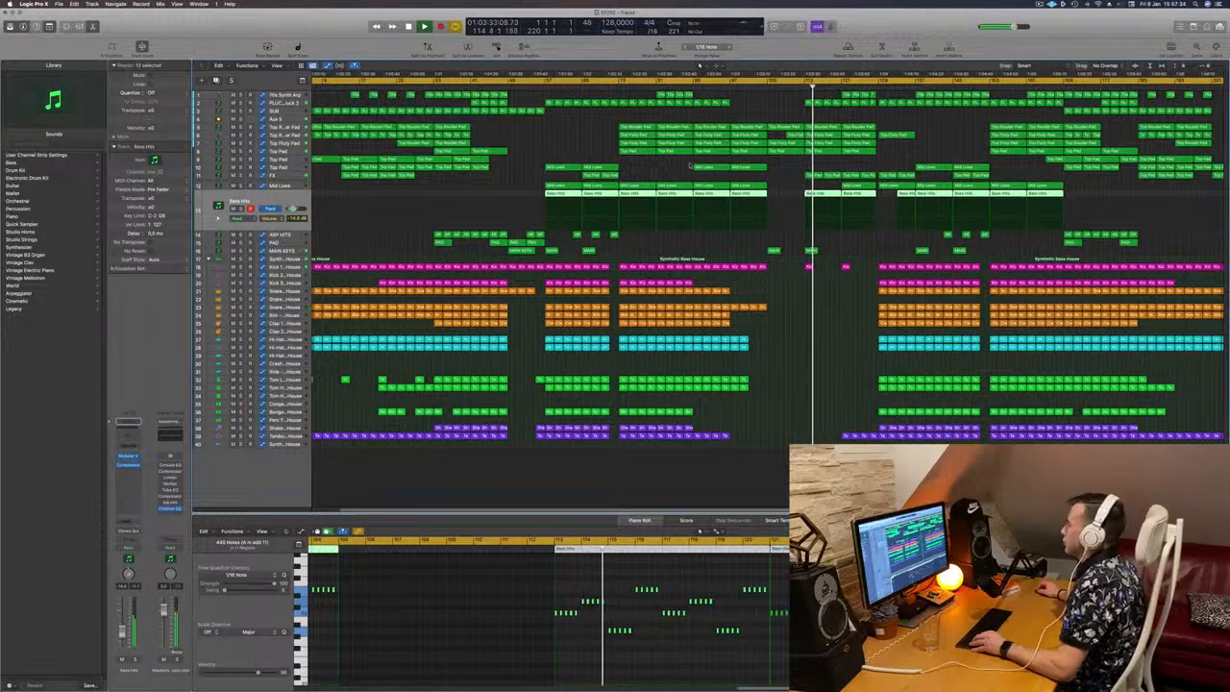
# Step: Delete the 70s Synth Arp regions between about bars 121 and 128
pyautogui.press('super+Left')
pyautogui.click(771, 166)
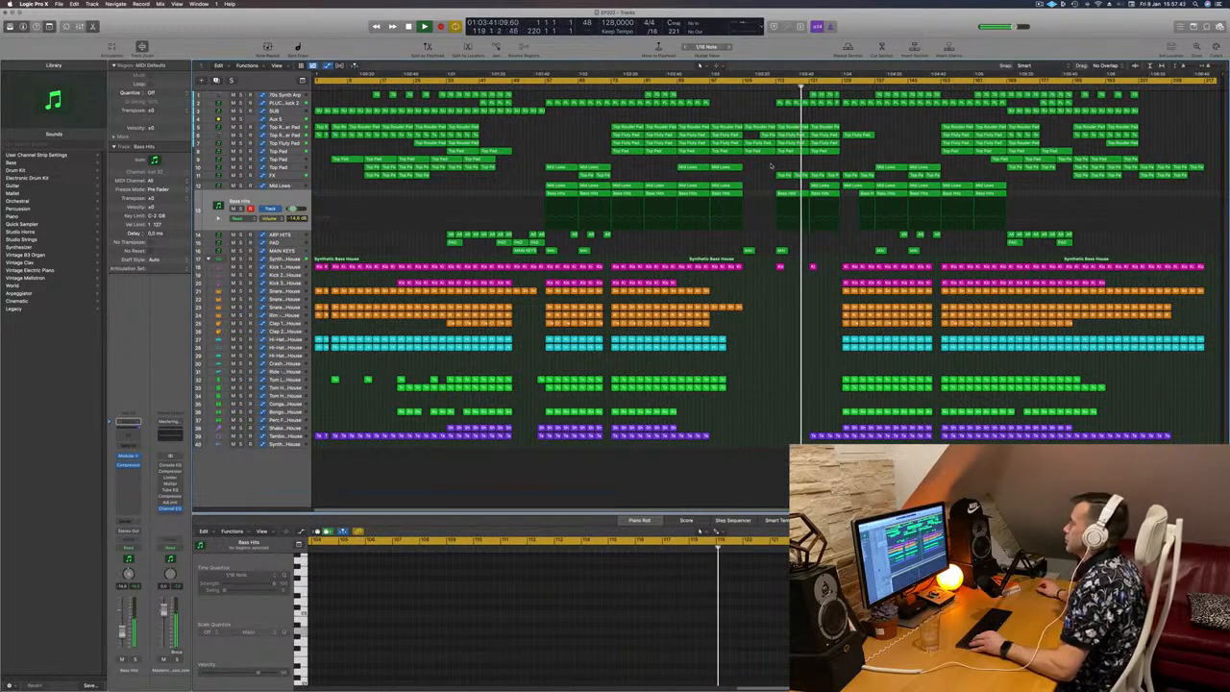
pyautogui.click(815, 94)
pyautogui.press('Delete')
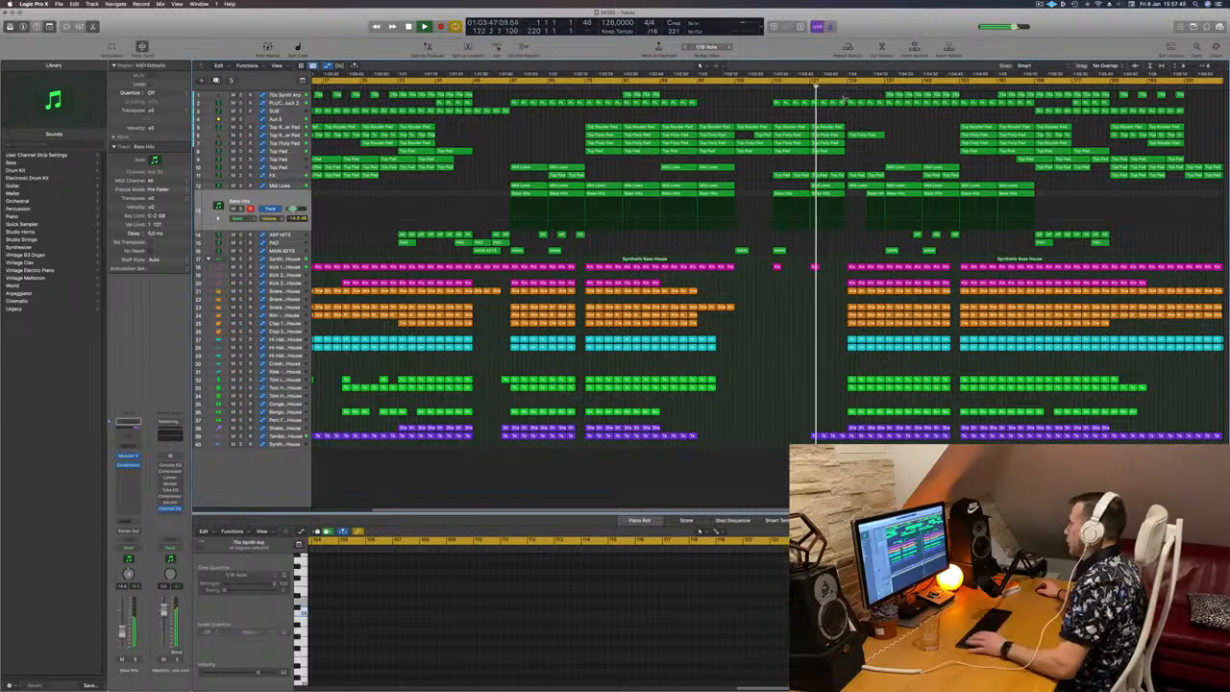
# Step: Delete the 70s Synth Arp regions from about bar 137 to bar 152
pyautogui.scroll(-2, 853, 96)
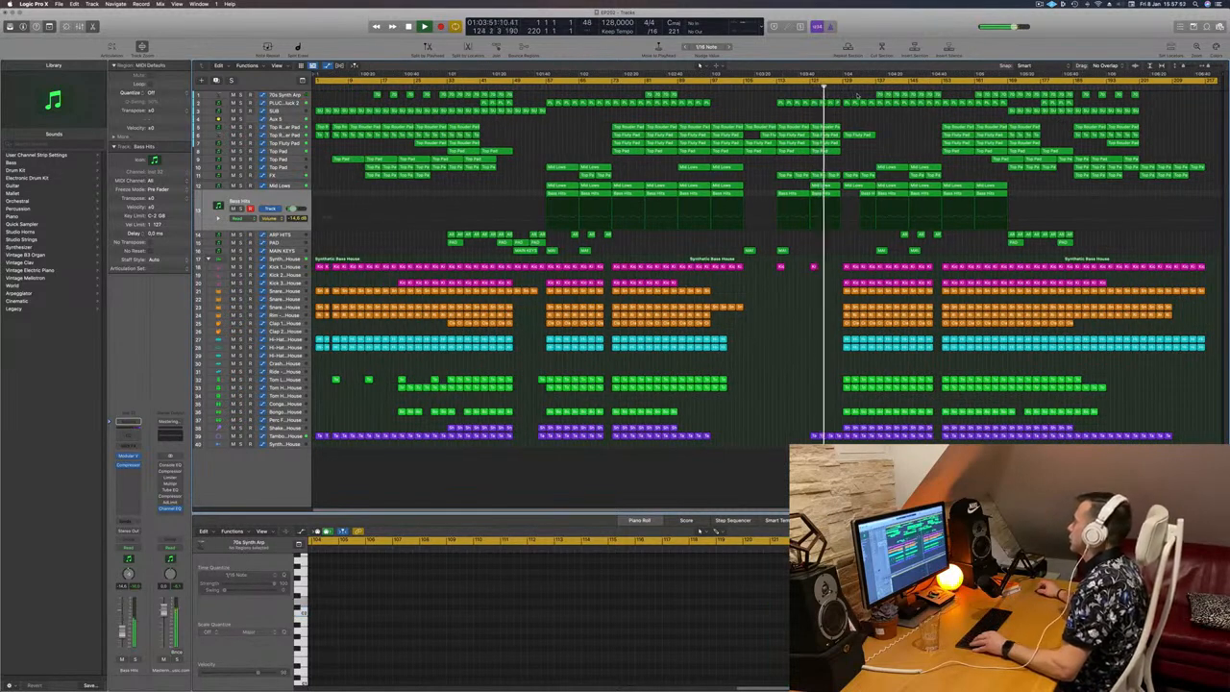
pyautogui.moveTo(857, 94); pyautogui.dragTo(937, 96)
pyautogui.keyDown('shift'); pyautogui.click(941, 96); pyautogui.keyUp('shift')
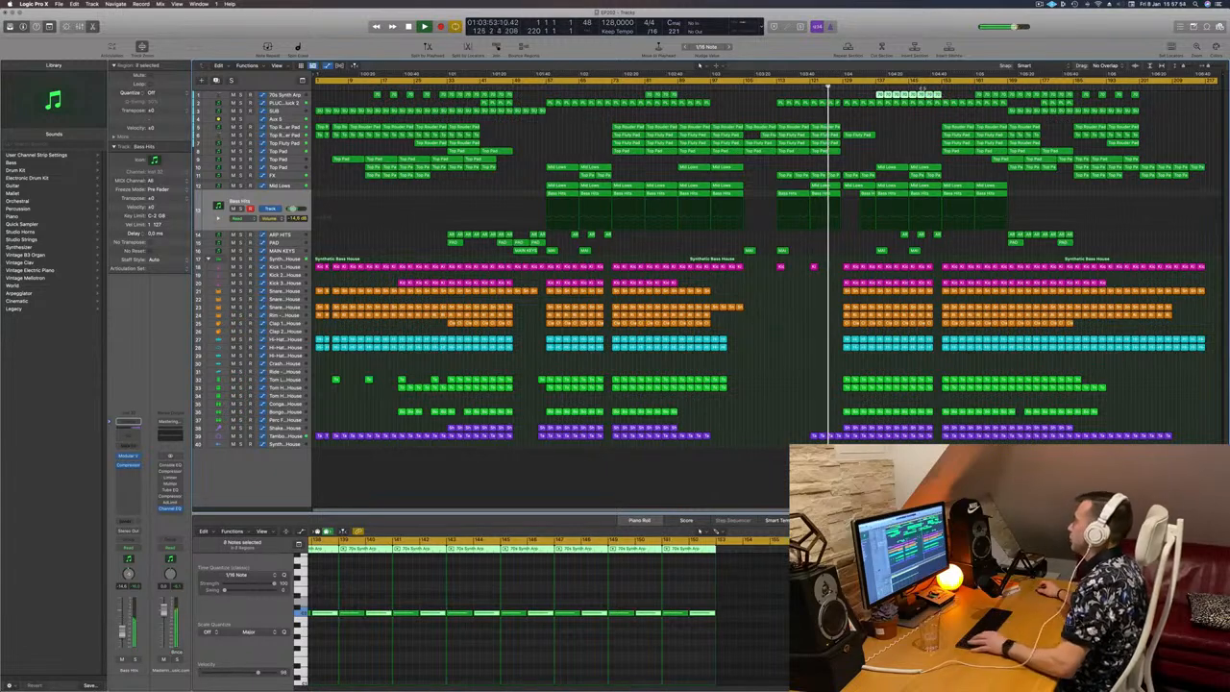
pyautogui.press('Delete')
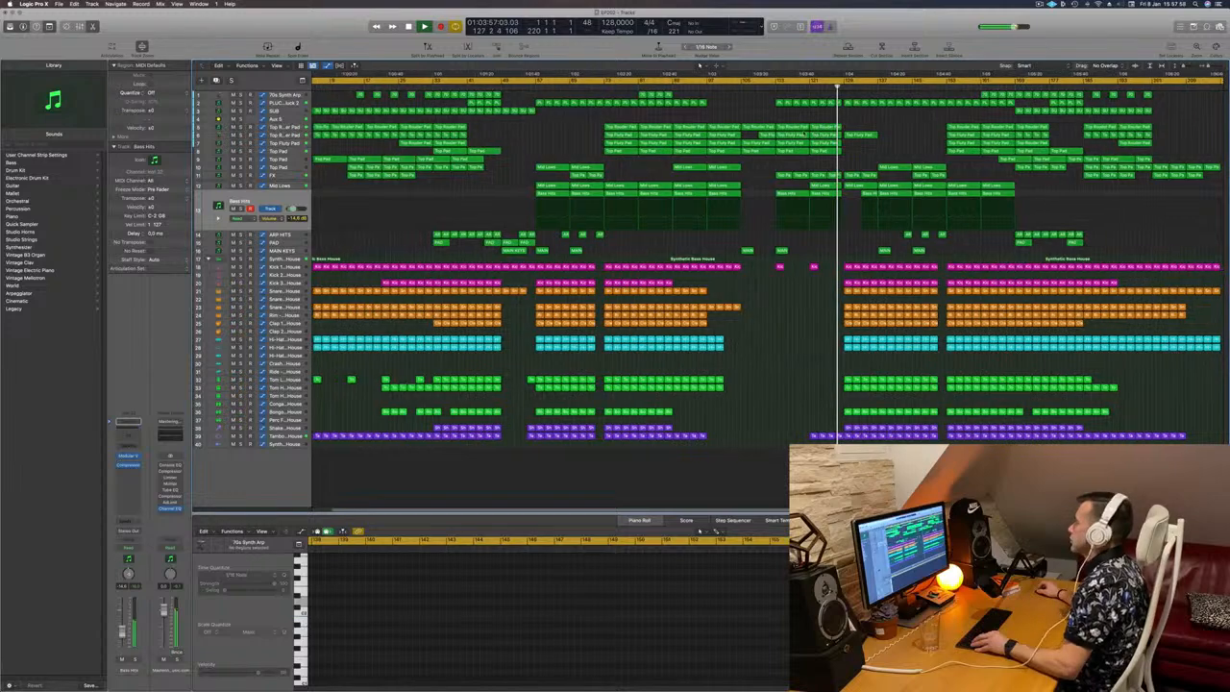
# Step: Solo the lower Top Rouder Pad track while playing from about bar 129, check the Aux 5 automation, and clear the solo
pyautogui.scroll(10, 804, 130)
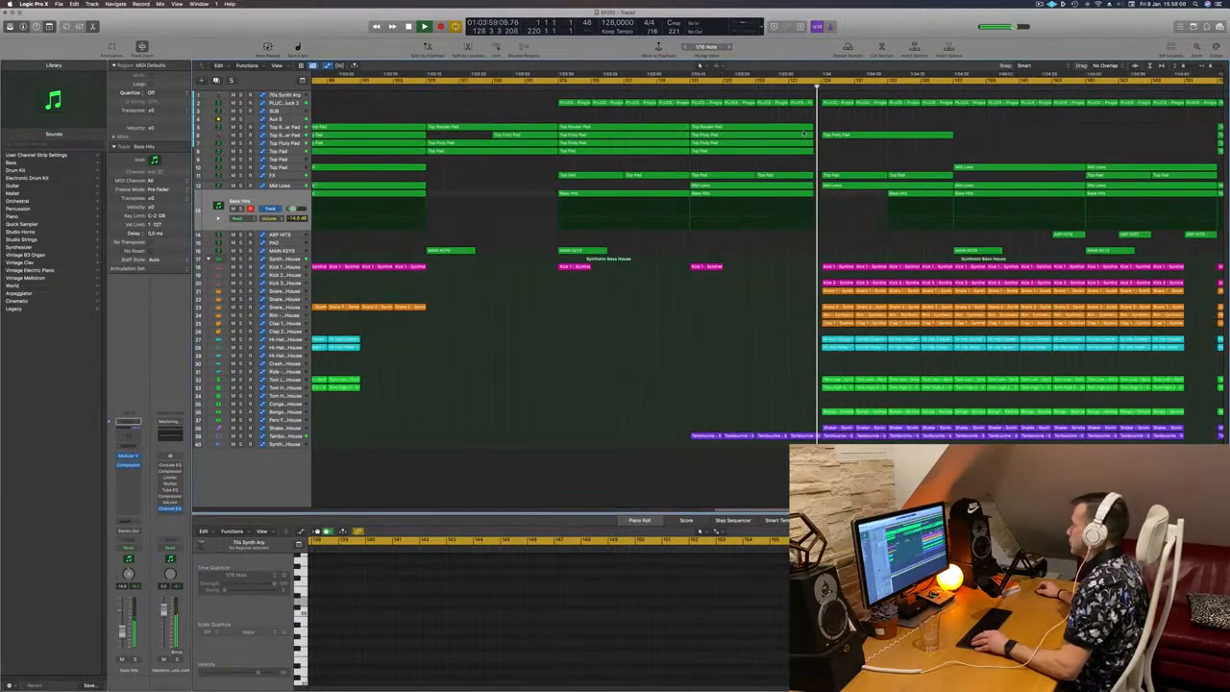
pyautogui.scroll(-4, 804, 131)
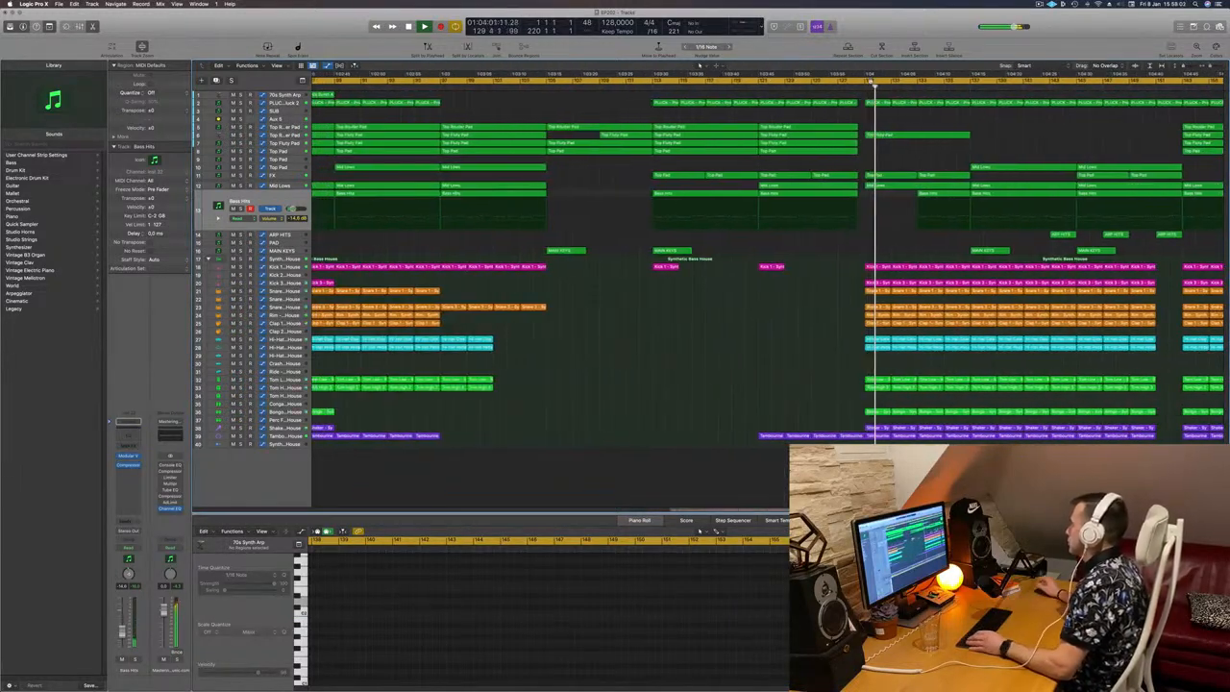
pyautogui.scroll(-4, 868, 104)
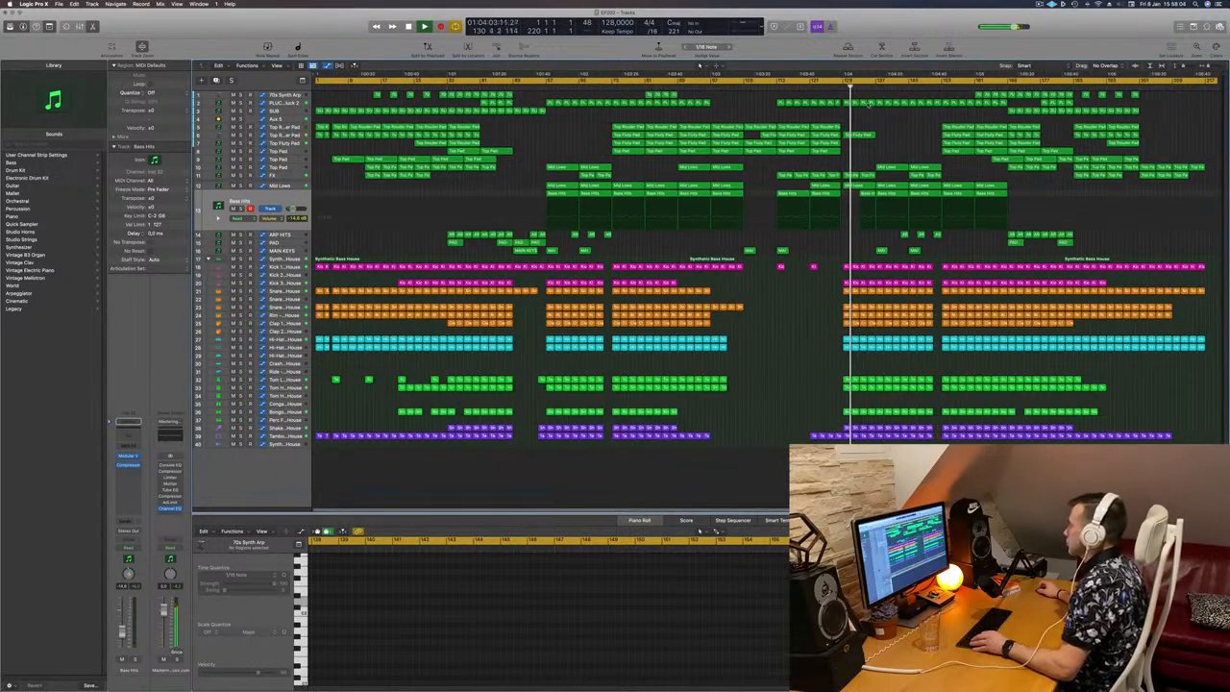
pyautogui.click(286, 134)
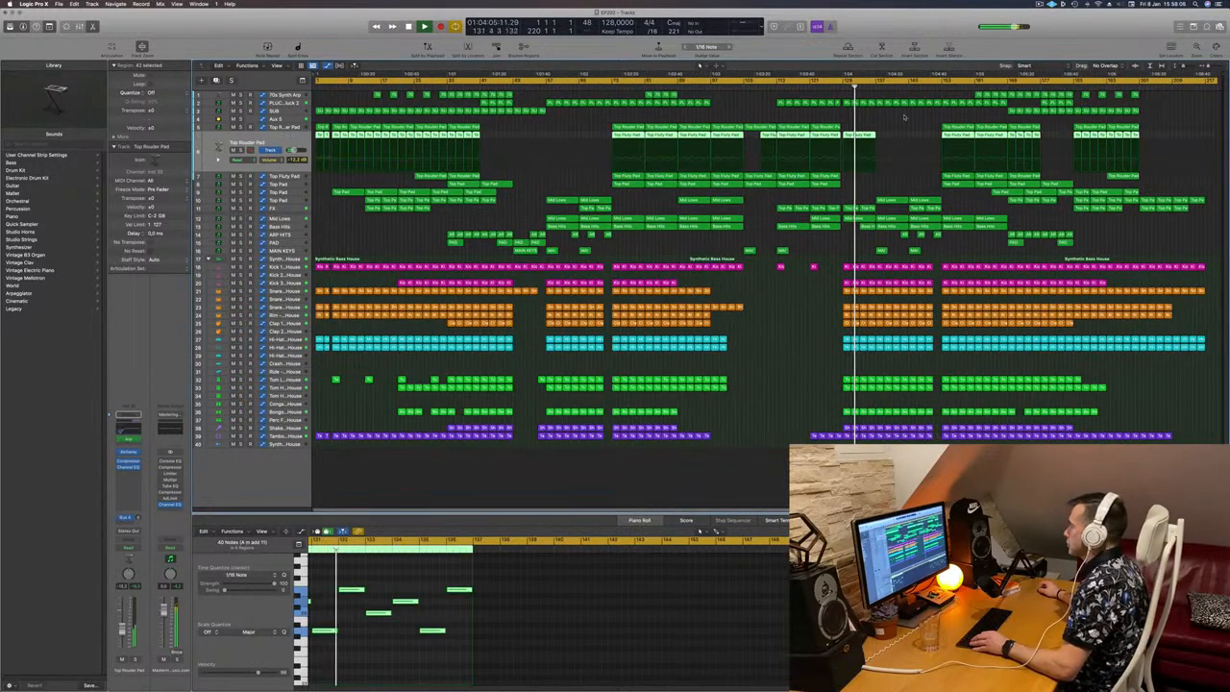
pyautogui.press('s')
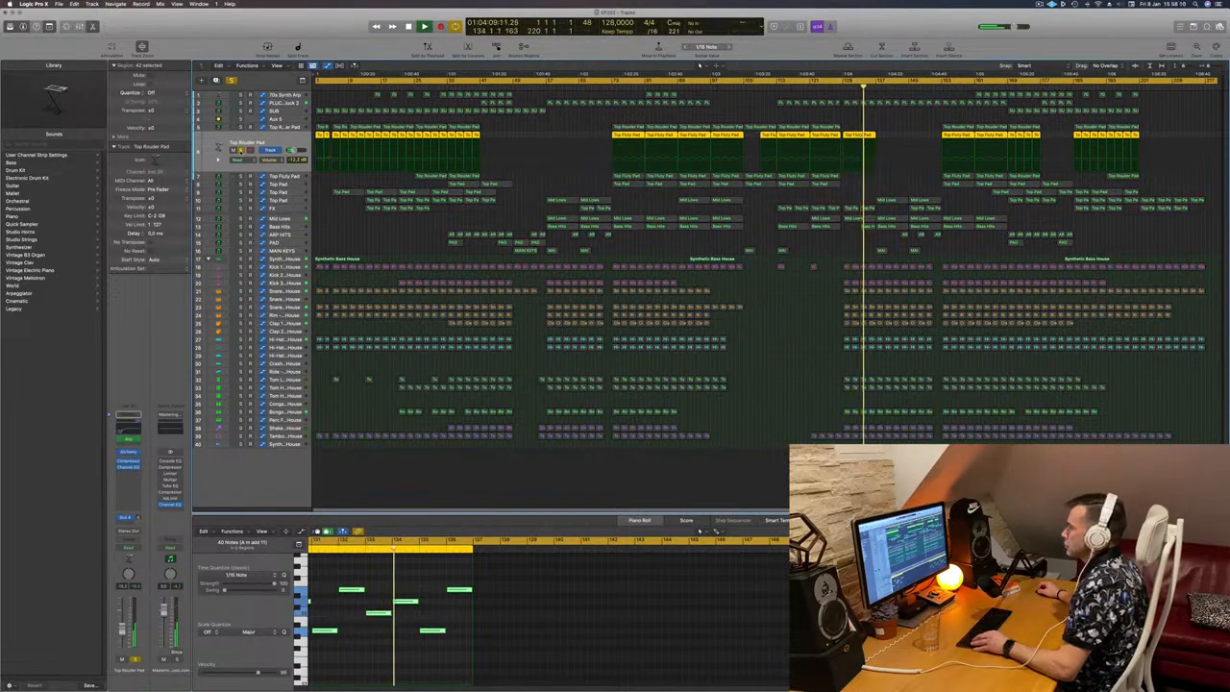
pyautogui.click(288, 122)
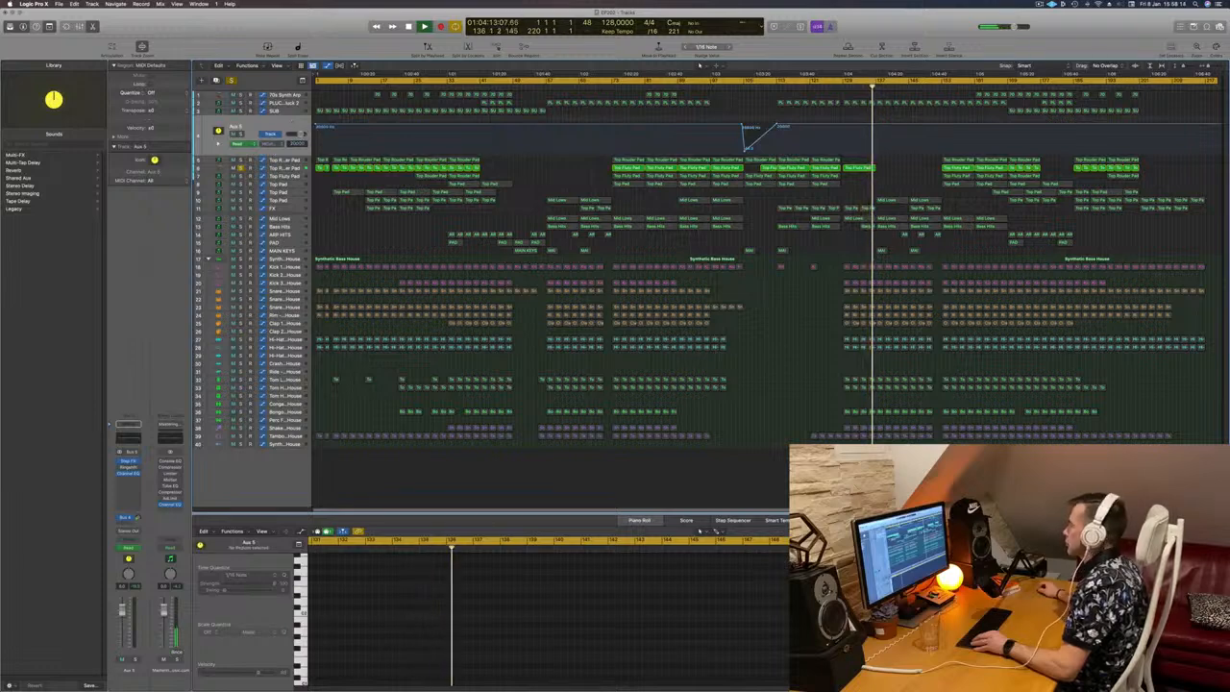
pyautogui.click(231, 81)
# Step: Copy the Top Fluty Pad region at about bar 129 to bars 137 and 145, and replay the transition
pyautogui.click(839, 87)
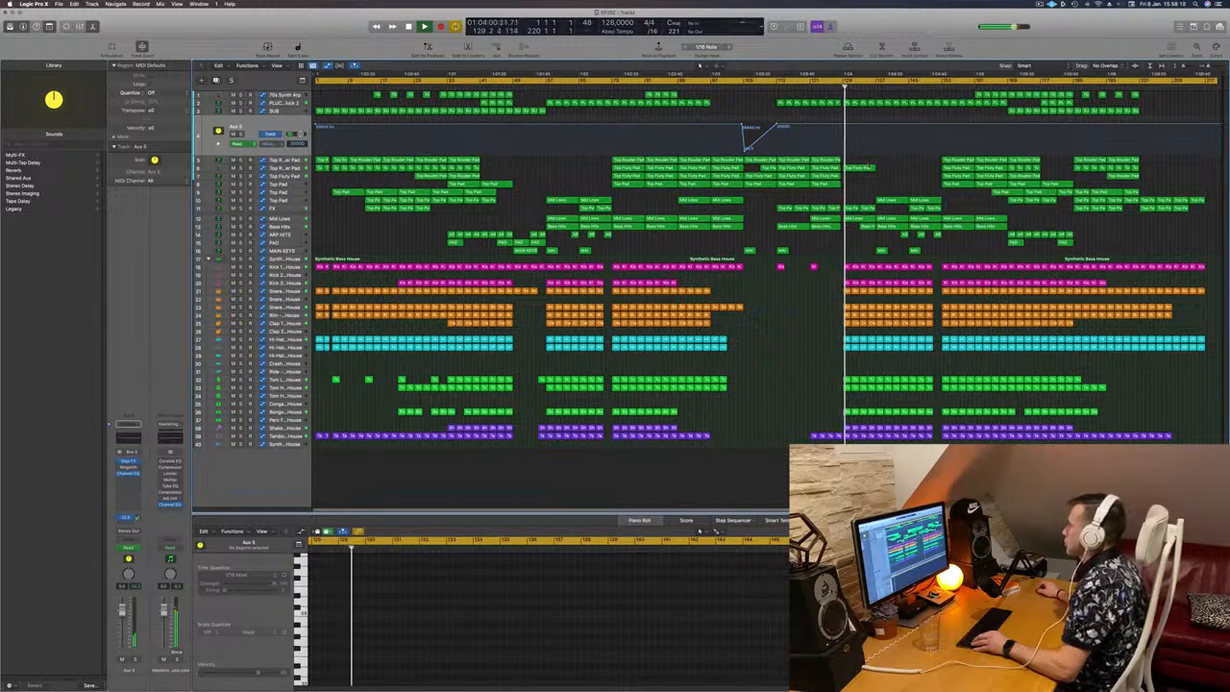
pyautogui.click(864, 169)
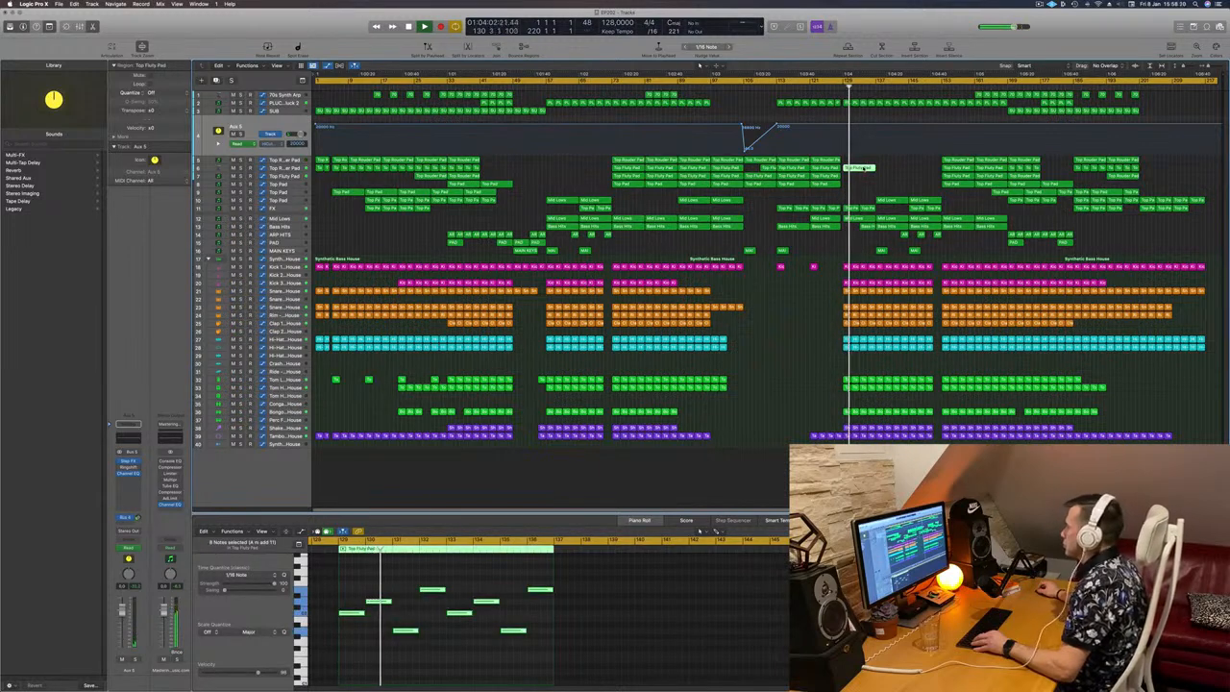
pyautogui.moveTo(863, 168); pyautogui.dragTo(931, 176)
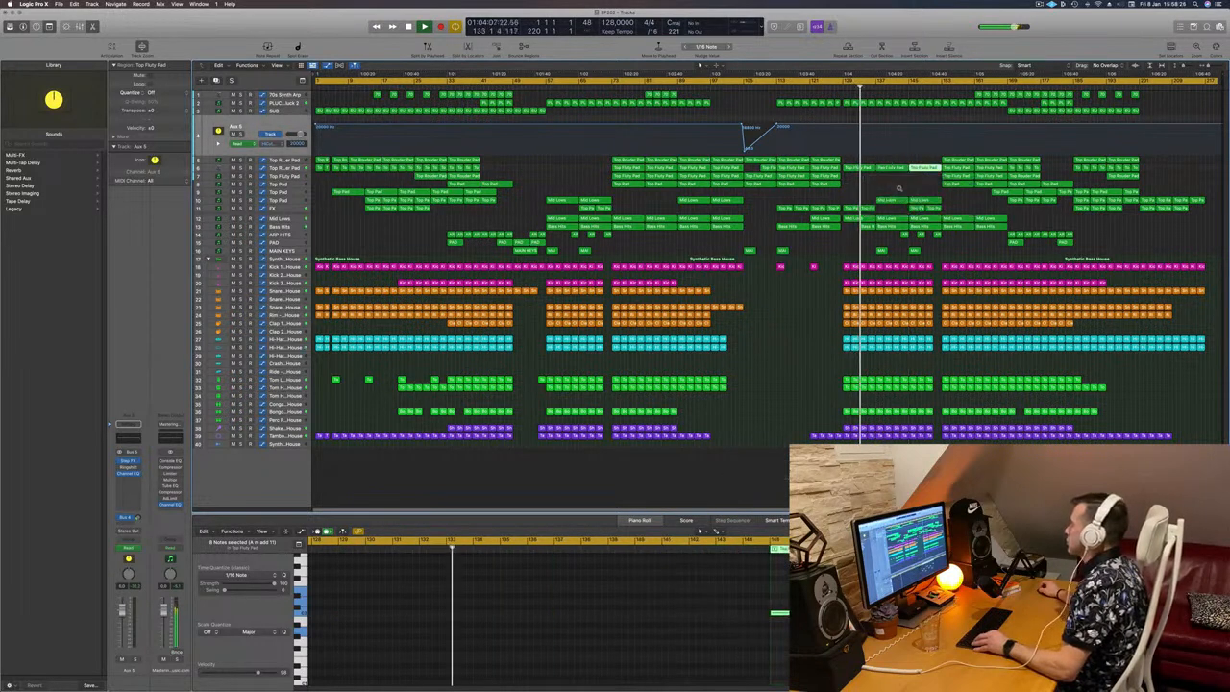
pyautogui.click(839, 202)
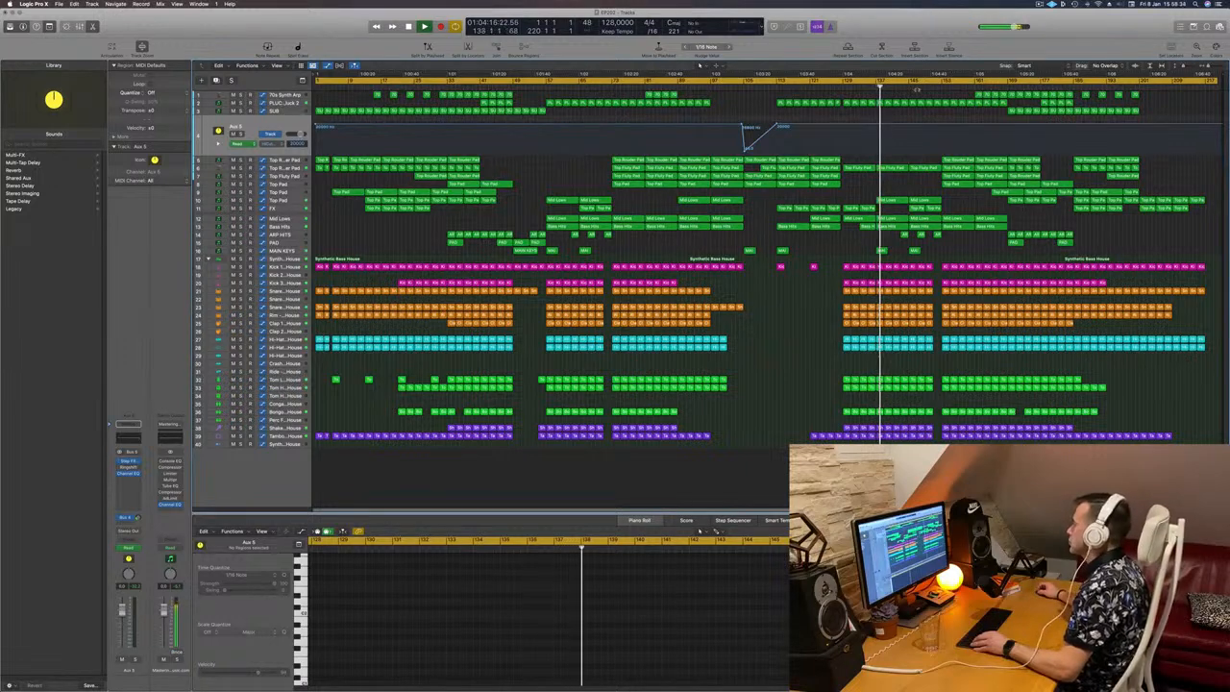
# Step: Review the Progressive Pluck 2 track's automation while replaying the entry at about bar 129
pyautogui.click(286, 110)
pyautogui.click(286, 103)
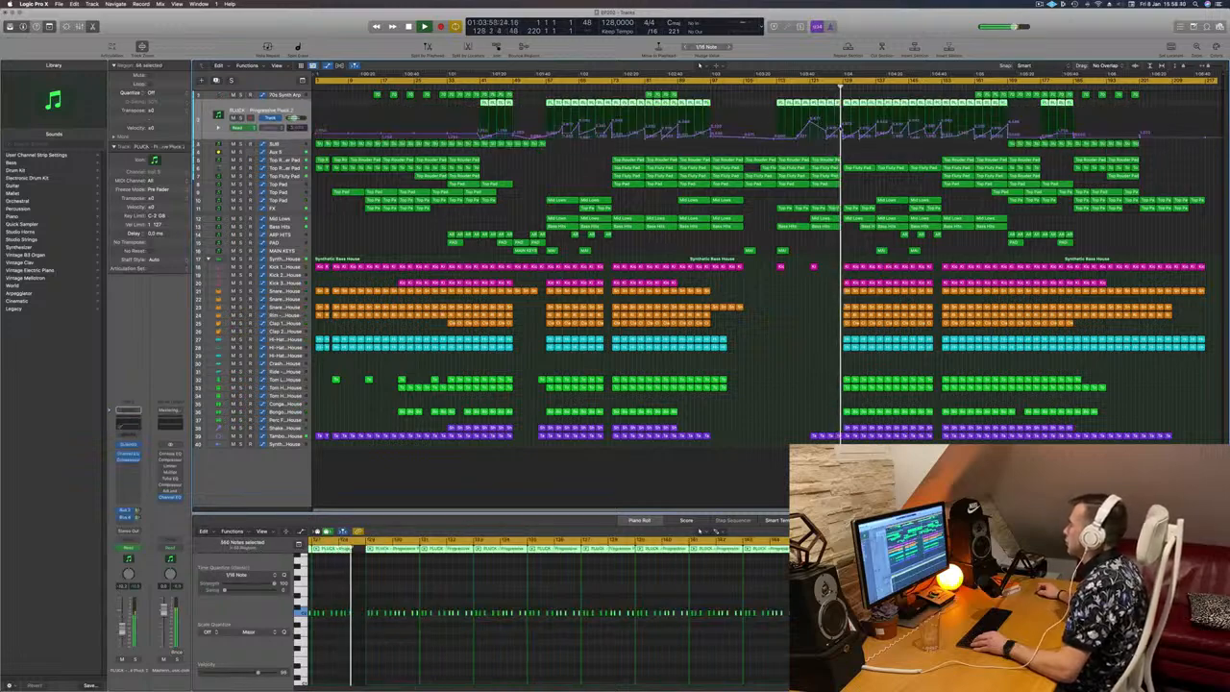
pyautogui.click(841, 130)
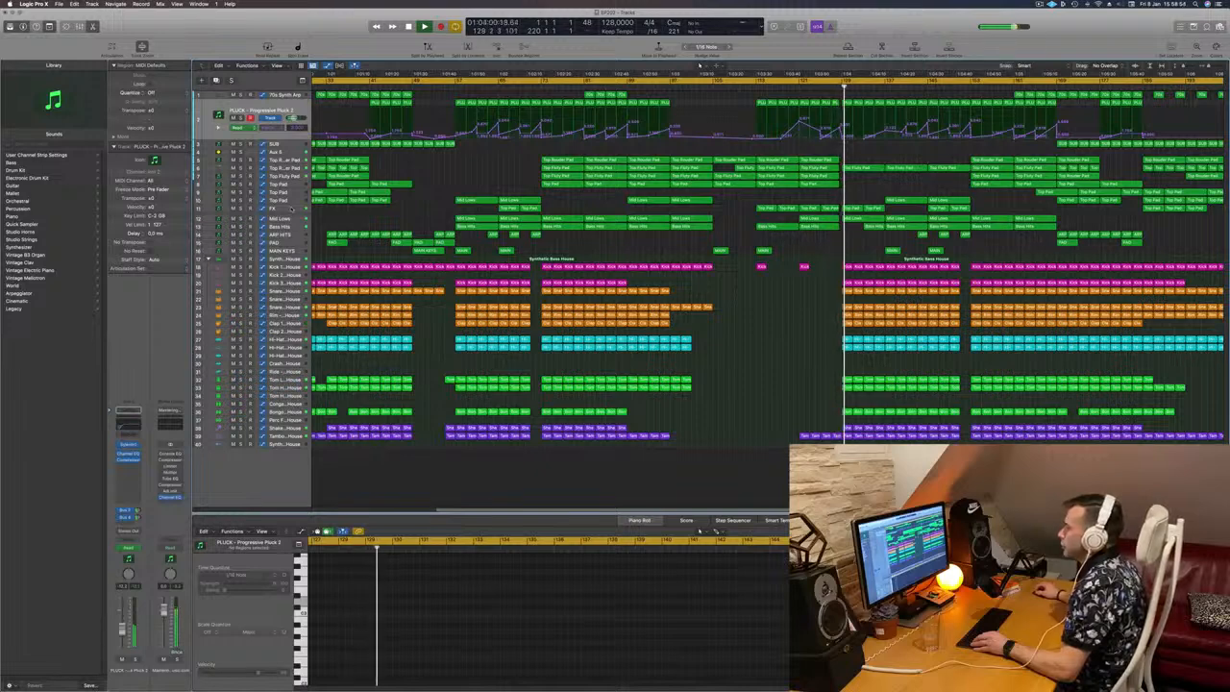
# Step: Show the FX track's delay automation together with its delay feedback lane around bar 129
pyautogui.click(291, 208)
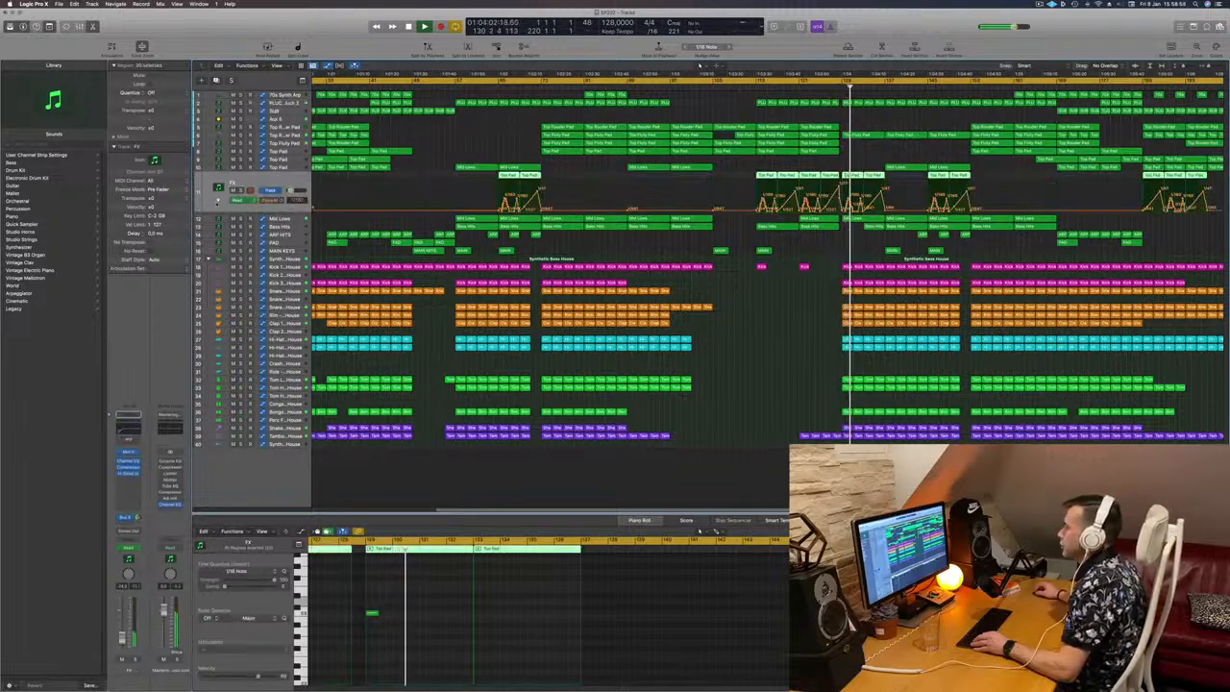
pyautogui.click(218, 201)
pyautogui.press('super+Right')
pyautogui.press('super+Right')
pyautogui.press('super+Right')
pyautogui.press('super+Right')
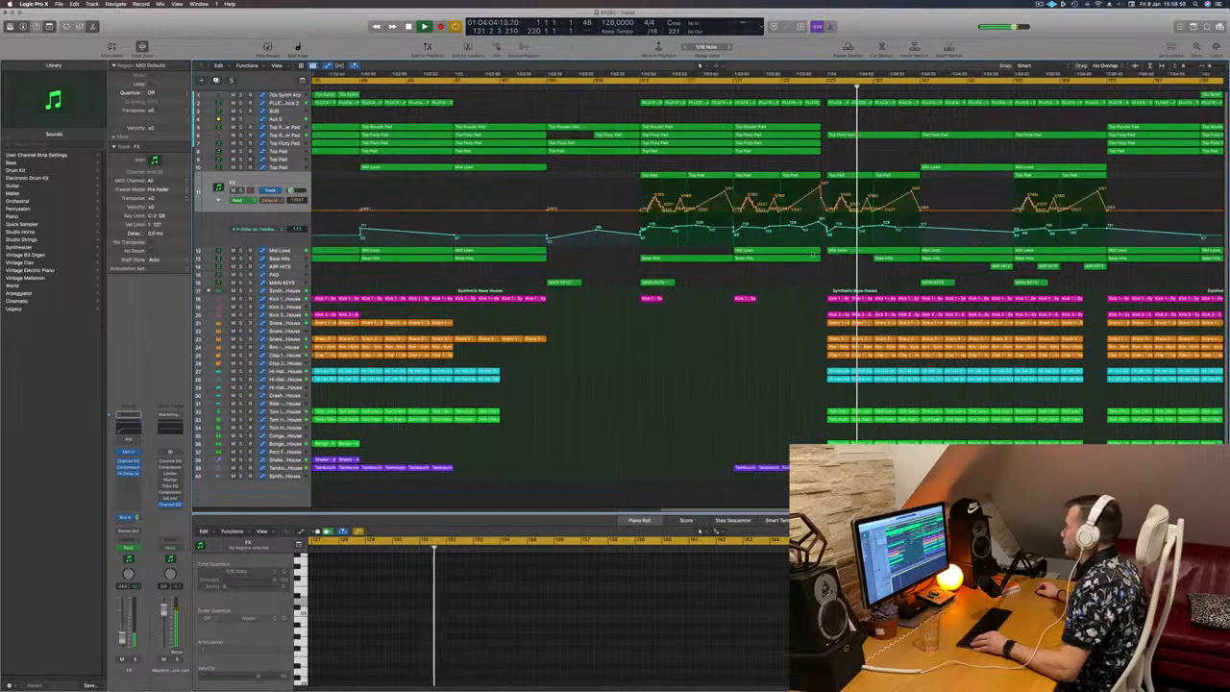
# Step: Flatten the FX track's upper delay automation curve between about bars 129 and 137, and solo the track briefly to check it
pyautogui.hscroll(-2, 802, 123)
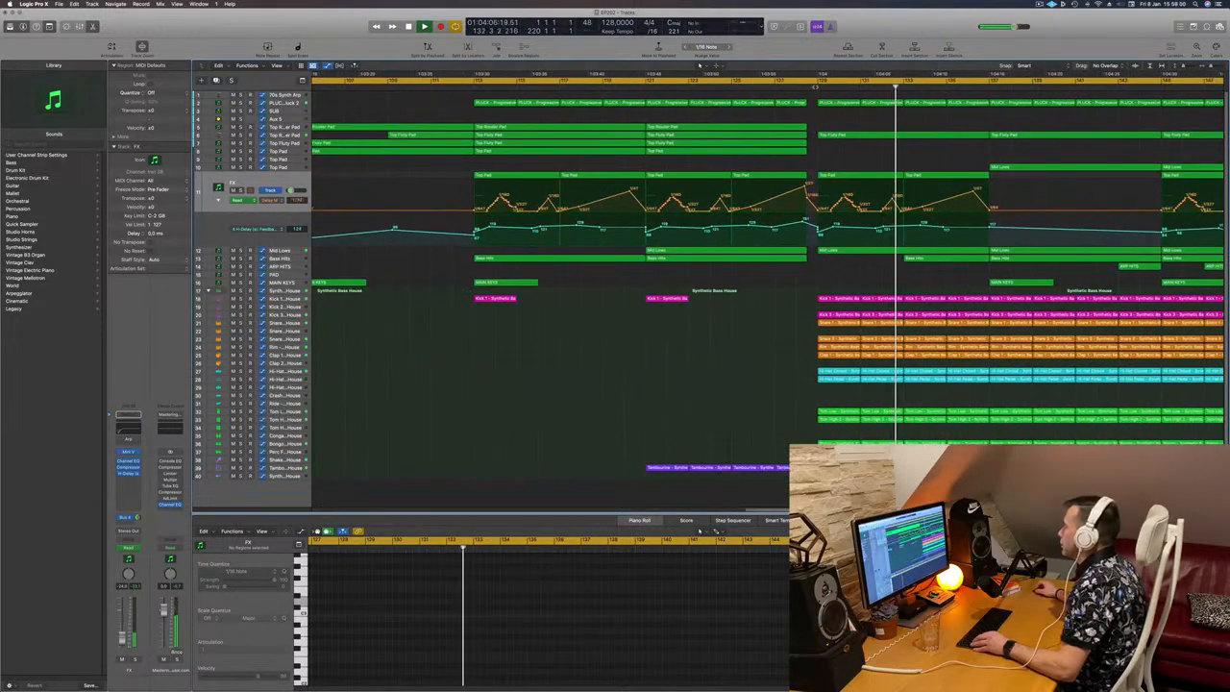
pyautogui.press('space')
pyautogui.press('space')
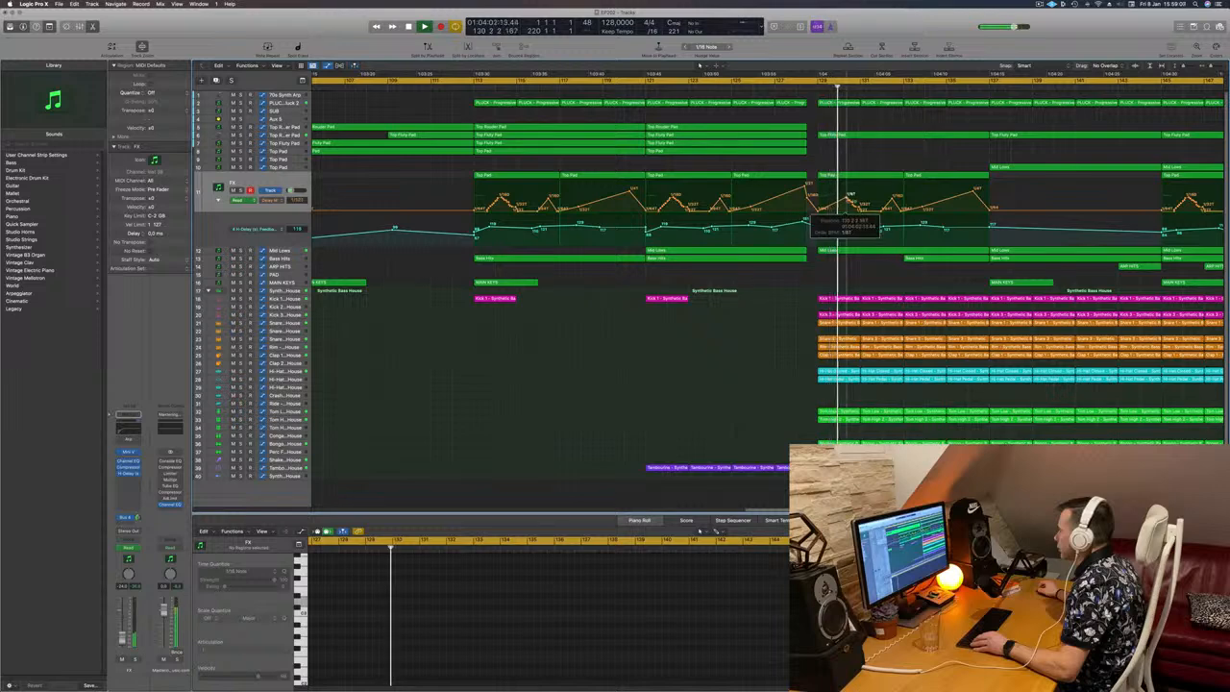
pyautogui.moveTo(905, 211); pyautogui.dragTo(1004, 210)
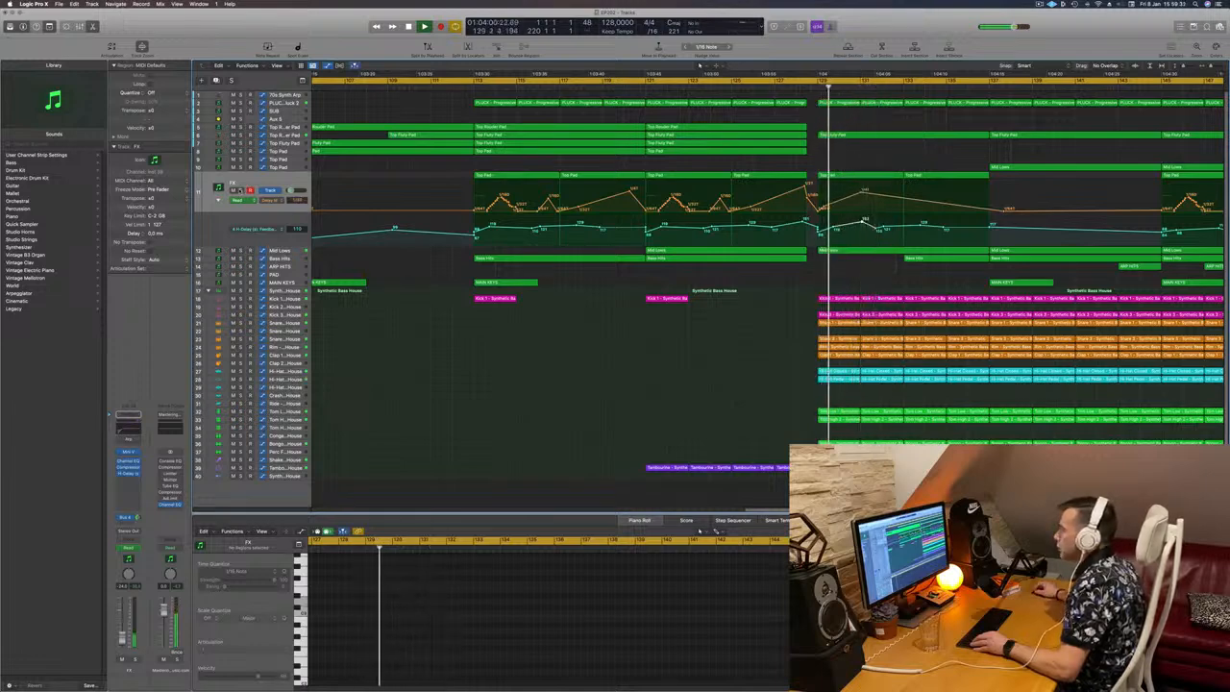
pyautogui.press('s')
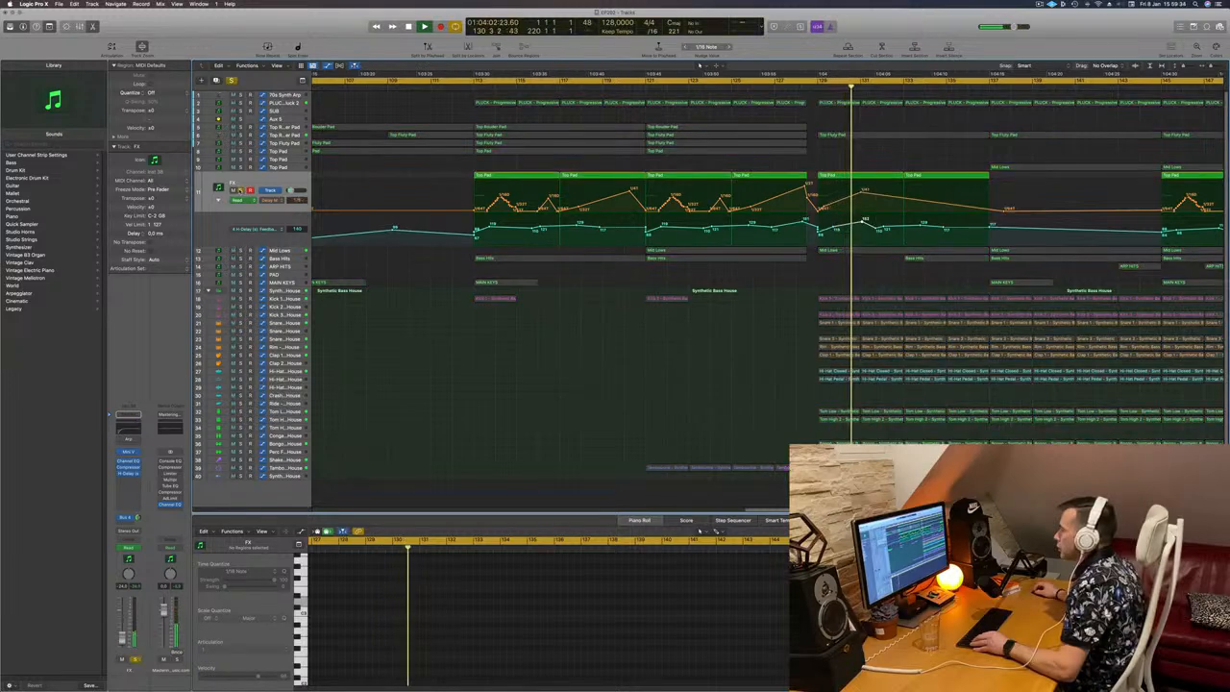
pyautogui.press('s')
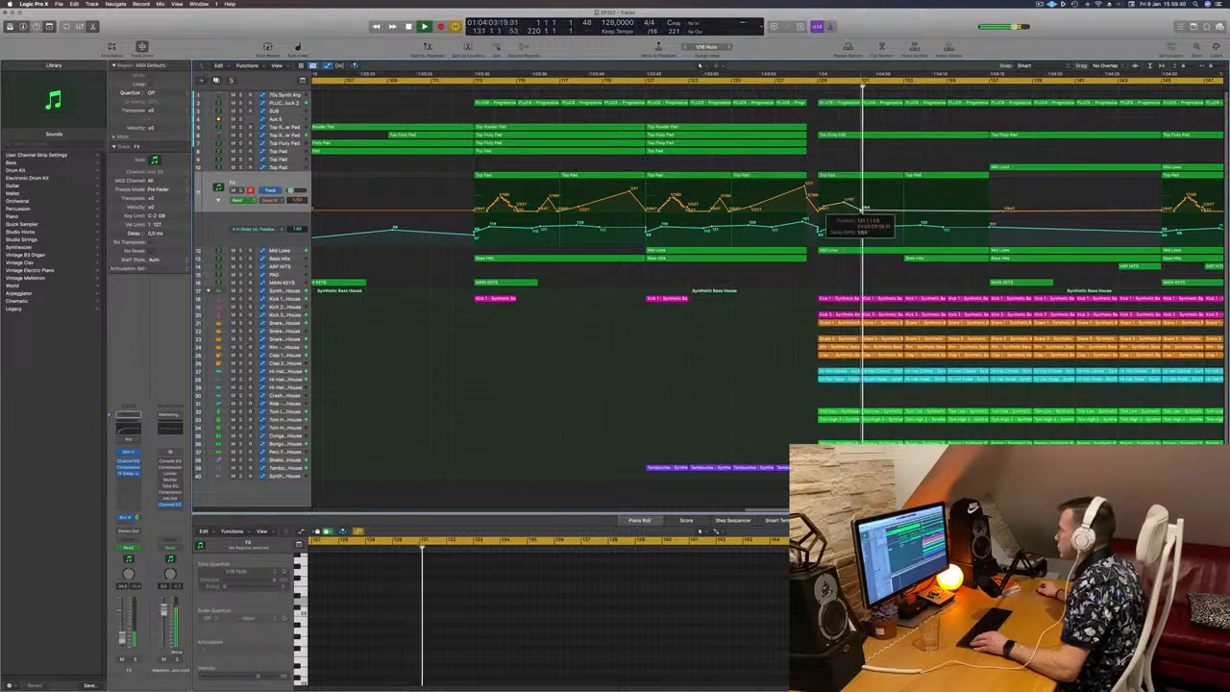
# Step: Raise the FX track's upper delay automation curve with points at about bars 133 and 135 while replaying the section
pyautogui.click(810, 86)
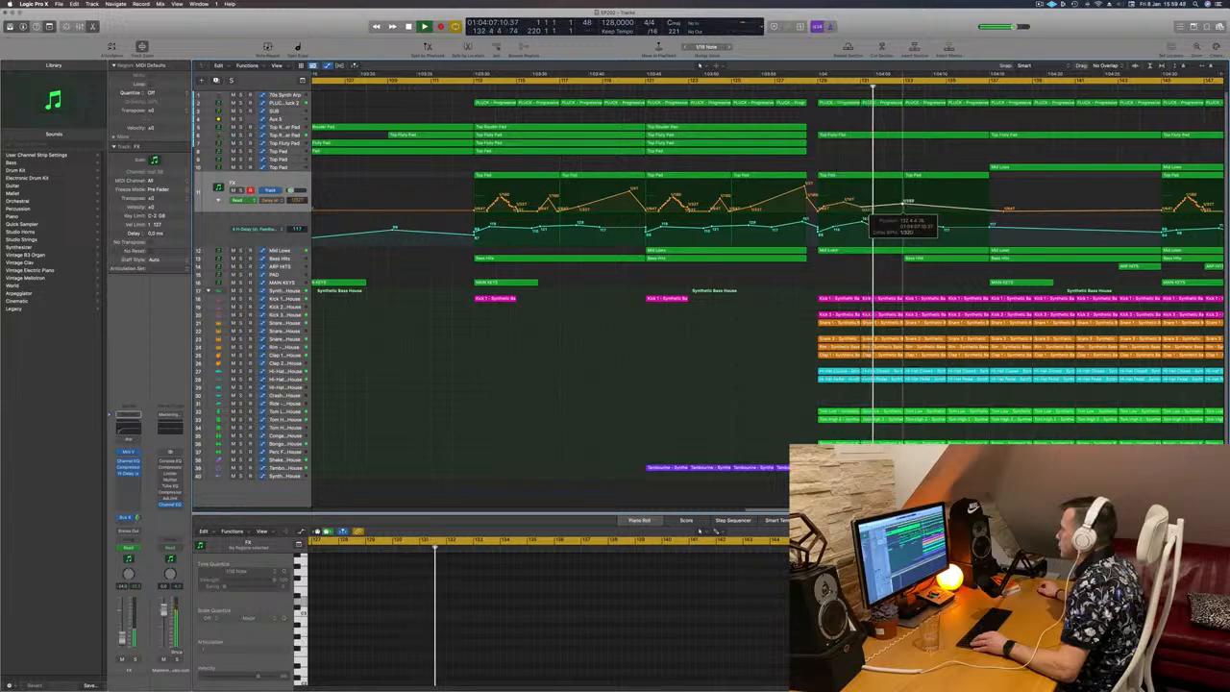
pyautogui.moveTo(902, 204); pyautogui.dragTo(902, 200)
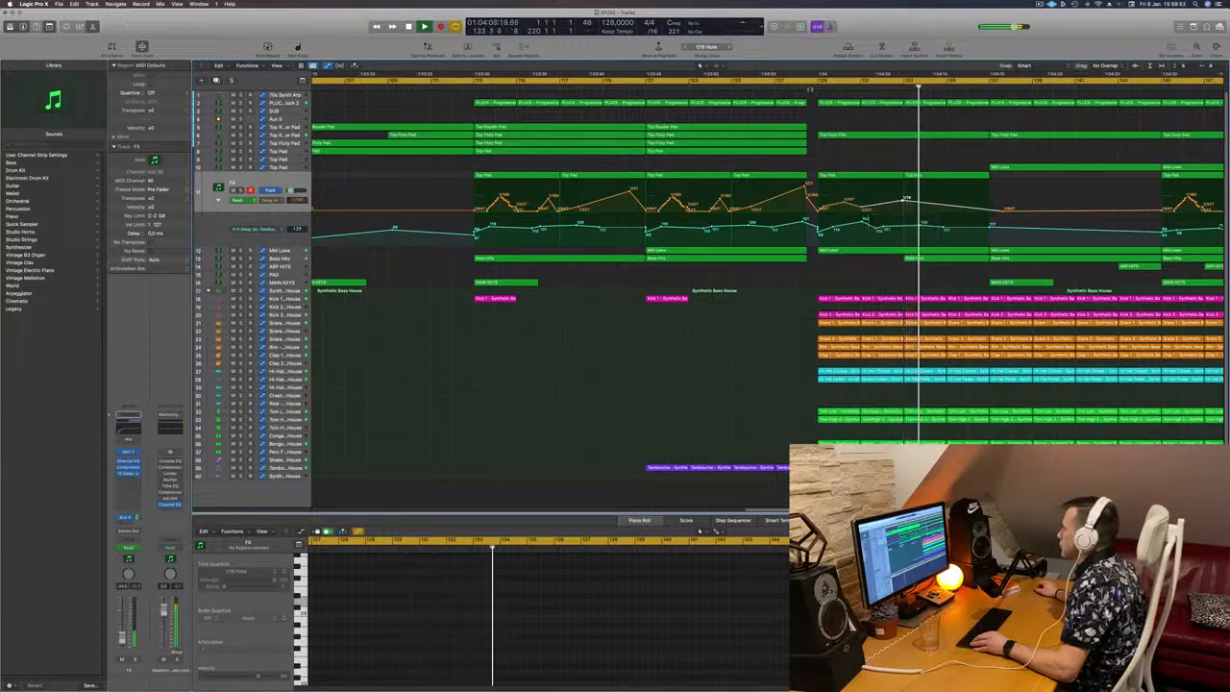
pyautogui.click(813, 89)
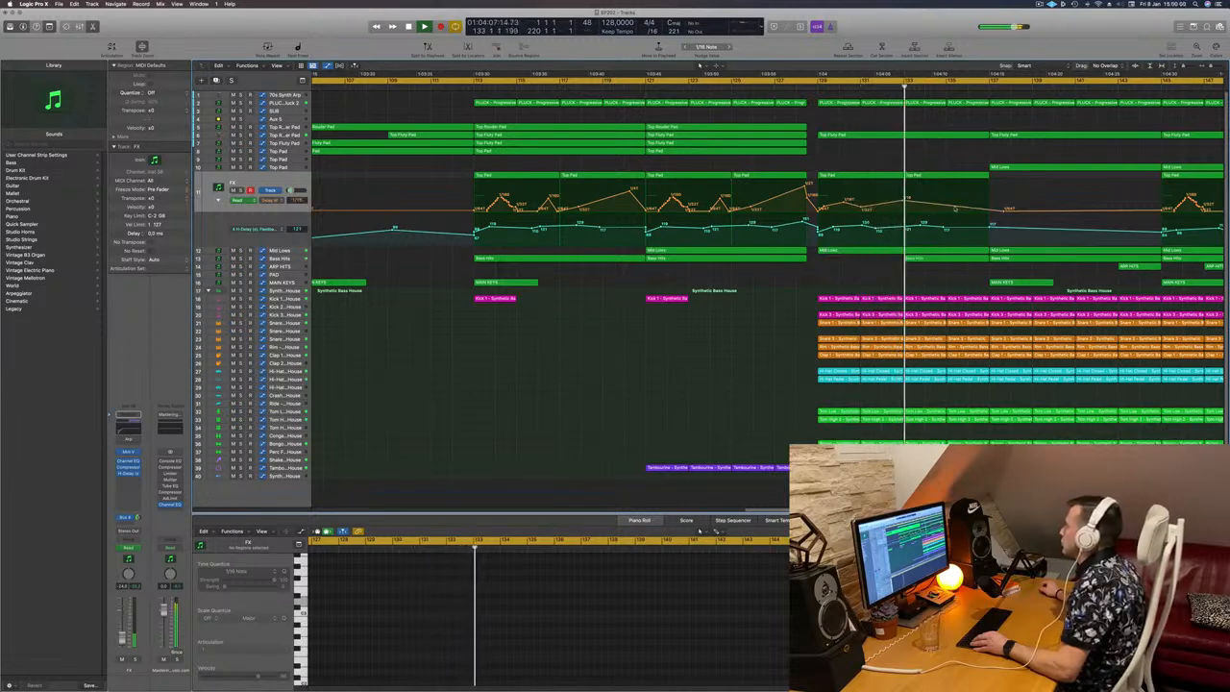
pyautogui.moveTo(956, 210); pyautogui.dragTo(956, 195)
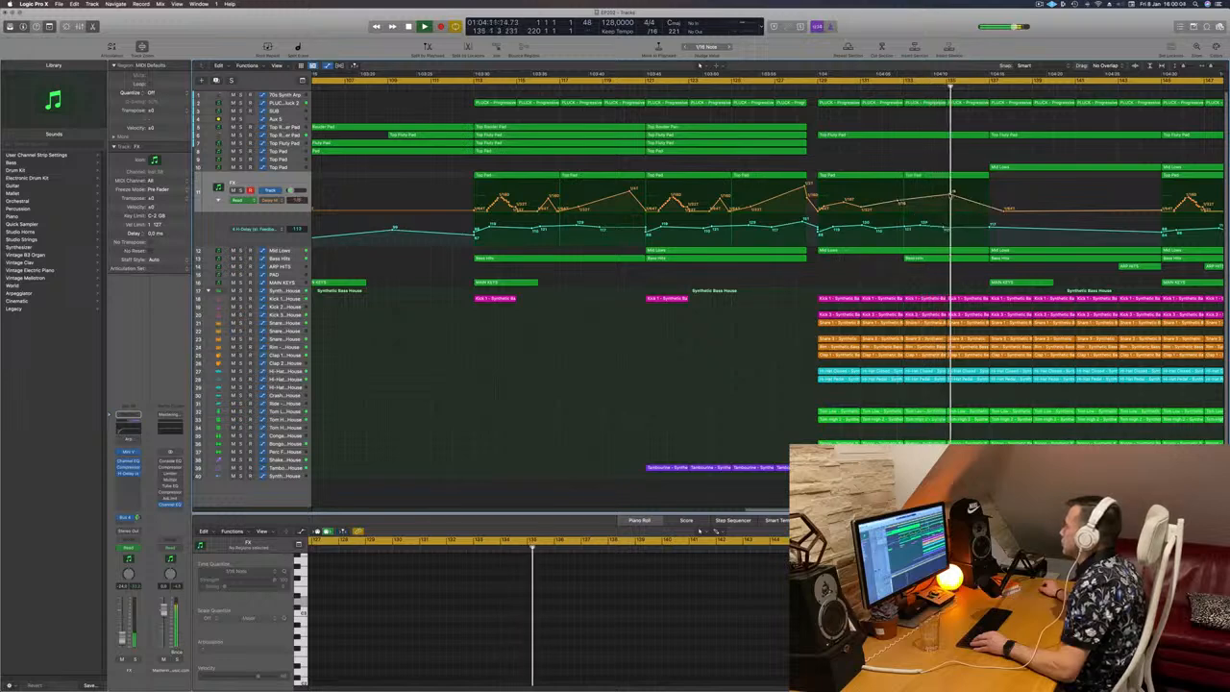
pyautogui.moveTo(898, 202); pyautogui.dragTo(903, 201)
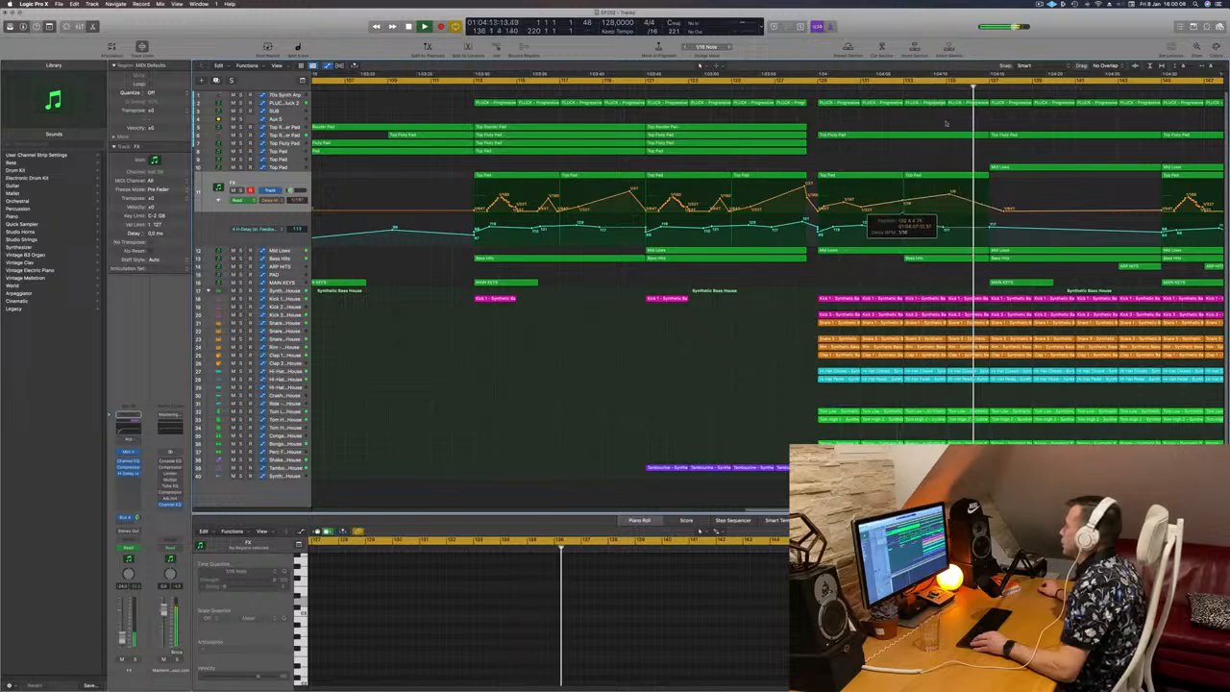
# Step: Add a raised point to the FX track's upper delay curve just before bar 137 and replay from about bar 133
pyautogui.click(930, 87)
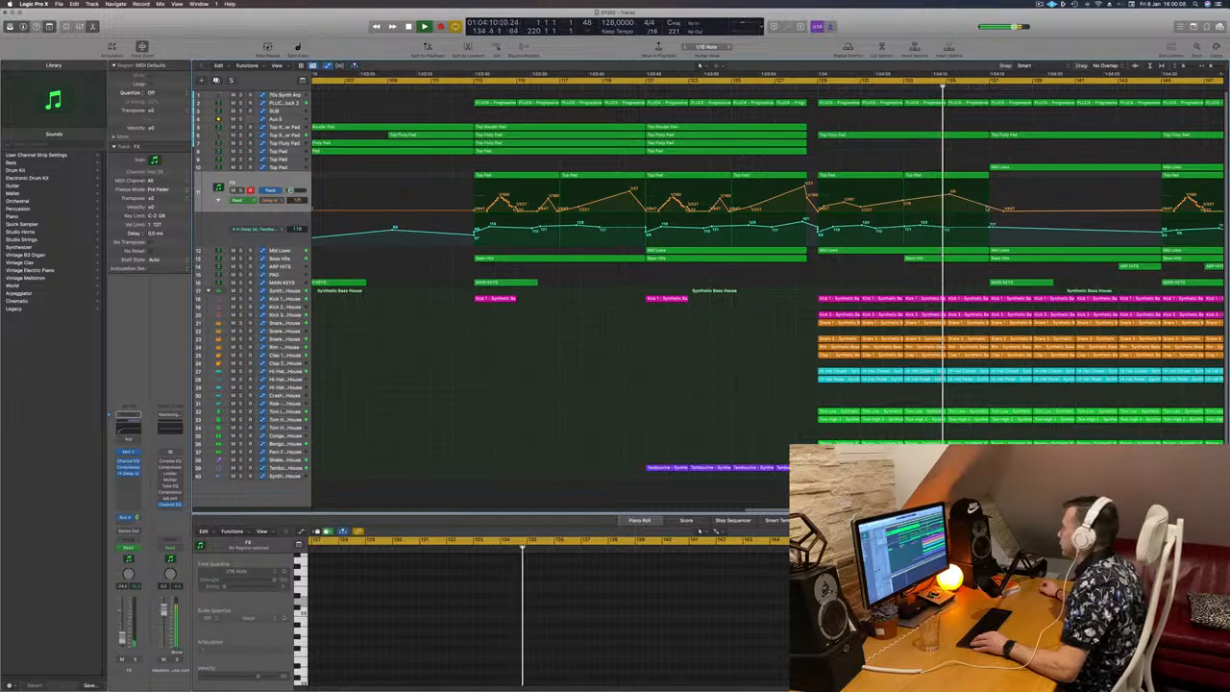
pyautogui.click(988, 197)
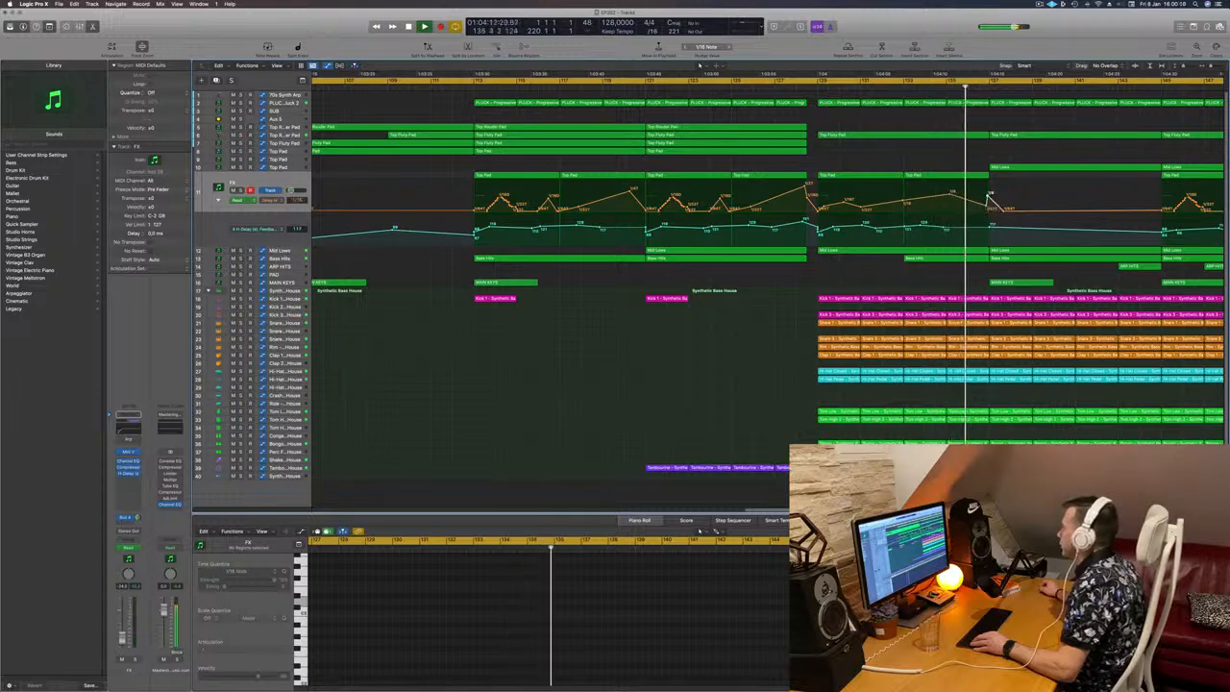
pyautogui.moveTo(988, 198); pyautogui.dragTo(989, 194)
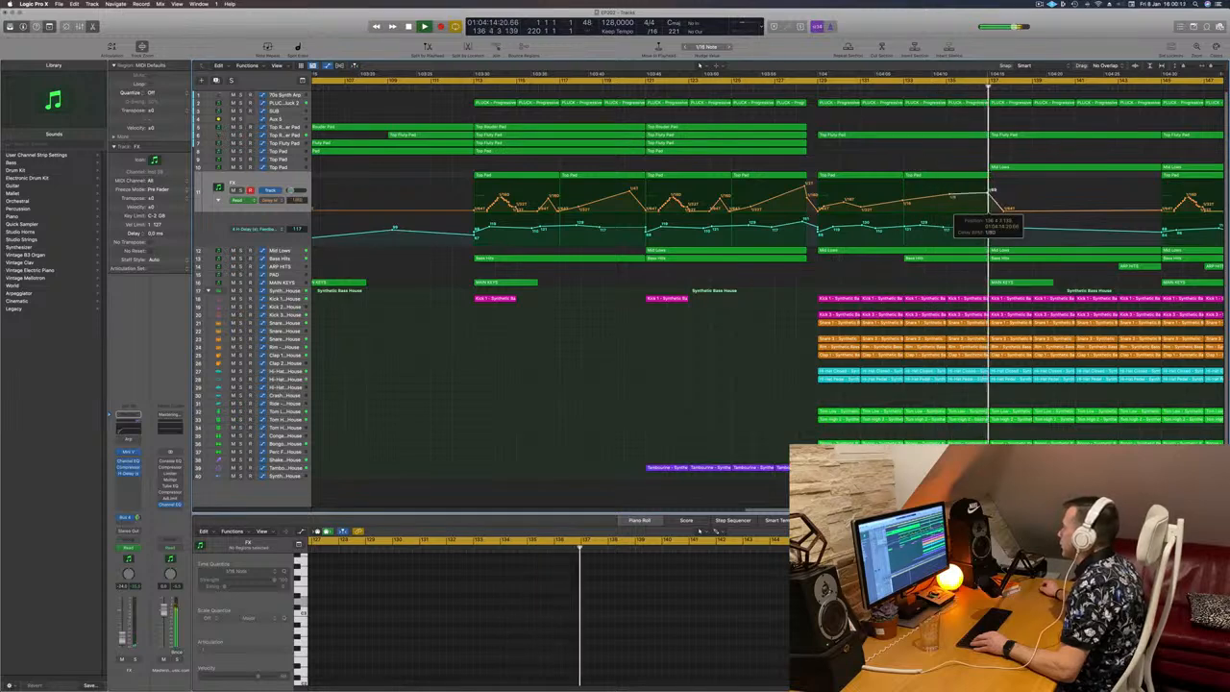
pyautogui.click(901, 86)
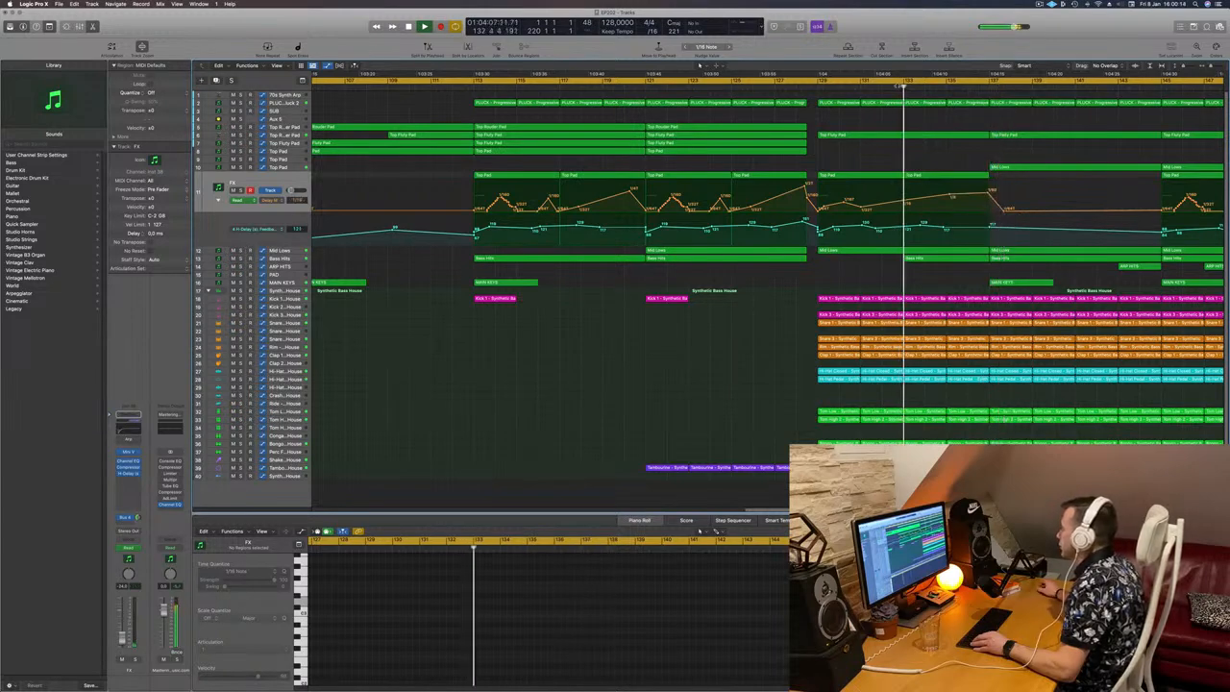
# Step: Drop the FX track's delay feedback automation sharply to near its minimum at about bar 137
pyautogui.click(819, 85)
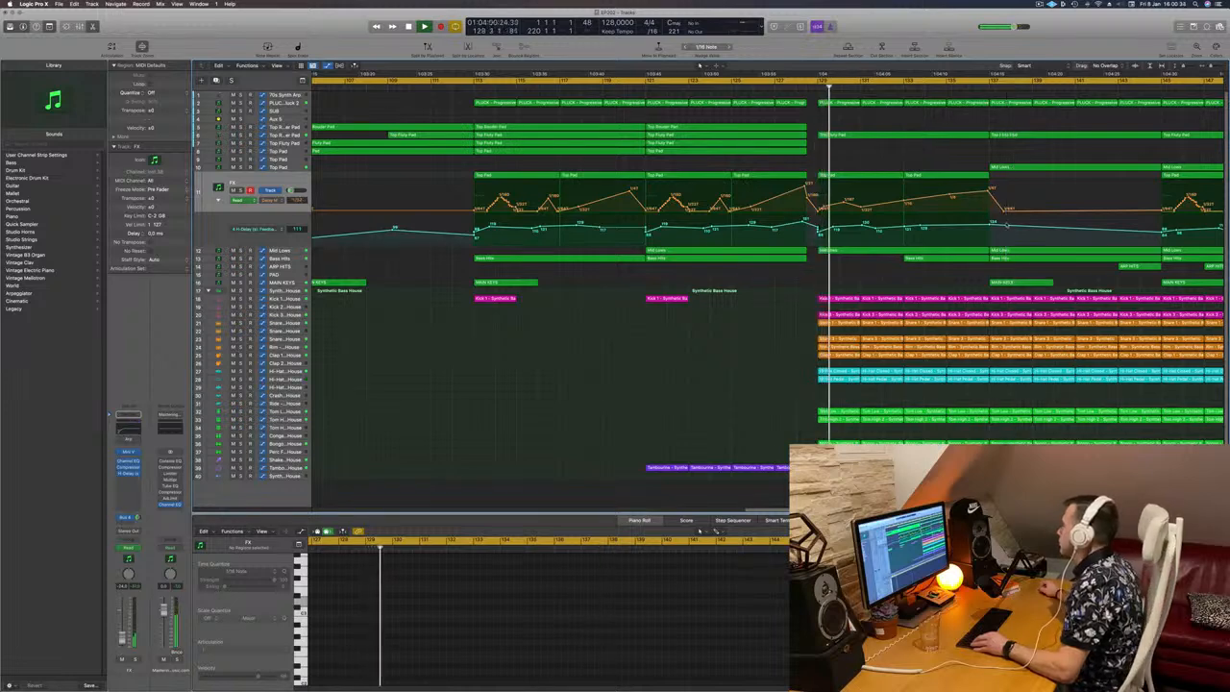
pyautogui.moveTo(1007, 225); pyautogui.dragTo(1010, 244)
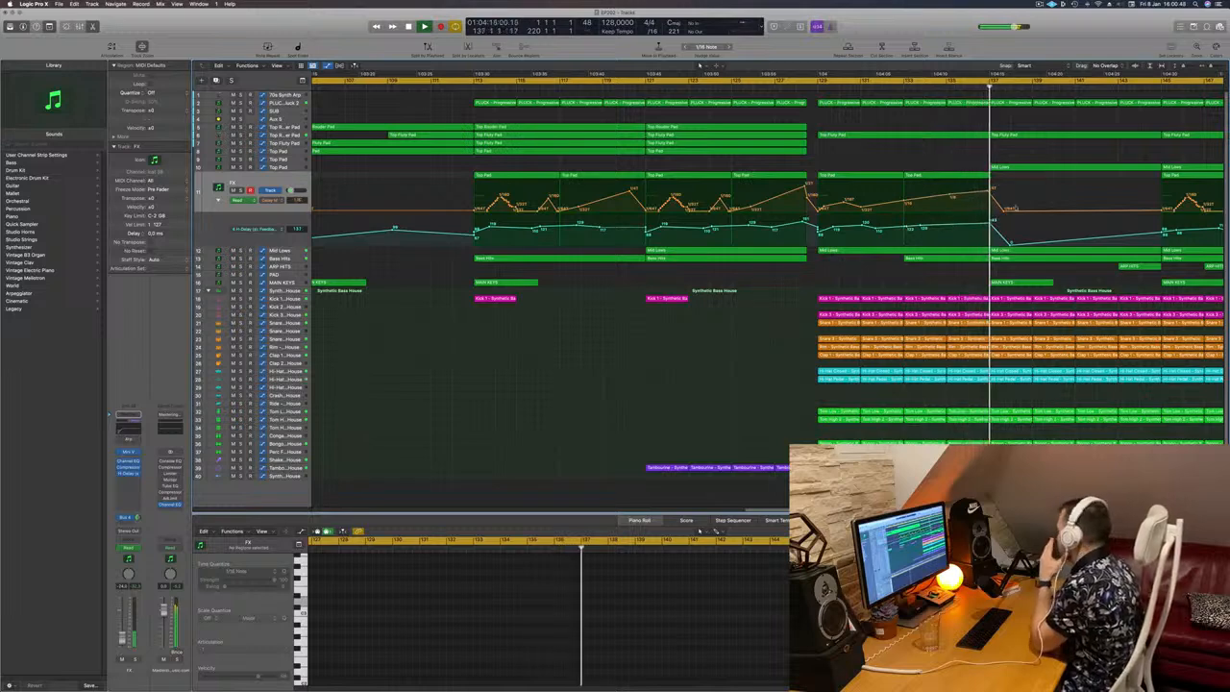
pyautogui.click(941, 88)
pyautogui.moveTo(990, 192); pyautogui.dragTo(989, 245)
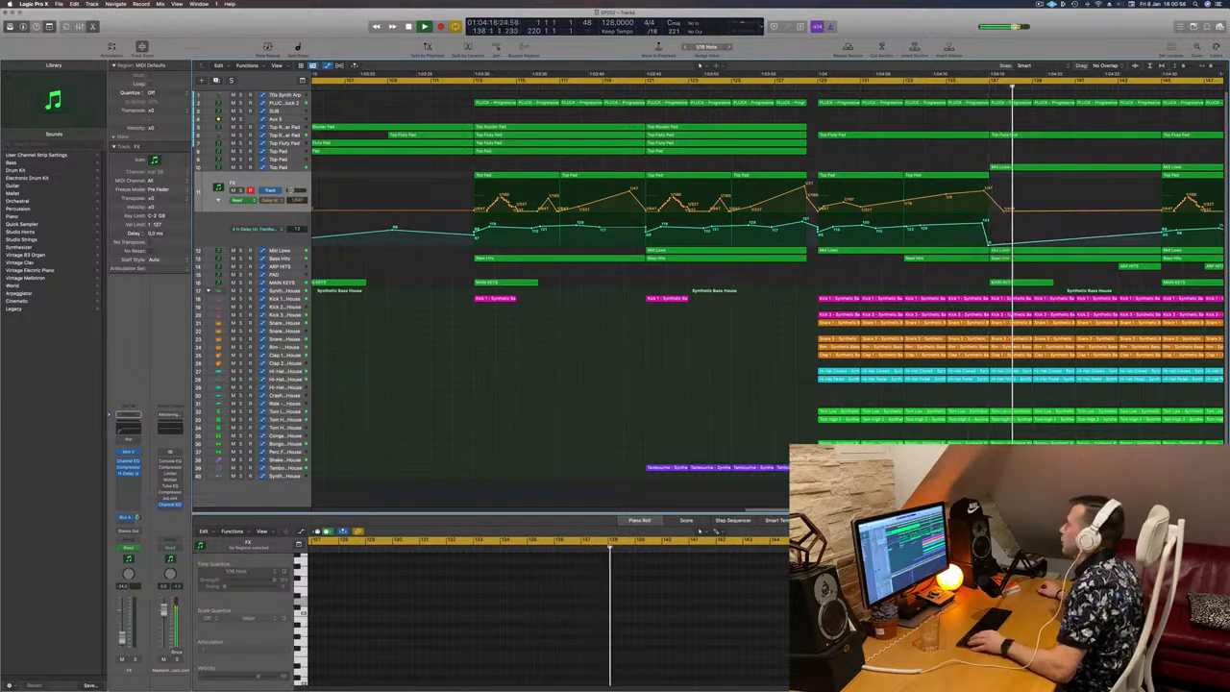
# Step: Replay the edited transition from about bar 128 with a wider view of the arrangement
pyautogui.click(802, 87)
pyautogui.press('super+Left')
pyautogui.press('super+Left')
pyautogui.press('super+Left')
pyautogui.press('super+Left')
pyautogui.press('super+Left')
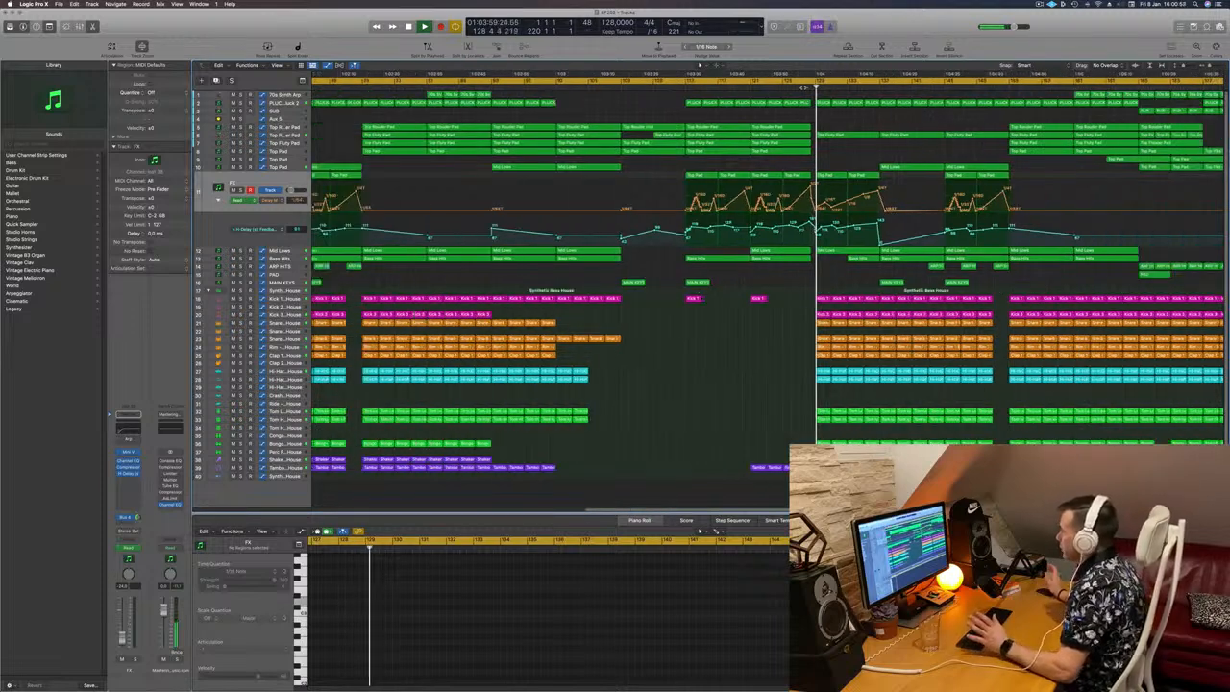
pyautogui.press('super+Left')
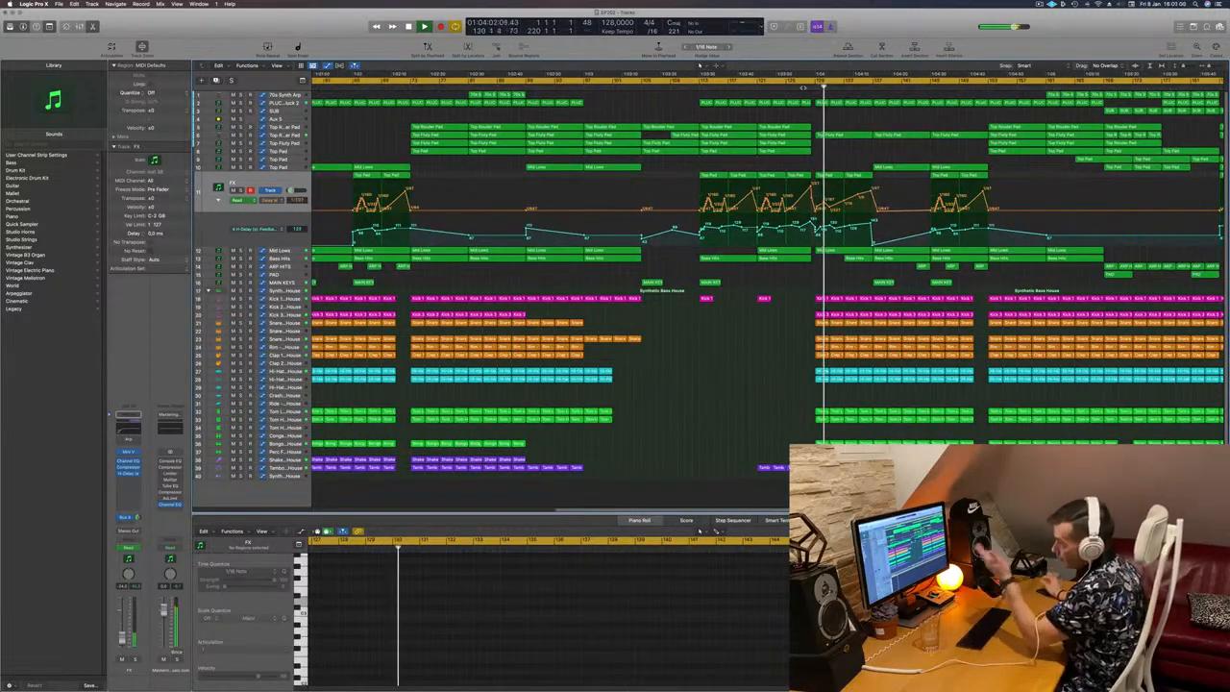